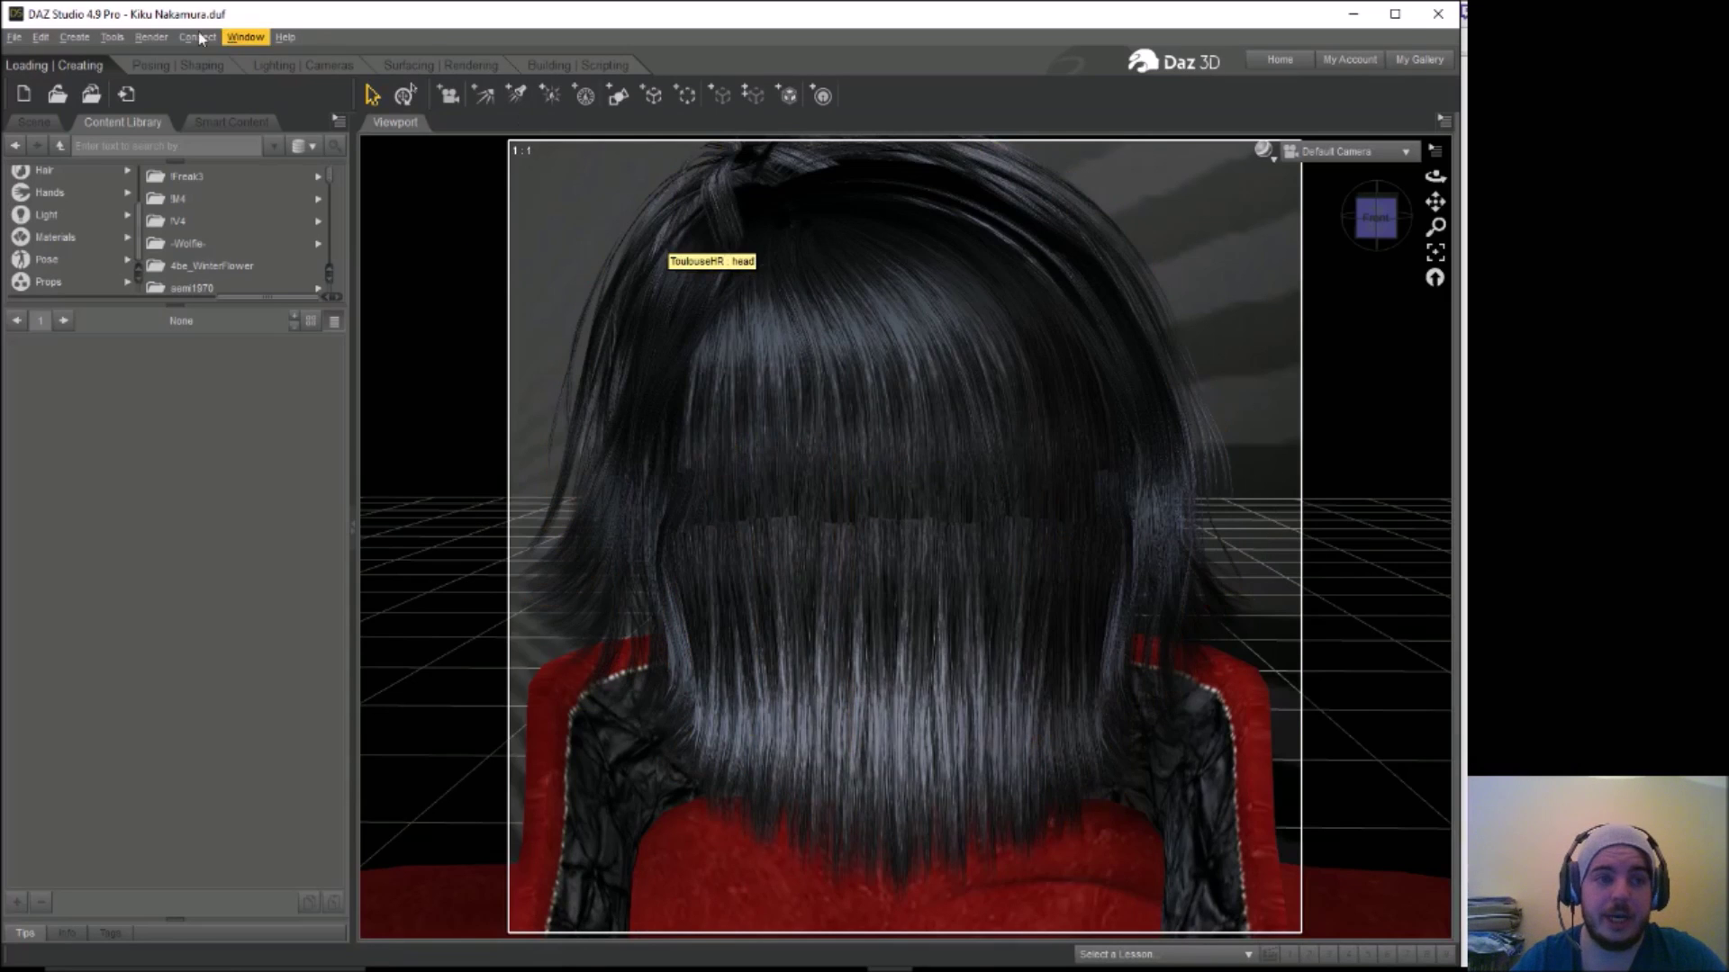
Undo the last deletion so the character's face and full hair are restored
click(40, 37)
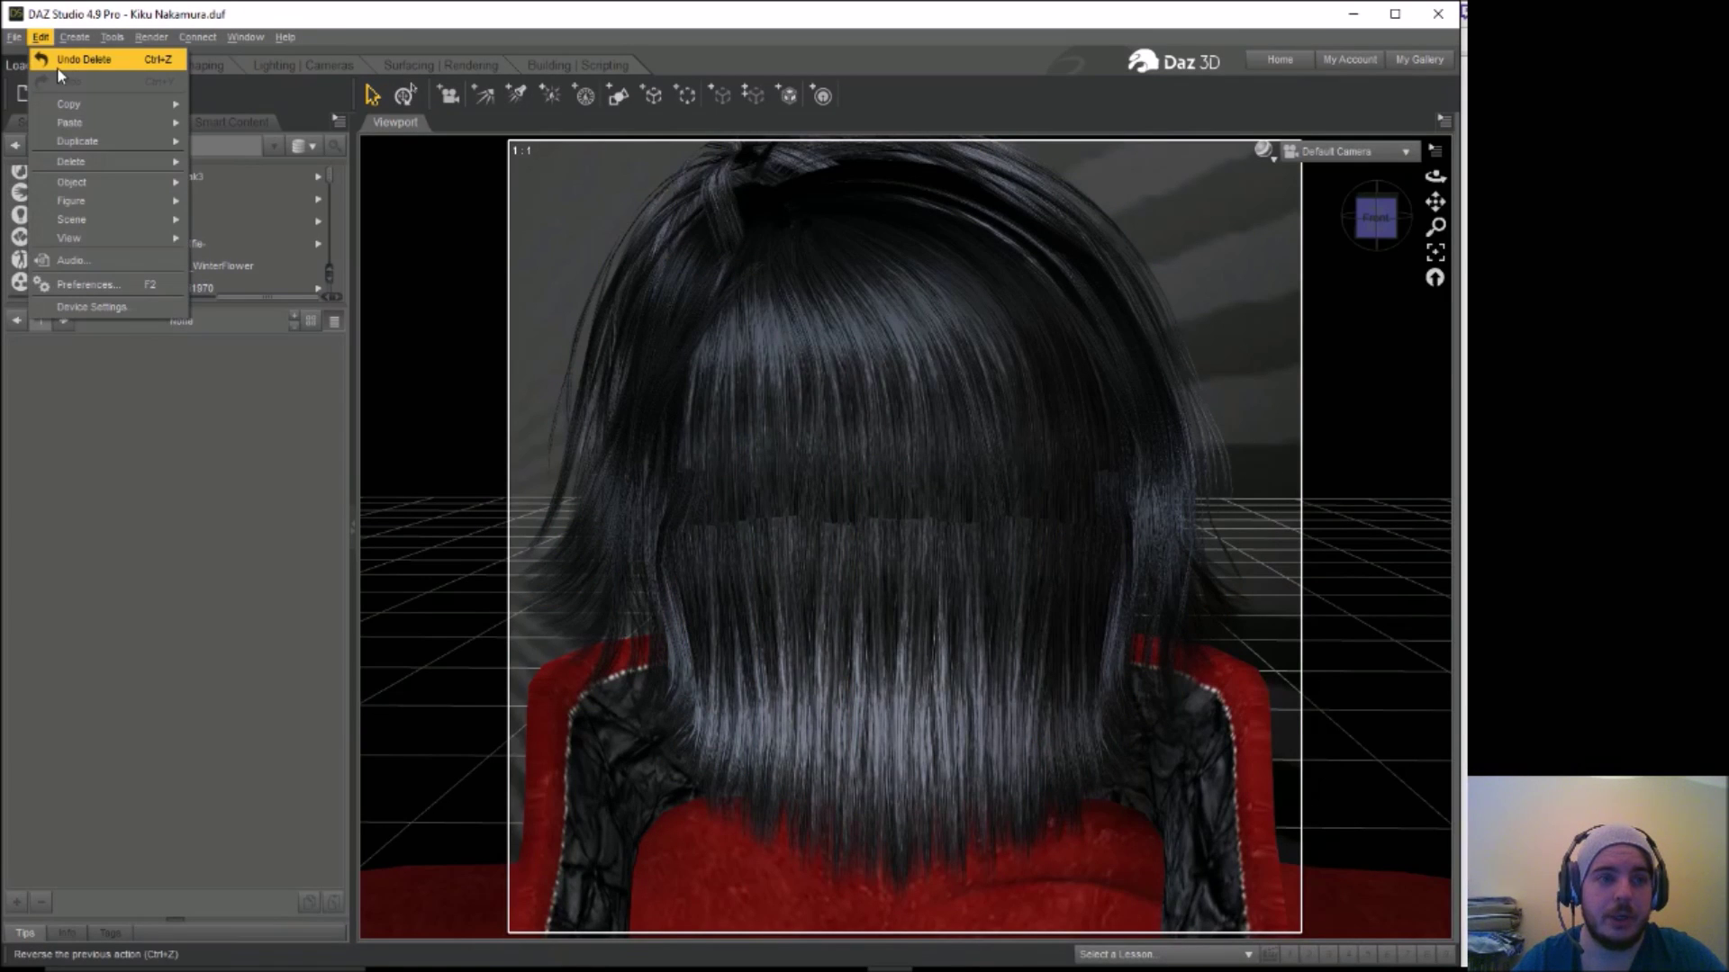
click(56, 67)
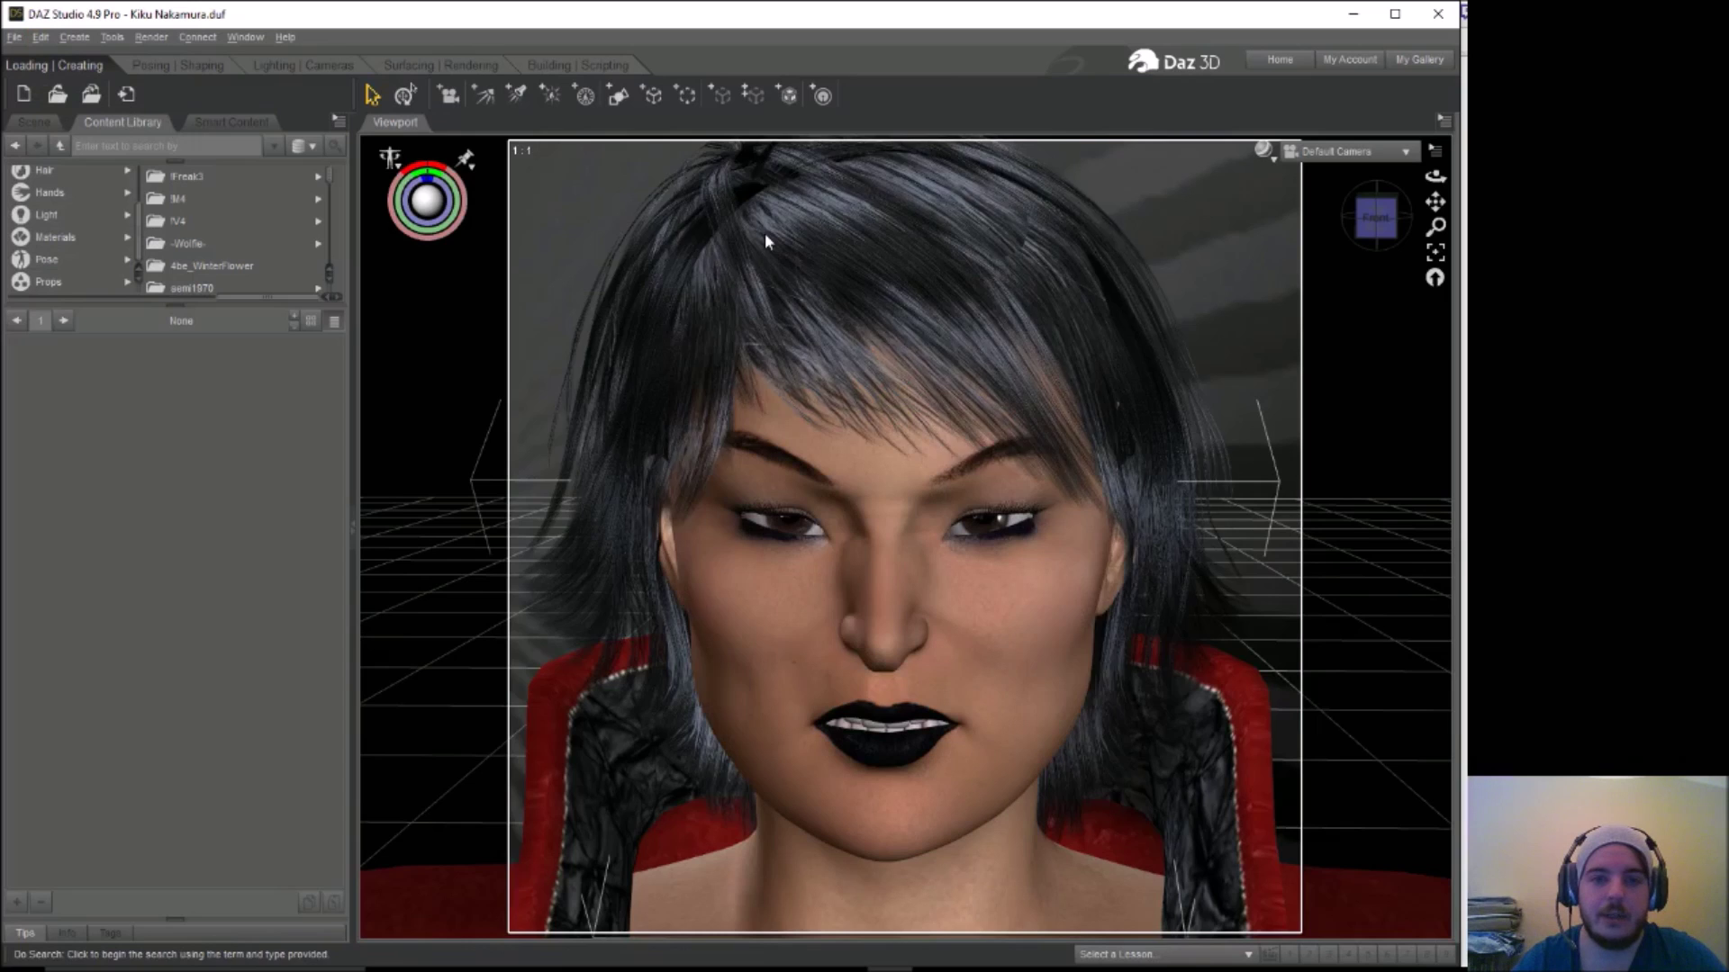
Delete the whole ToulouseHR hair and the Magus Jacket from the scene
click(35, 122)
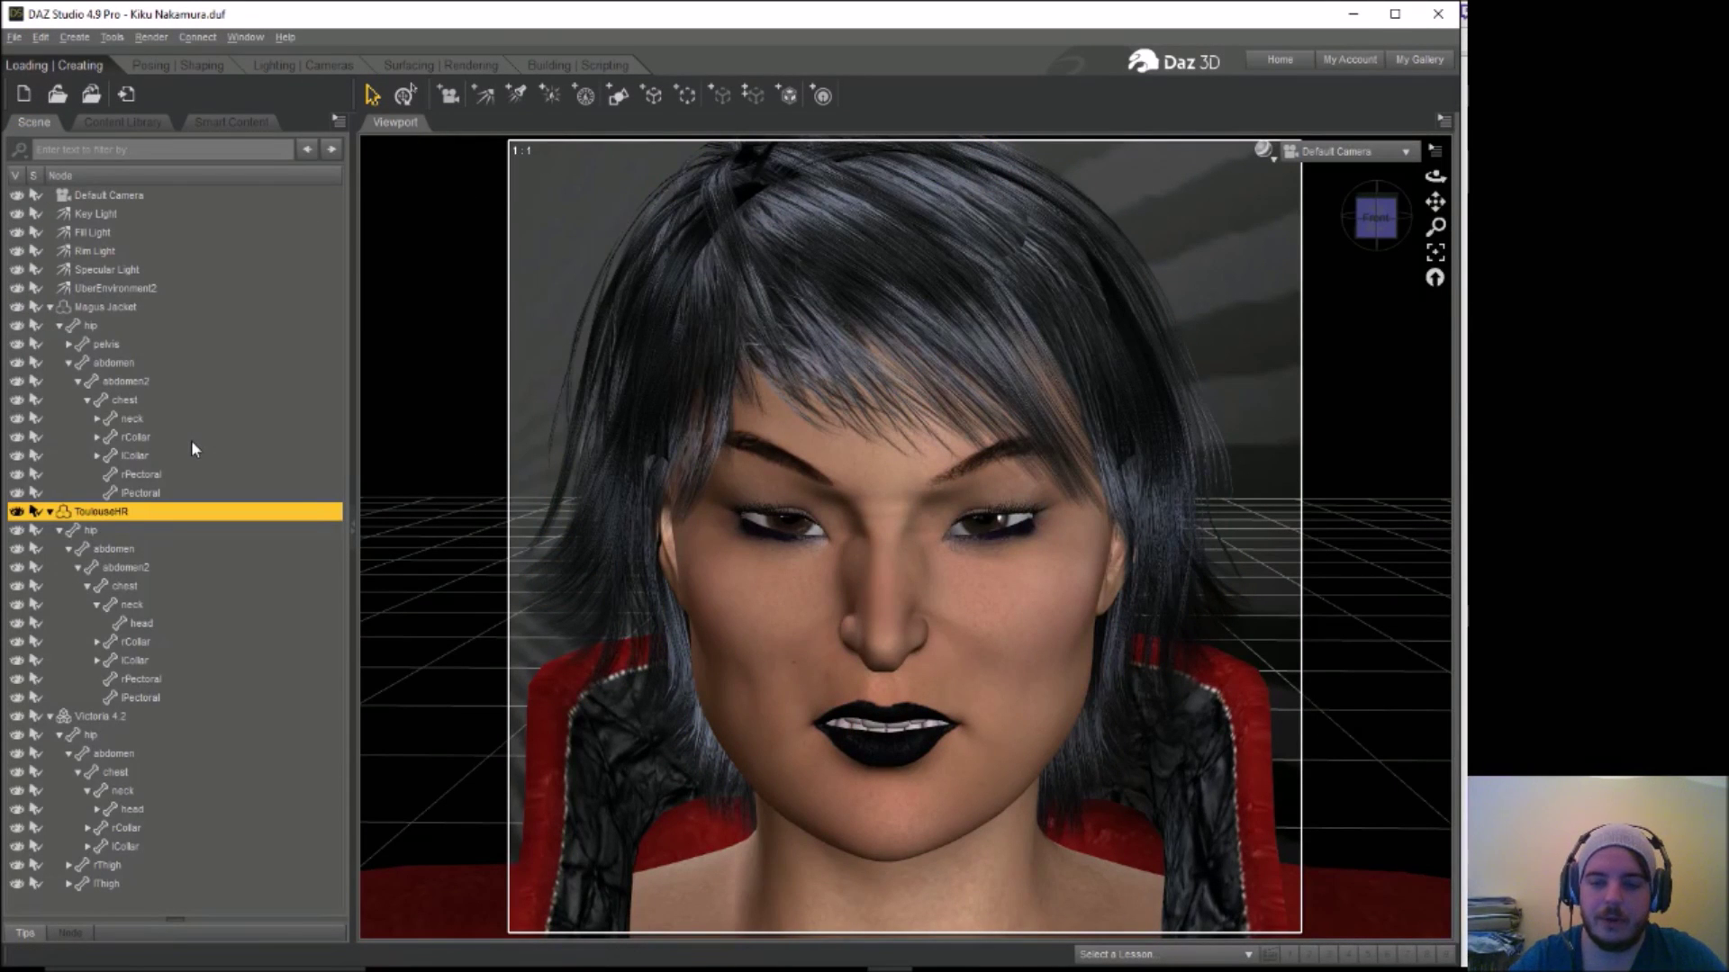
key(Delete)
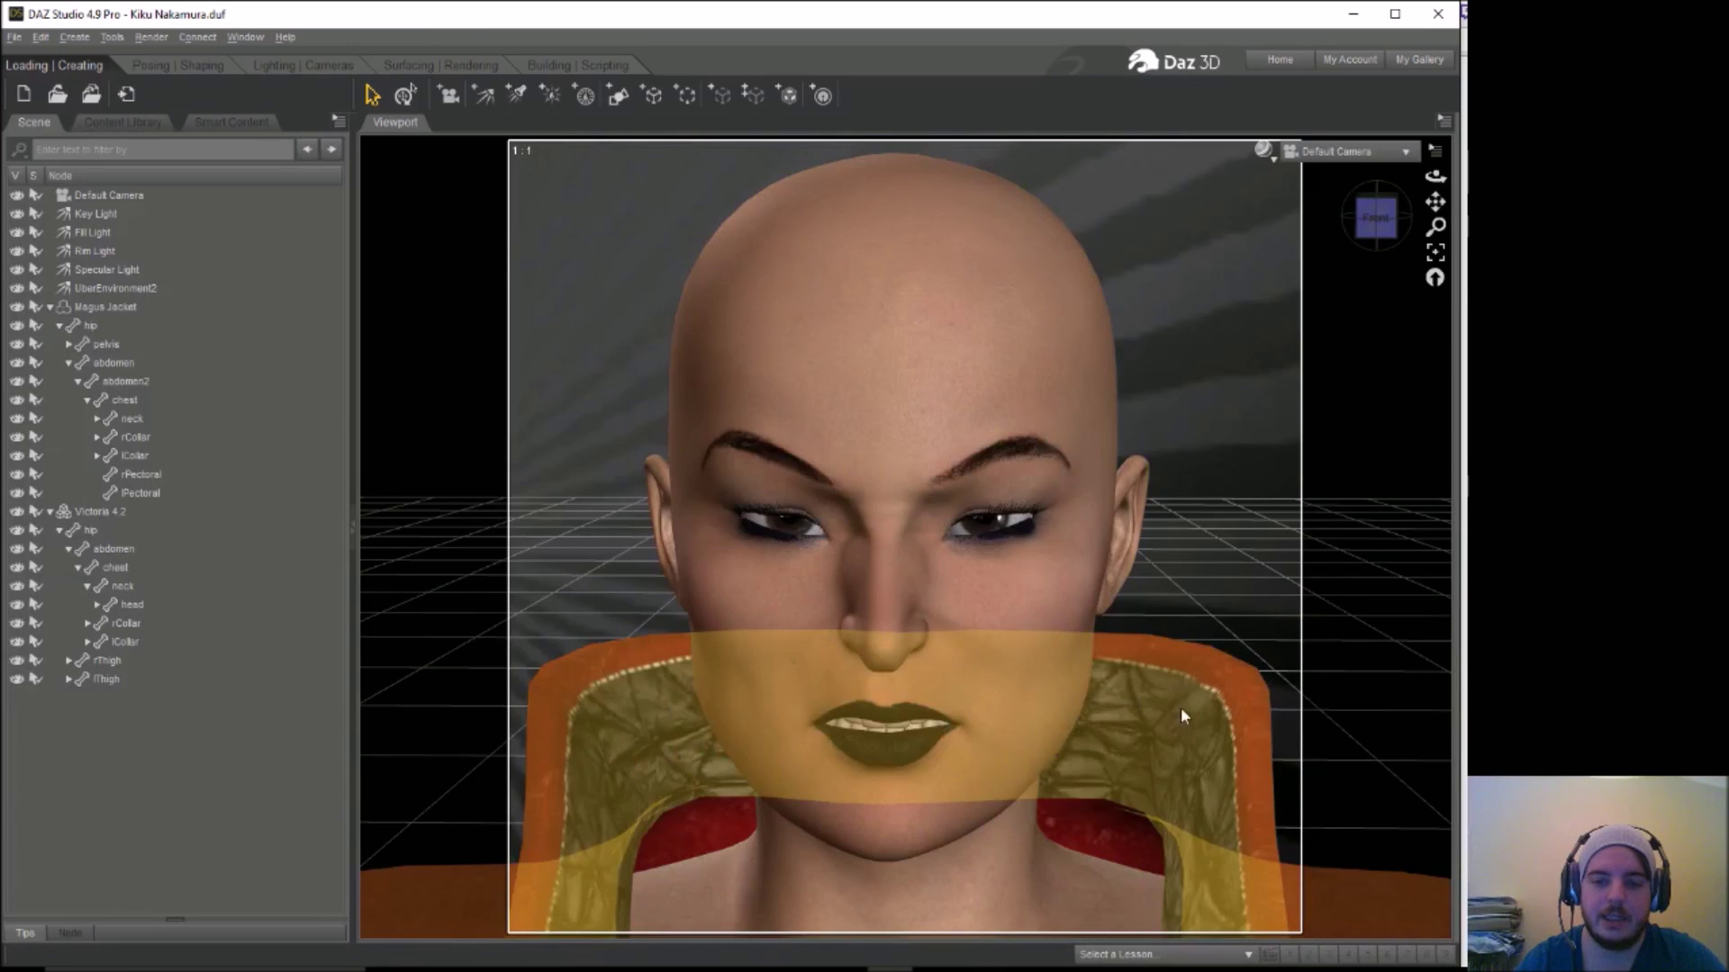
click(1204, 711)
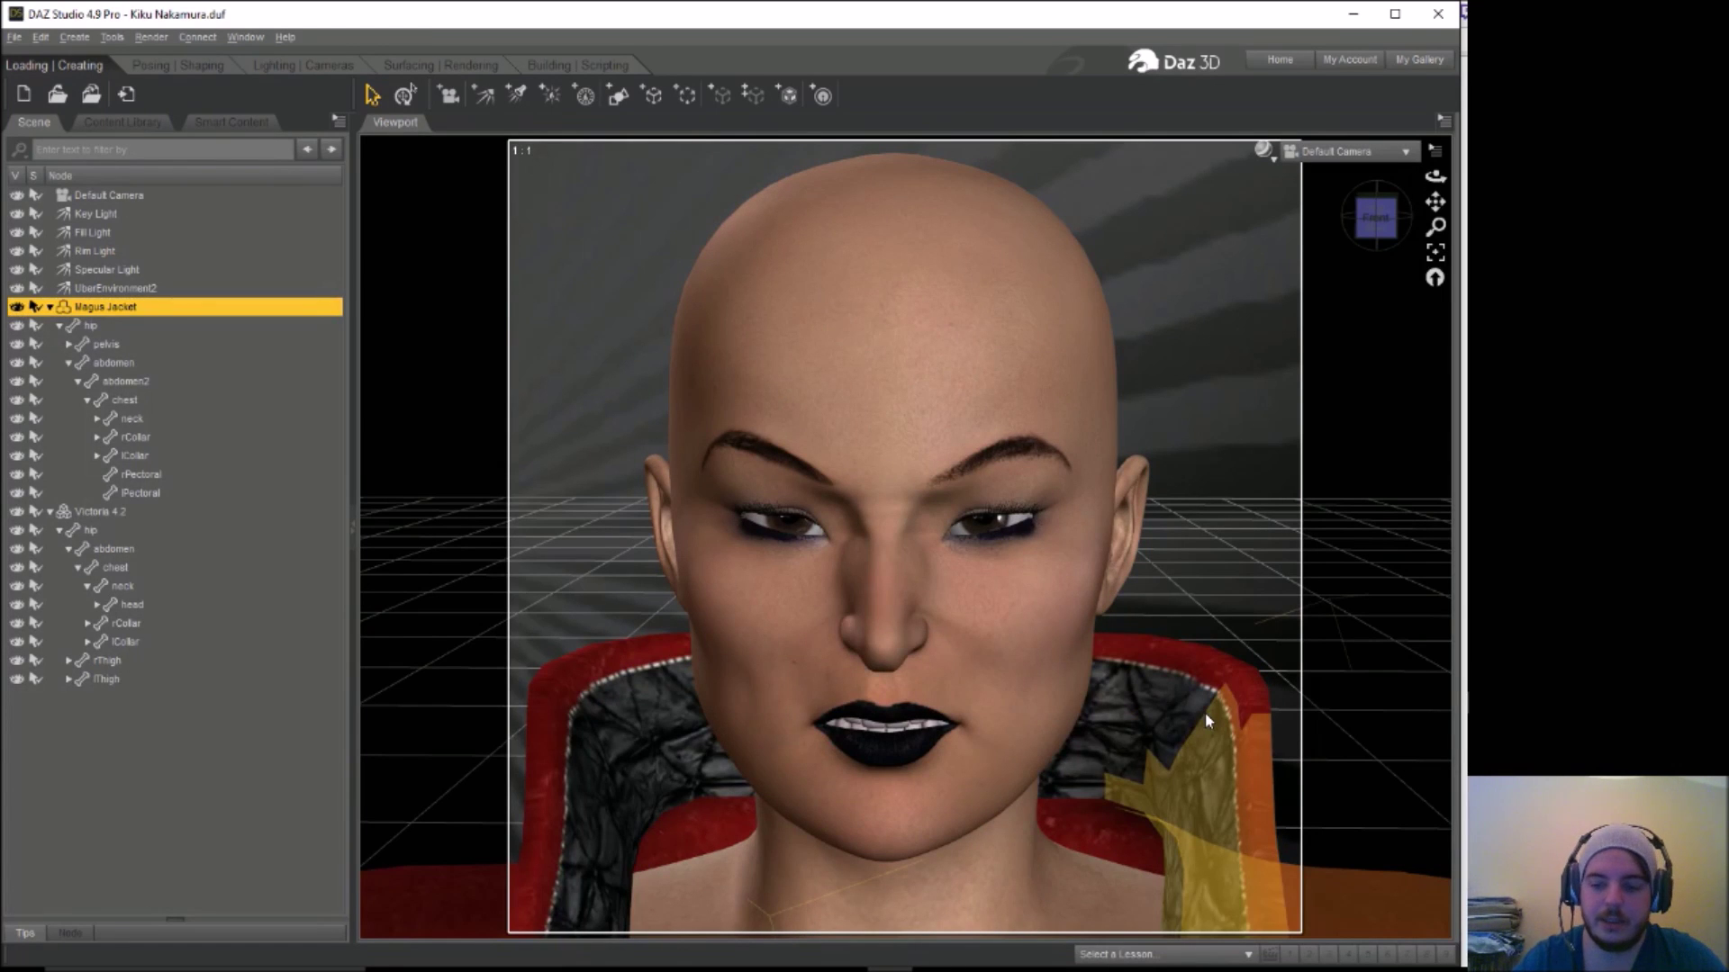
key(Delete)
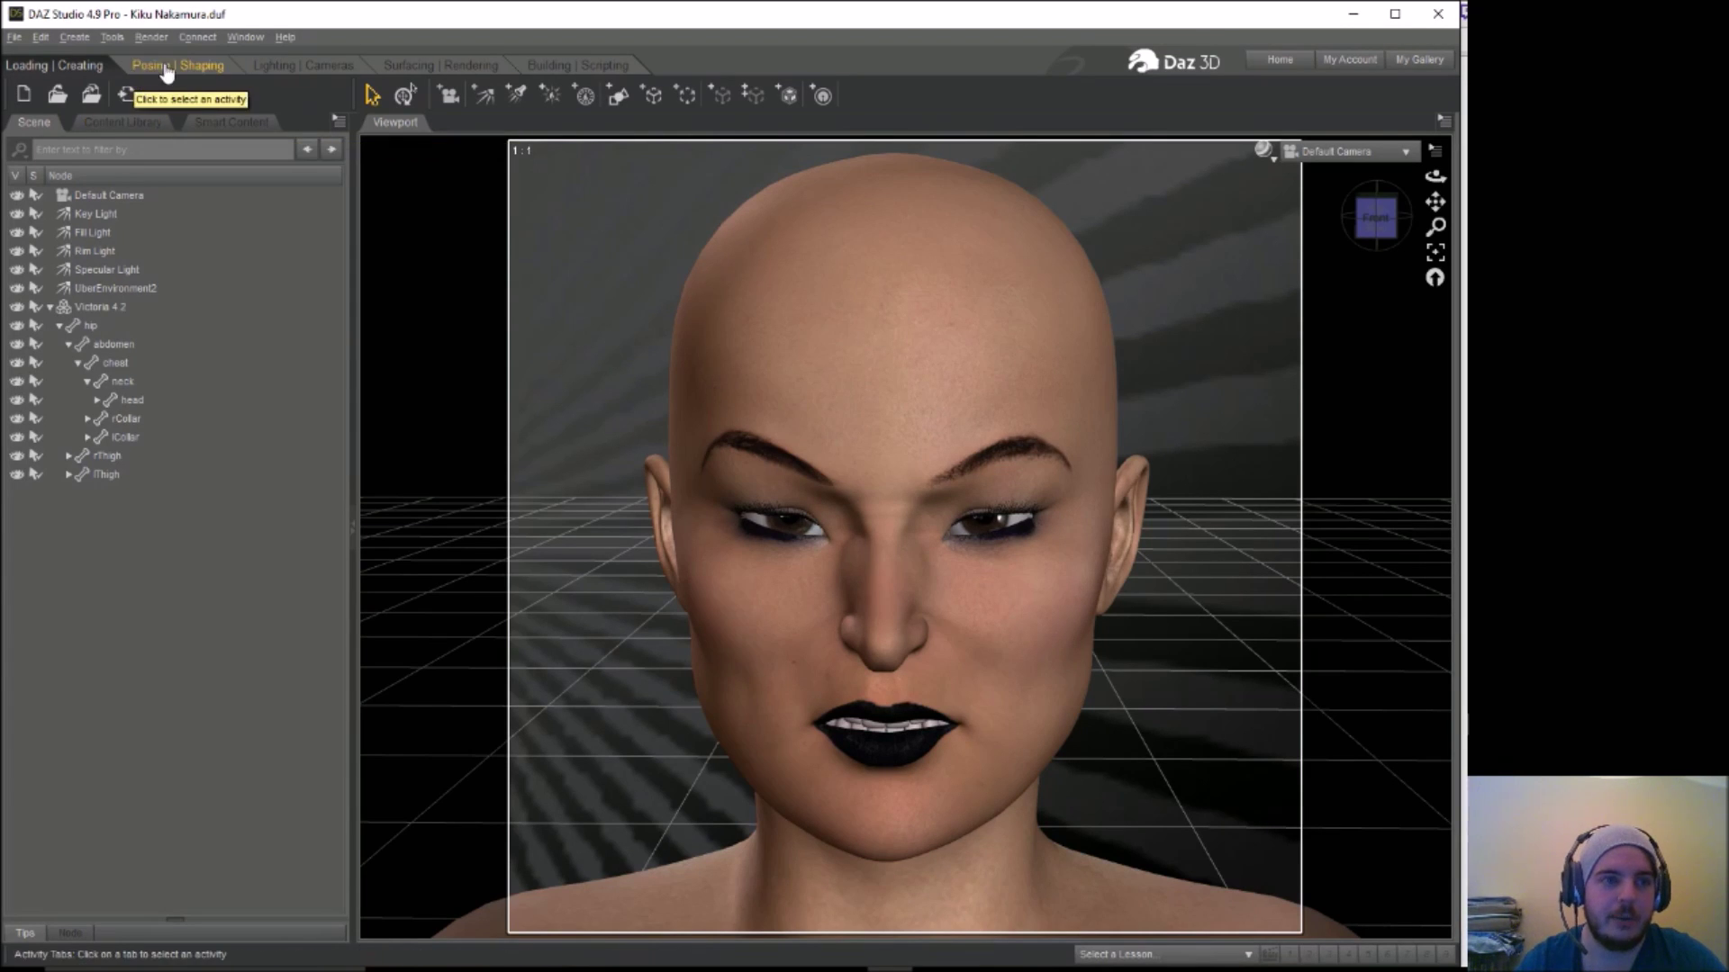
Open the LRP folder under the Pose category of the content library
click(117, 123)
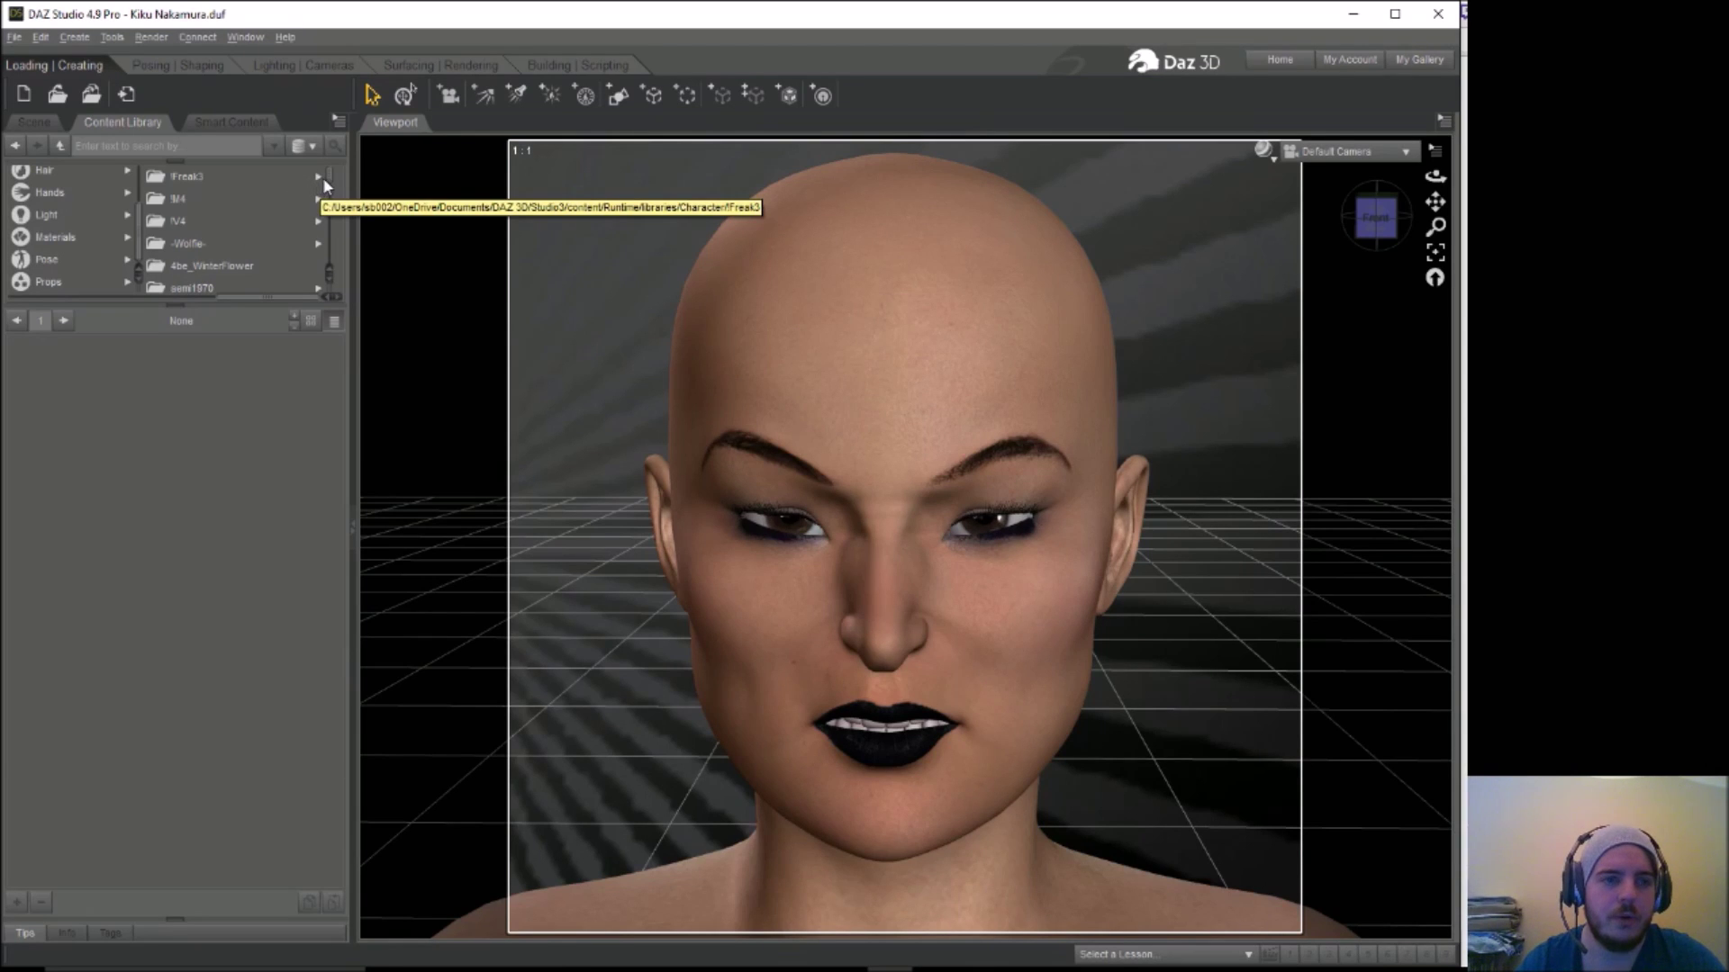
drag(328, 179, 329, 230)
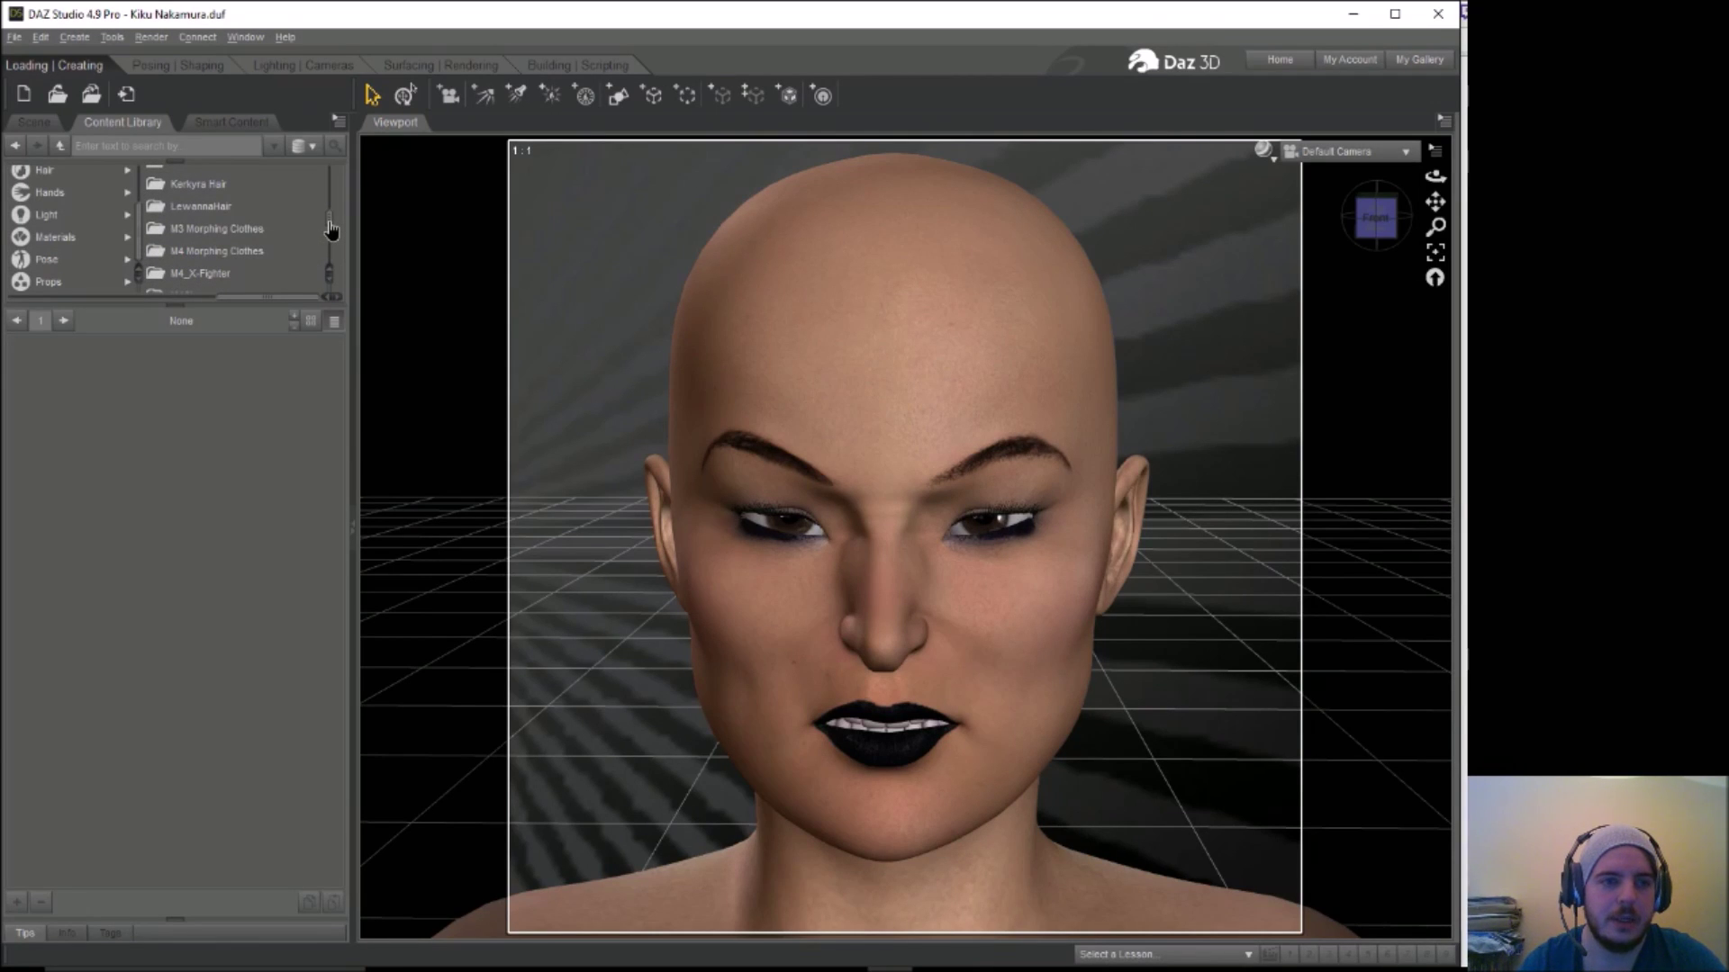
drag(330, 231, 331, 228)
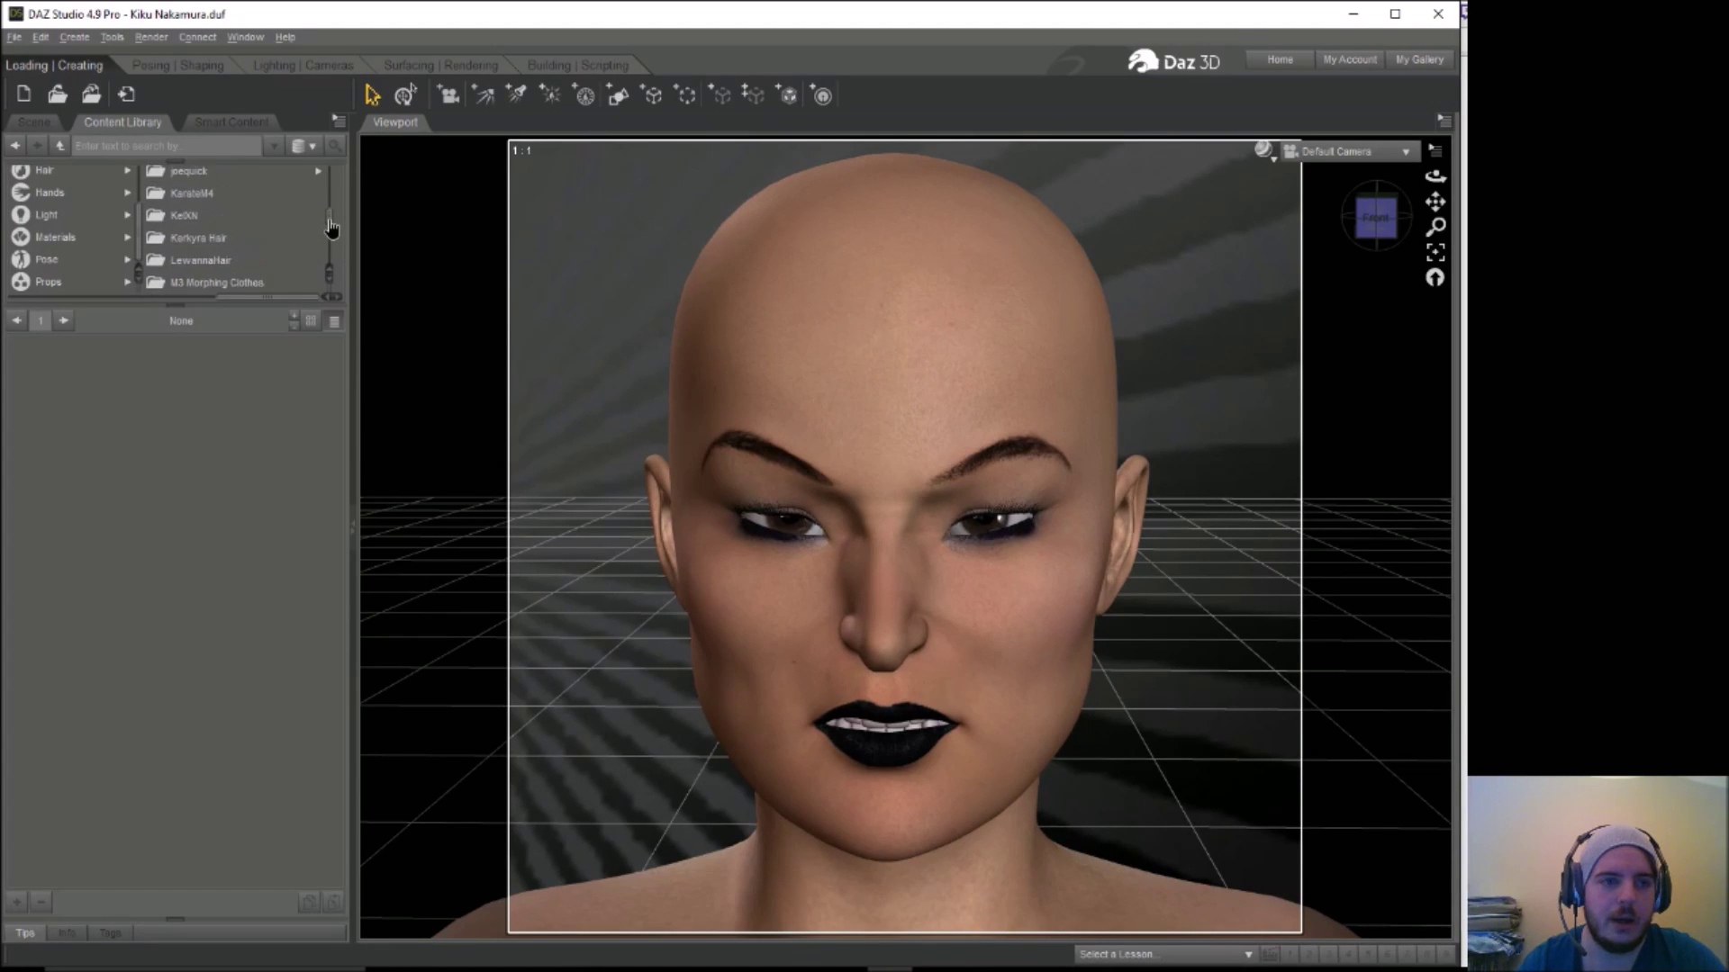
click(65, 261)
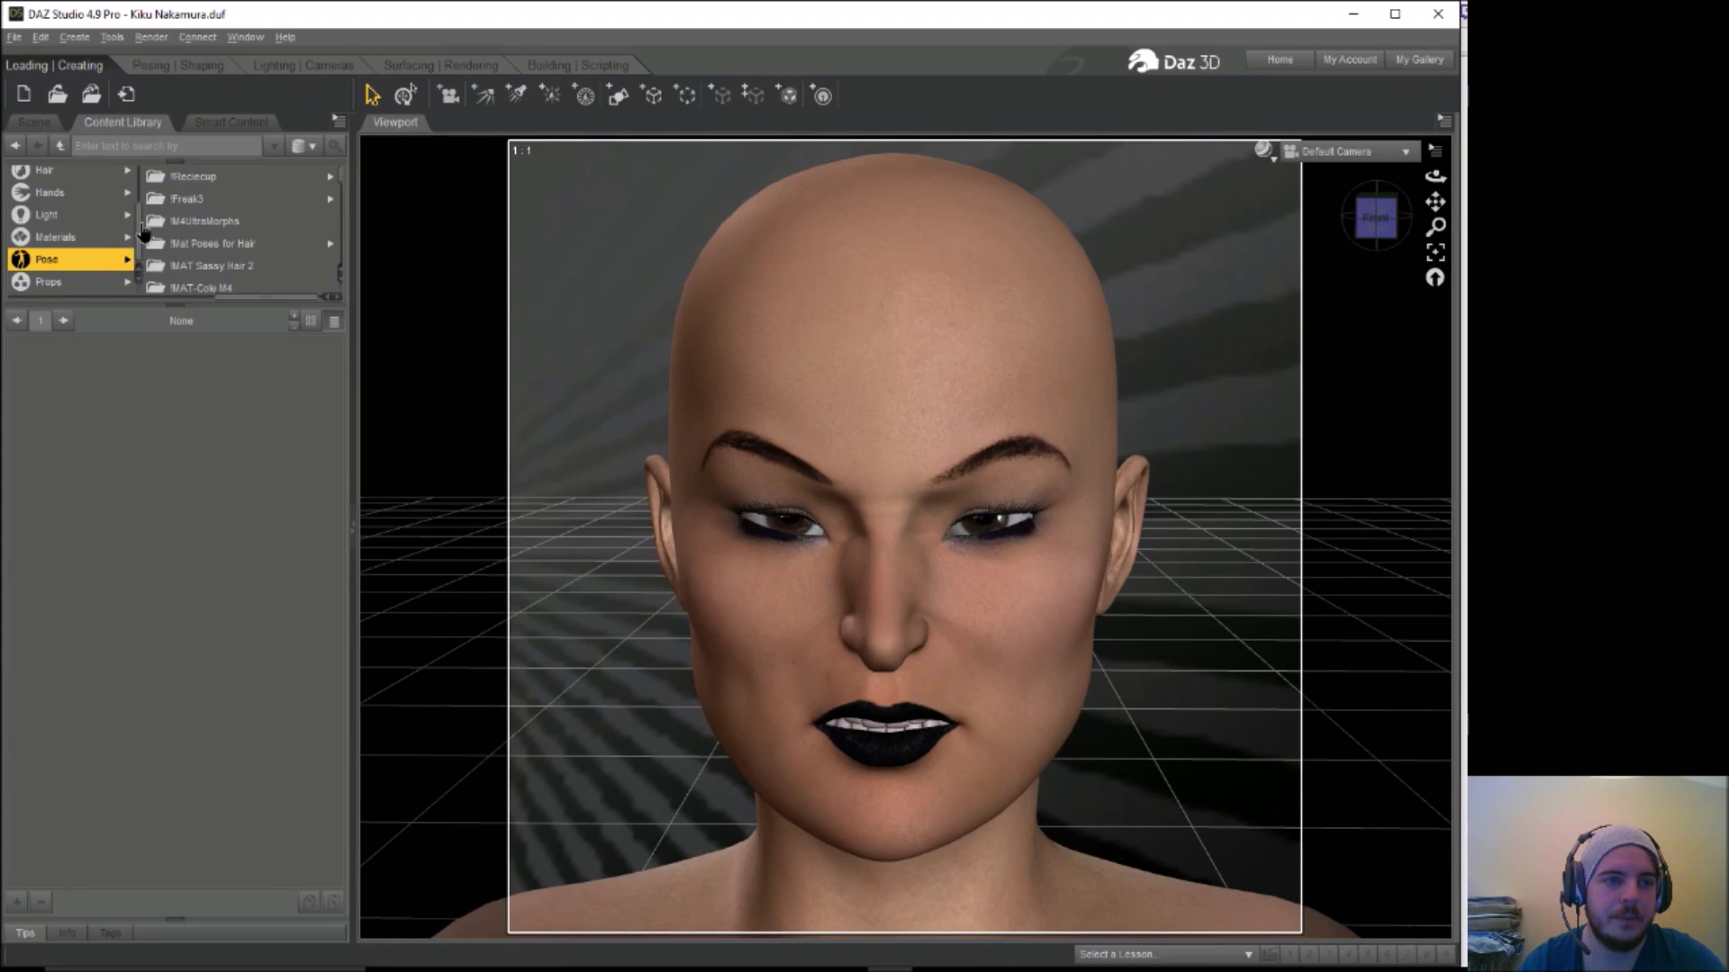
scroll(143, 230, up, 1)
scroll(142, 192, down, 1)
drag(343, 180, 343, 214)
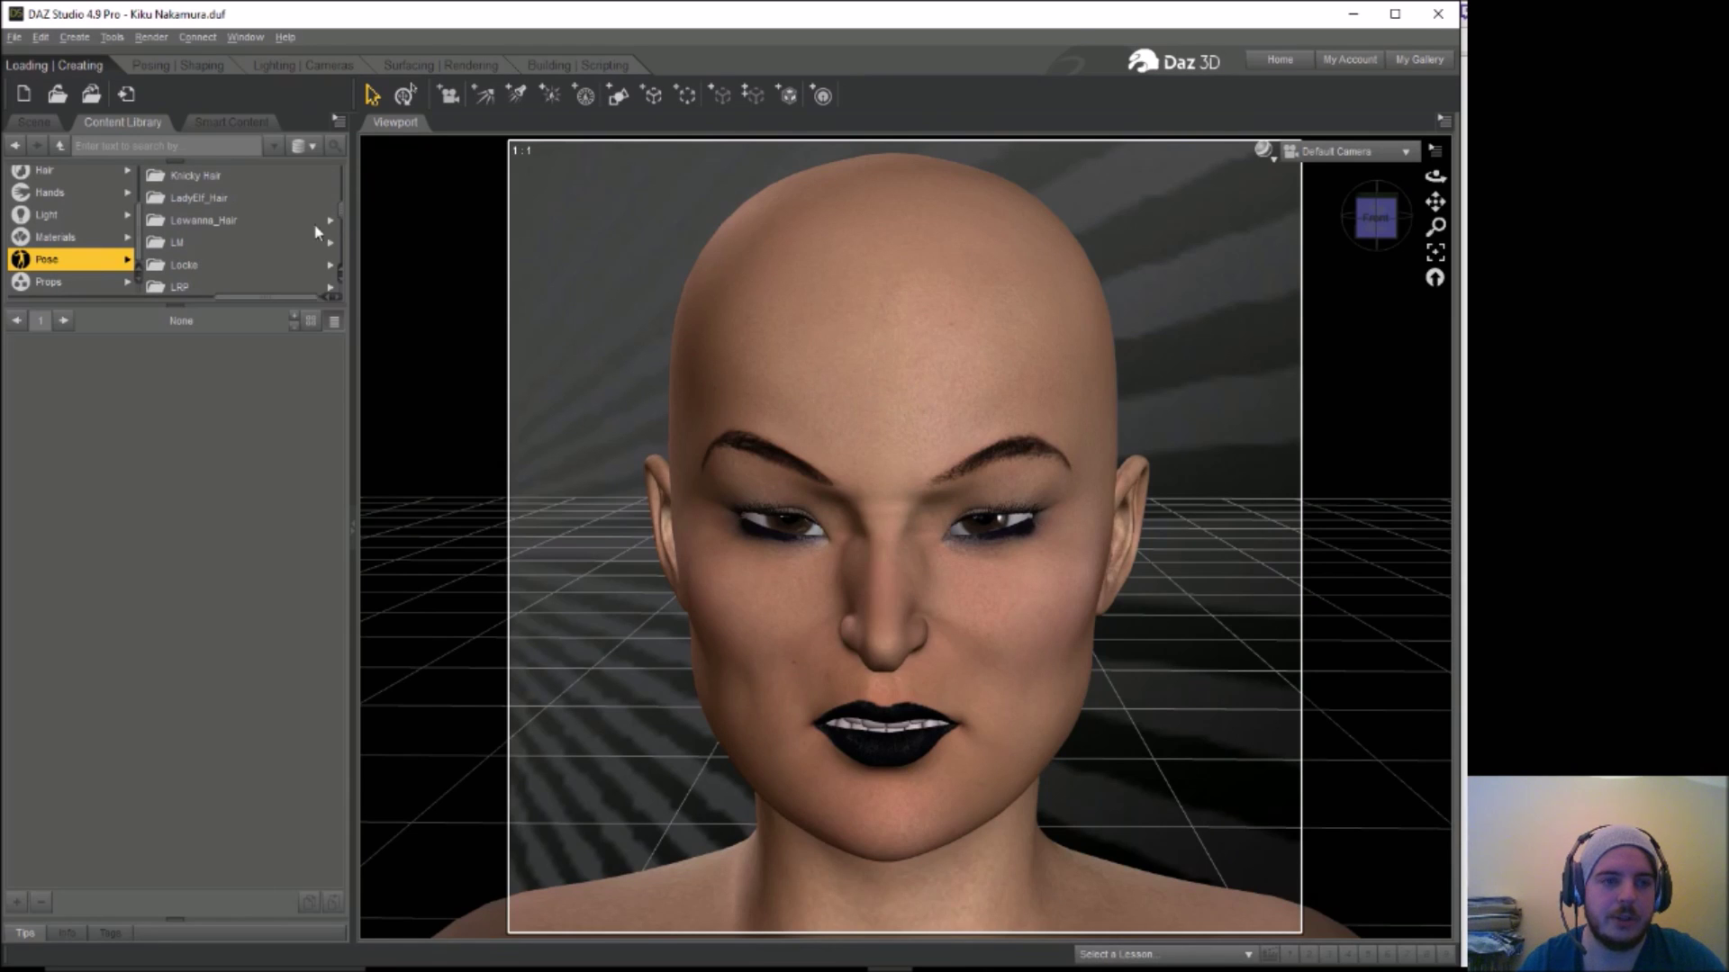
click(219, 283)
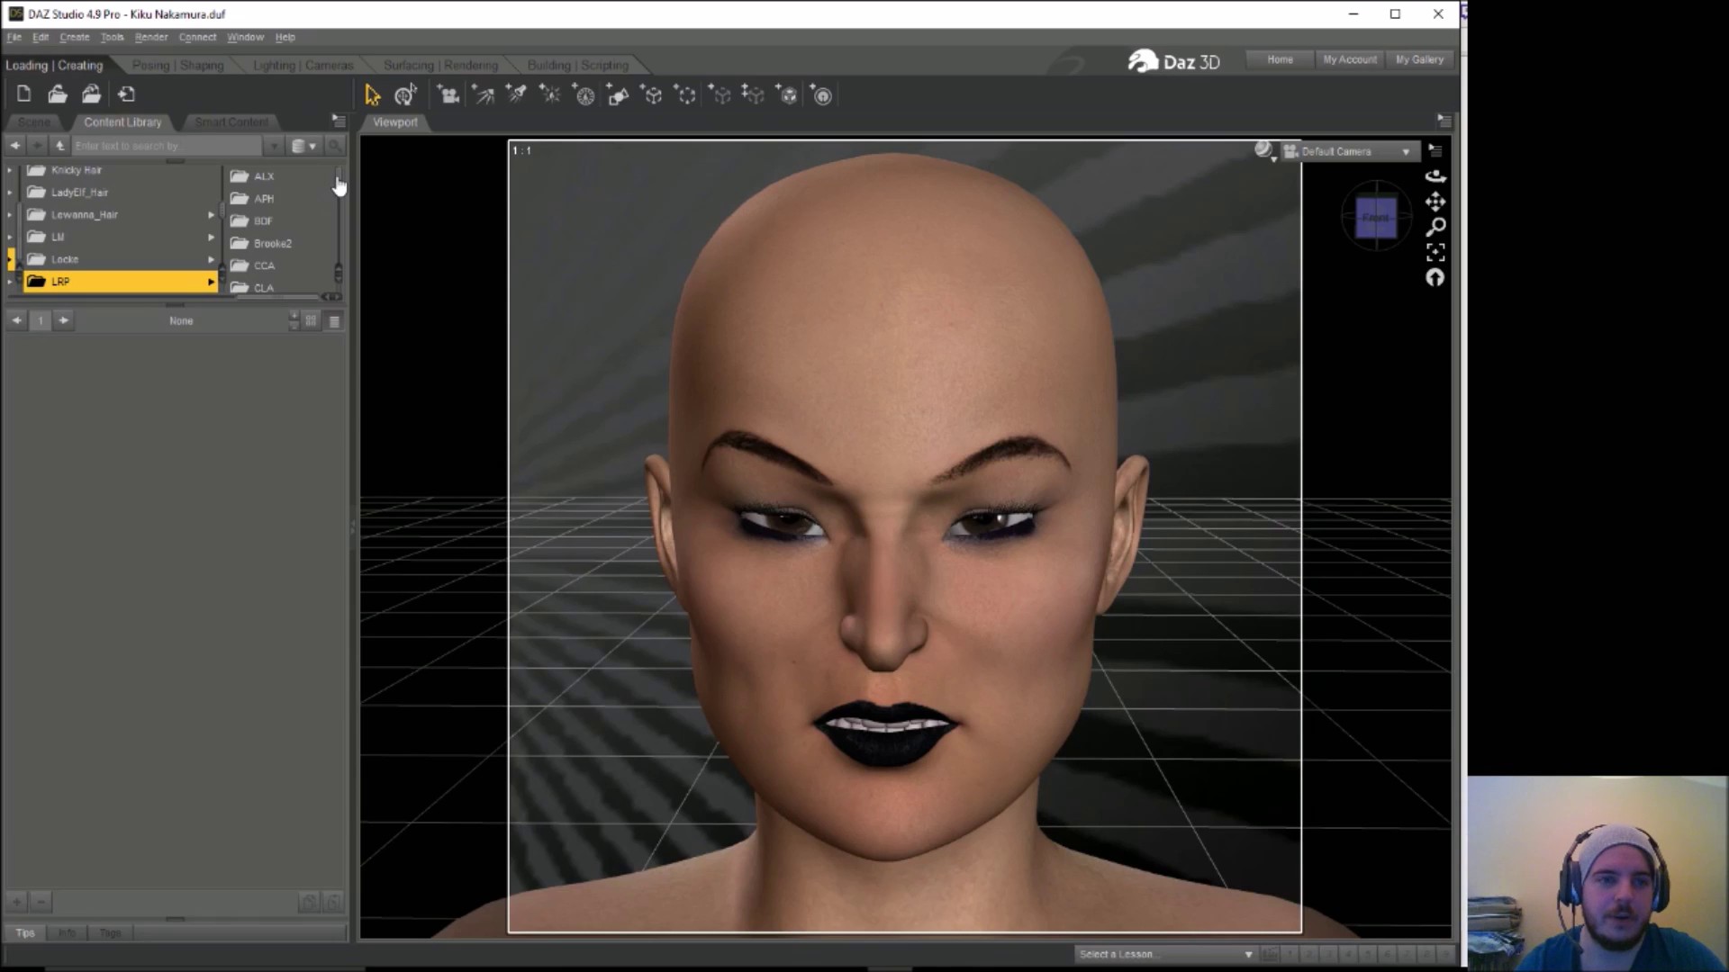
Look through the APH and EVA character folders, and apply Isabel_Full.pz2 from the ISA folder to the Victoria 4.2 figure
click(277, 200)
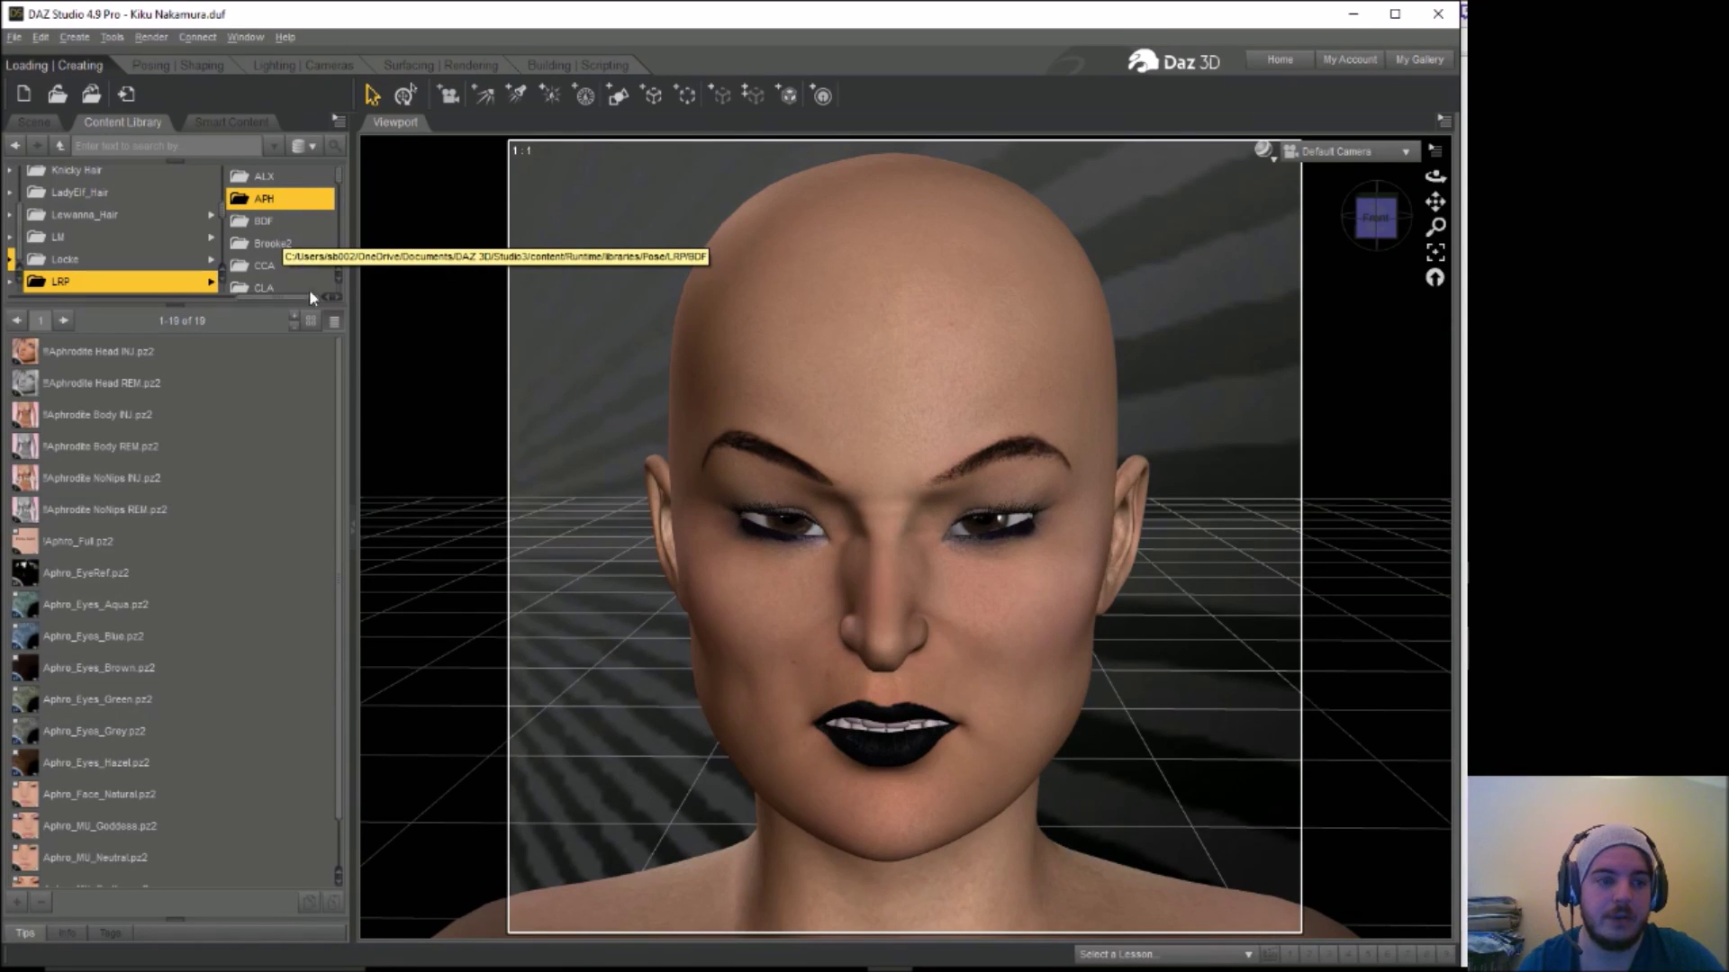
click(341, 207)
scroll(320, 236, down, 1)
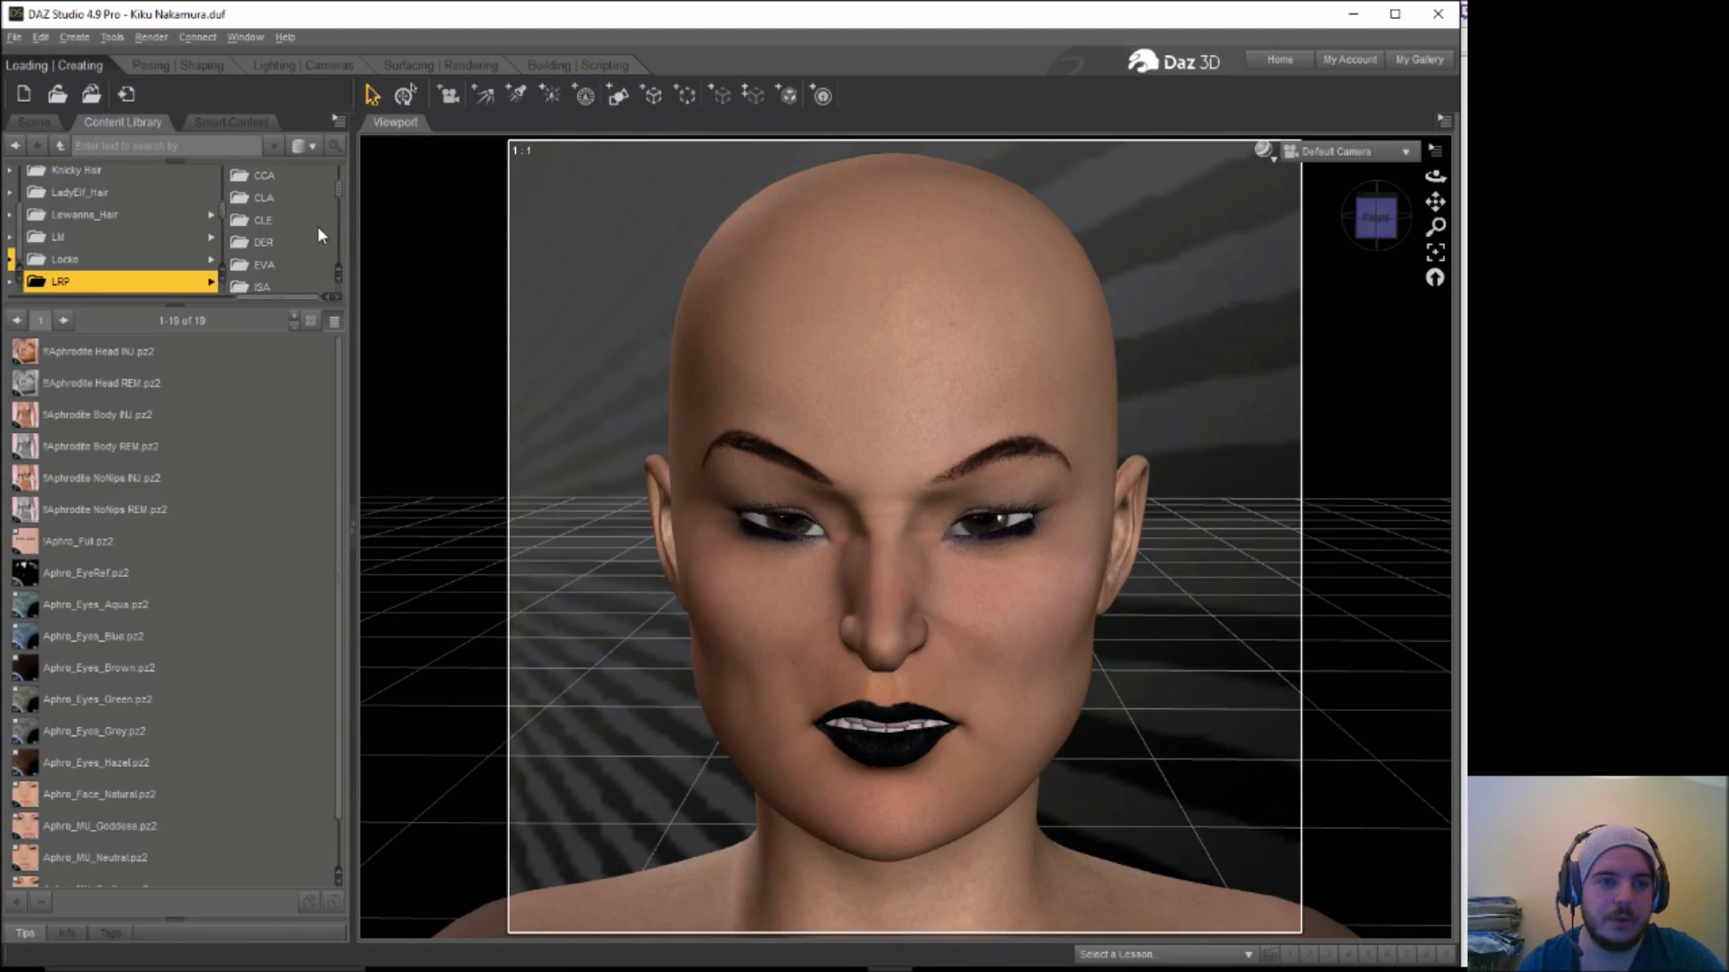
click(283, 268)
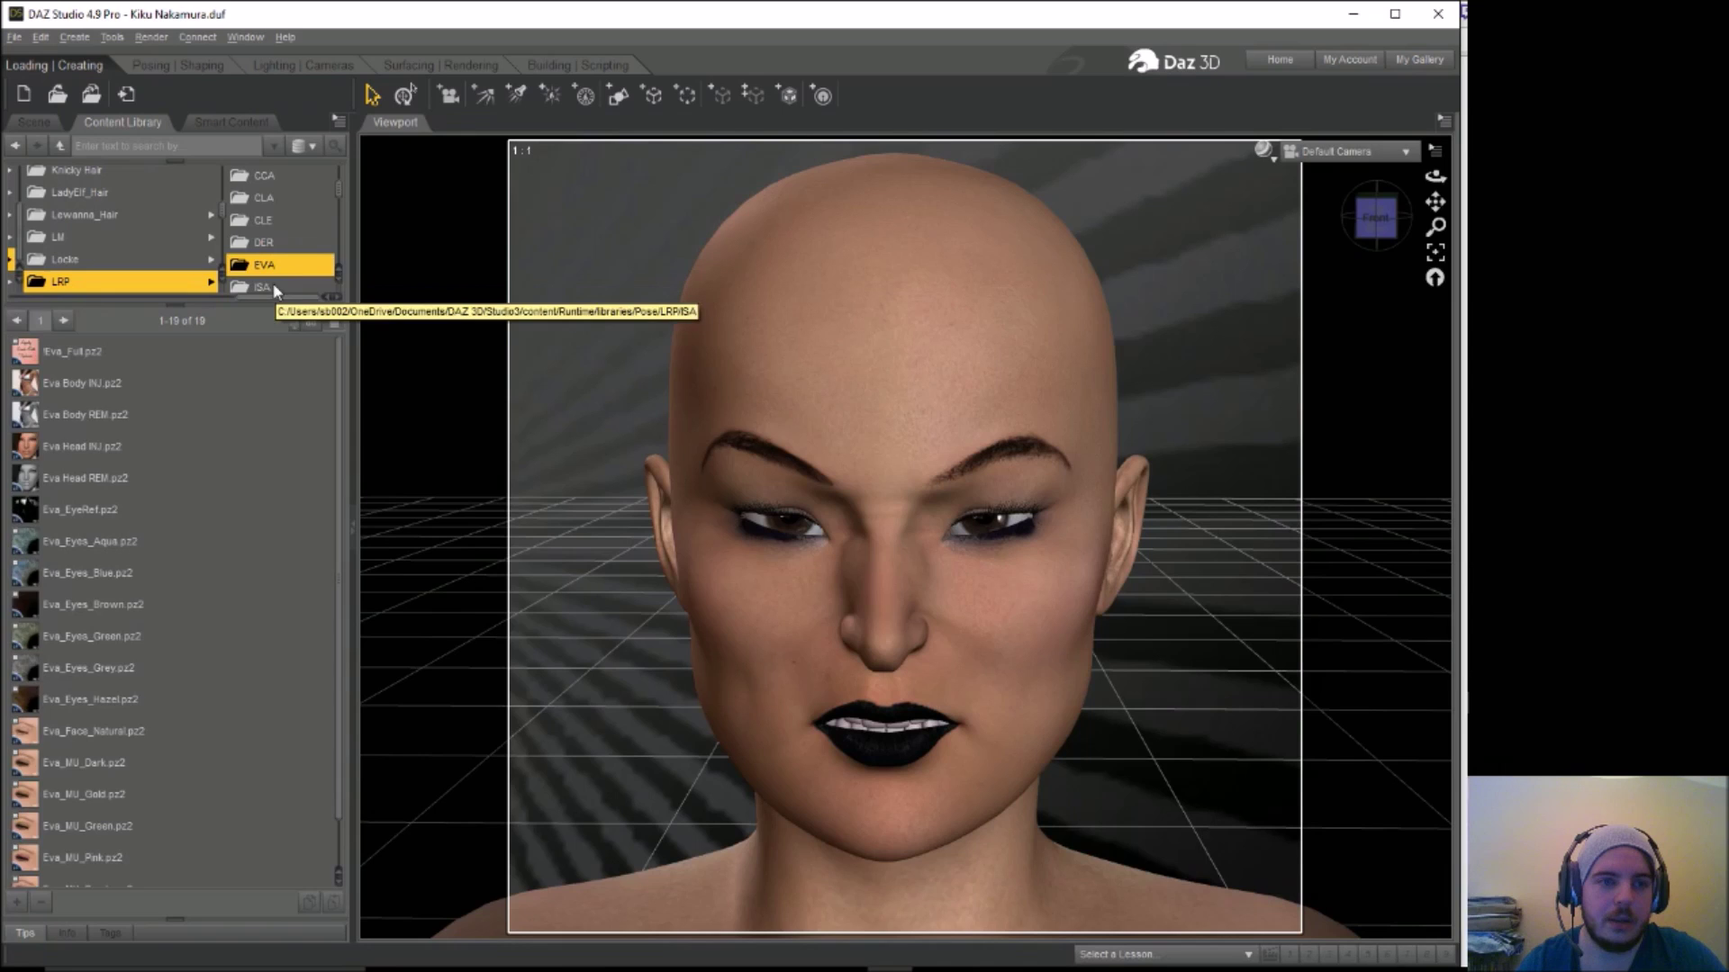
click(275, 288)
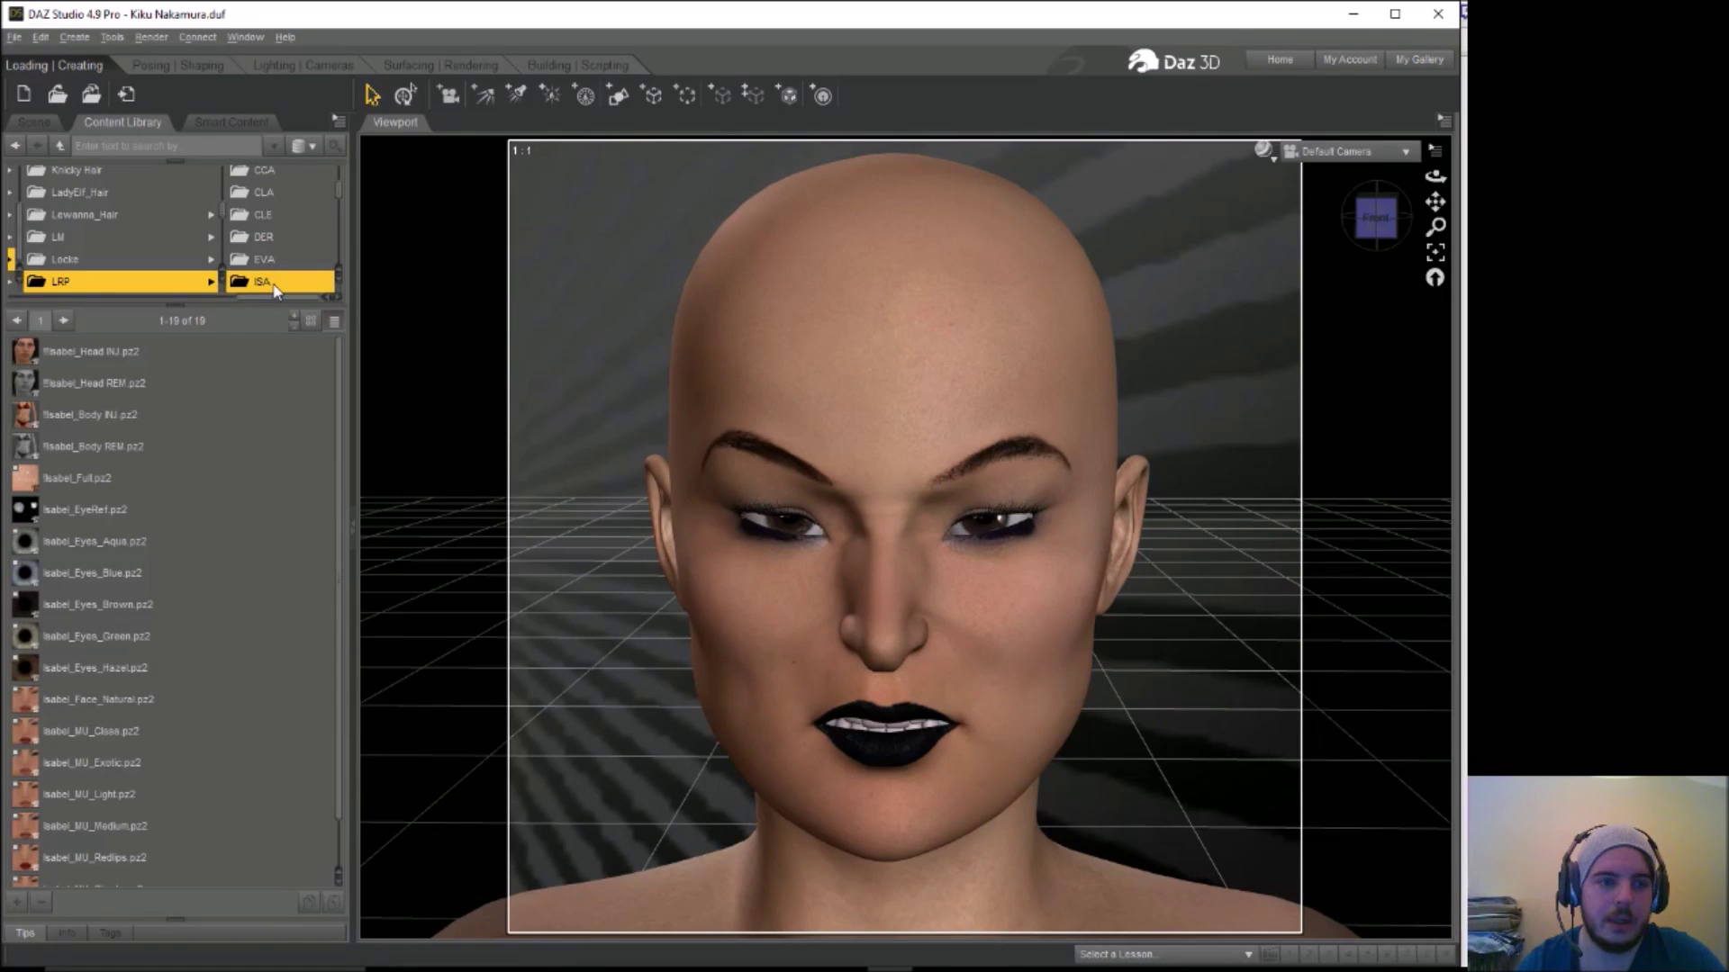
double_click(87, 489)
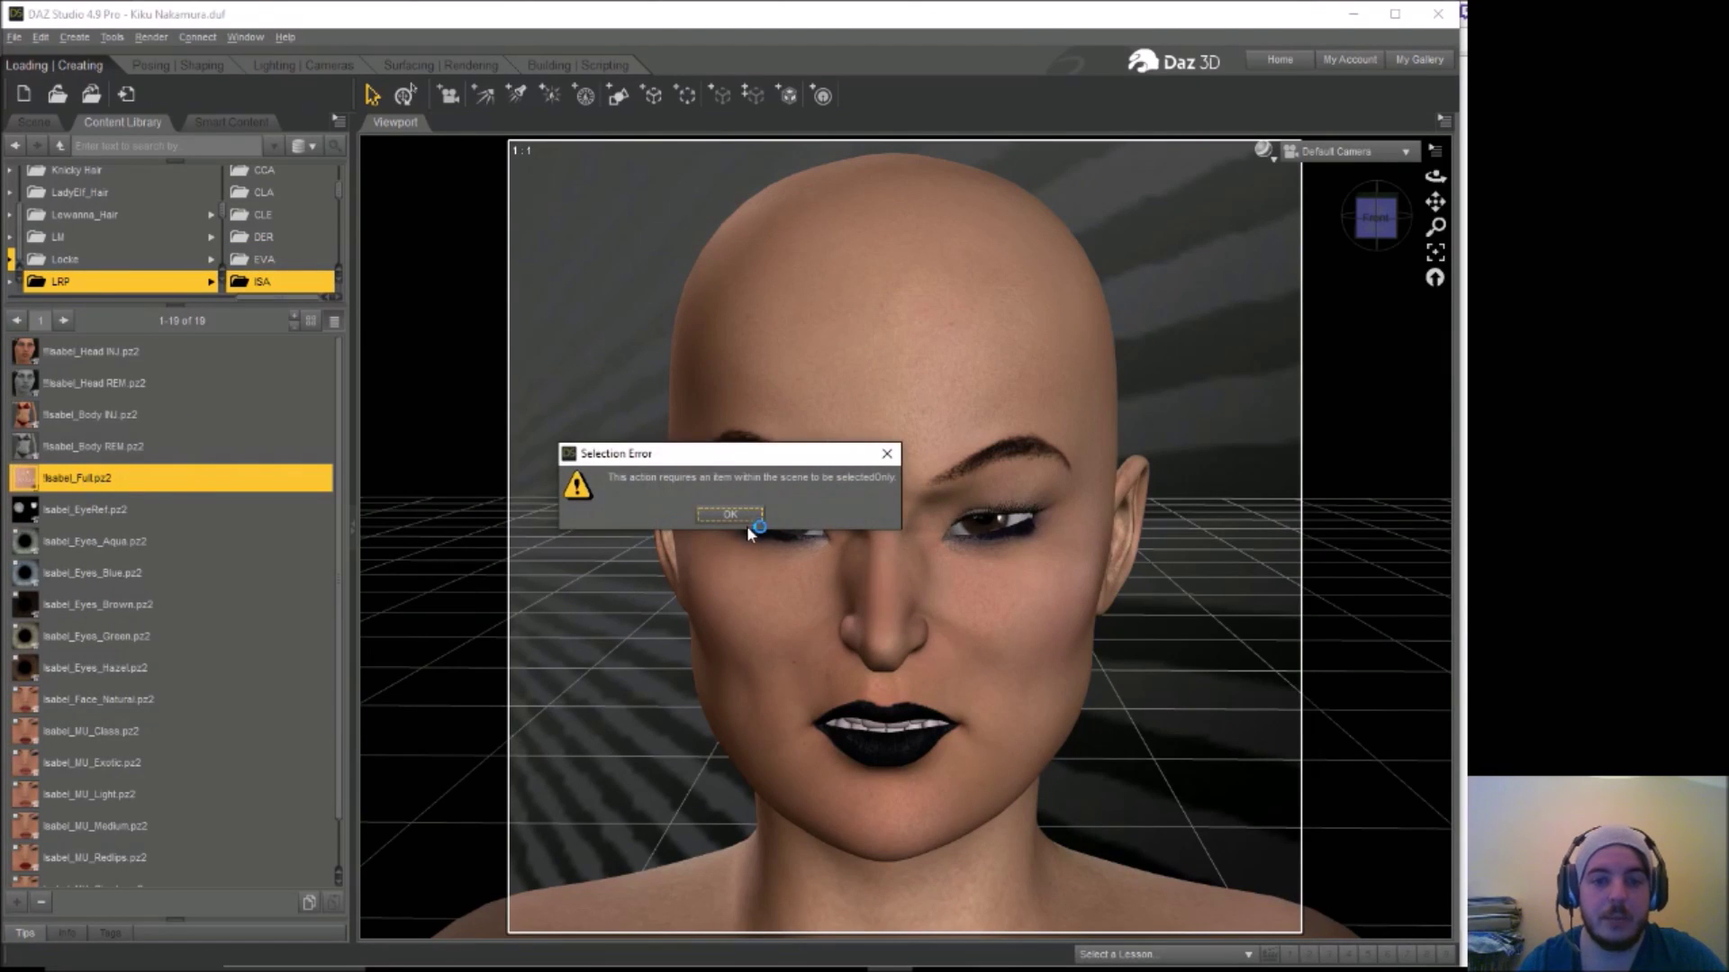
click(738, 515)
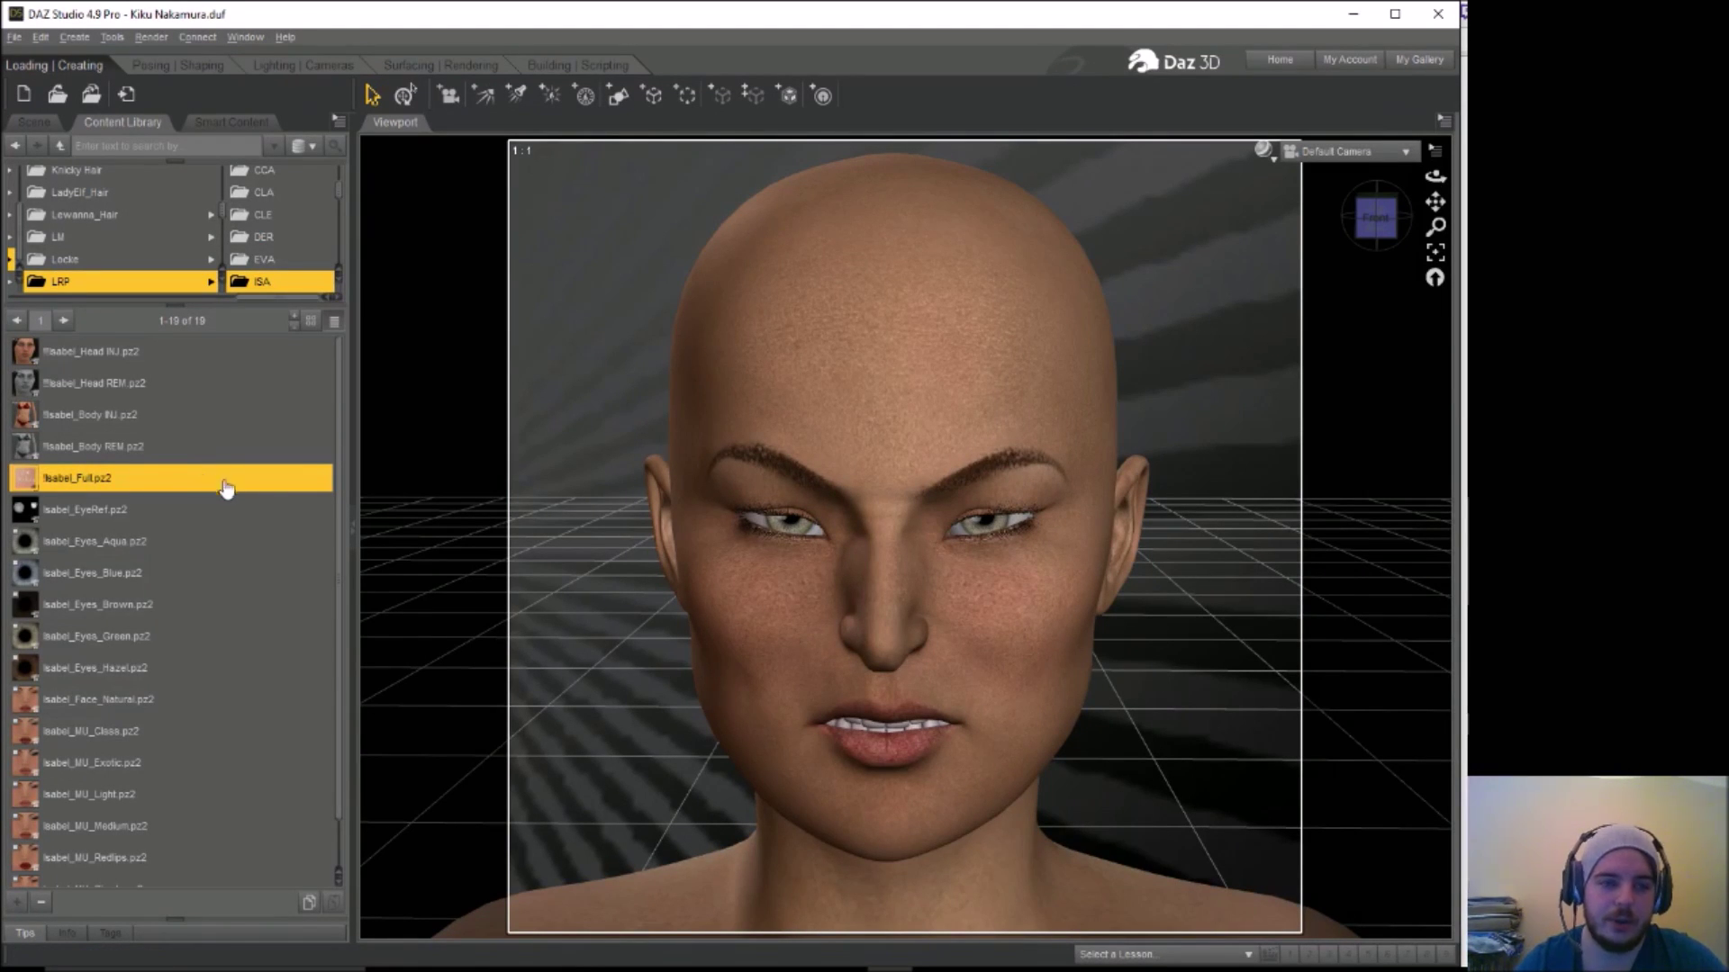
Apply the Isabel_EyeRef.pz2 eye reflection and the Isabel_Eyes_Blue.pz2 eye colour to the figure
double_click(90, 510)
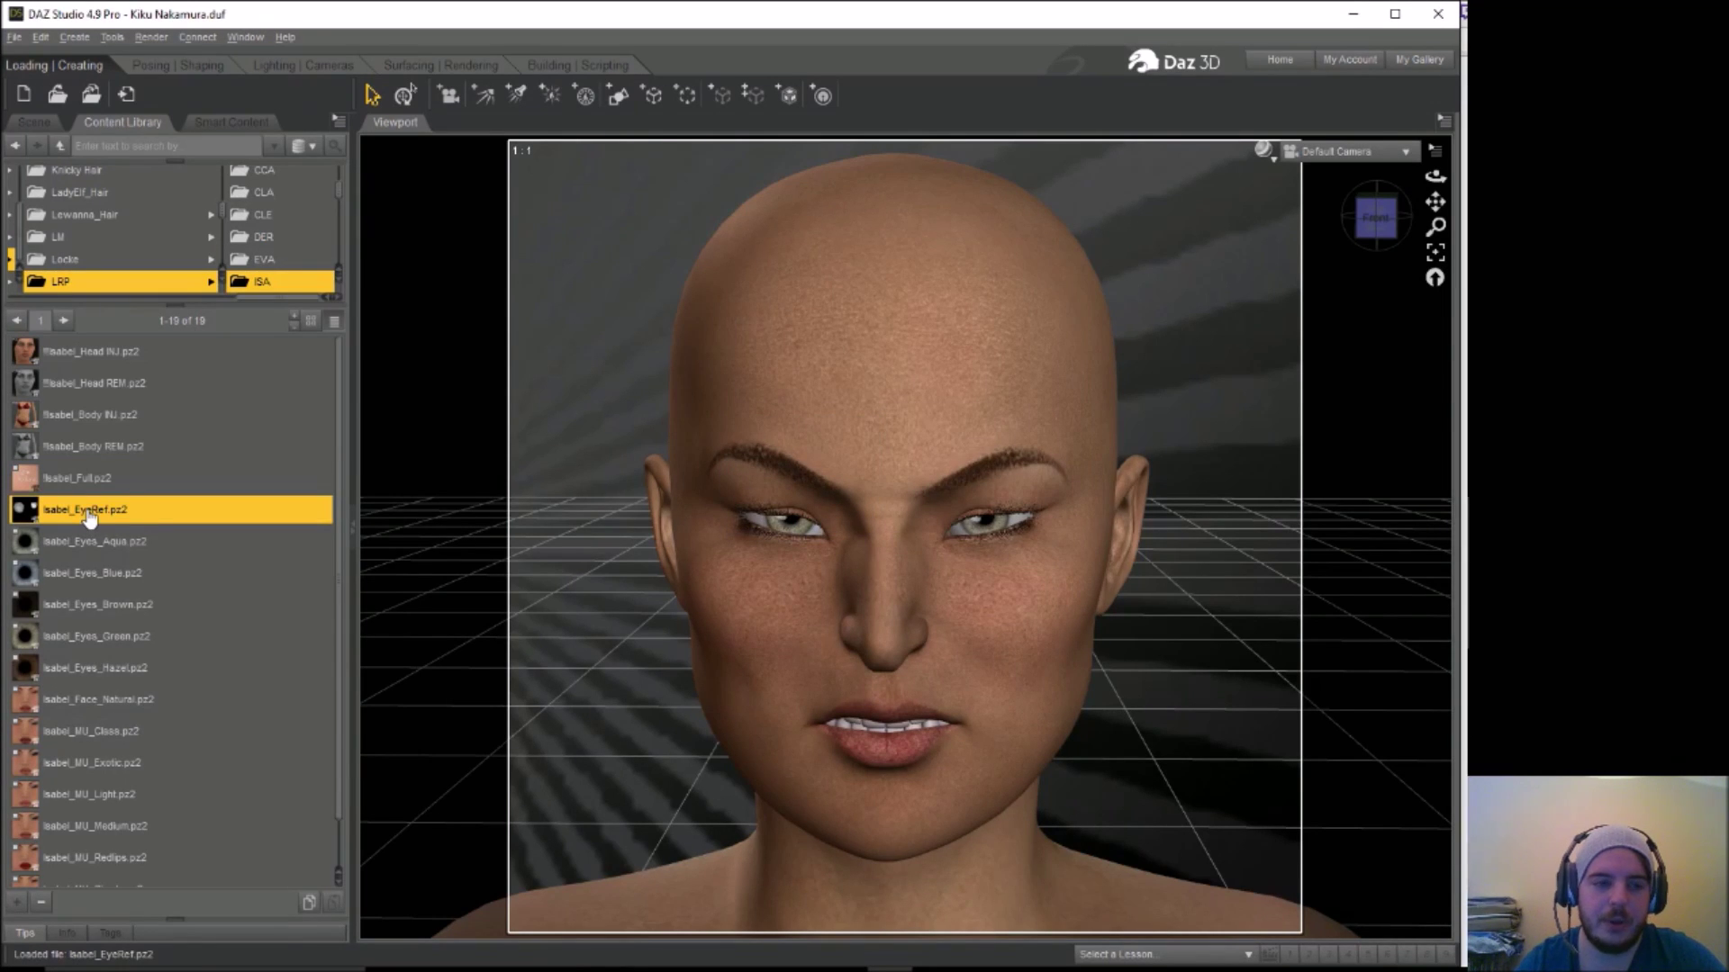
double_click(97, 577)
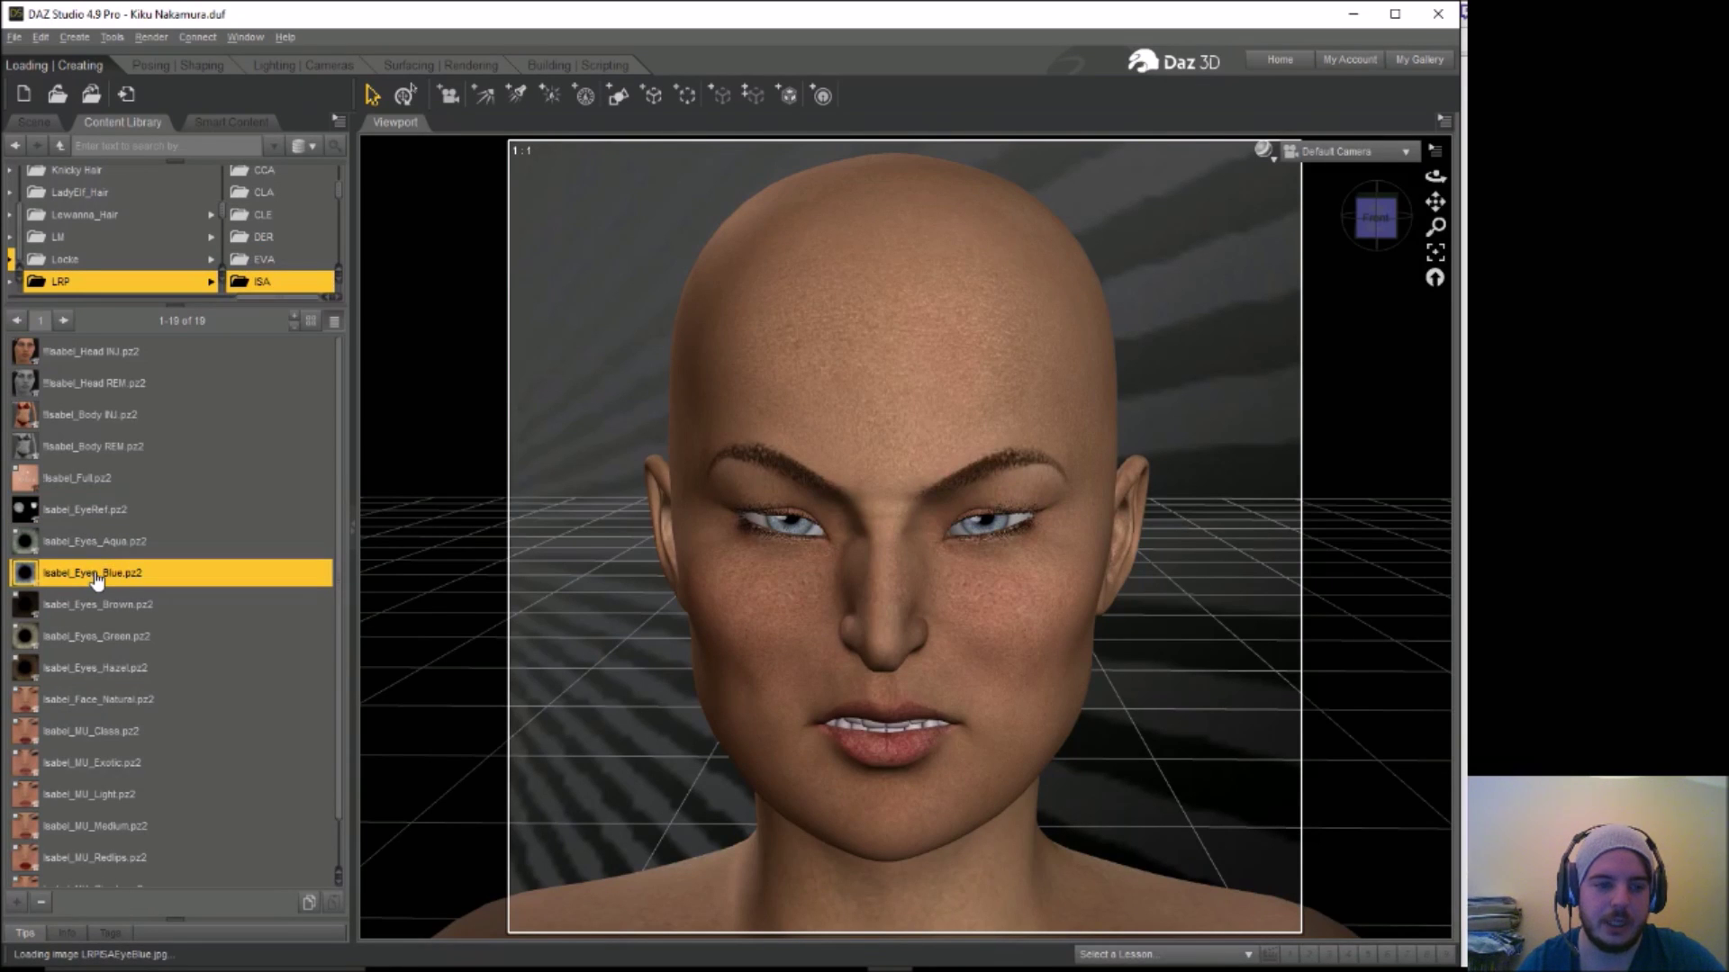
Try the Isabel Light, Medium and Redlips makeups on the face, and apply Isabel_MU_Simple.pz2
drag(337, 628, 340, 691)
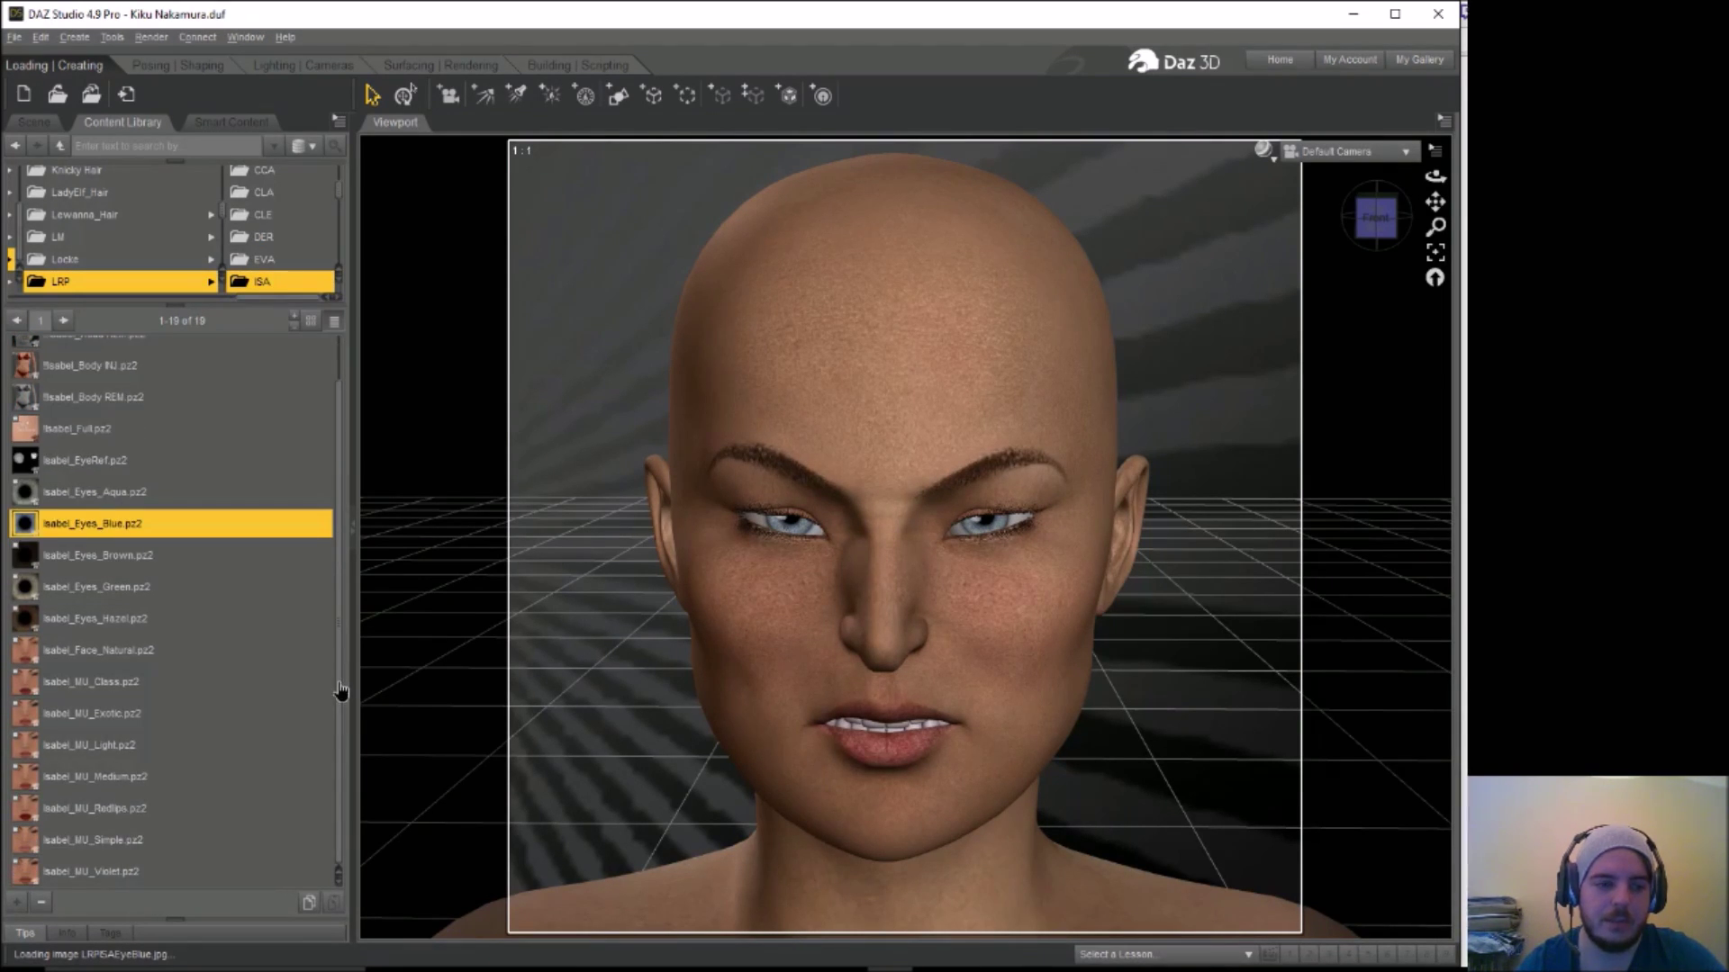
double_click(92, 747)
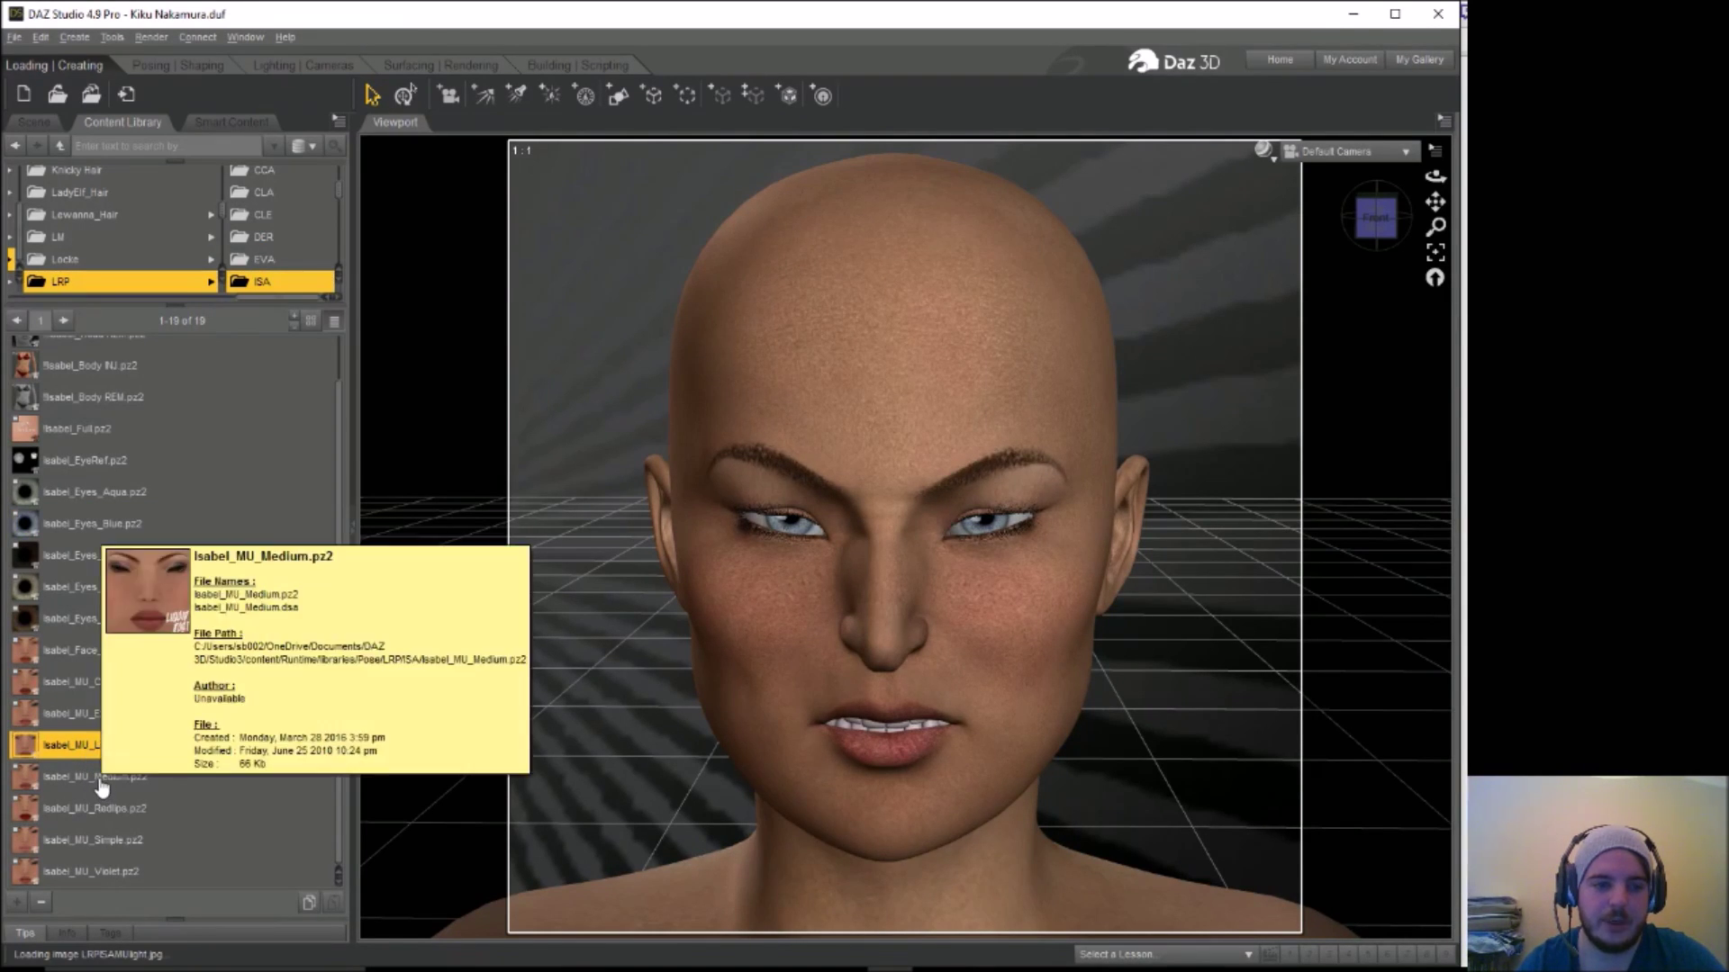
click(101, 783)
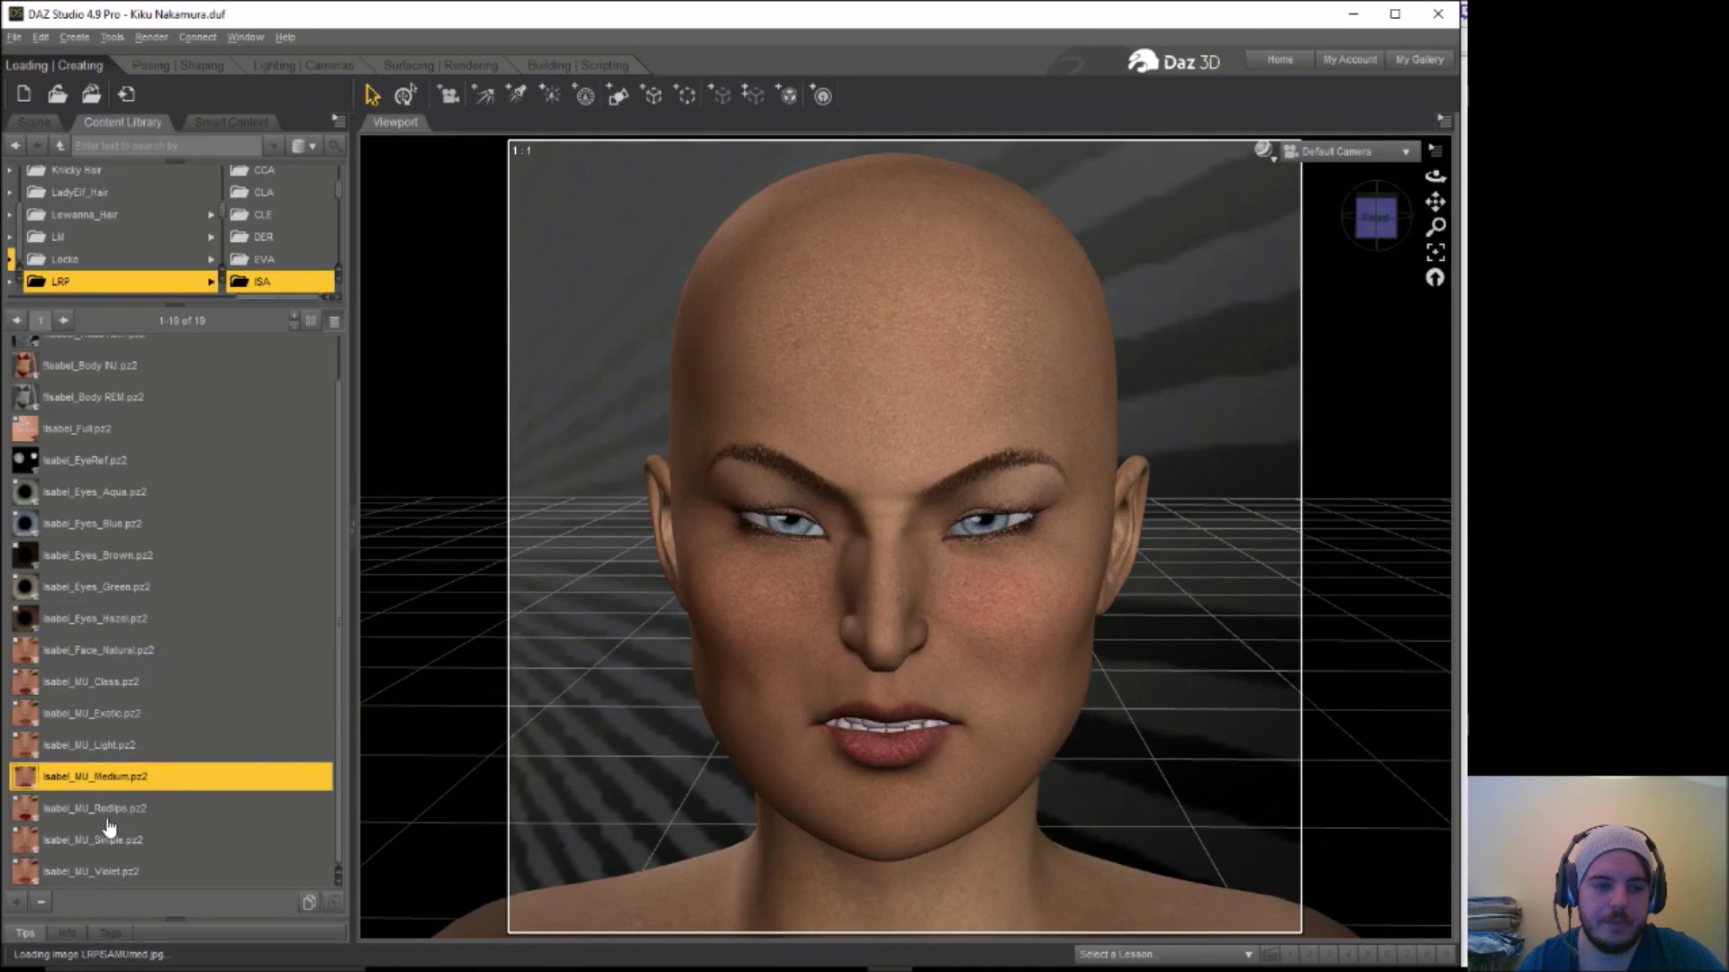
click(110, 813)
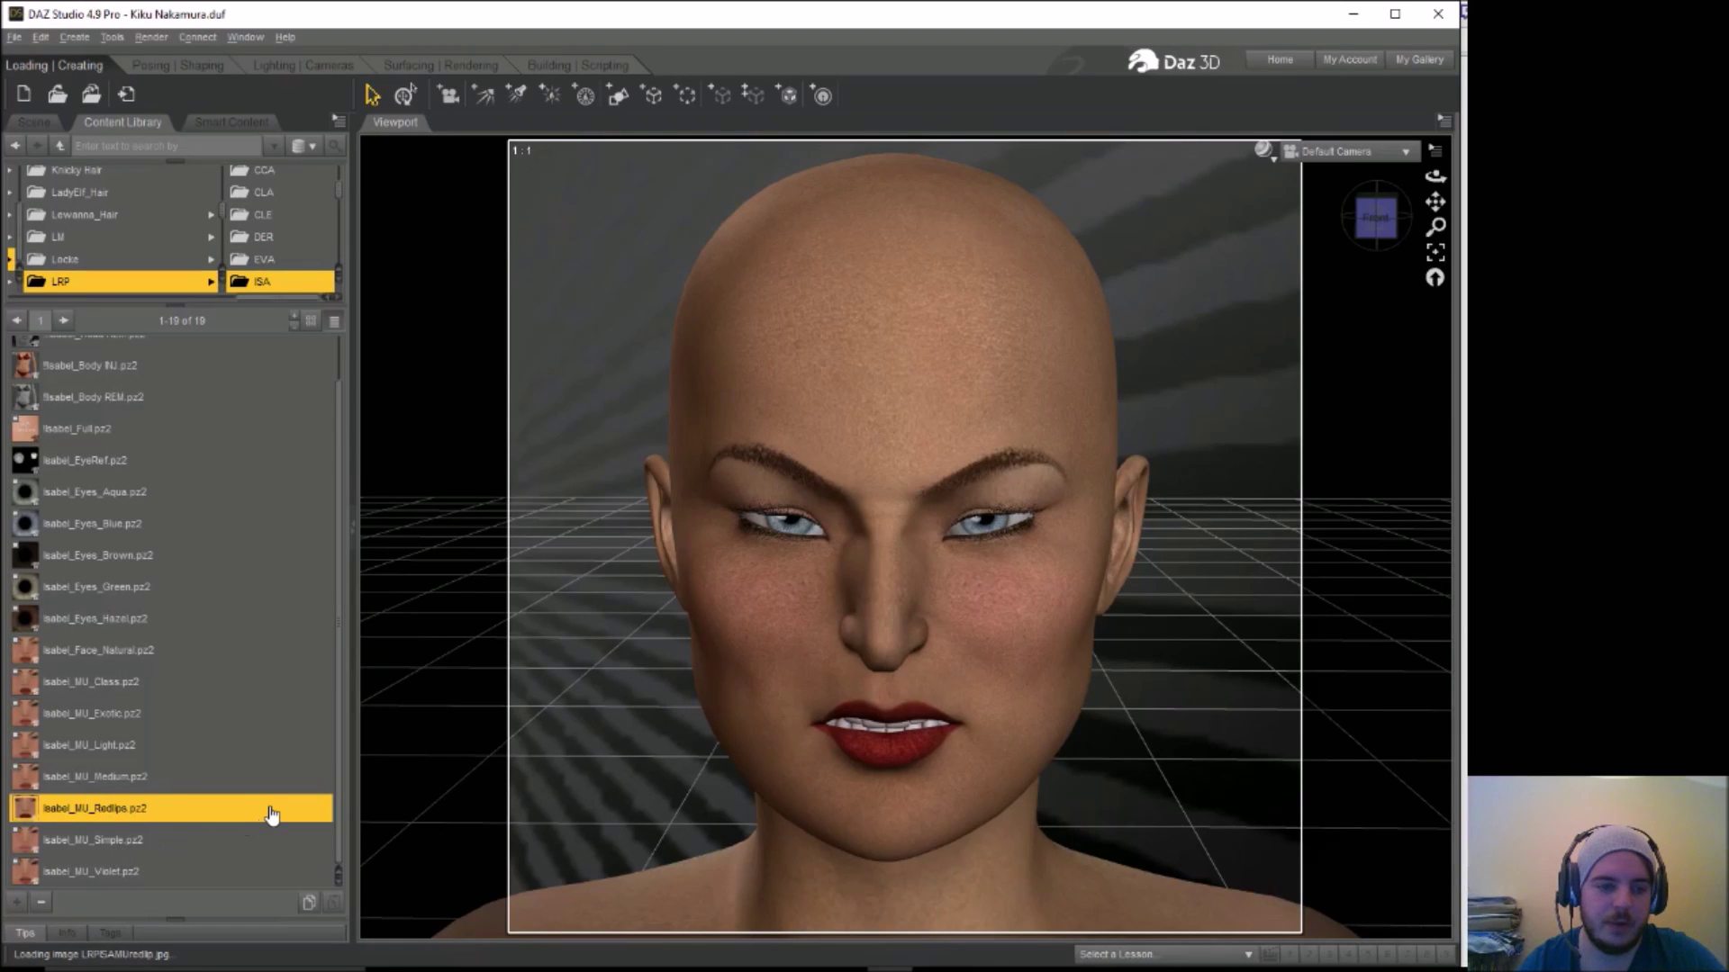
click(113, 841)
double_click(114, 841)
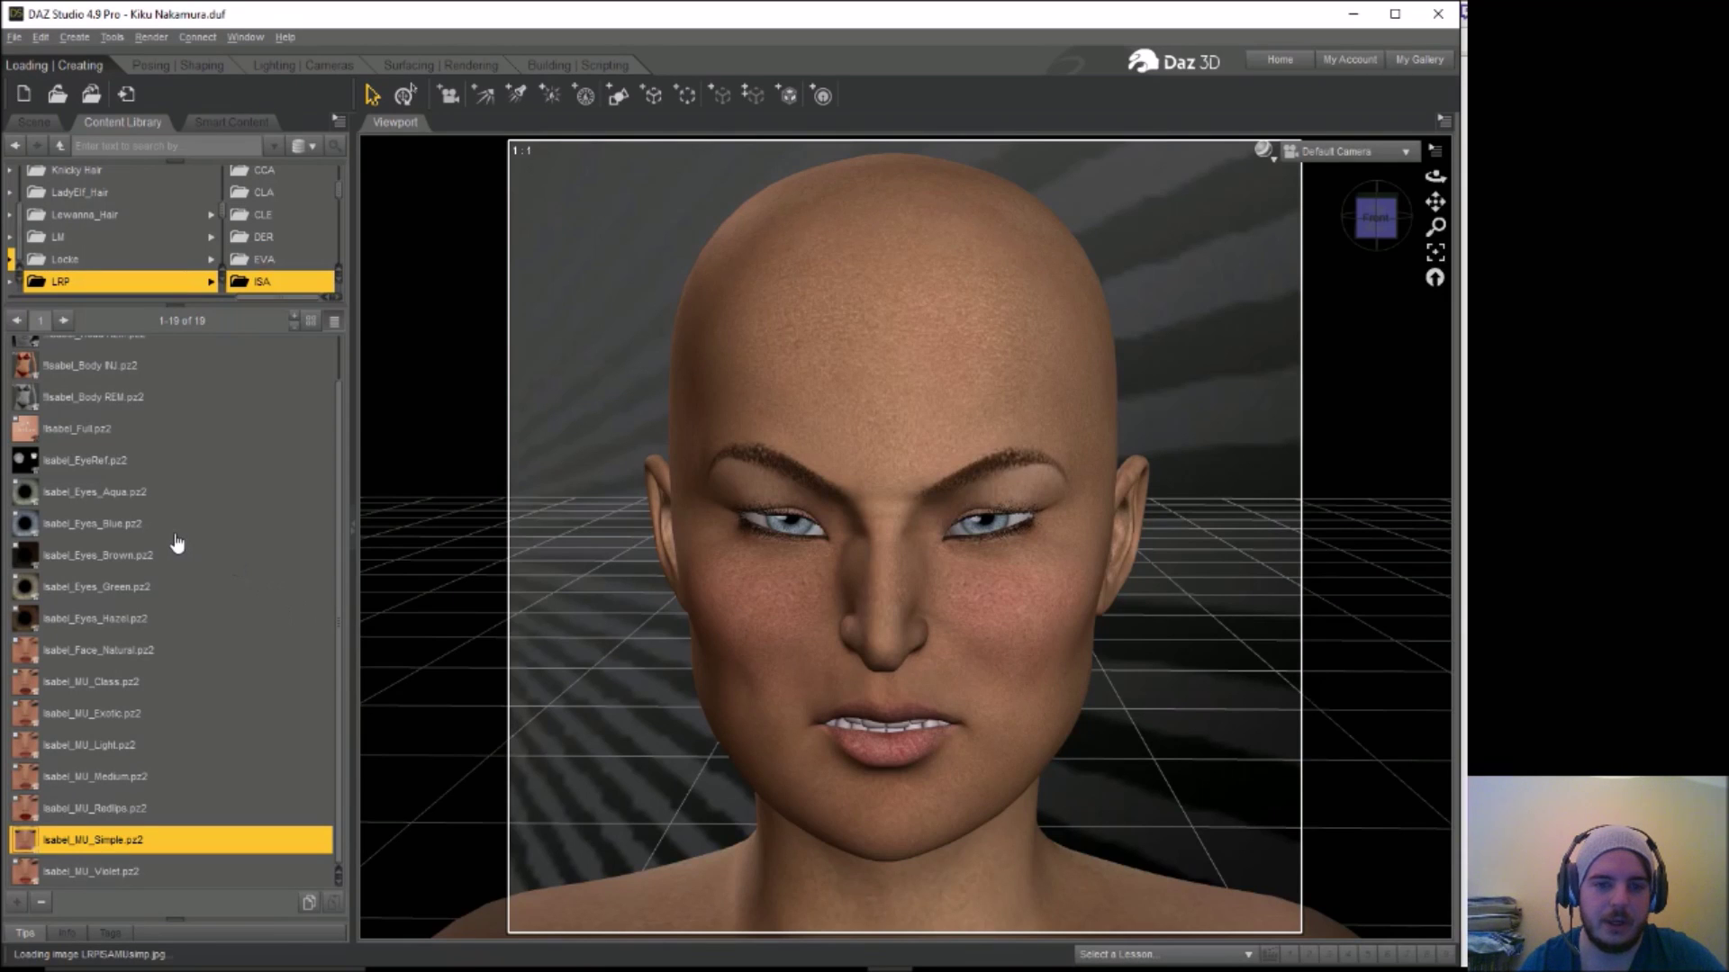
mouse_move(172, 511)
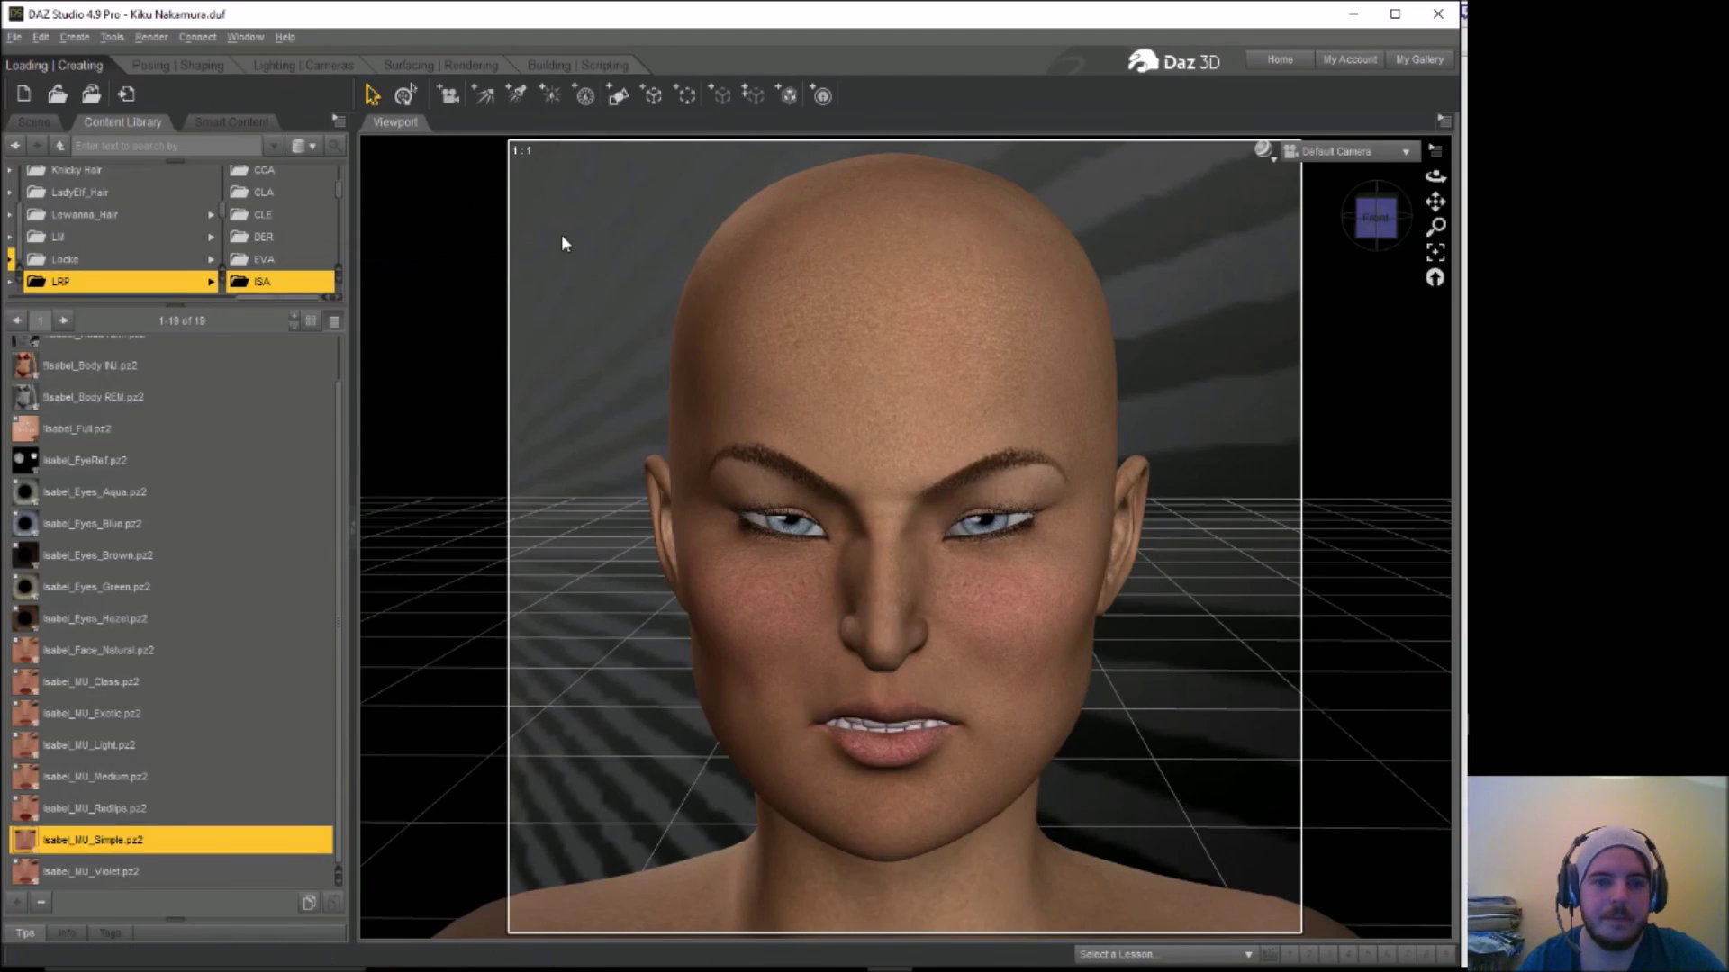
Select the figure's head and open its shaping morphs for editing
click(808, 353)
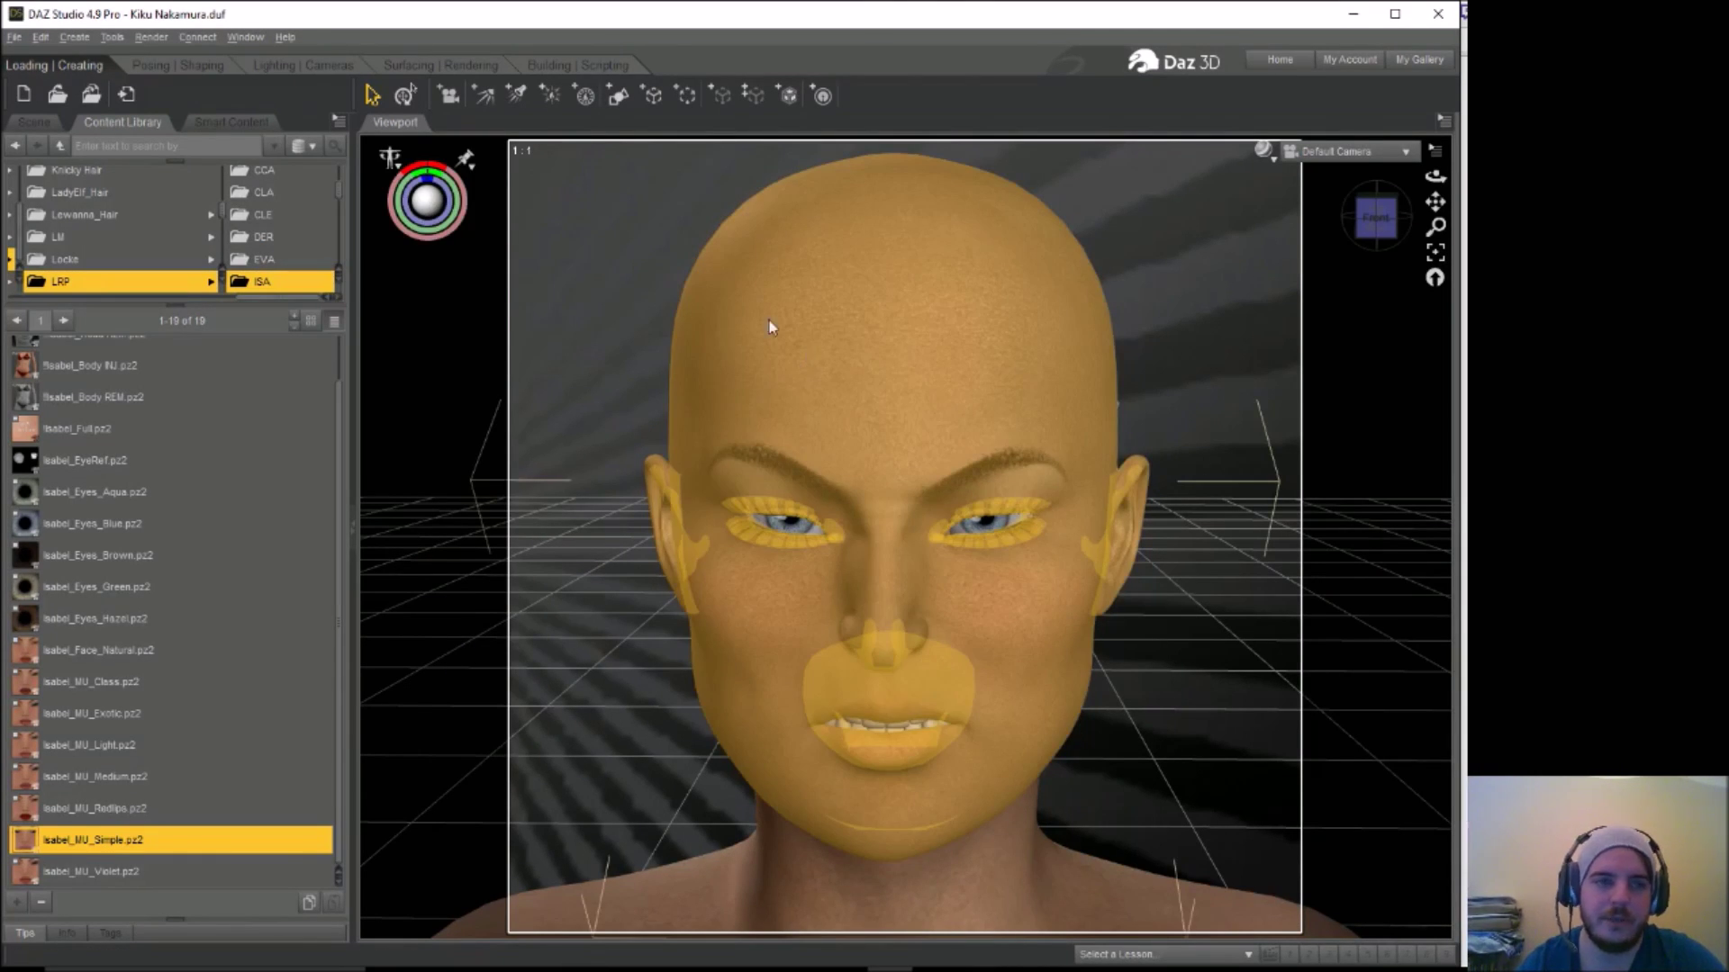
click(200, 68)
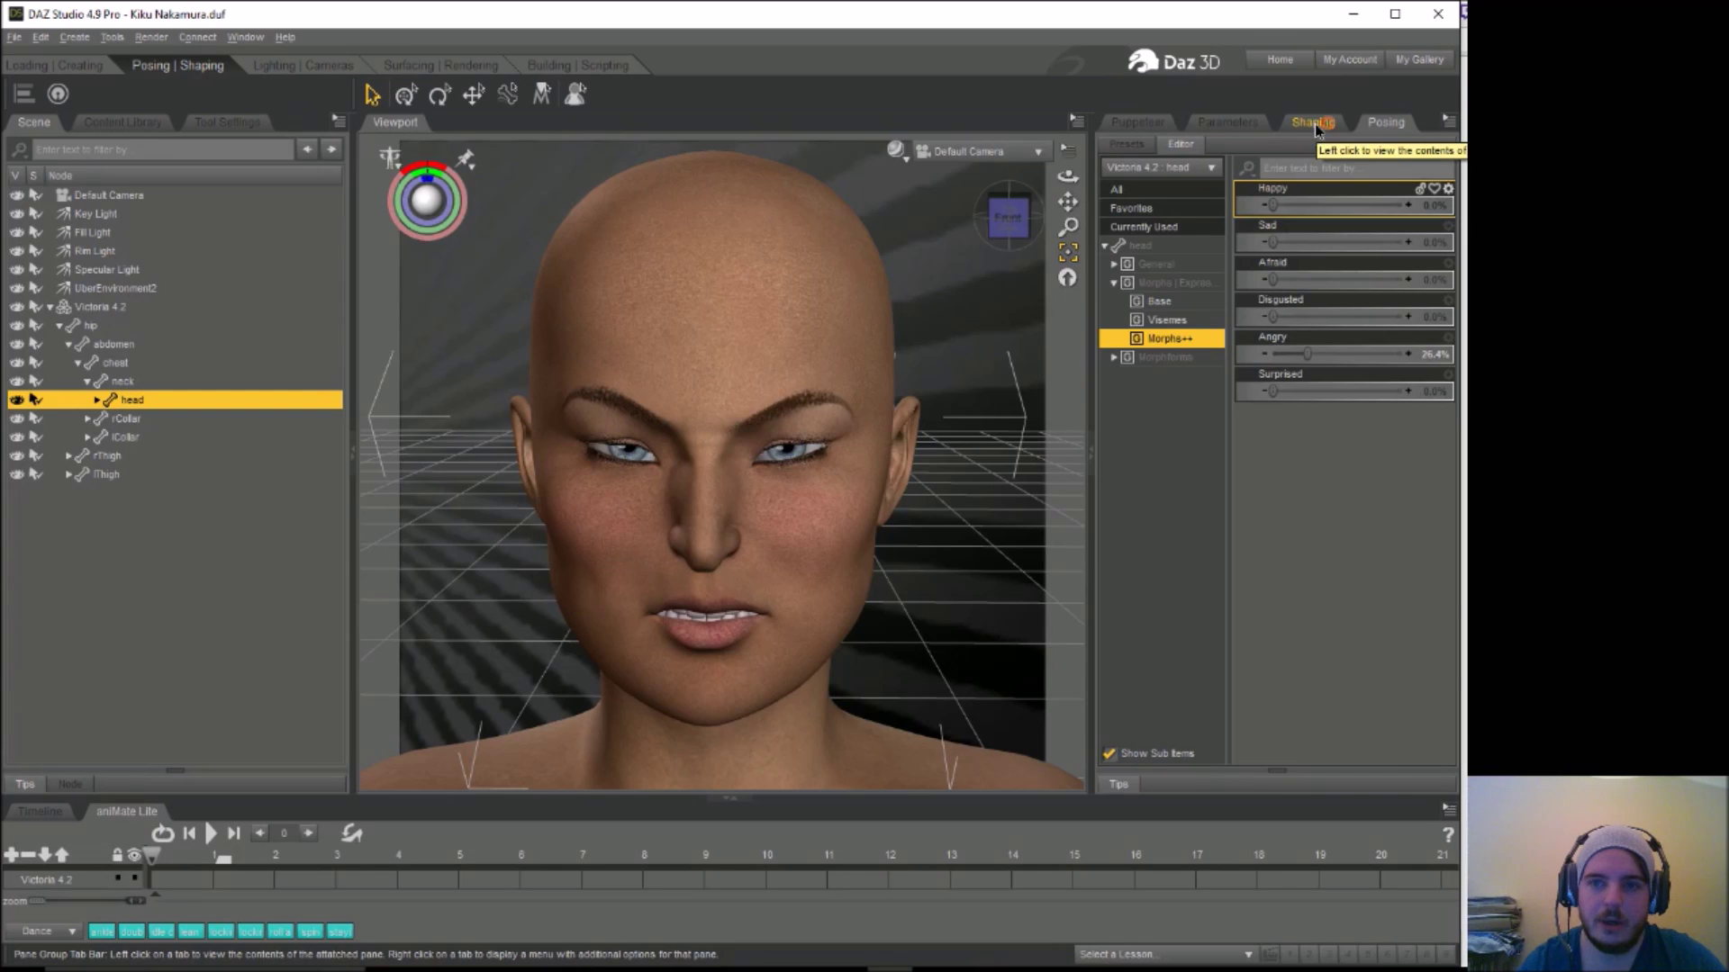
click(1314, 124)
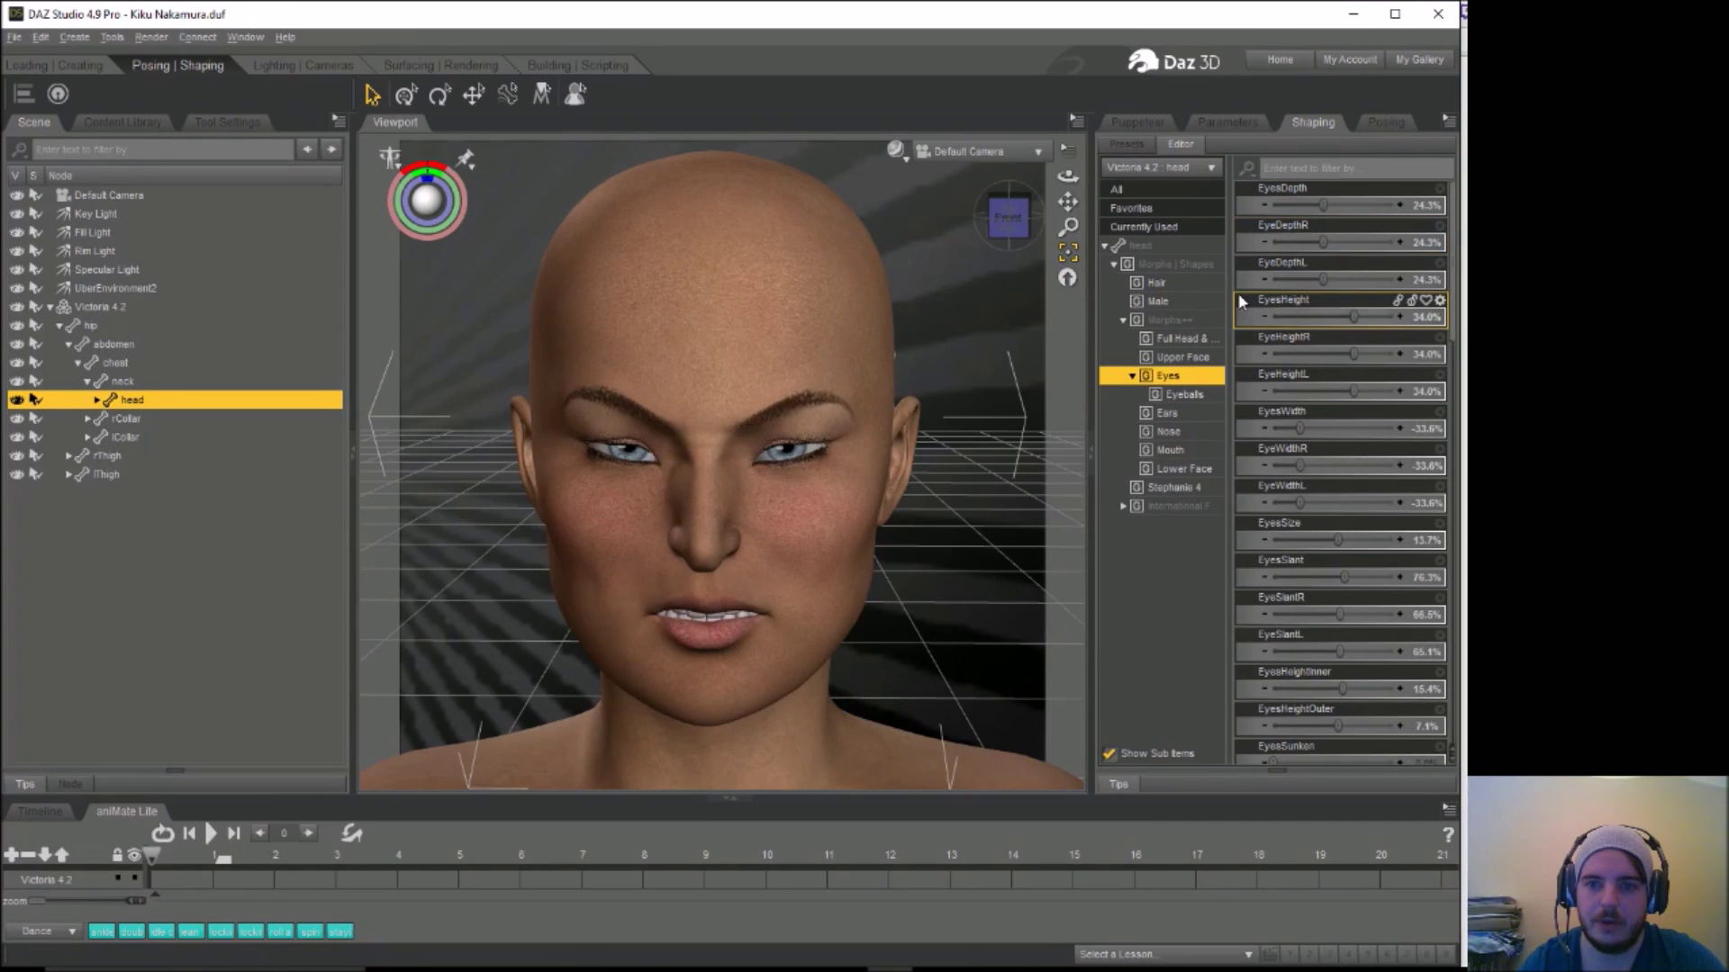
Try a small amount of the John morph from the head's Male shapes and return it to 0%
click(1167, 306)
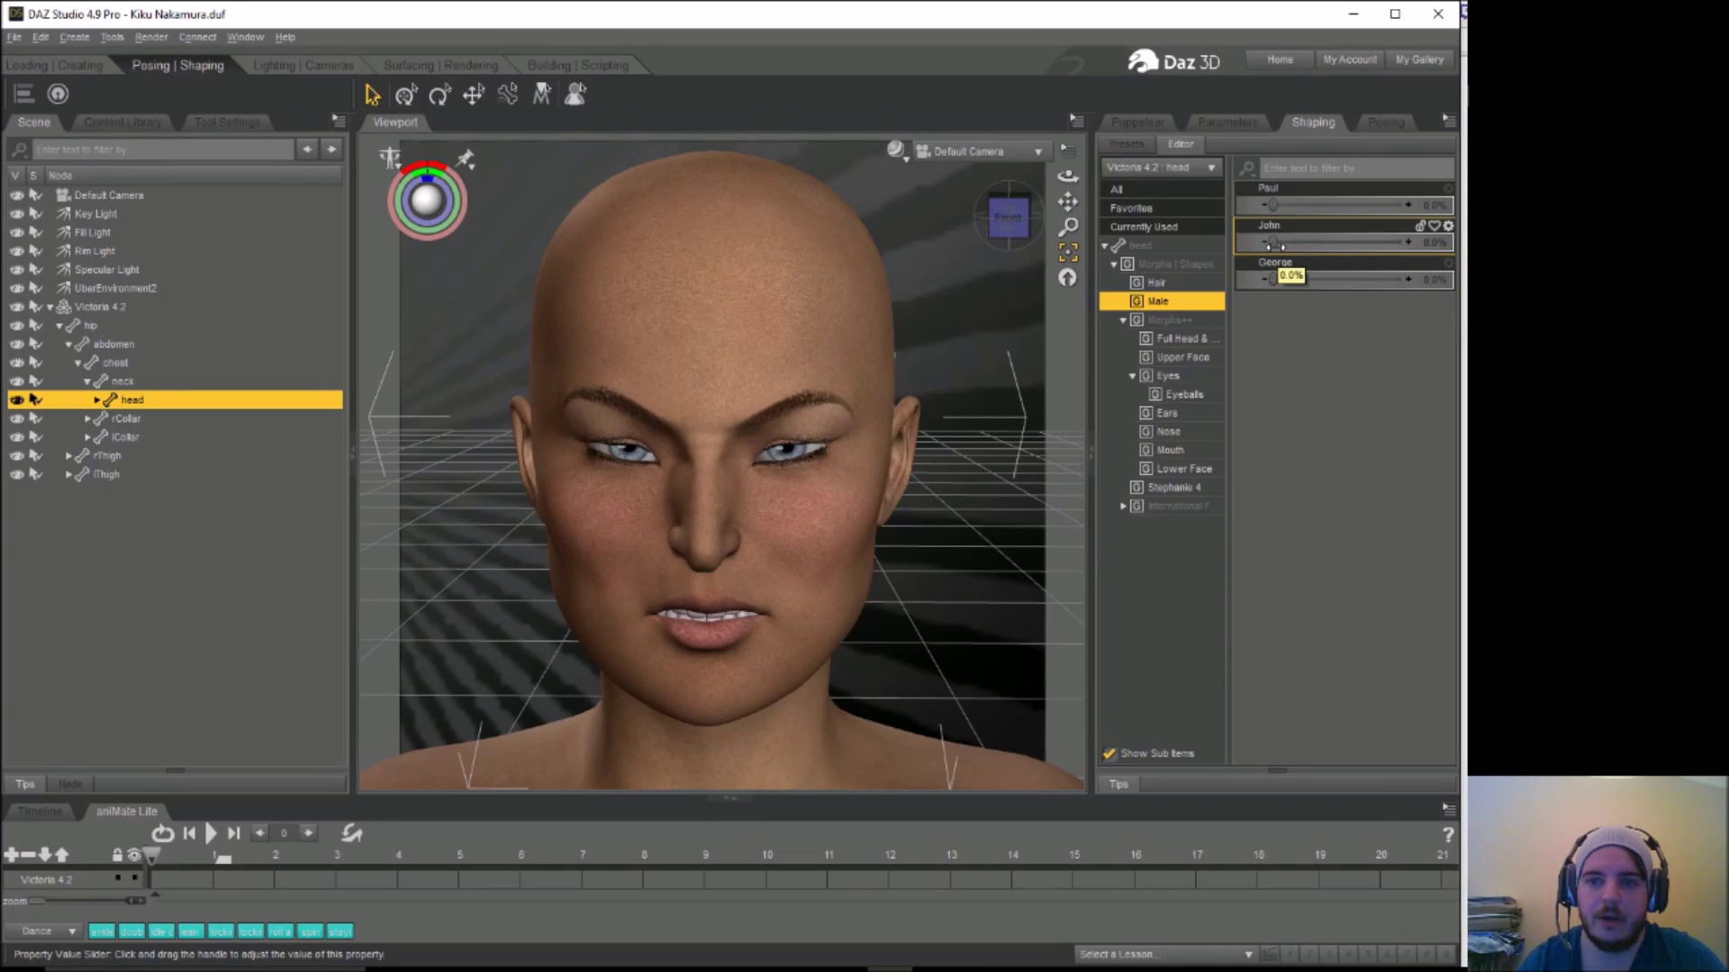
drag(1272, 245, 1274, 246)
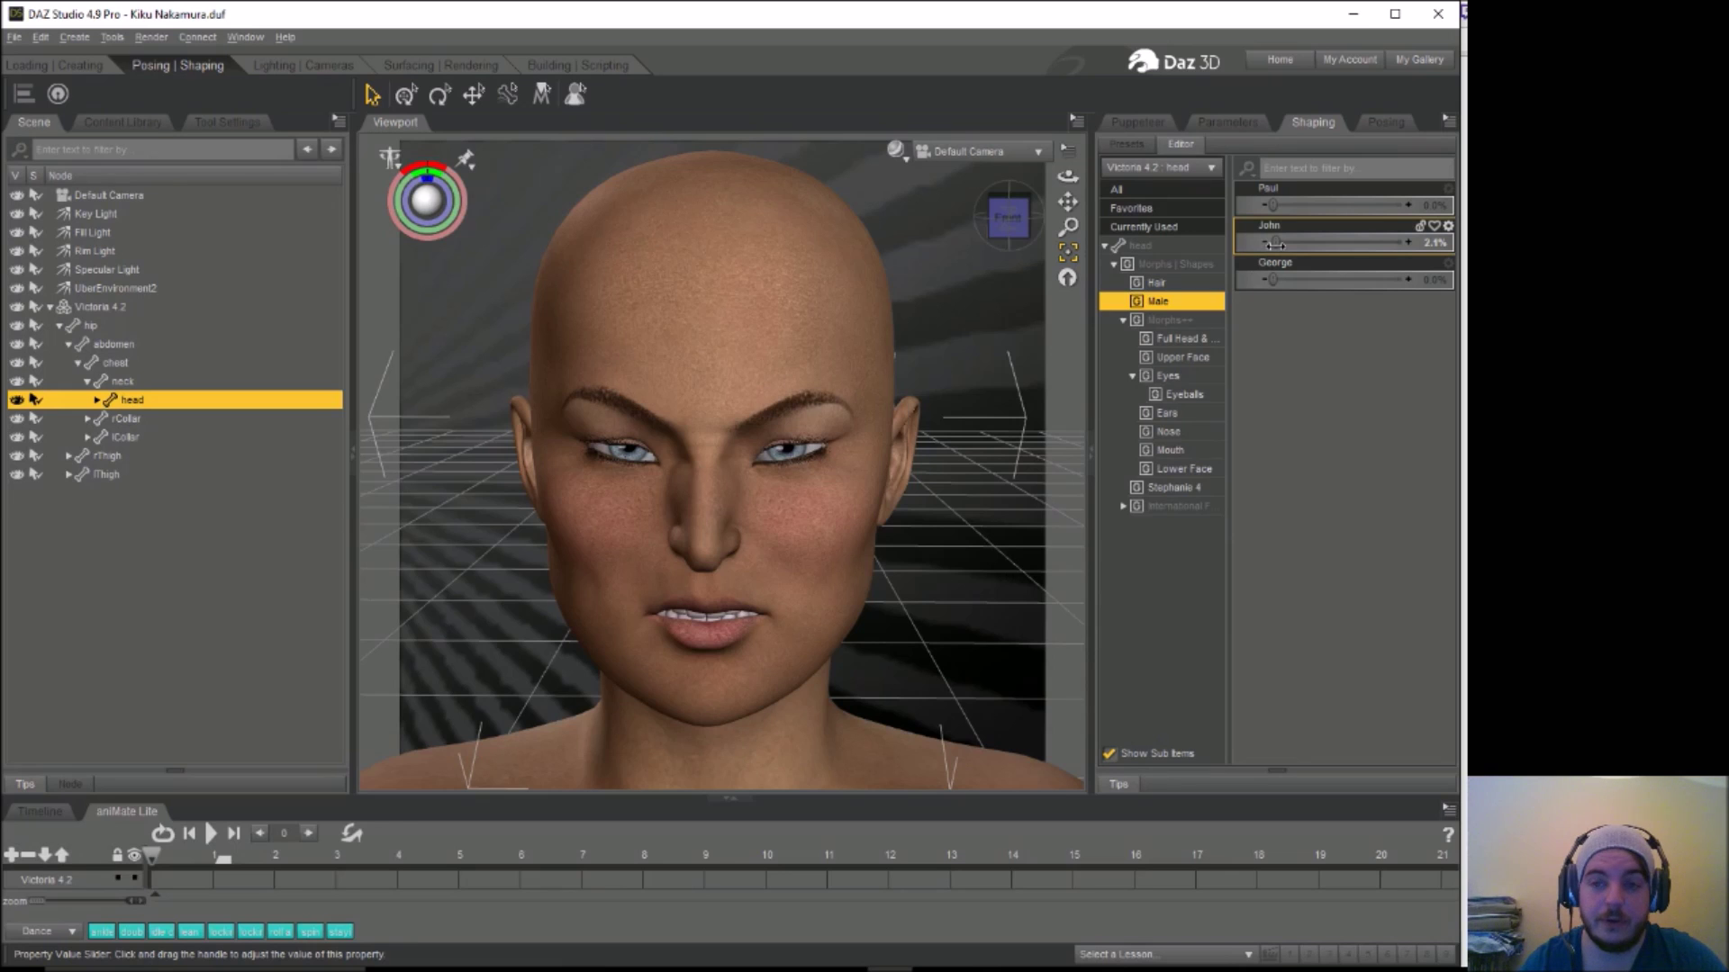
drag(1274, 244, 1225, 258)
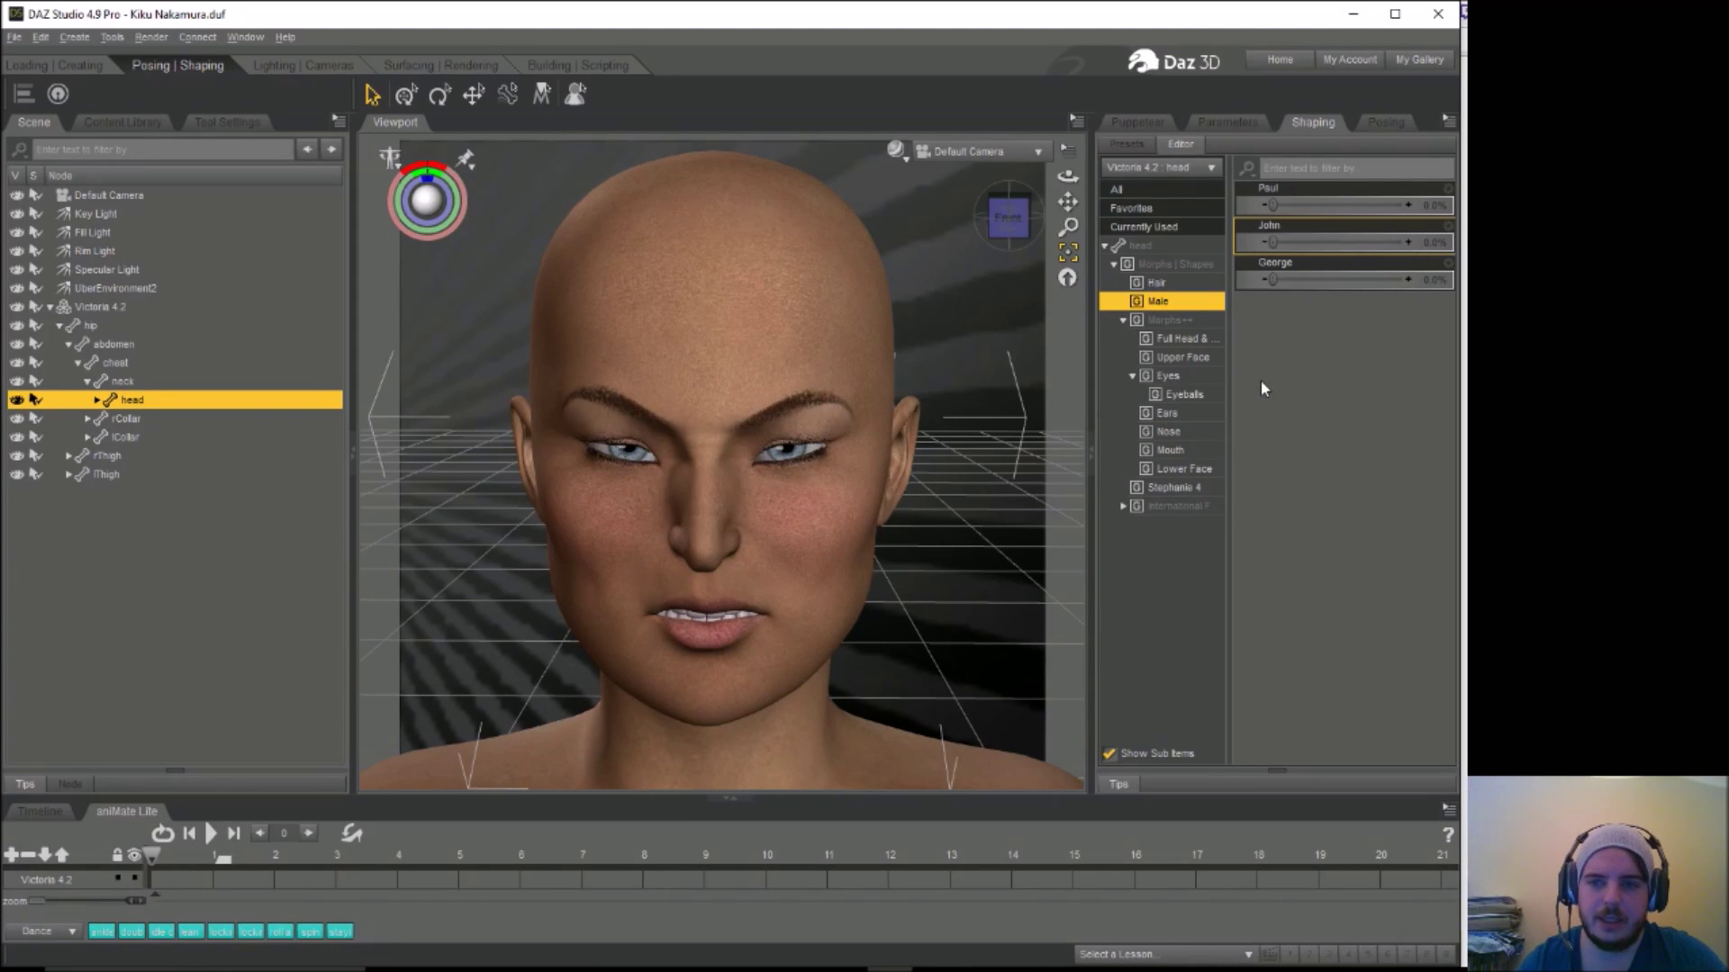
Examine the head's Full Head and Stephanie 4 morph settings
click(1171, 343)
click(1281, 333)
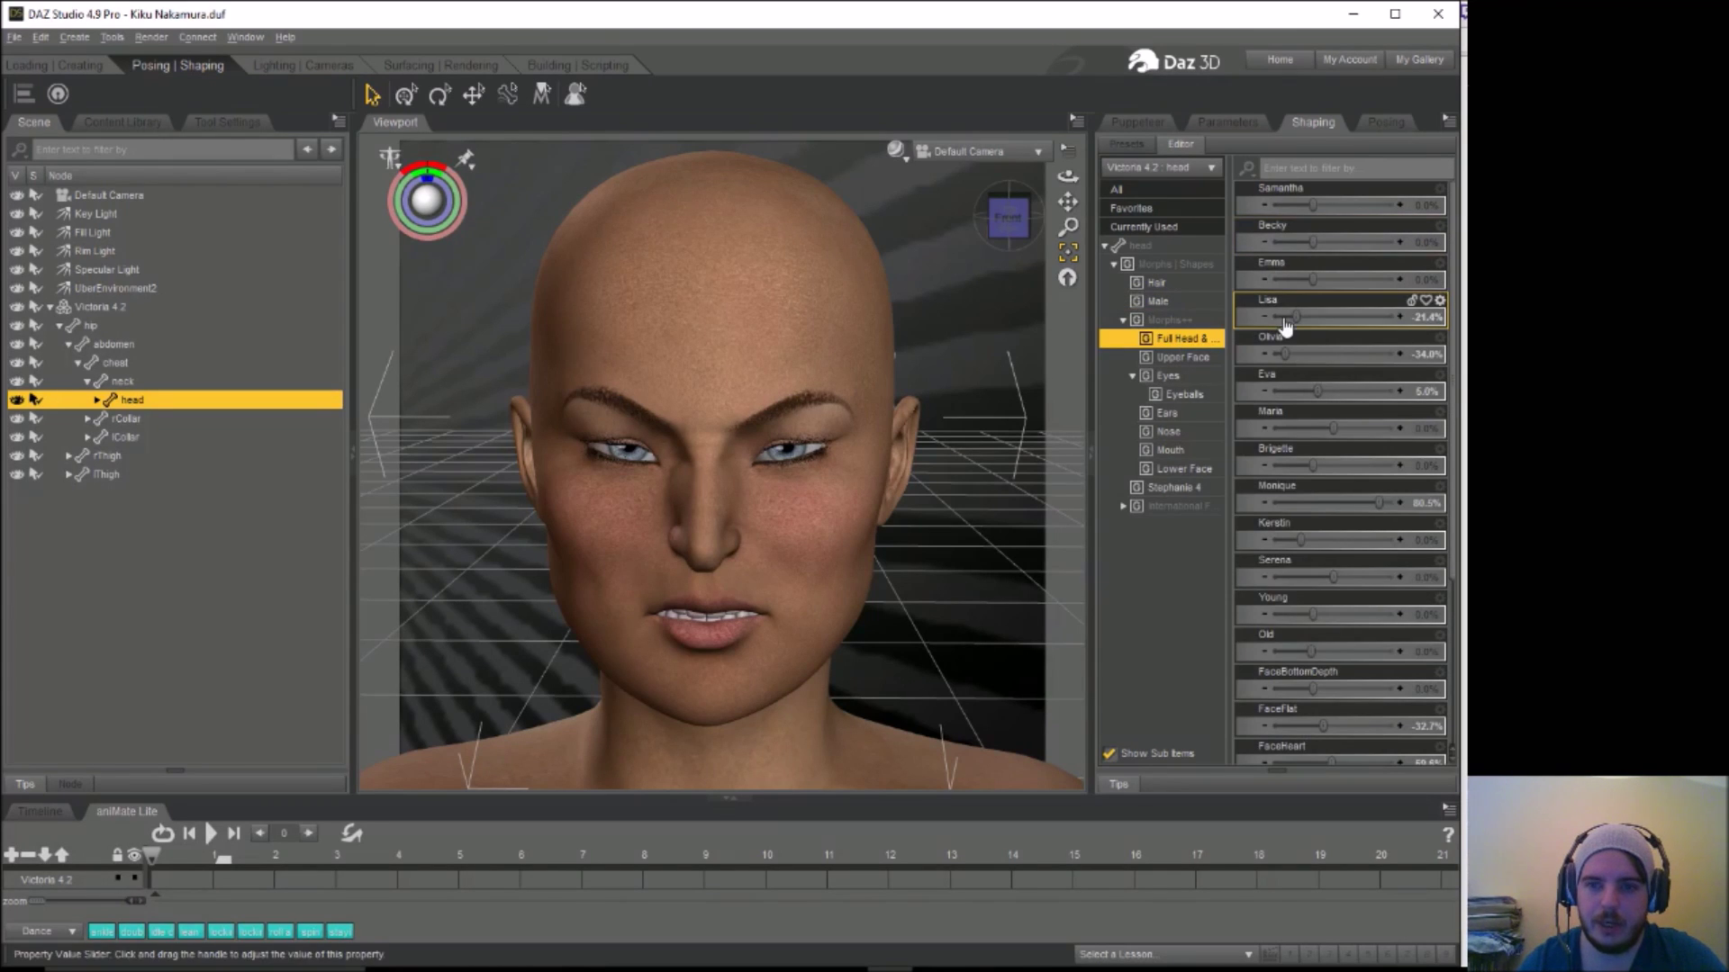
click(1168, 491)
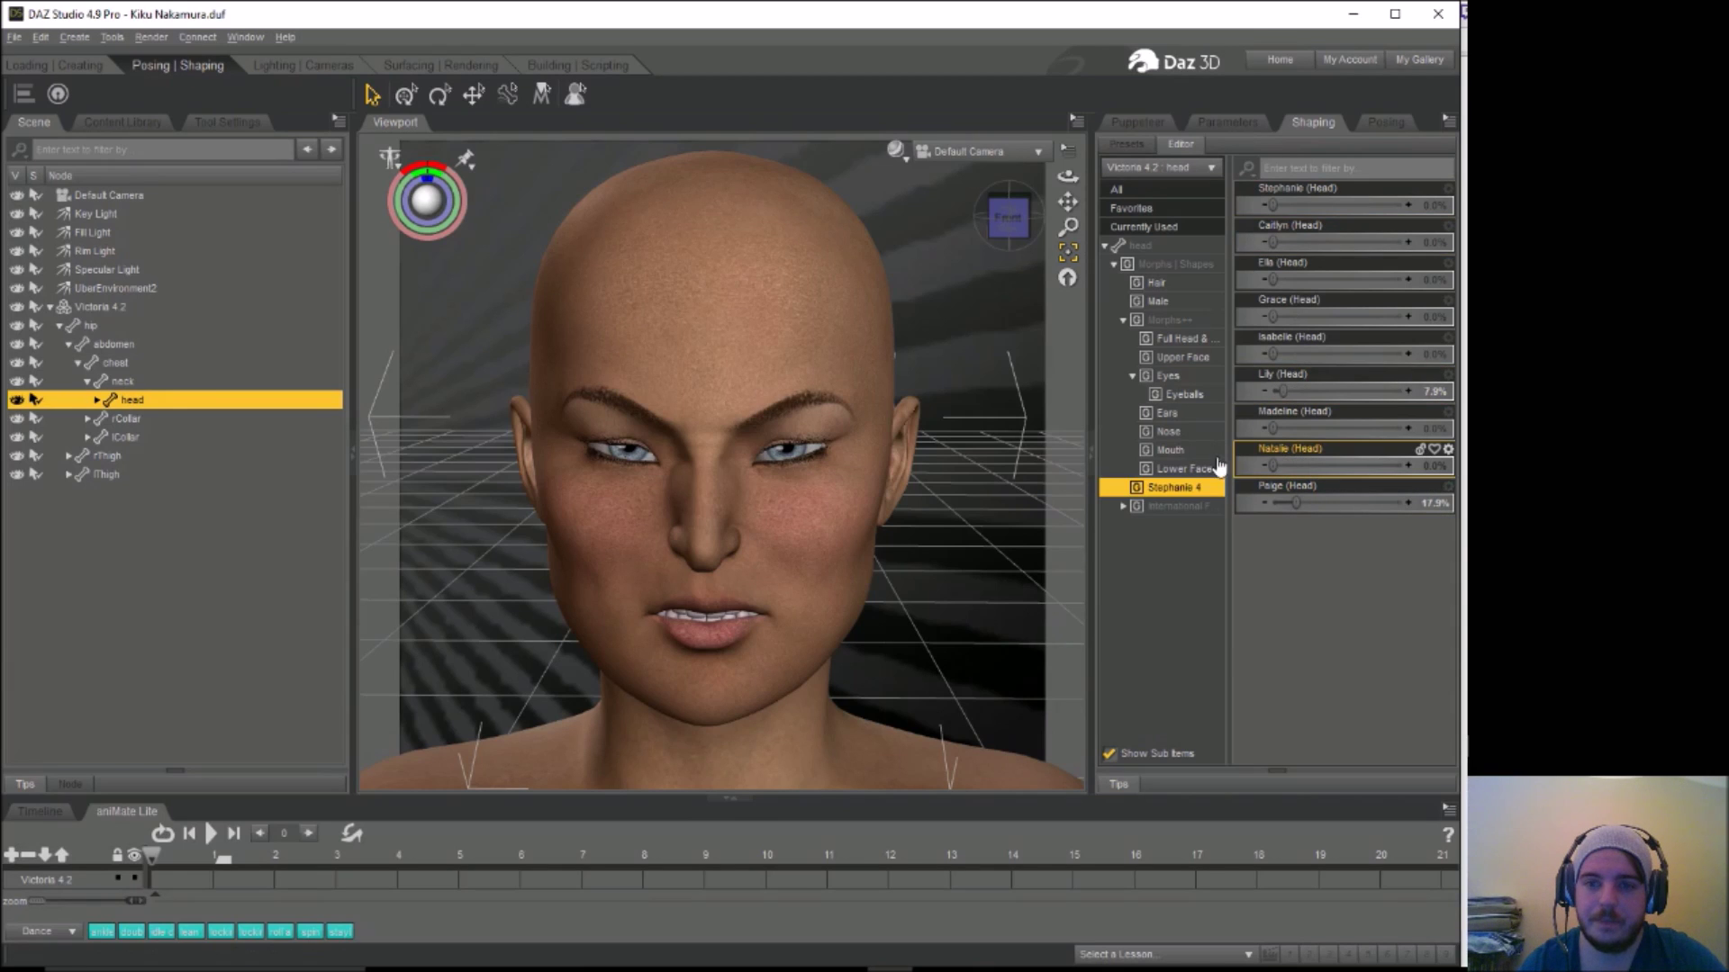
click(1183, 347)
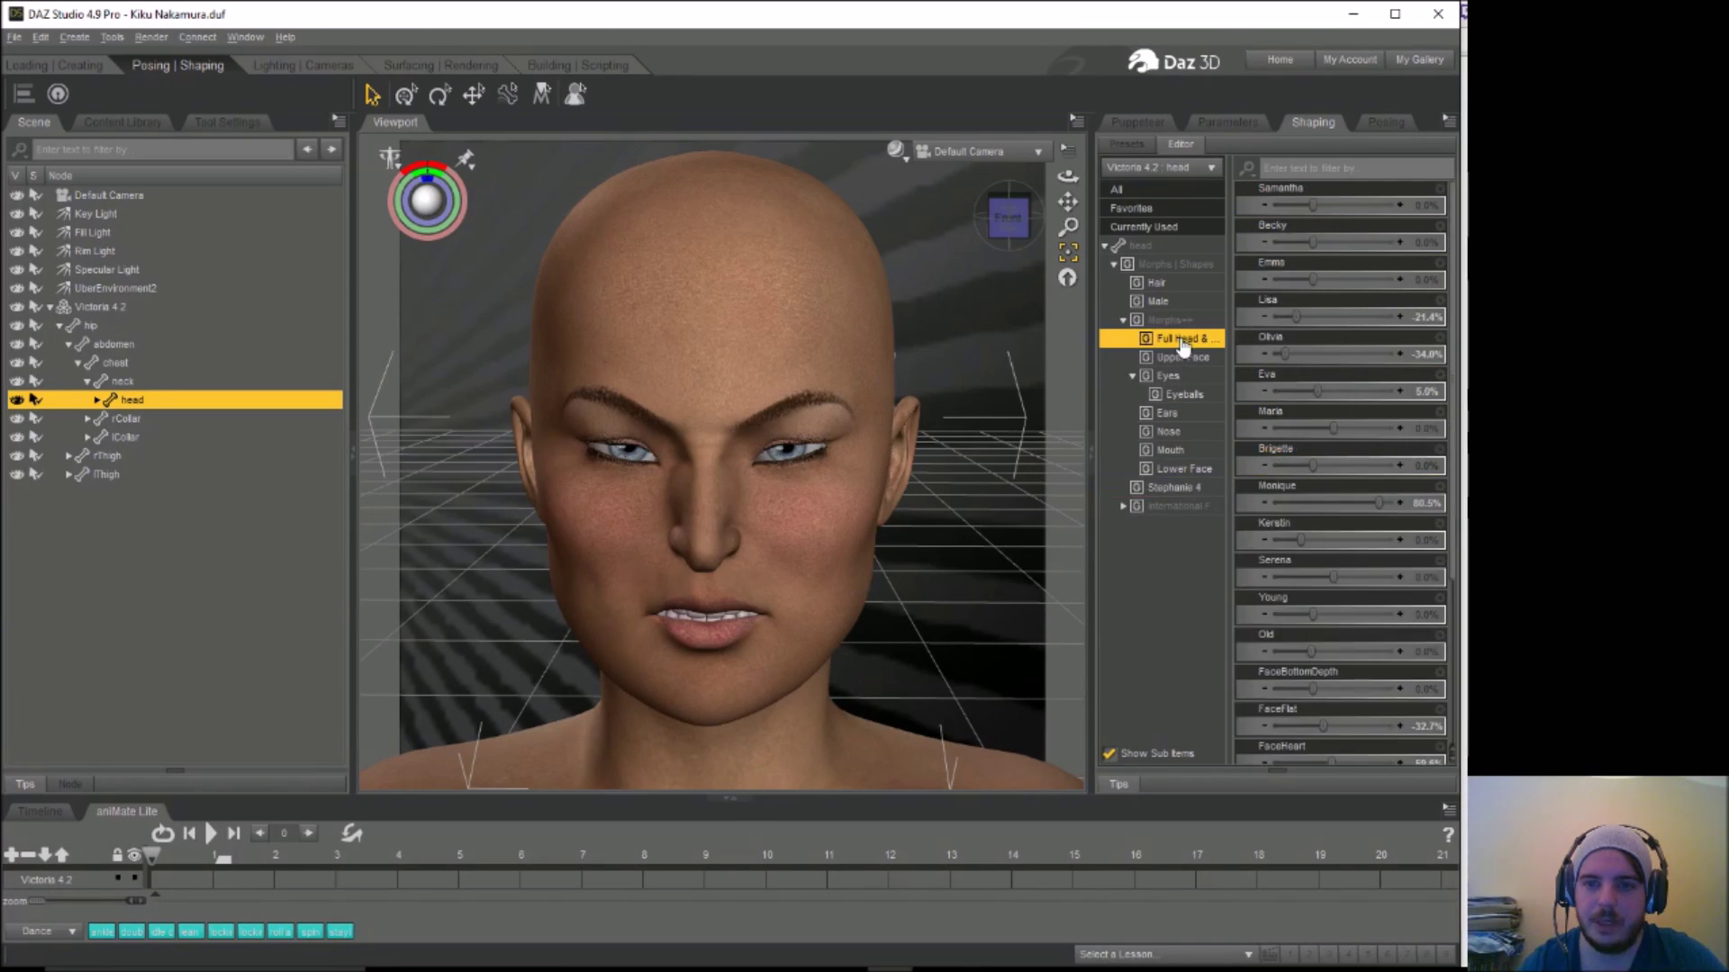
Set the head's Monique morph to -26.8%, try Emma at 100%, and bring Emma back to -1.8%
drag(1378, 503, 1292, 501)
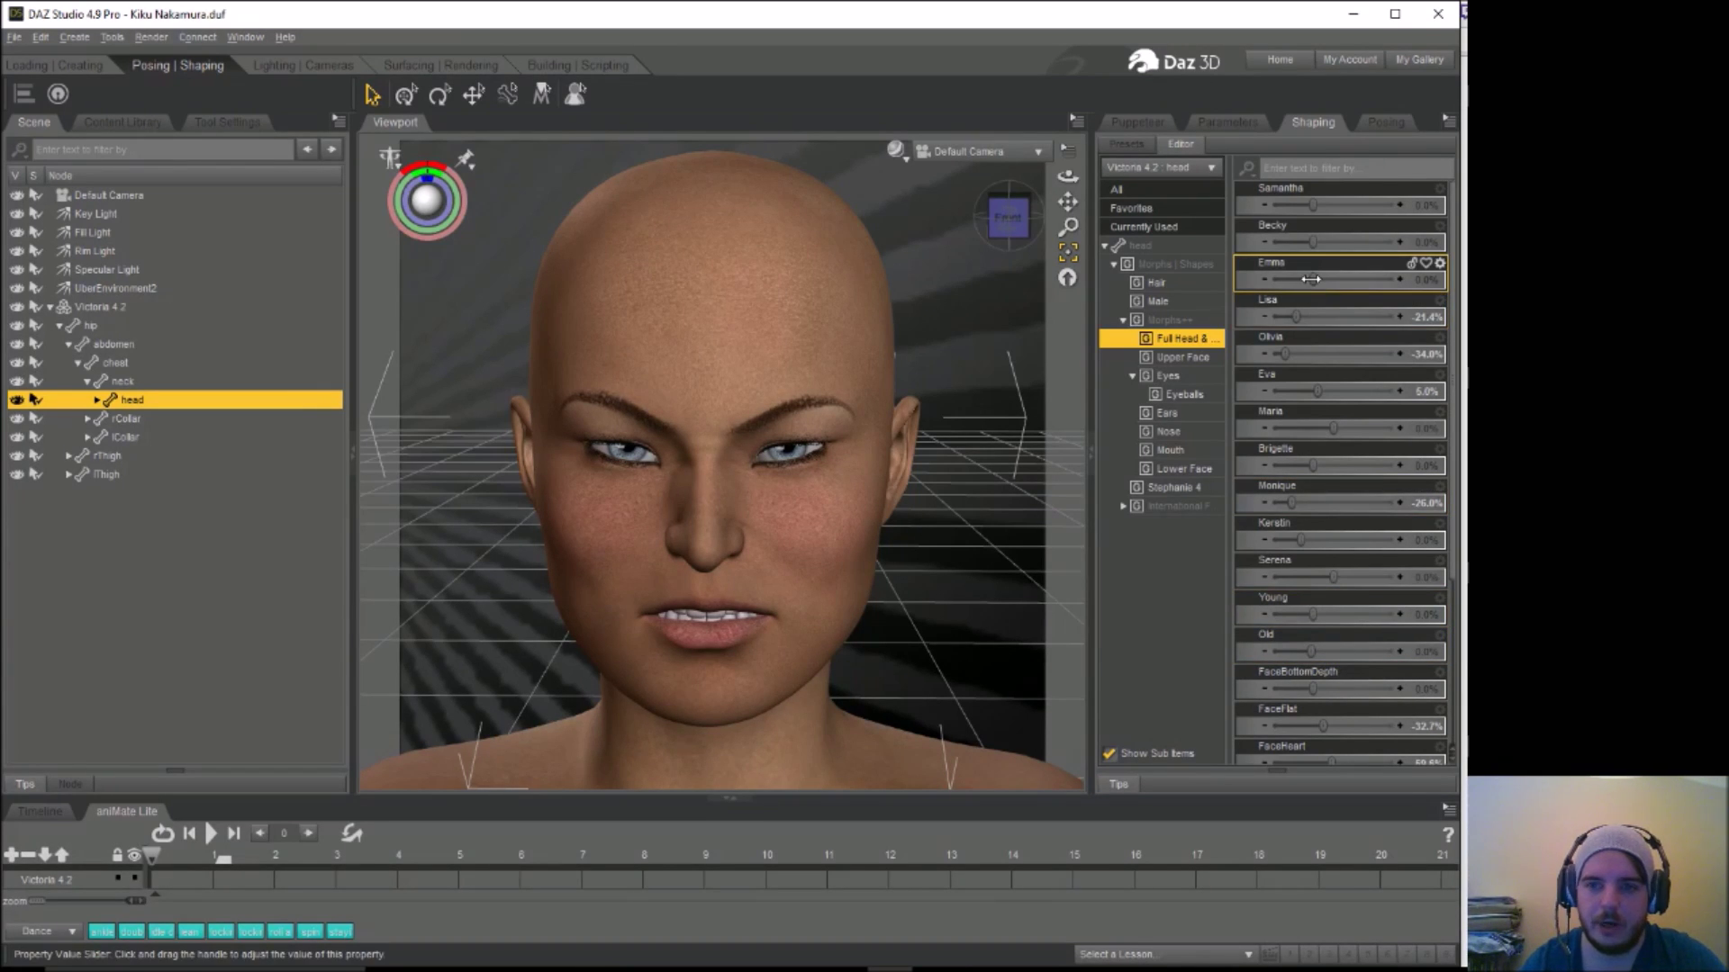
drag(1311, 280, 1425, 302)
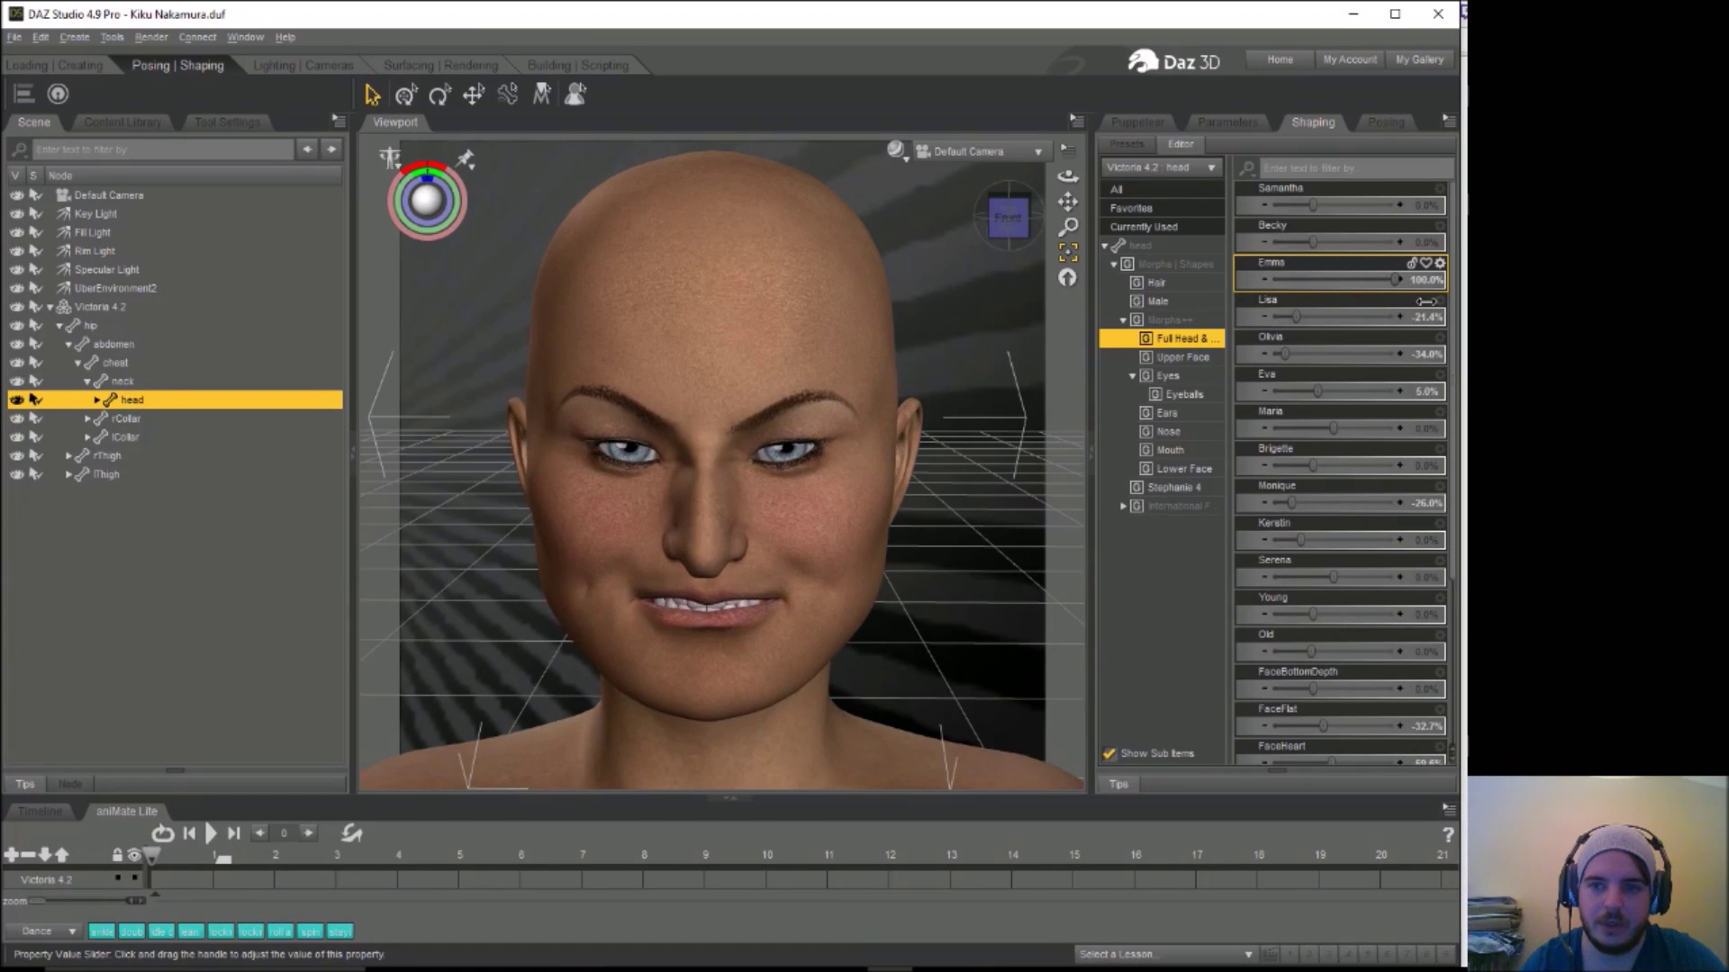
drag(1424, 302, 1315, 280)
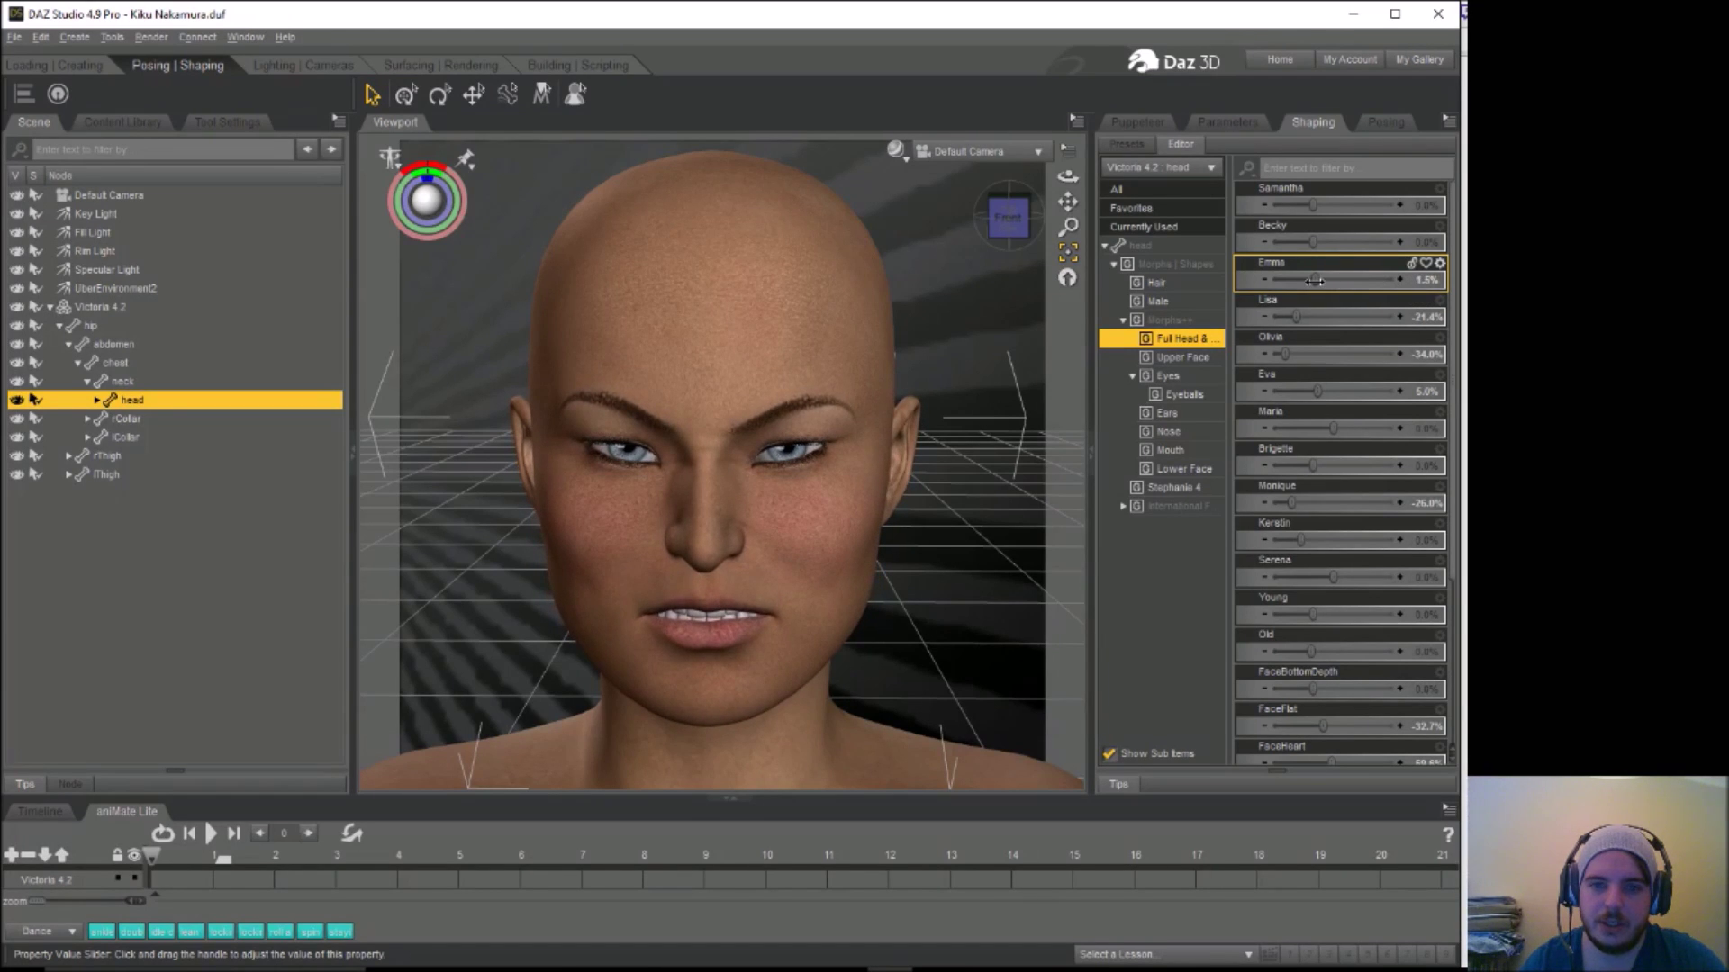
In the head's Stephanie 4 morphs, set Ella to 28.6% and Caitlyn to 16.4%
click(1175, 489)
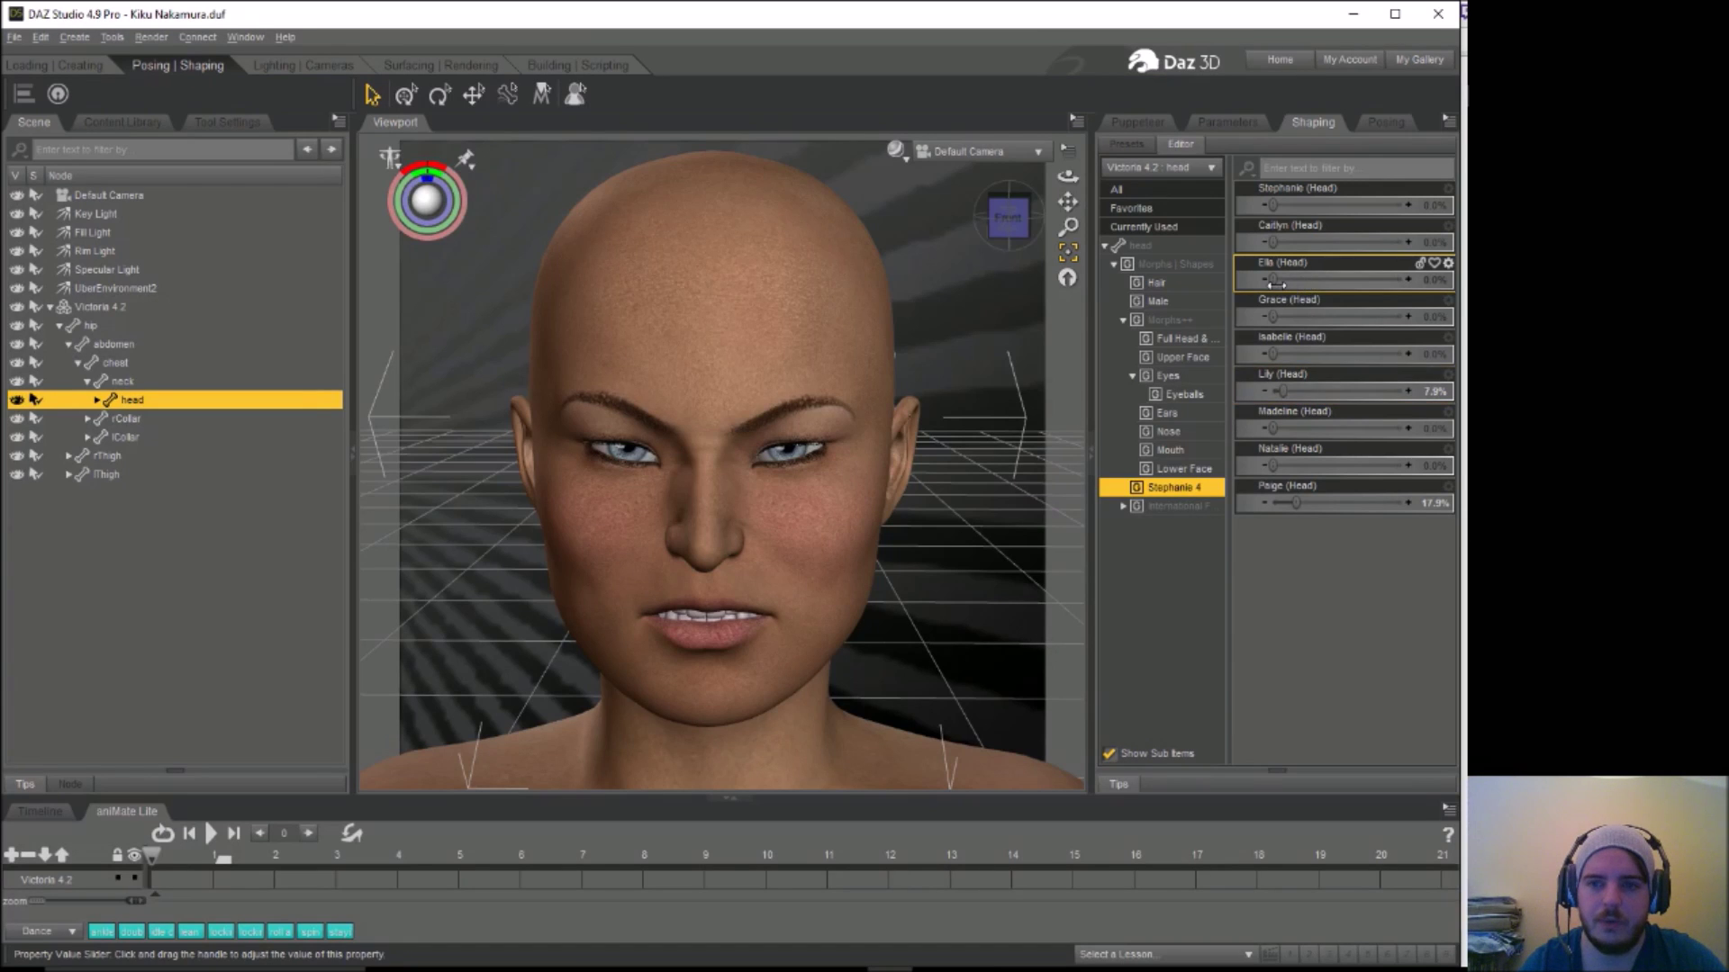
mouse_move(1274, 282)
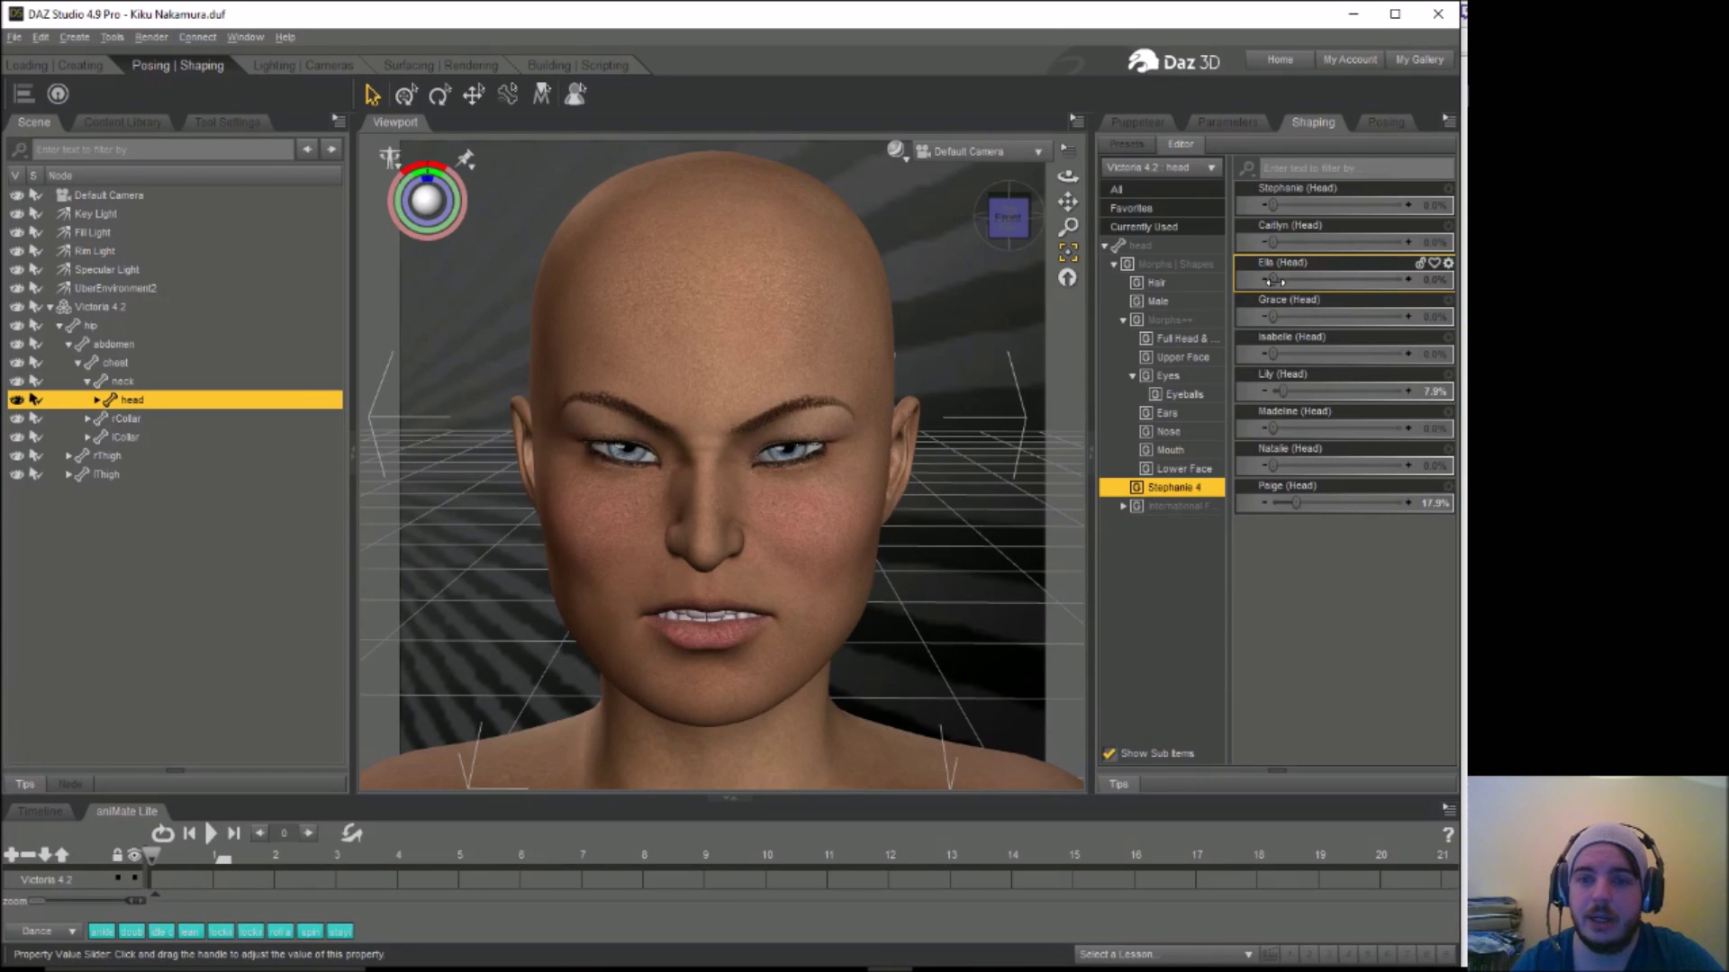
drag(1273, 281, 1295, 243)
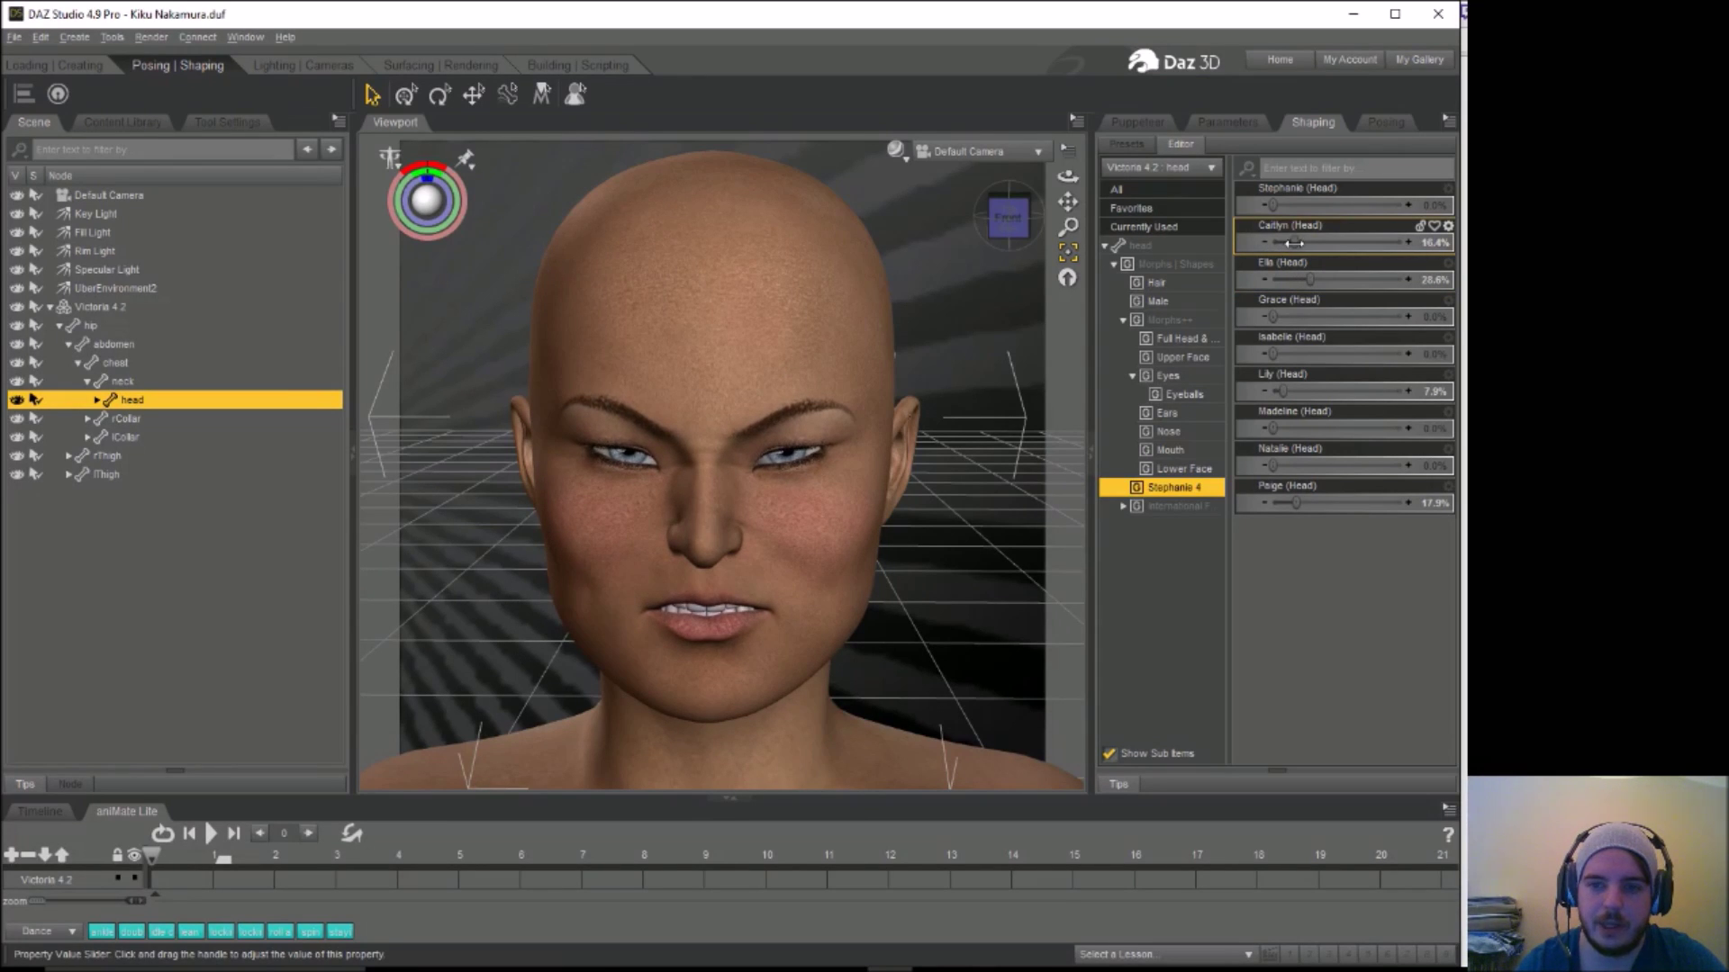
Reduce the FaceSize morph in the full head shapes to 18.7%
click(1187, 339)
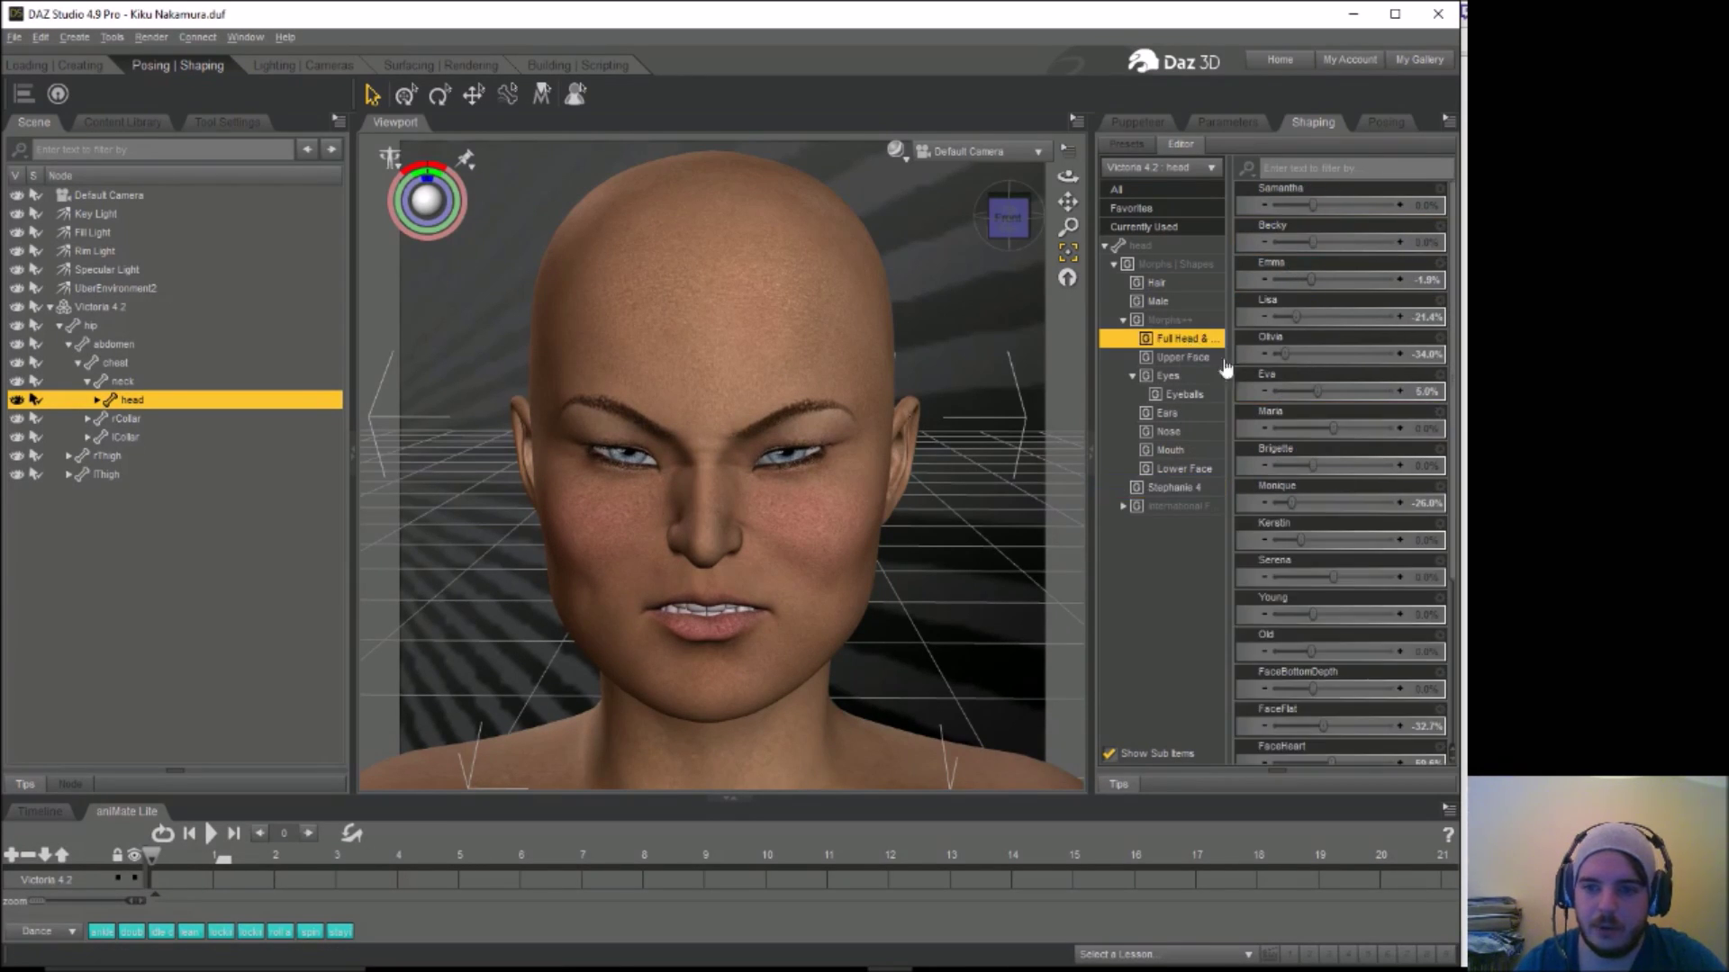
scroll(1340, 225, down, 3)
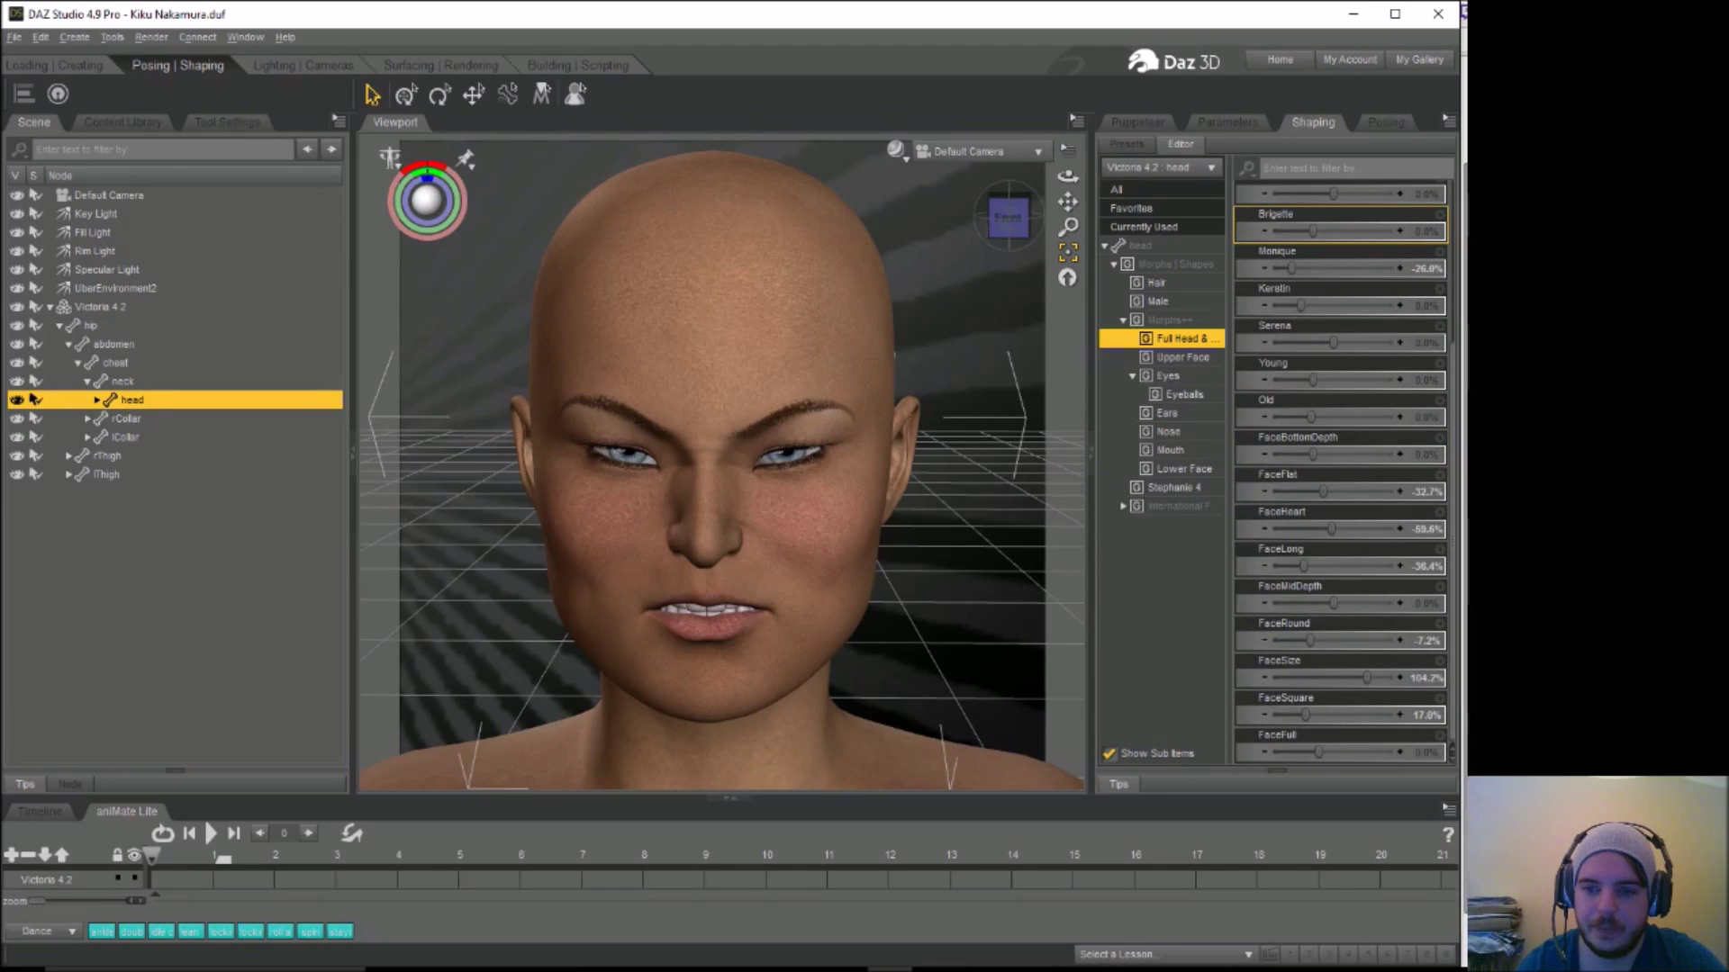
drag(1367, 677, 1316, 677)
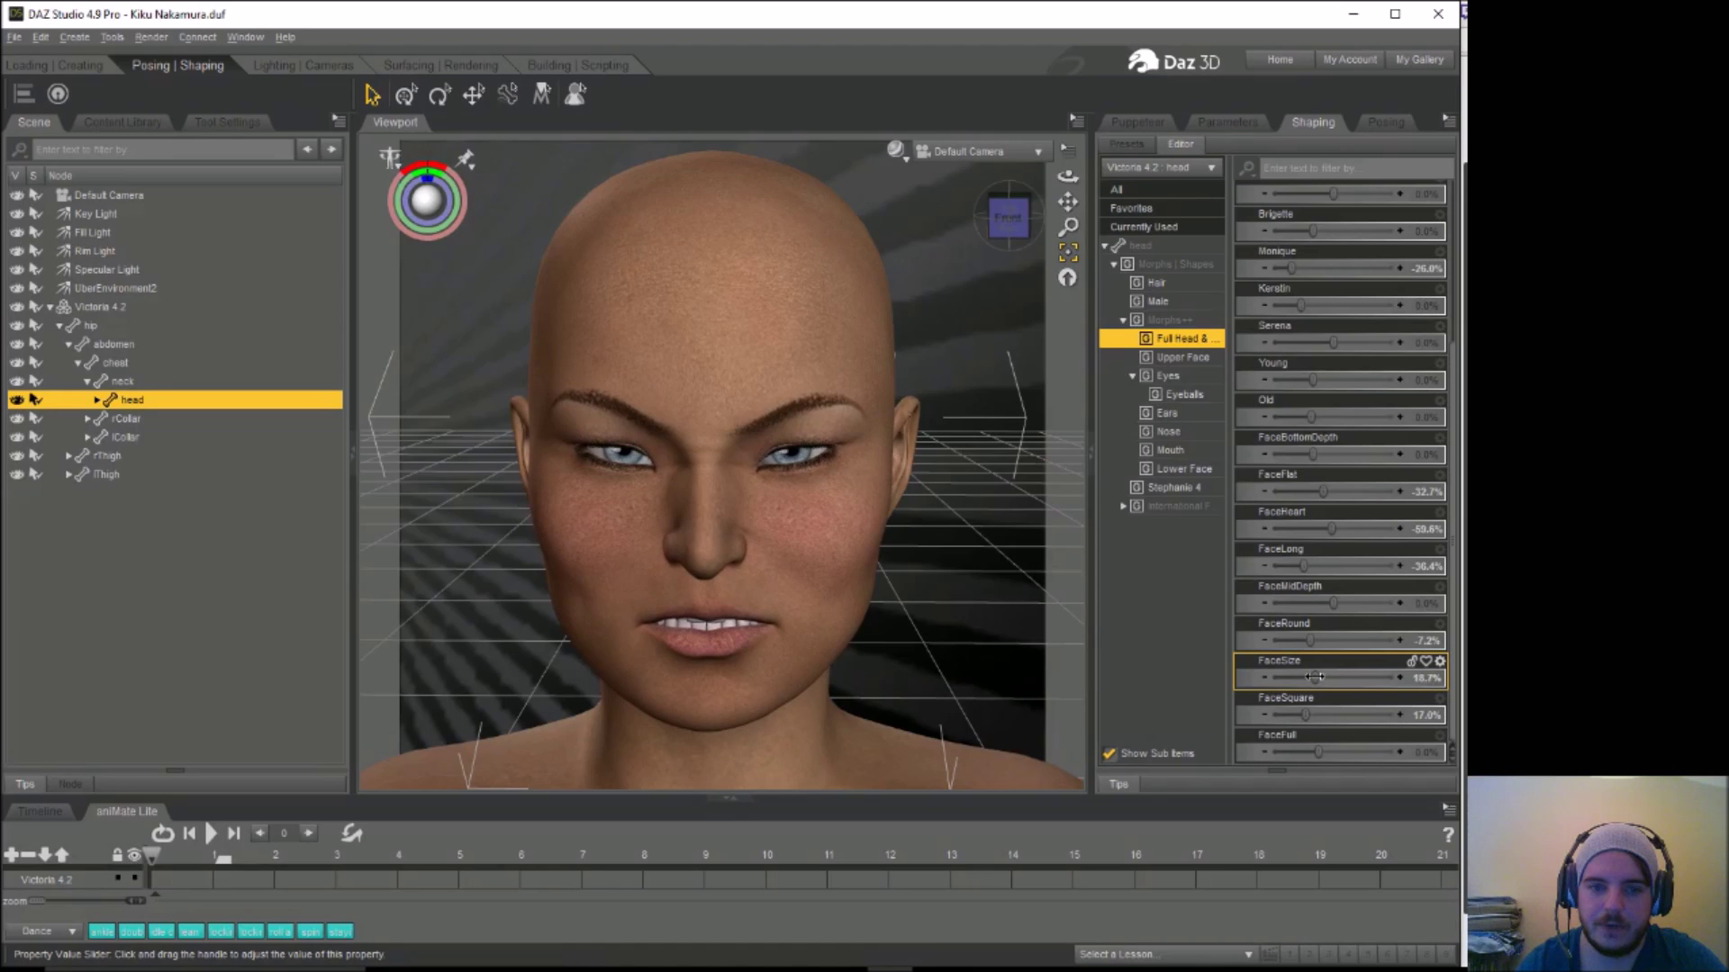
Remove the Angry expression from the head's pose by setting it to 0%
click(1385, 125)
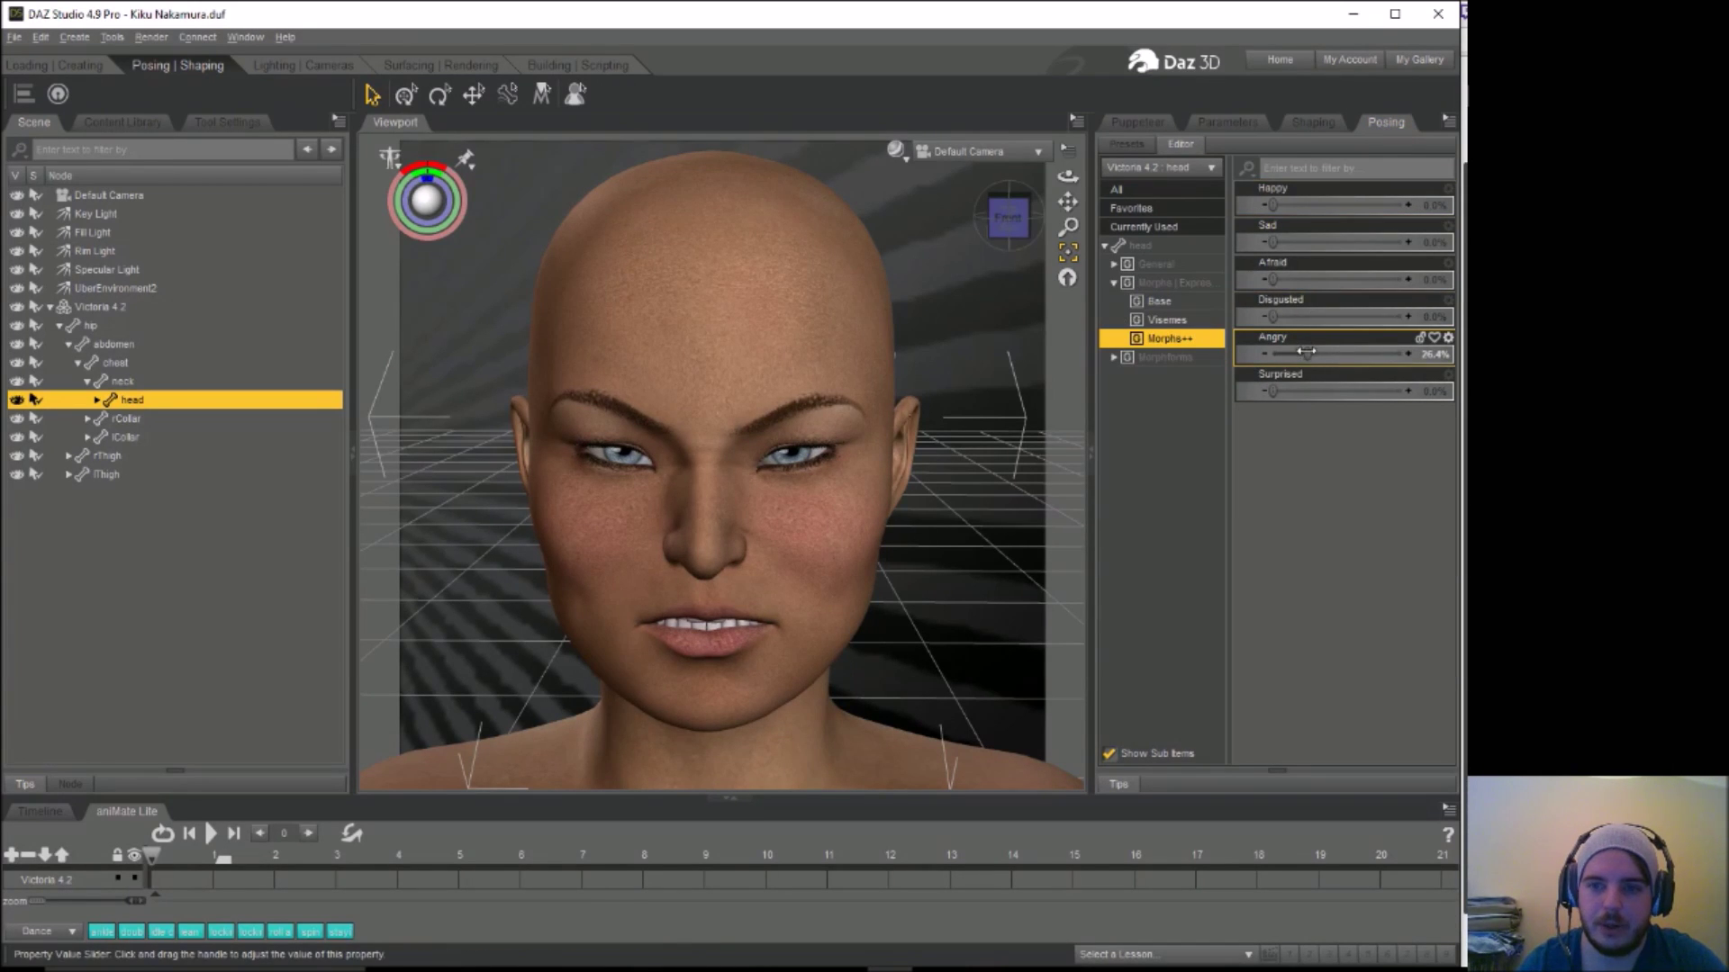
drag(1305, 354, 1264, 356)
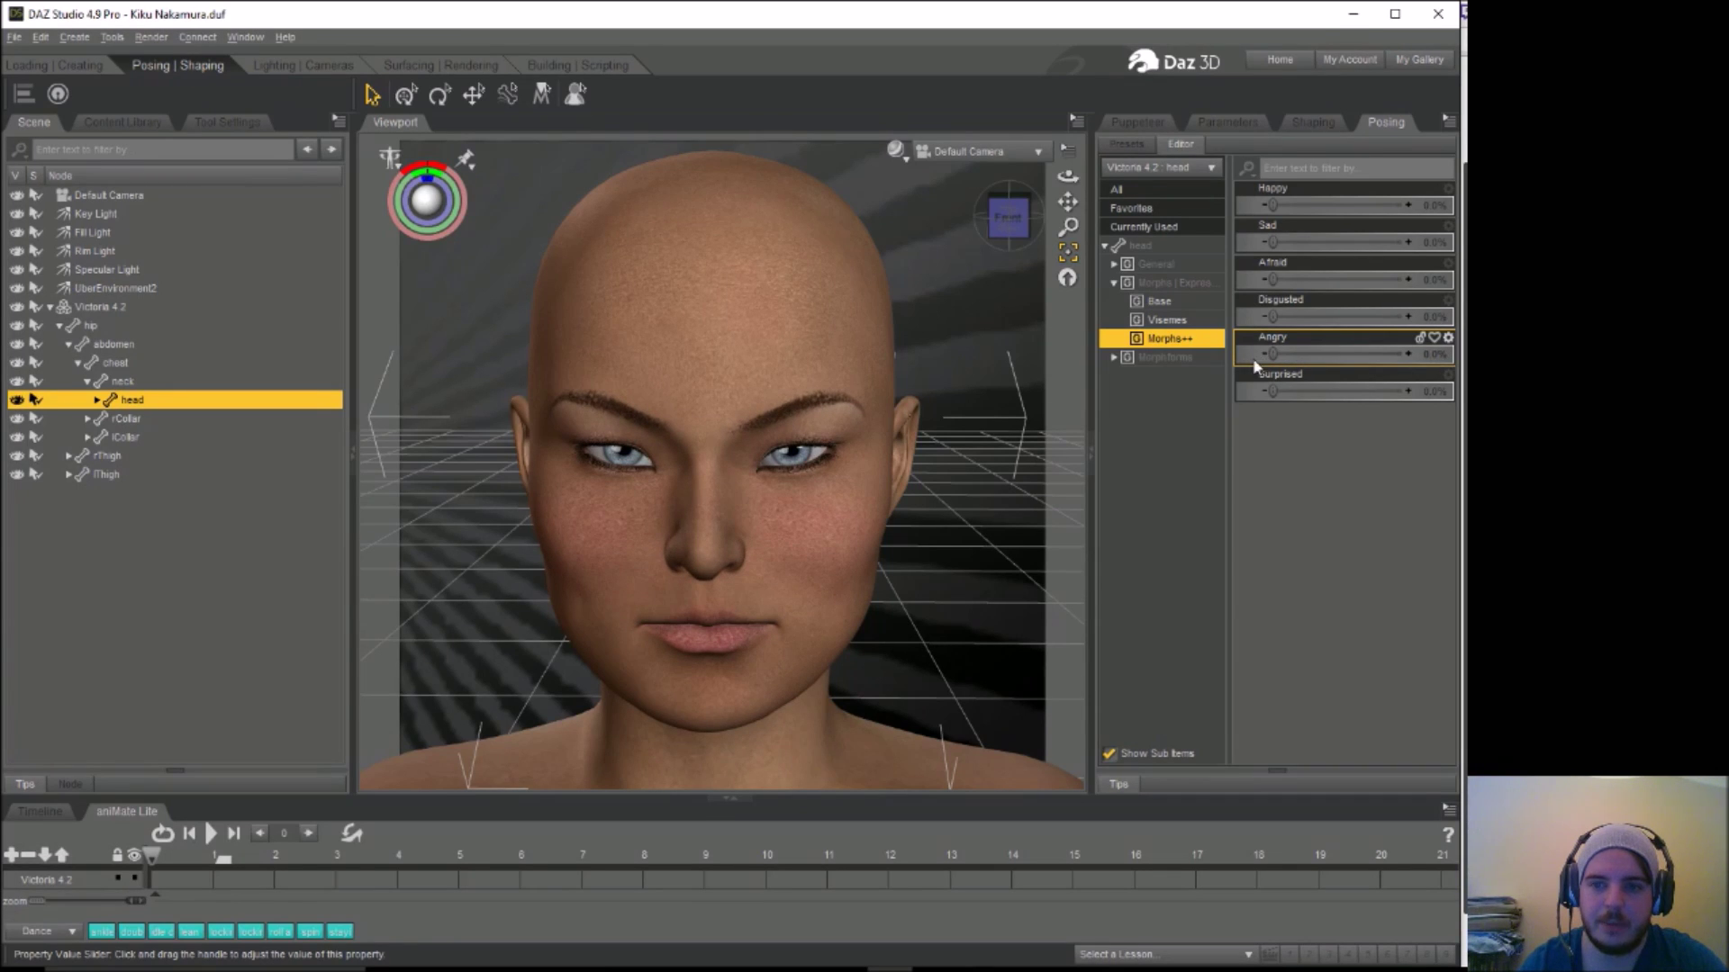
click(1312, 128)
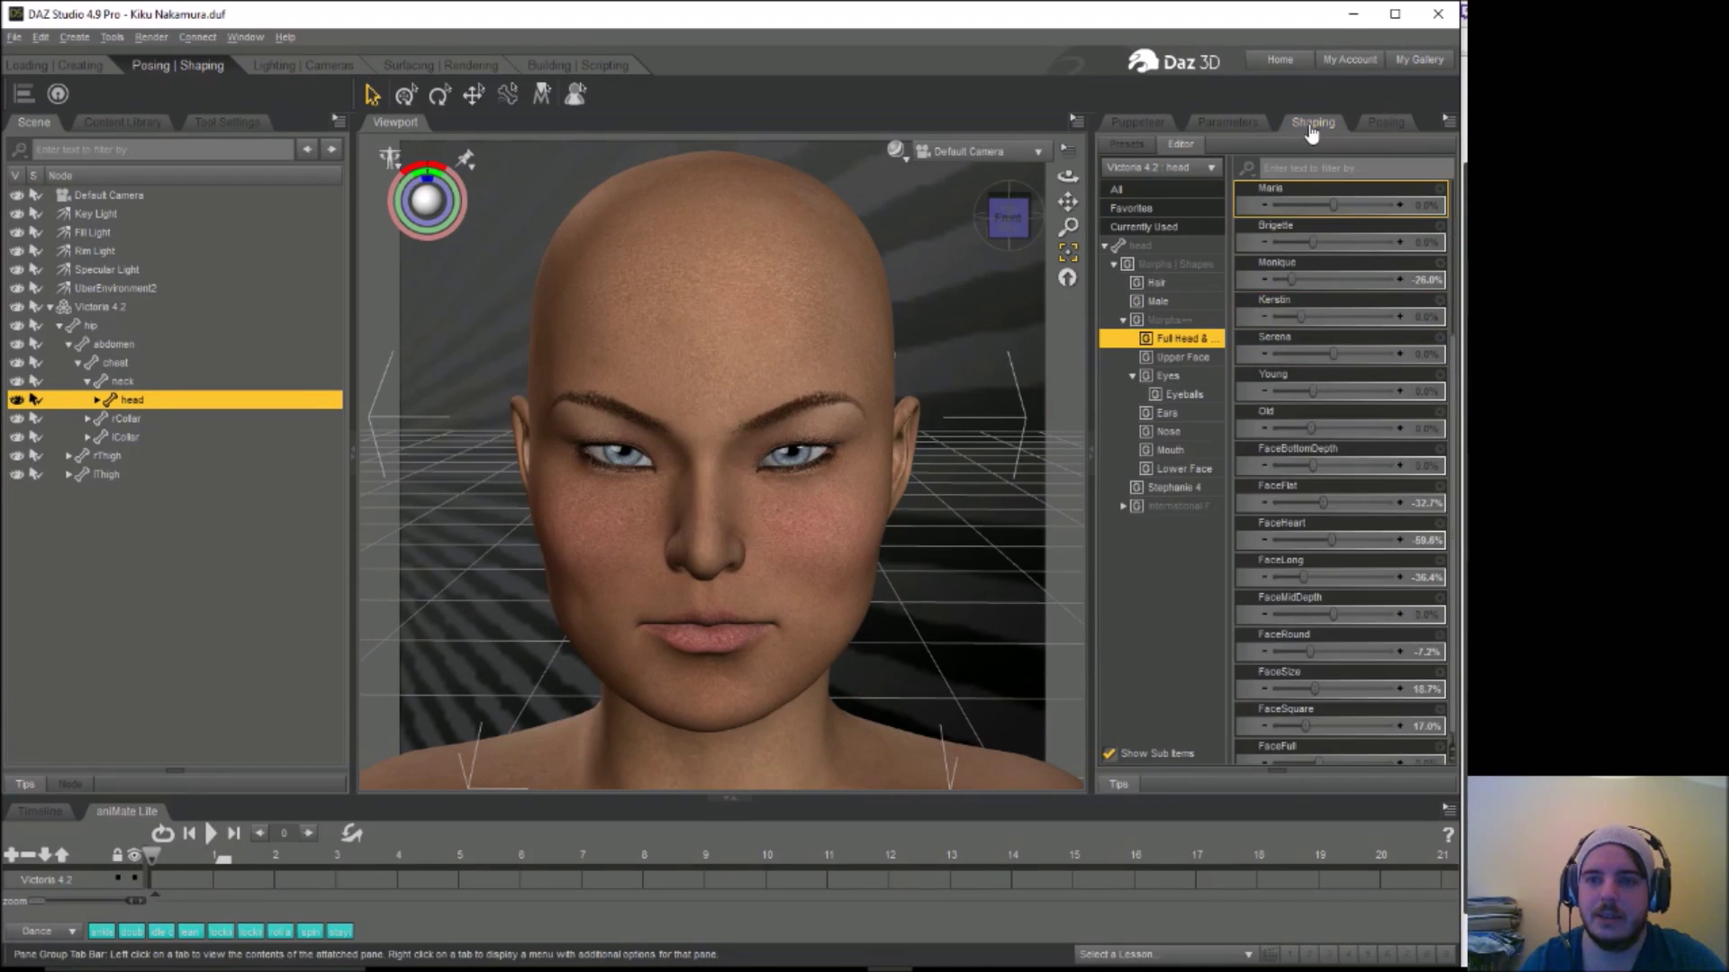
Set the head's Stephanie 4 Isabelle morph to 40% and its International Asian morph to 21.9%
click(1170, 487)
drag(1273, 354, 1325, 354)
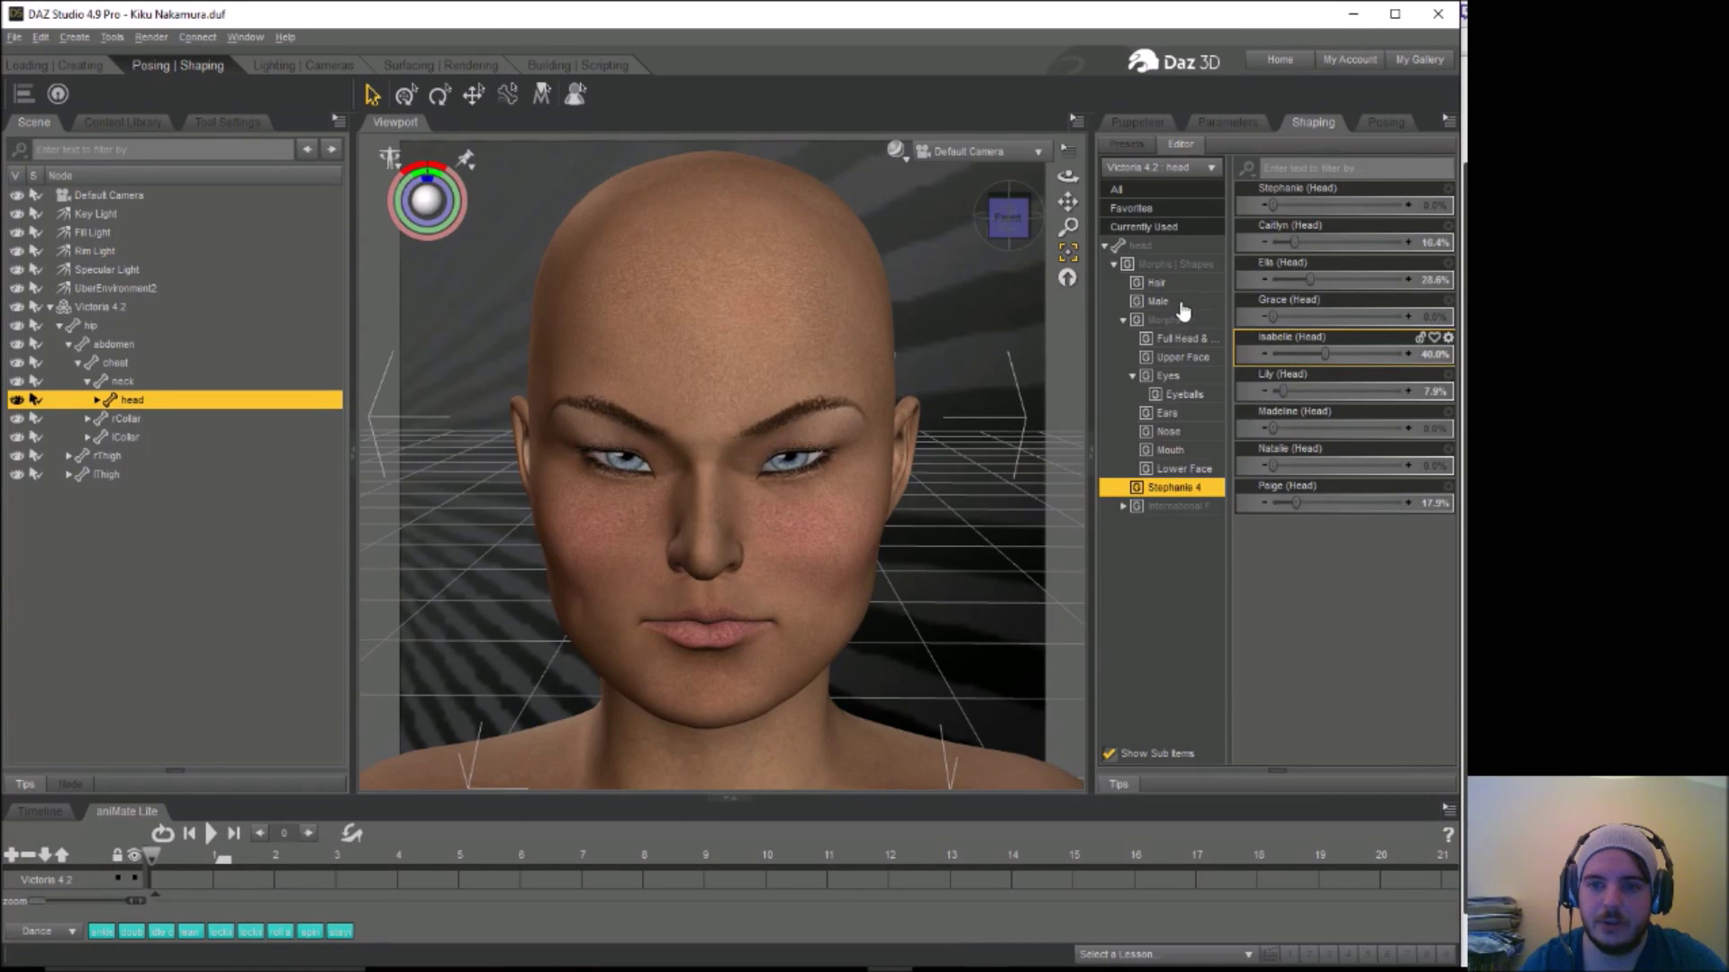
click(1178, 507)
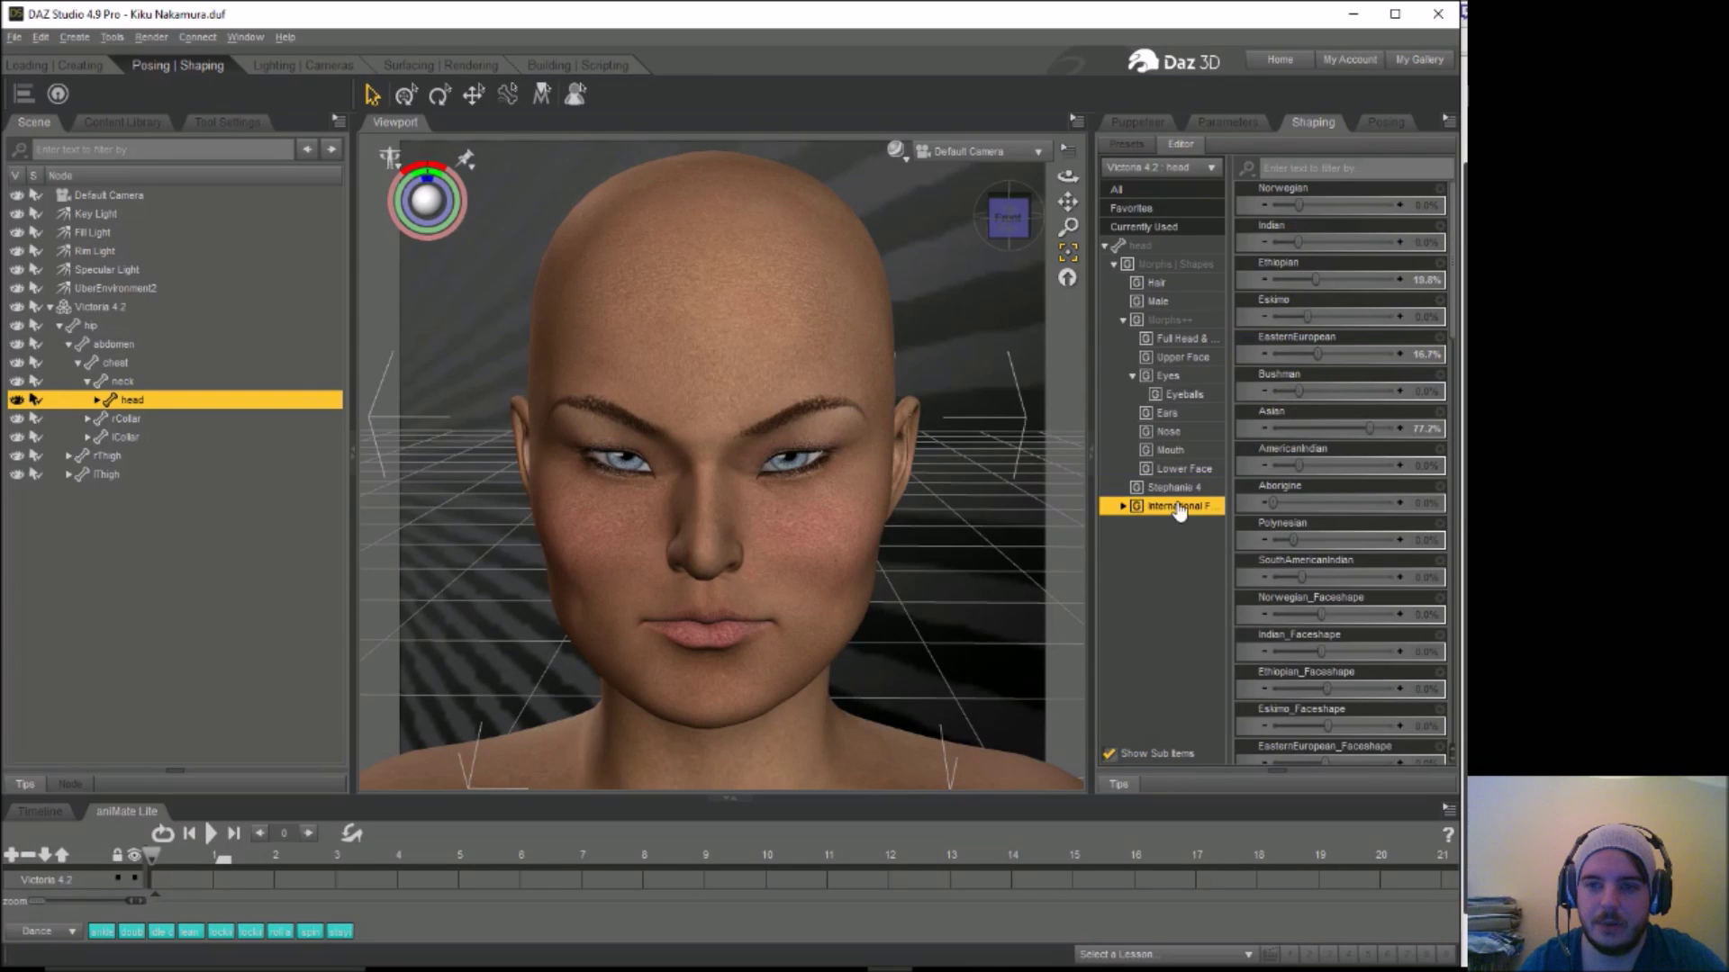
drag(1353, 428, 1311, 426)
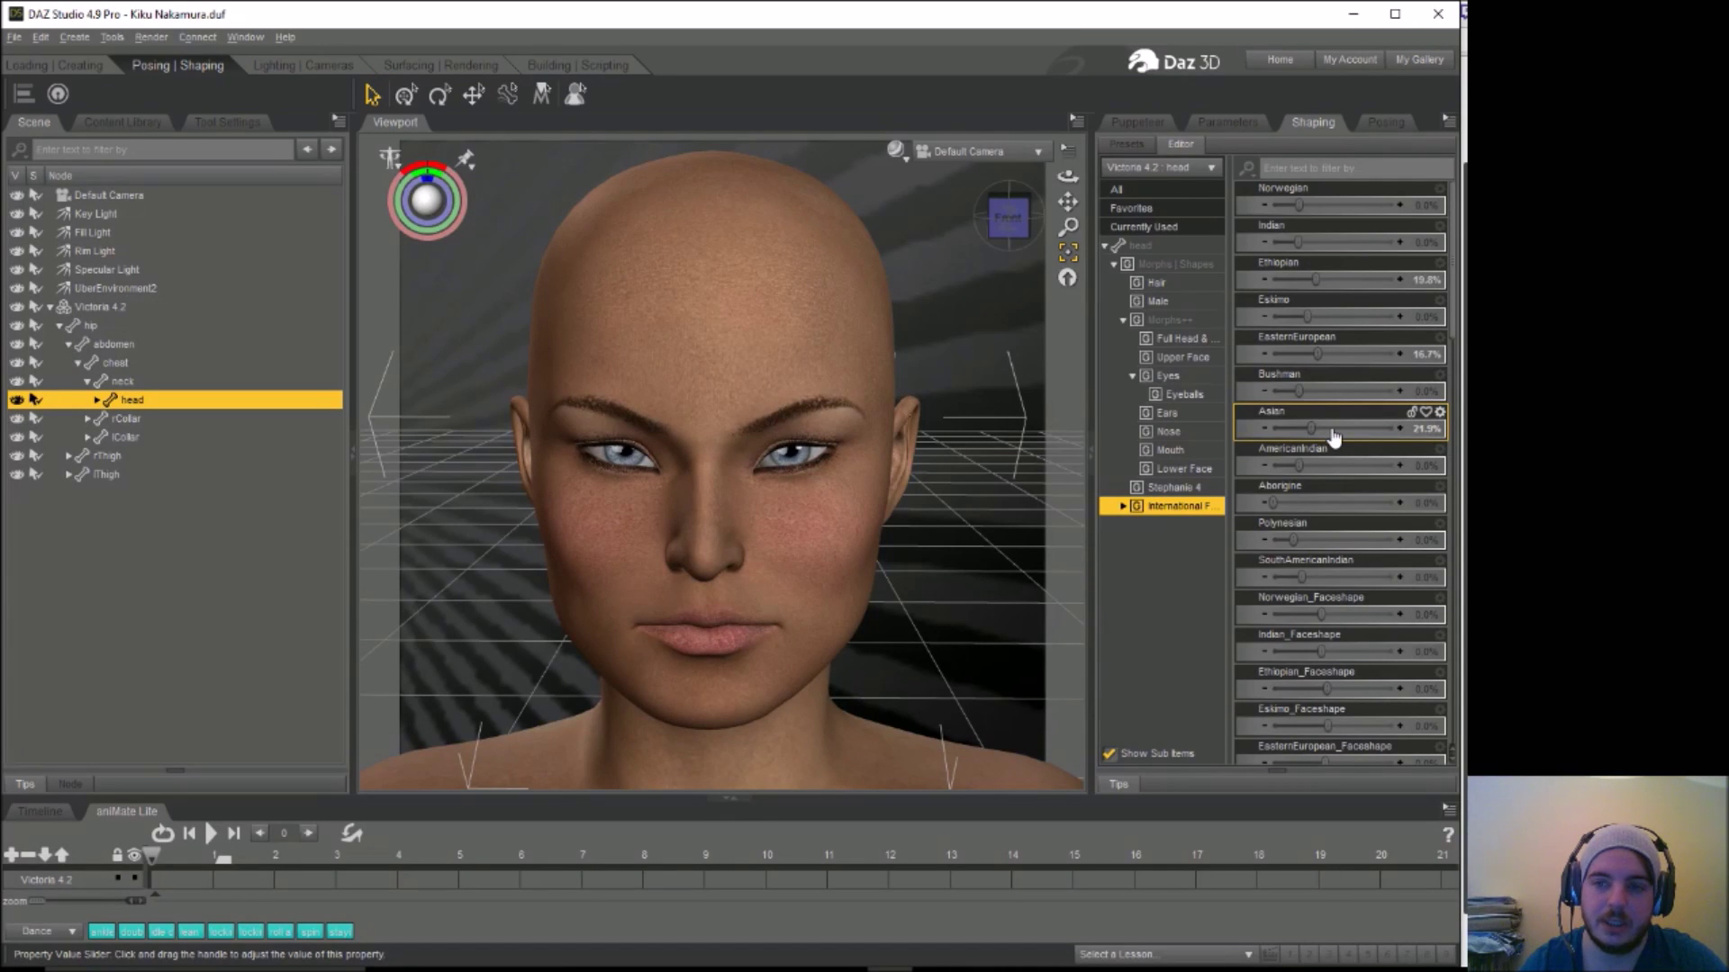
mouse_move(1315, 429)
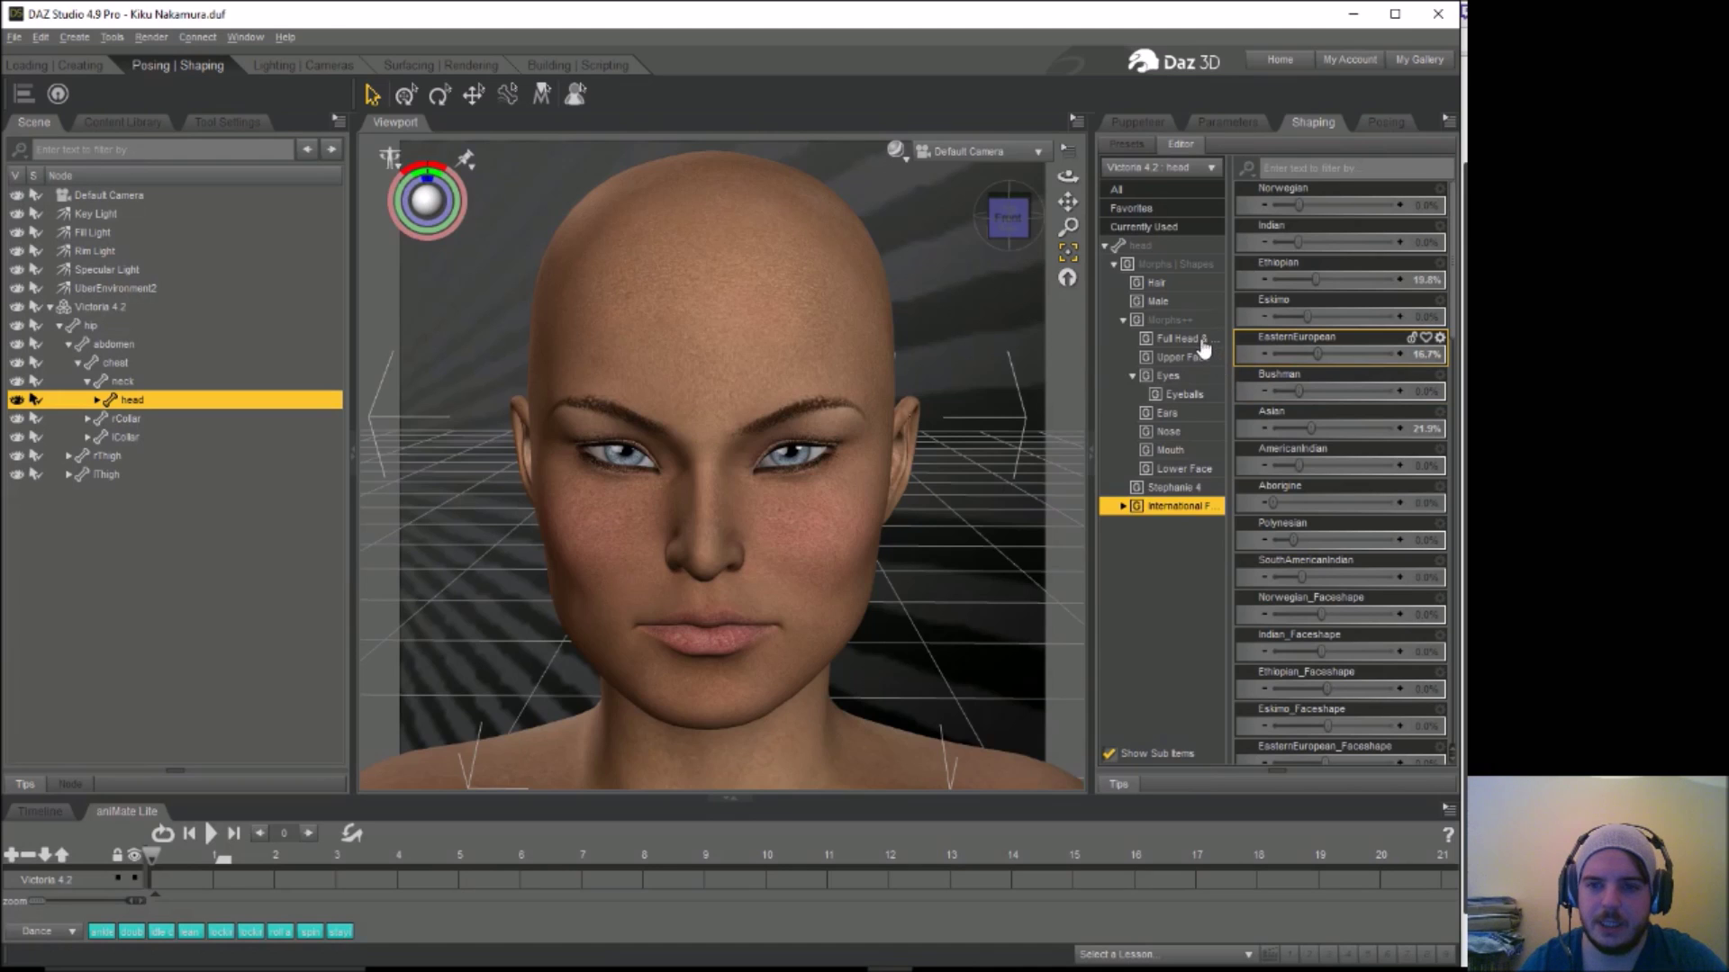
Reshape the eyes by setting EyesSlant to -100%, EyesSize to -13.7% and EyesWidth to -79.4%
click(1184, 376)
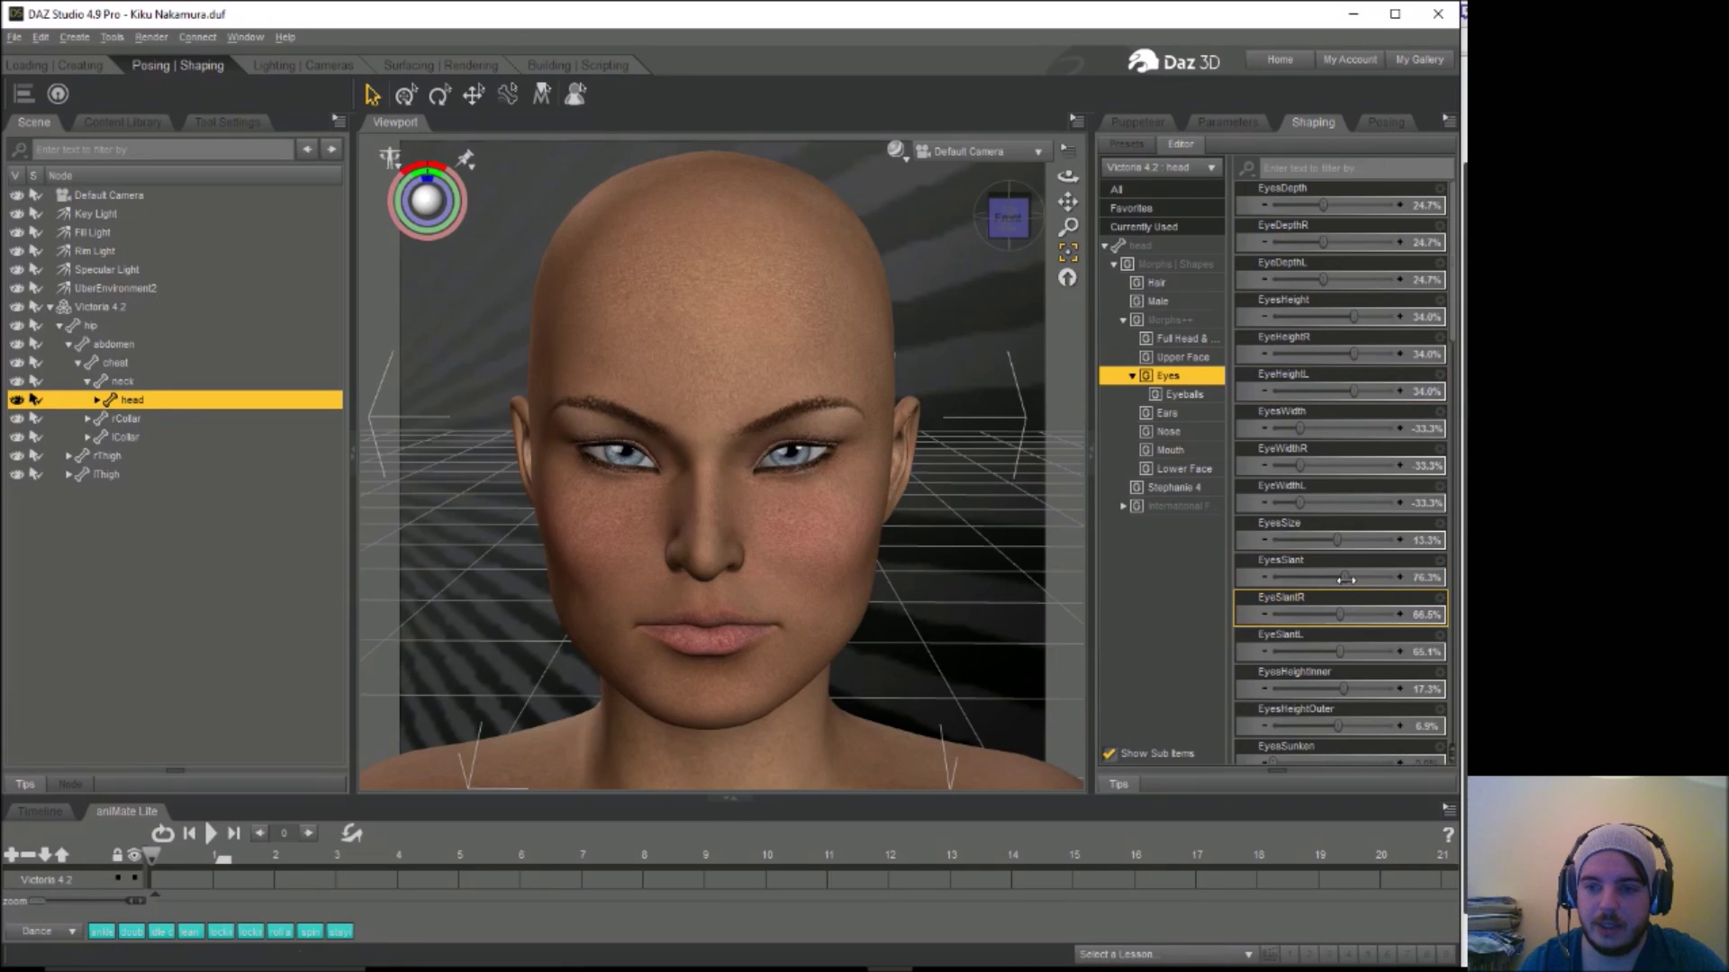
drag(1341, 577, 1330, 540)
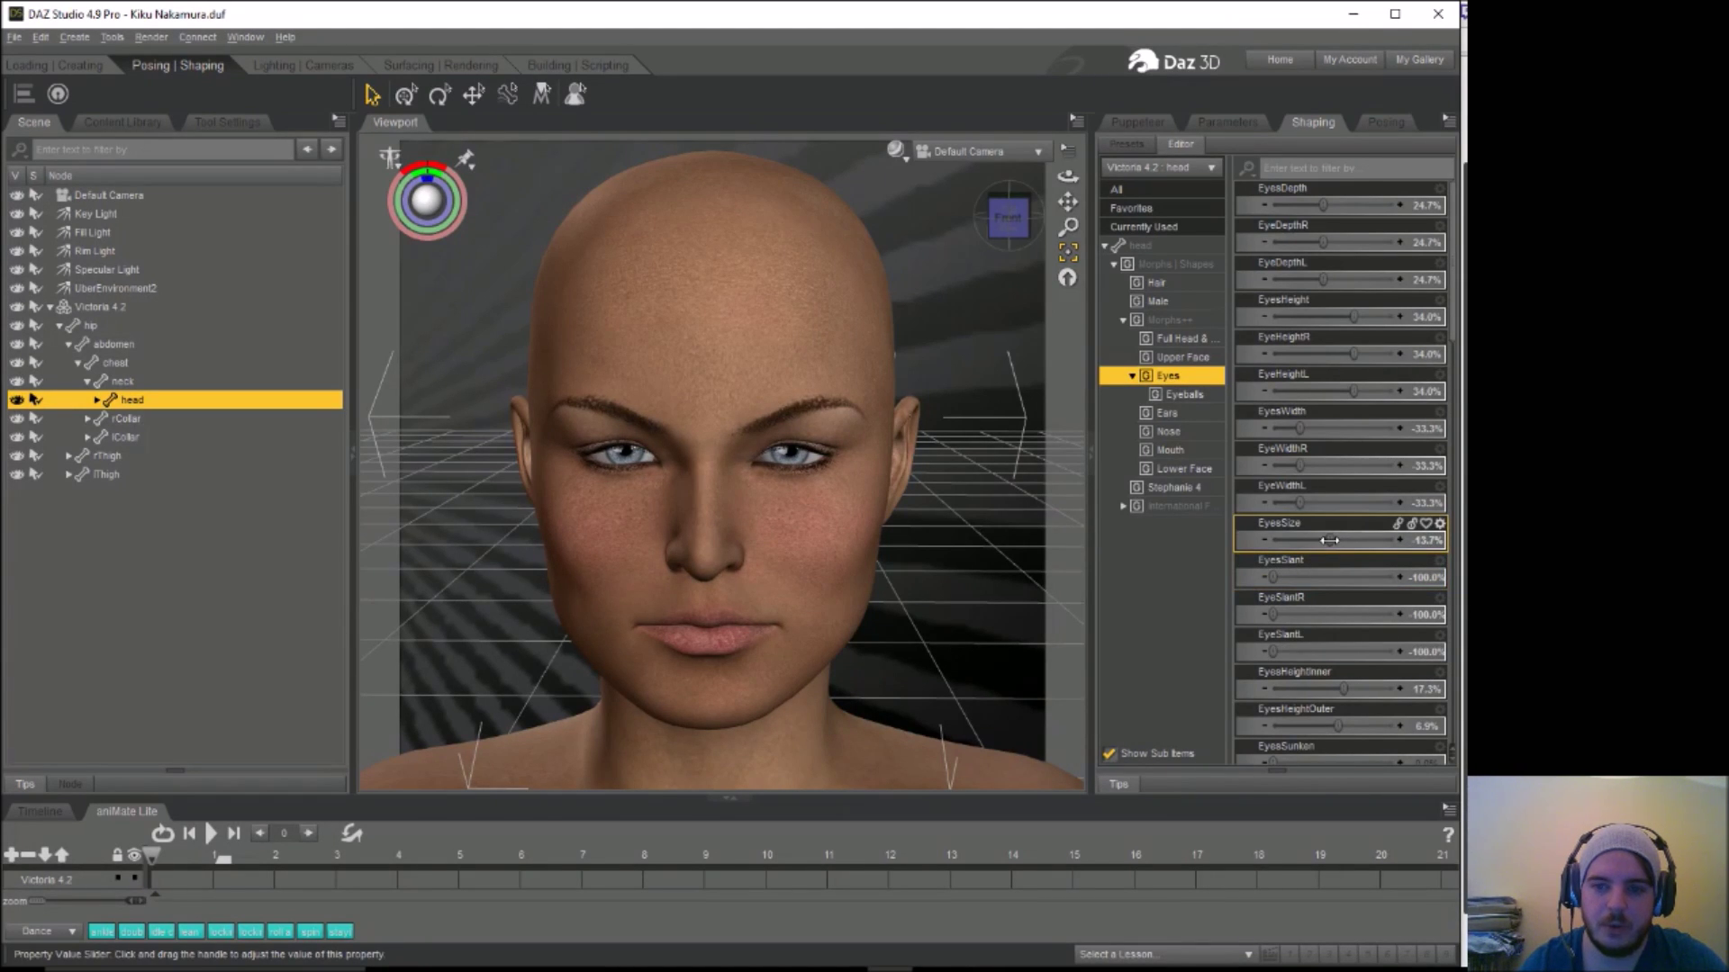
drag(1300, 429, 1281, 429)
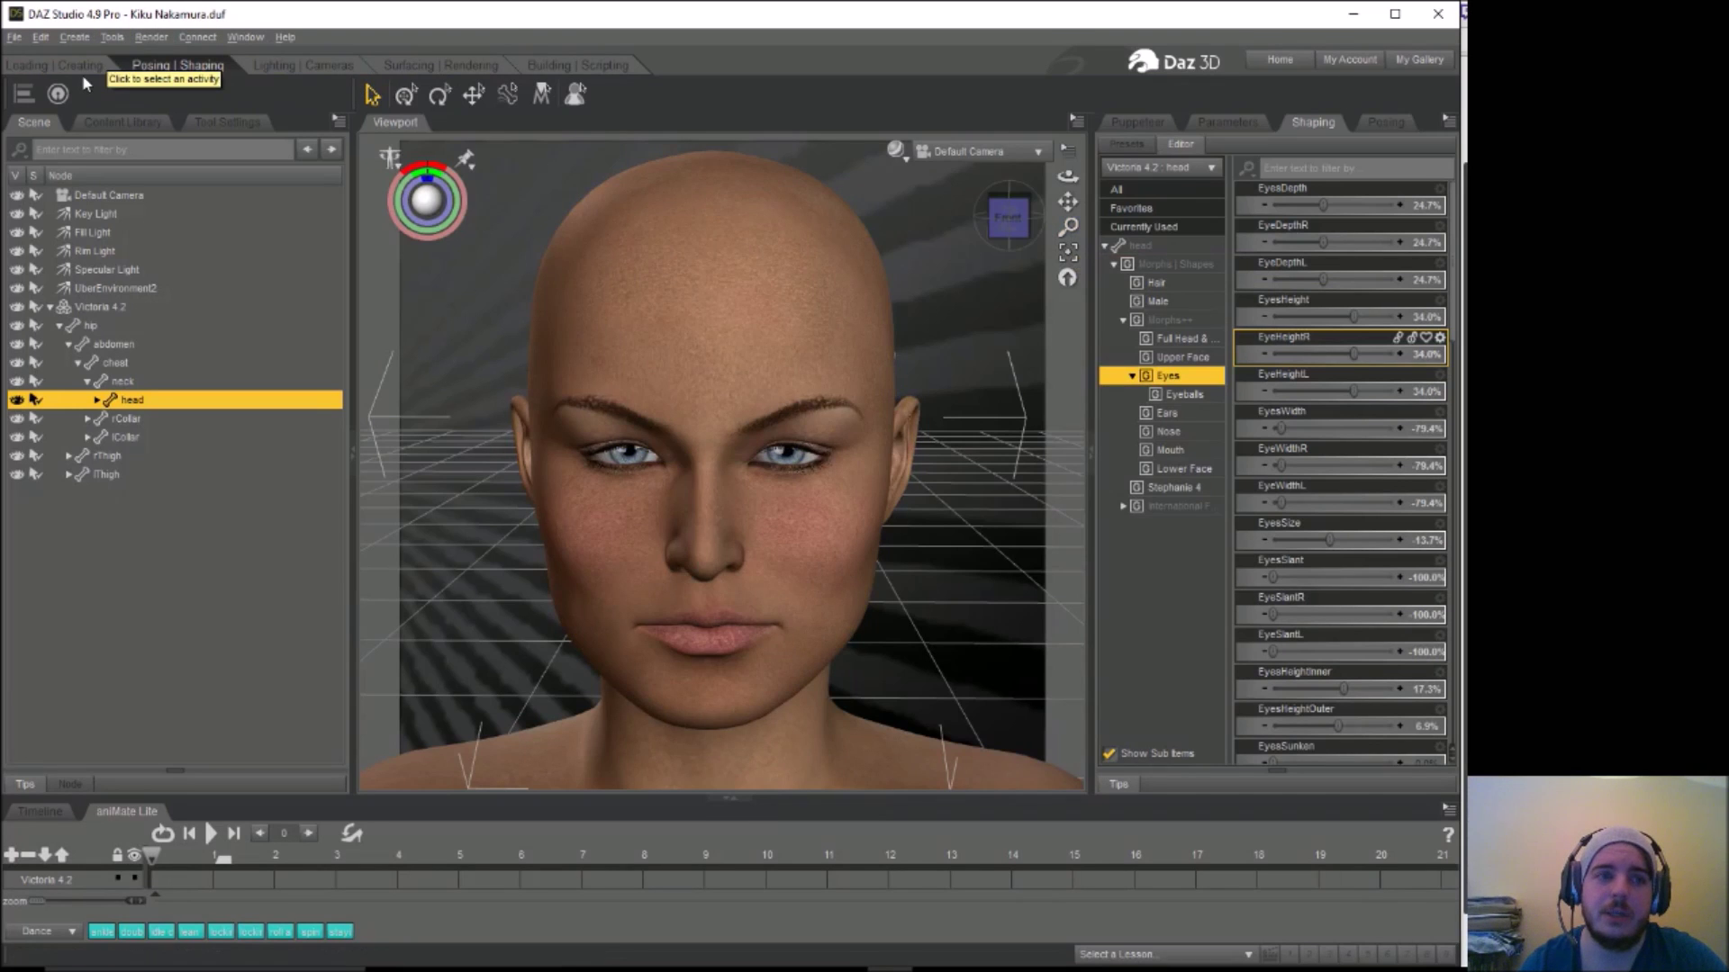
Search the Studio3 and My DAZ 3D Library Poser content, including the Genesis 2 Female hair folder, for a hairstyle
click(82, 69)
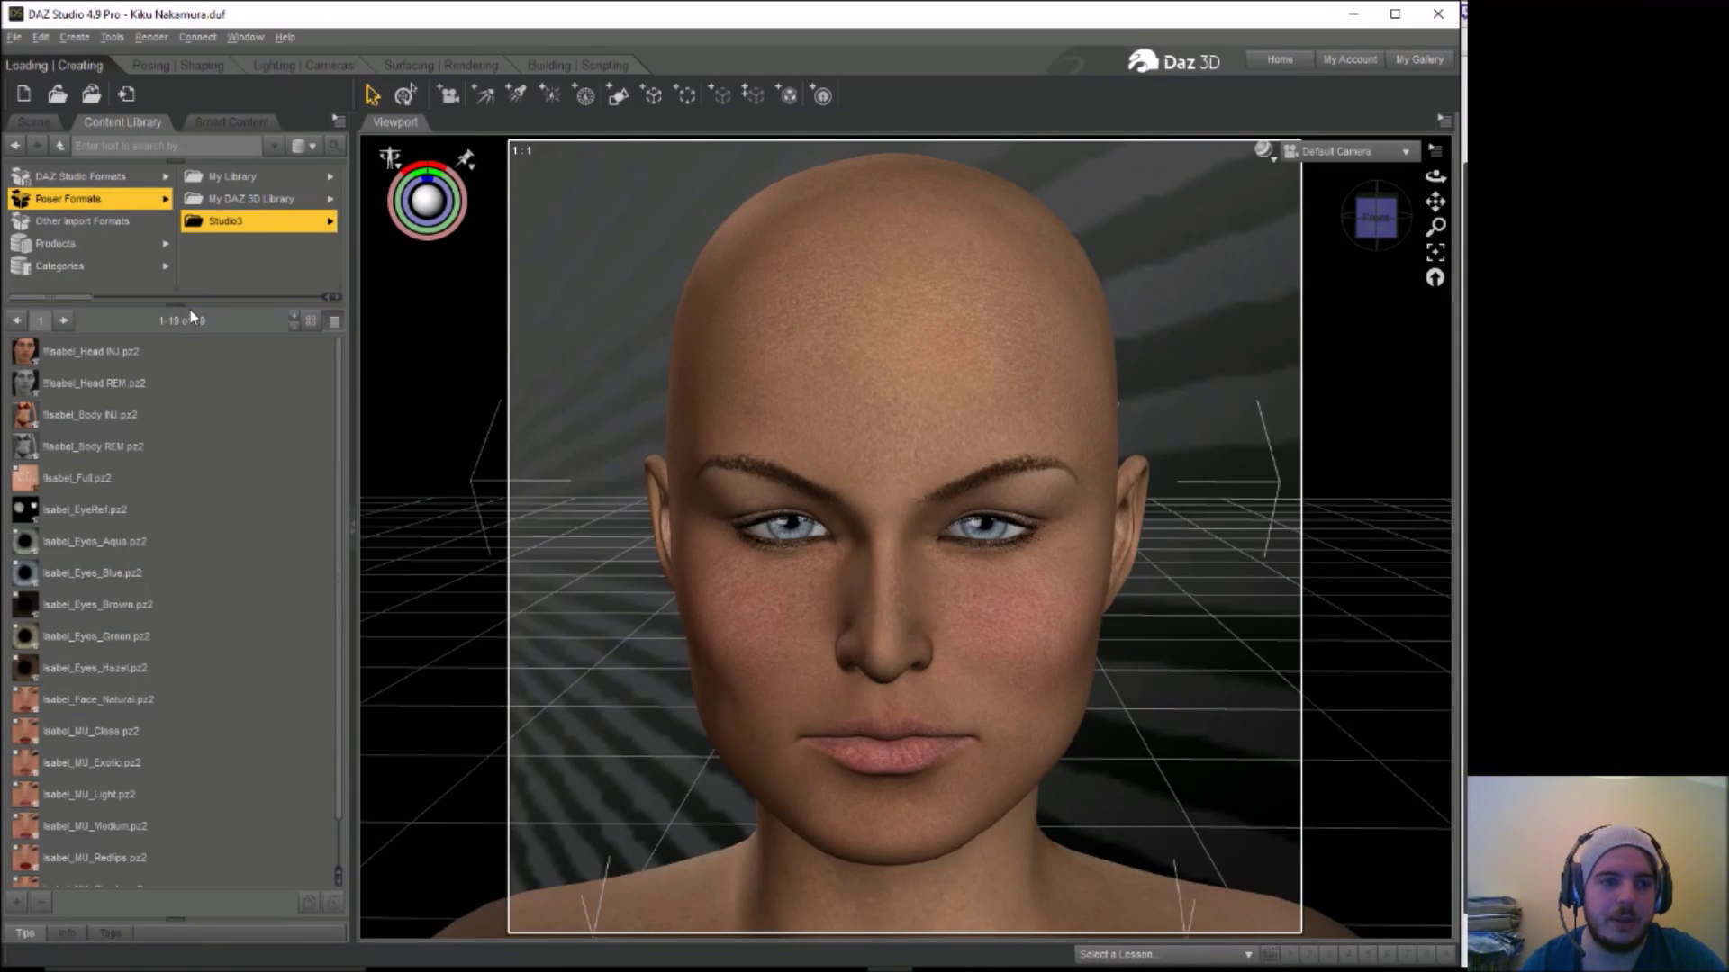
click(108, 207)
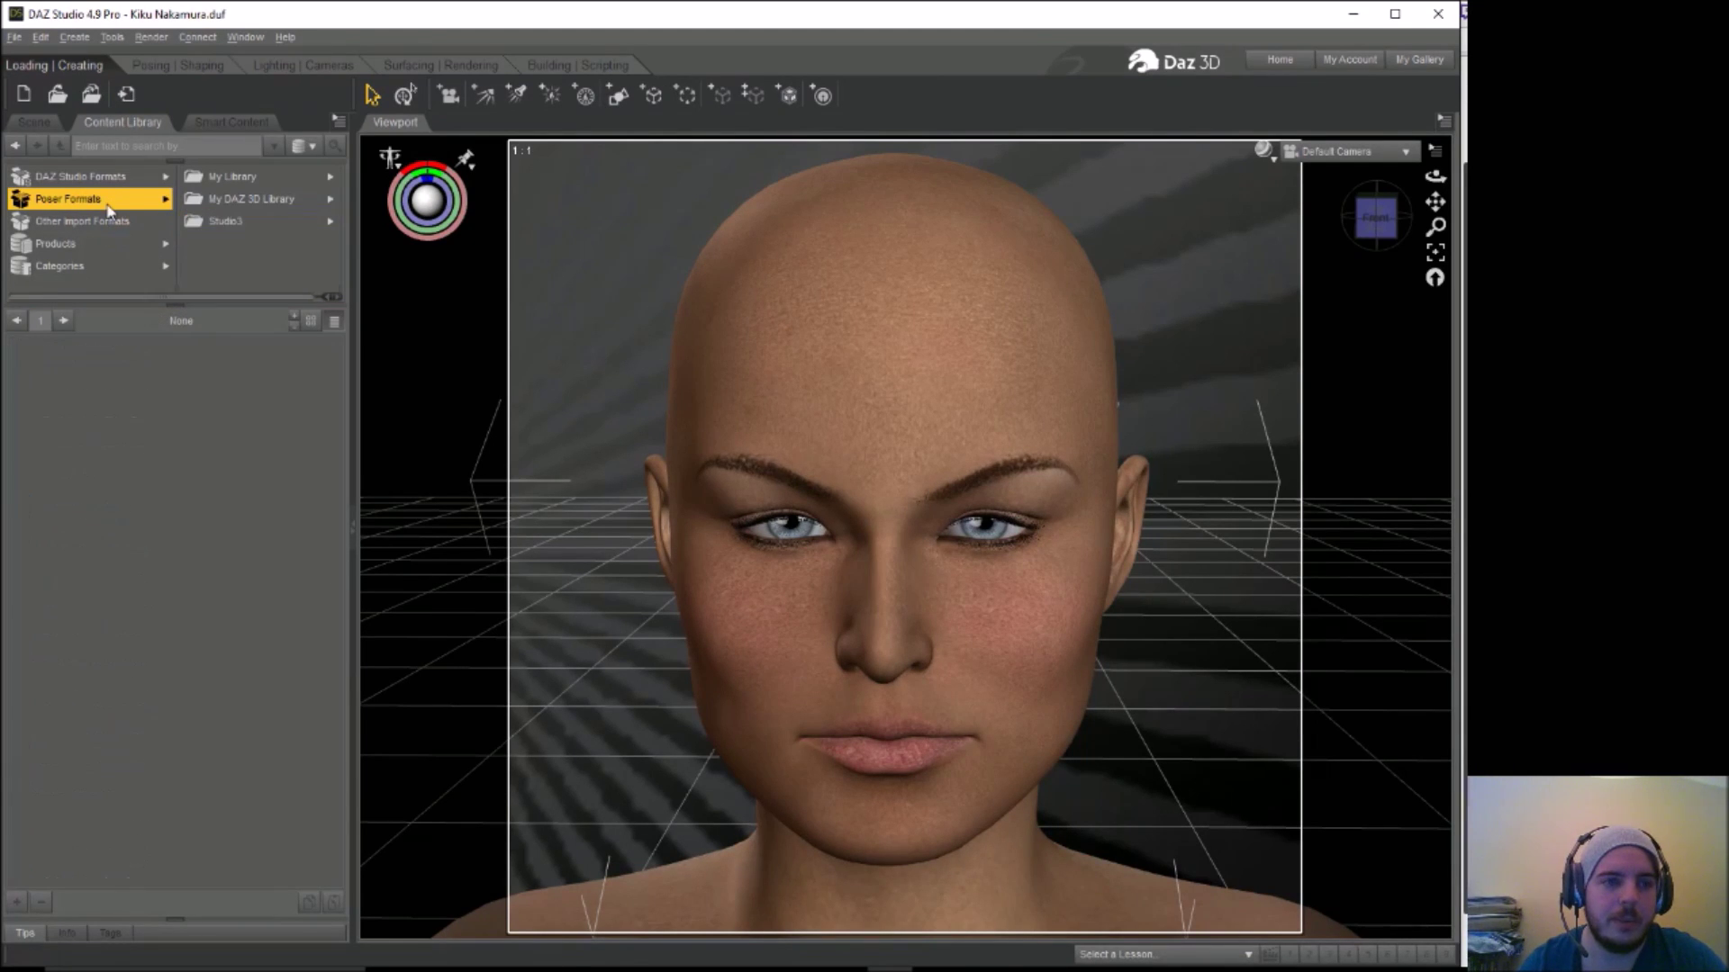
click(242, 223)
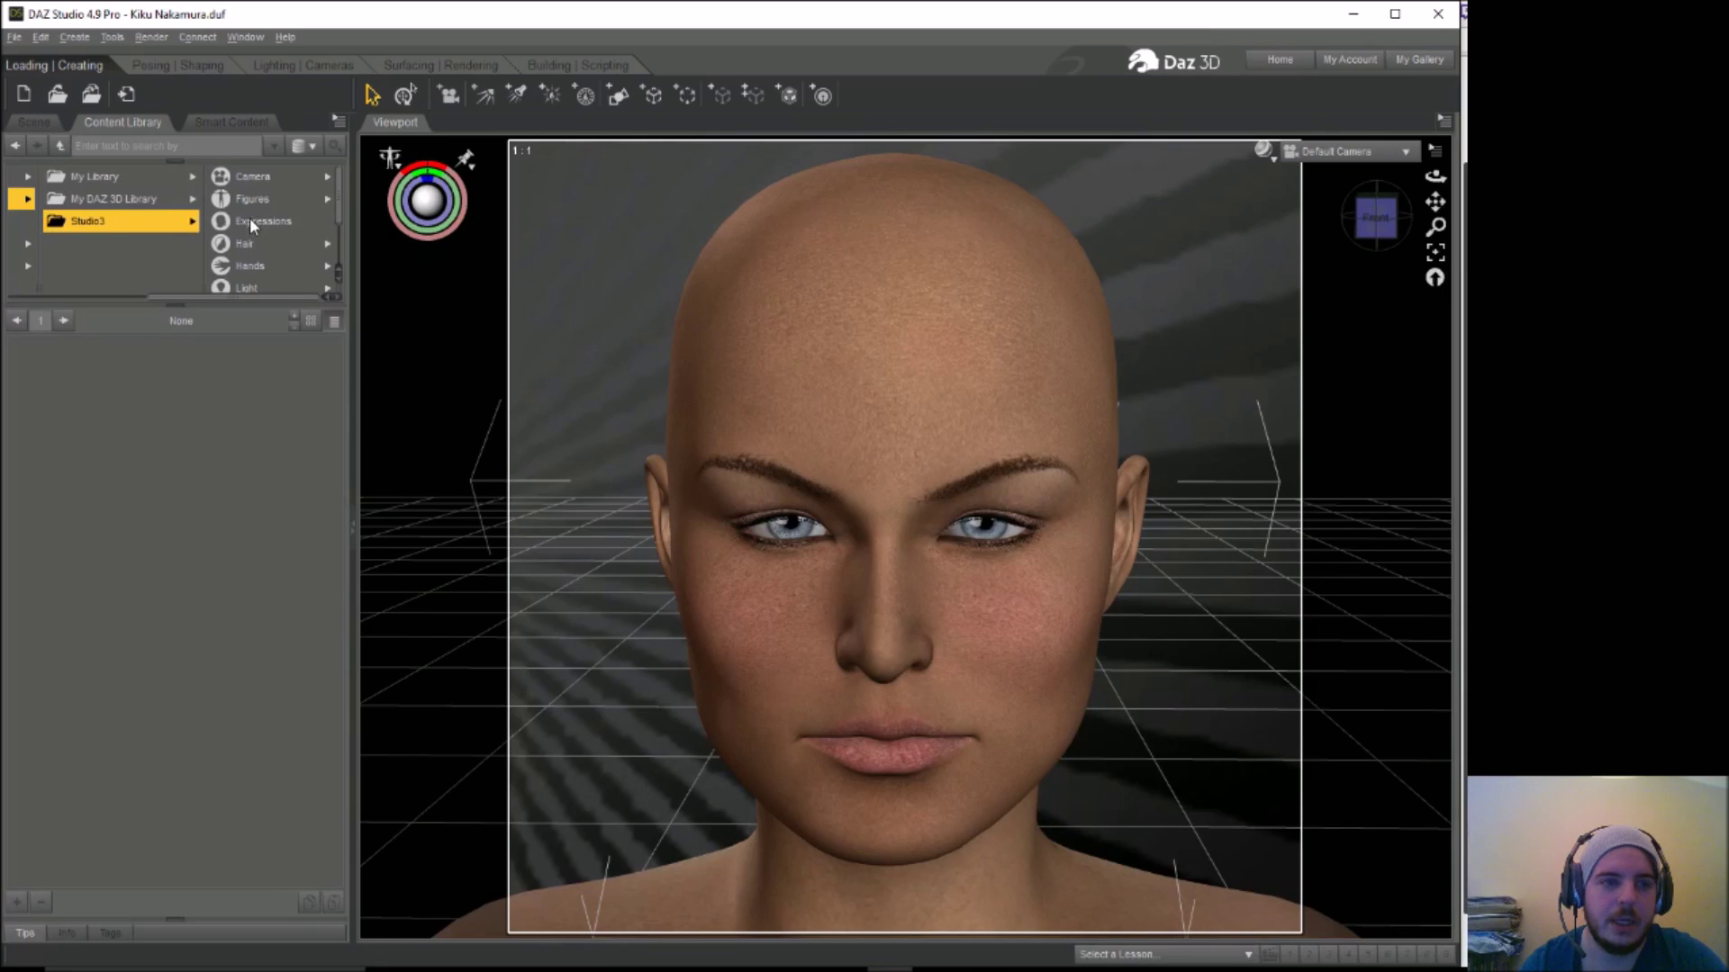
drag(272, 297, 108, 306)
click(96, 179)
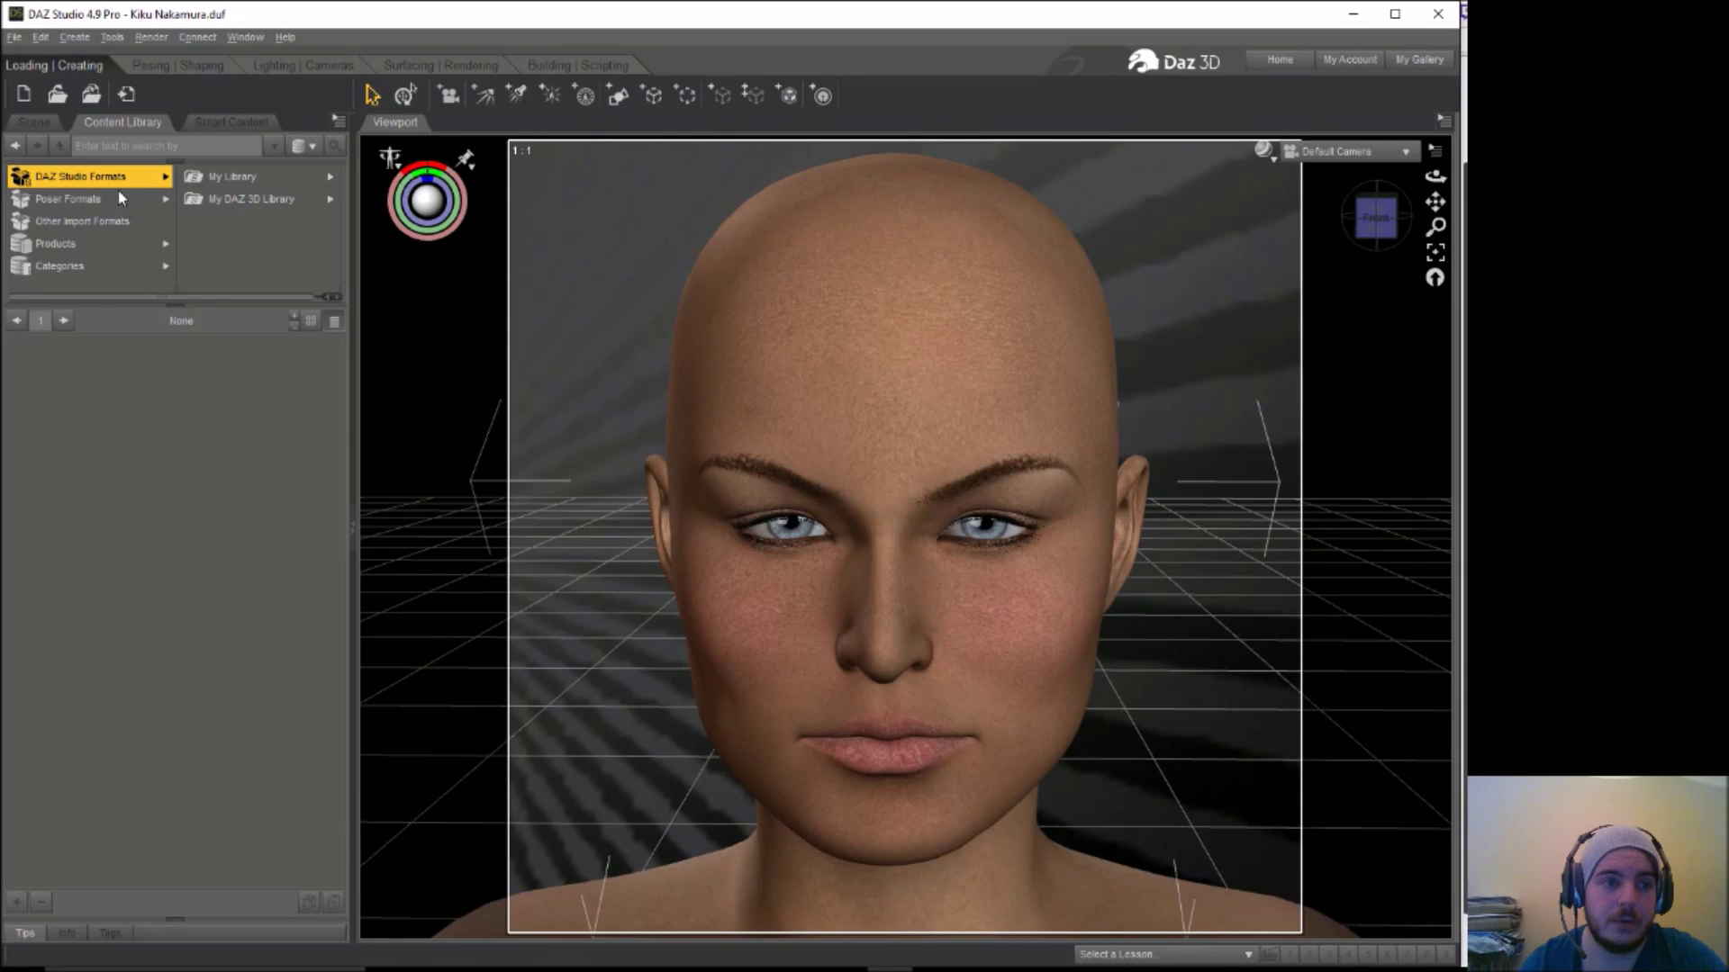
click(118, 202)
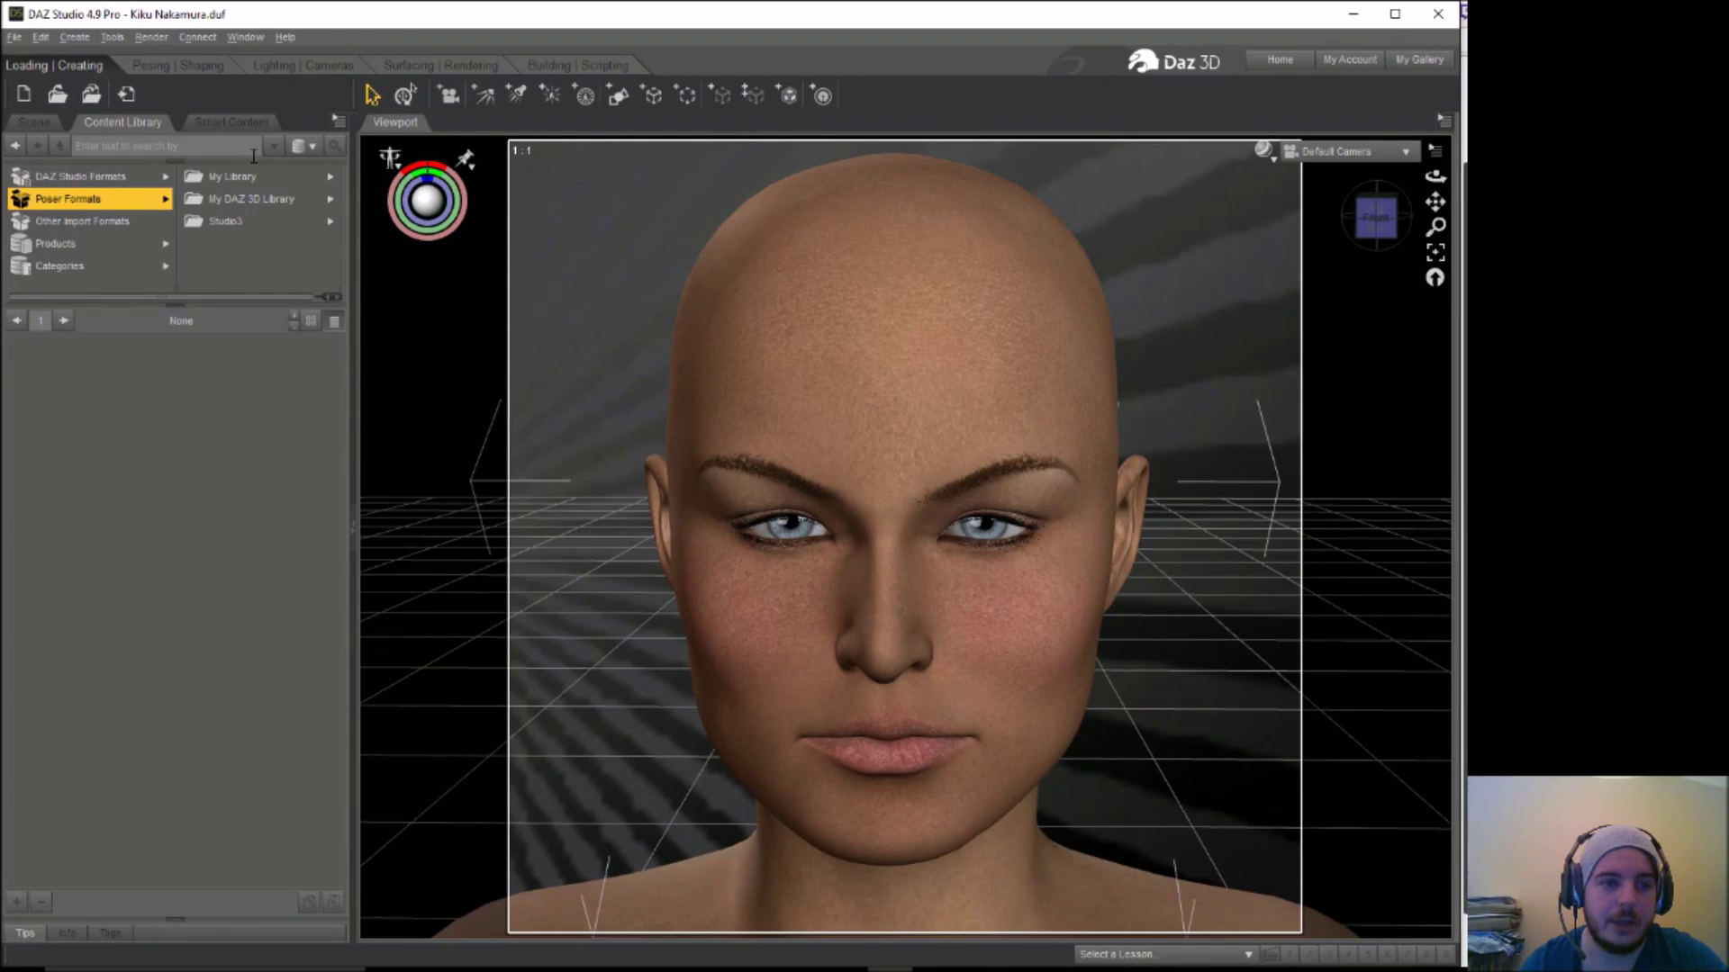
click(254, 200)
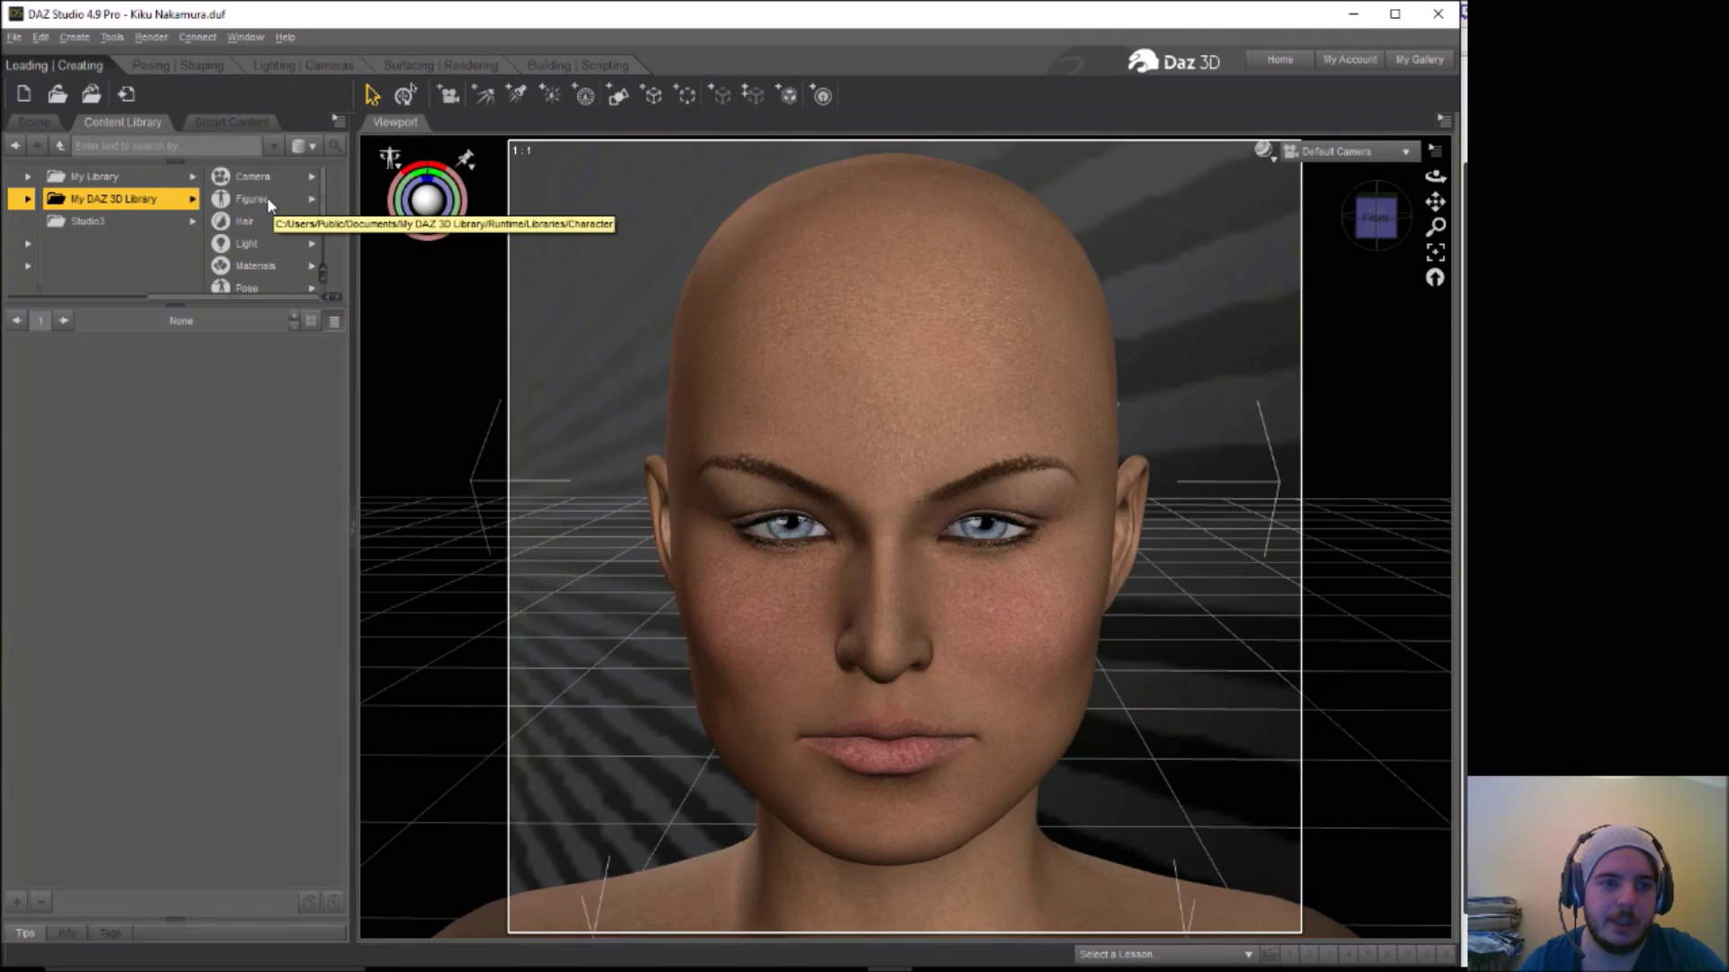
click(250, 222)
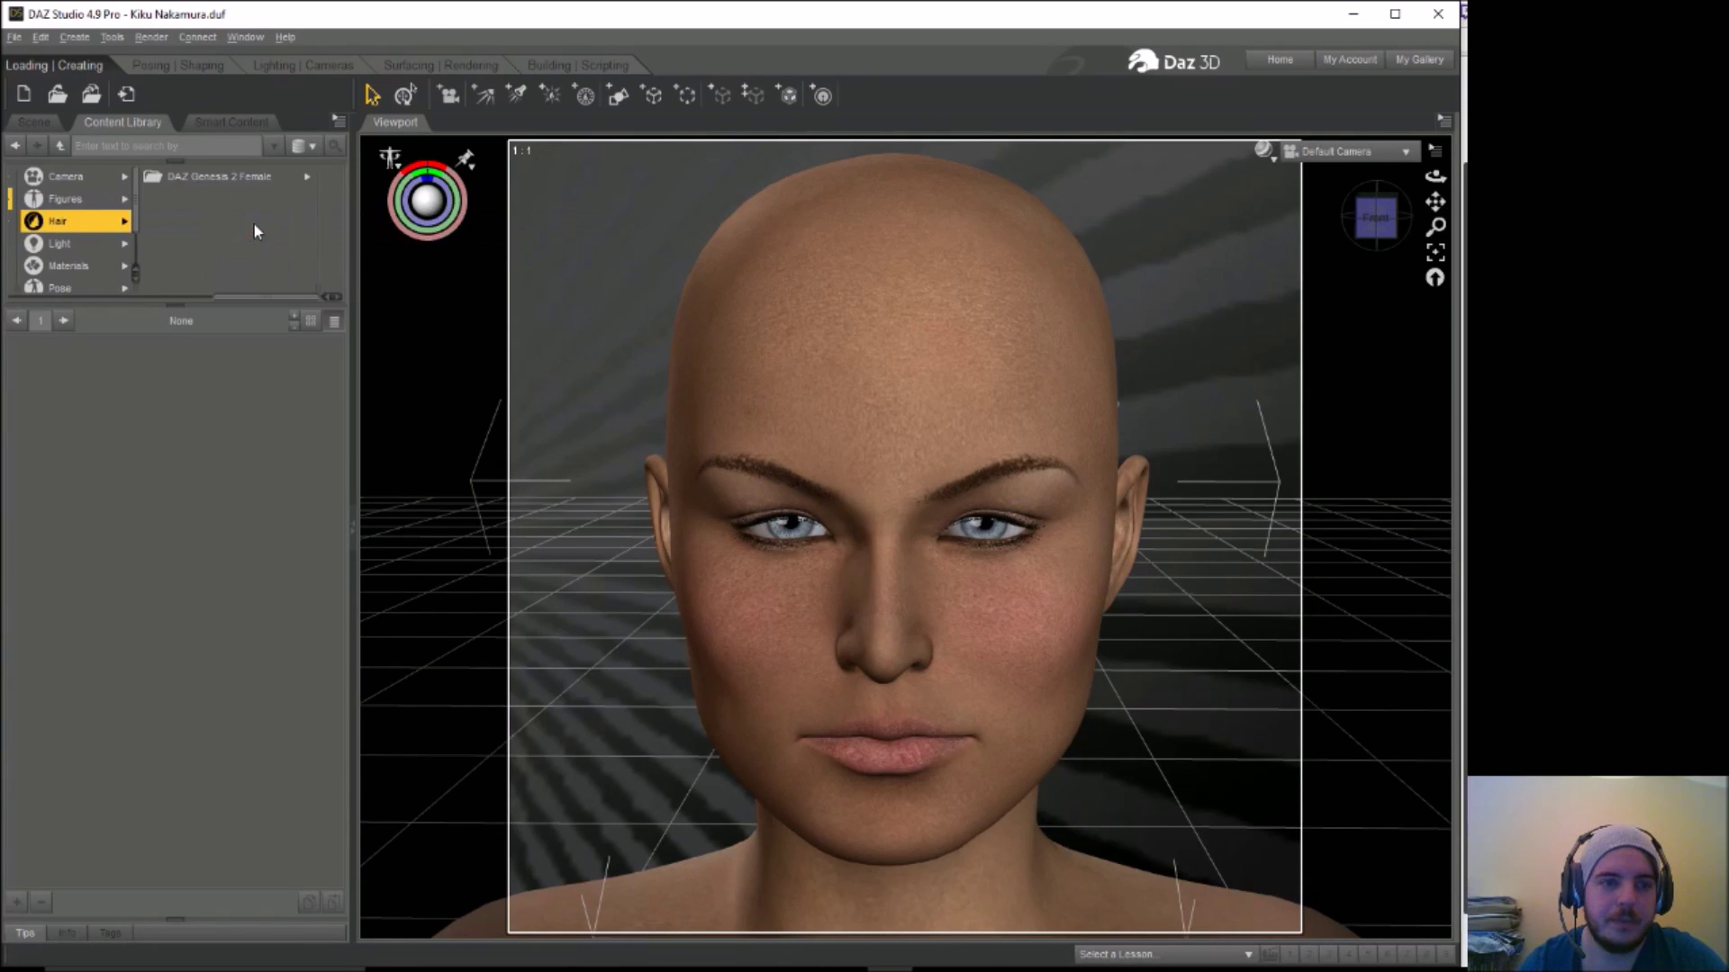
click(239, 178)
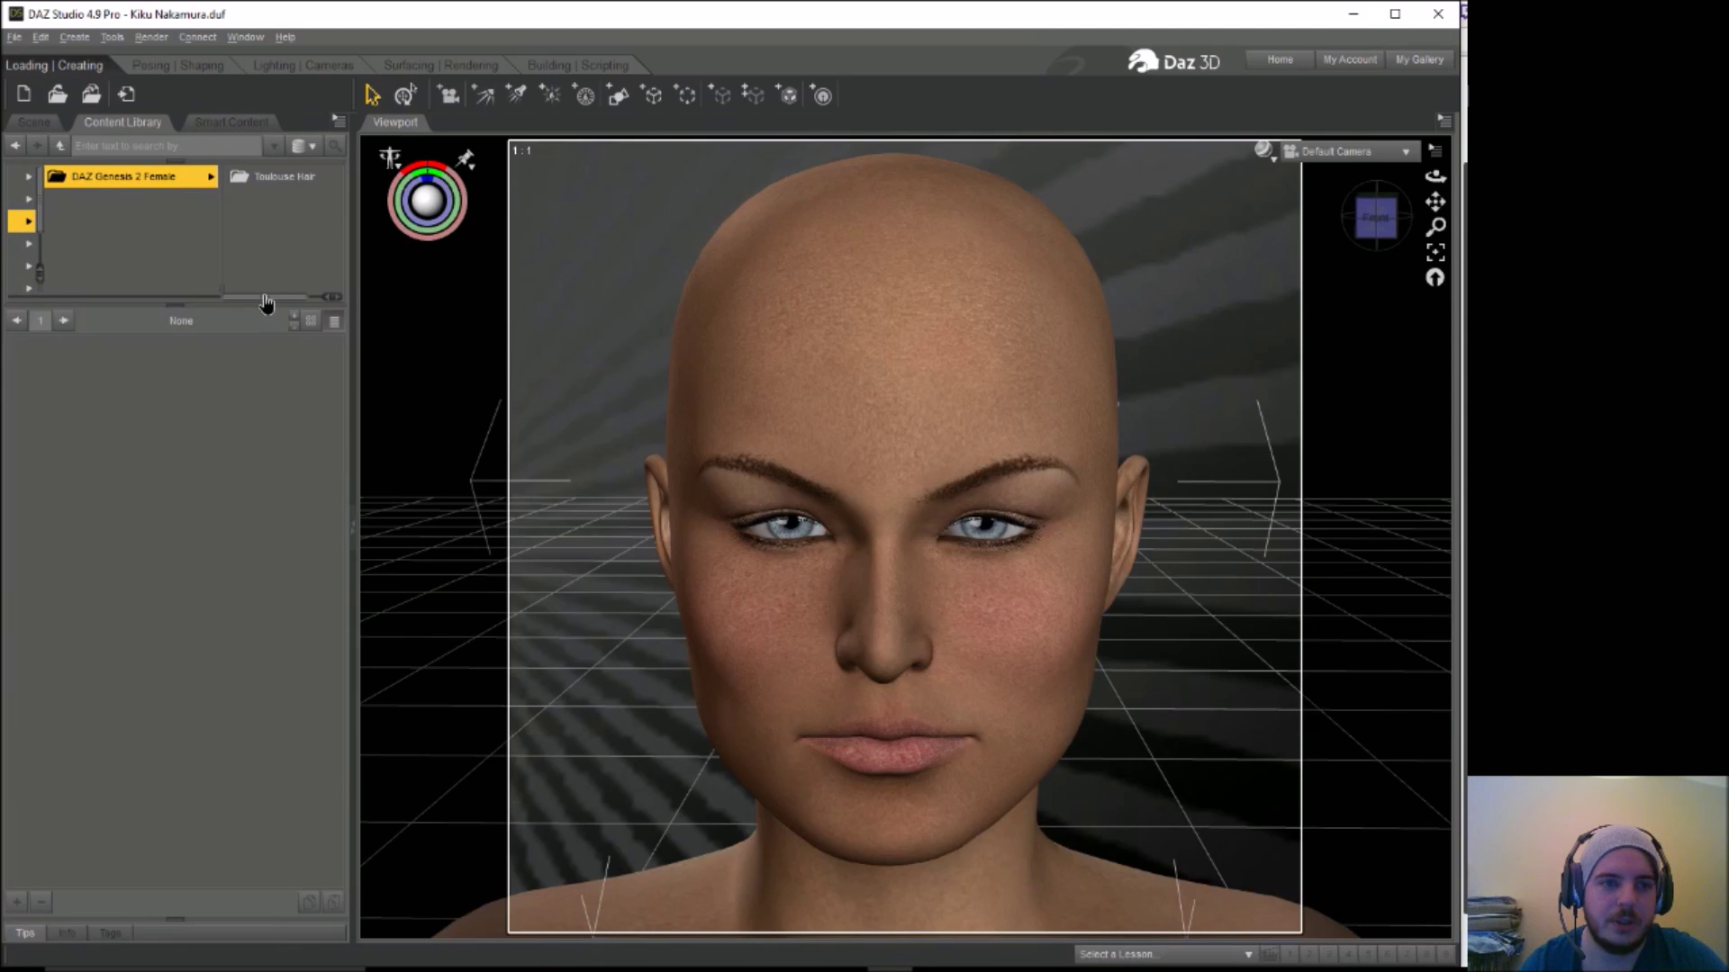
scroll(266, 304, left, 3)
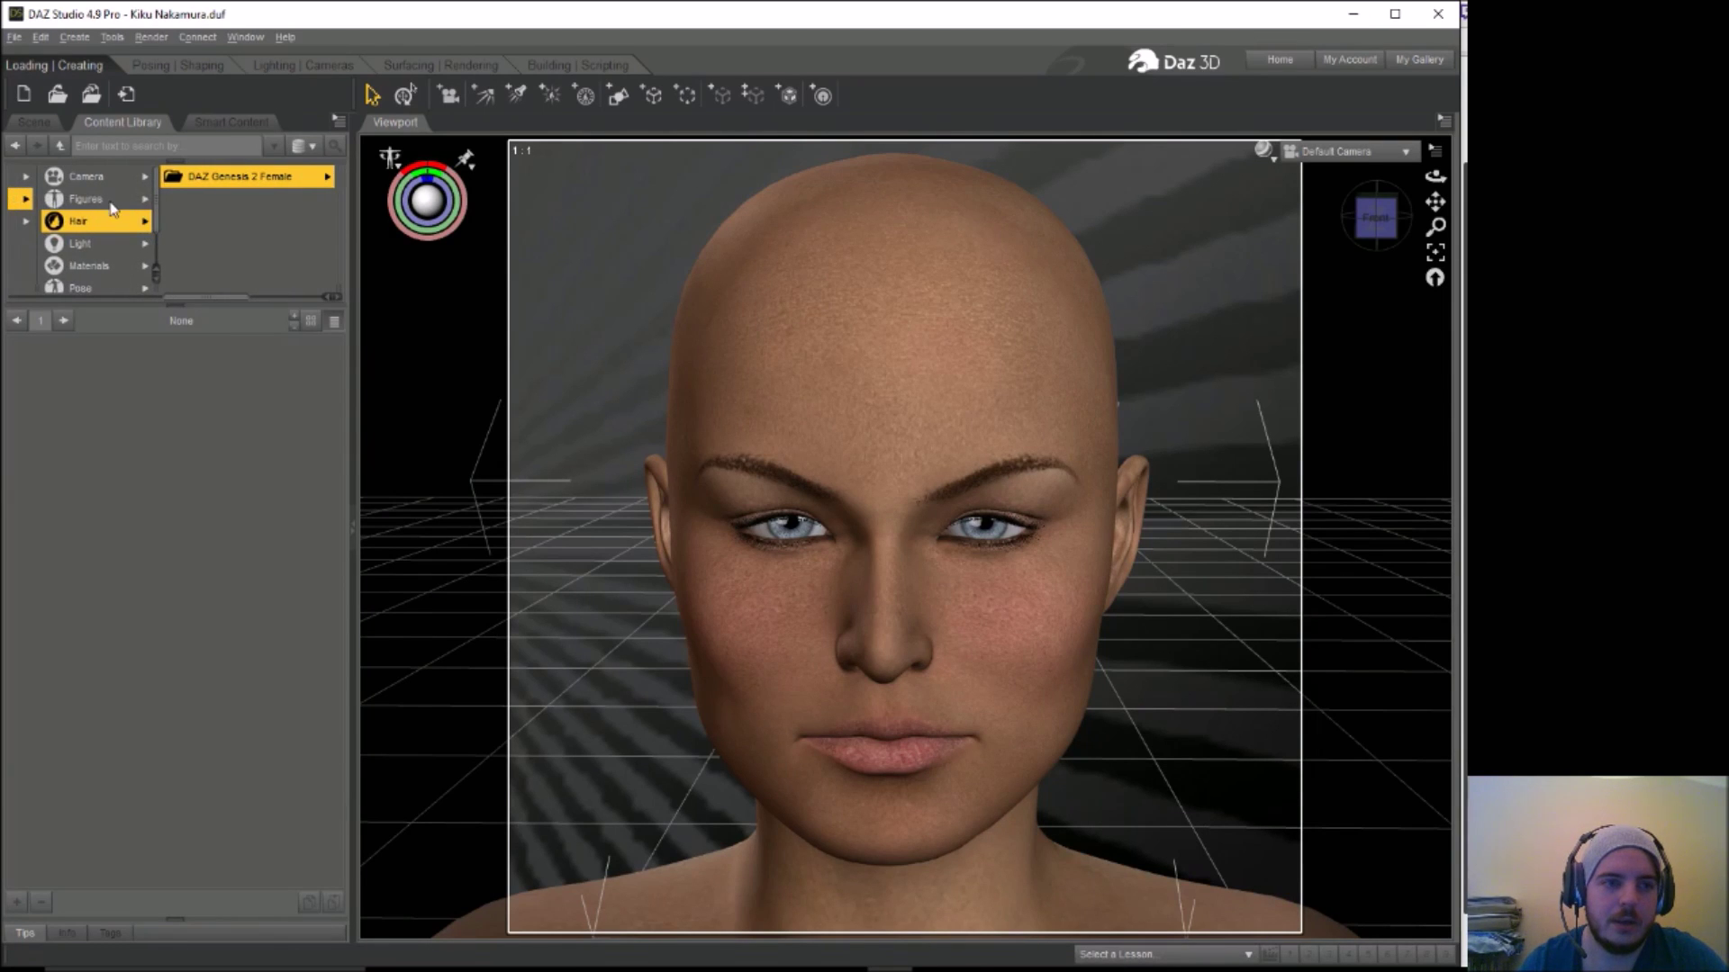
Browse the DAZ Hair figures in My DAZ 3D Library and load SallyMae Hair.cr2 onto the character
click(110, 201)
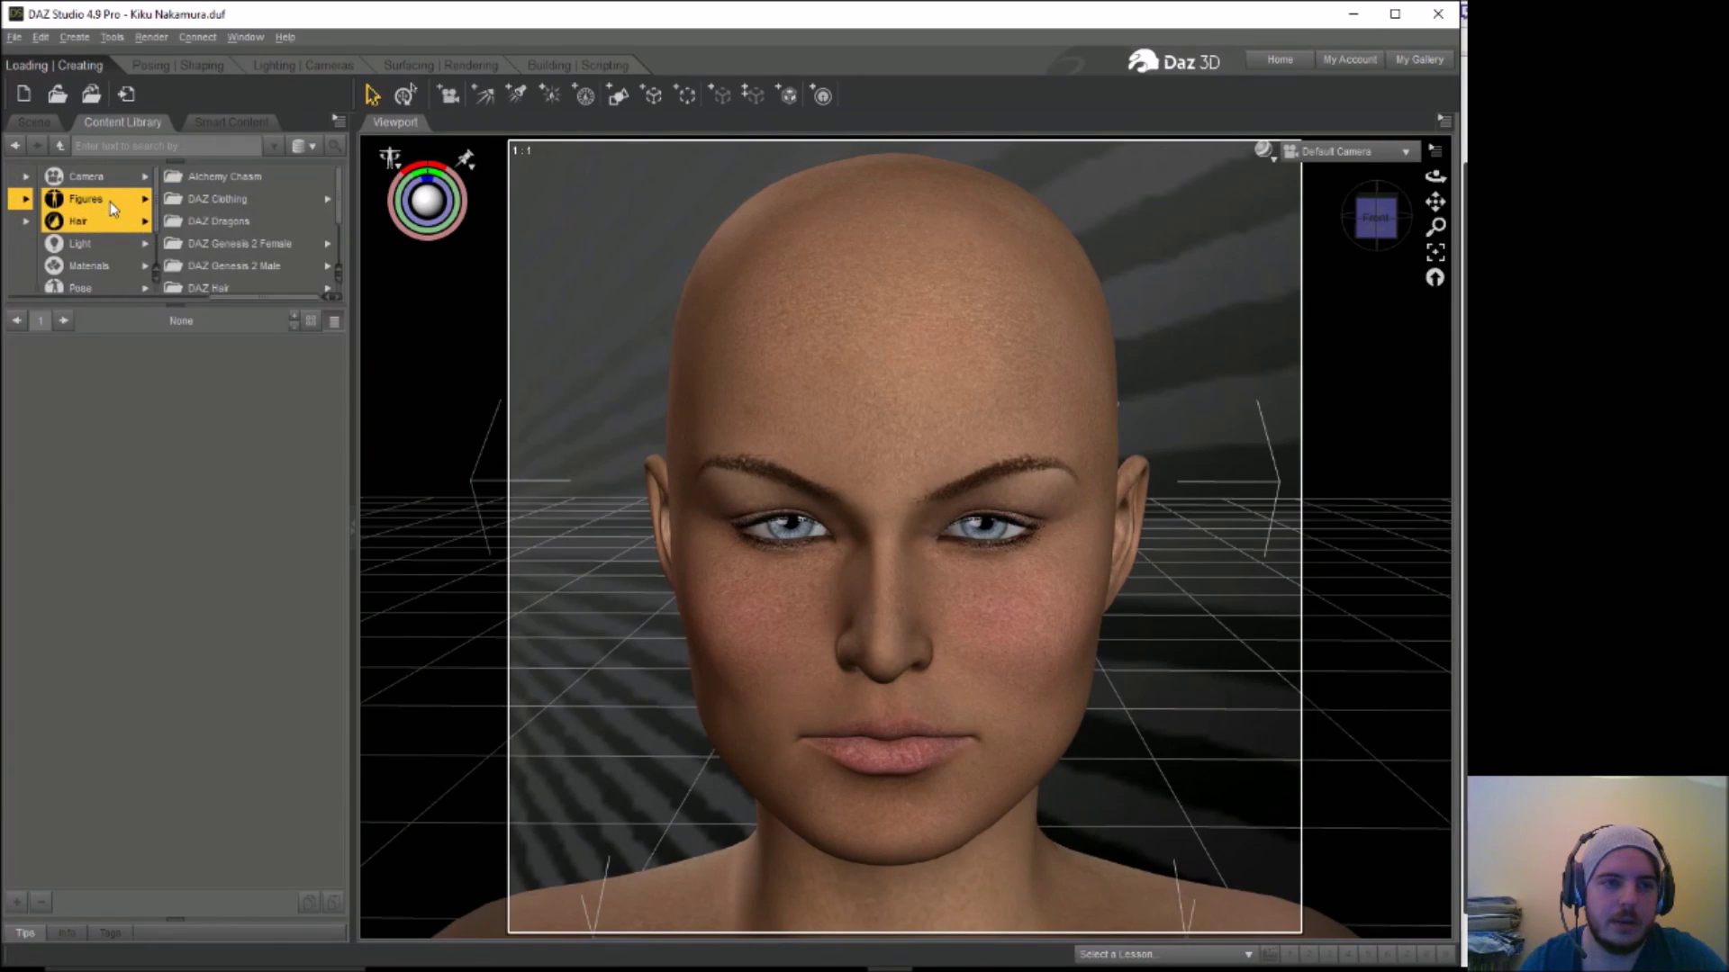
click(219, 286)
click(241, 242)
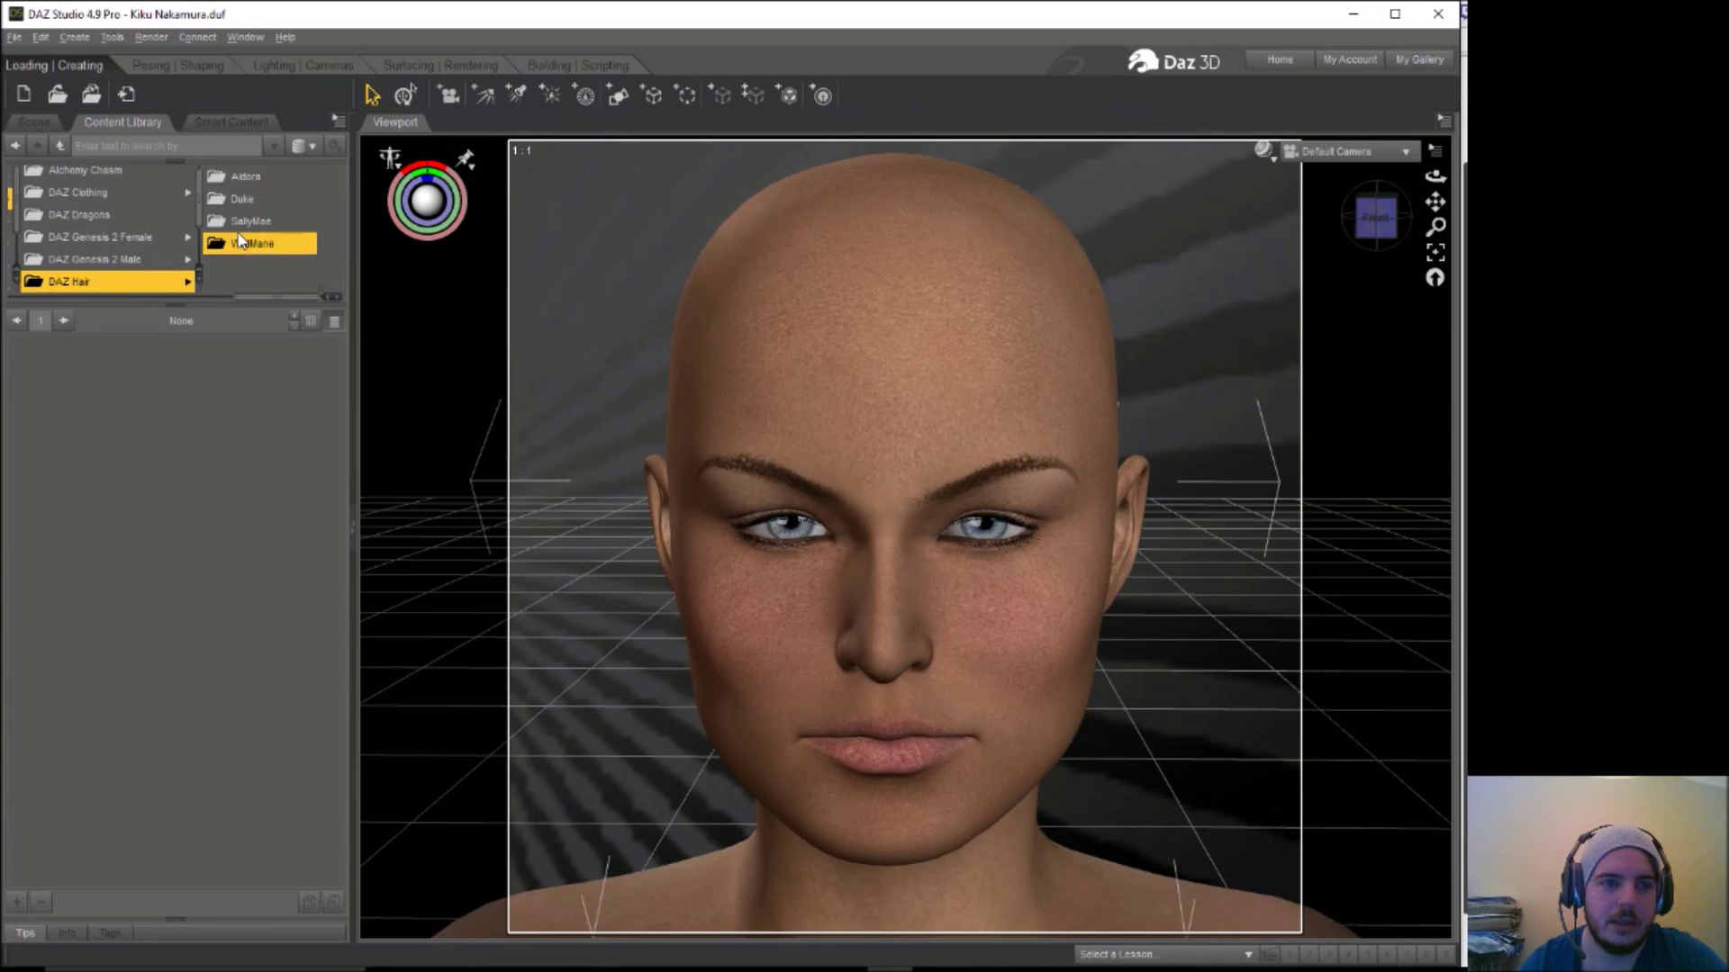
click(243, 224)
click(241, 205)
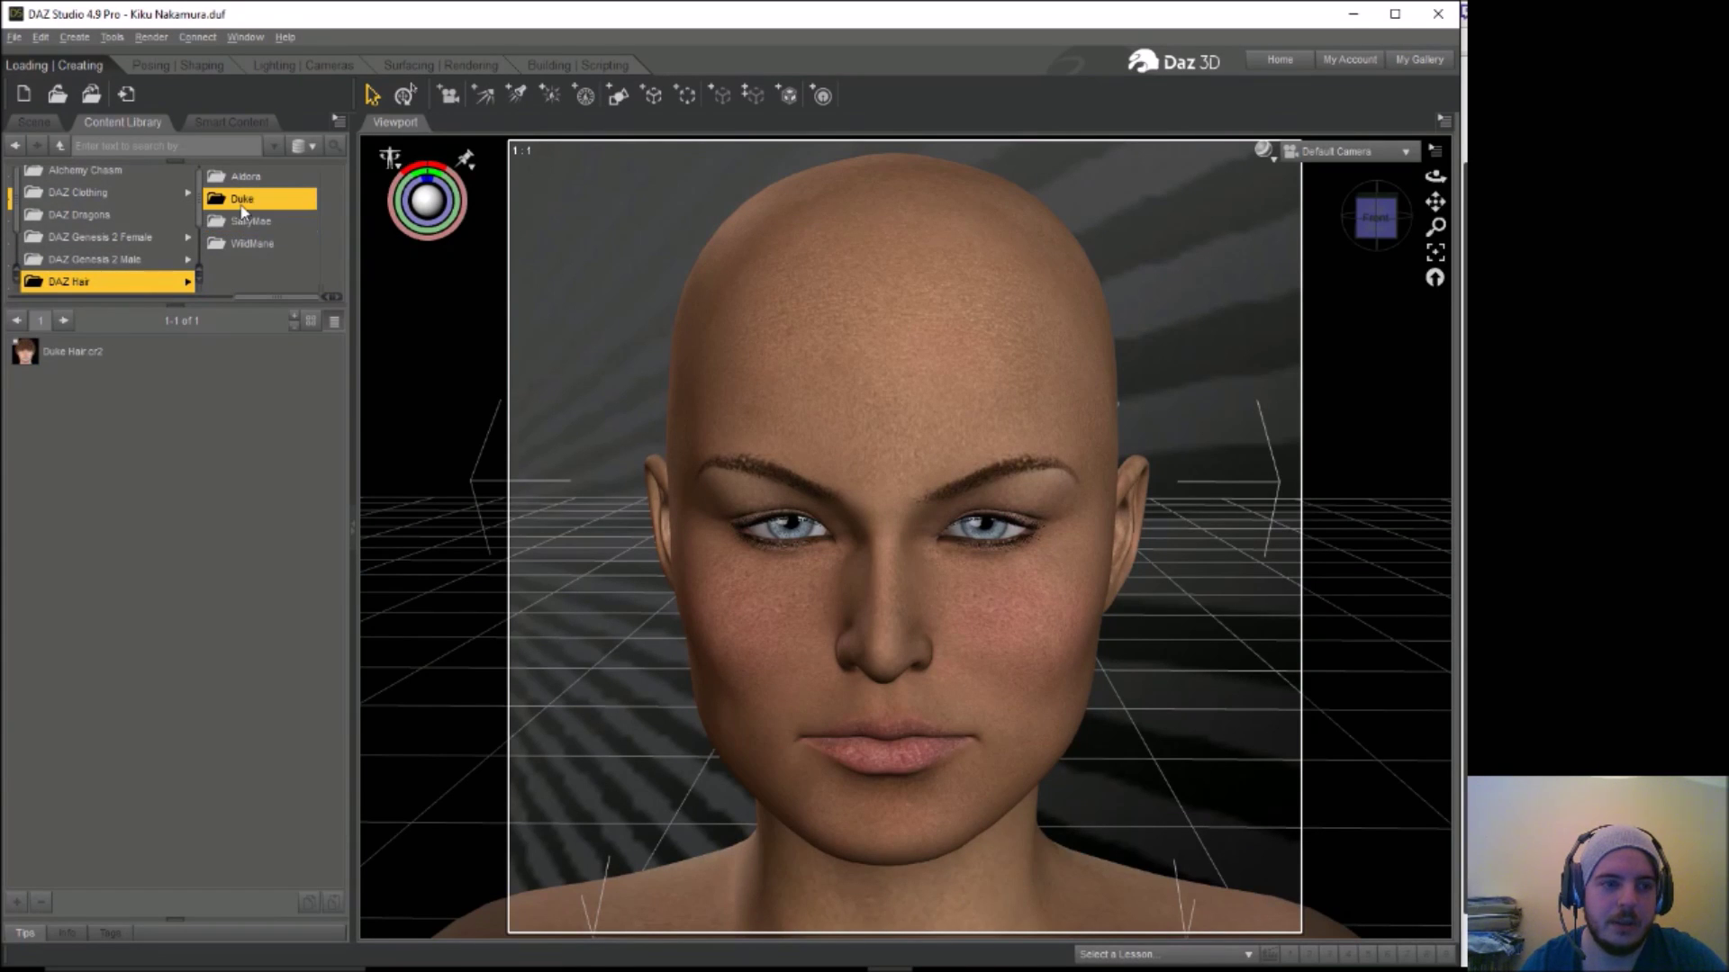
click(243, 223)
drag(63, 354, 578, 218)
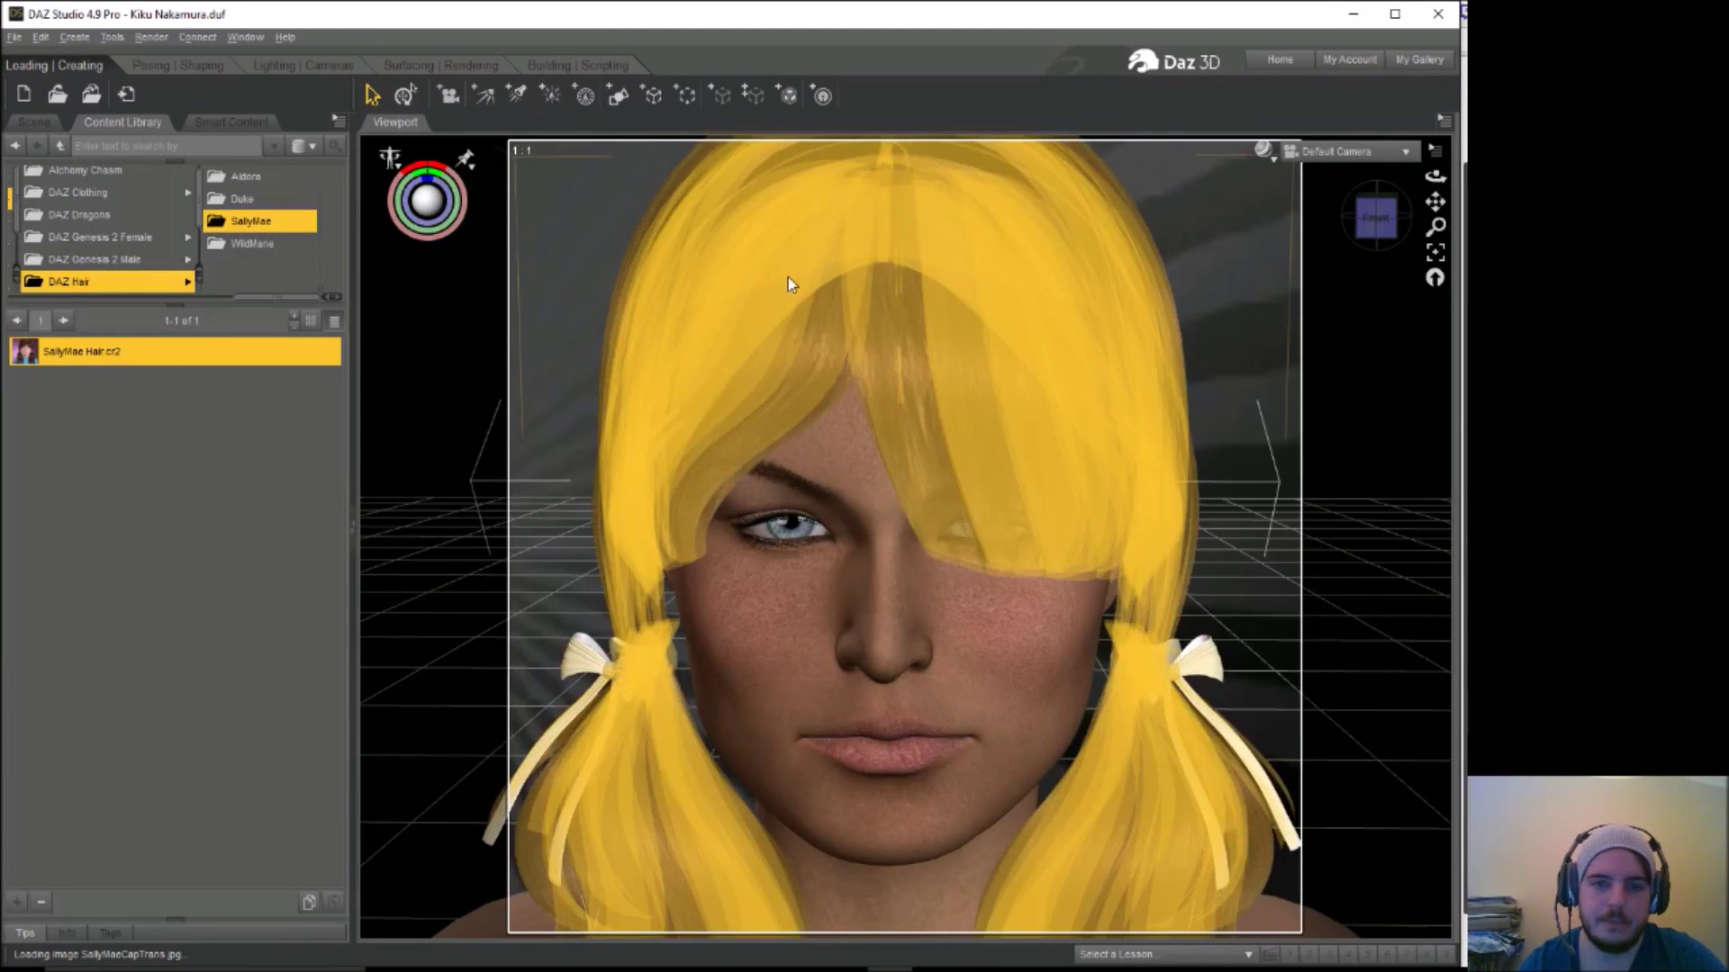
click(787, 275)
Reposition the SallyMae hair on the head by setting its Y Translate to -0.71 and Z Translate to 0.36
click(200, 64)
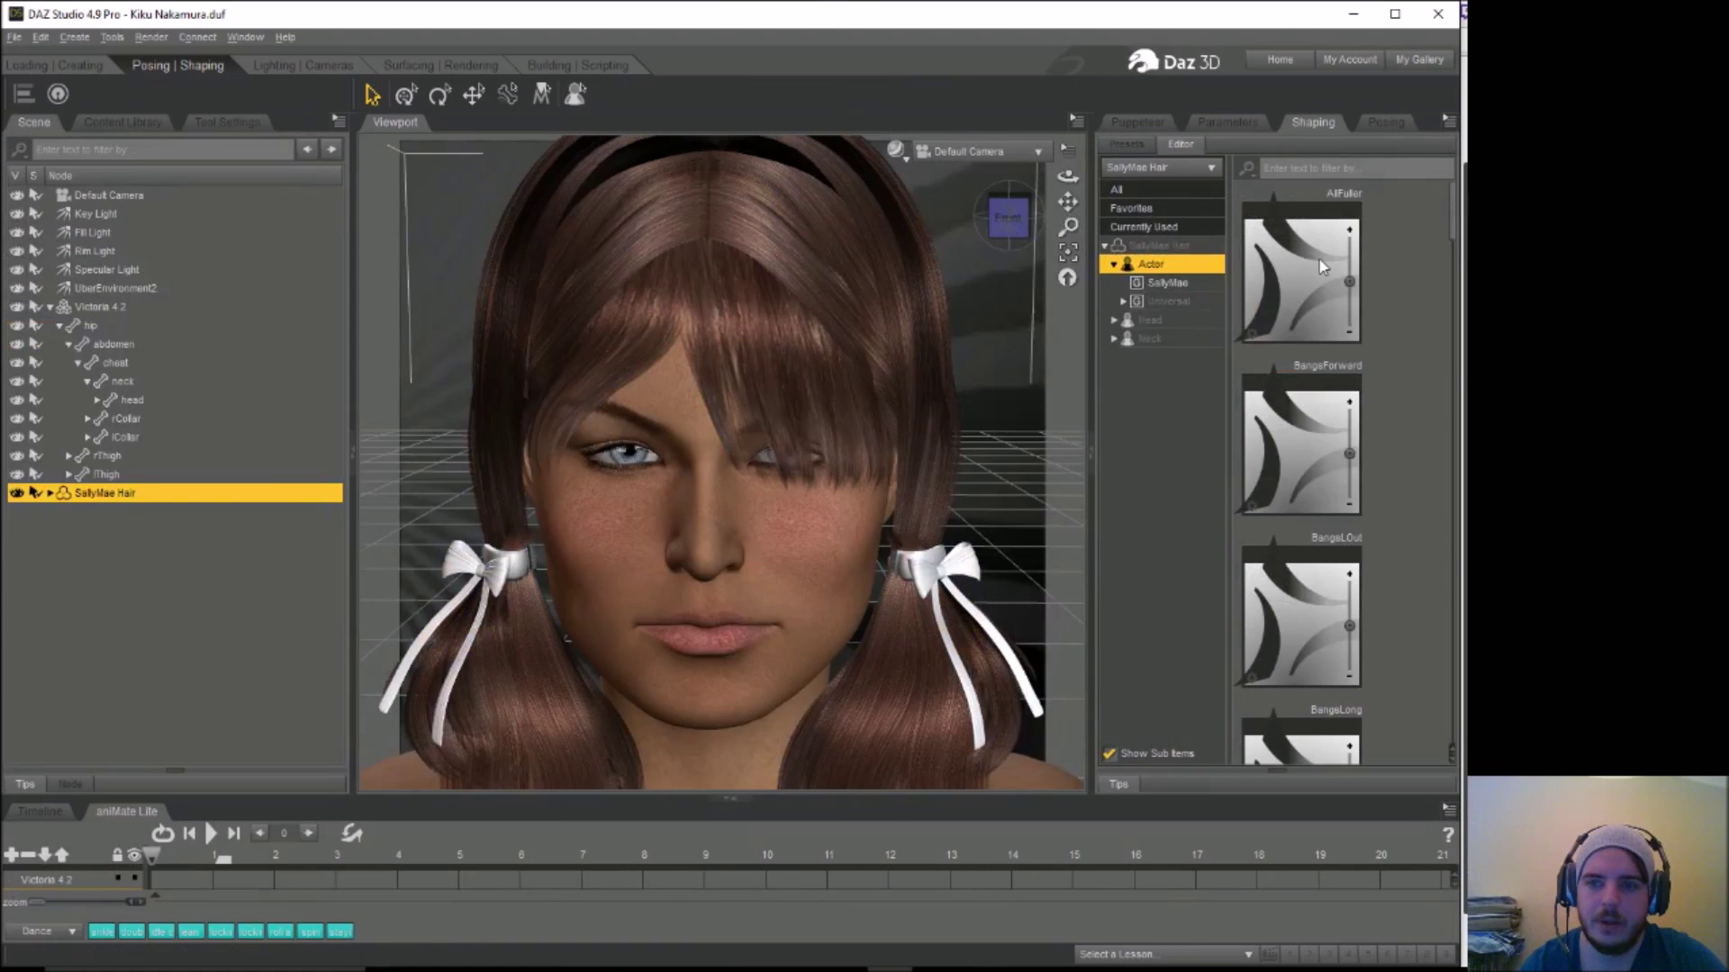
click(1320, 268)
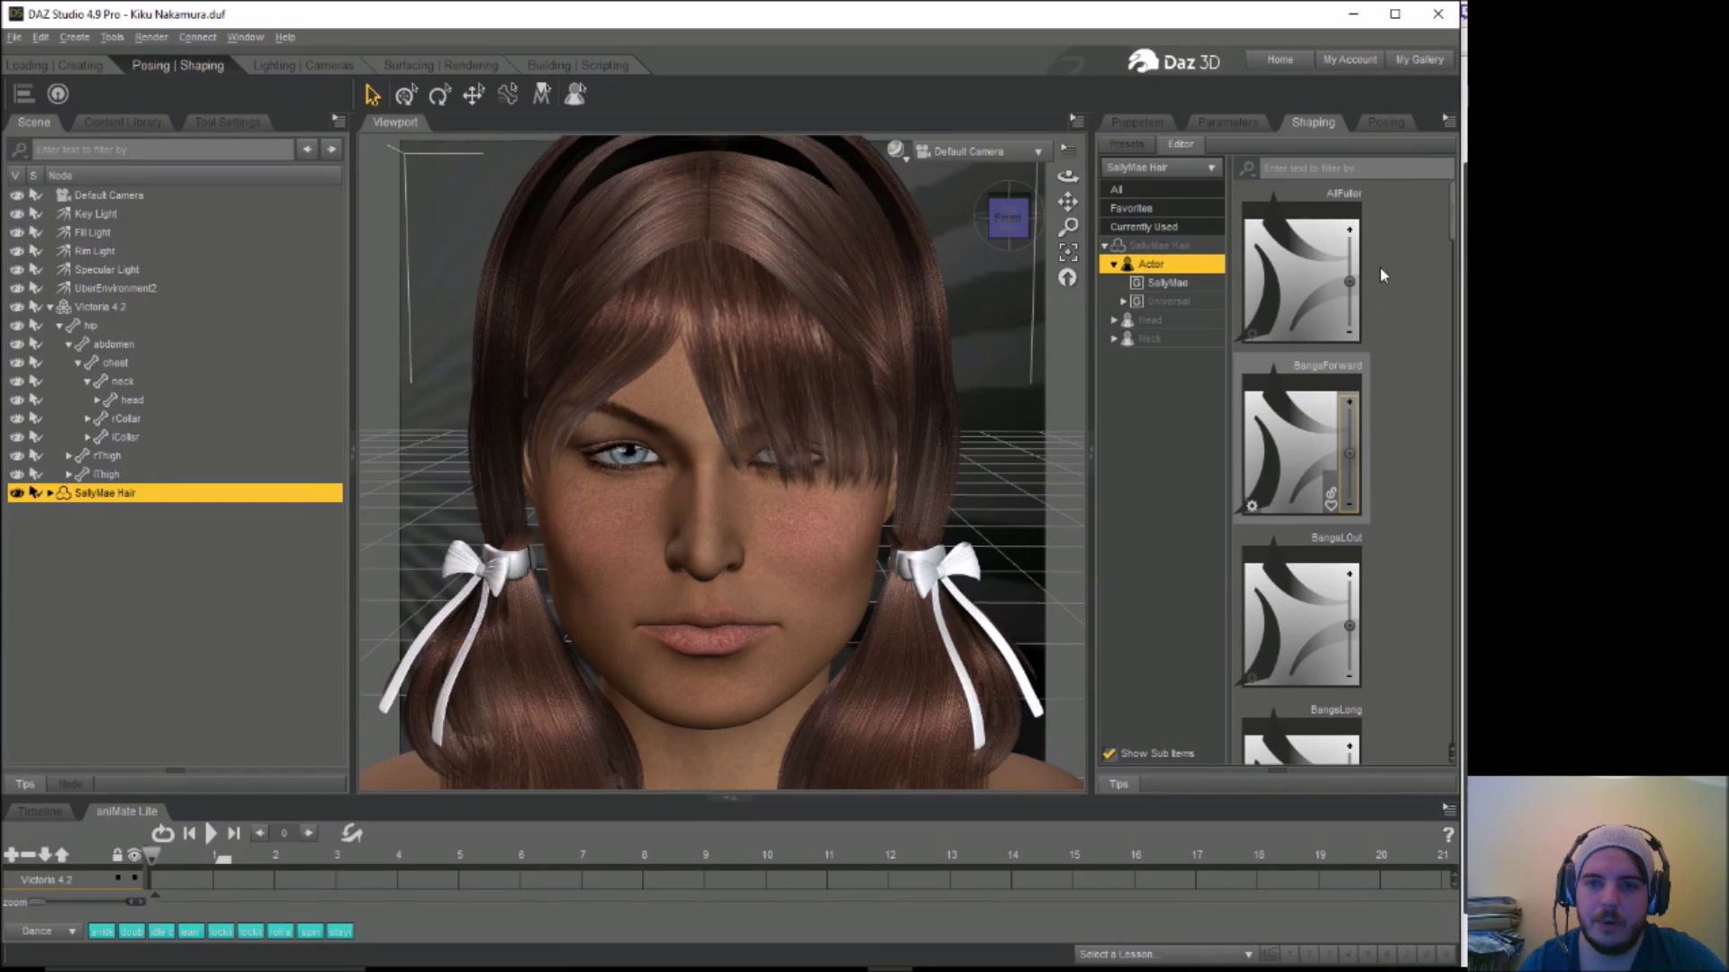
click(1377, 123)
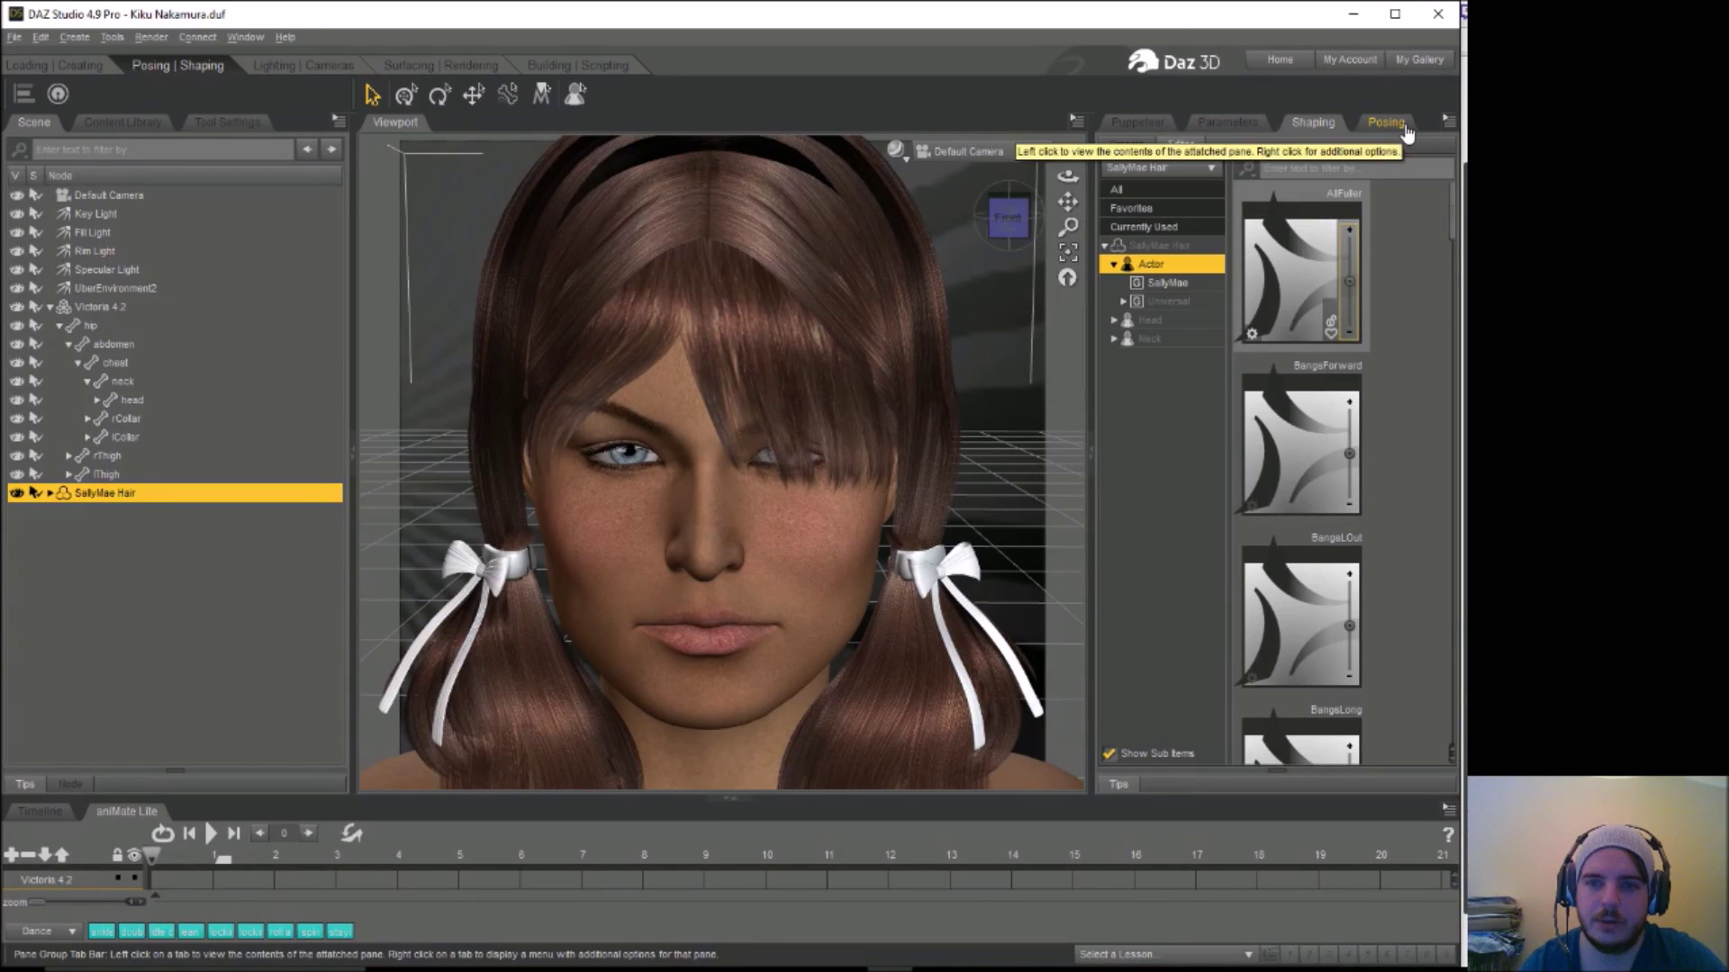
click(1200, 302)
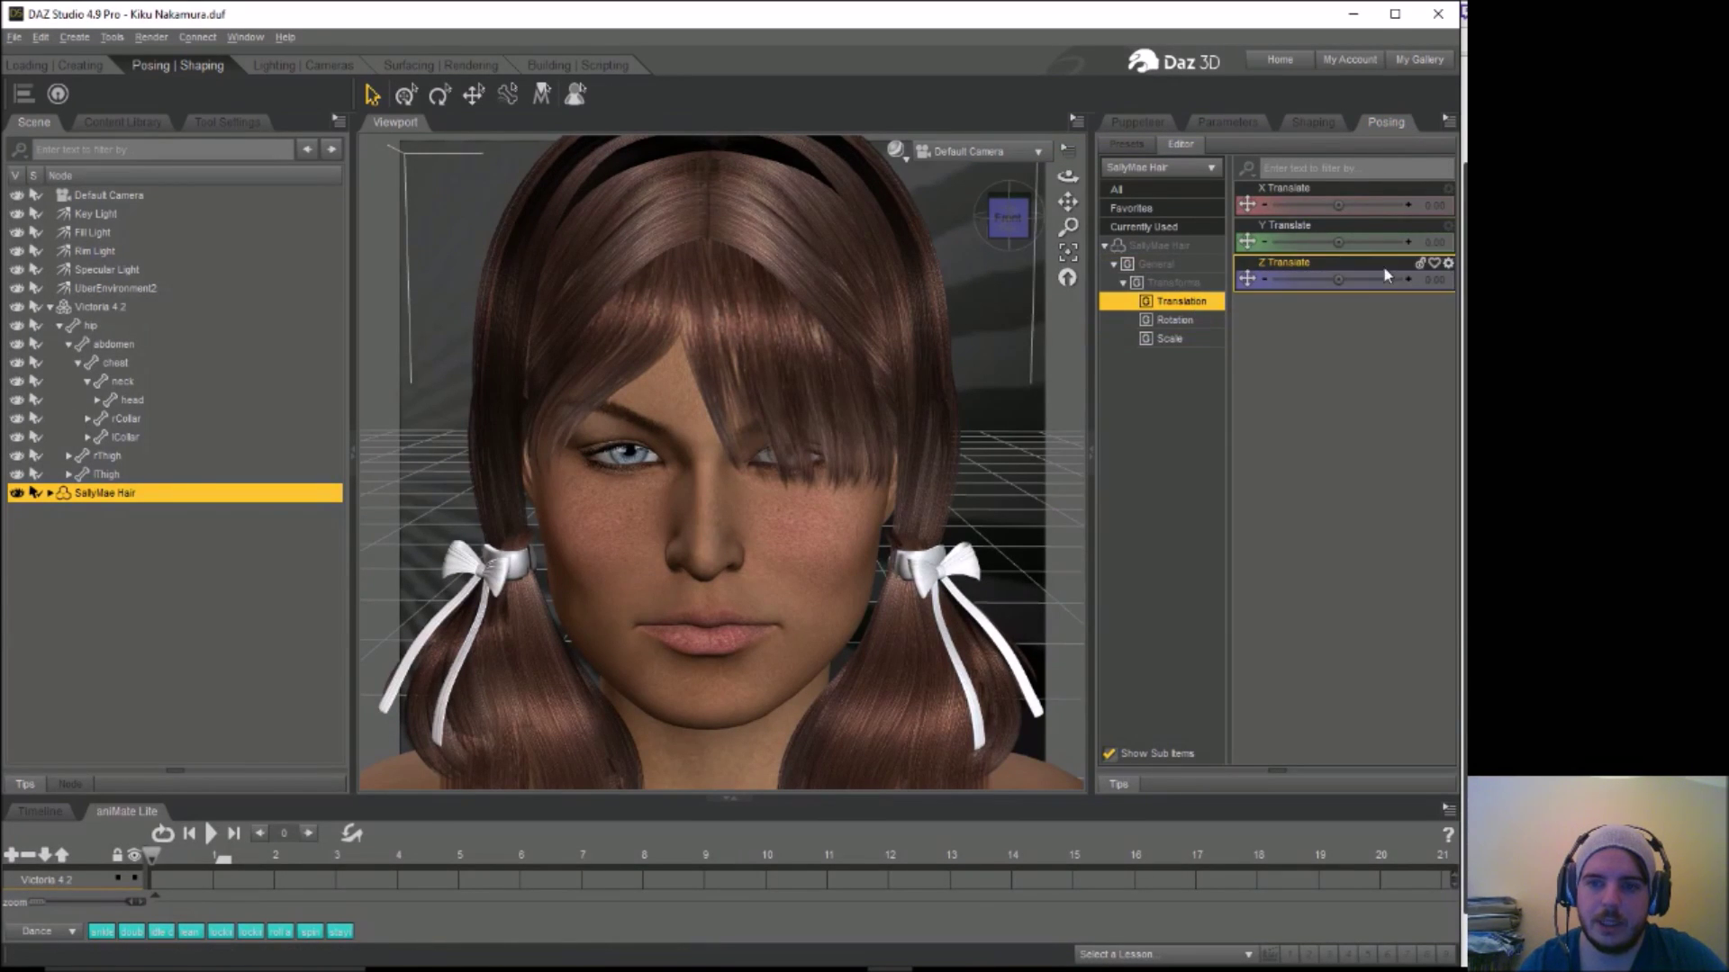
mouse_move(1338, 241)
mouse_down()
mouse_move(1320, 242)
mouse_move(1335, 241)
mouse_up()
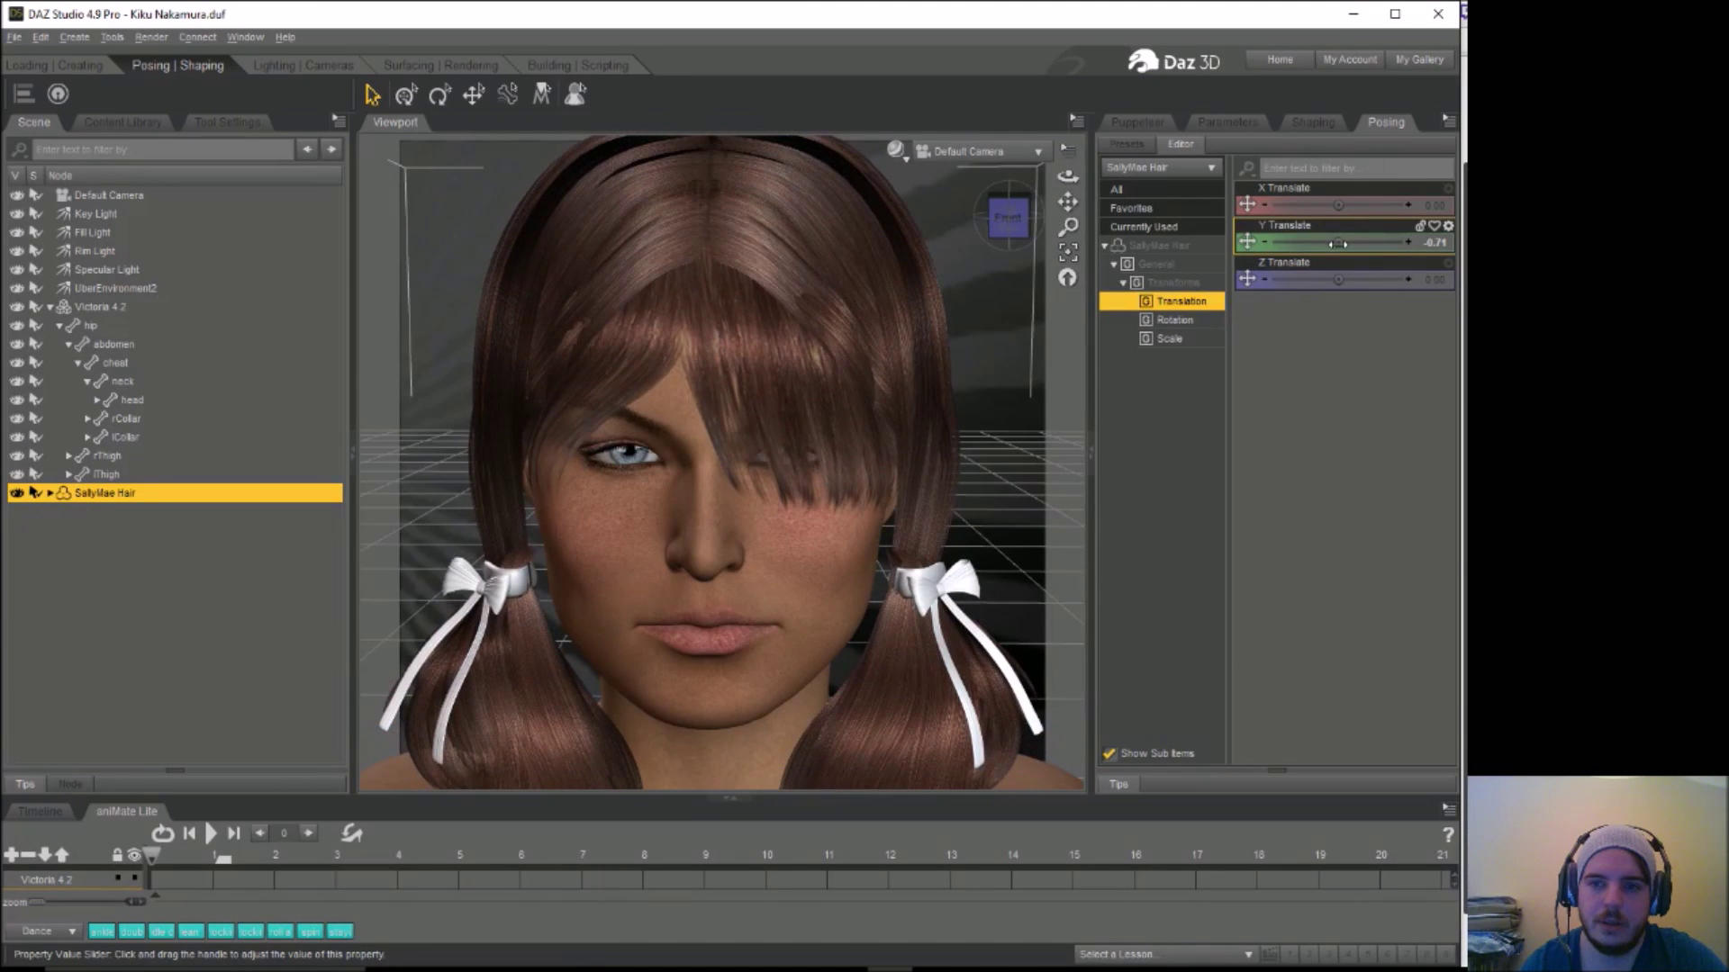
drag(1338, 279, 1342, 279)
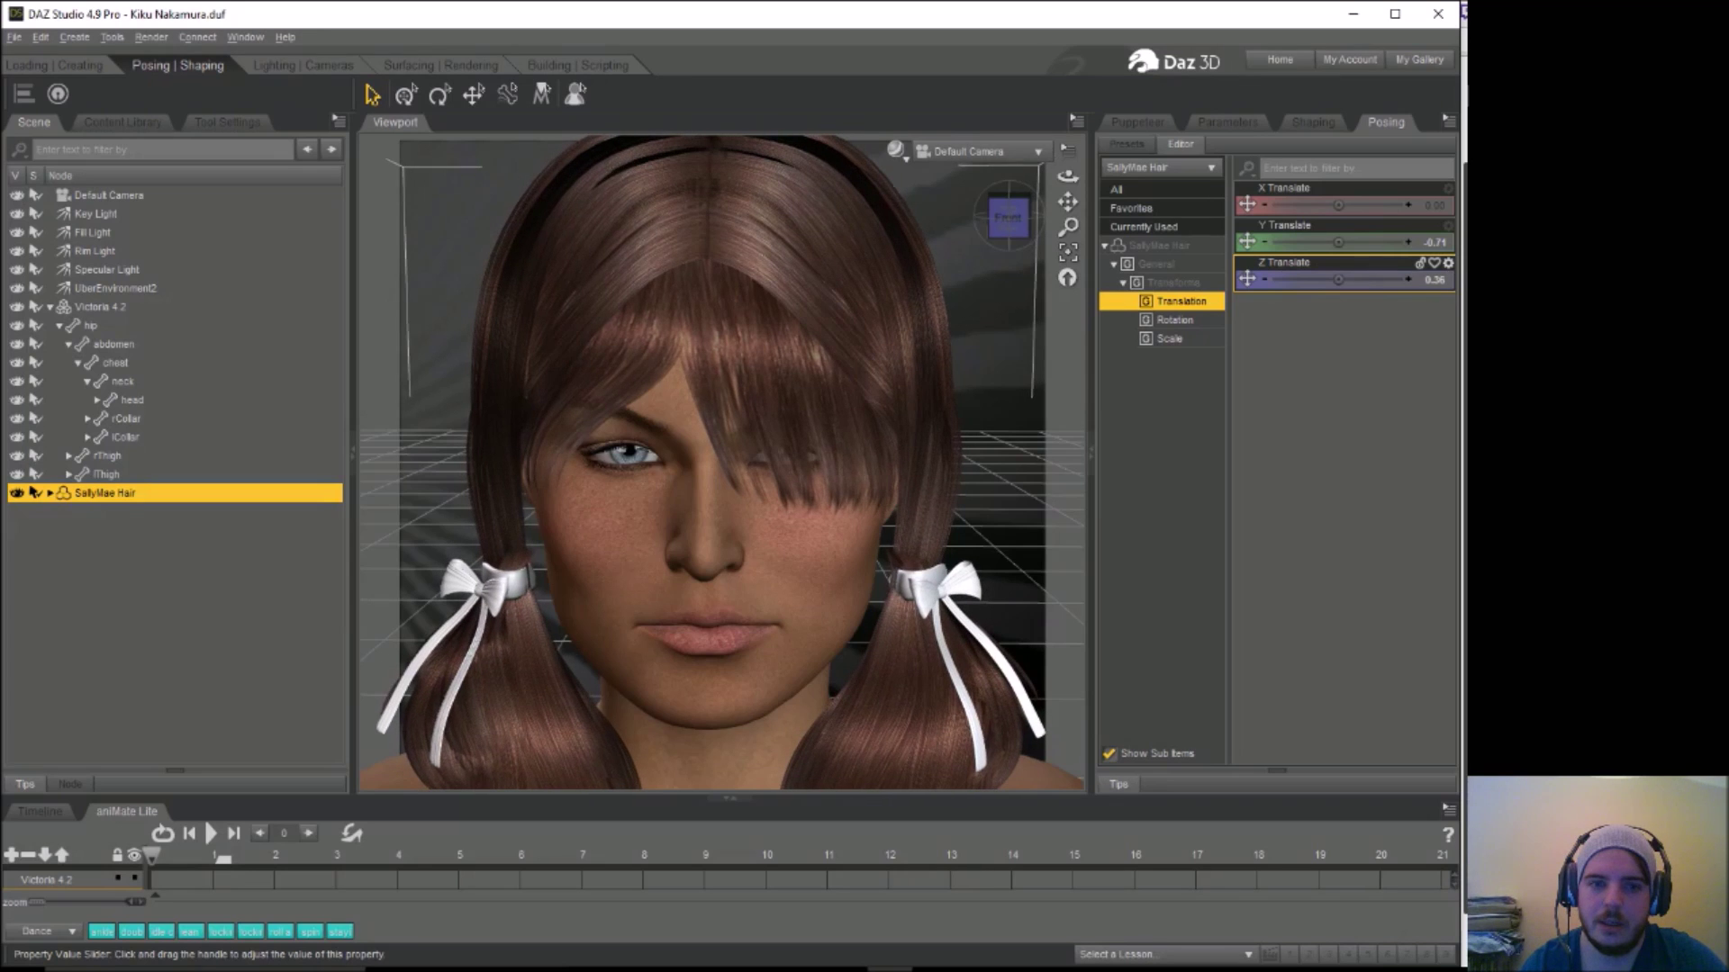
mouse_move(1338, 279)
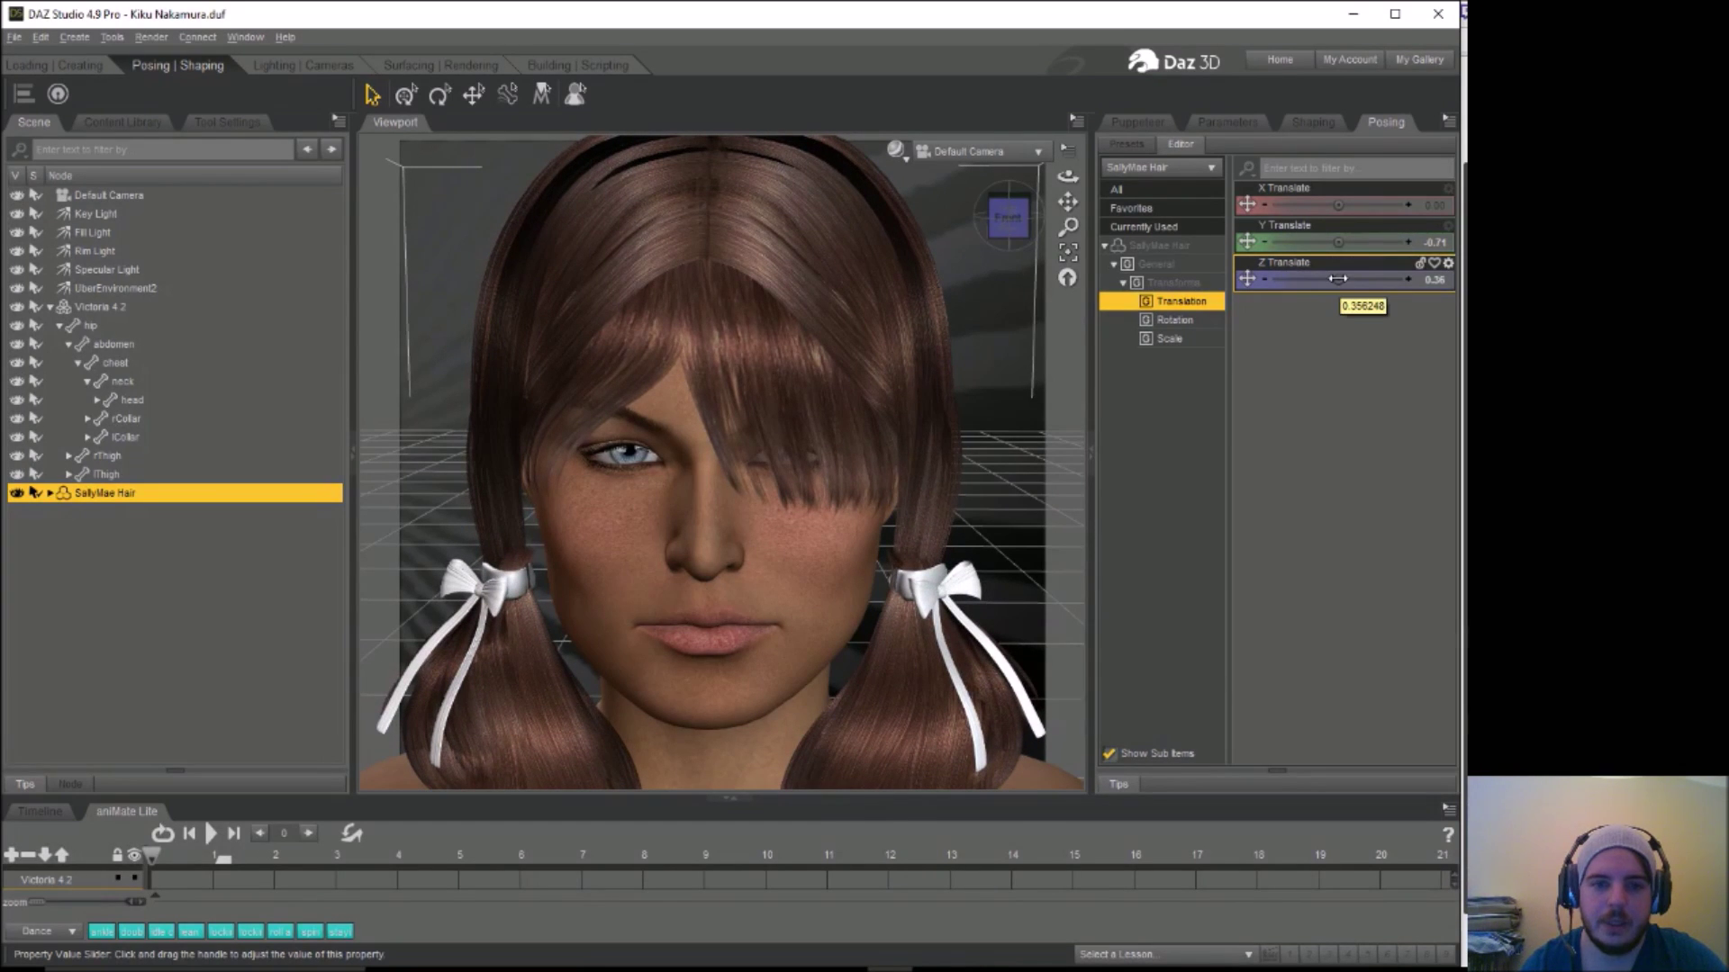
drag(1068, 176, 1077, 179)
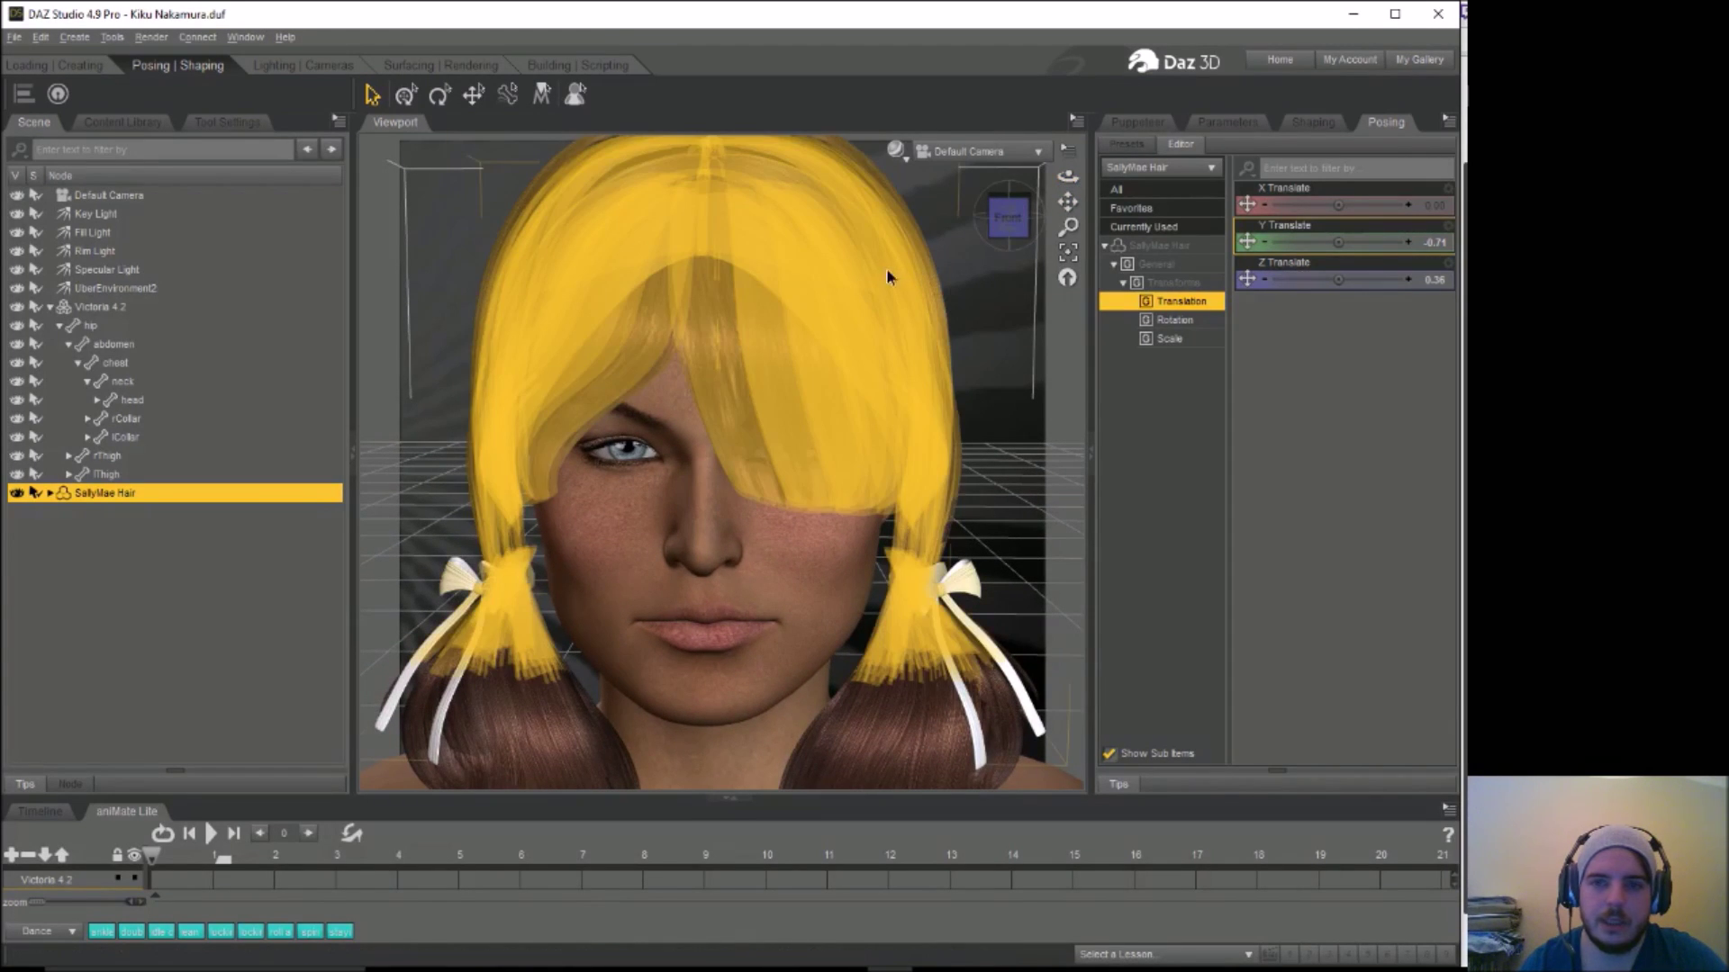
Shorten and adjust the SallyMae hair's bangs by setting BangsLong to -86.5% and BangsLOut to -14.6%
click(886, 267)
click(1338, 131)
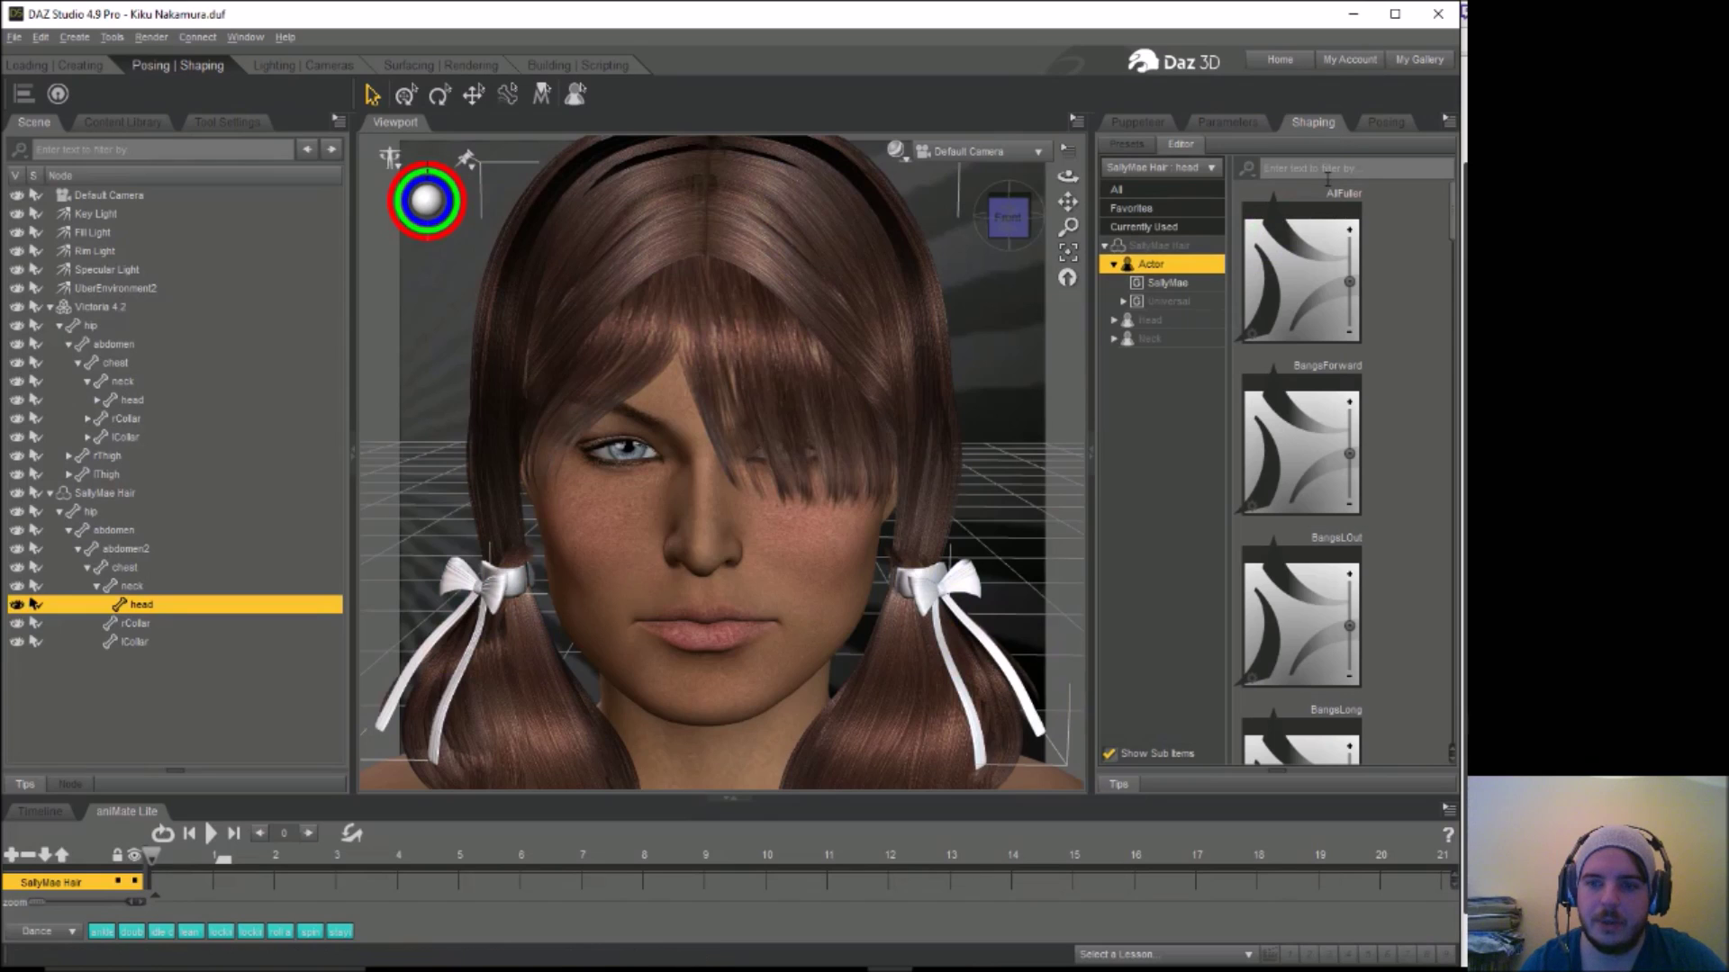
scroll(1453, 240, down, 4)
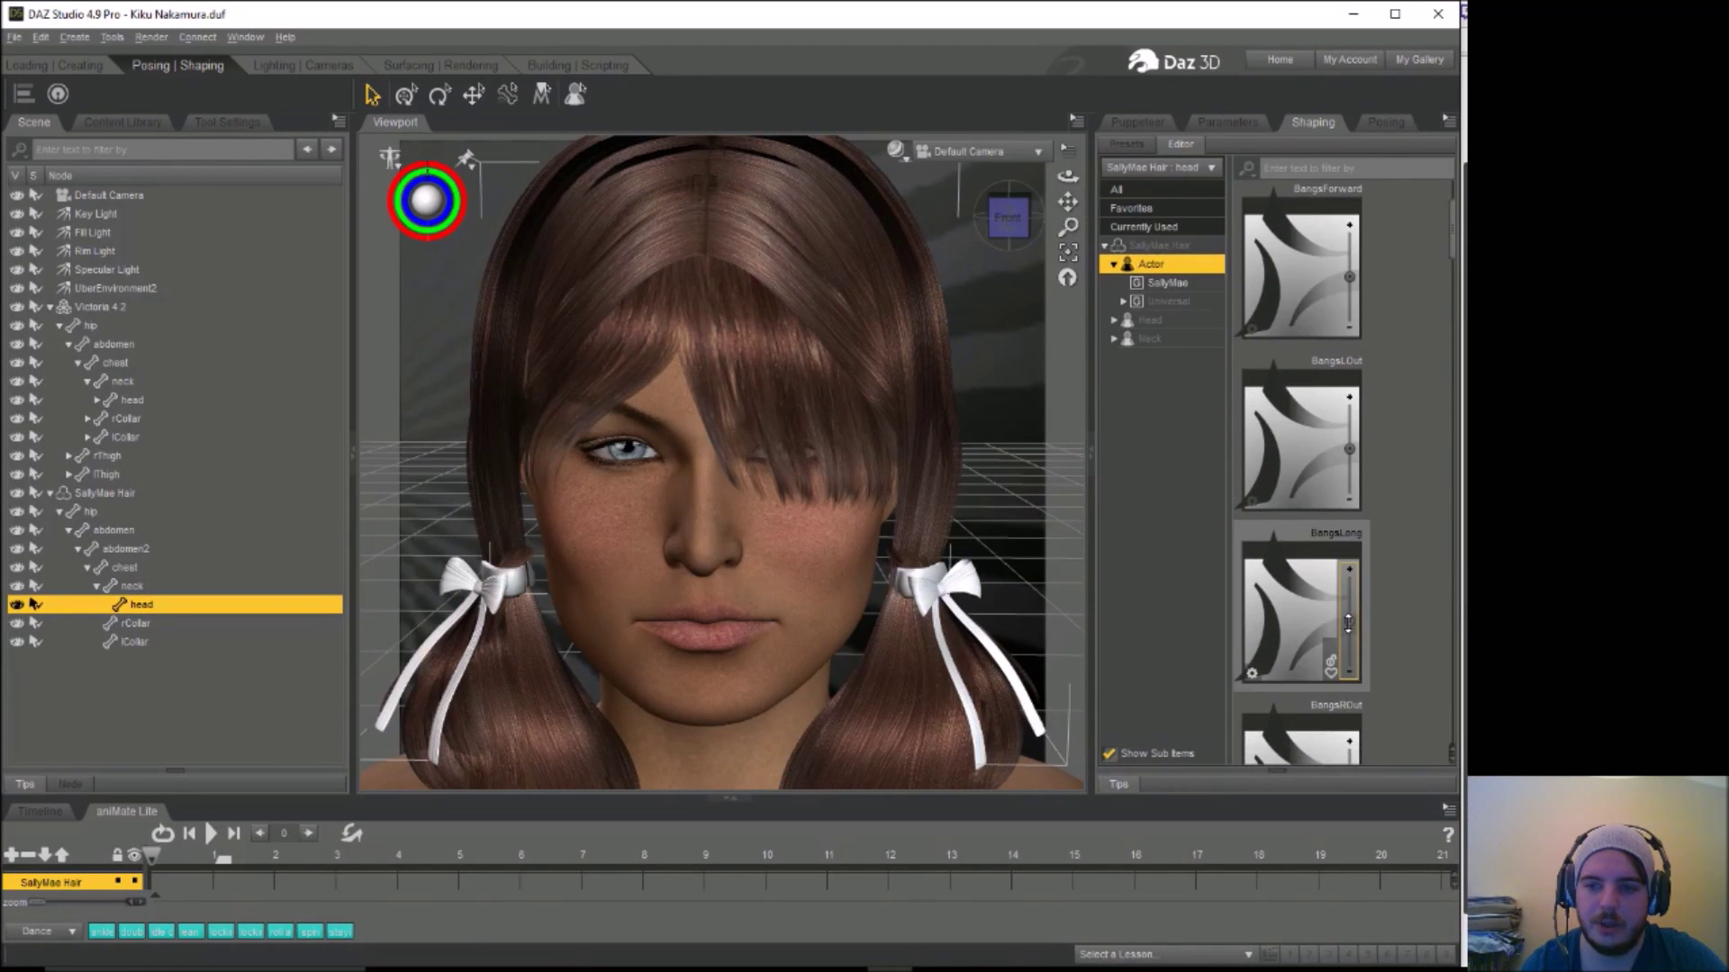
drag(1354, 619, 1350, 660)
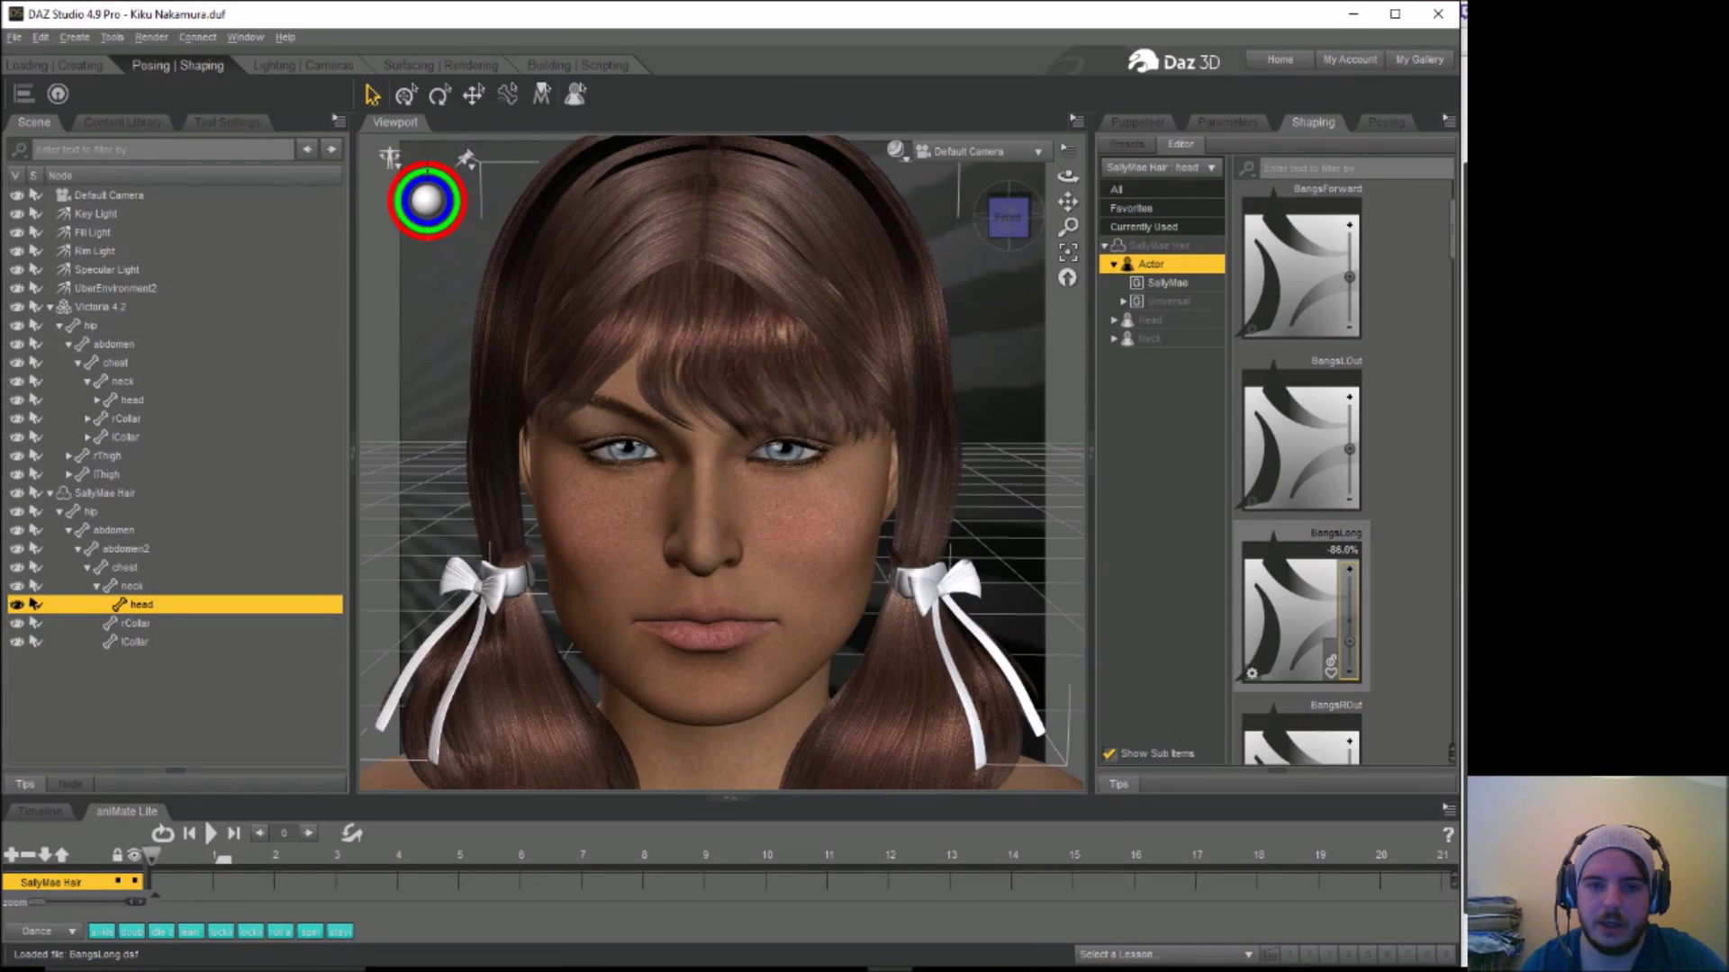
drag(1350, 431, 1350, 462)
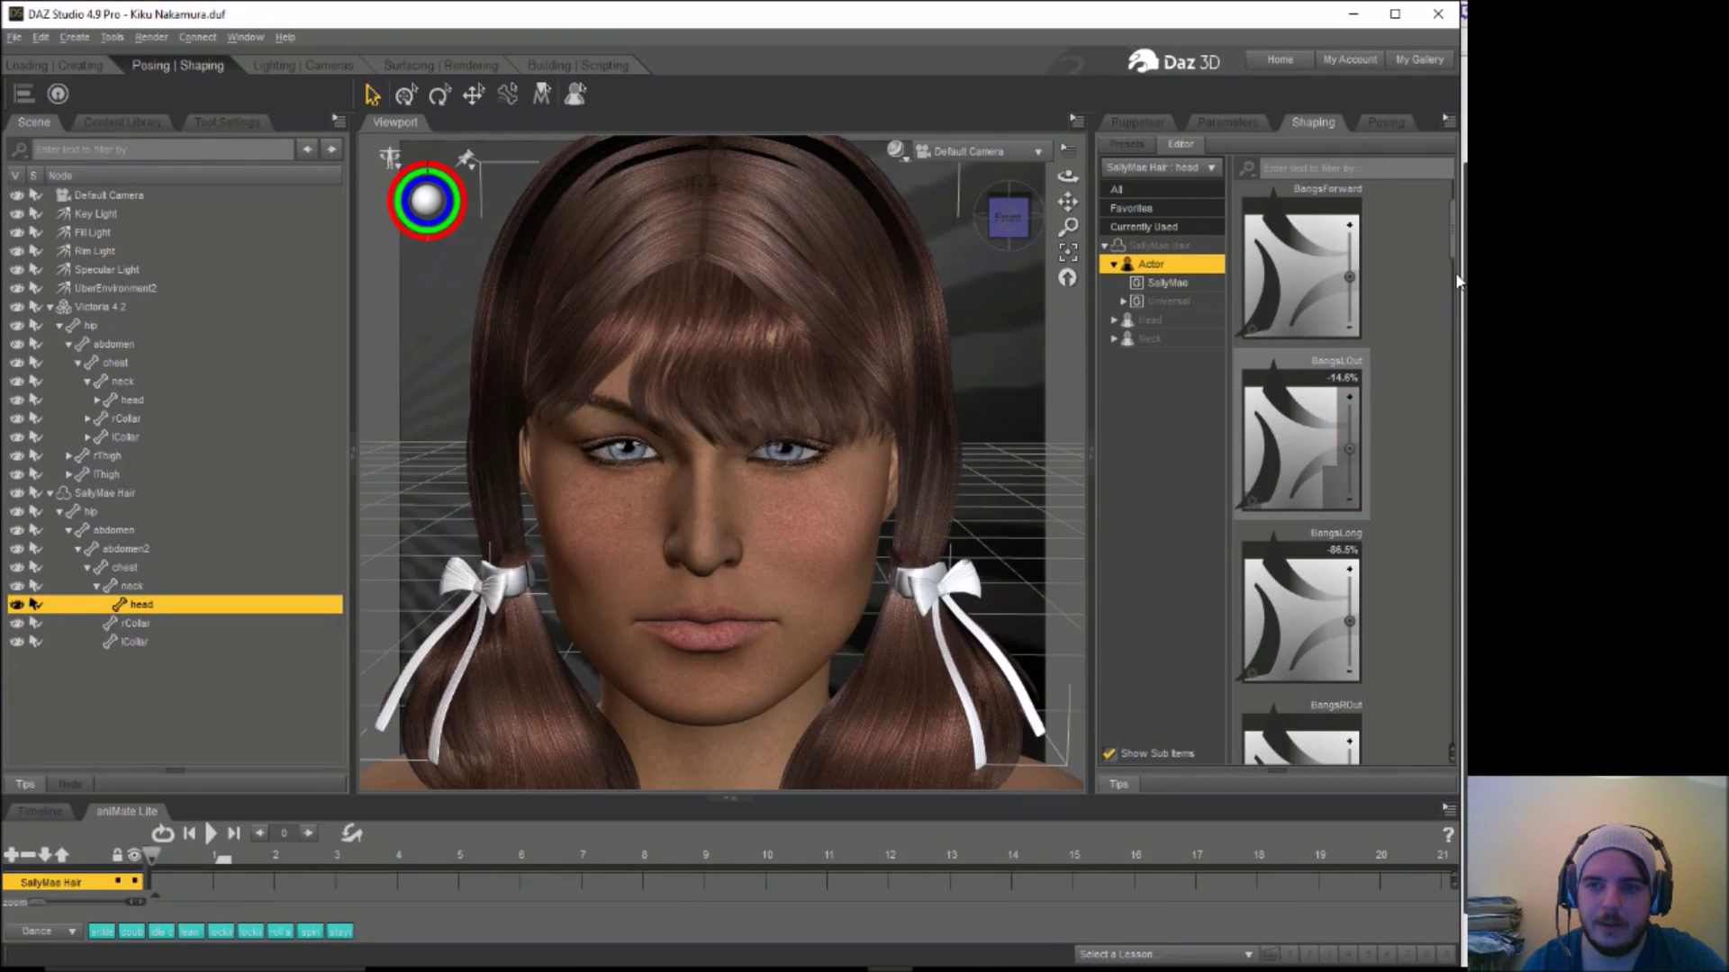
Enlarge the ribbons on the pigtails by setting the hair's BowsBigger morph to 78.6%
drag(1450, 261, 1447, 320)
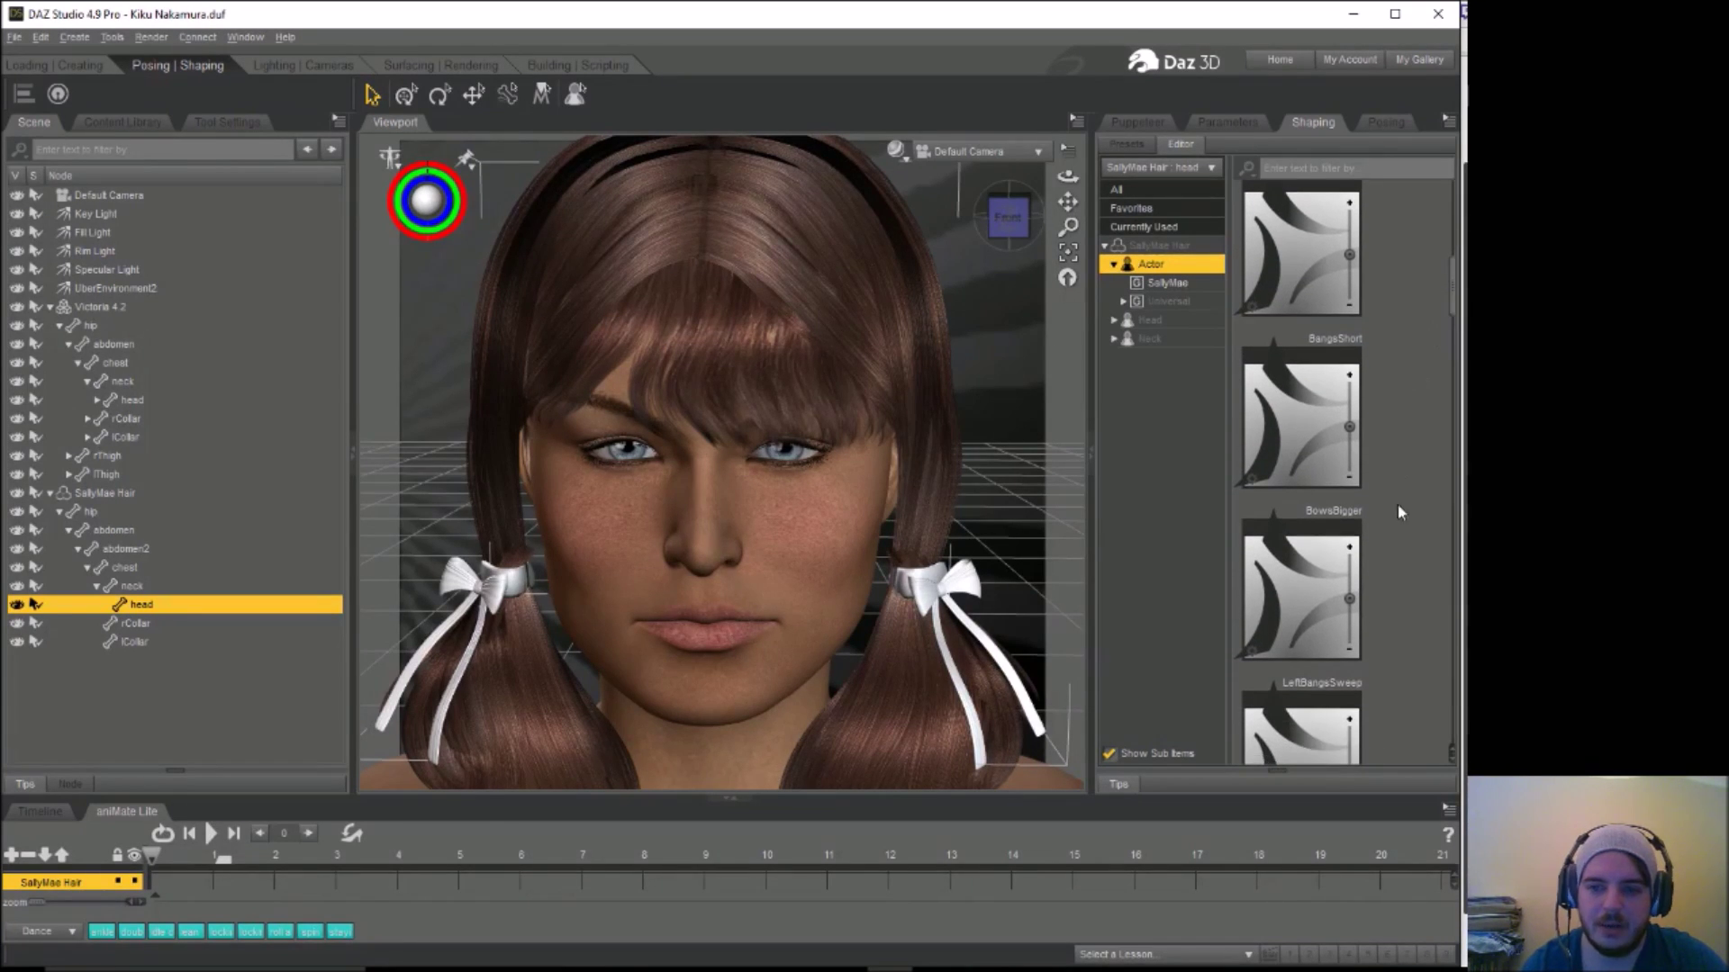
drag(1348, 597, 1348, 568)
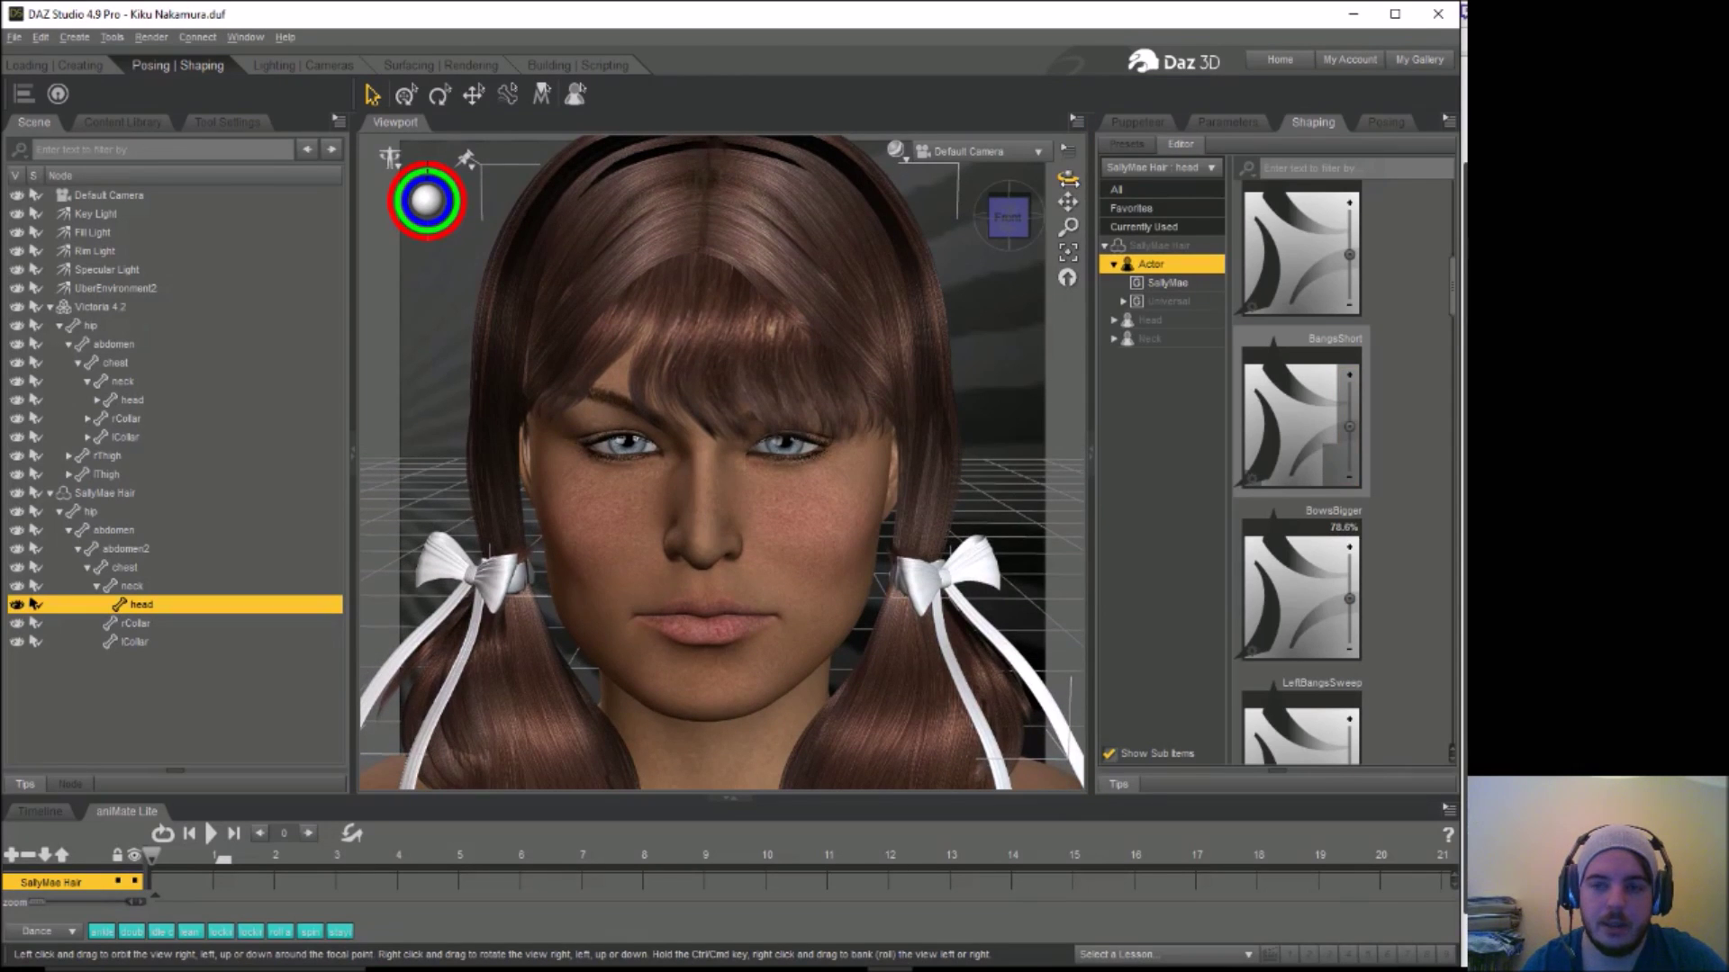
drag(1456, 297, 1445, 342)
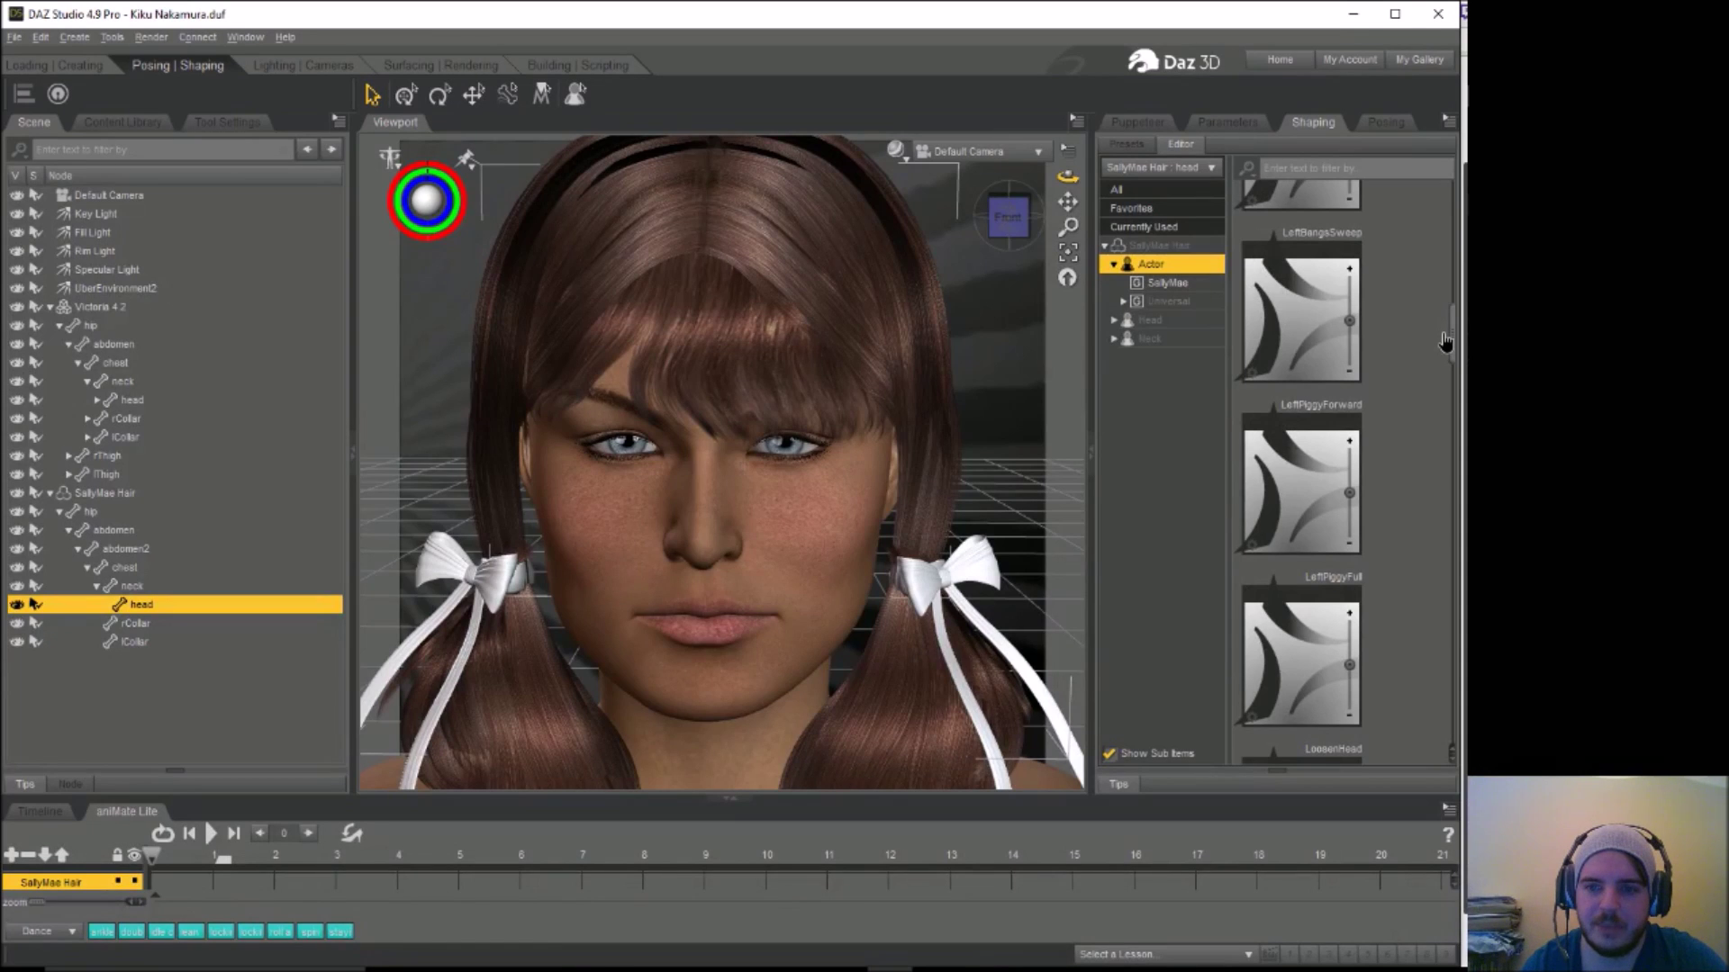
drag(1445, 342, 1438, 200)
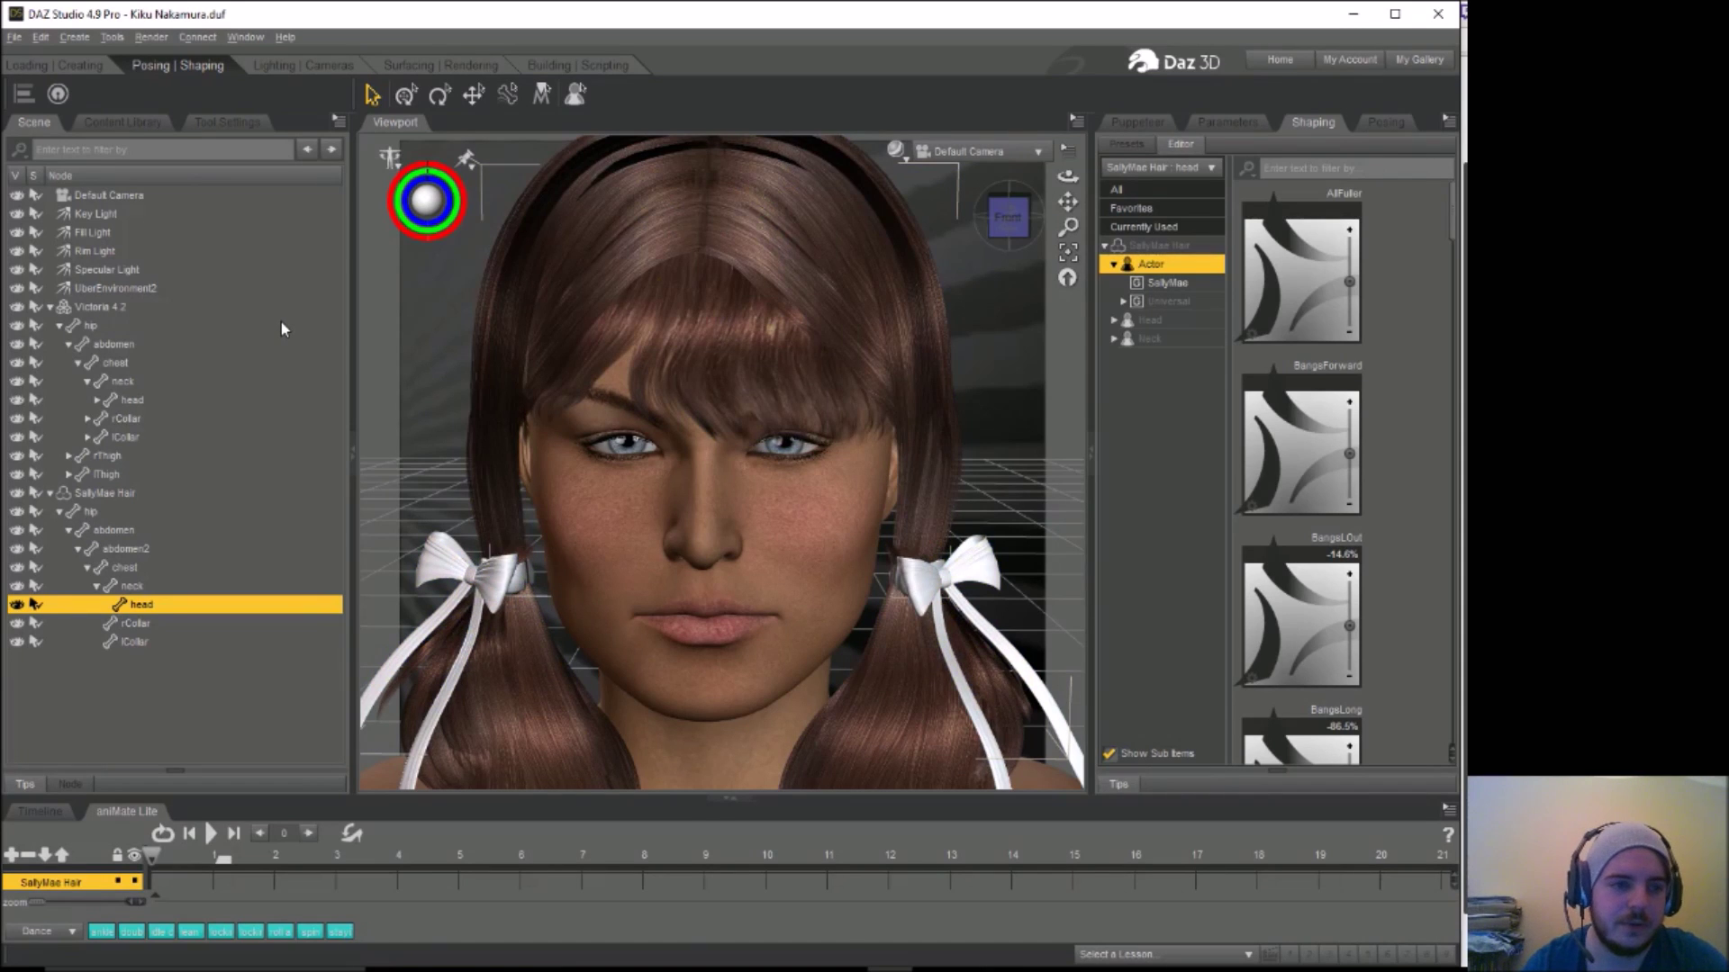
Find the SallyMaeHair material presets among the Poser-format Pose content of My DAZ 3D Library
click(79, 67)
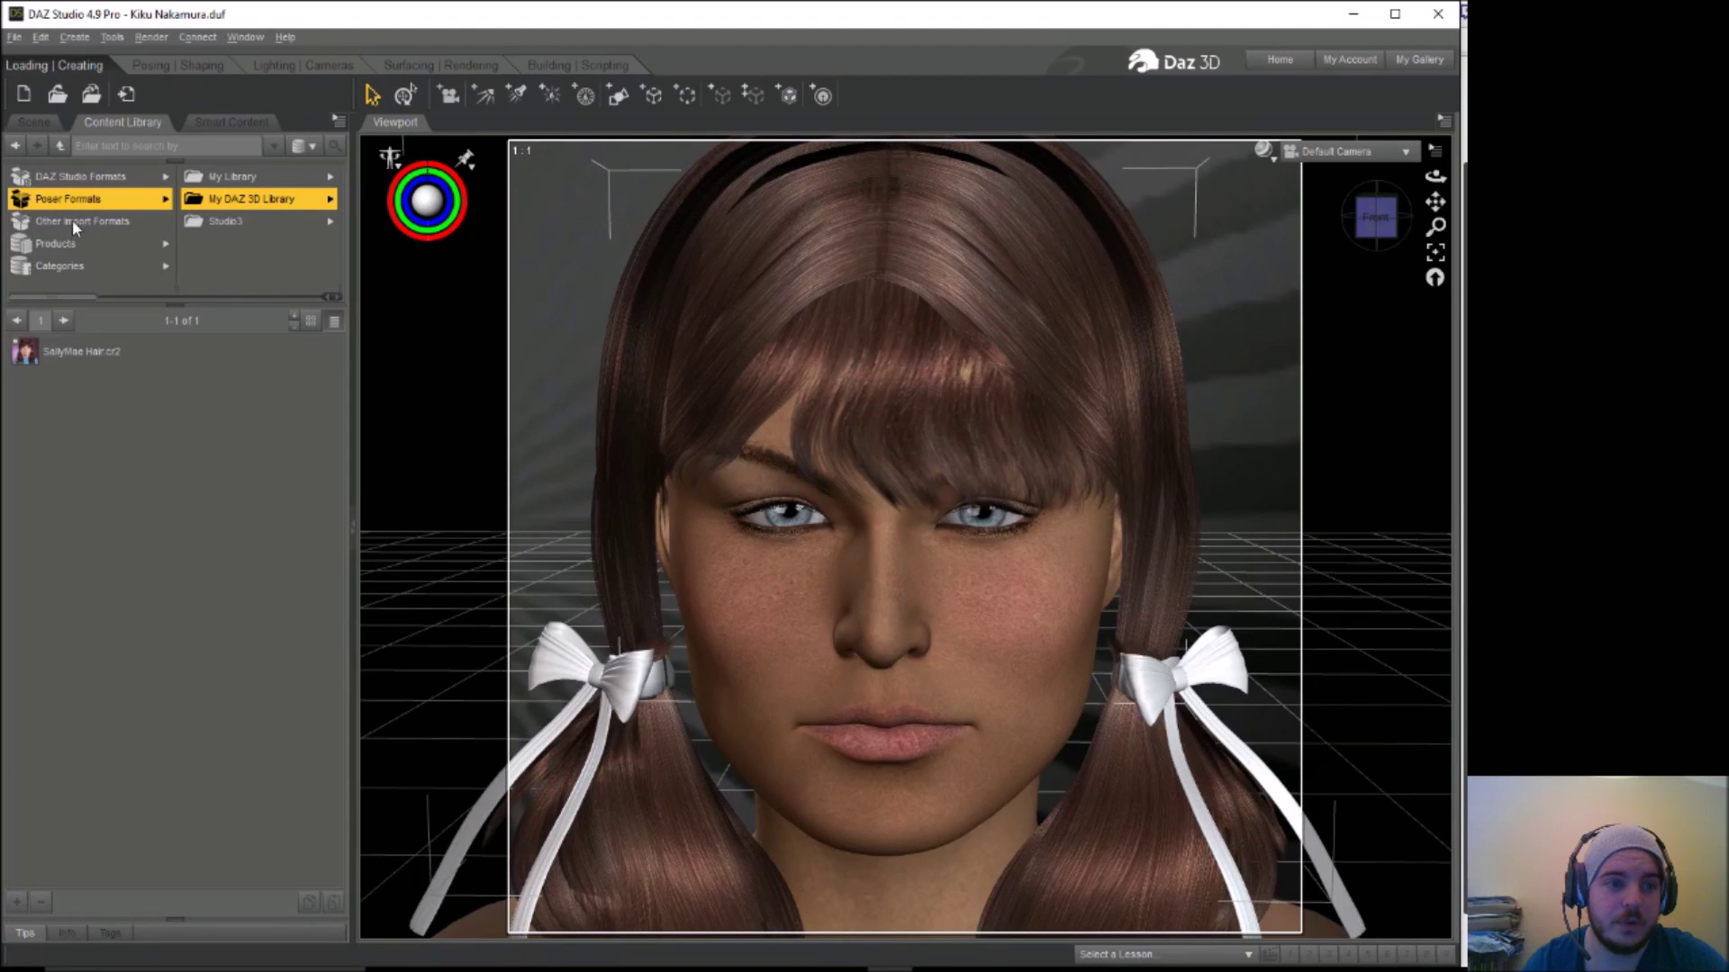
click(228, 199)
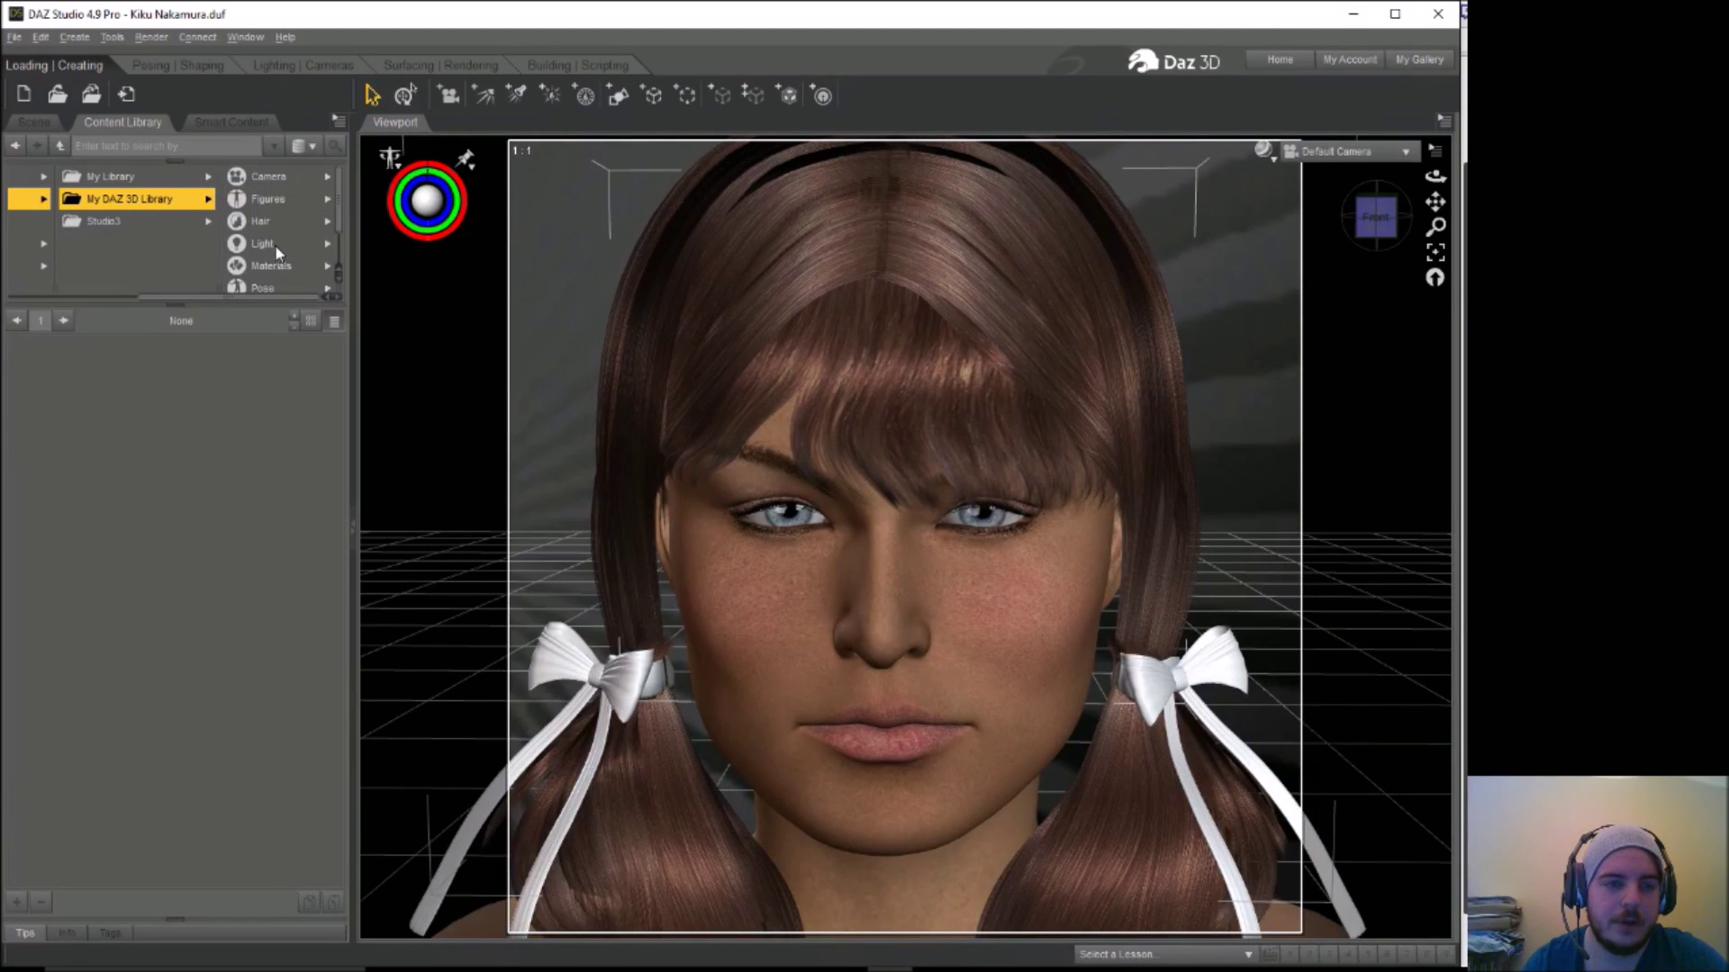
click(266, 267)
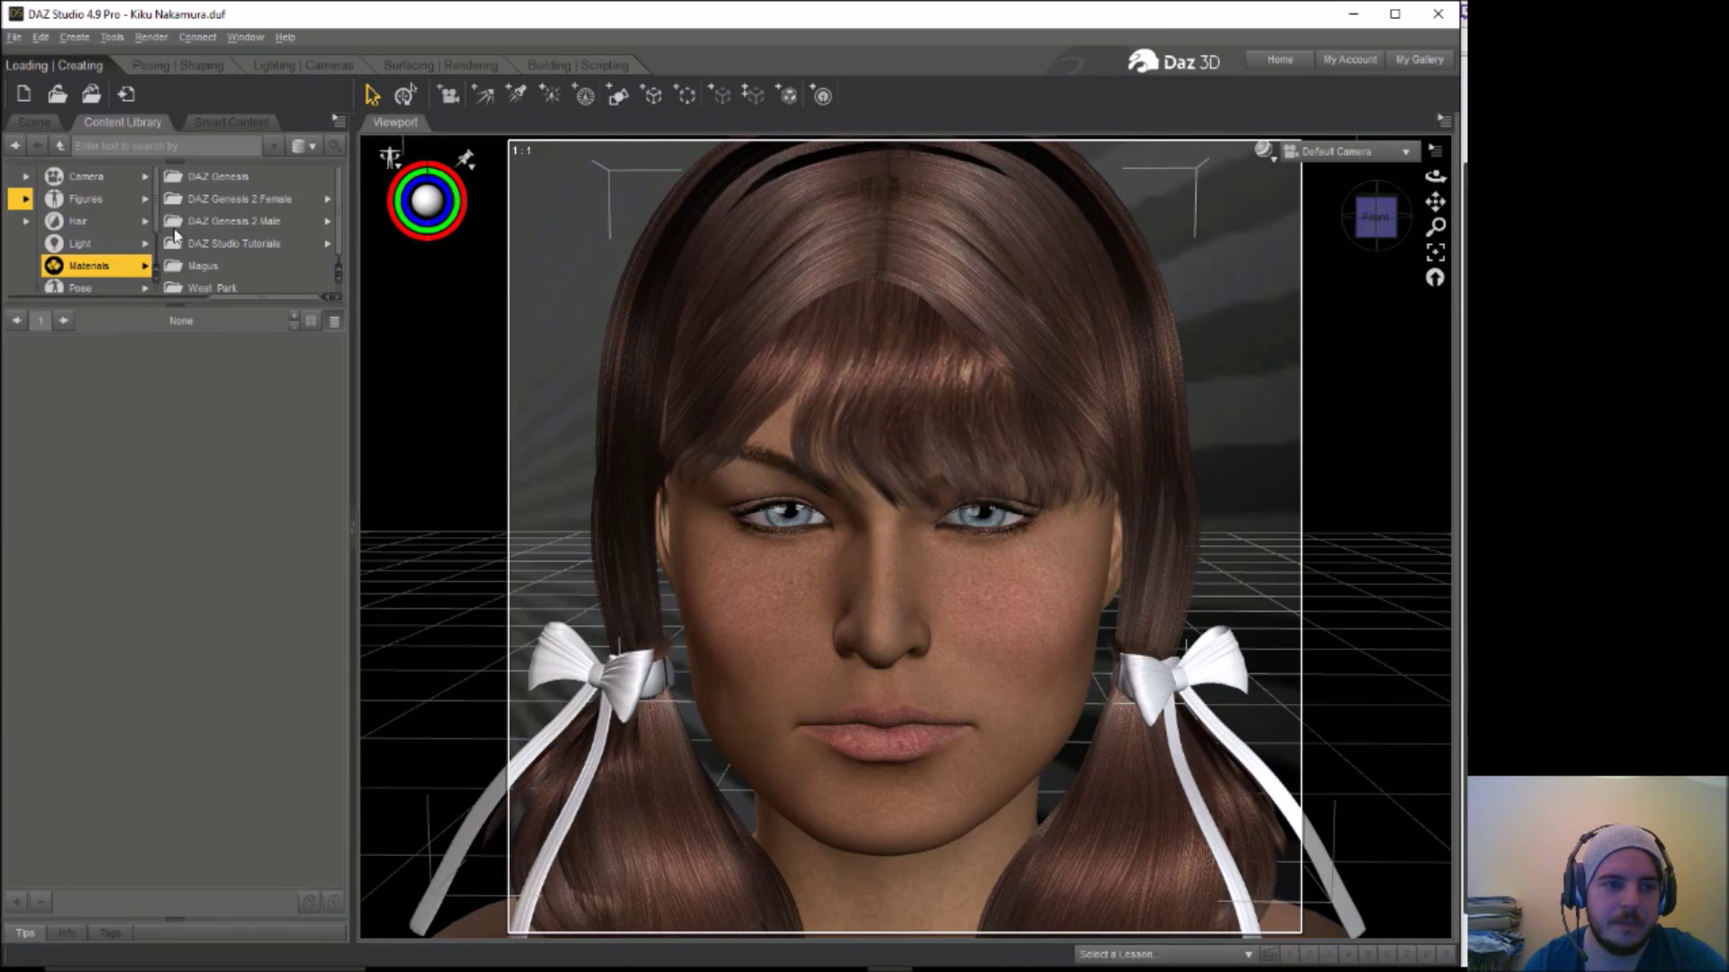
scroll(156, 243, down, 1)
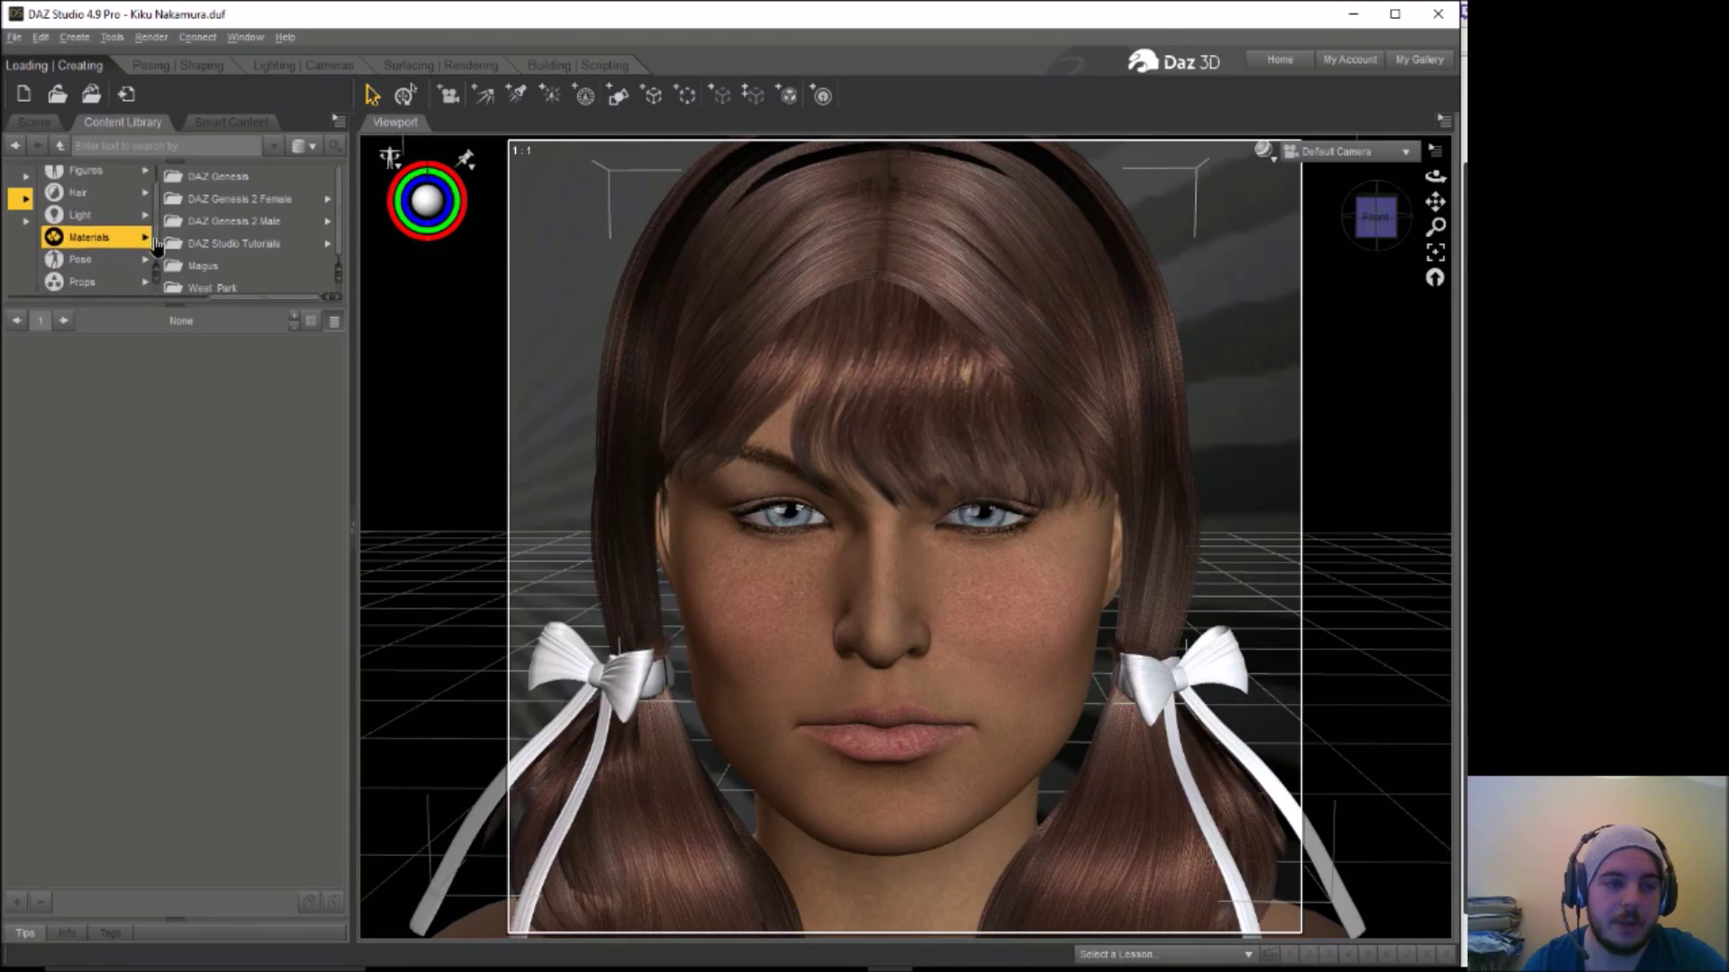
click(80, 259)
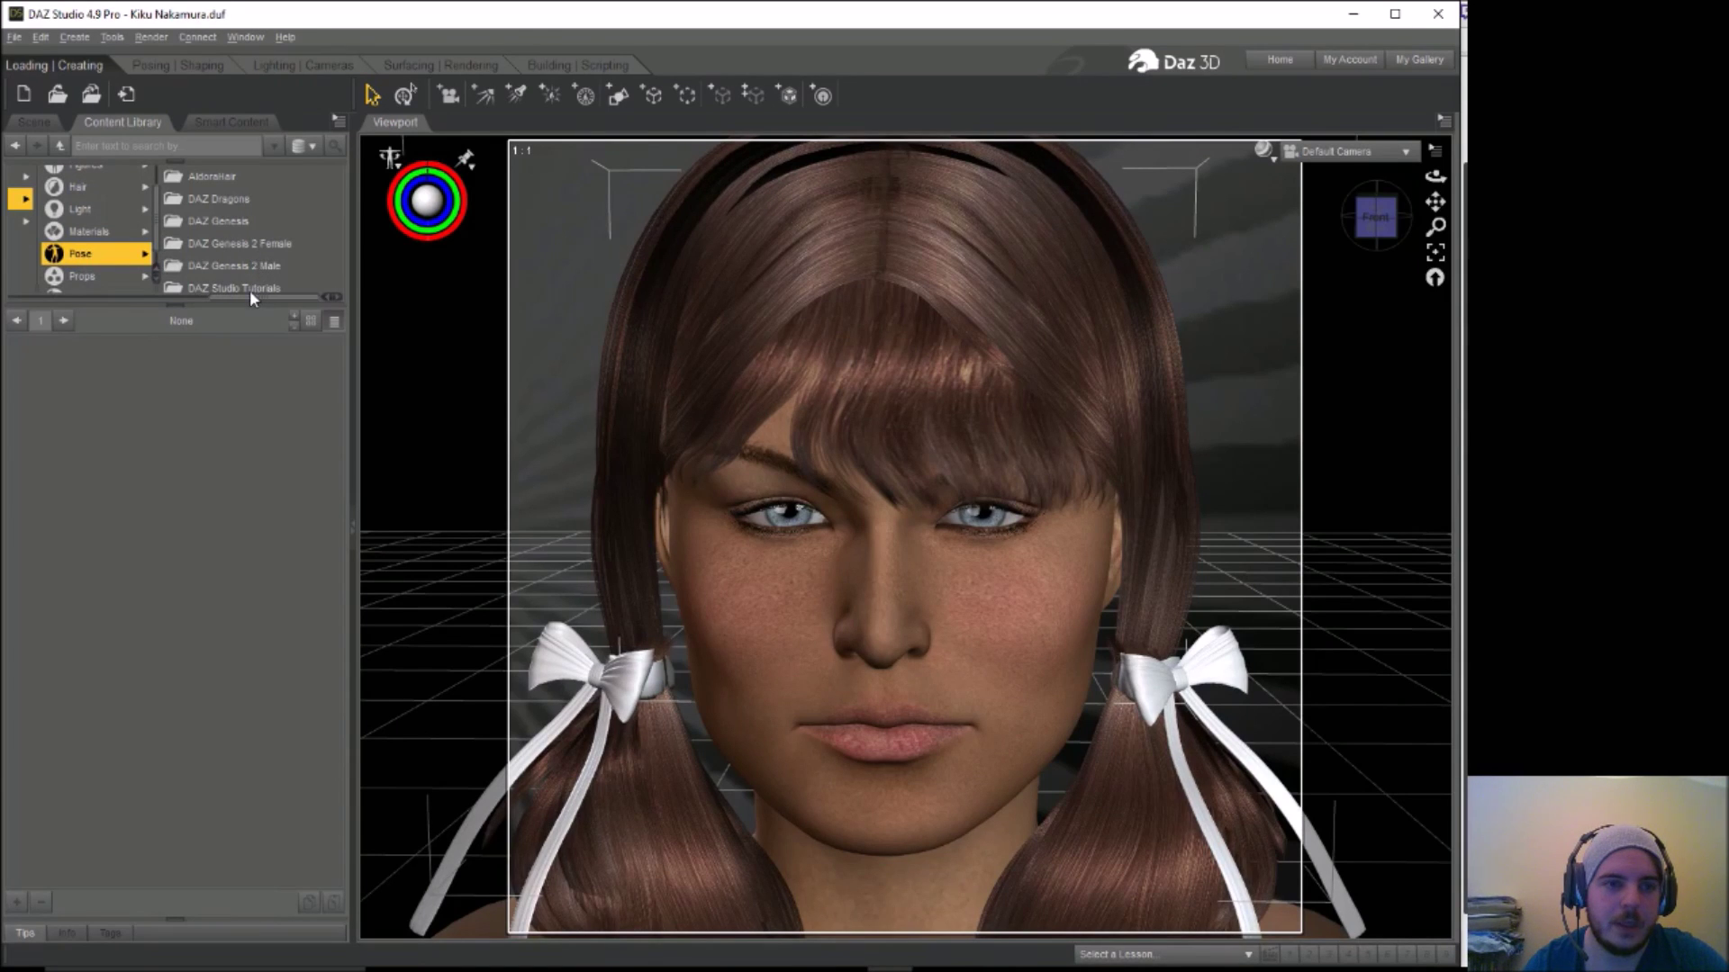
click(211, 179)
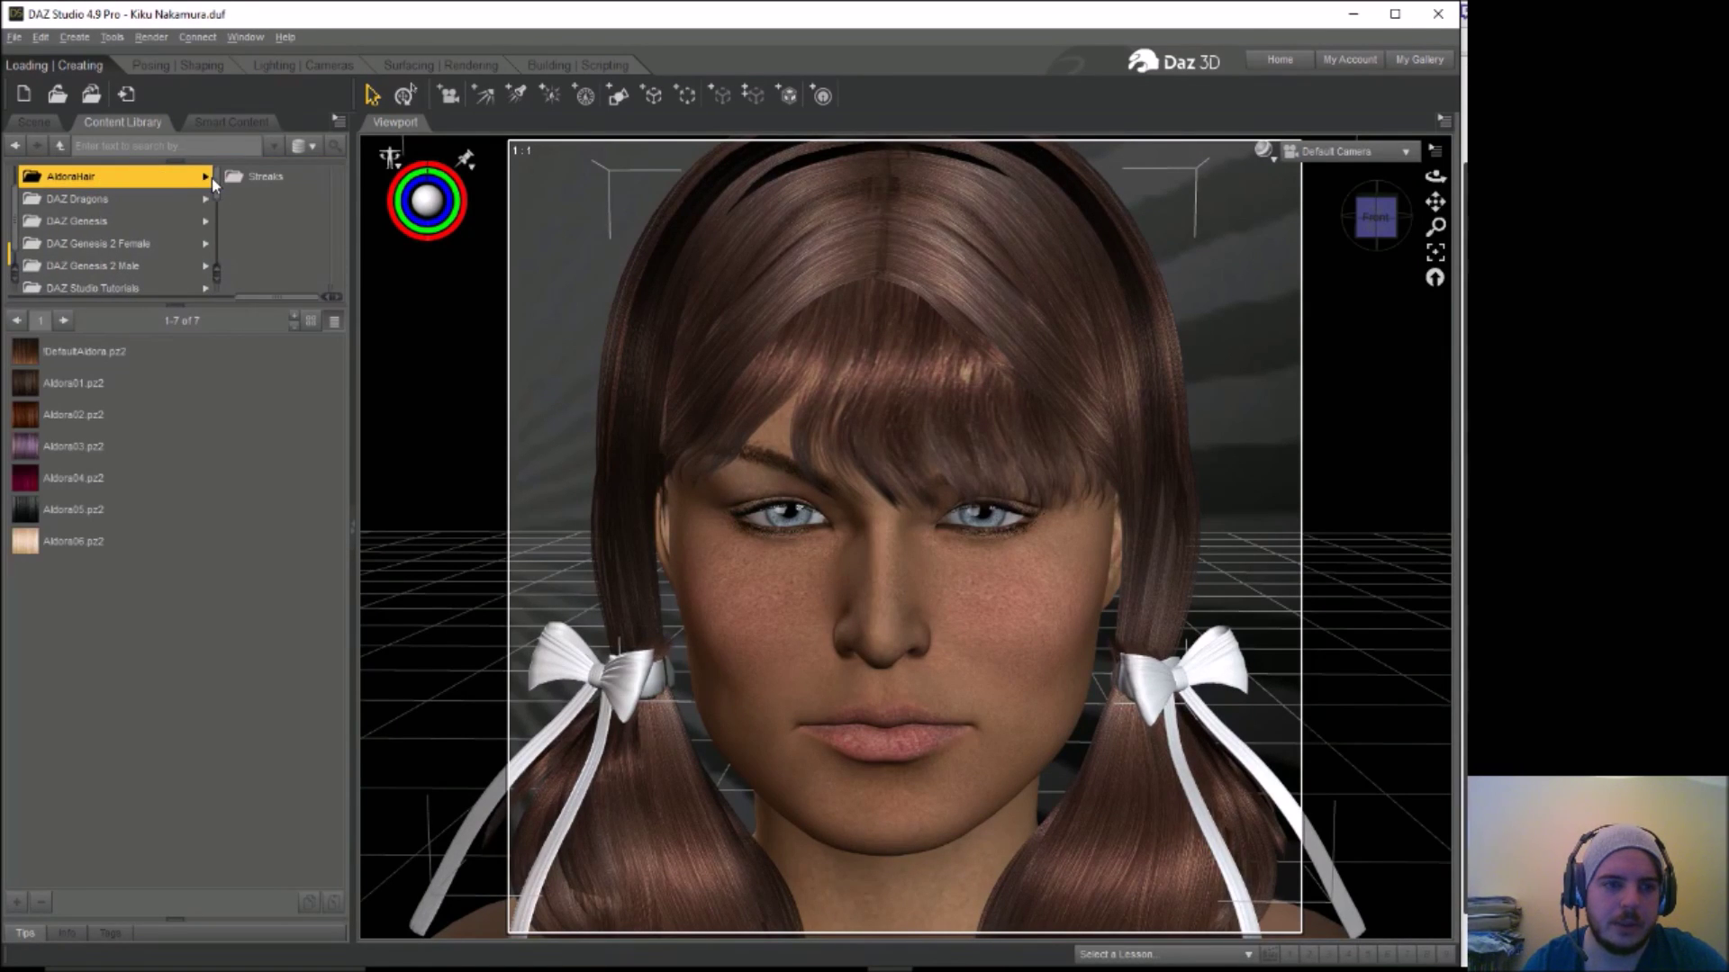
drag(262, 298, 241, 272)
drag(250, 202, 250, 255)
click(102, 266)
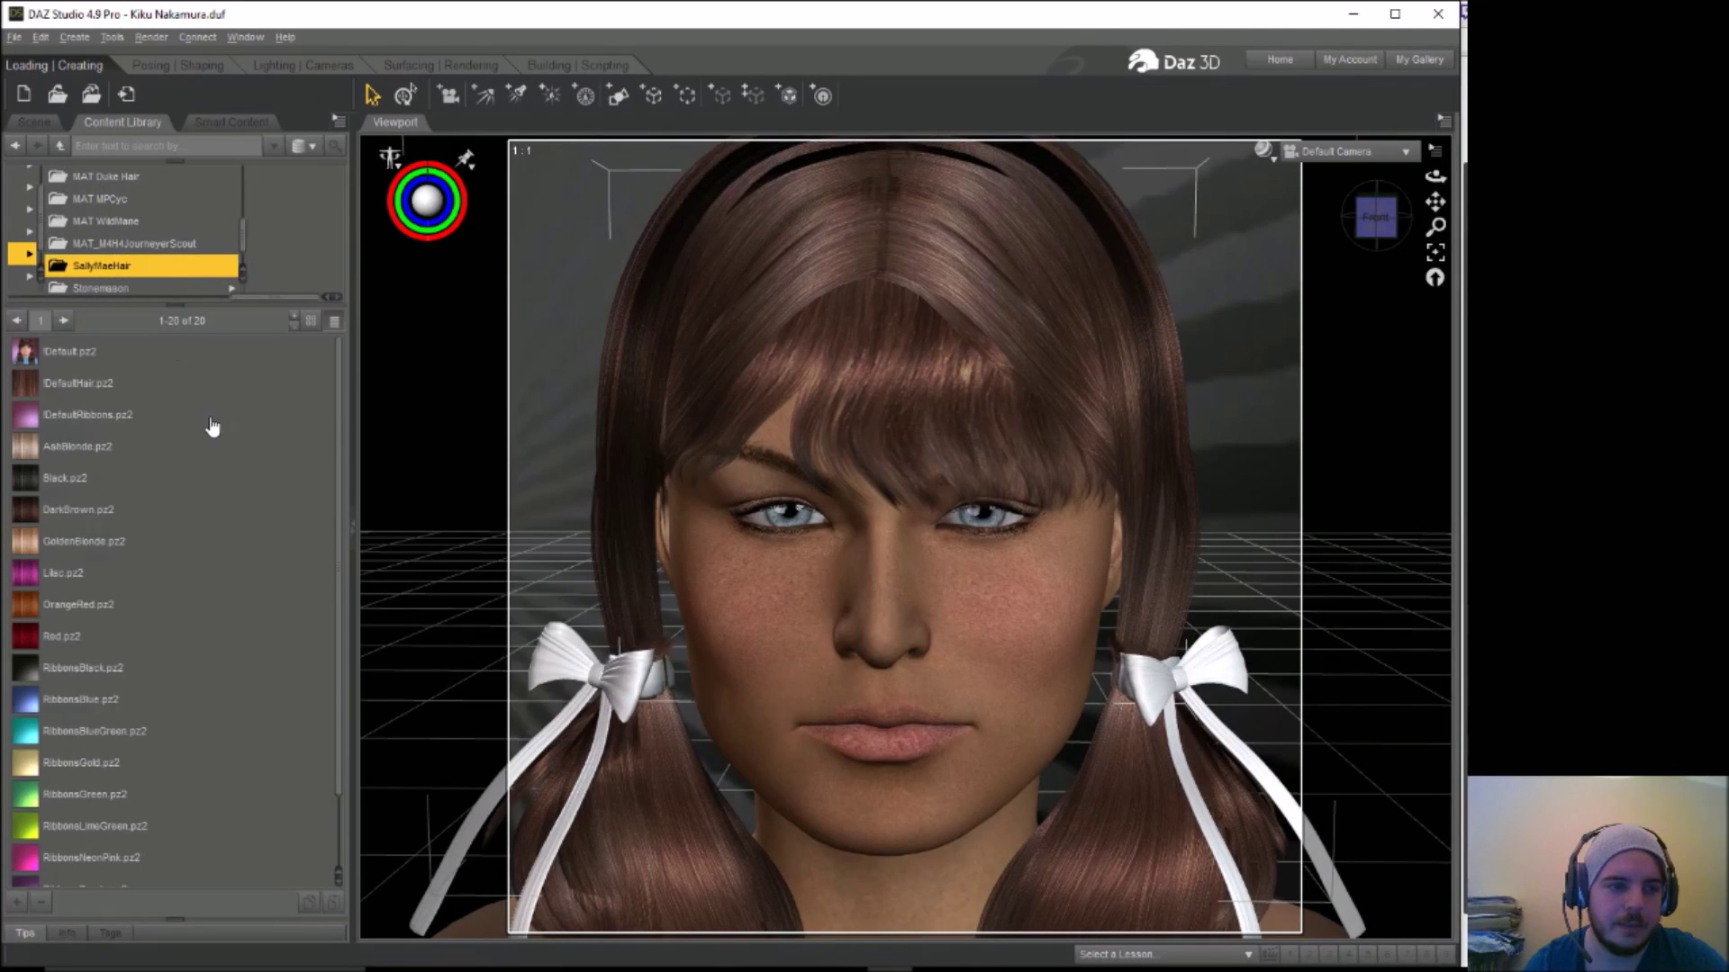
Try the AshBlonde, DarkBrown, Lilac and Red colours on the SallyMae hair and settle on OrangeRed.pz2
double_click(96, 452)
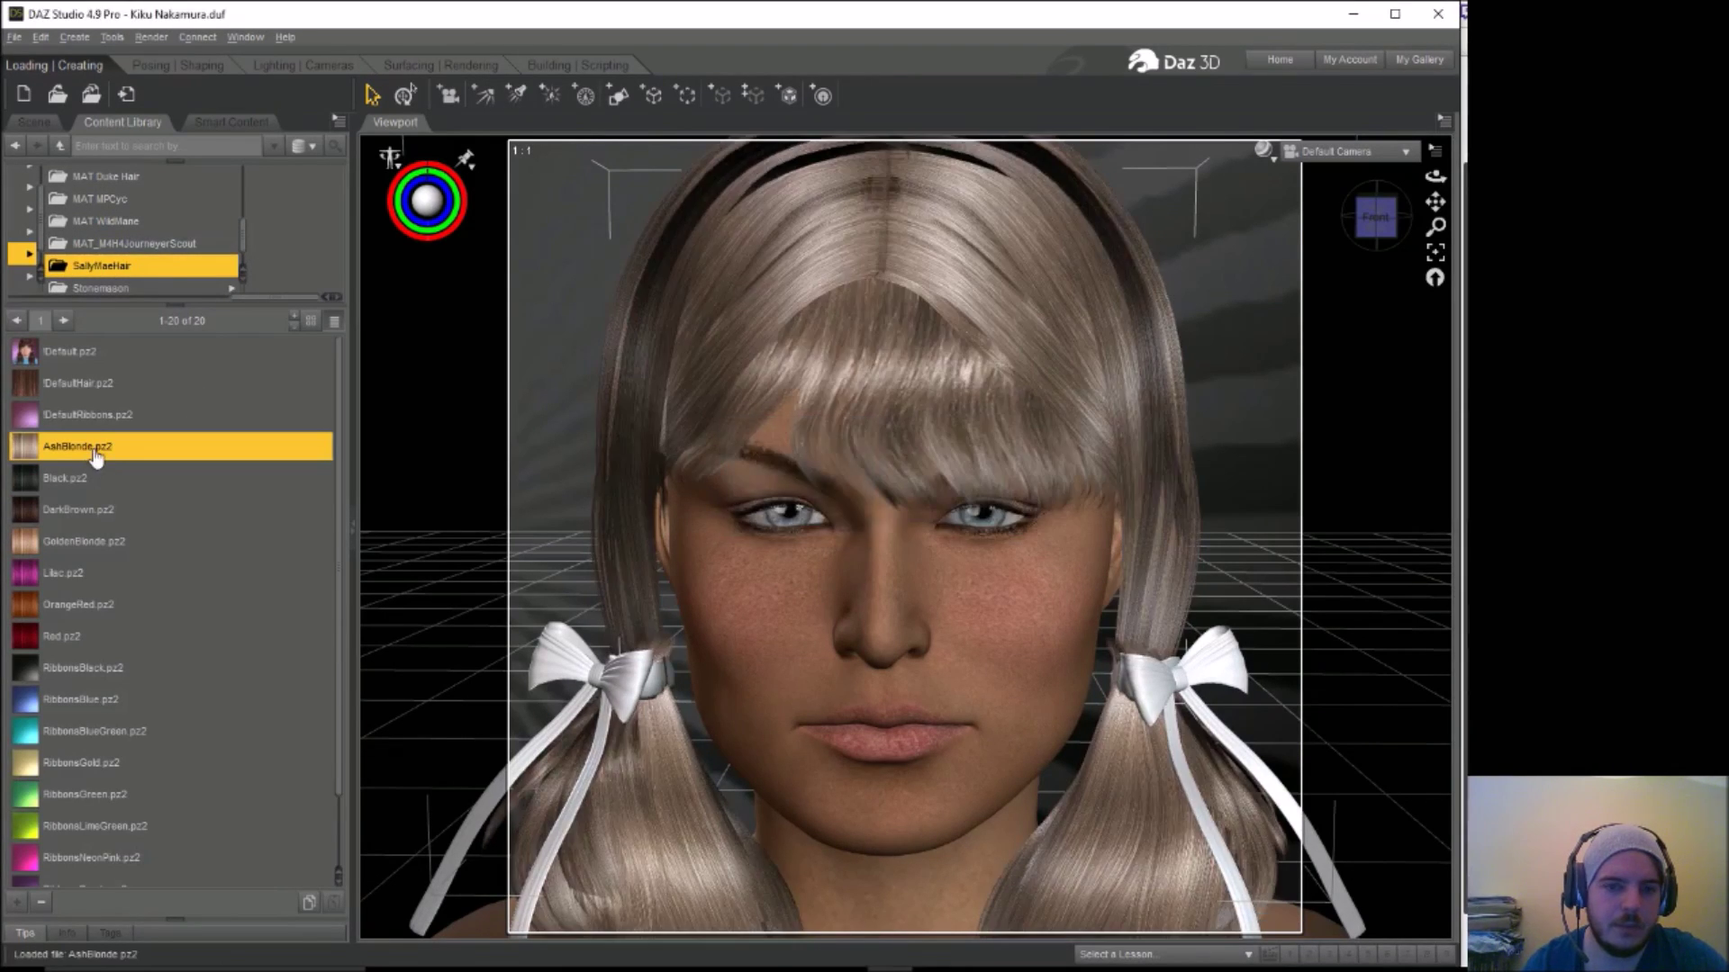
double_click(99, 515)
click(77, 580)
double_click(76, 580)
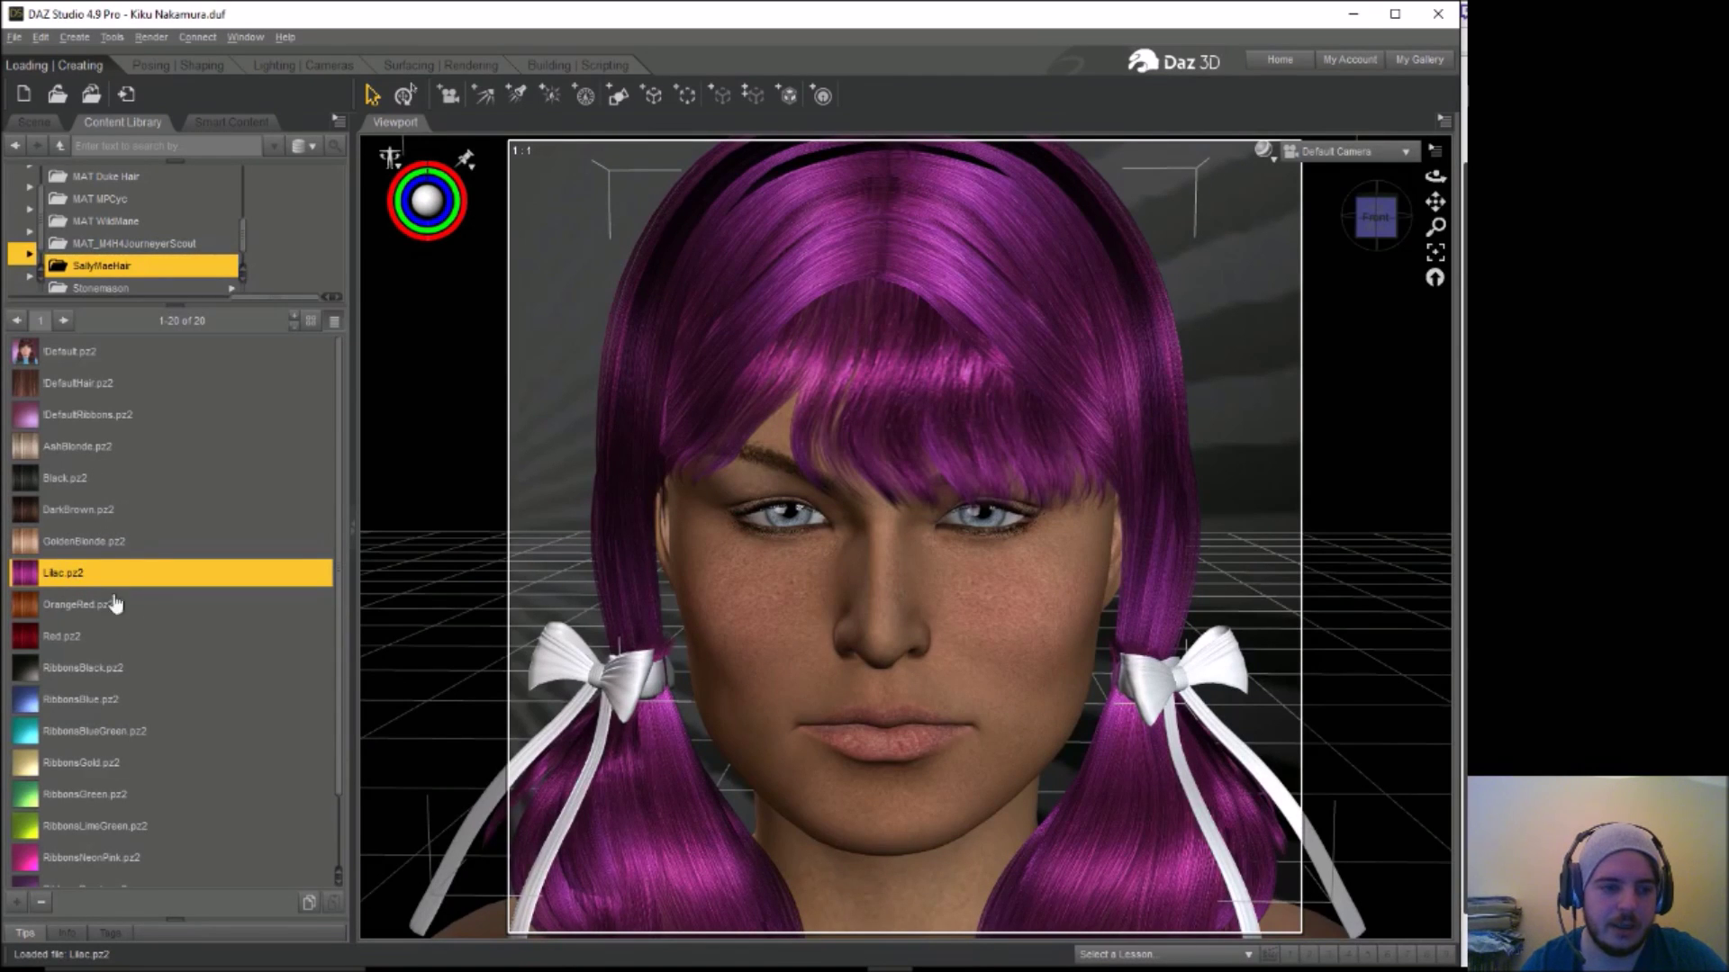
double_click(76, 639)
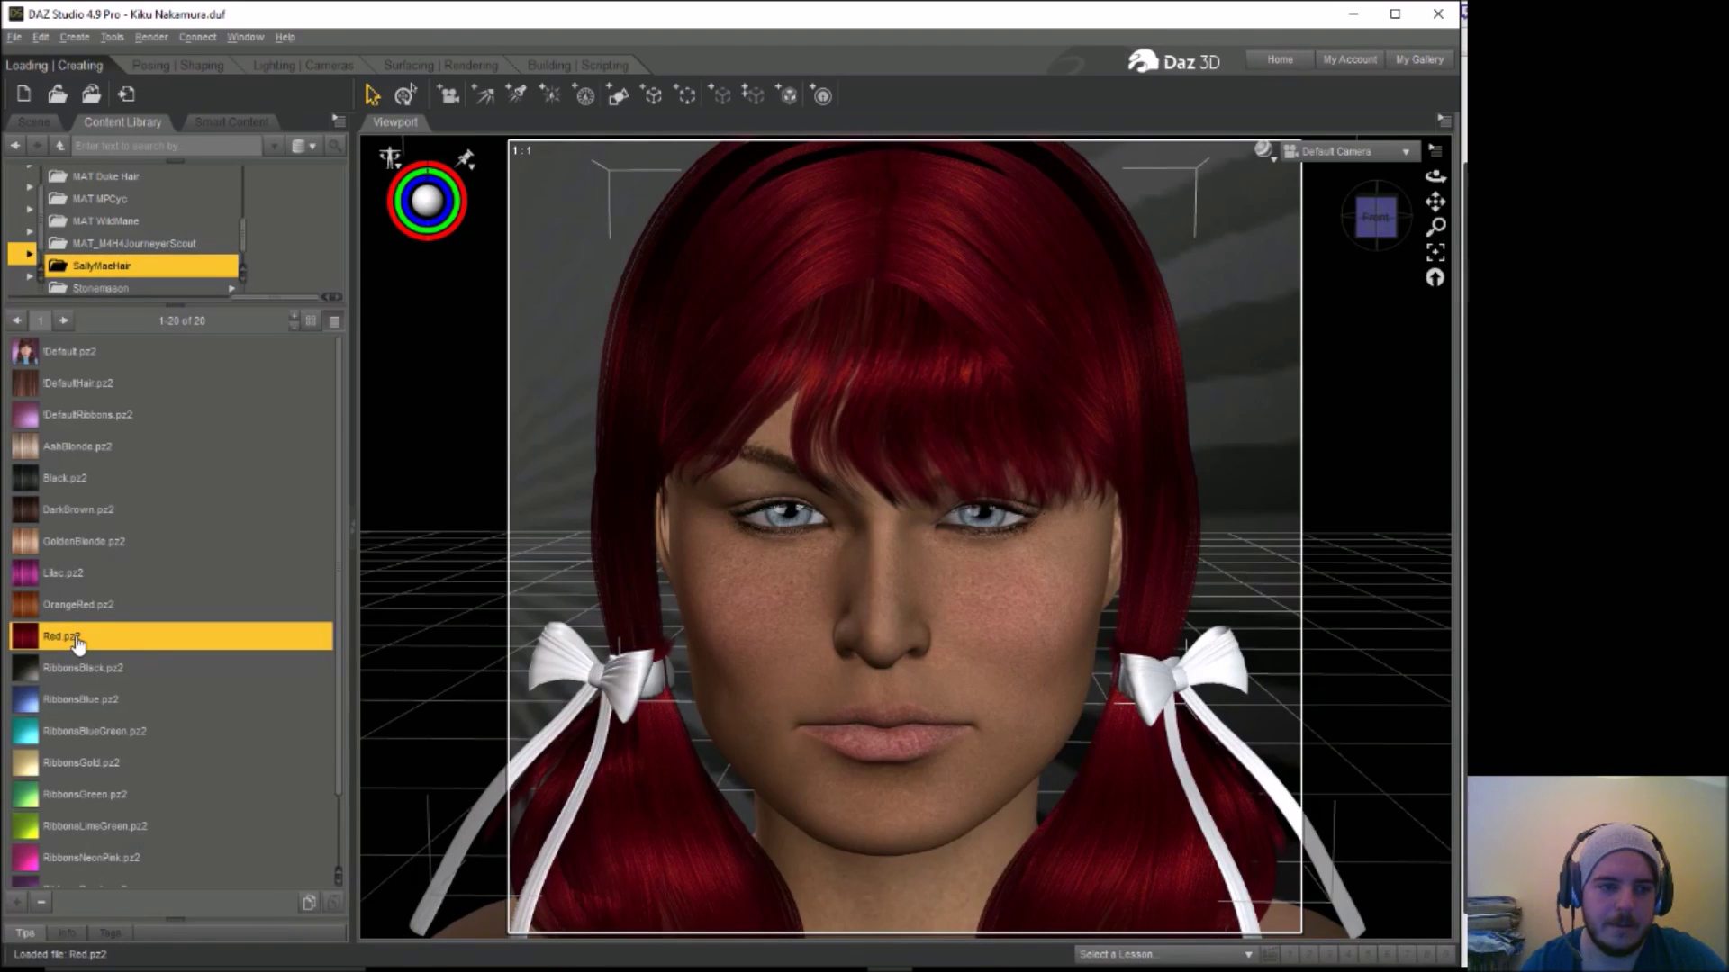
double_click(81, 608)
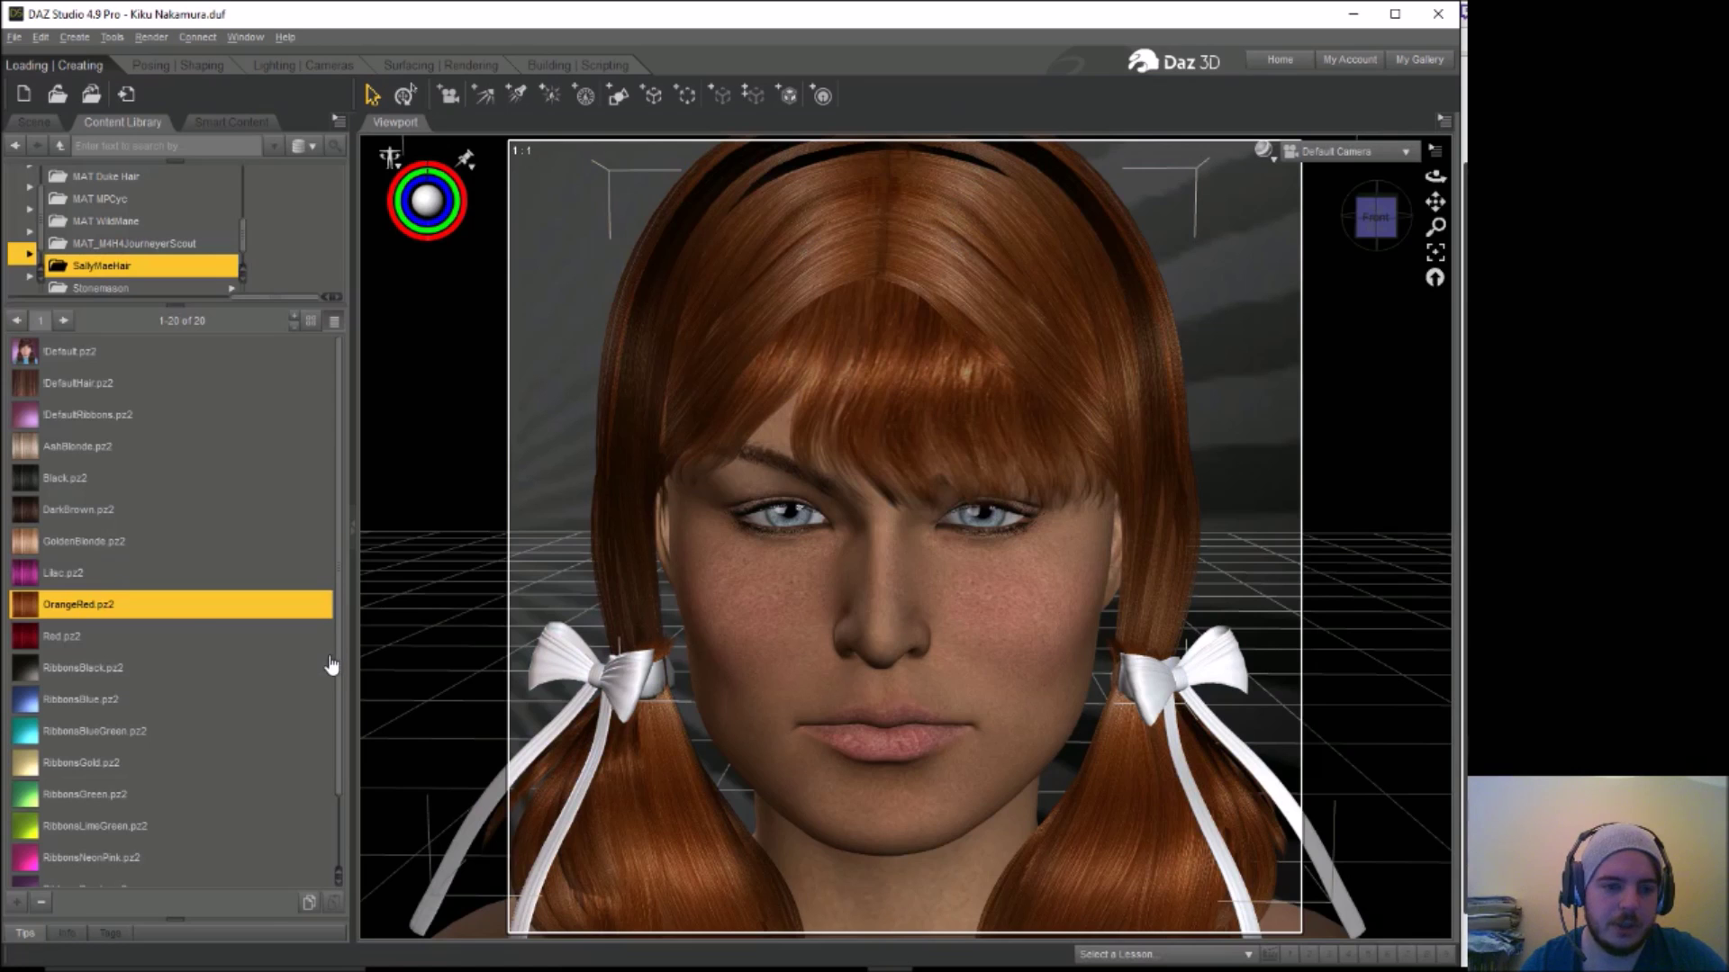
click(332, 665)
Try the black, blue, blue-green, gold and lime green ribbon materials, settle on RibbonsGreen.pz2, and return to the Posing | Shaping workspace
double_click(117, 668)
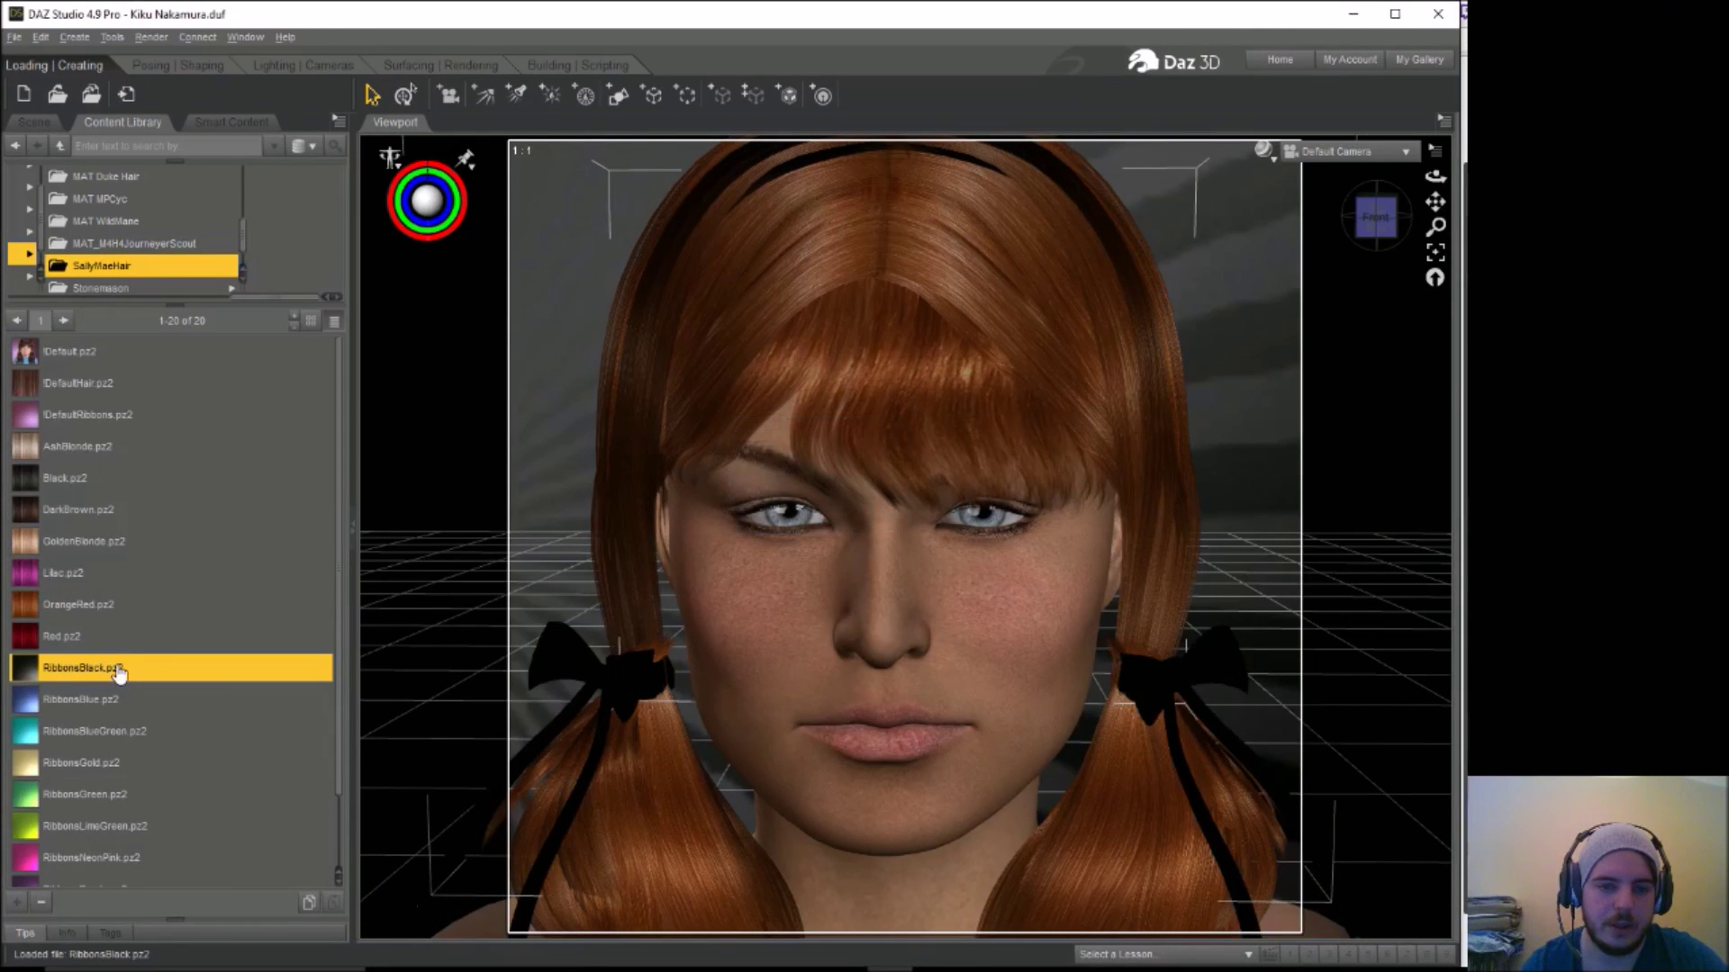
double_click(111, 706)
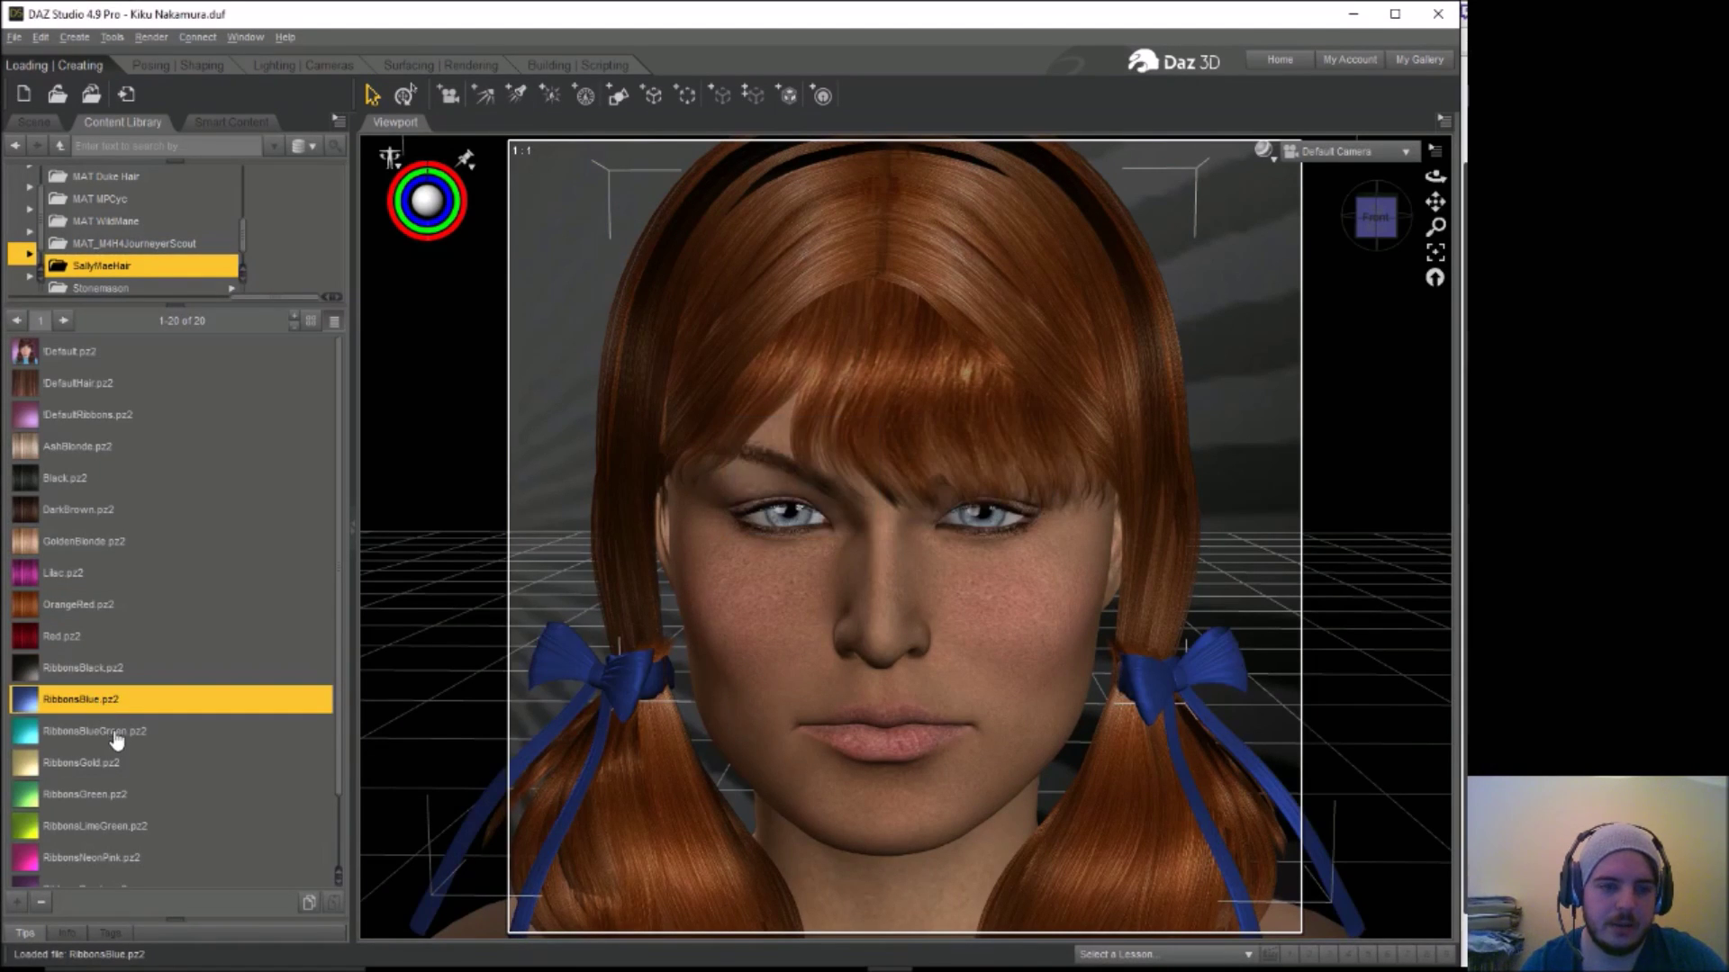
double_click(115, 733)
double_click(119, 765)
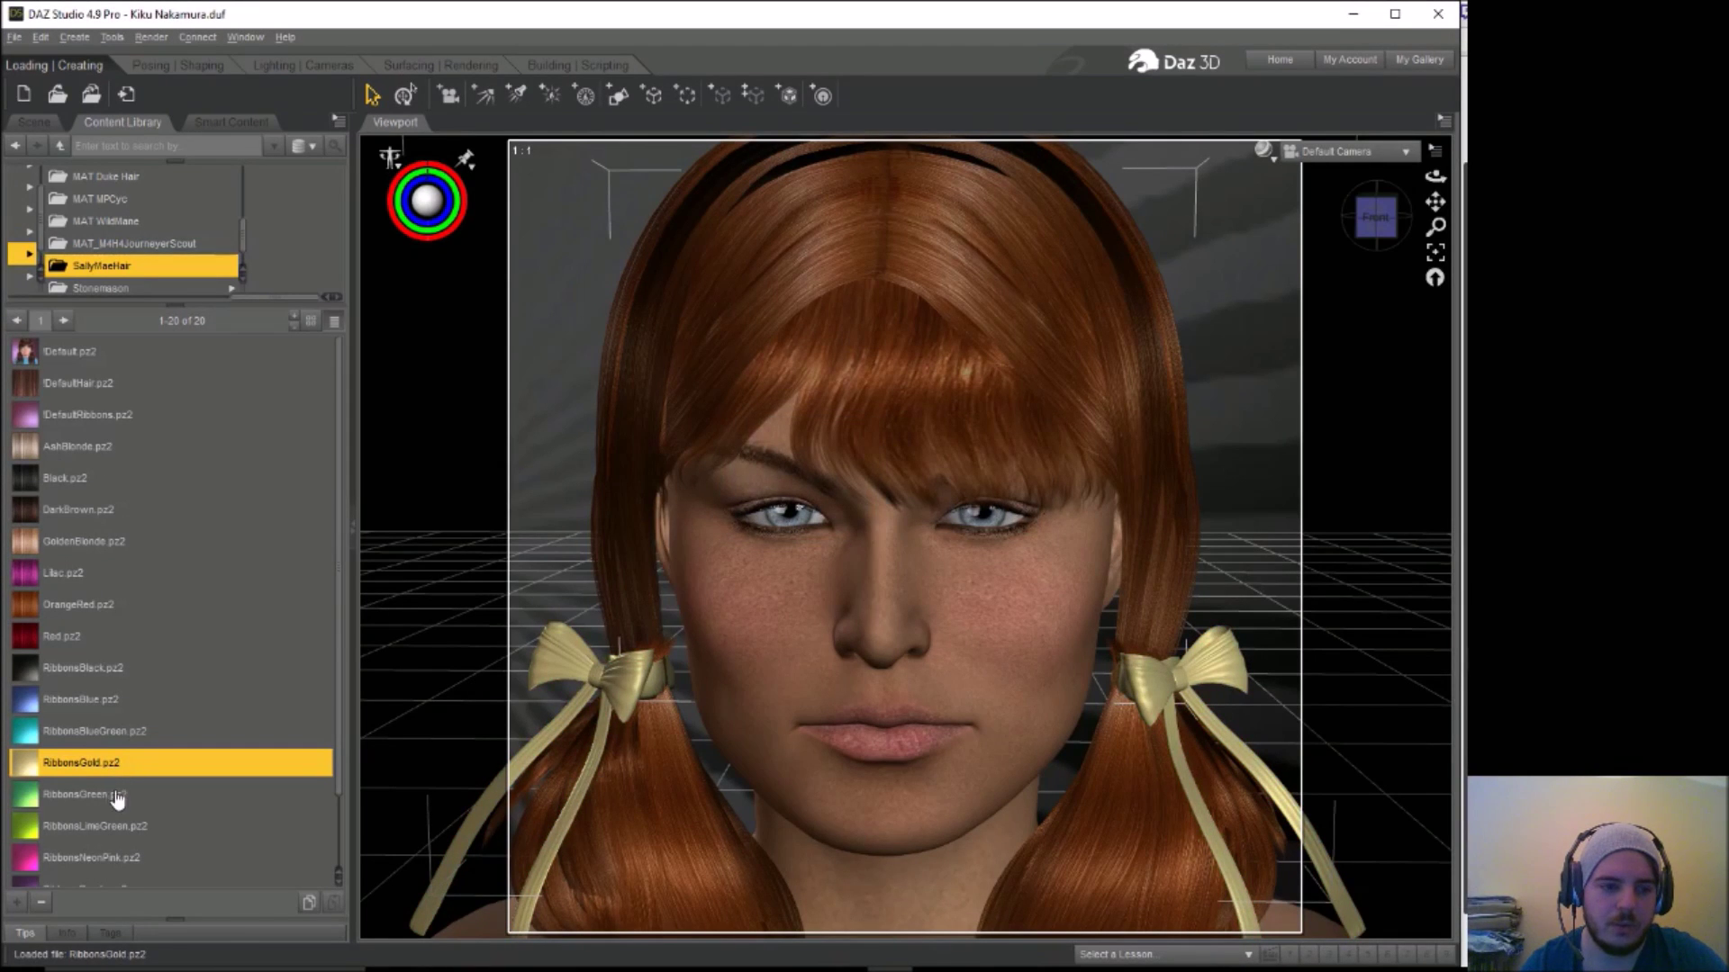
double_click(117, 796)
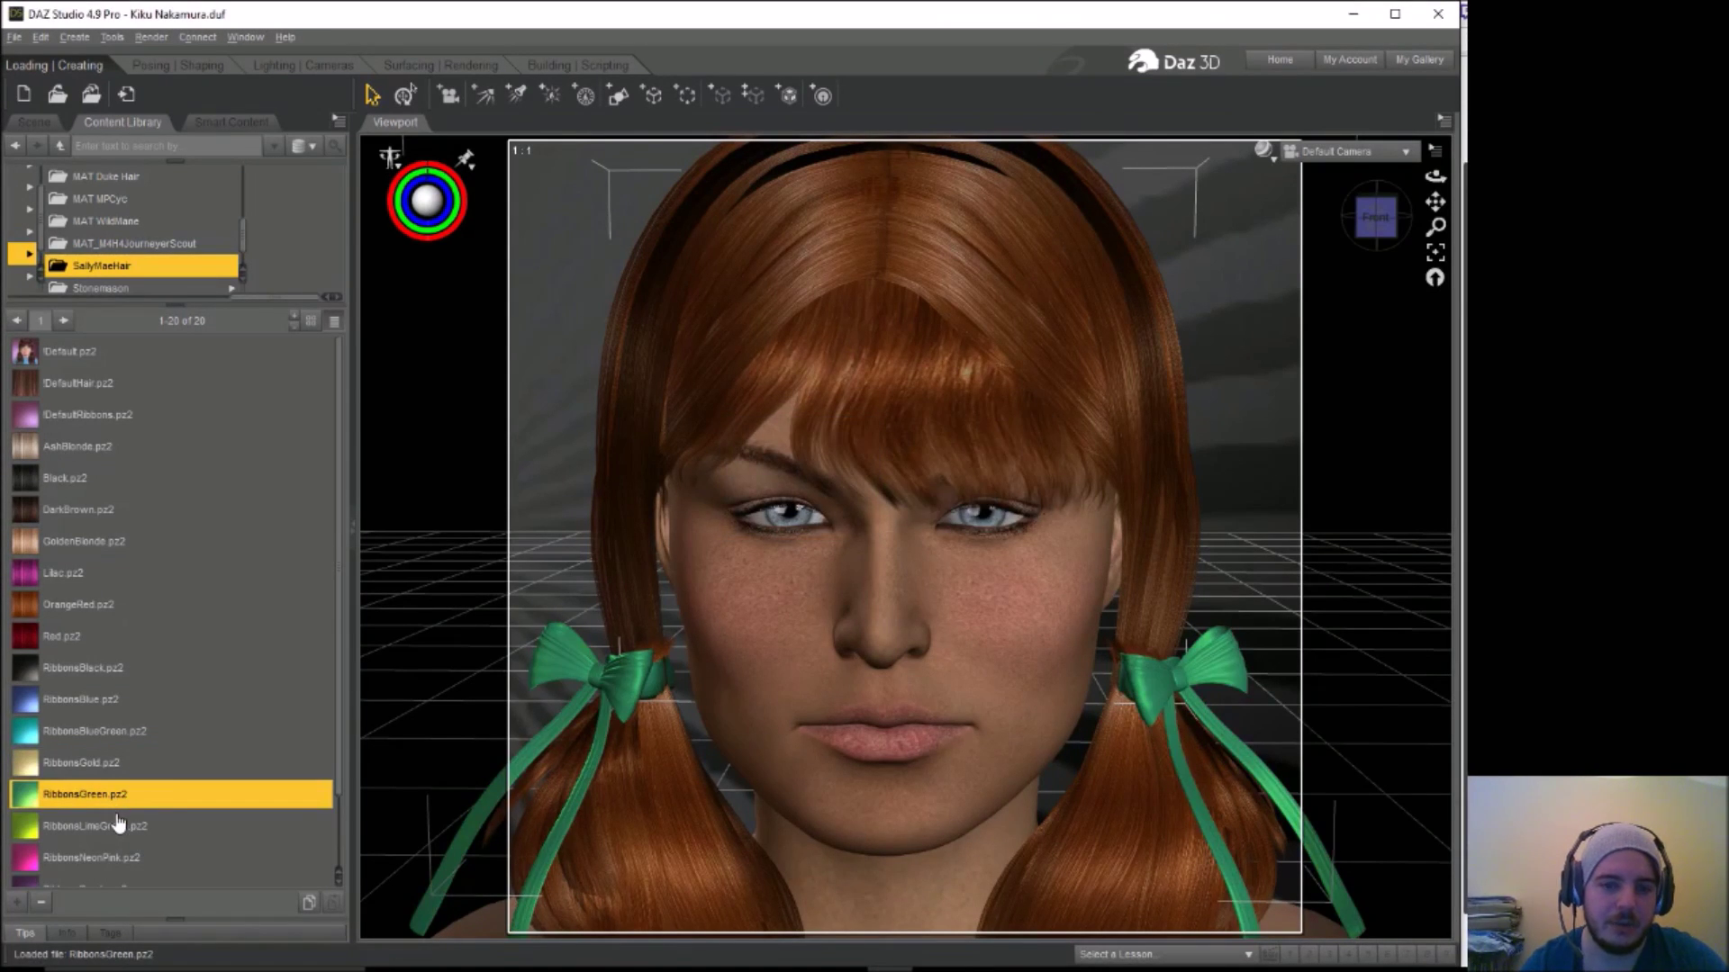
double_click(120, 829)
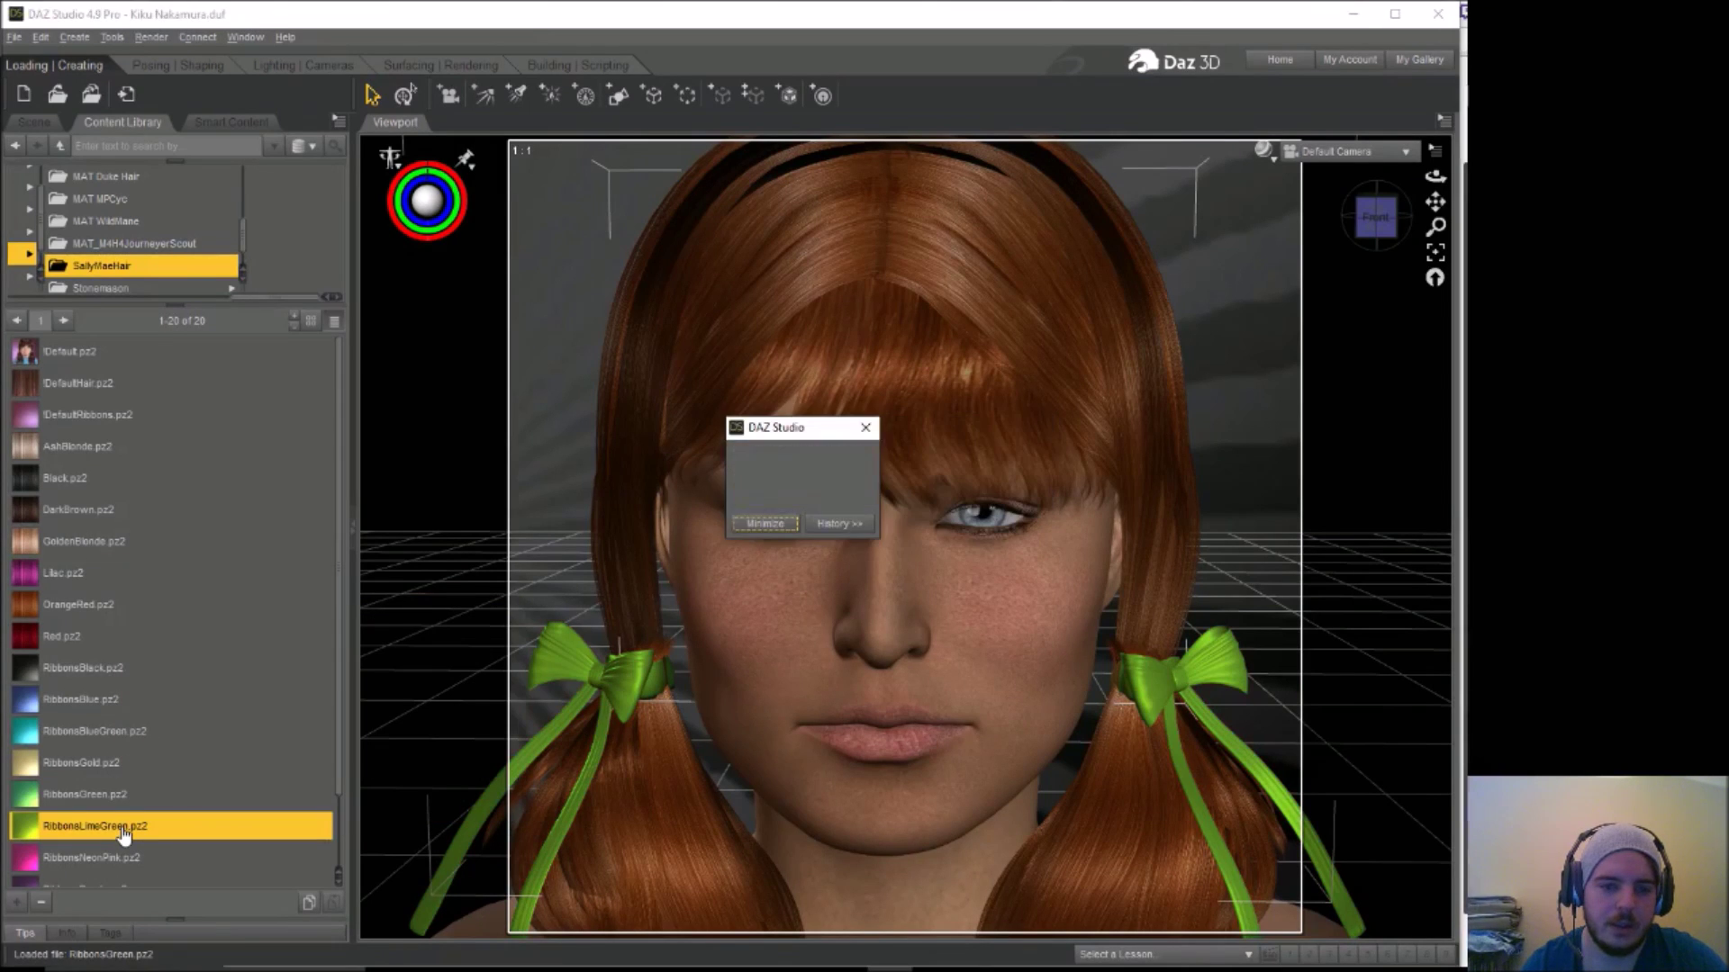
double_click(119, 796)
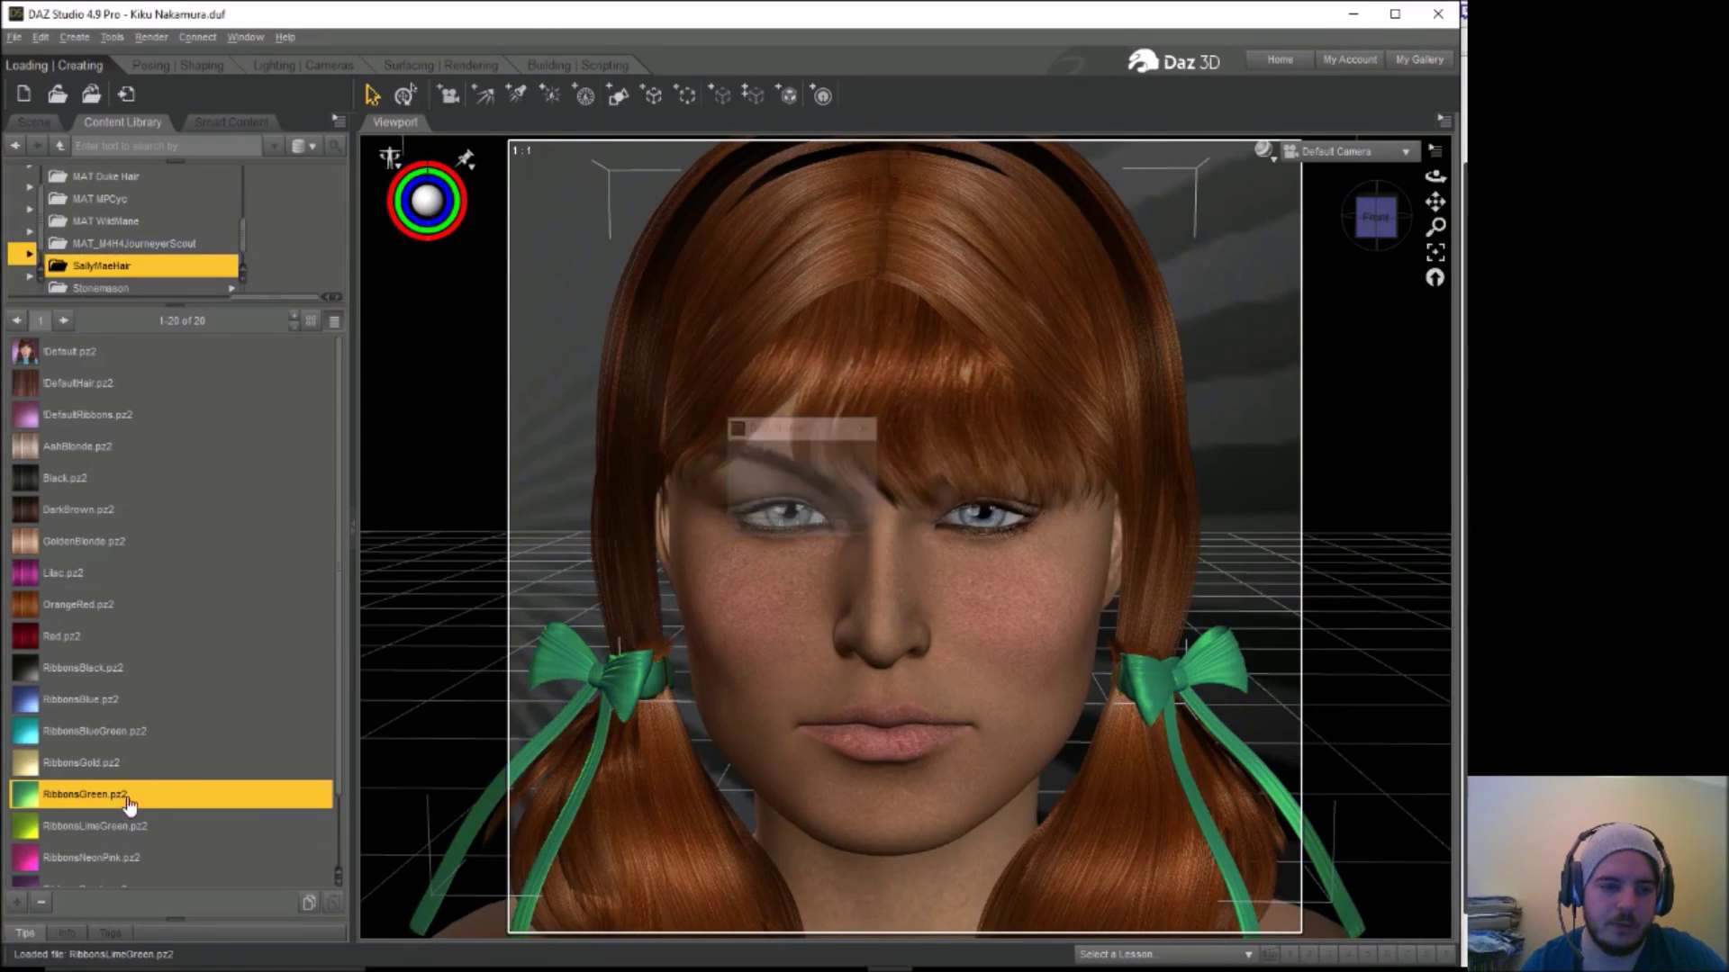
drag(341, 714, 345, 801)
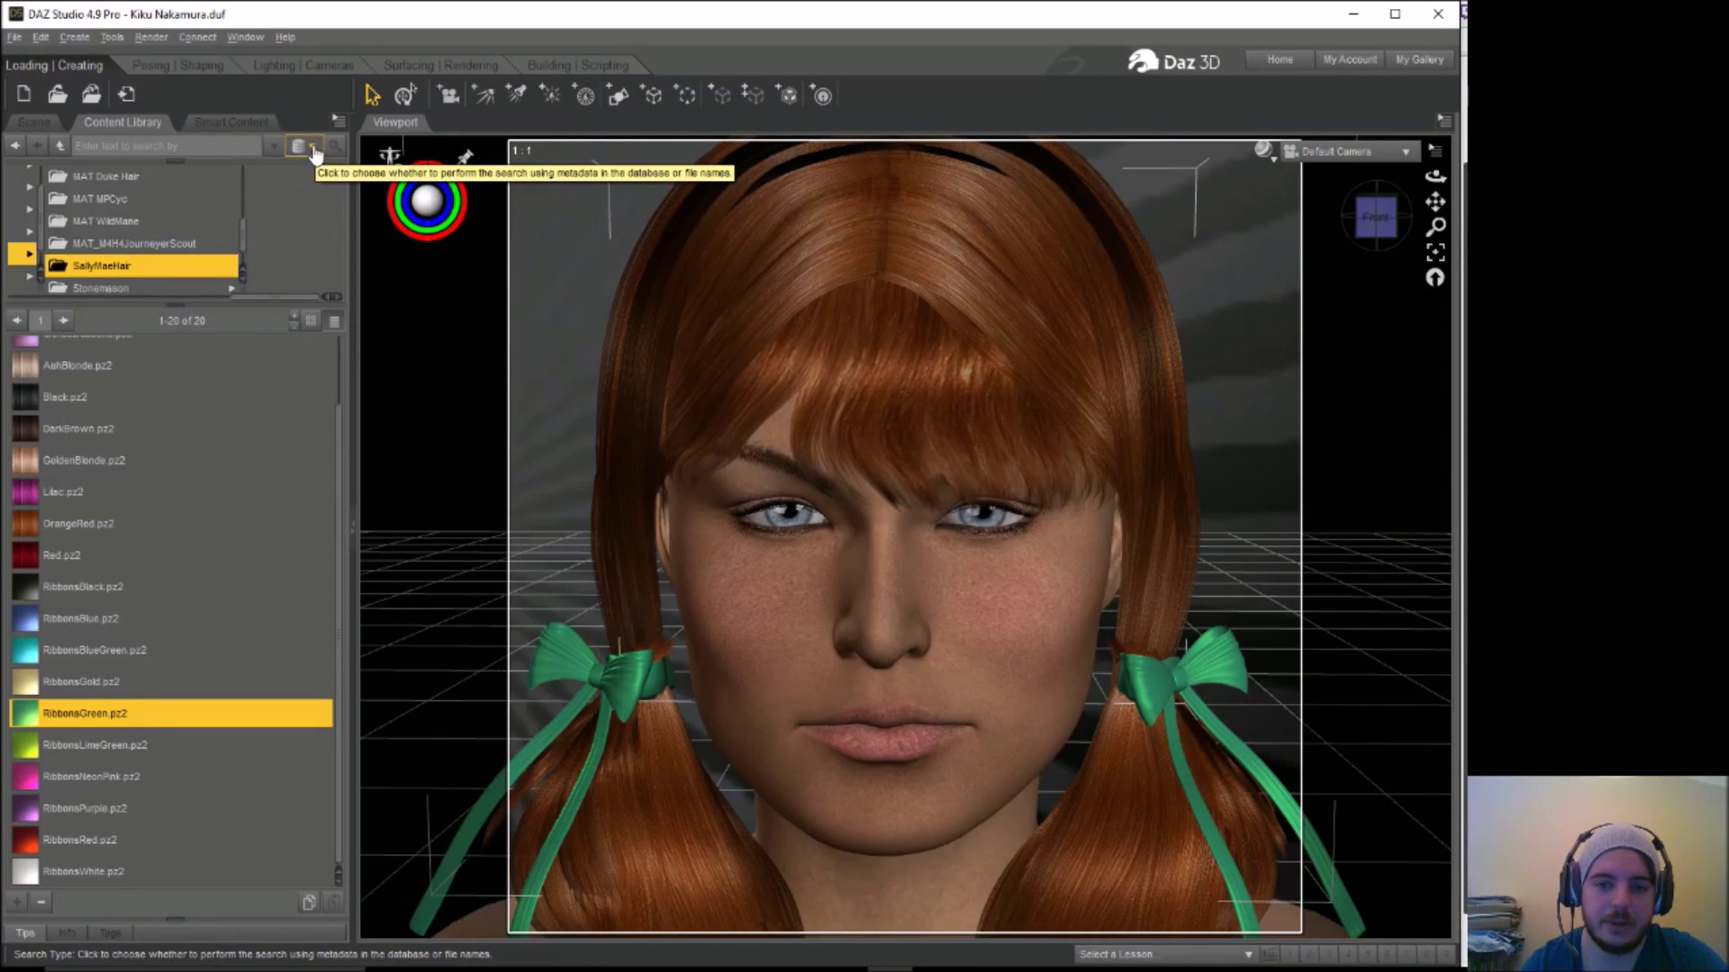
click(173, 67)
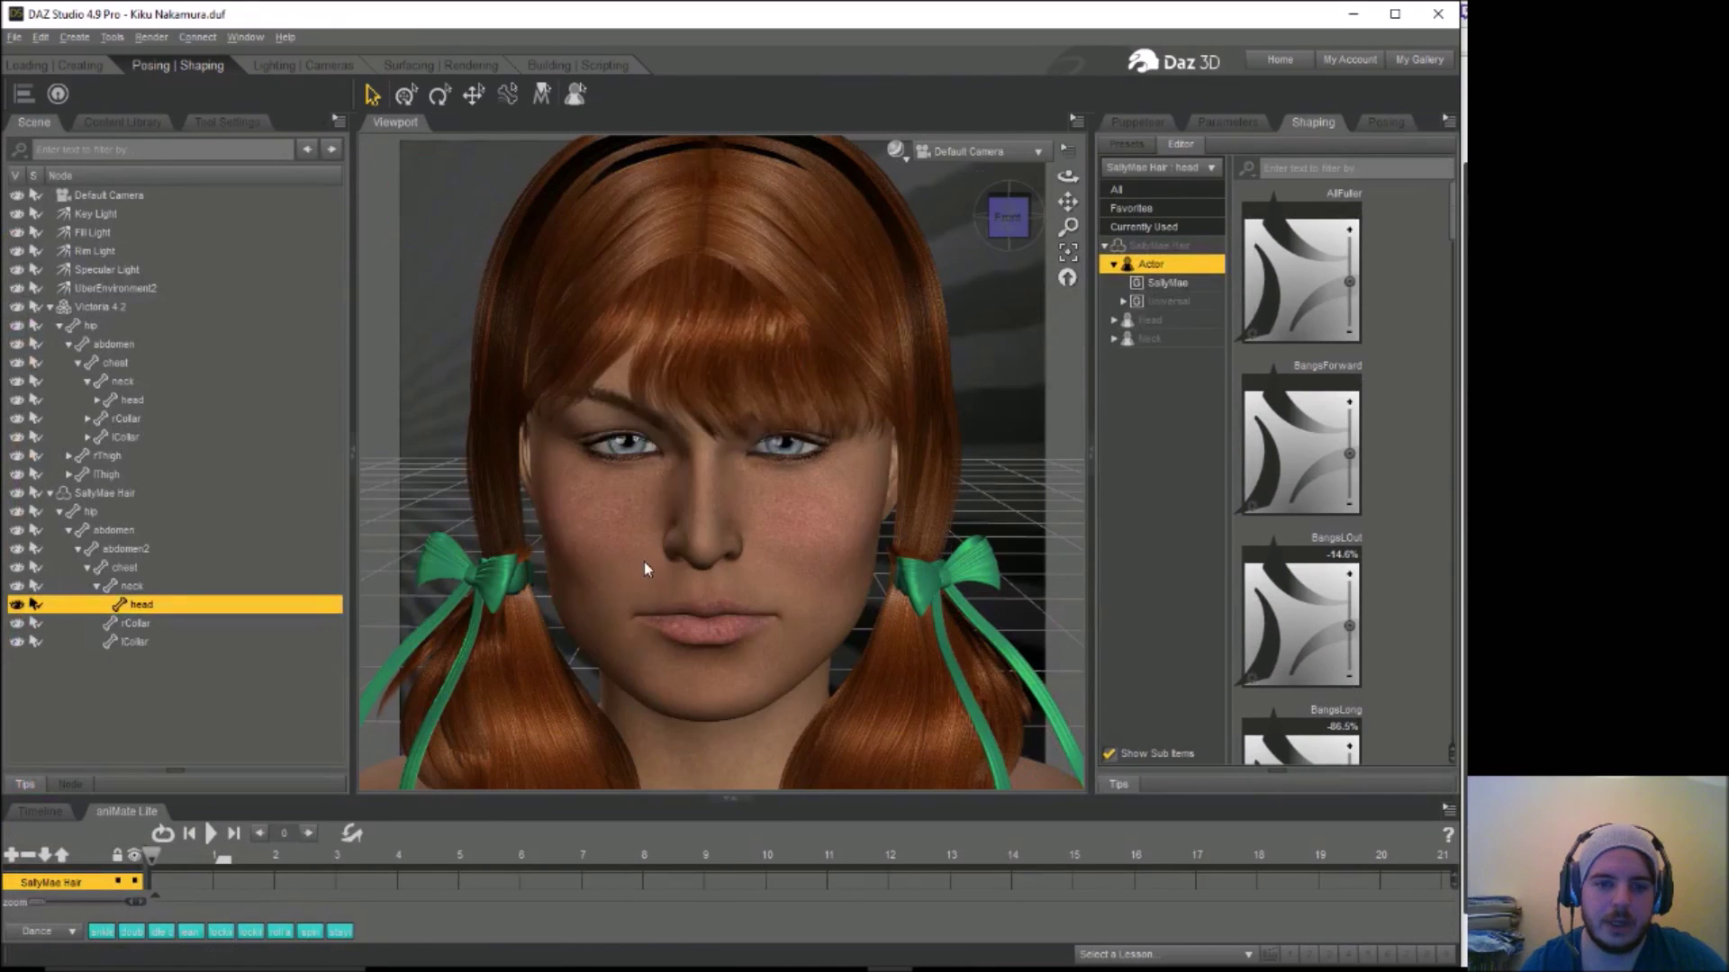
Lower the brows of the Victoria 4.2 head by setting the BrowUp-Down expression to -51.1%, and increase EyesSquint slightly
click(645, 562)
click(645, 562)
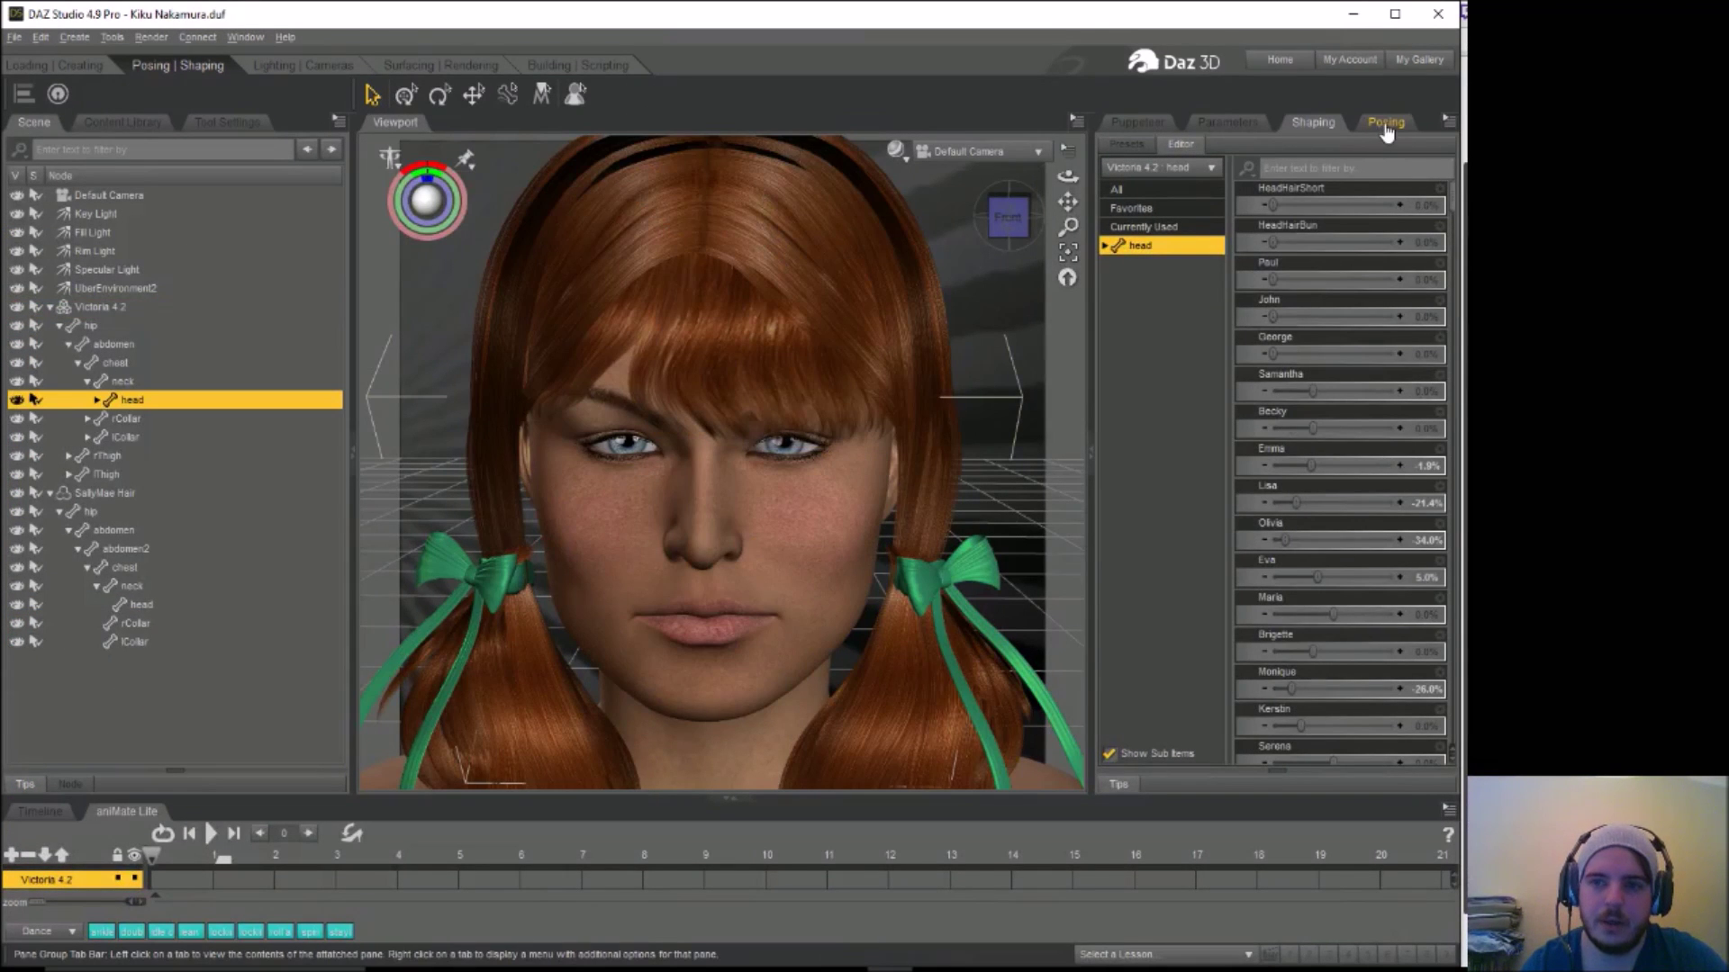
click(1387, 123)
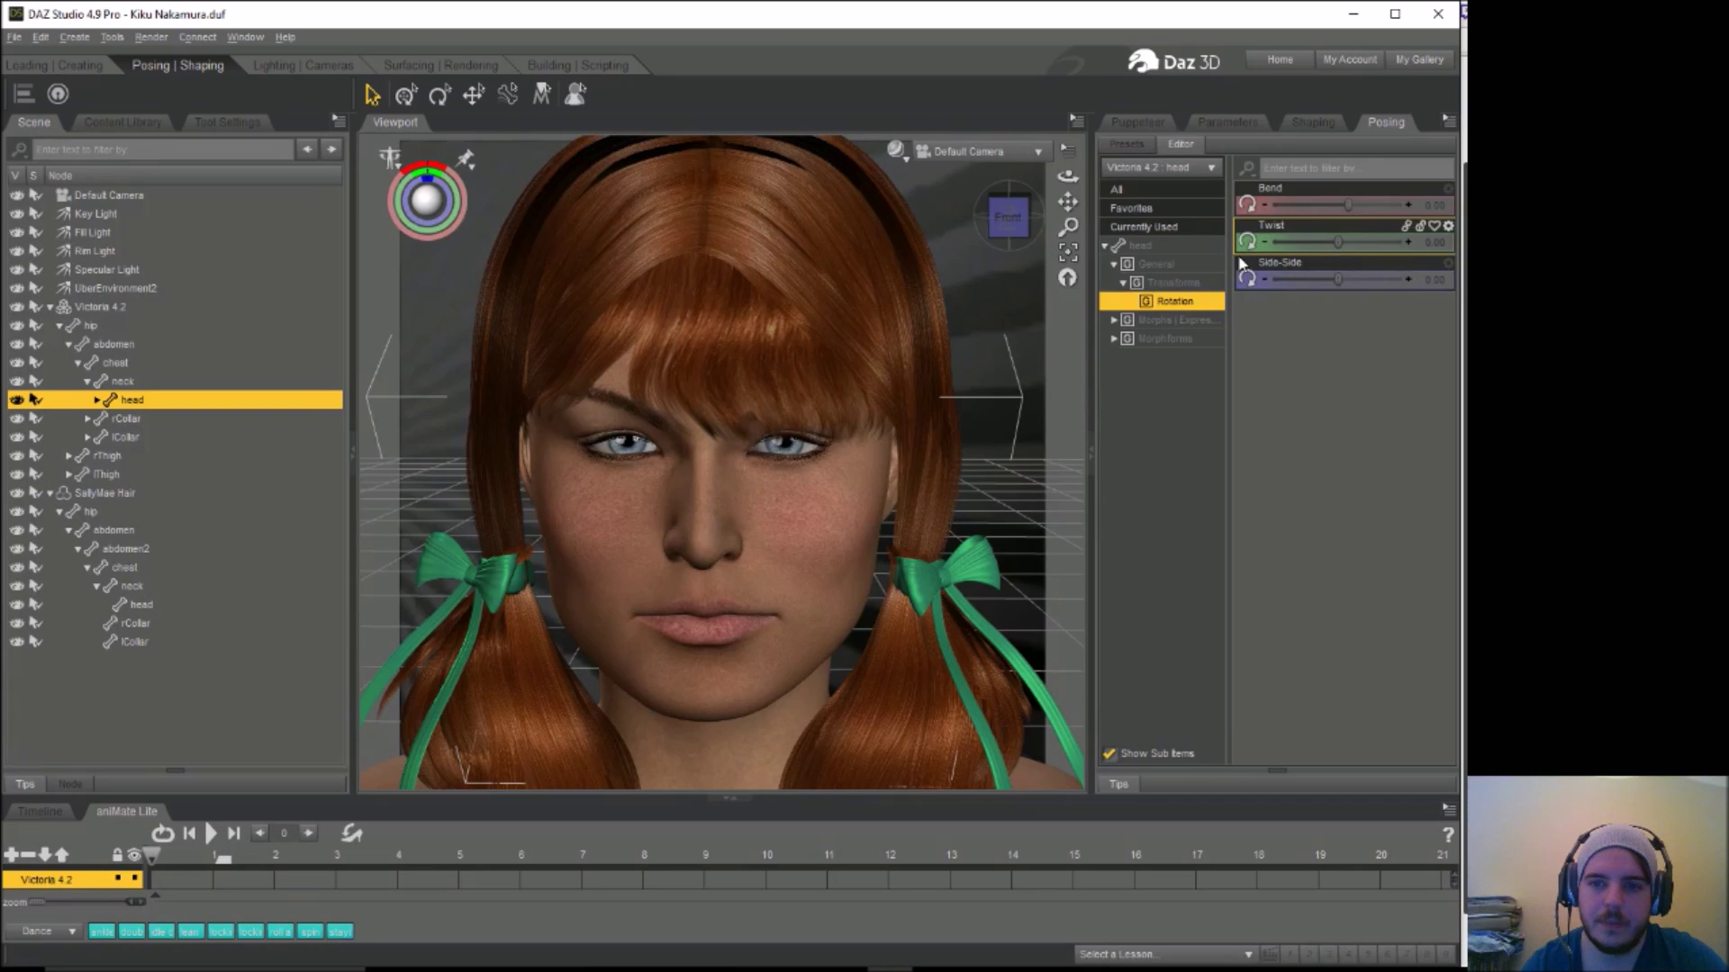
click(1113, 322)
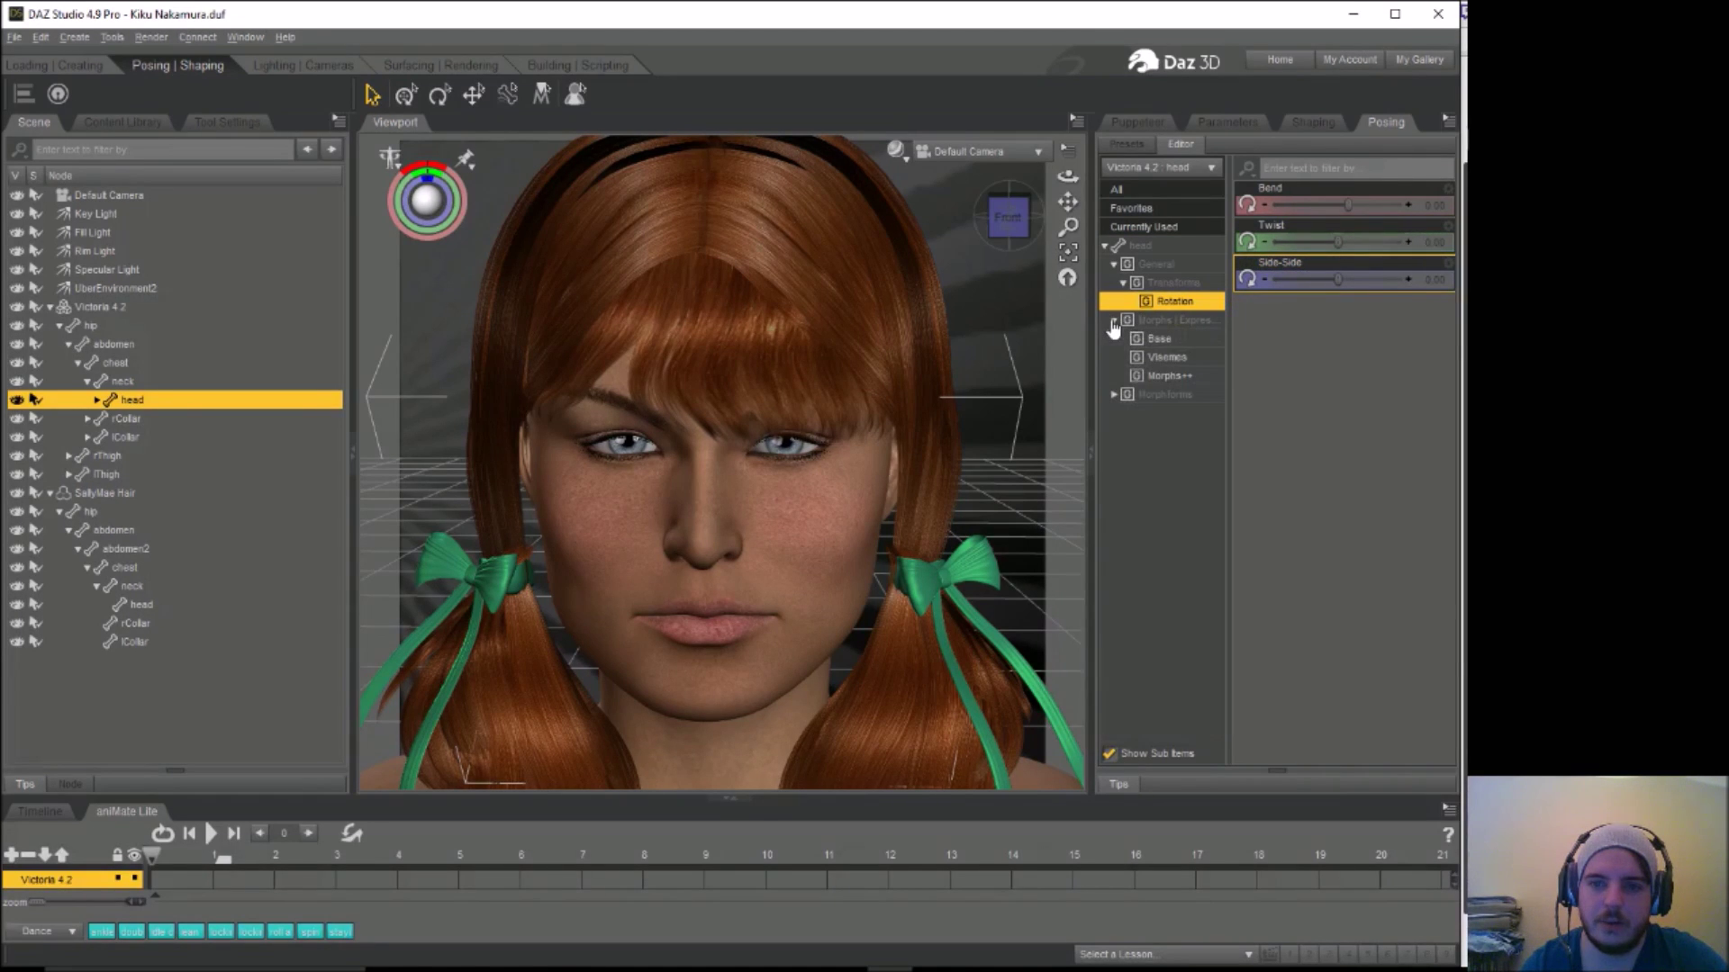
click(1173, 346)
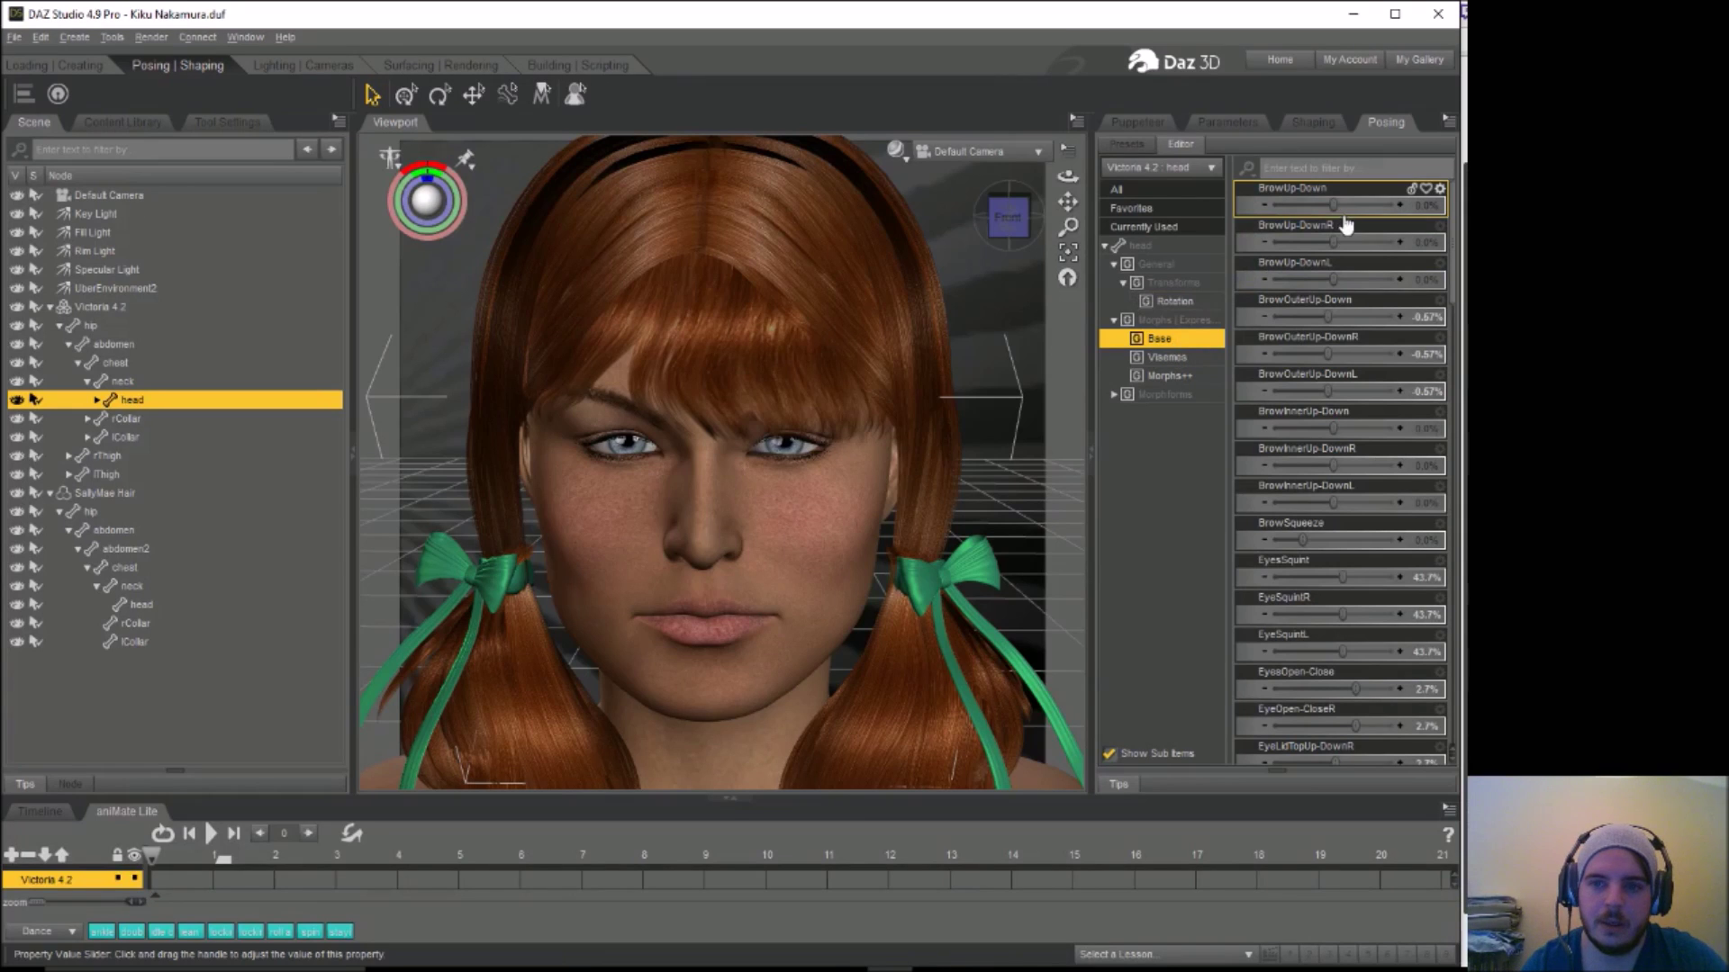
drag(1332, 204, 1302, 208)
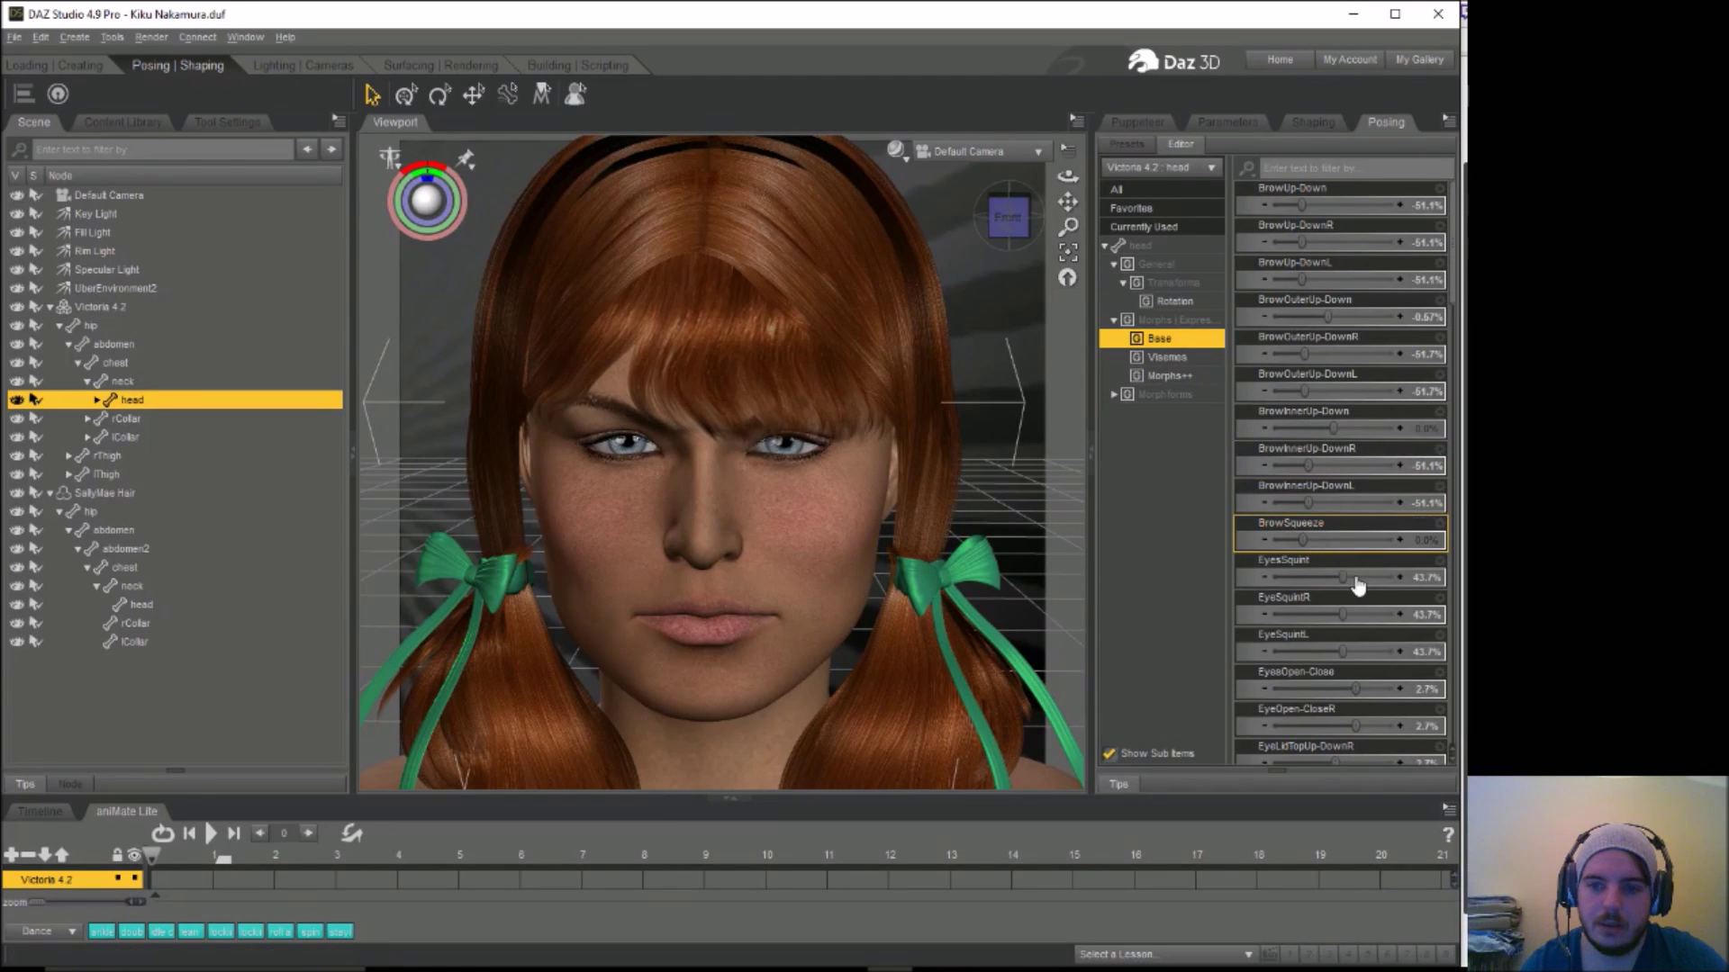
drag(1343, 576, 1350, 577)
Give the face an open smile by setting MouthSmileSimple to 43.7% and MouthSmileOpen to 56.6%
scroll(1354, 576, down, 10)
scroll(1341, 474, down, 8)
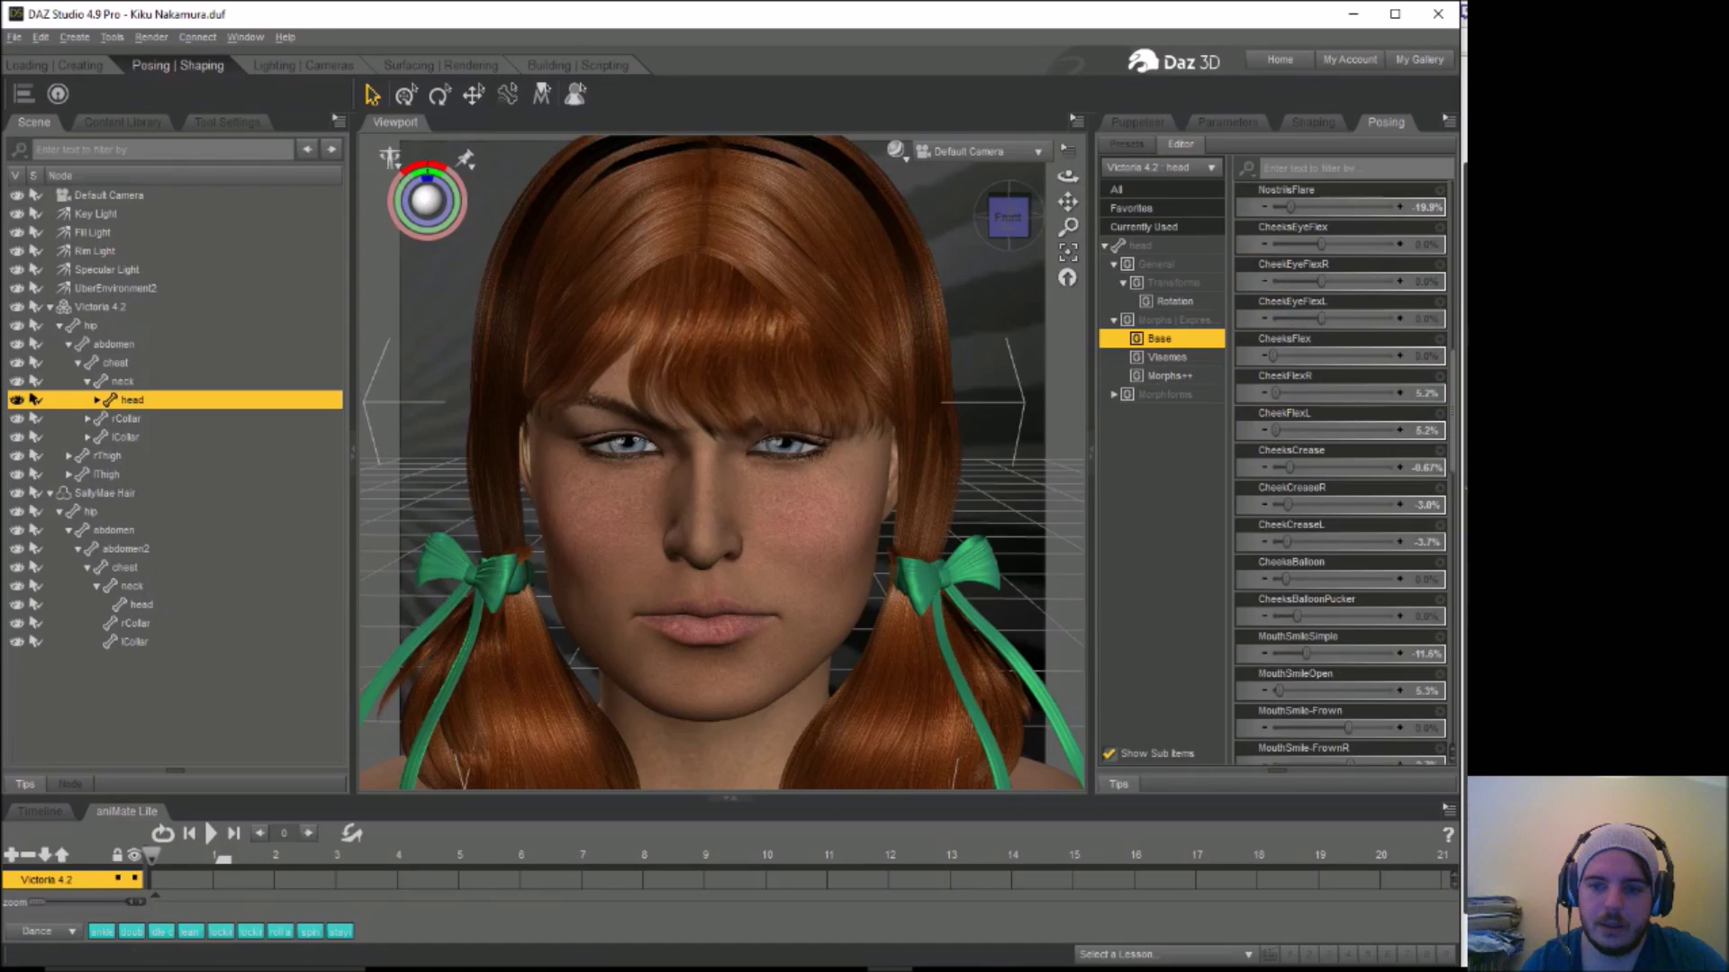
scroll(1290, 385, up, 4)
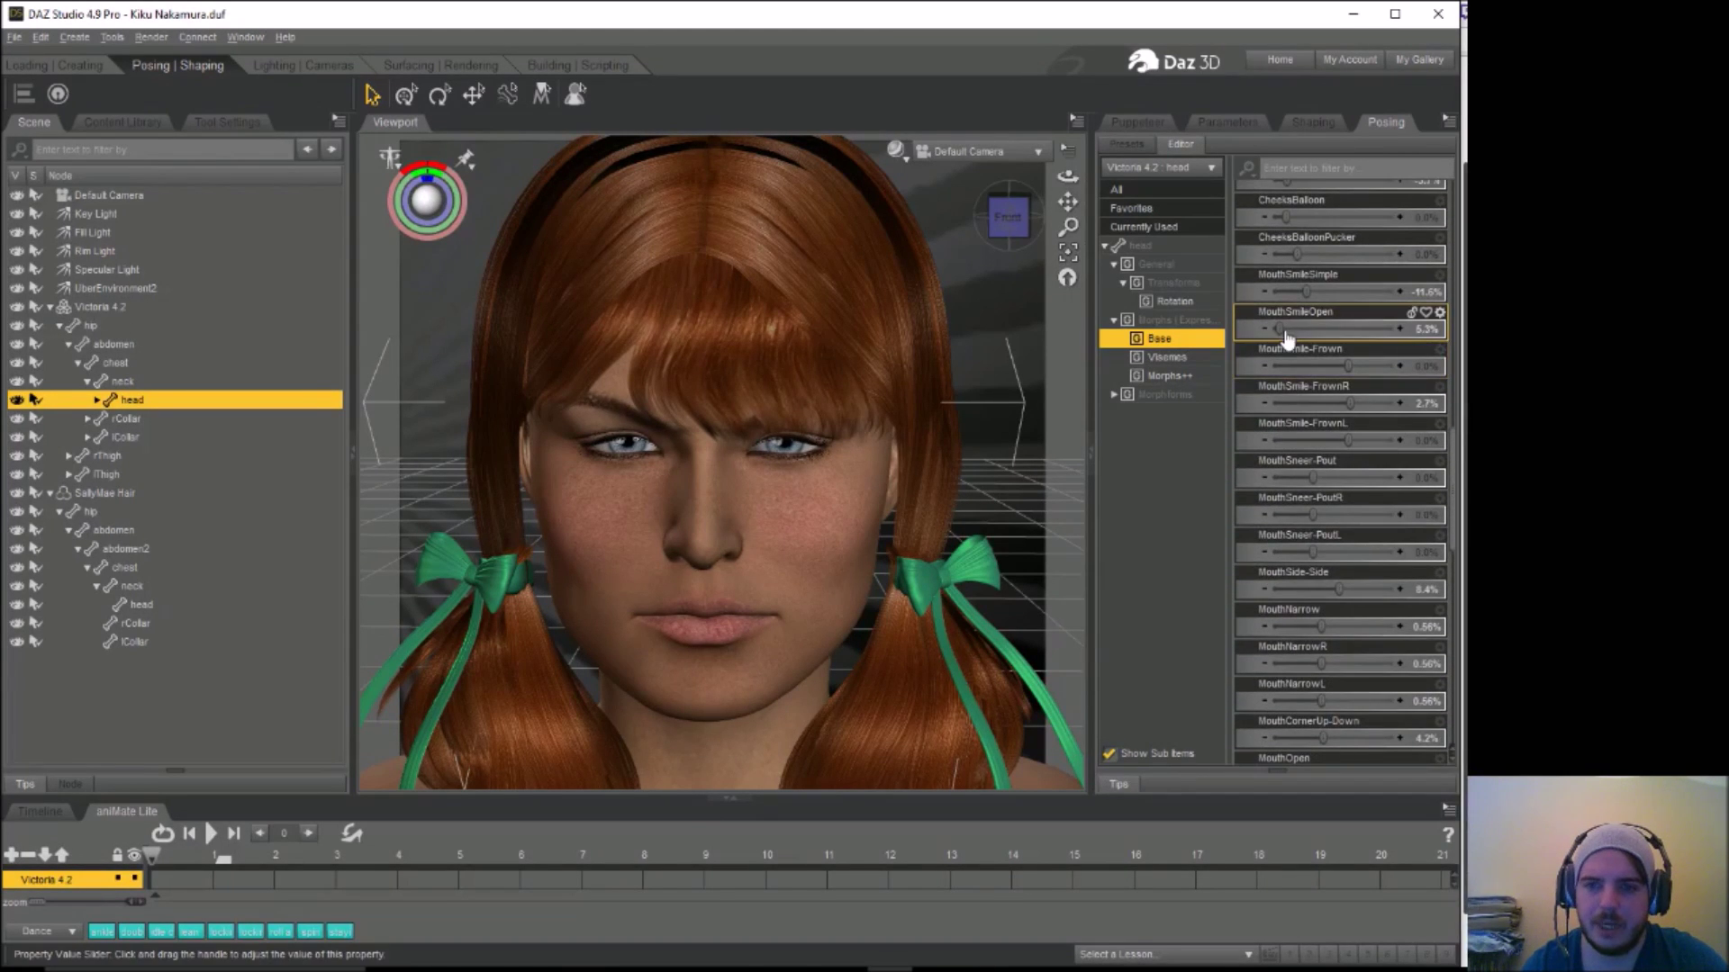
drag(1279, 329, 1343, 321)
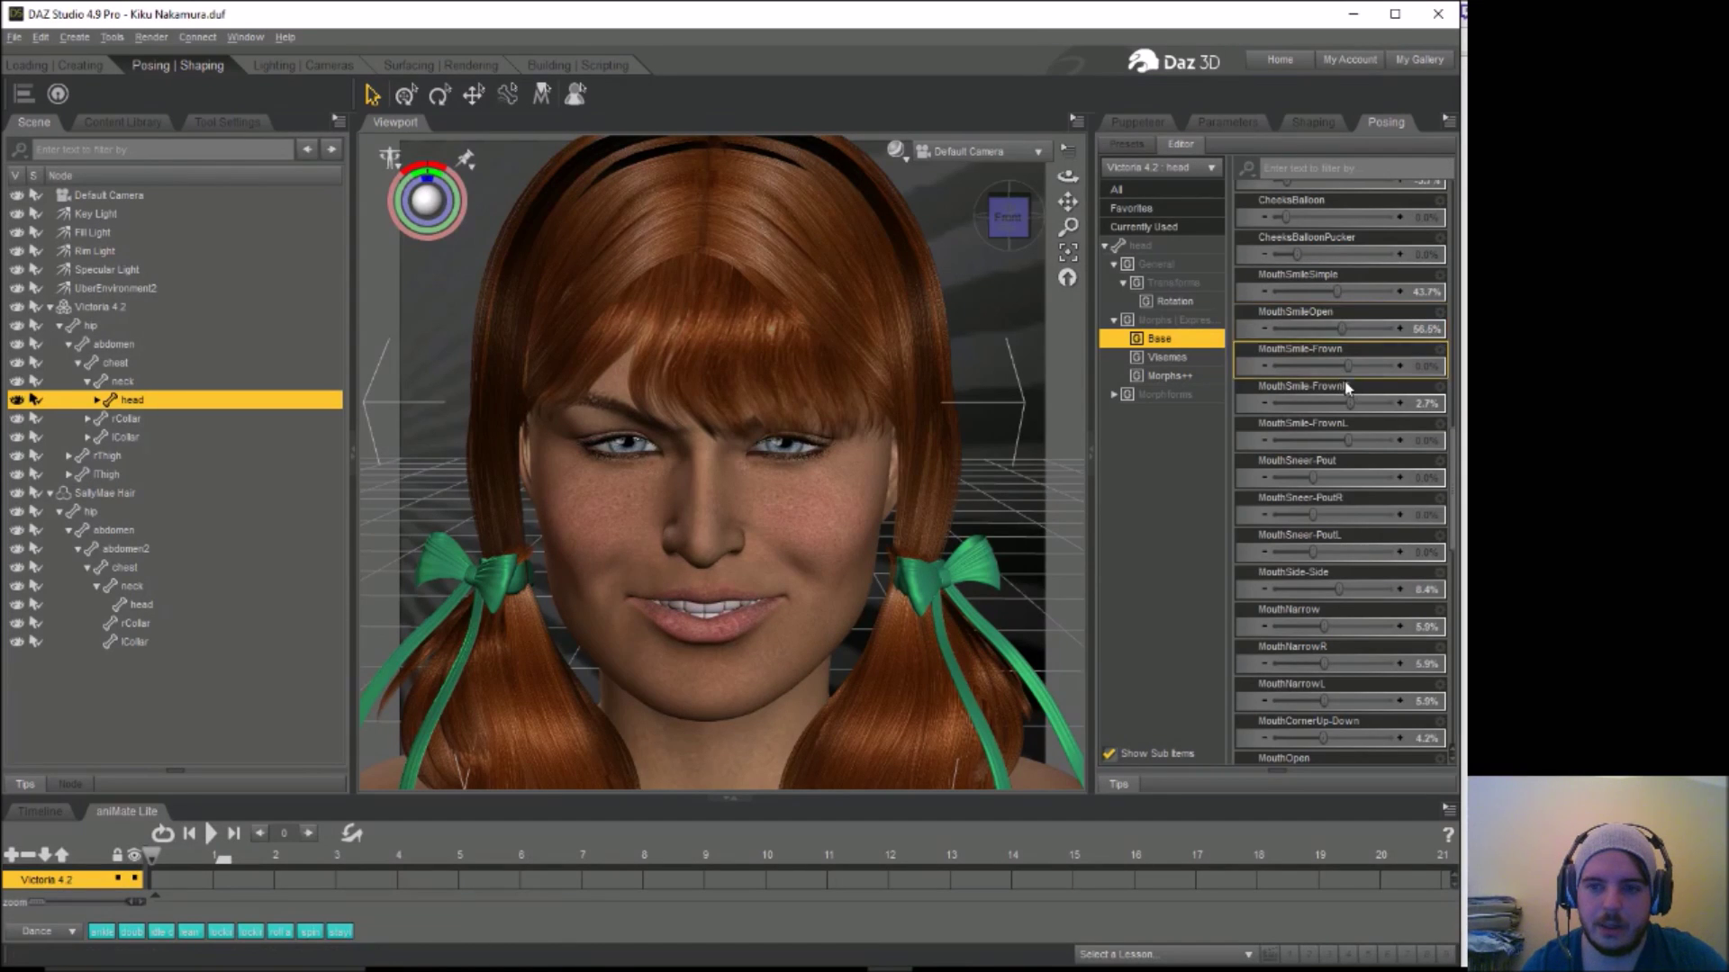
Make the smile lopsided and more open with MouthSmile-FrownL at 36.9%, MouthSide-Side at 29.8% and MouthOpen at 57.6%
mouse_move(1349, 441)
mouse_down()
mouse_move(1377, 437)
mouse_move(1364, 444)
mouse_up()
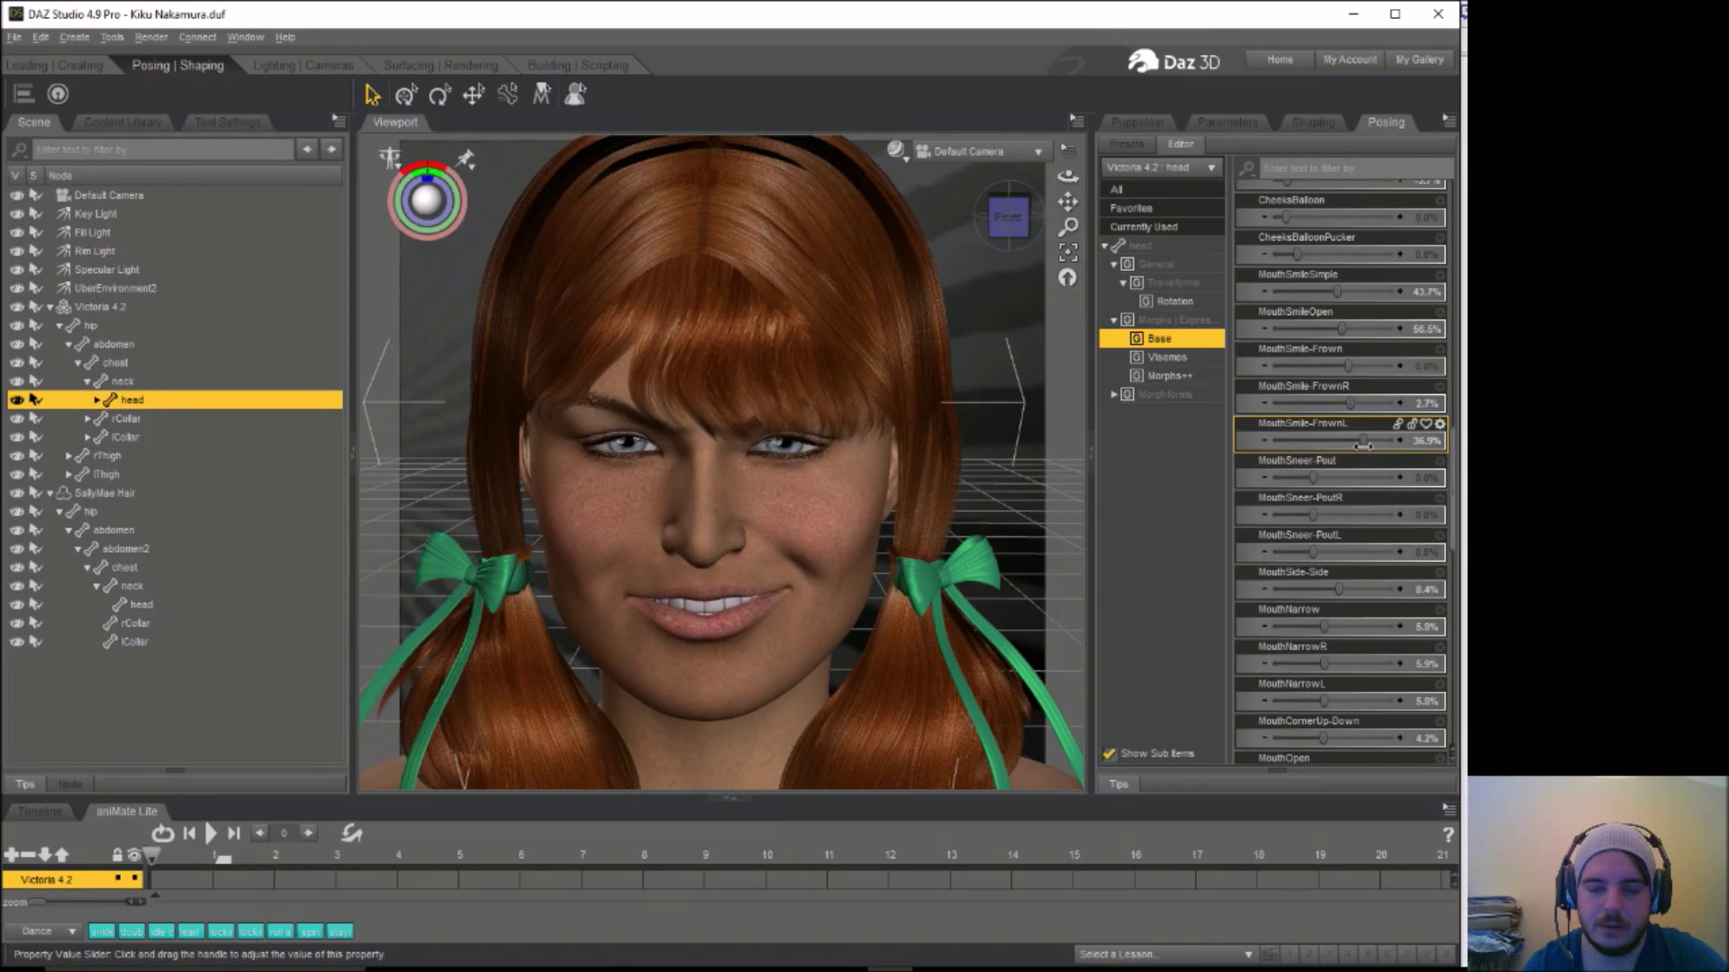
drag(1342, 588, 1352, 588)
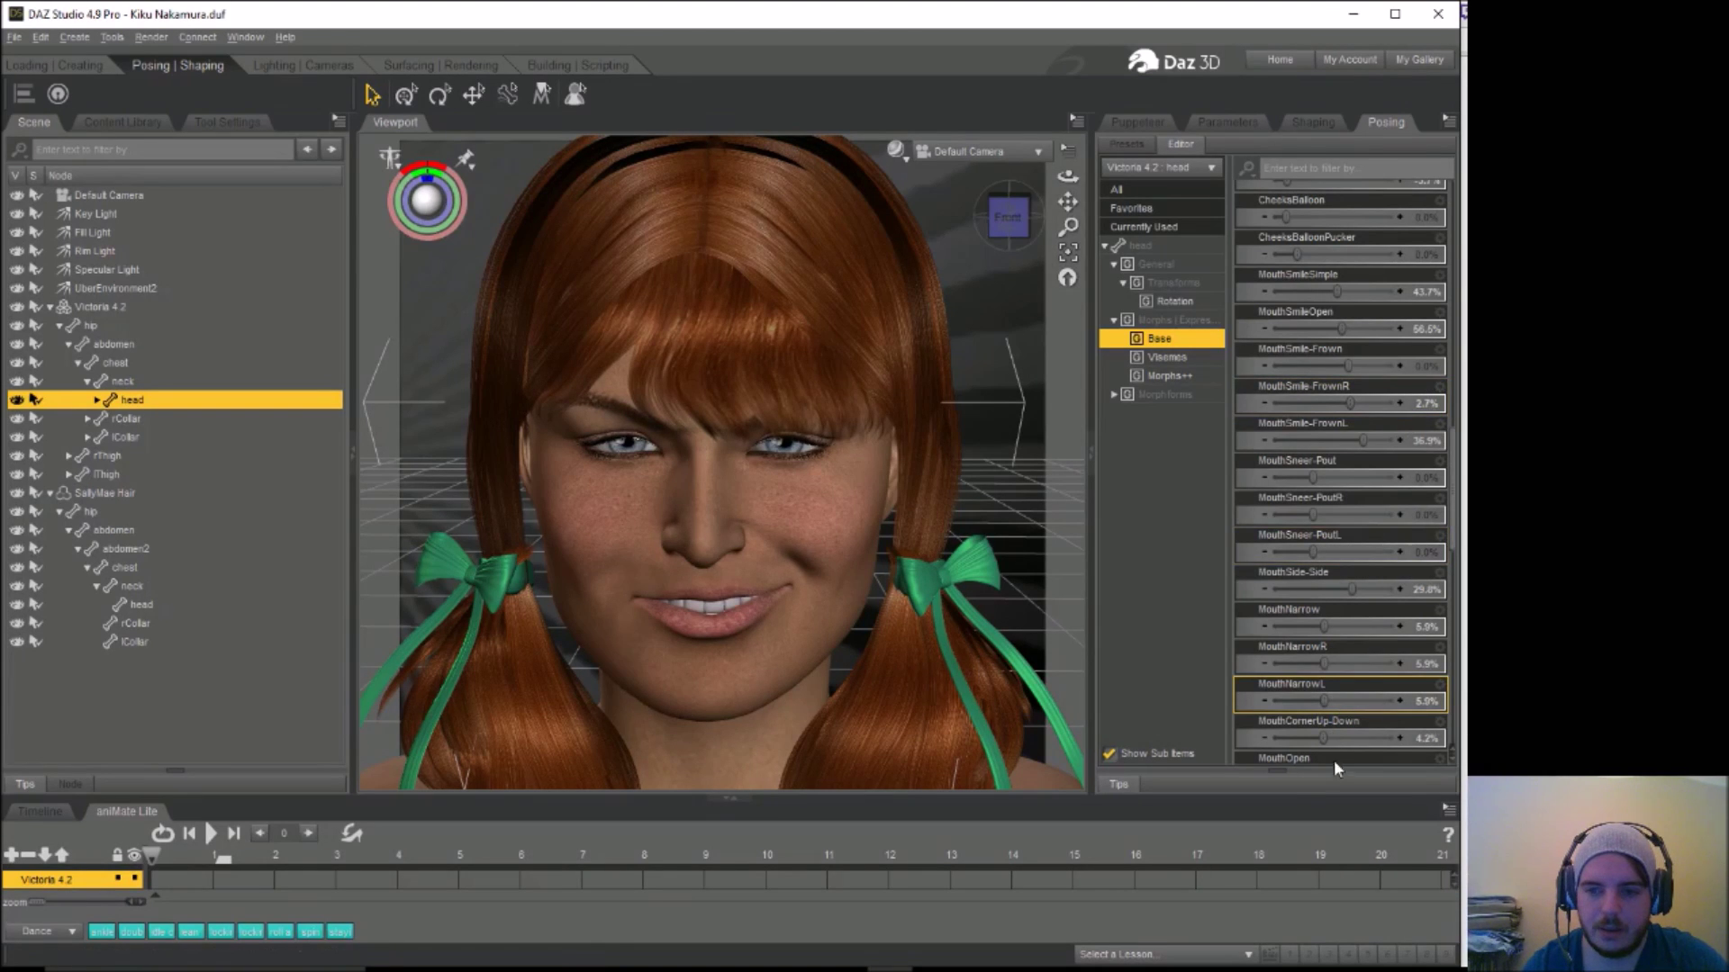
scroll(1431, 576, down, 3)
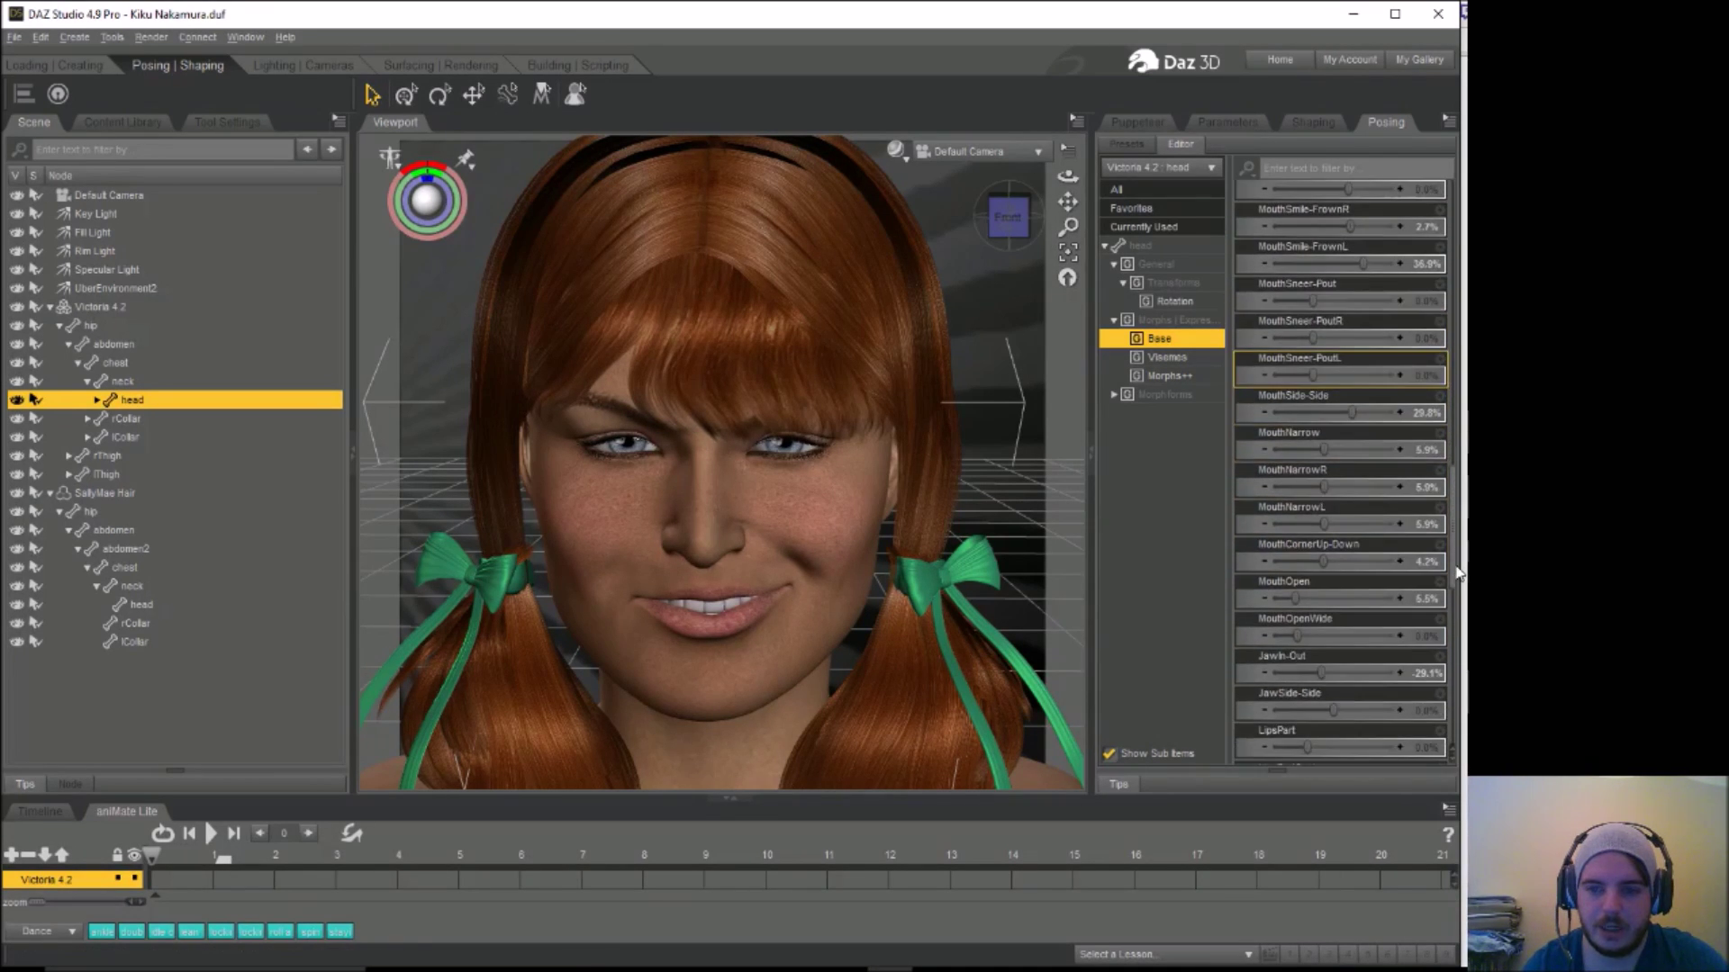
drag(1295, 599, 1319, 601)
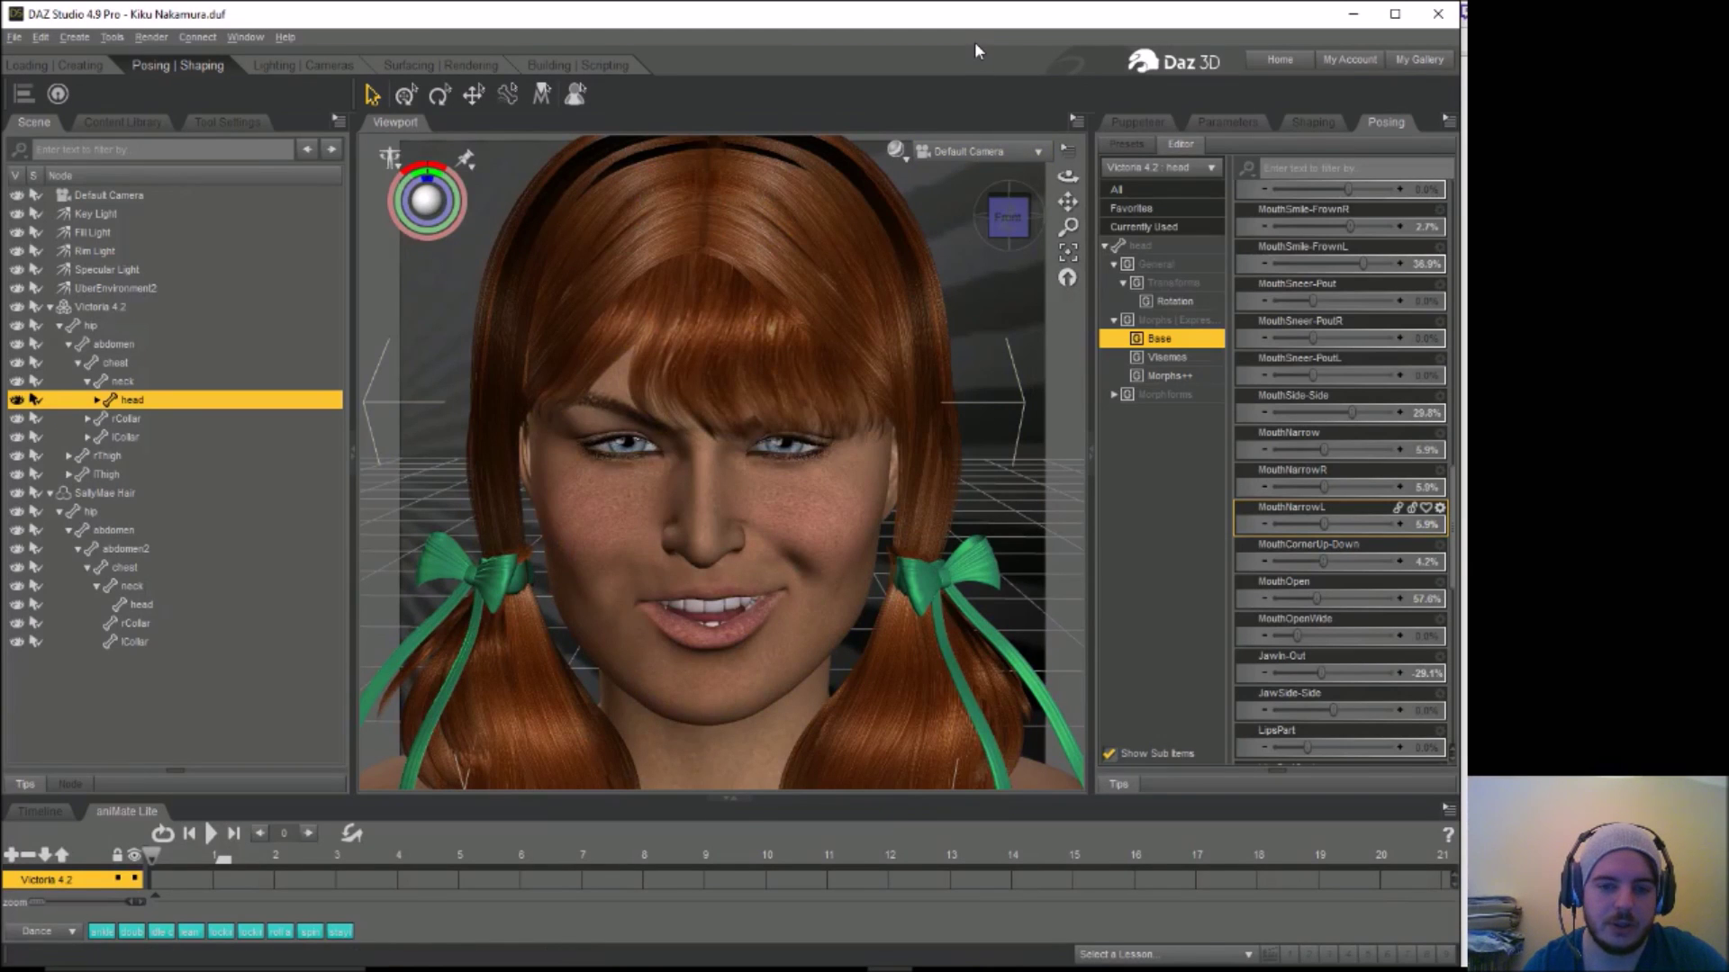
Add Sports Bra.cr2 from the Poser-format Studio3 figures, DAZ's Victoria 4 Clothing, to the Victoria 4.2 character
click(54, 65)
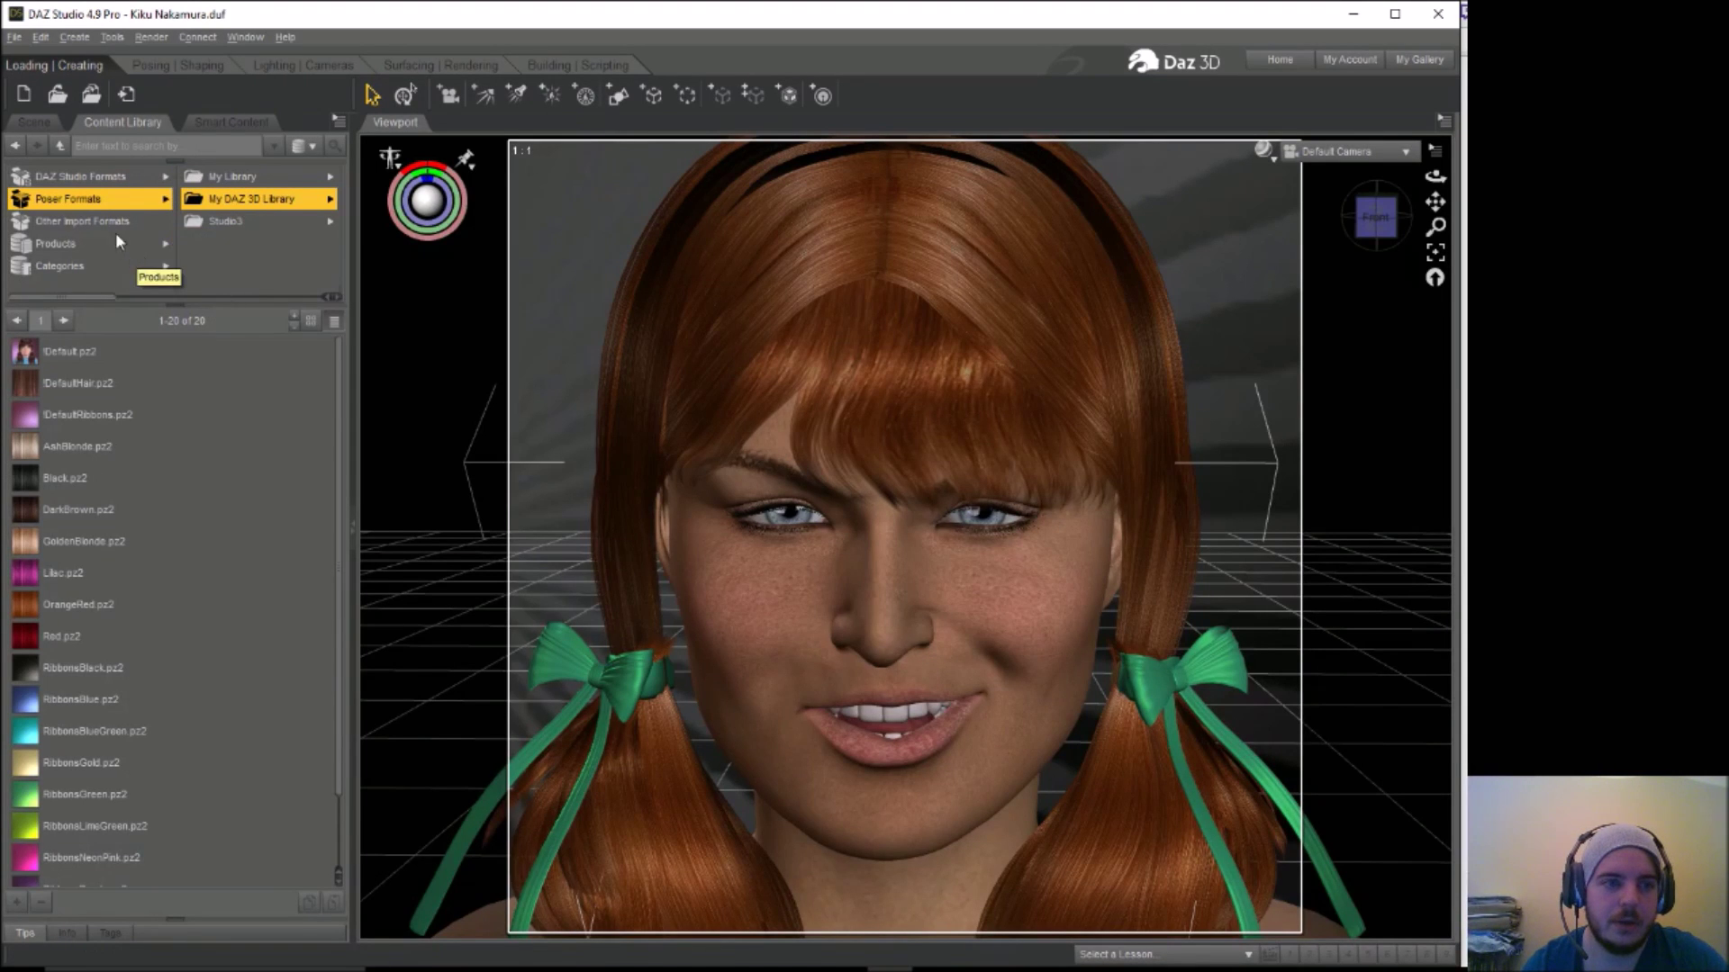
click(215, 223)
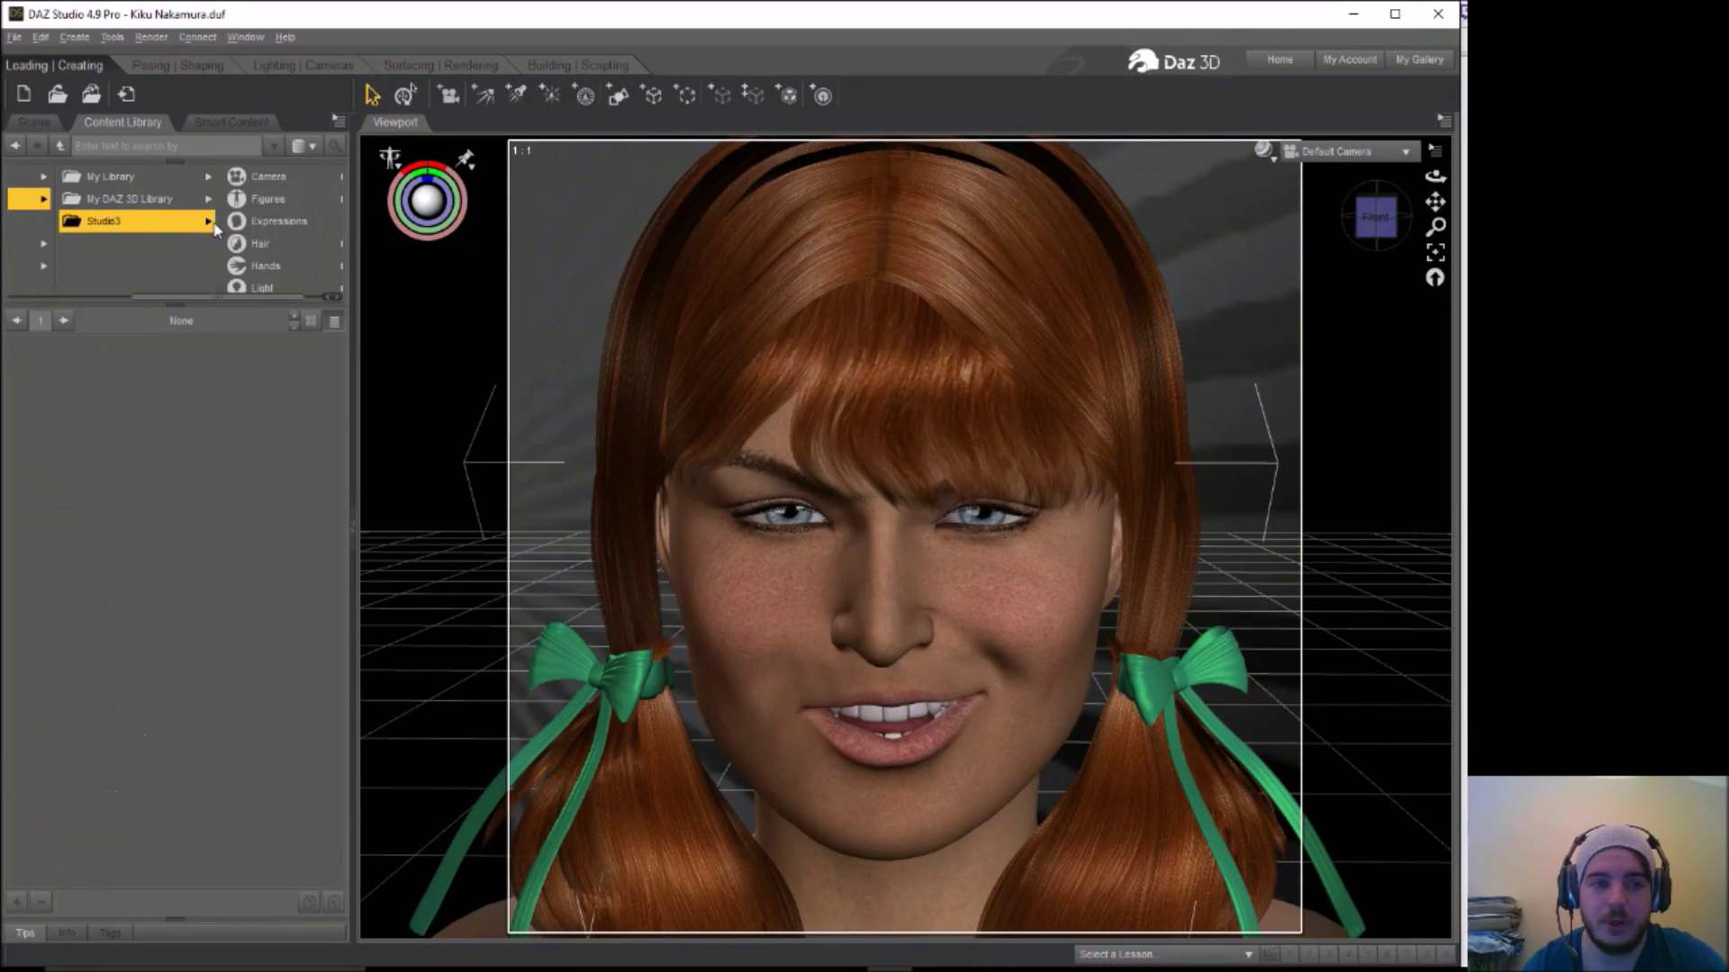
click(263, 204)
drag(321, 176, 327, 209)
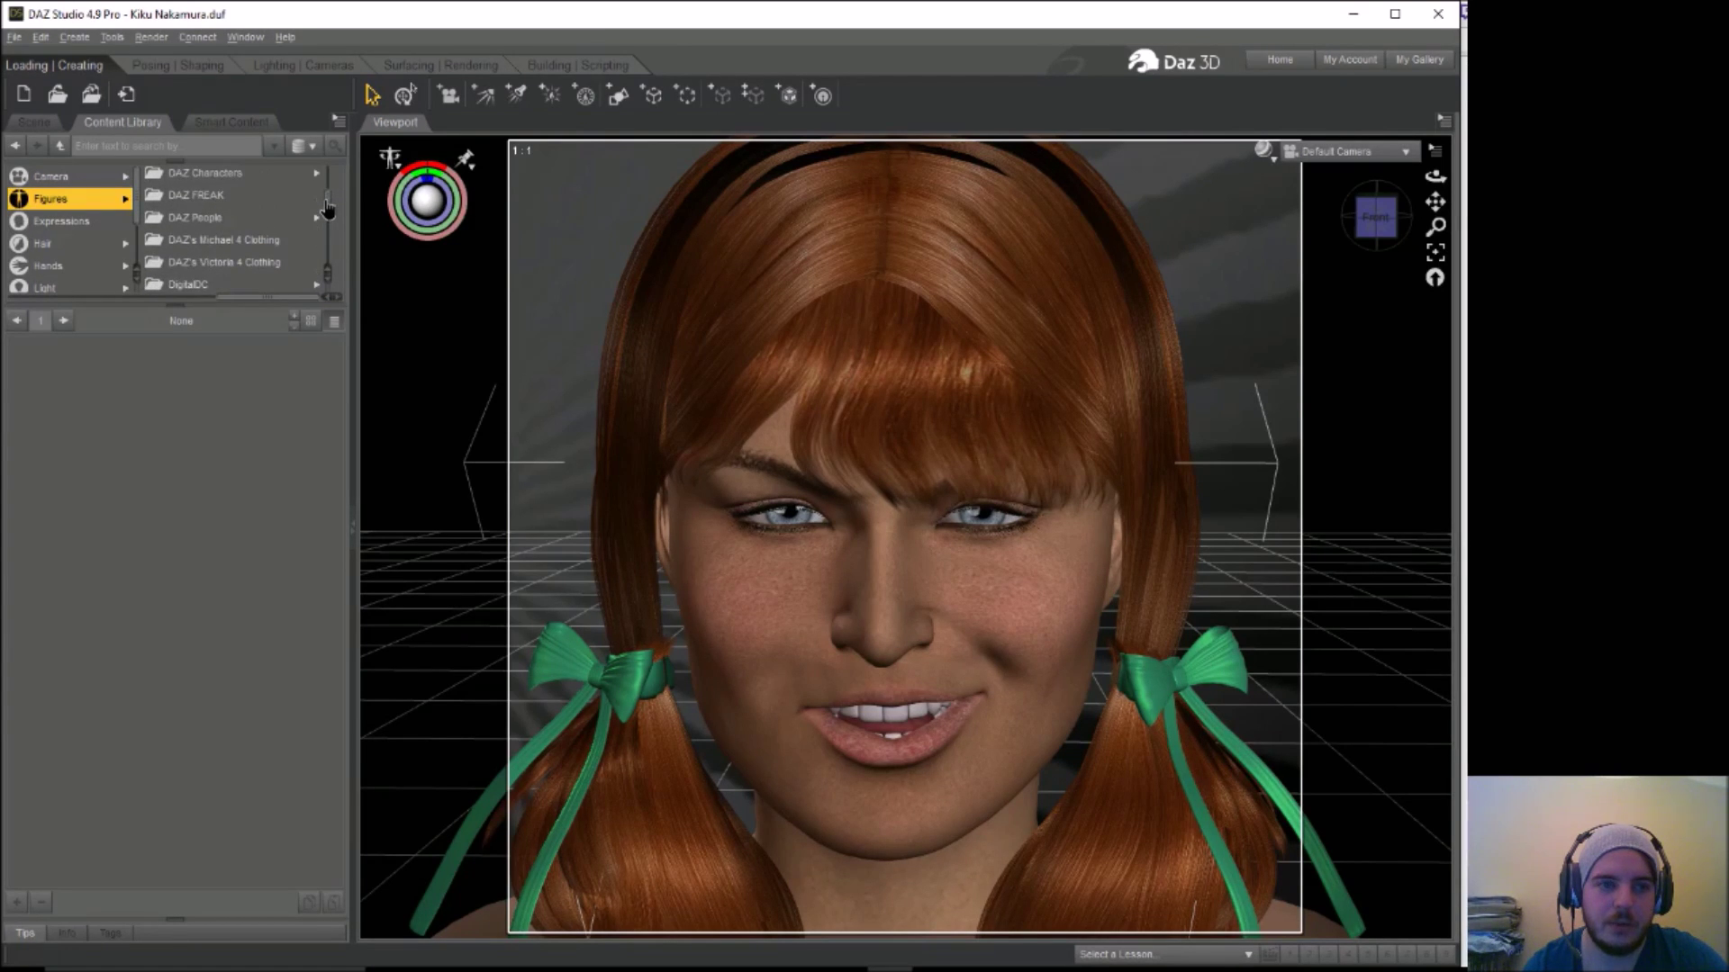
click(252, 263)
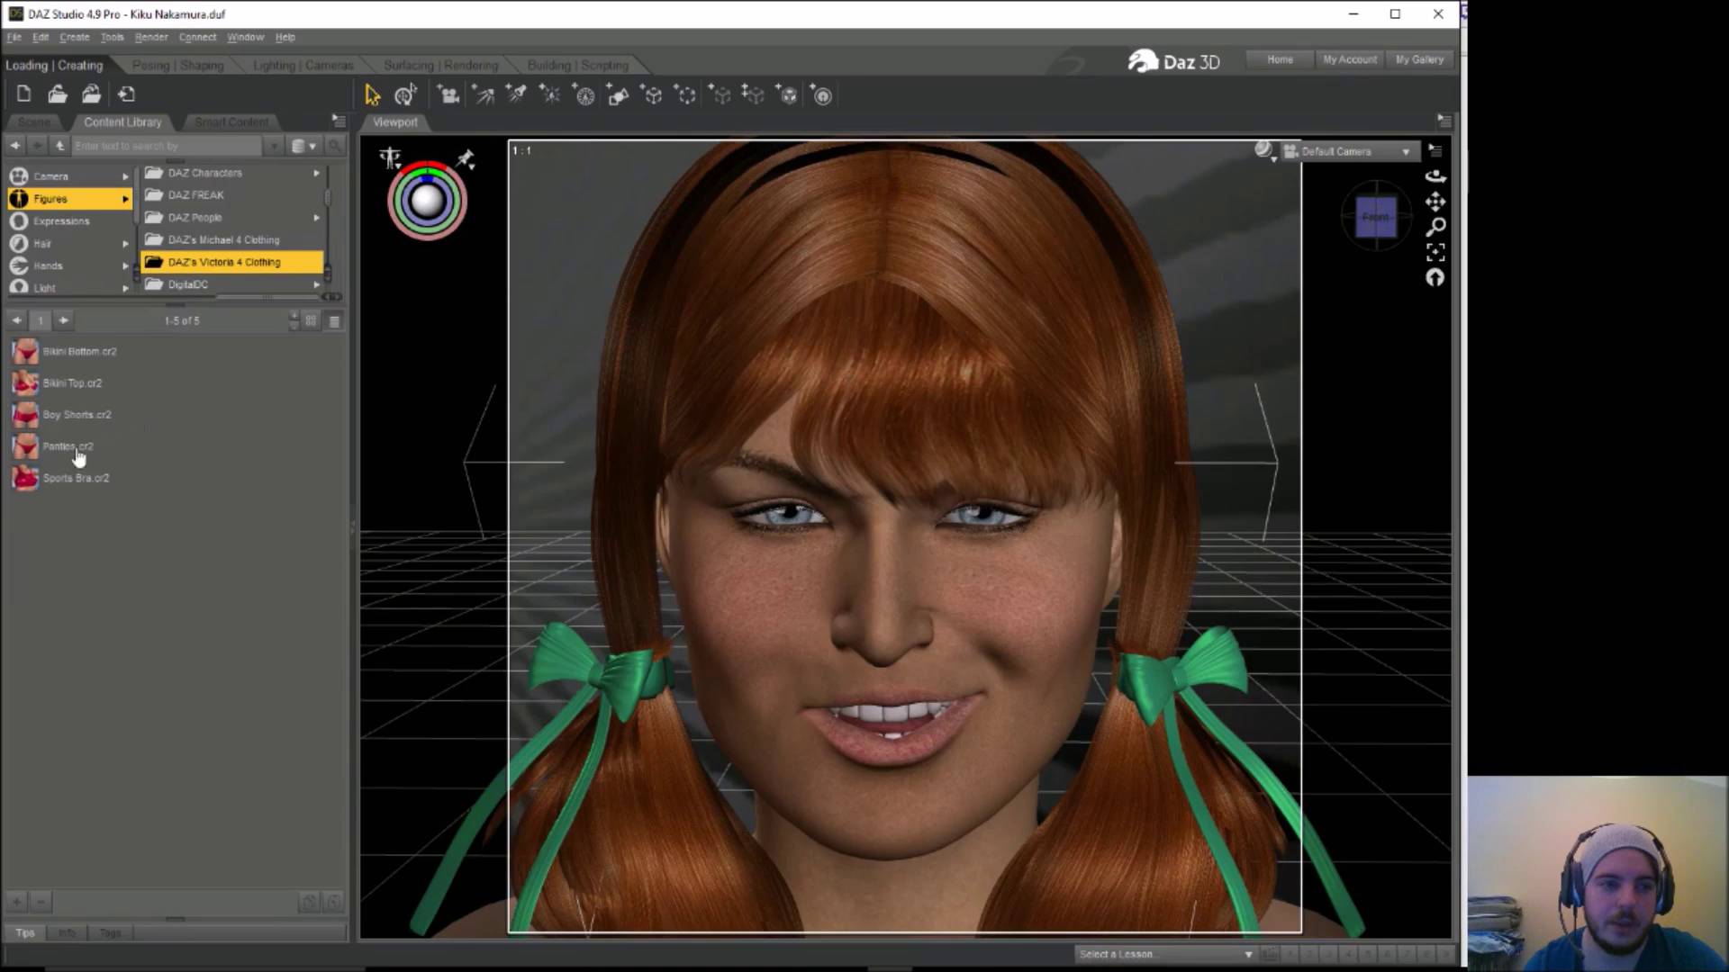
drag(61, 484, 870, 832)
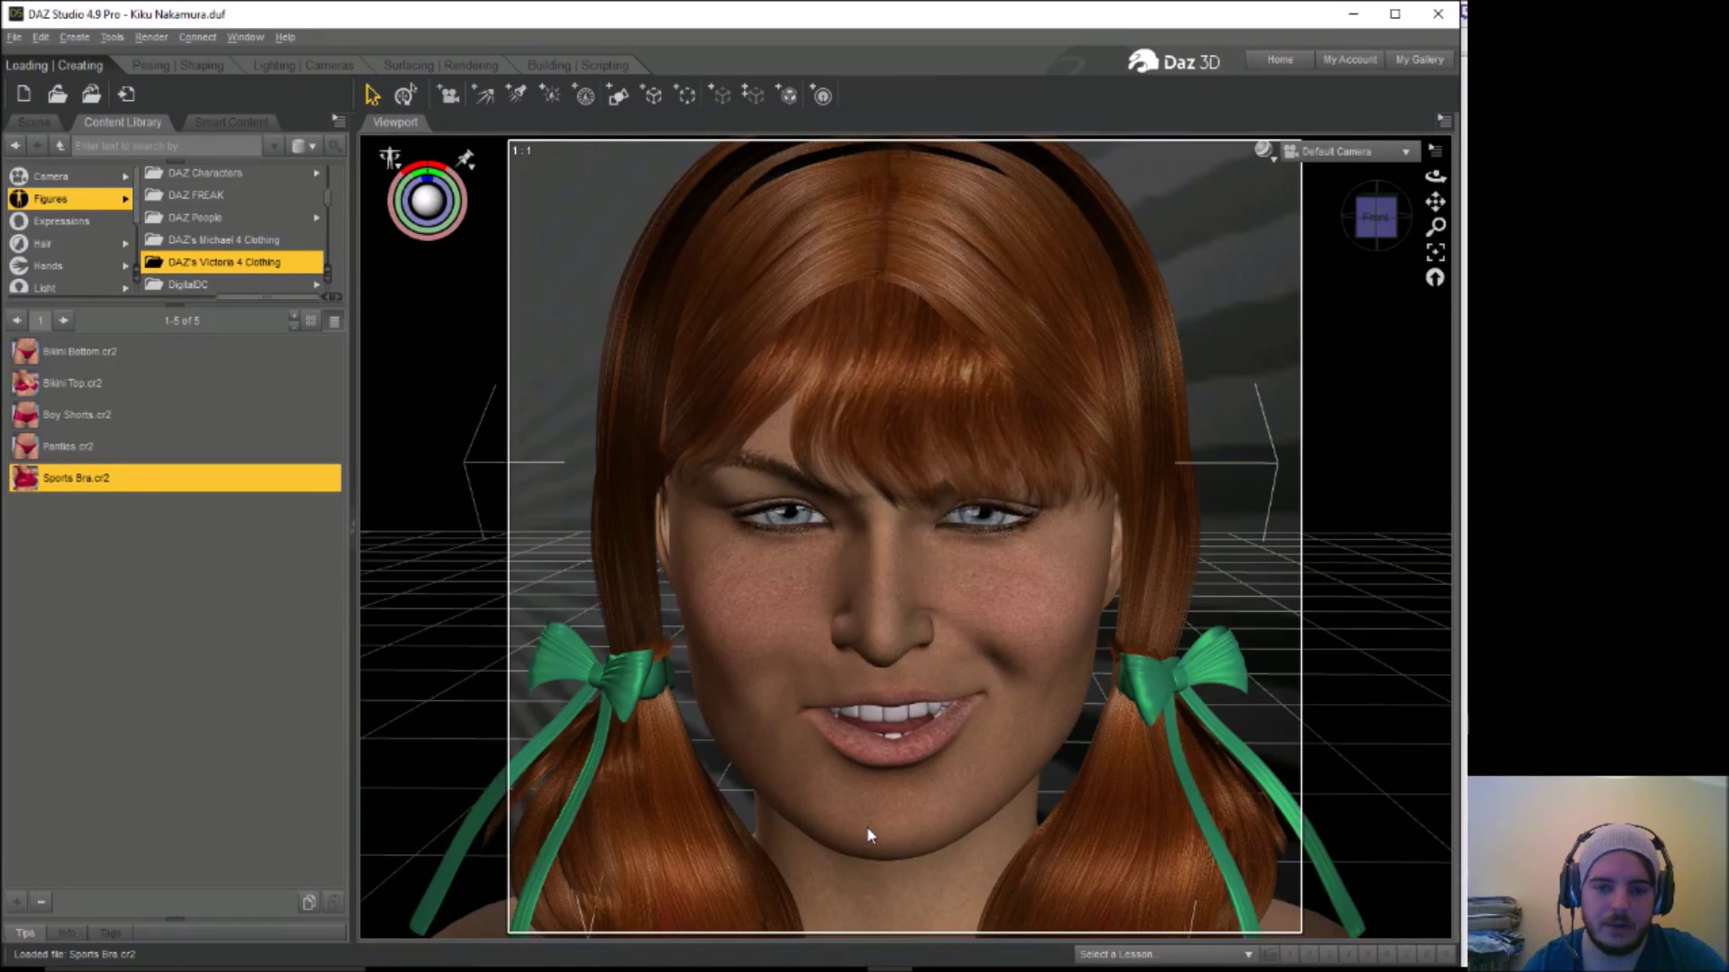
click(1246, 923)
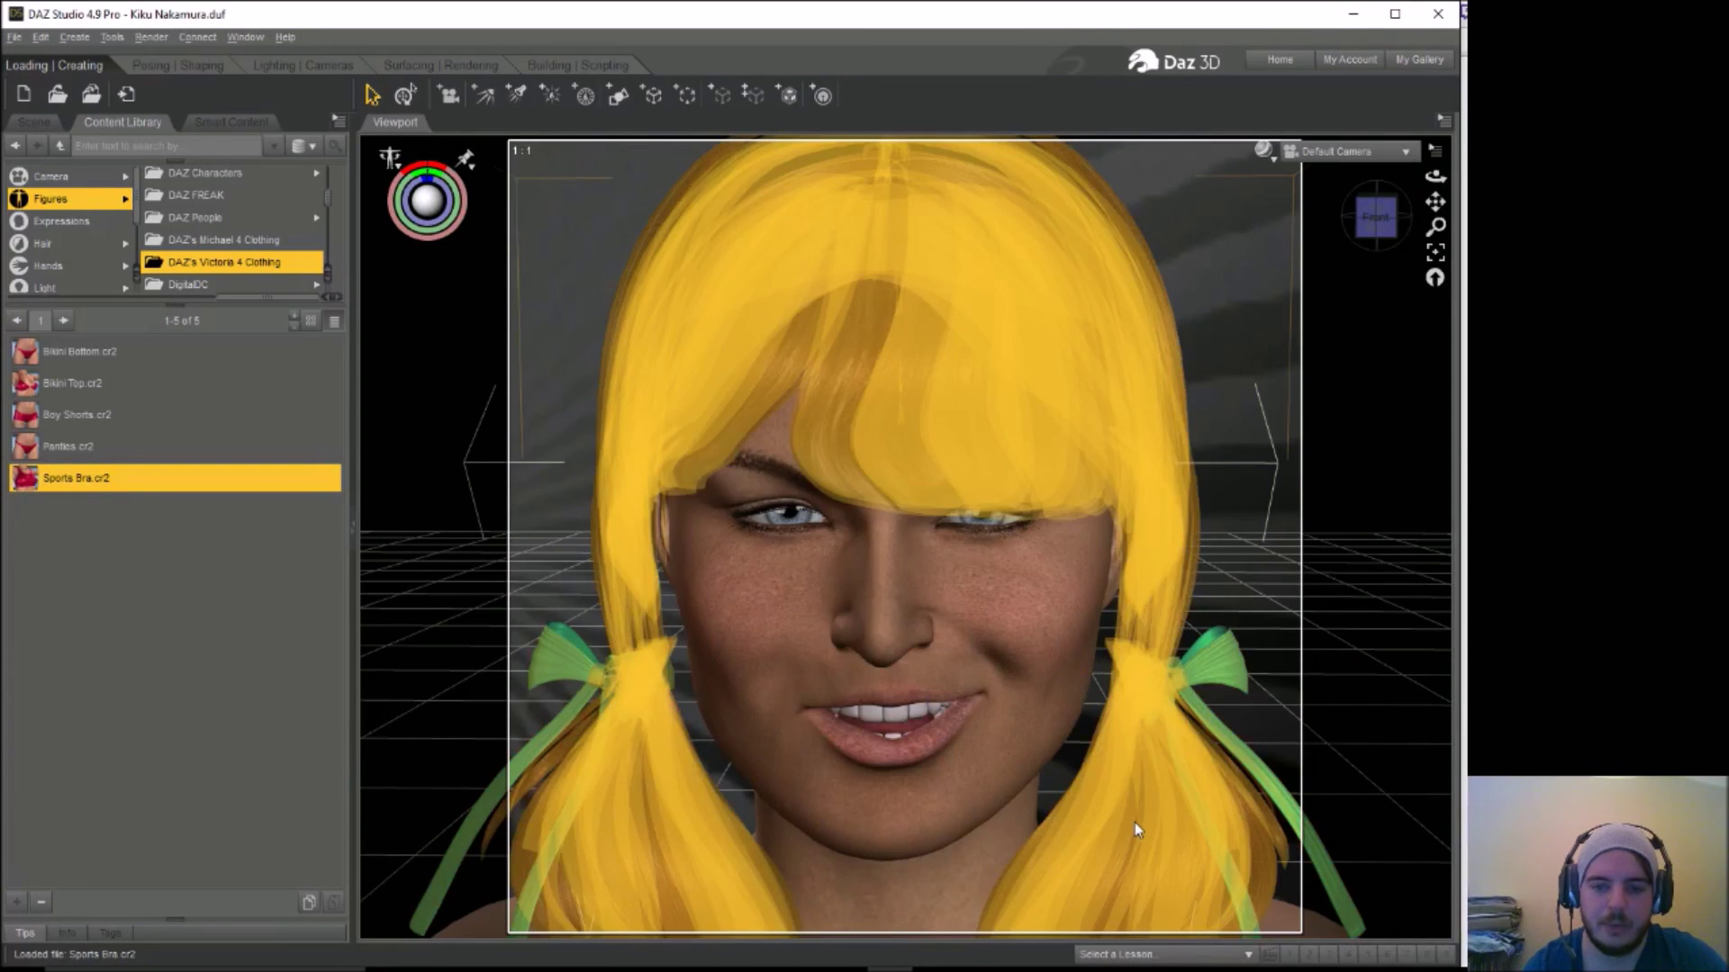
click(1212, 245)
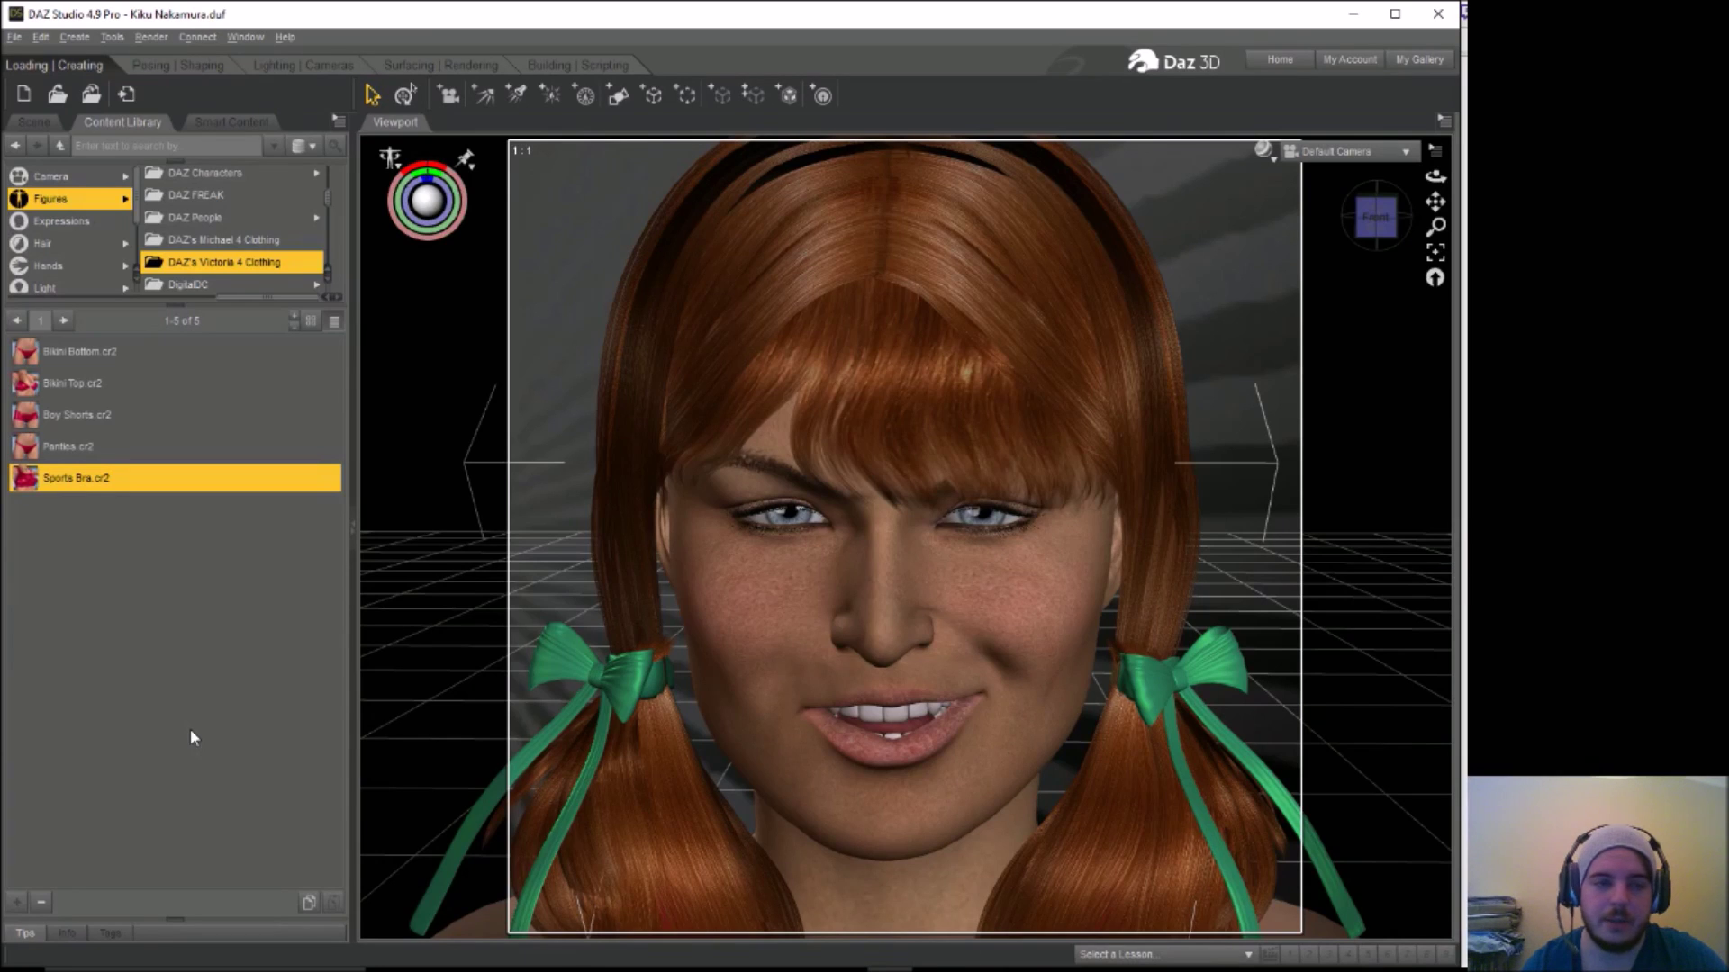
Render the character through the Default Camera and close the finished render window without saving it to a file
click(152, 41)
click(159, 55)
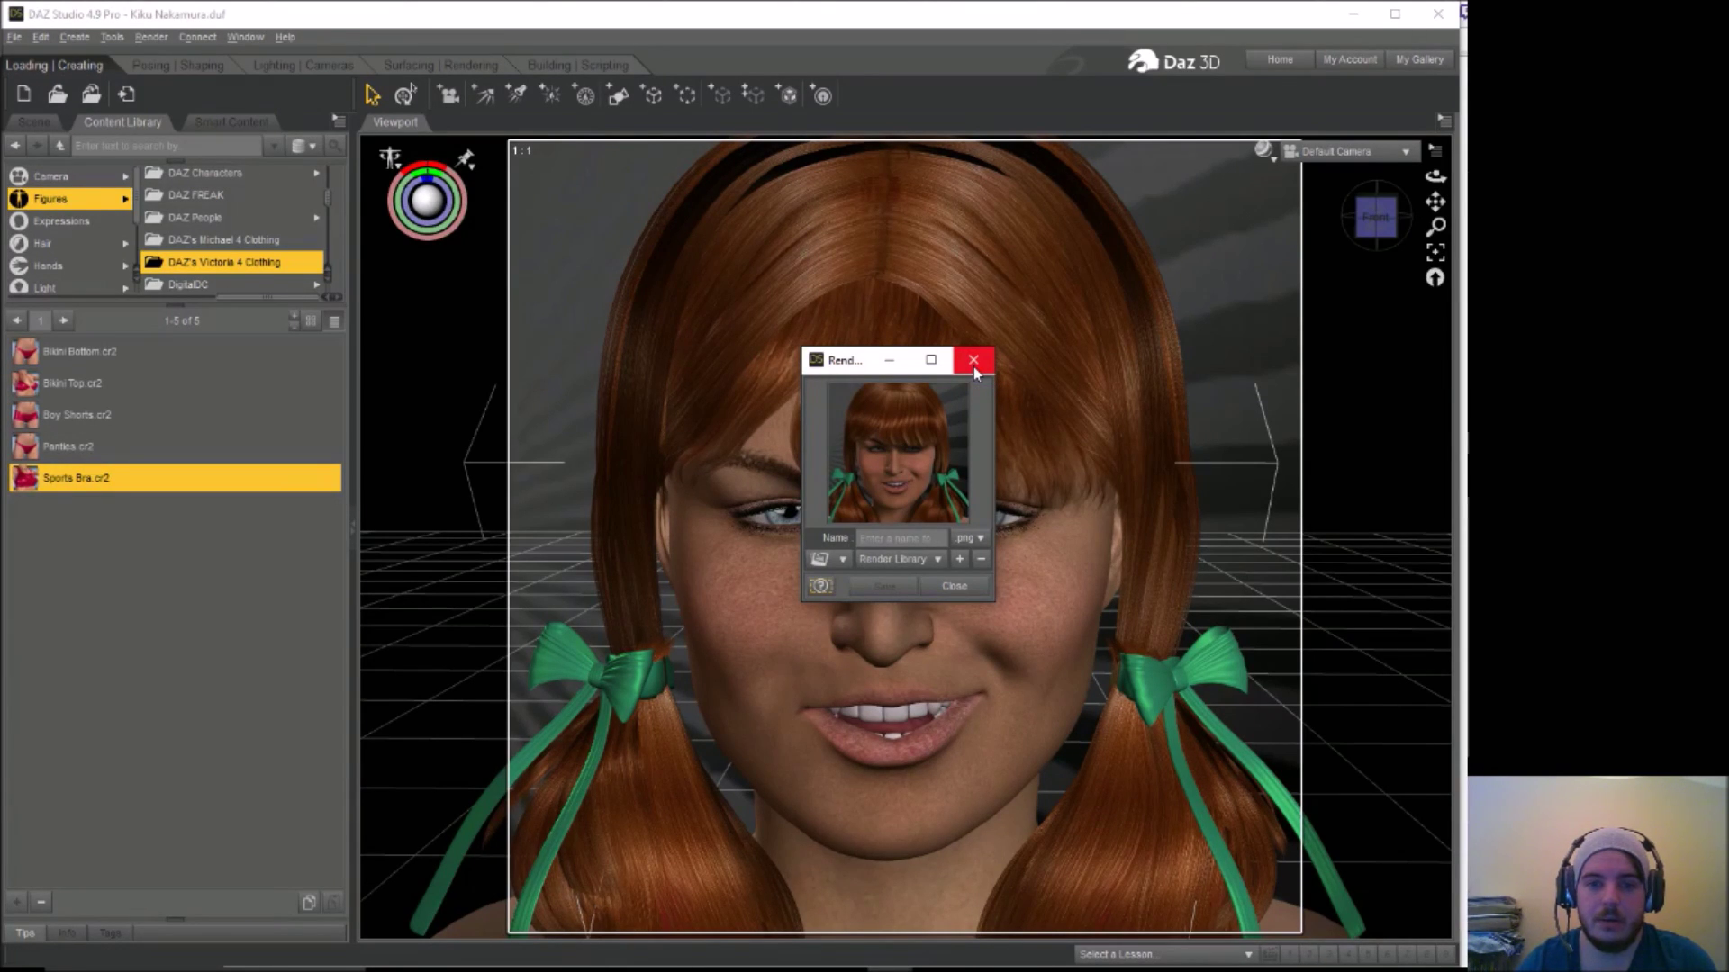
click(974, 362)
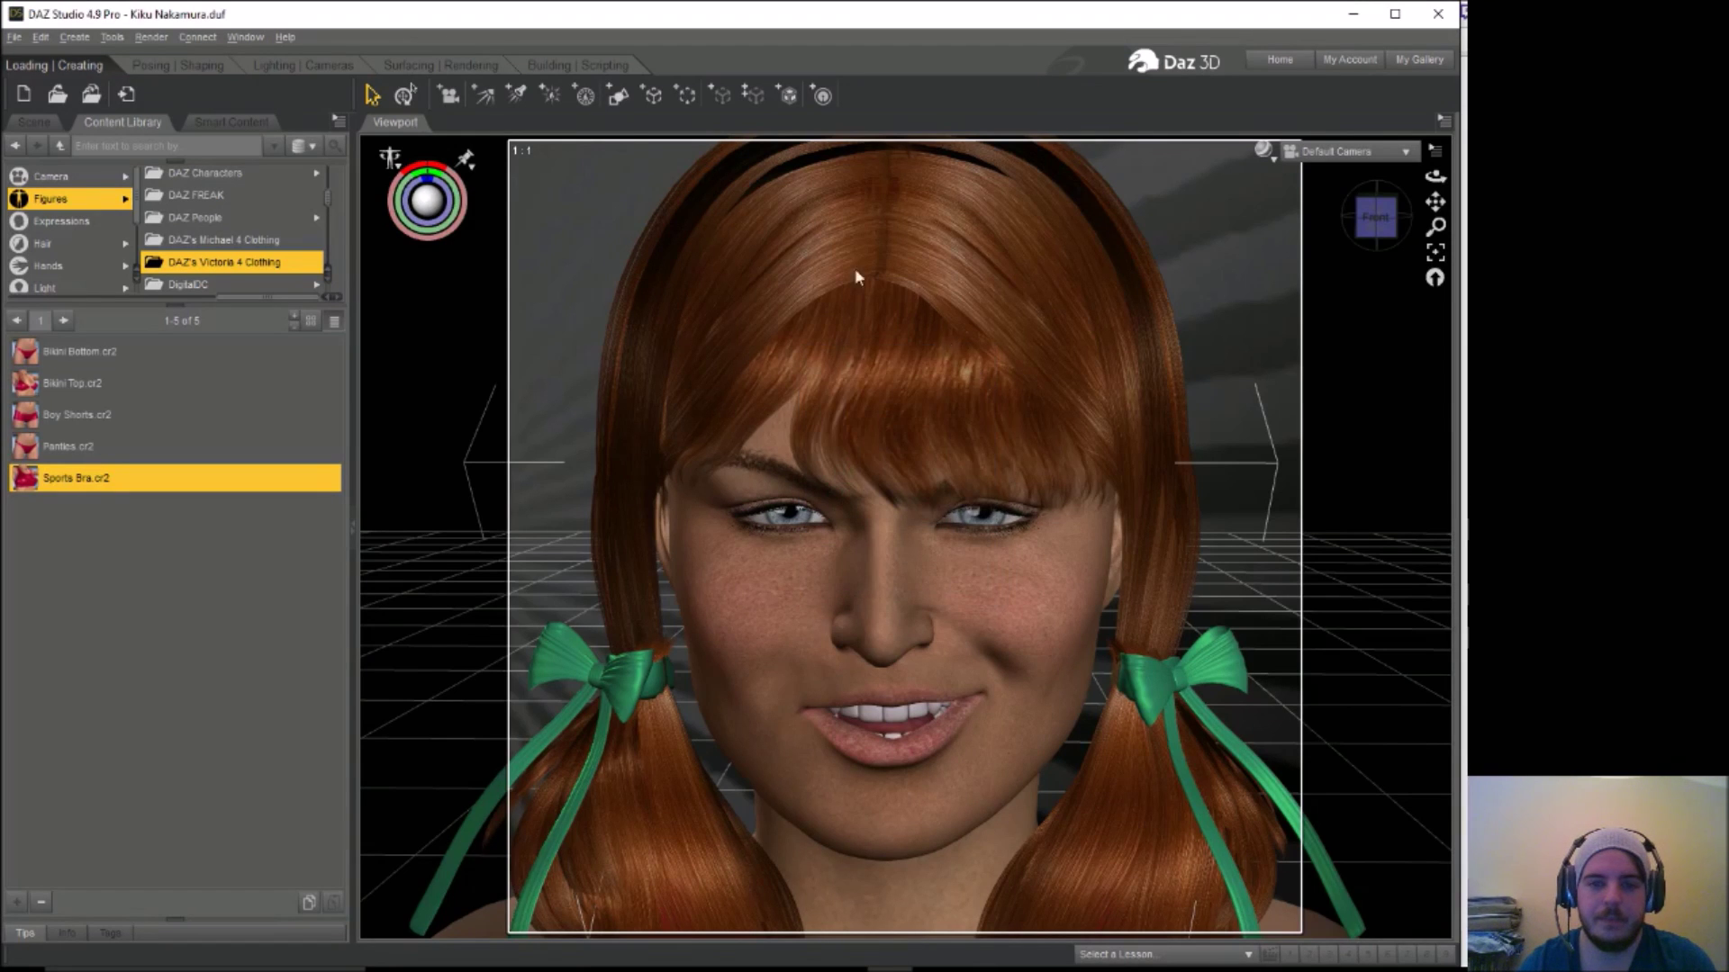
Open the Render Editor and load the new render of the pigtailed character as the primary image
click(151, 37)
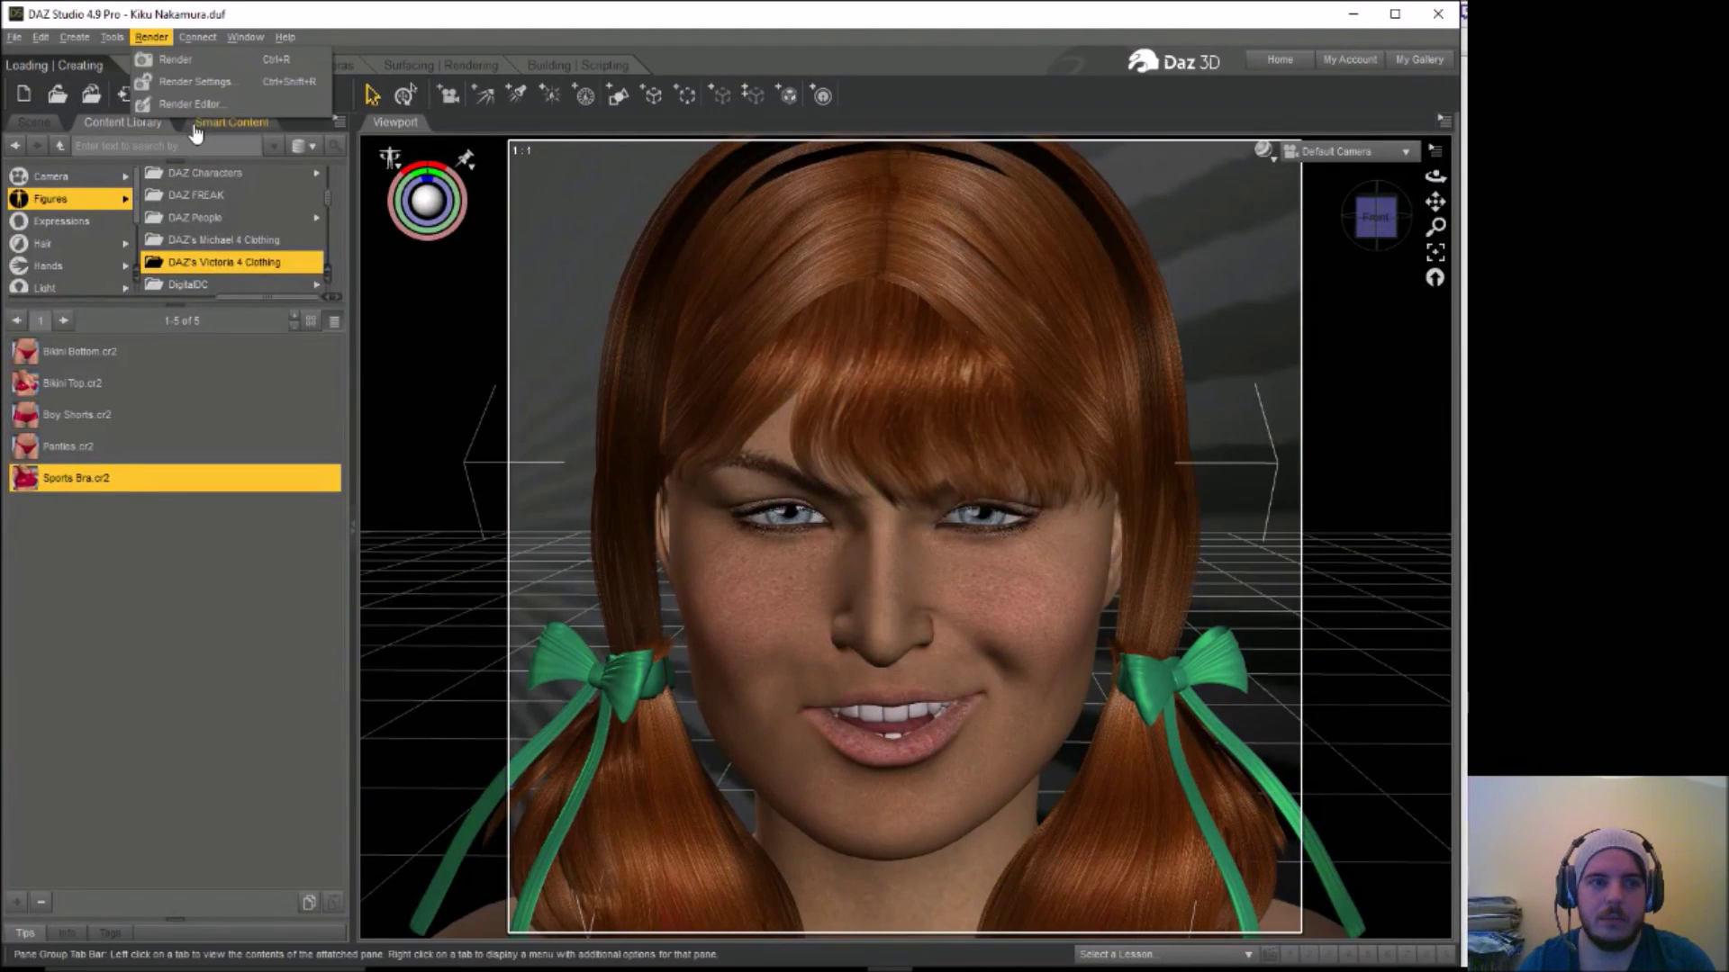
click(190, 104)
mouse_move(850, 675)
mouse_down()
mouse_move(851, 723)
mouse_move(851, 707)
mouse_up()
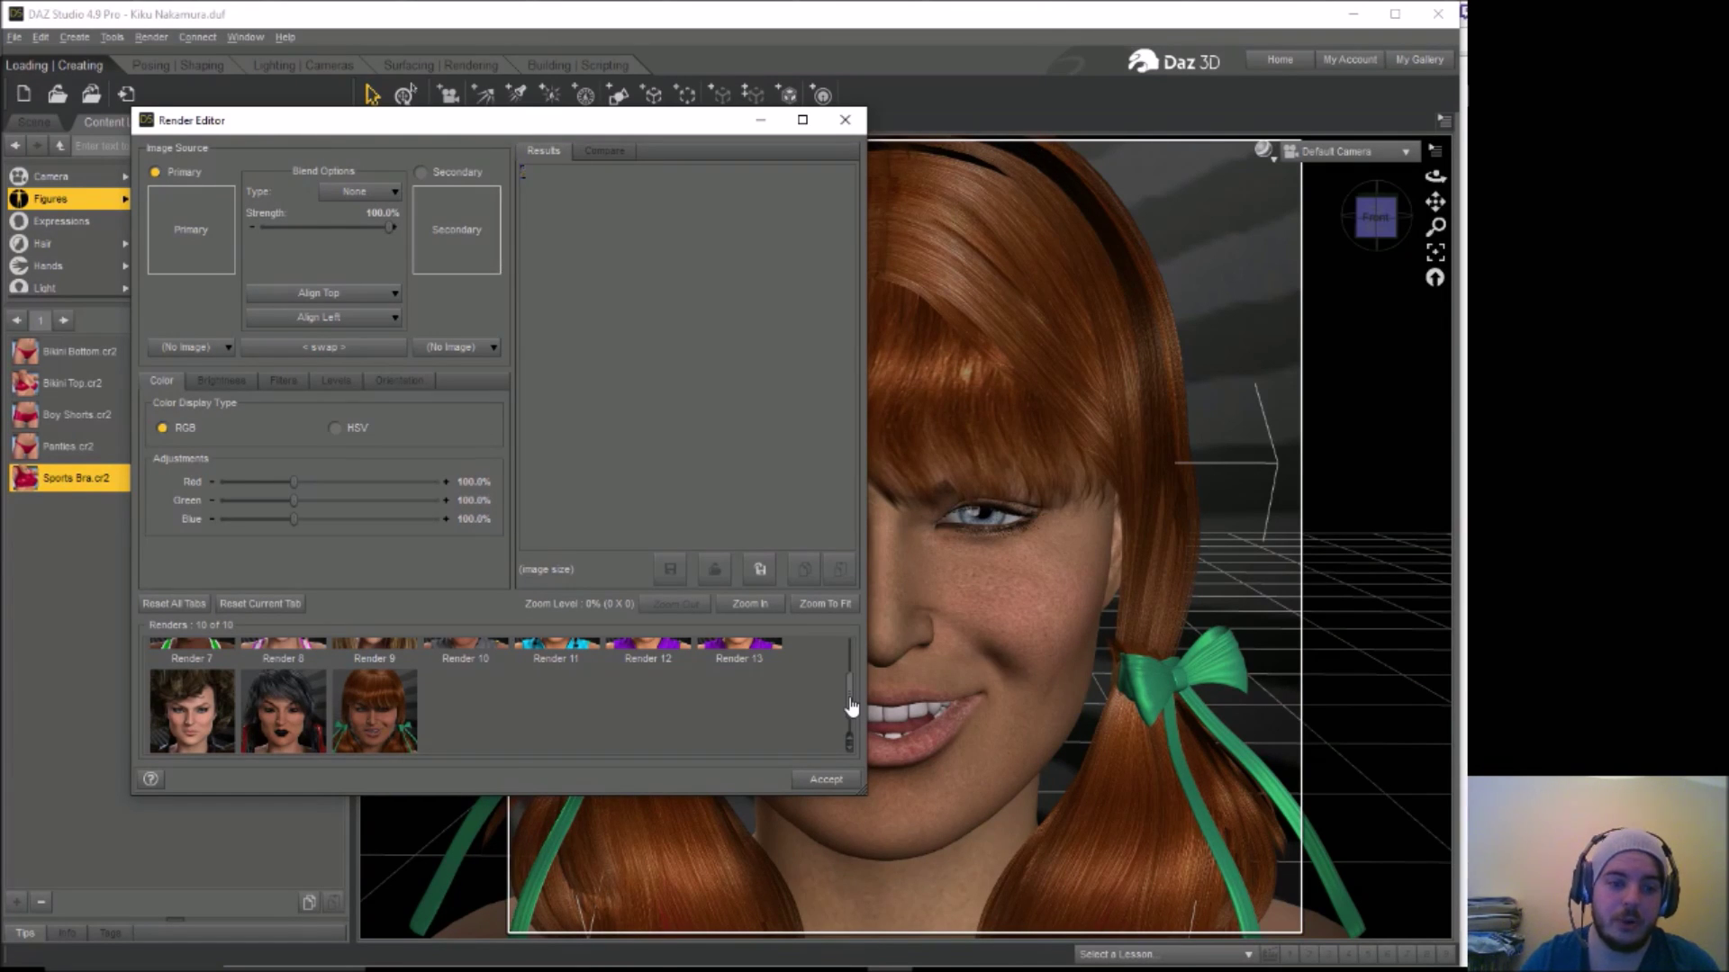
click(378, 717)
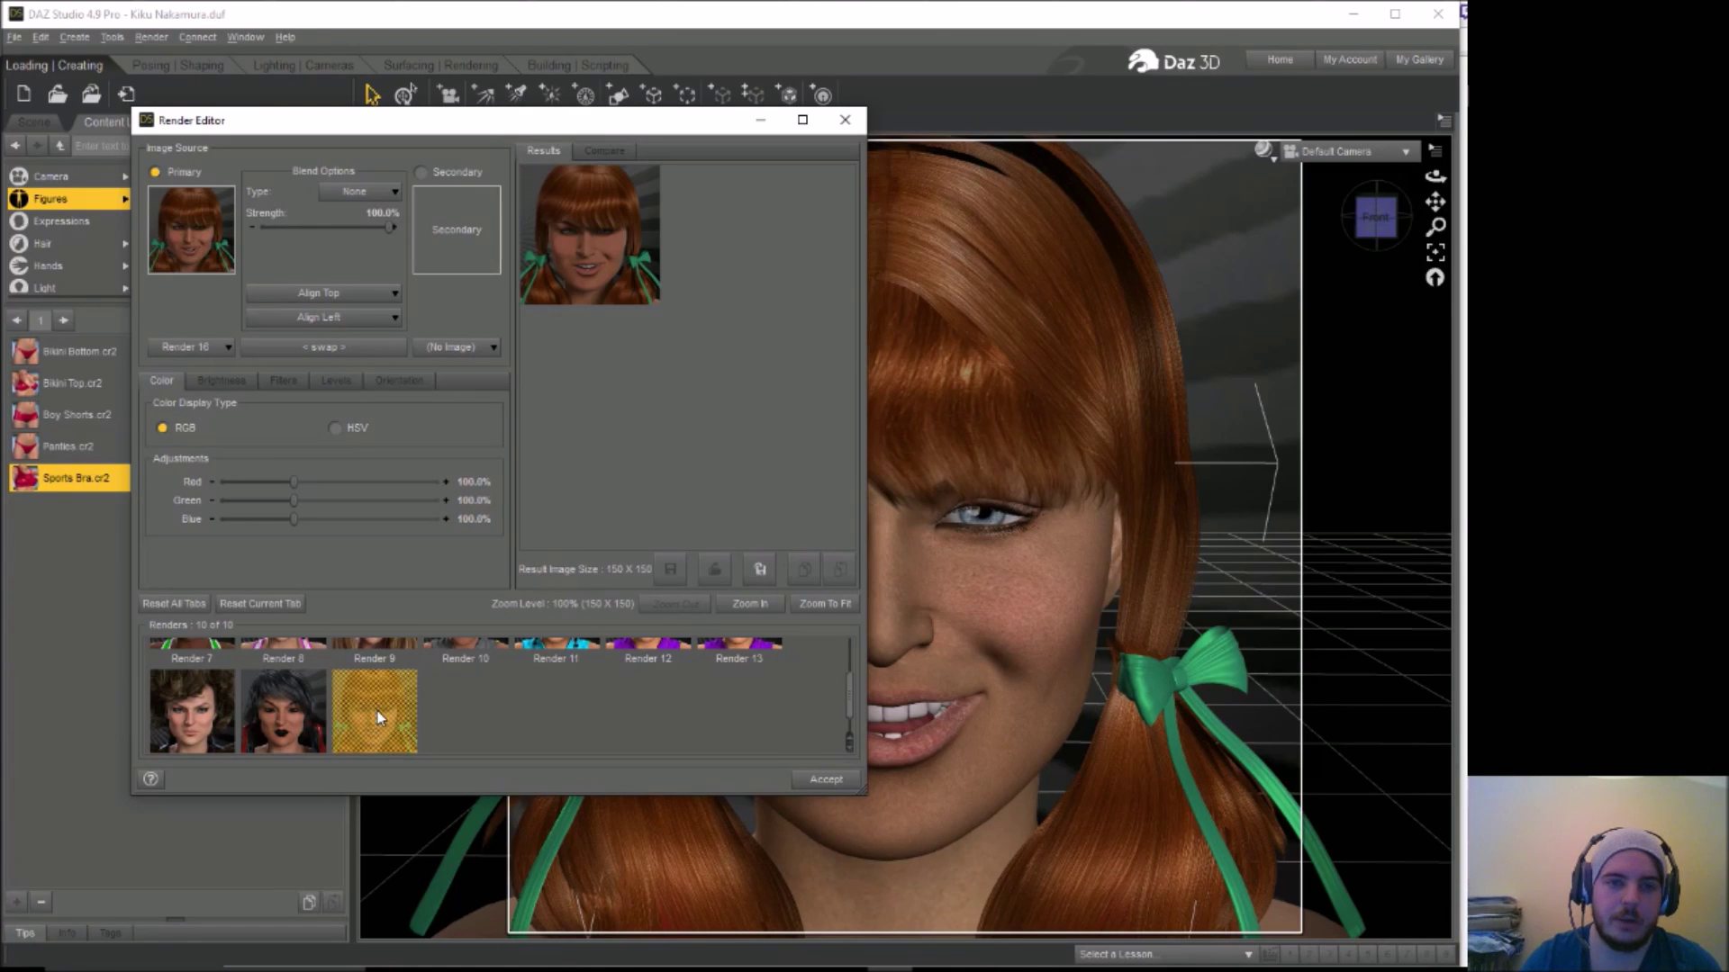
Examine the earlier character renders from Render 7 onward in the Render Editor and return to the pigtailed character's render
drag(856, 693, 849, 659)
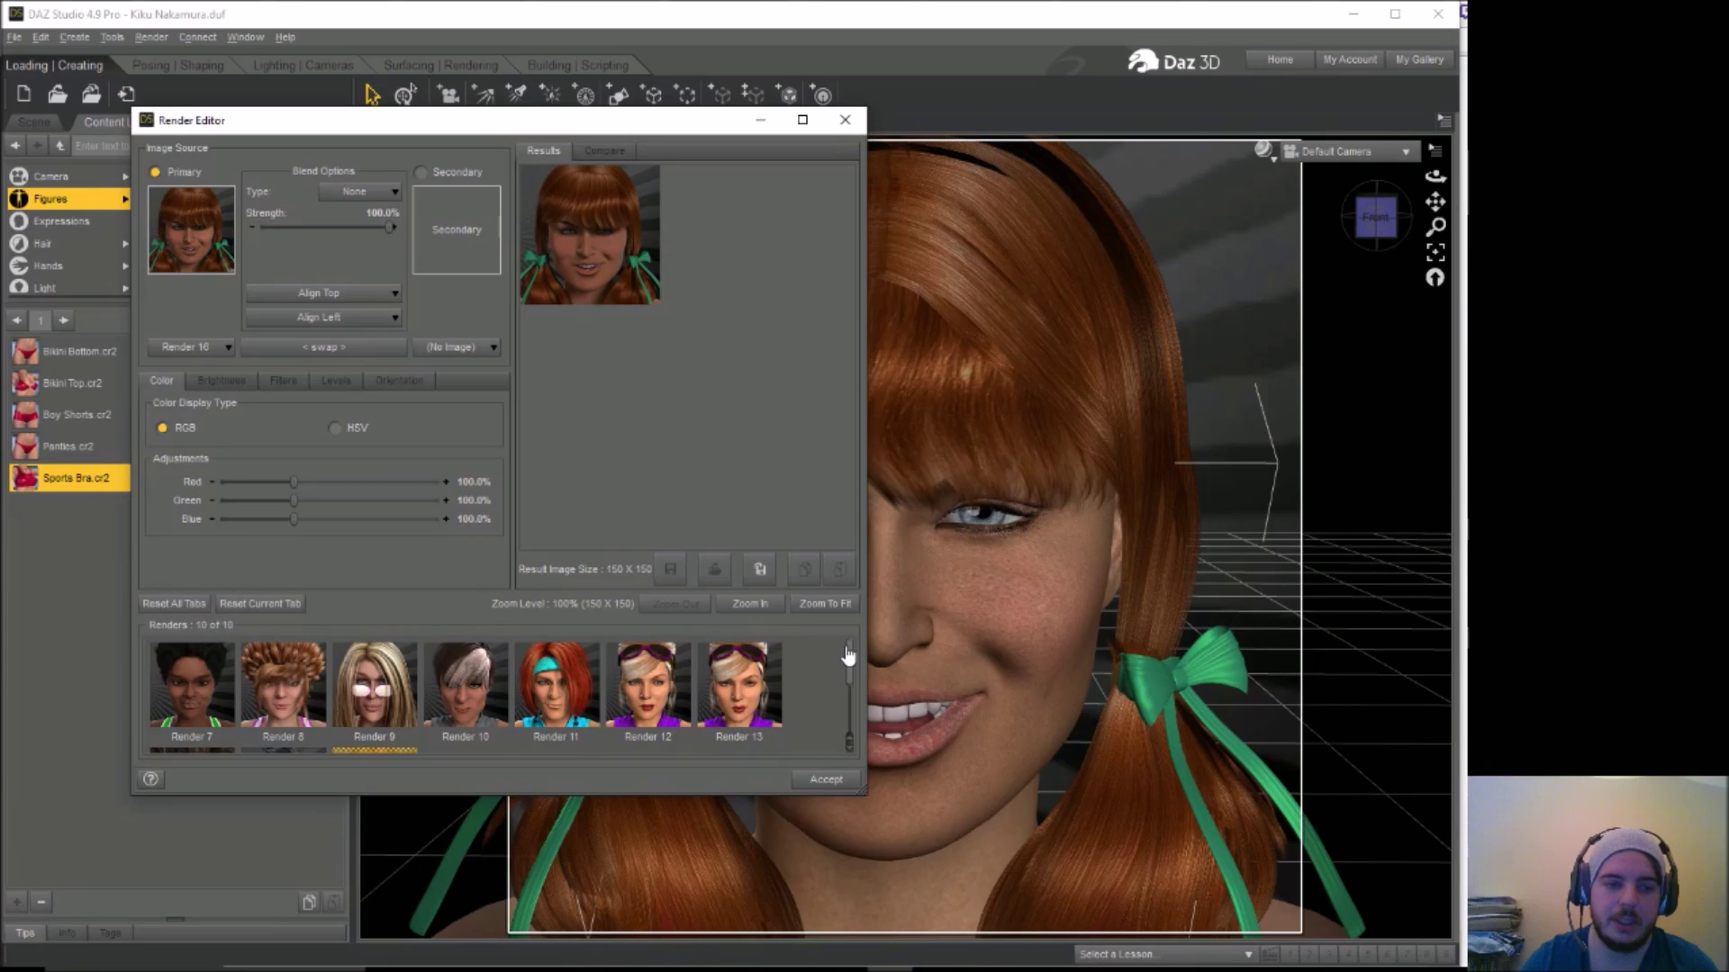
click(202, 695)
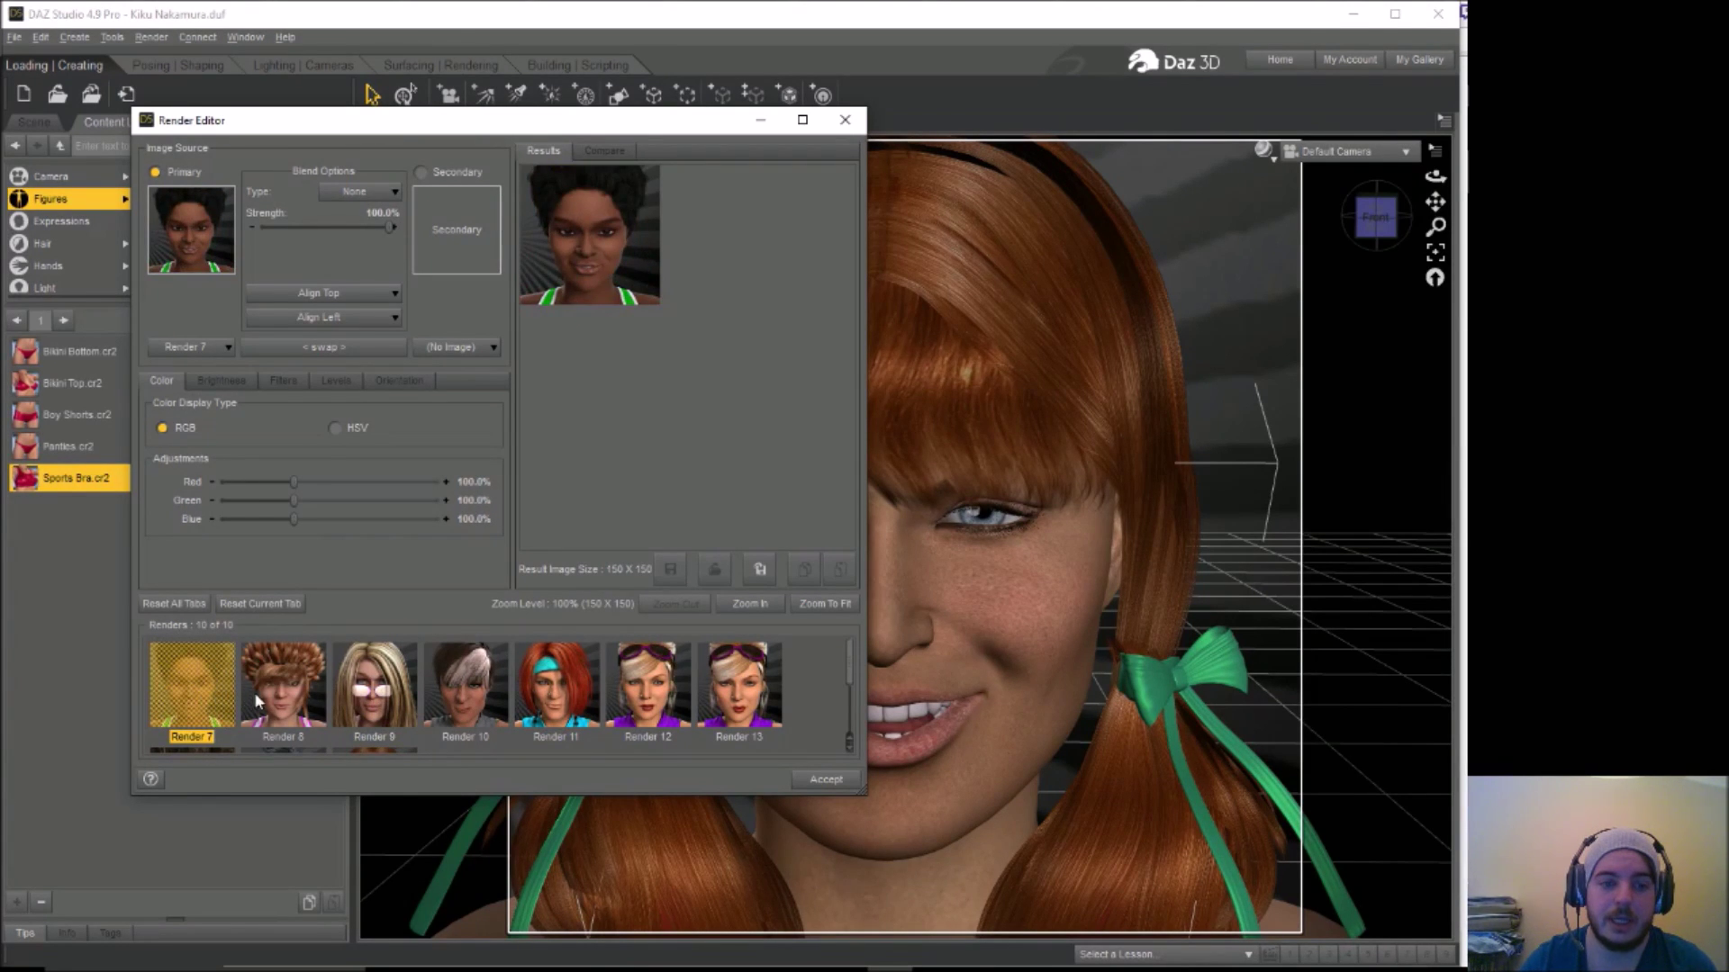
click(282, 699)
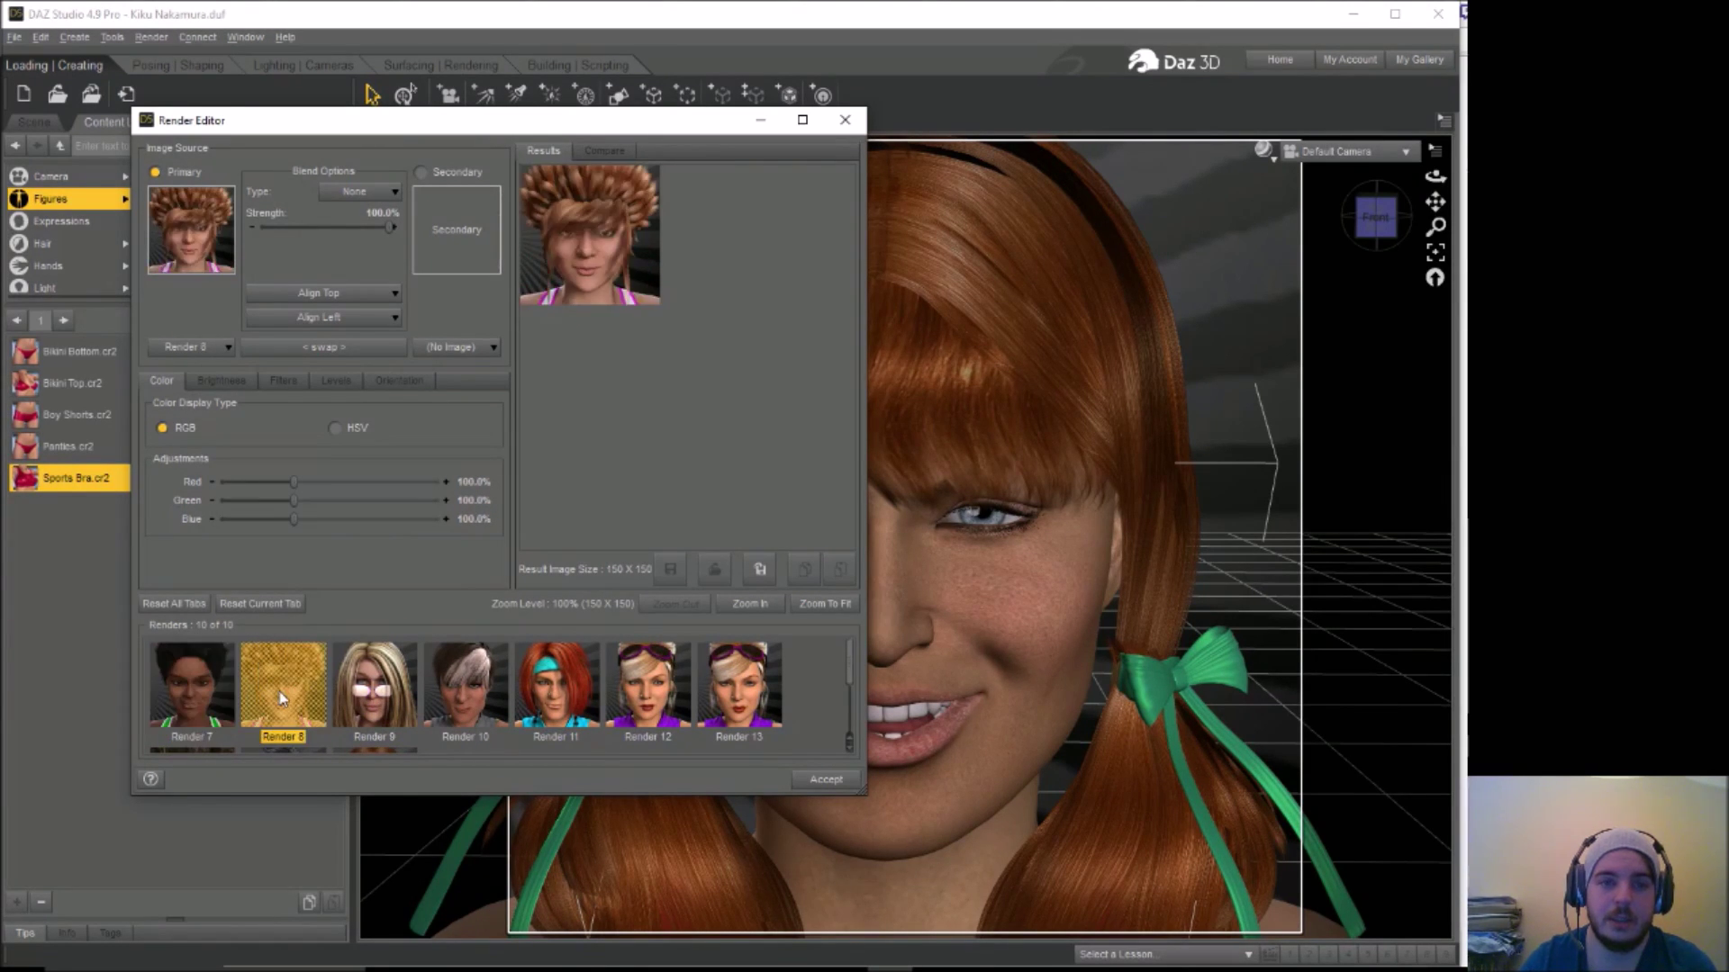
click(369, 690)
click(465, 689)
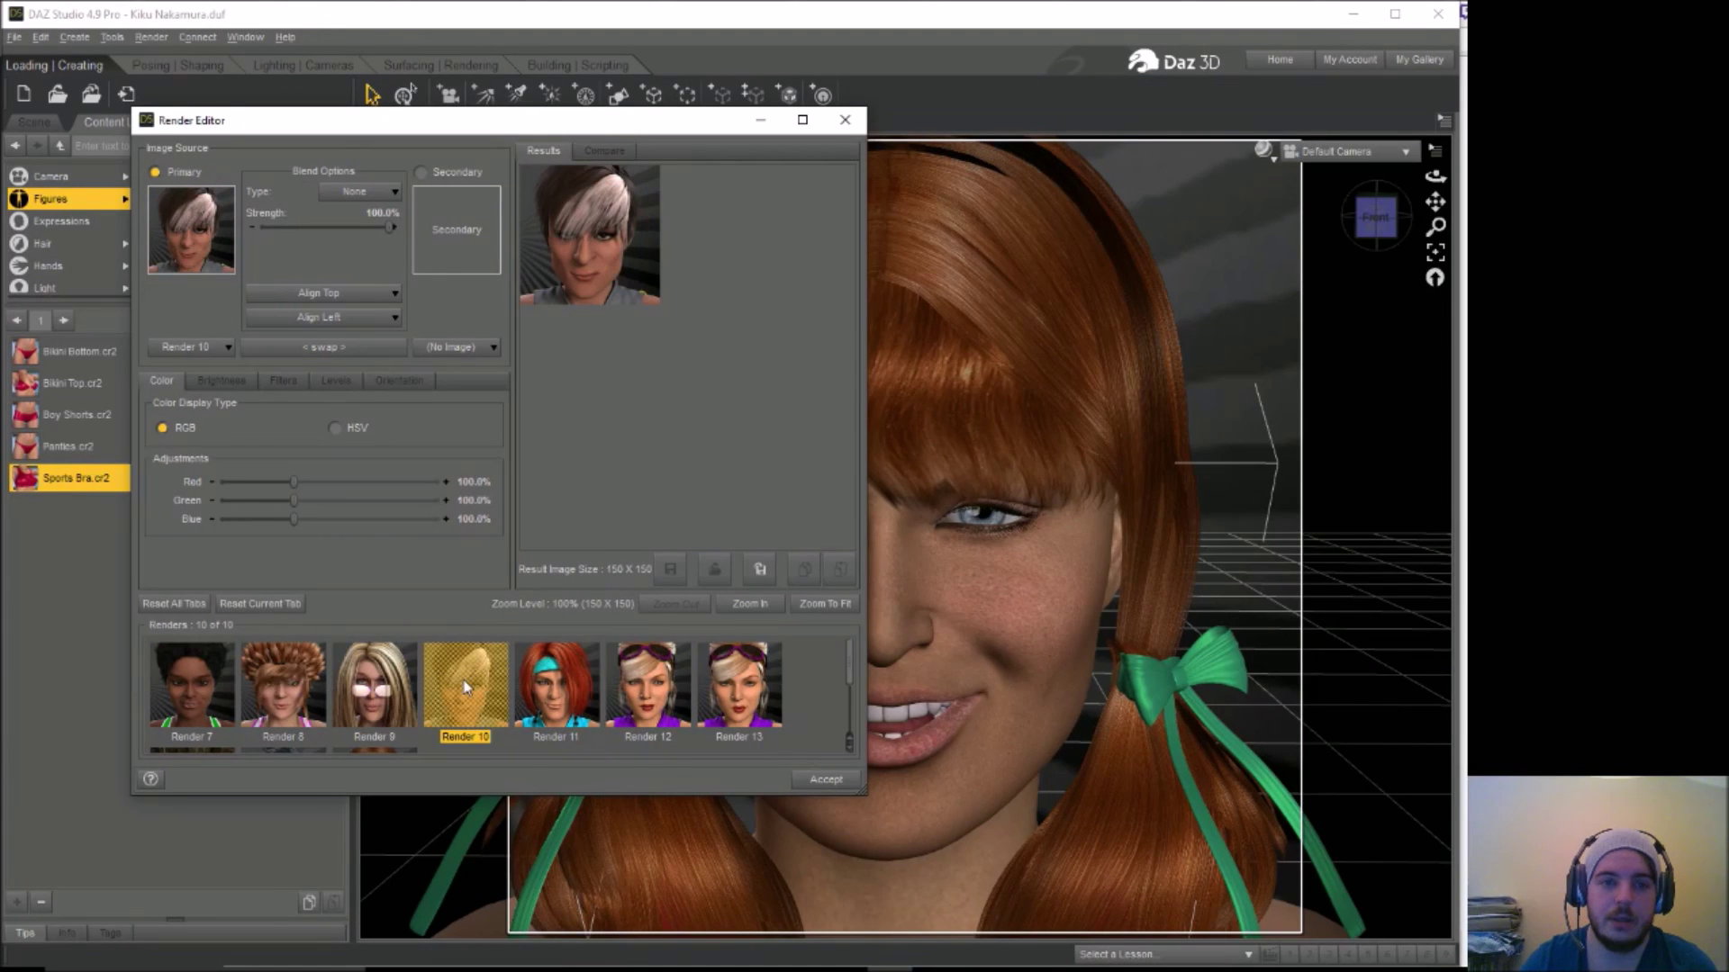
click(571, 672)
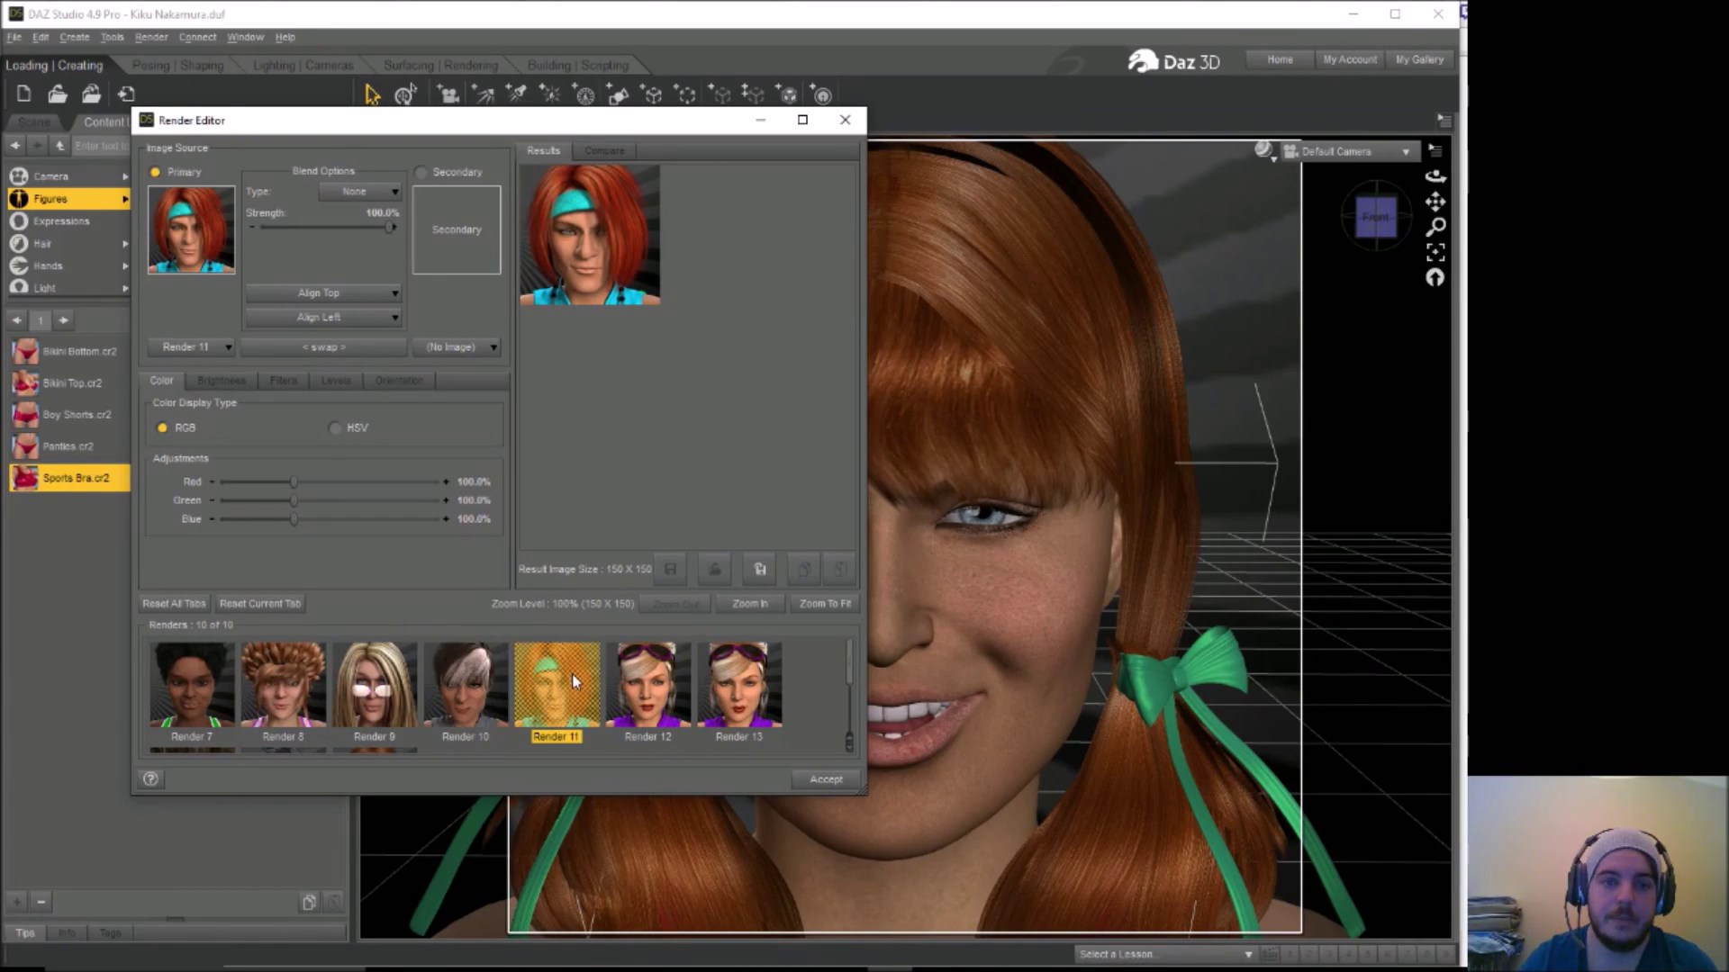
click(762, 657)
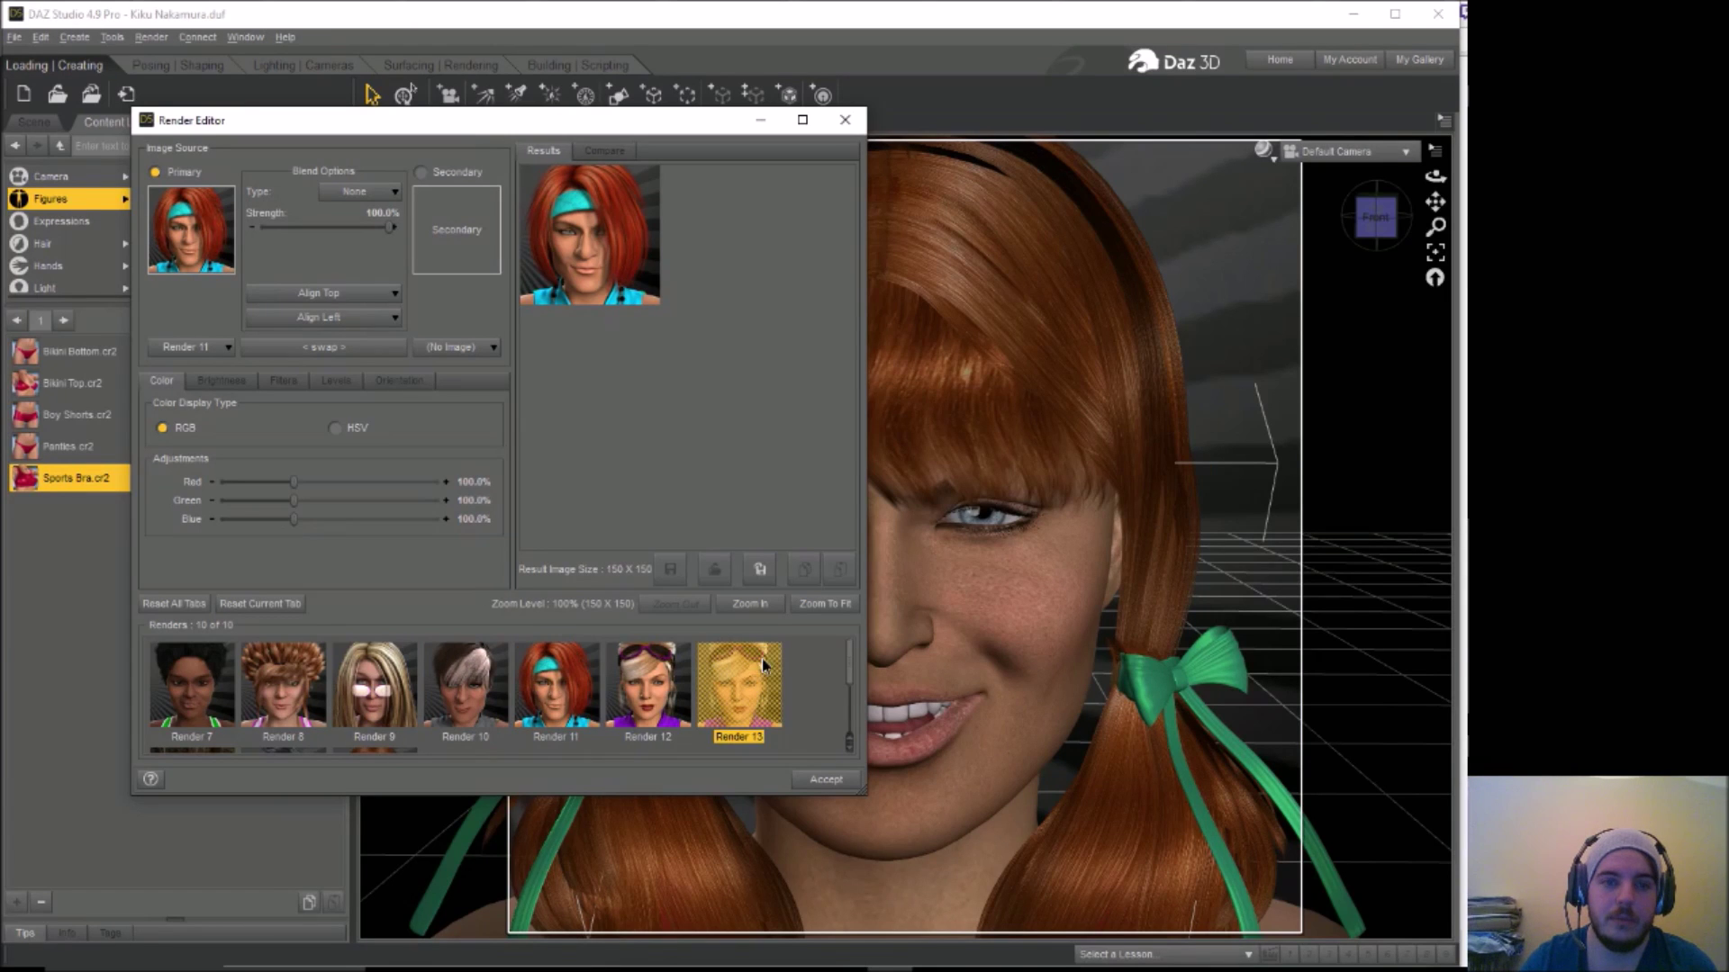
drag(849, 662, 849, 720)
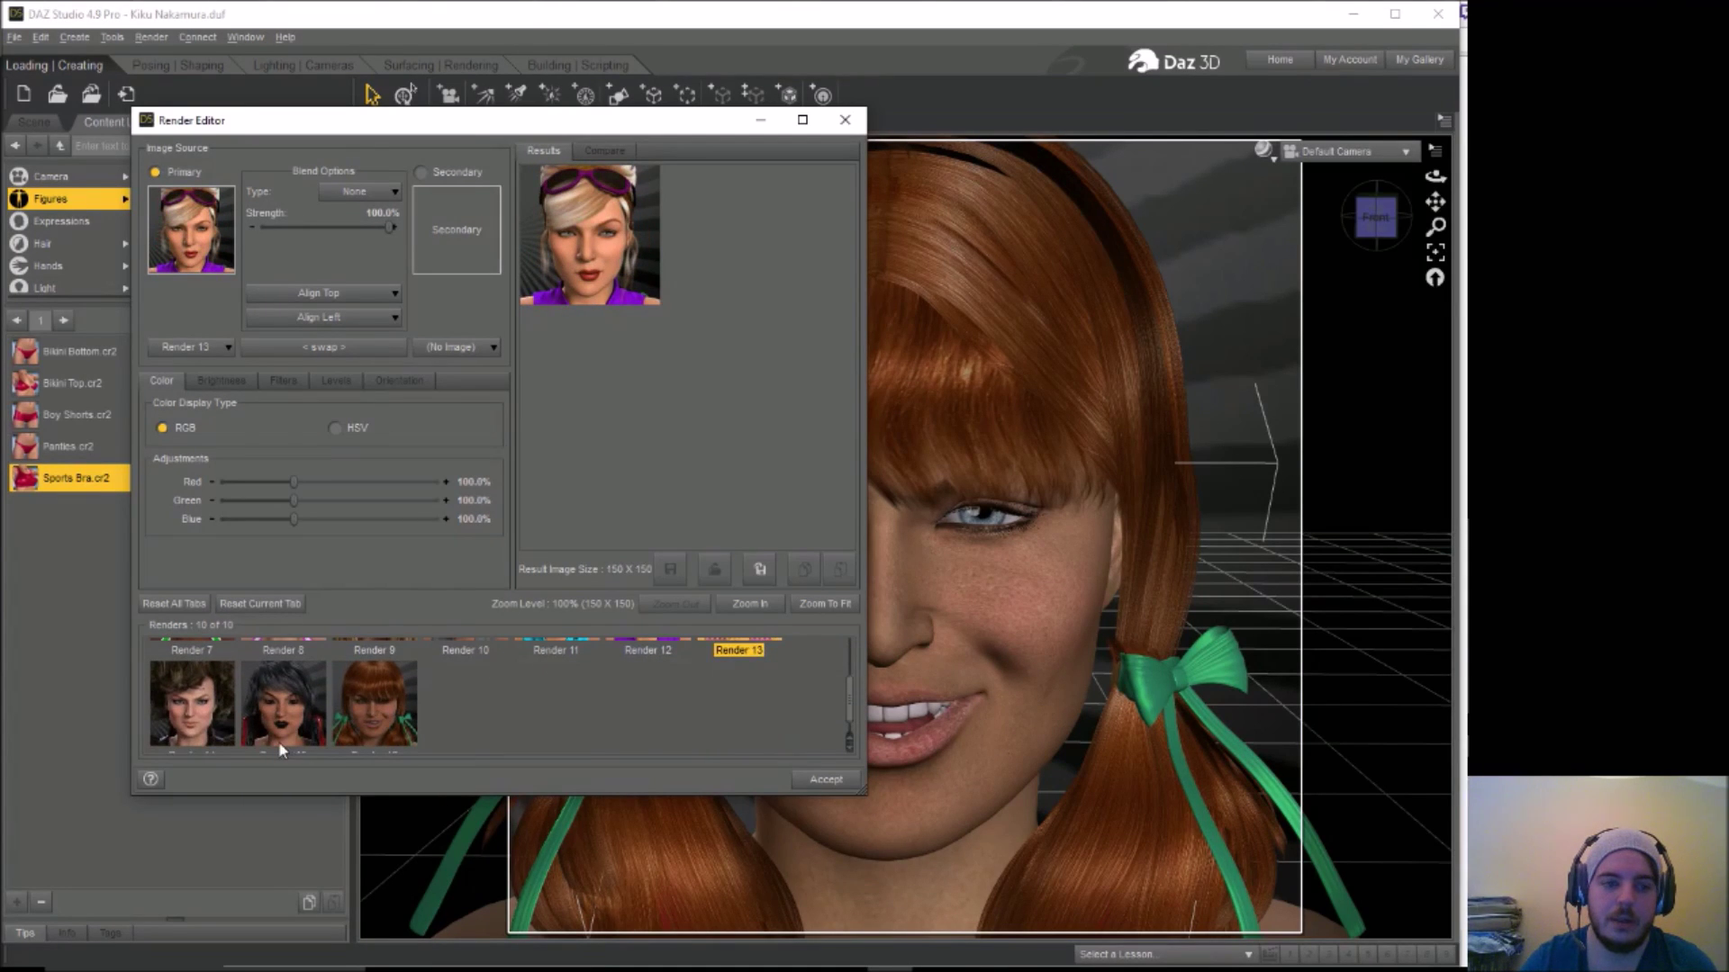
click(205, 711)
click(249, 712)
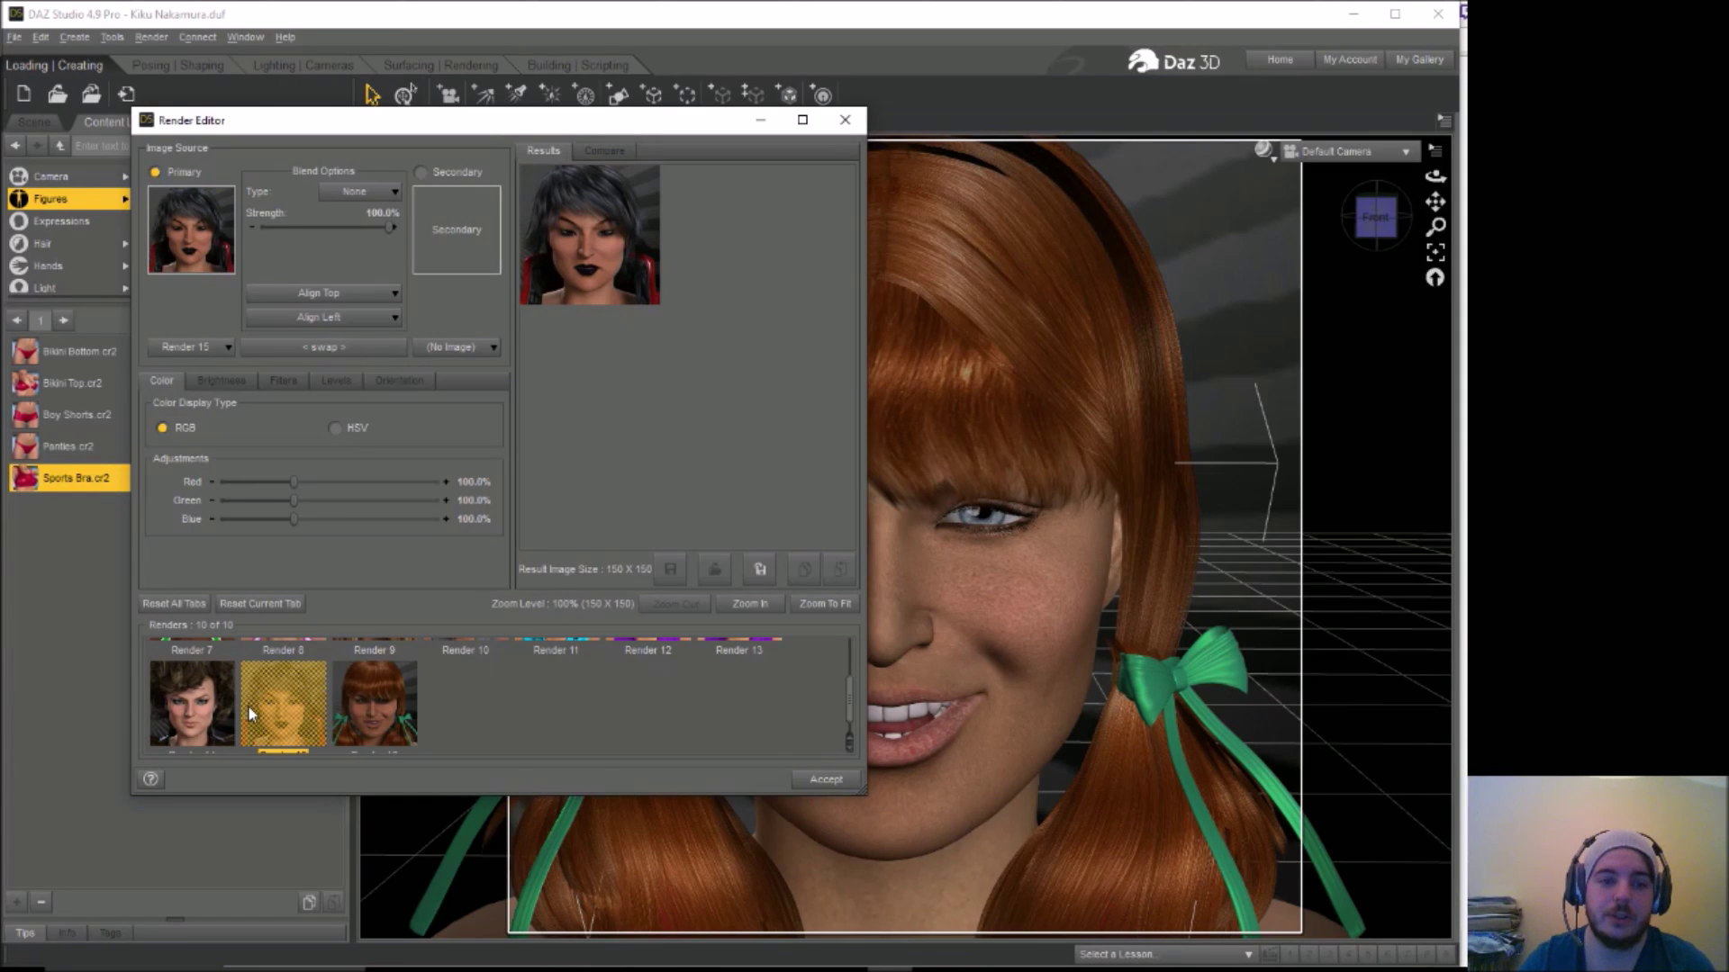
click(365, 705)
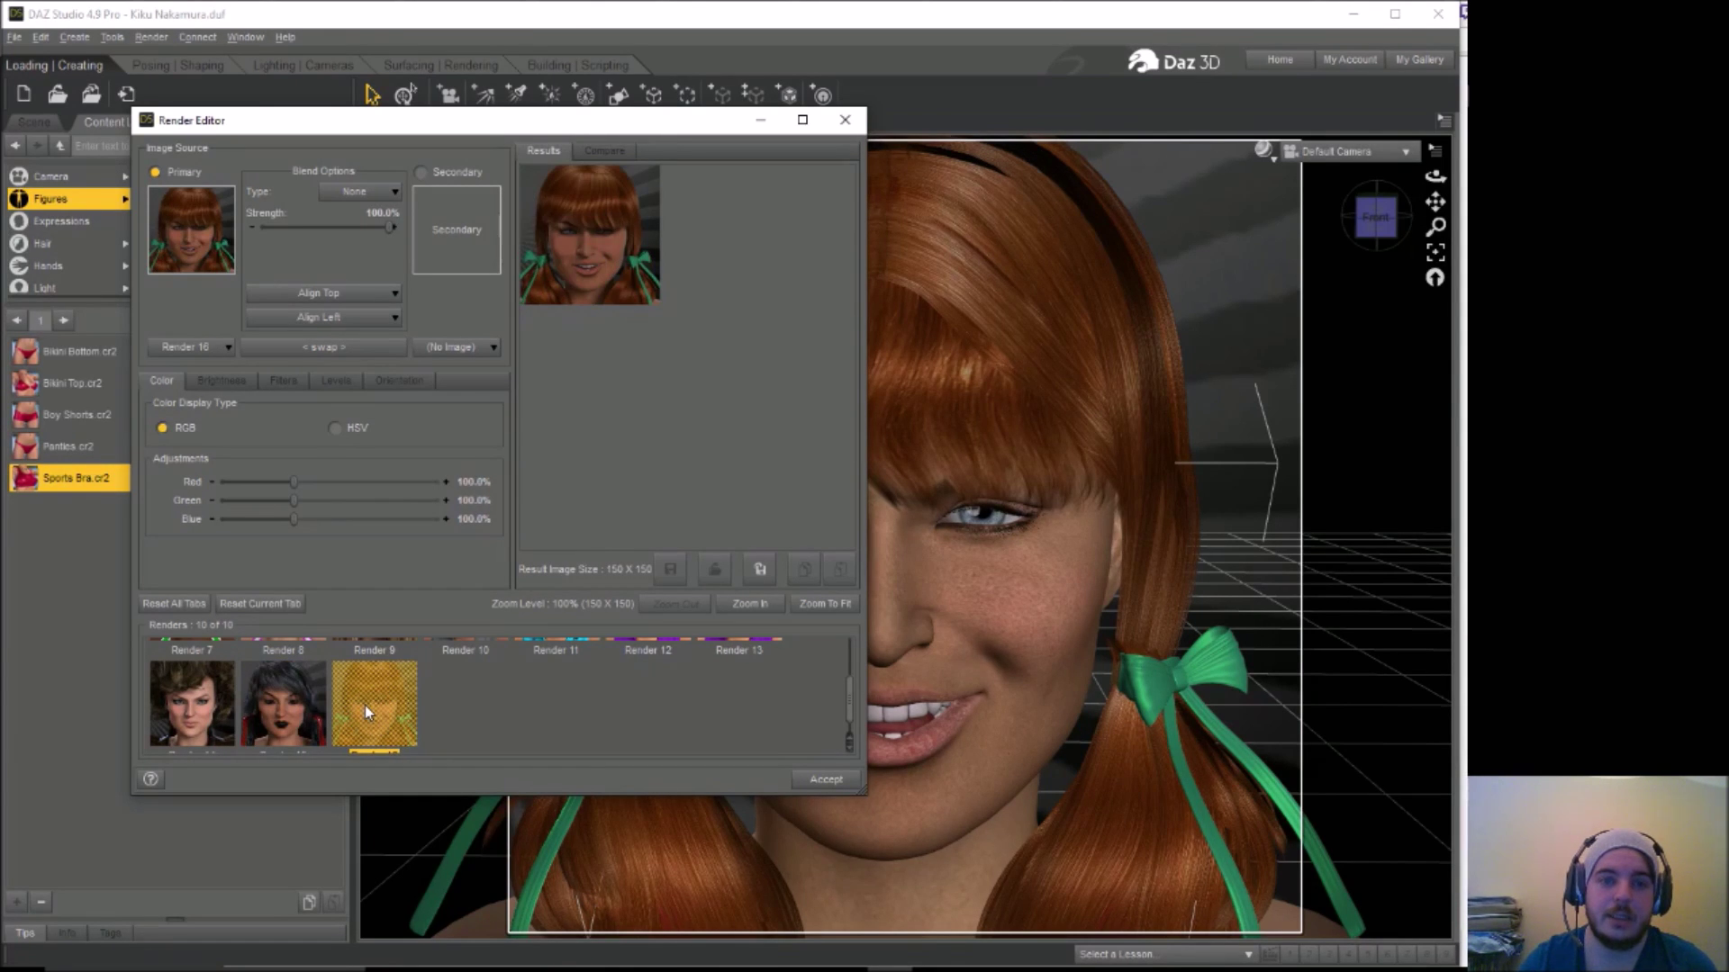
click(288, 709)
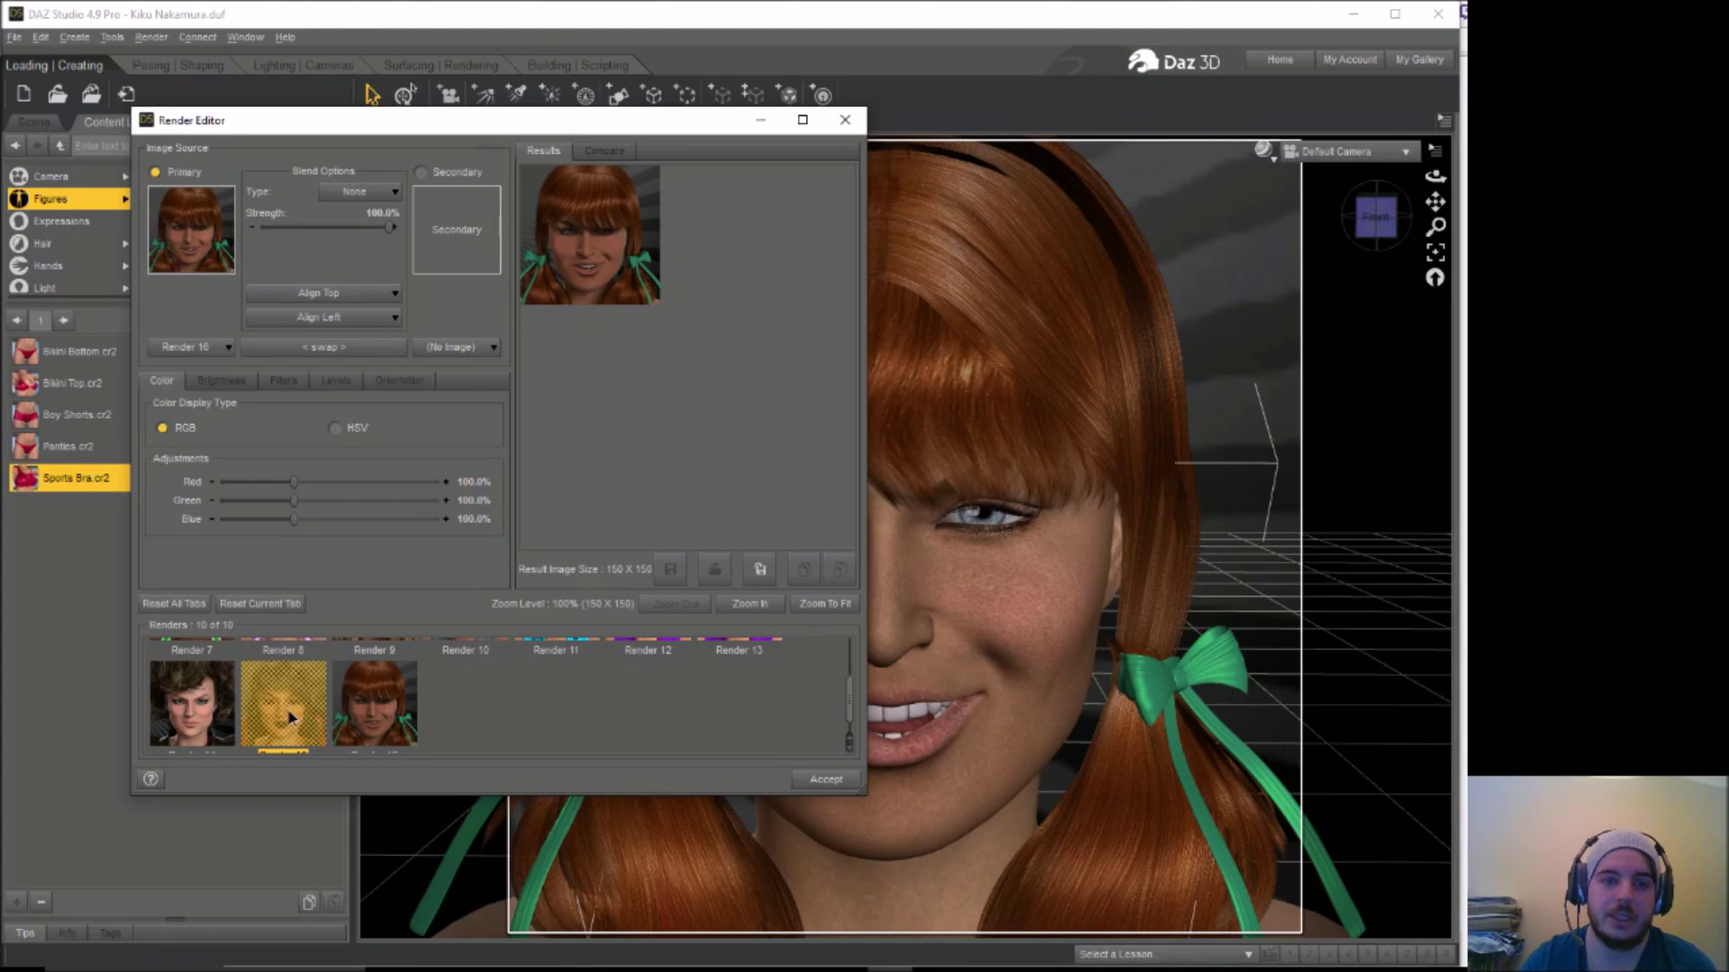
click(383, 722)
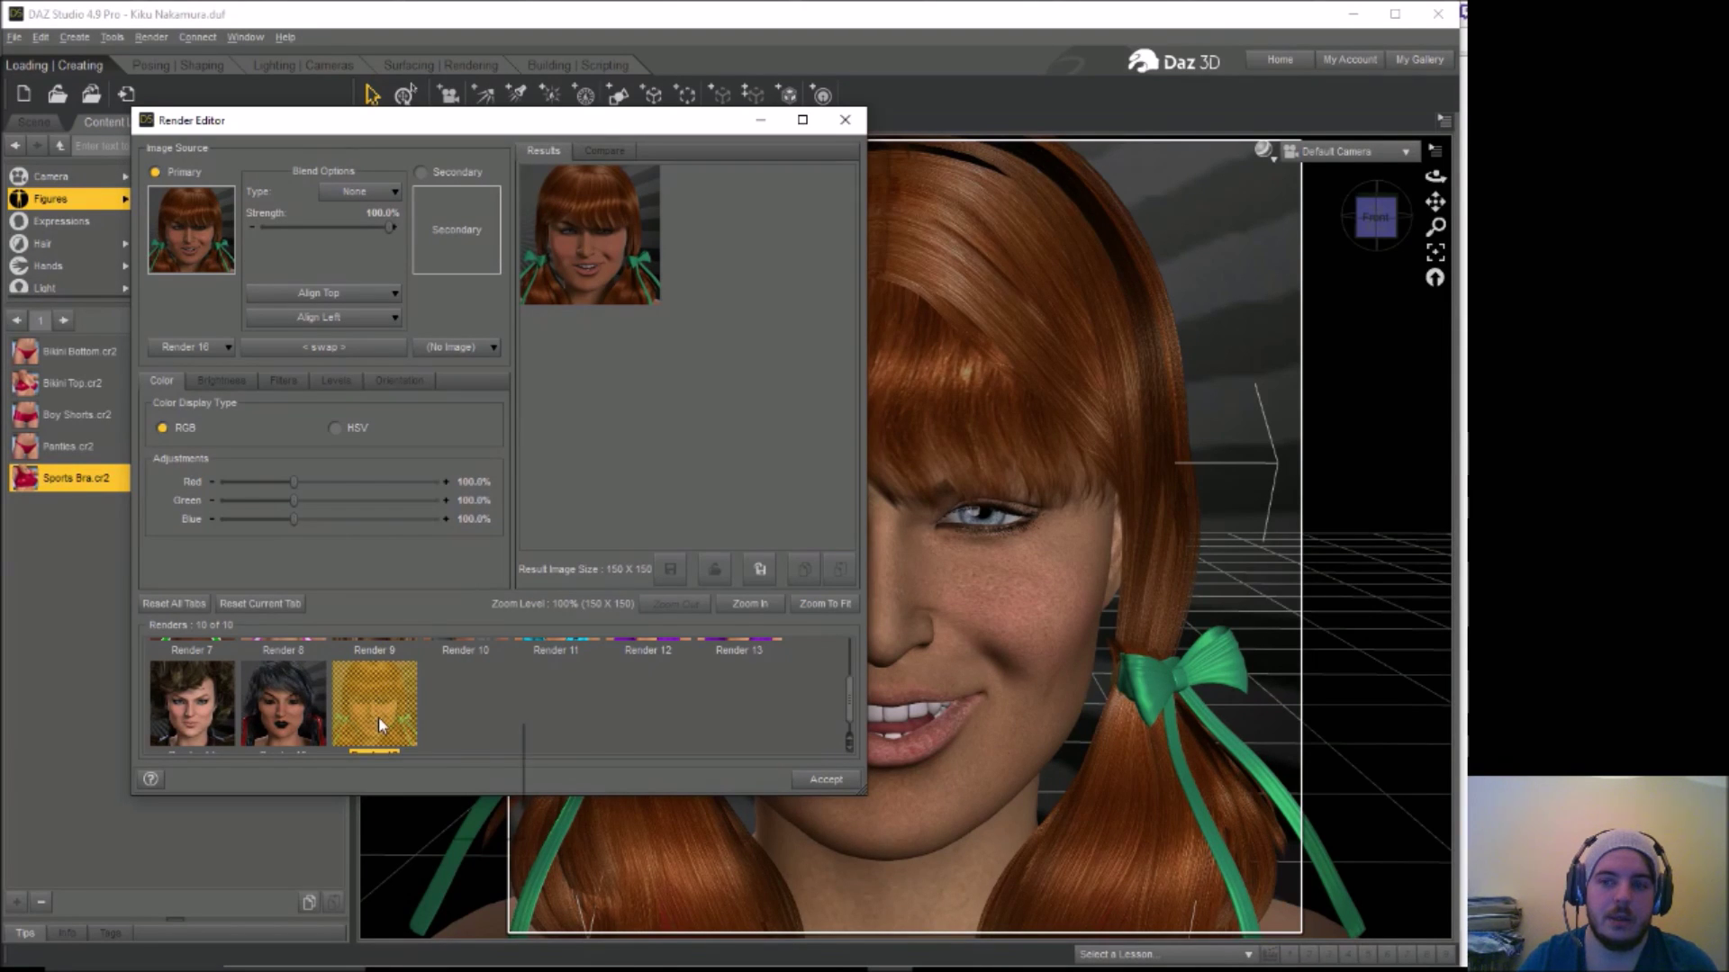
Save the pigtailed character's render as the JPEG file 001 Sally Mae in the London-Verse folder and close the Render Editor
right_click(378, 718)
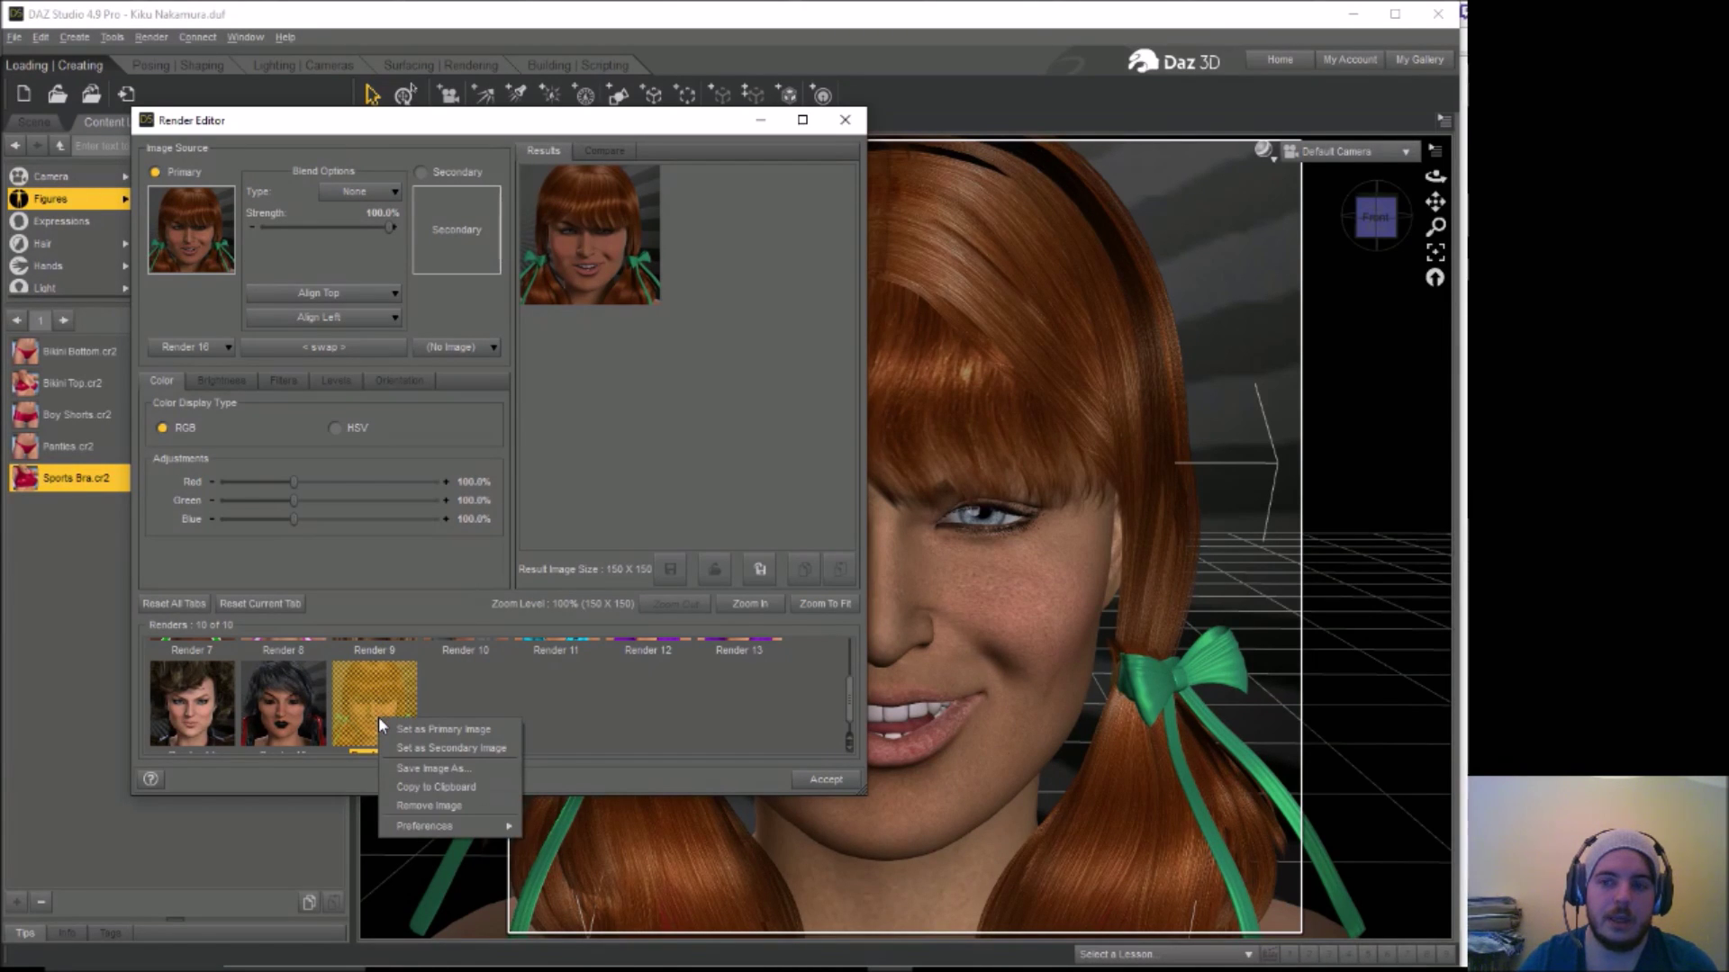
click(462, 768)
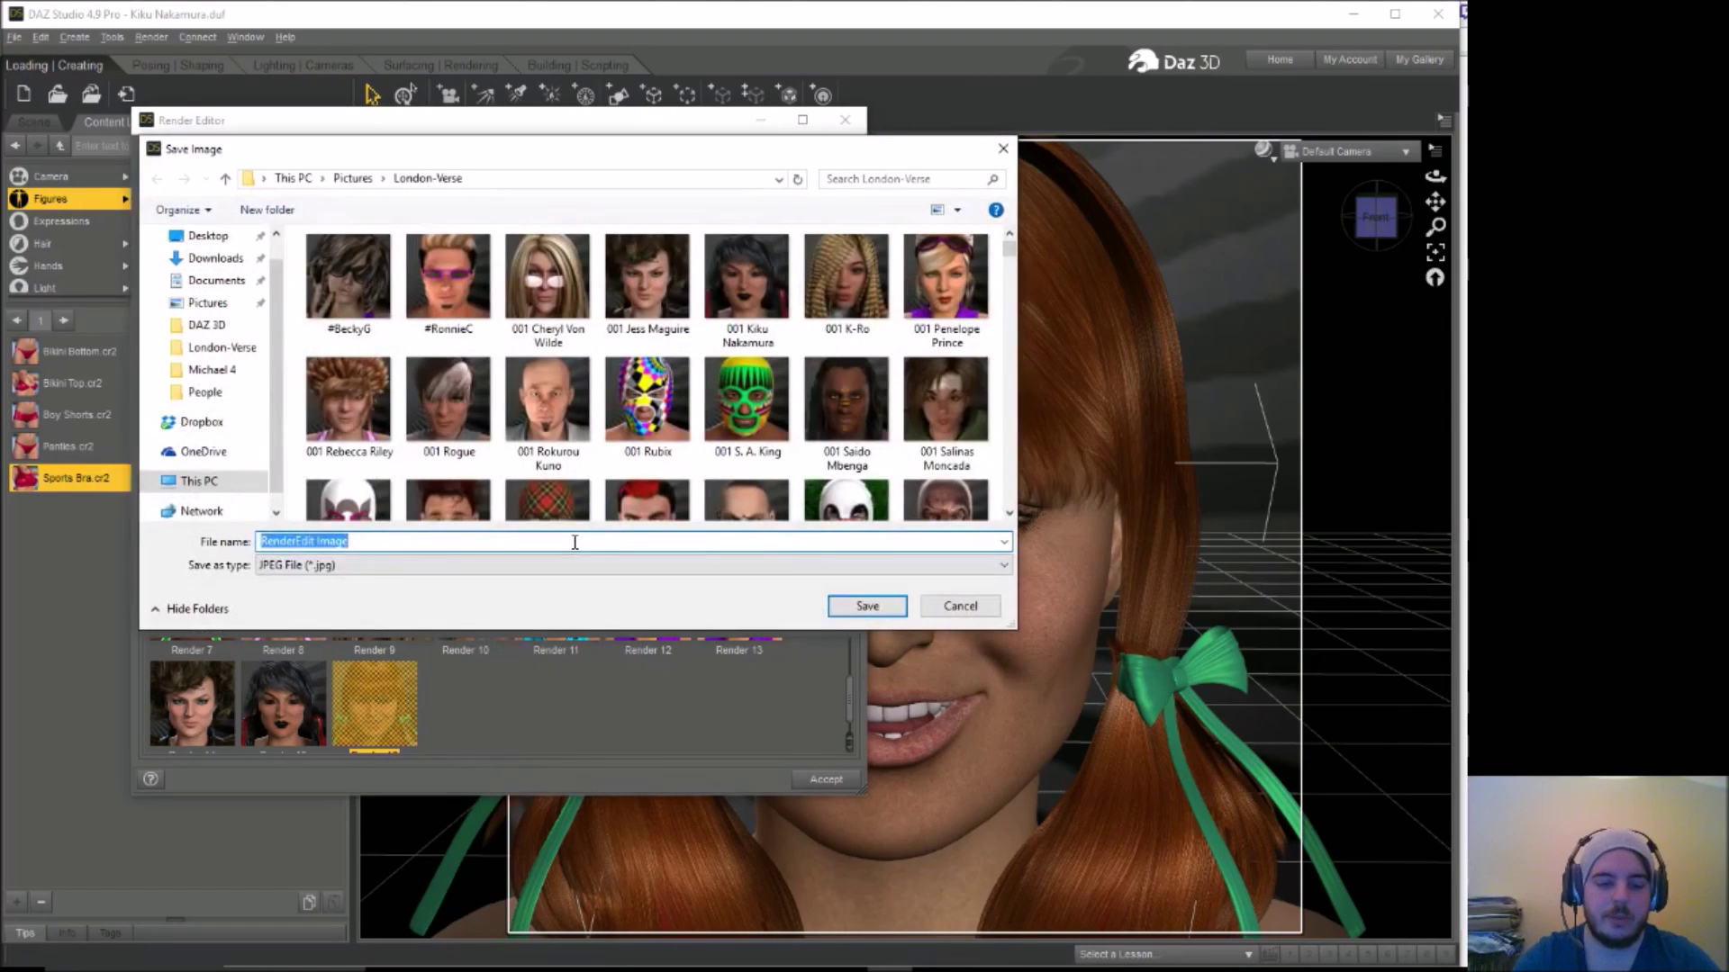
text(001 Sall)
text(y Marc)
key(BackSpace)
key(BackSpace)
text(e)
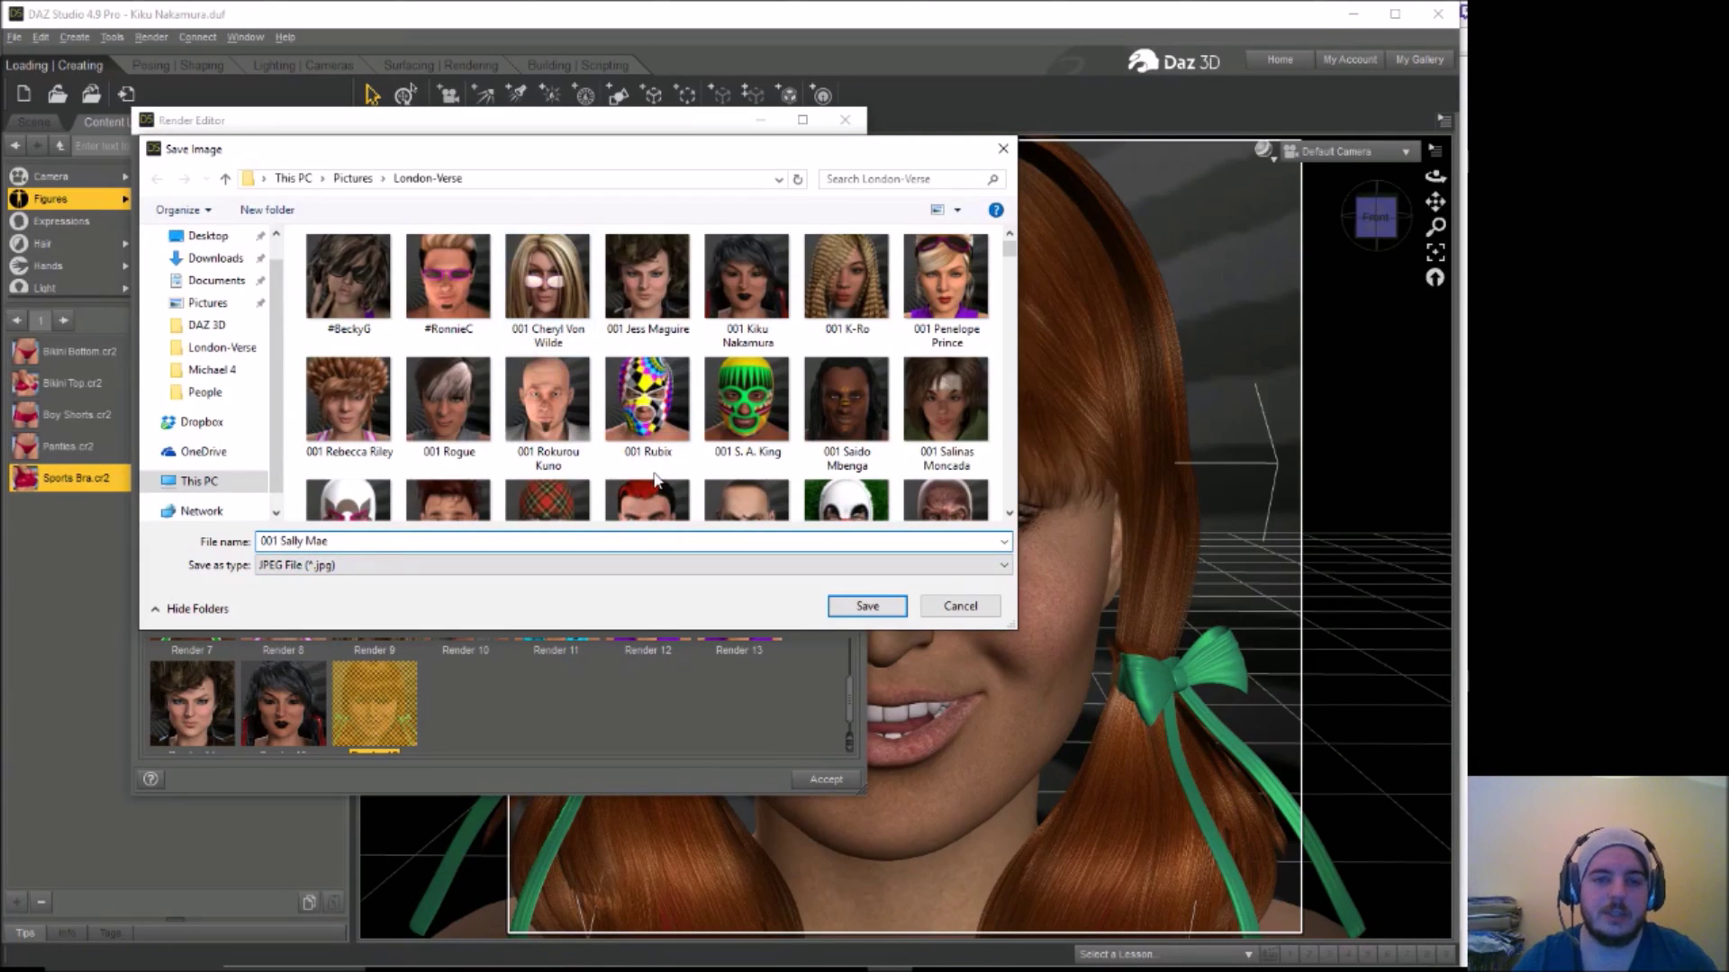
click(867, 607)
click(845, 120)
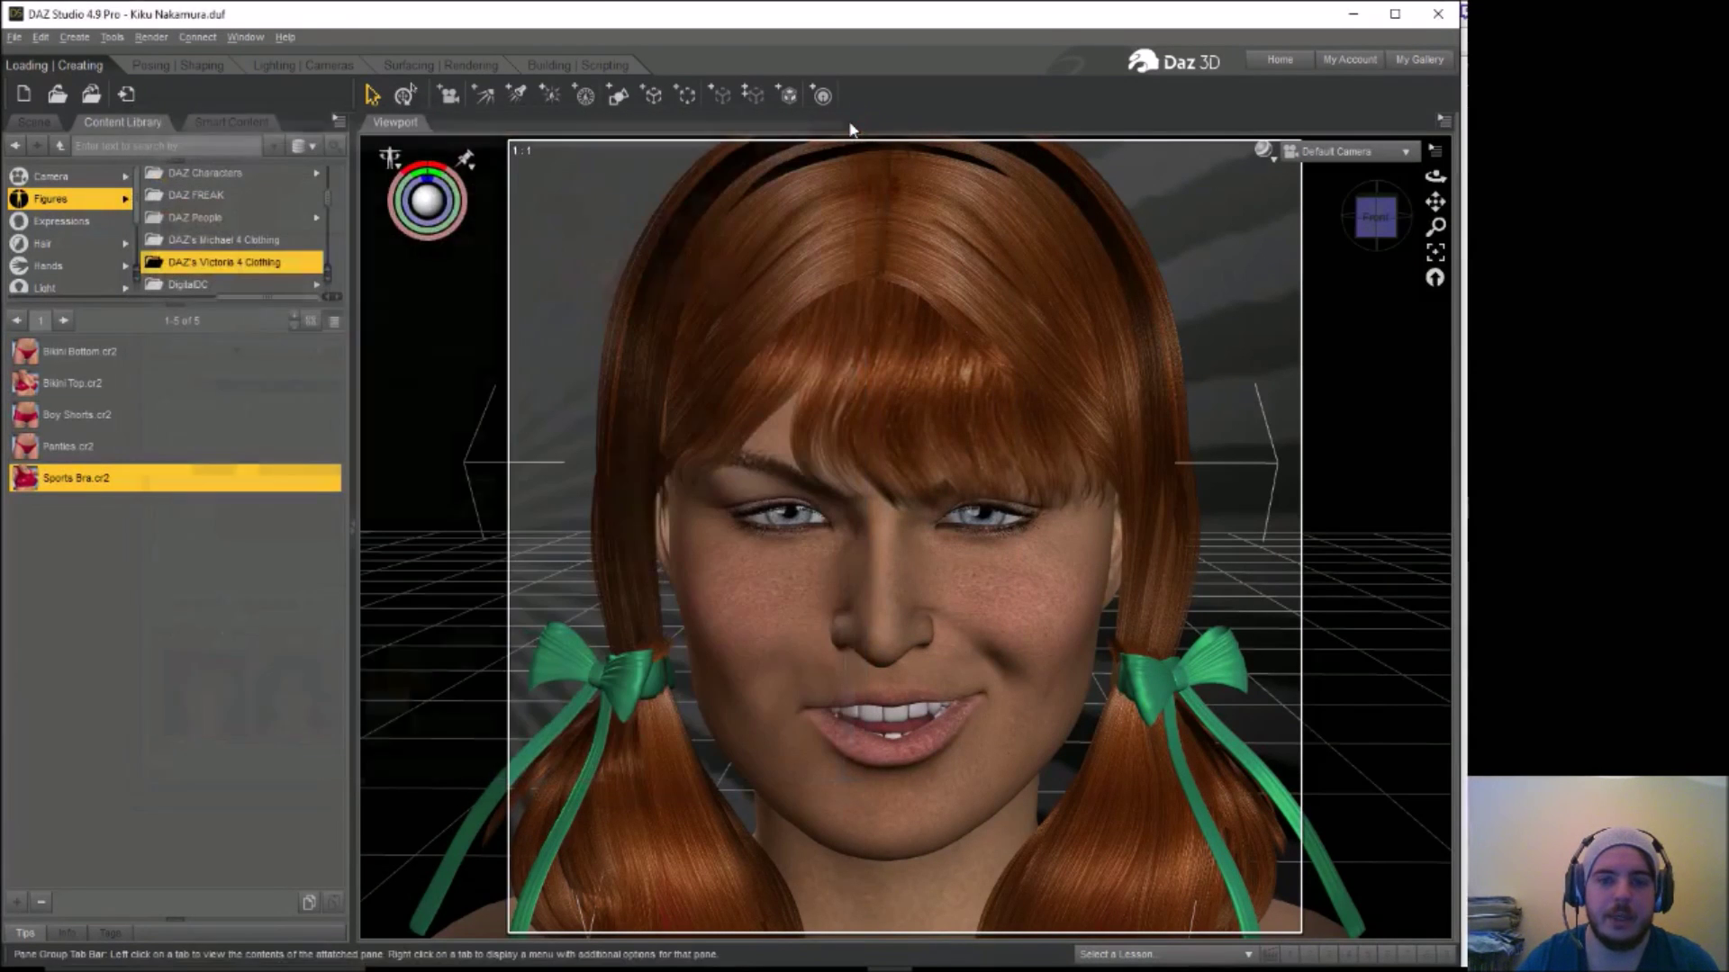
Save the scene under the new file name Sally Mae as a DSON User File in the Michael 4 folder
click(14, 37)
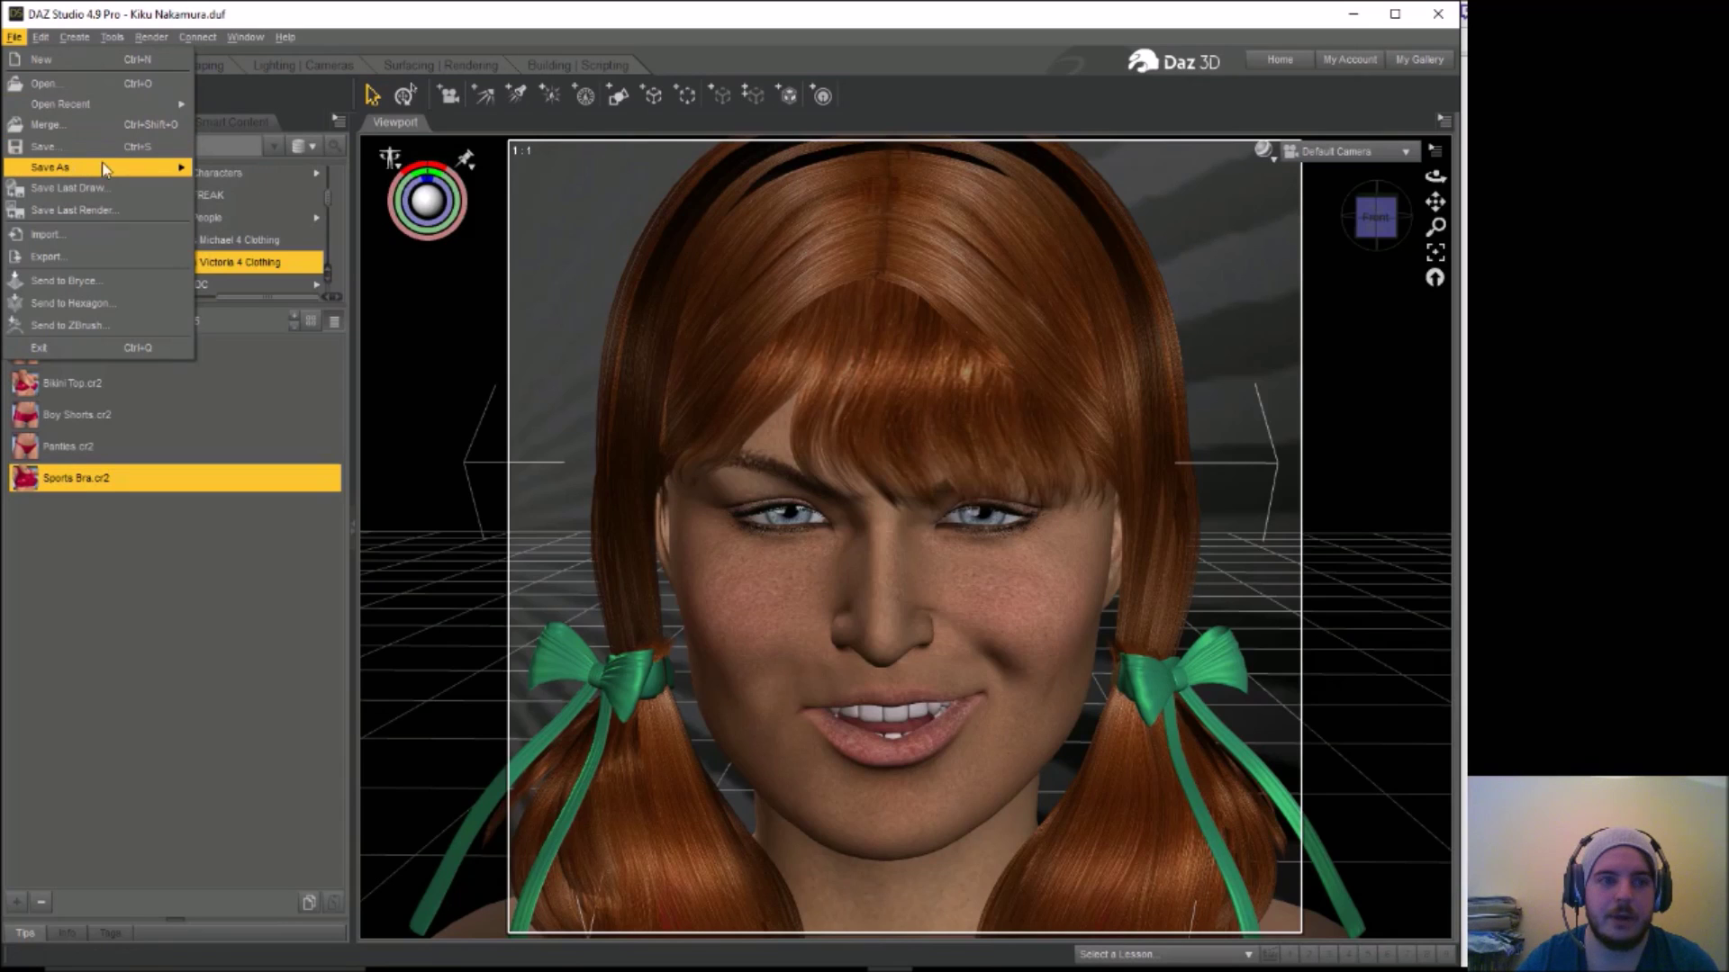
mouse_move(54, 167)
click(218, 175)
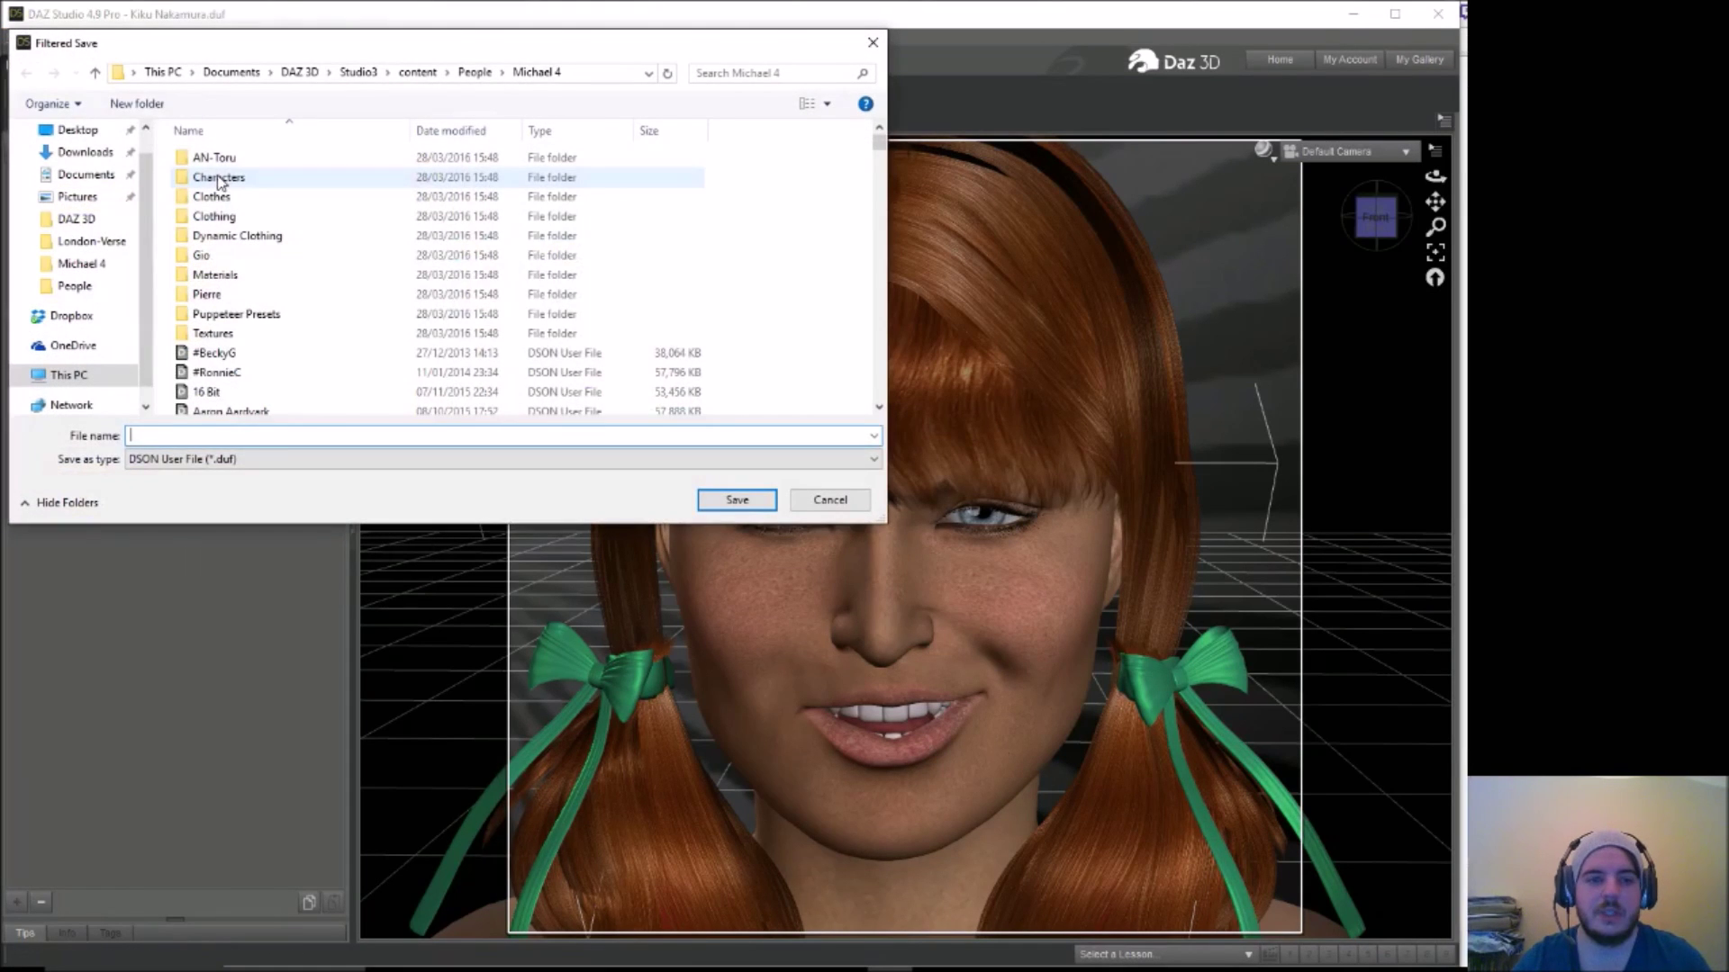
click(223, 437)
text(Sally Mae)
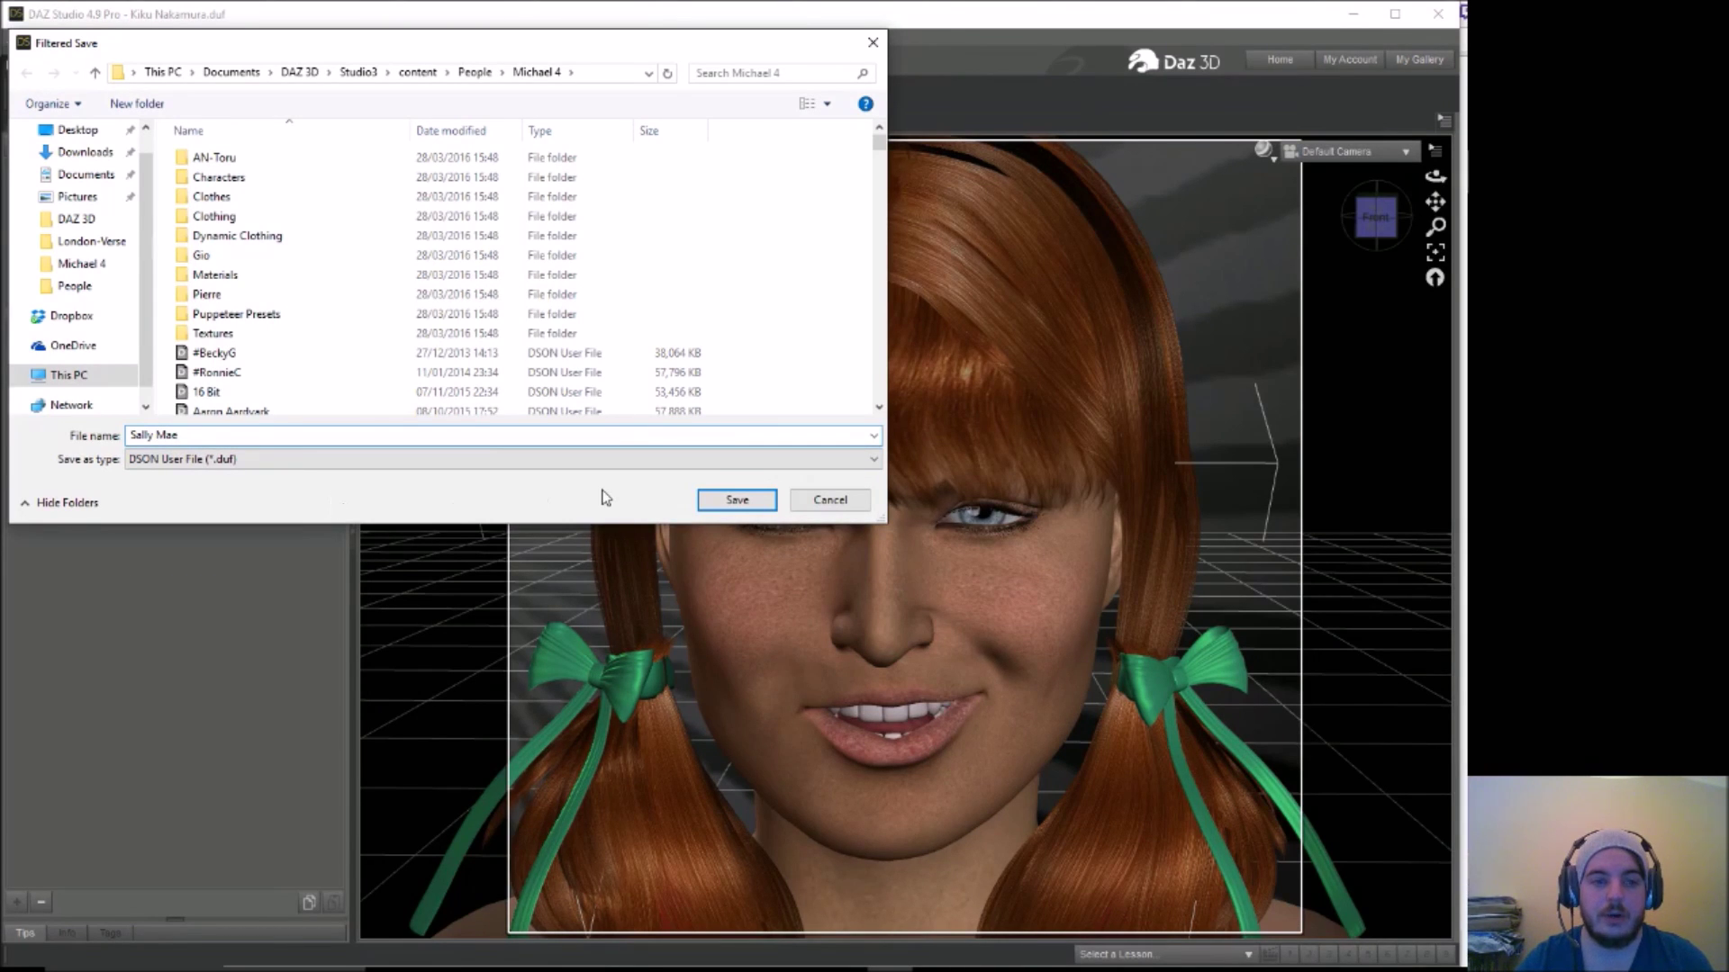
click(734, 502)
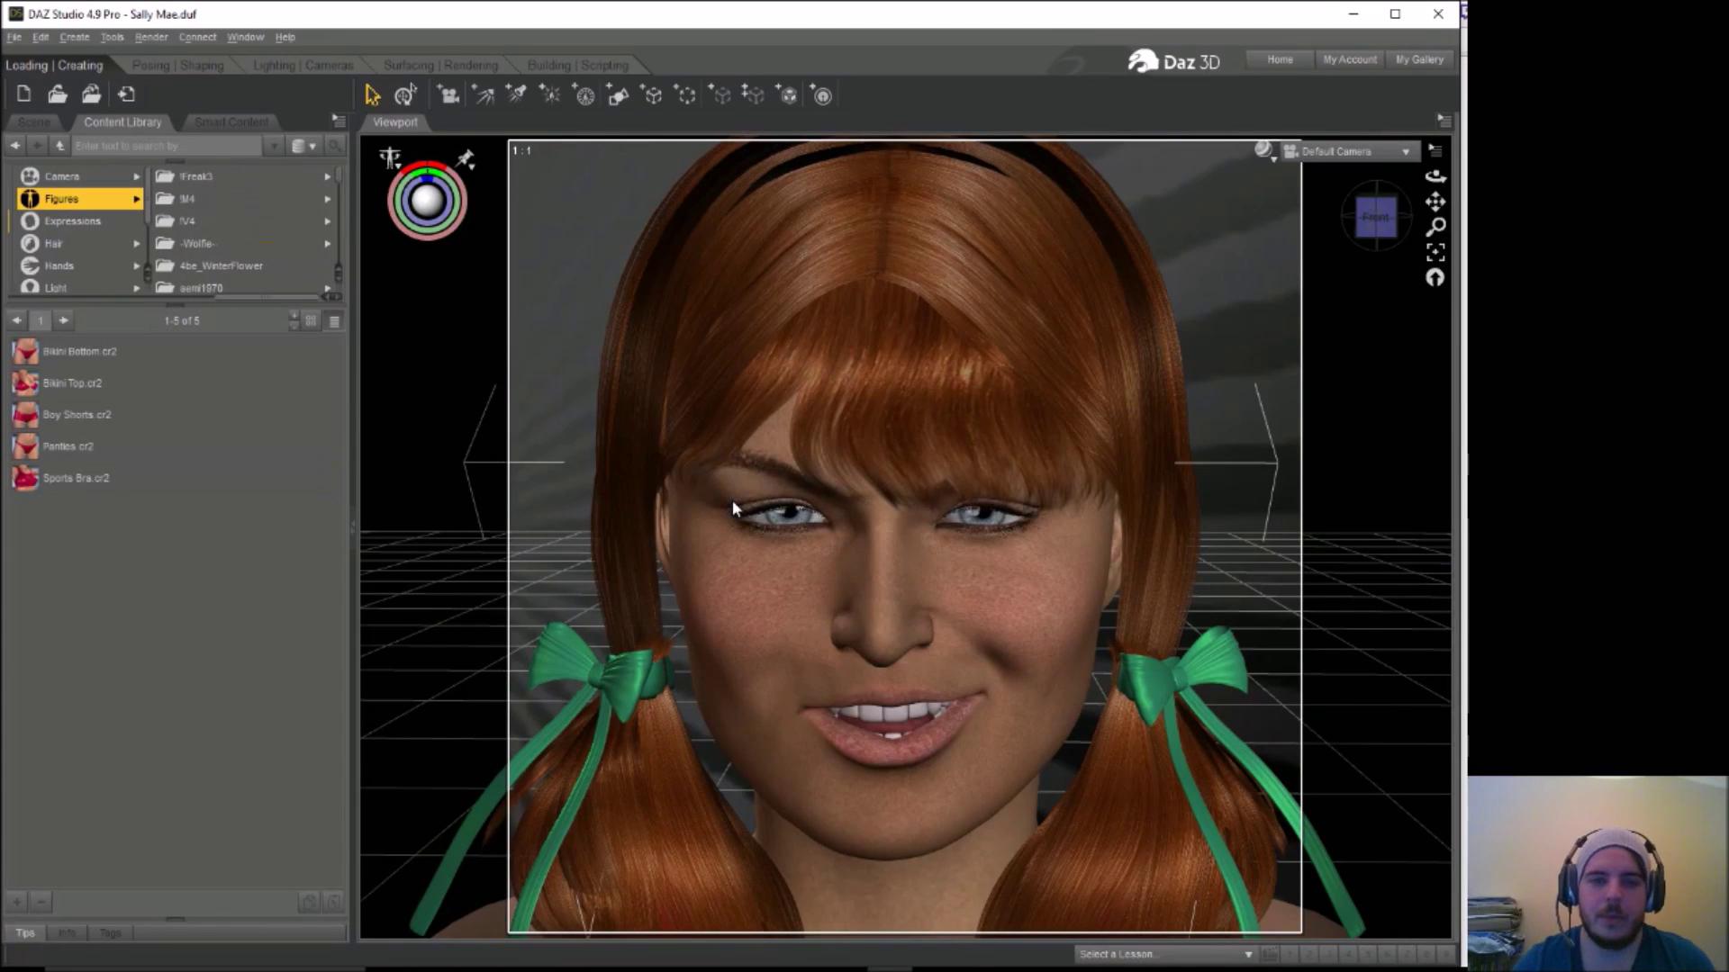
Delete the pigtail hair from the character and check the remaining scene nodes
click(767, 292)
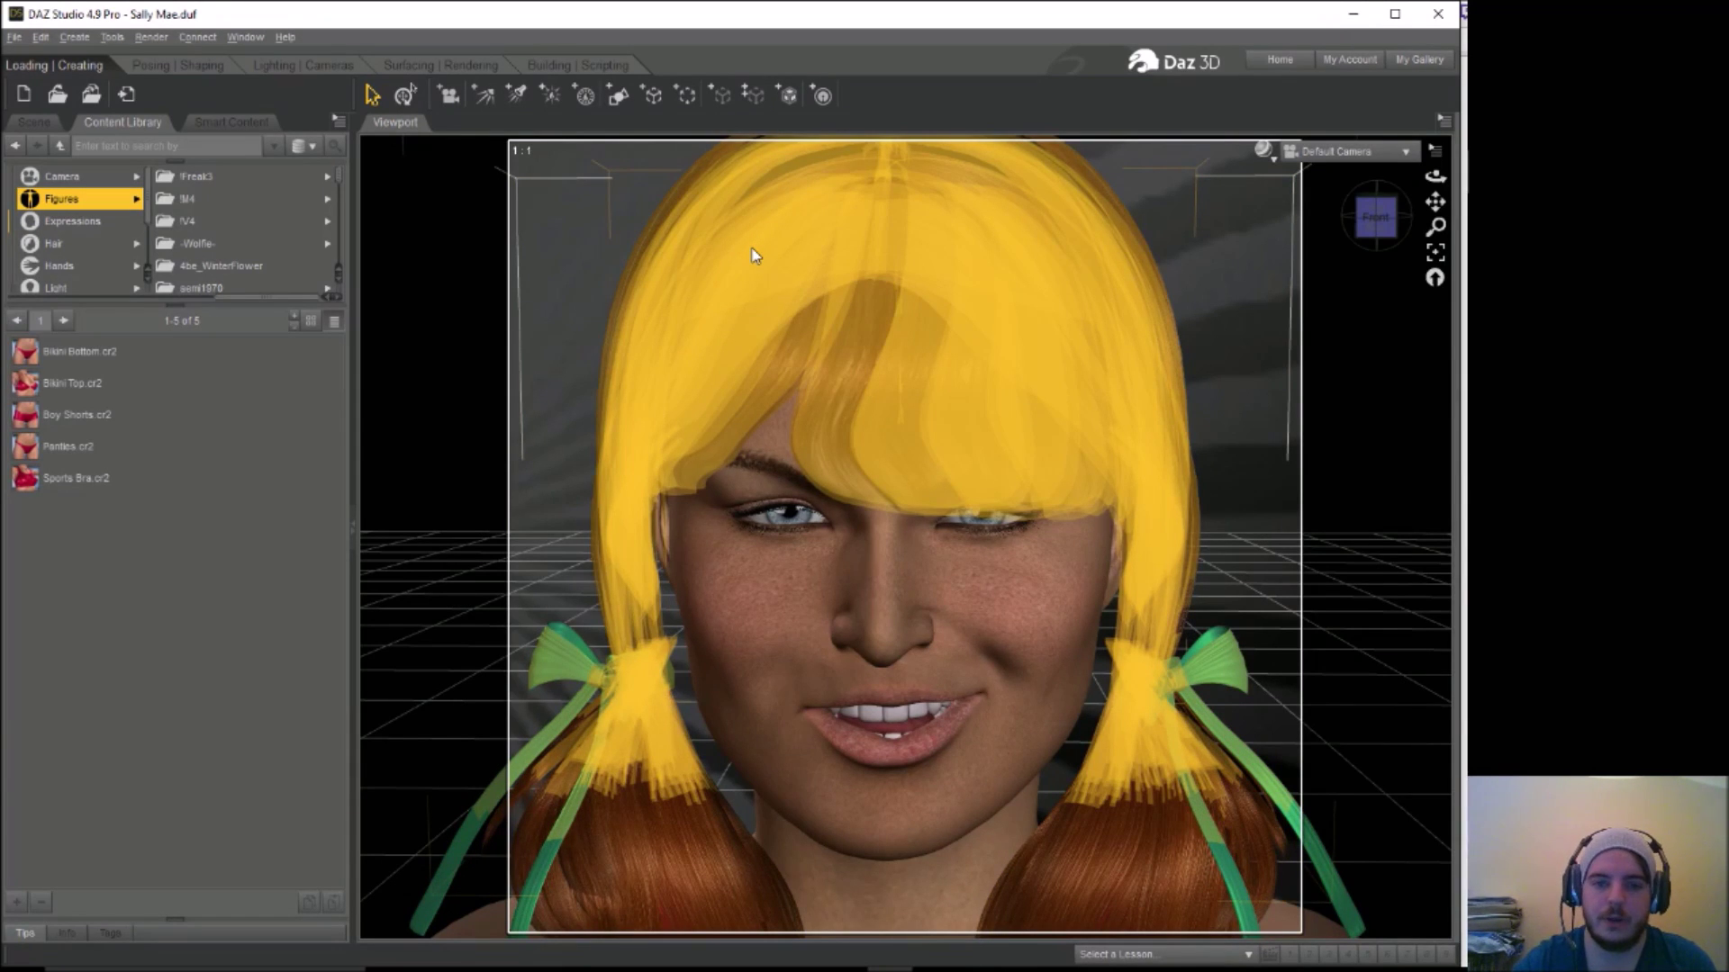
key(Delete)
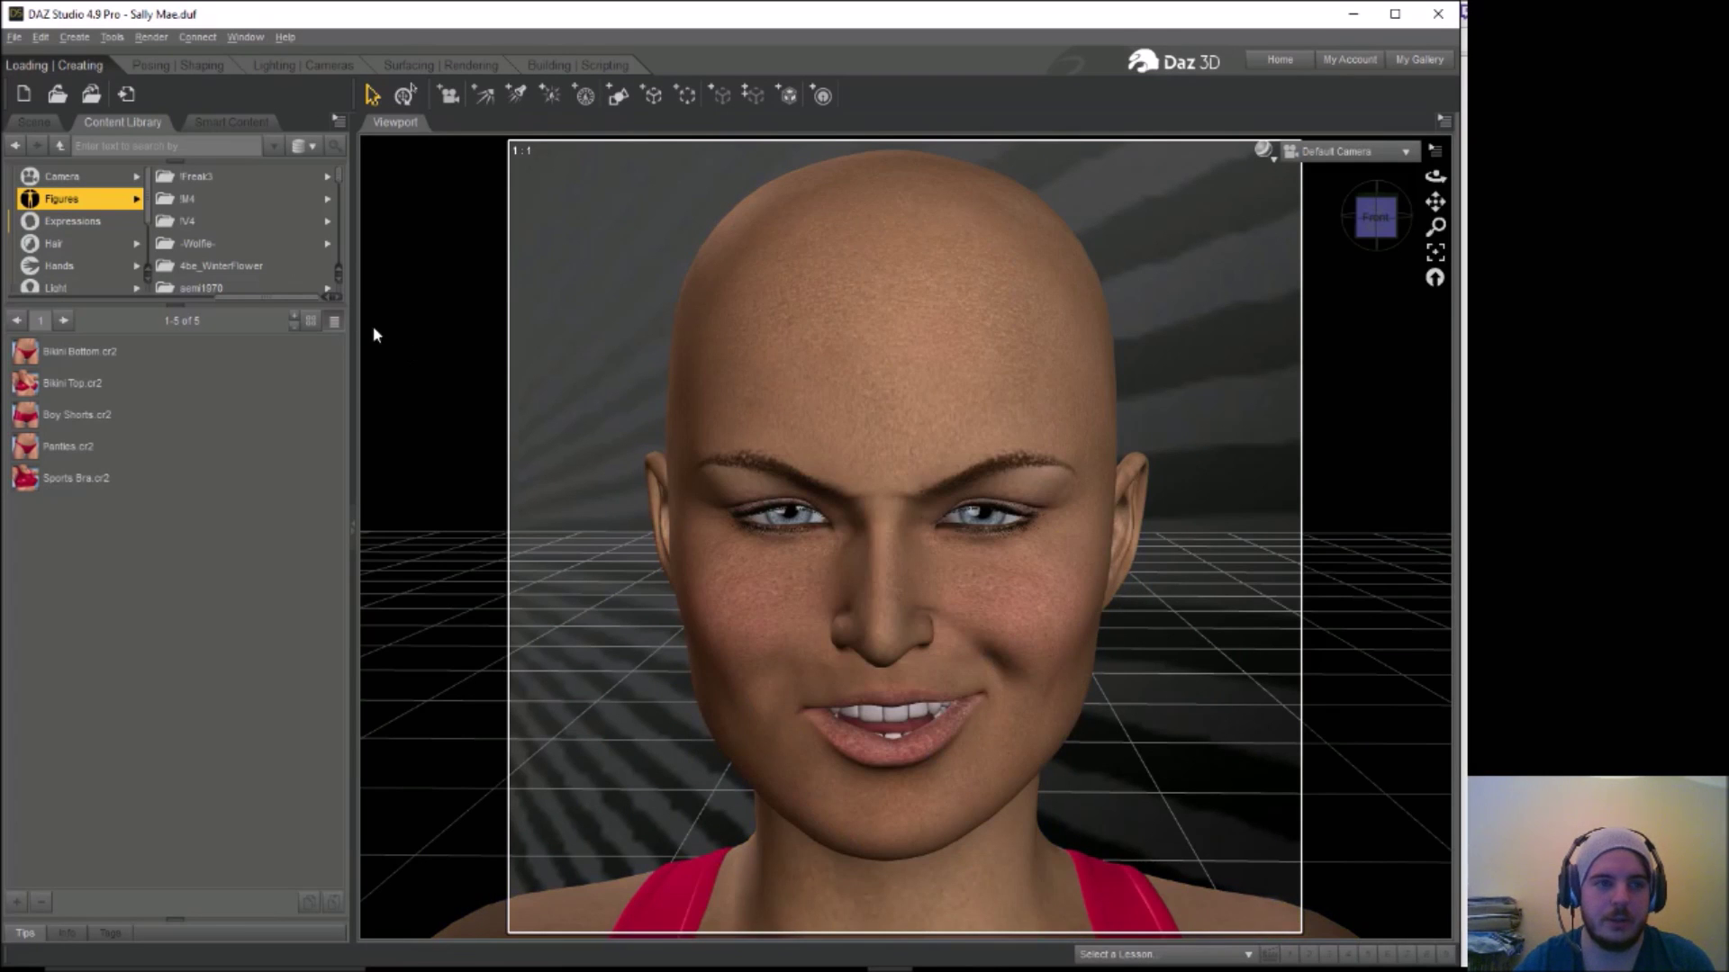
click(38, 129)
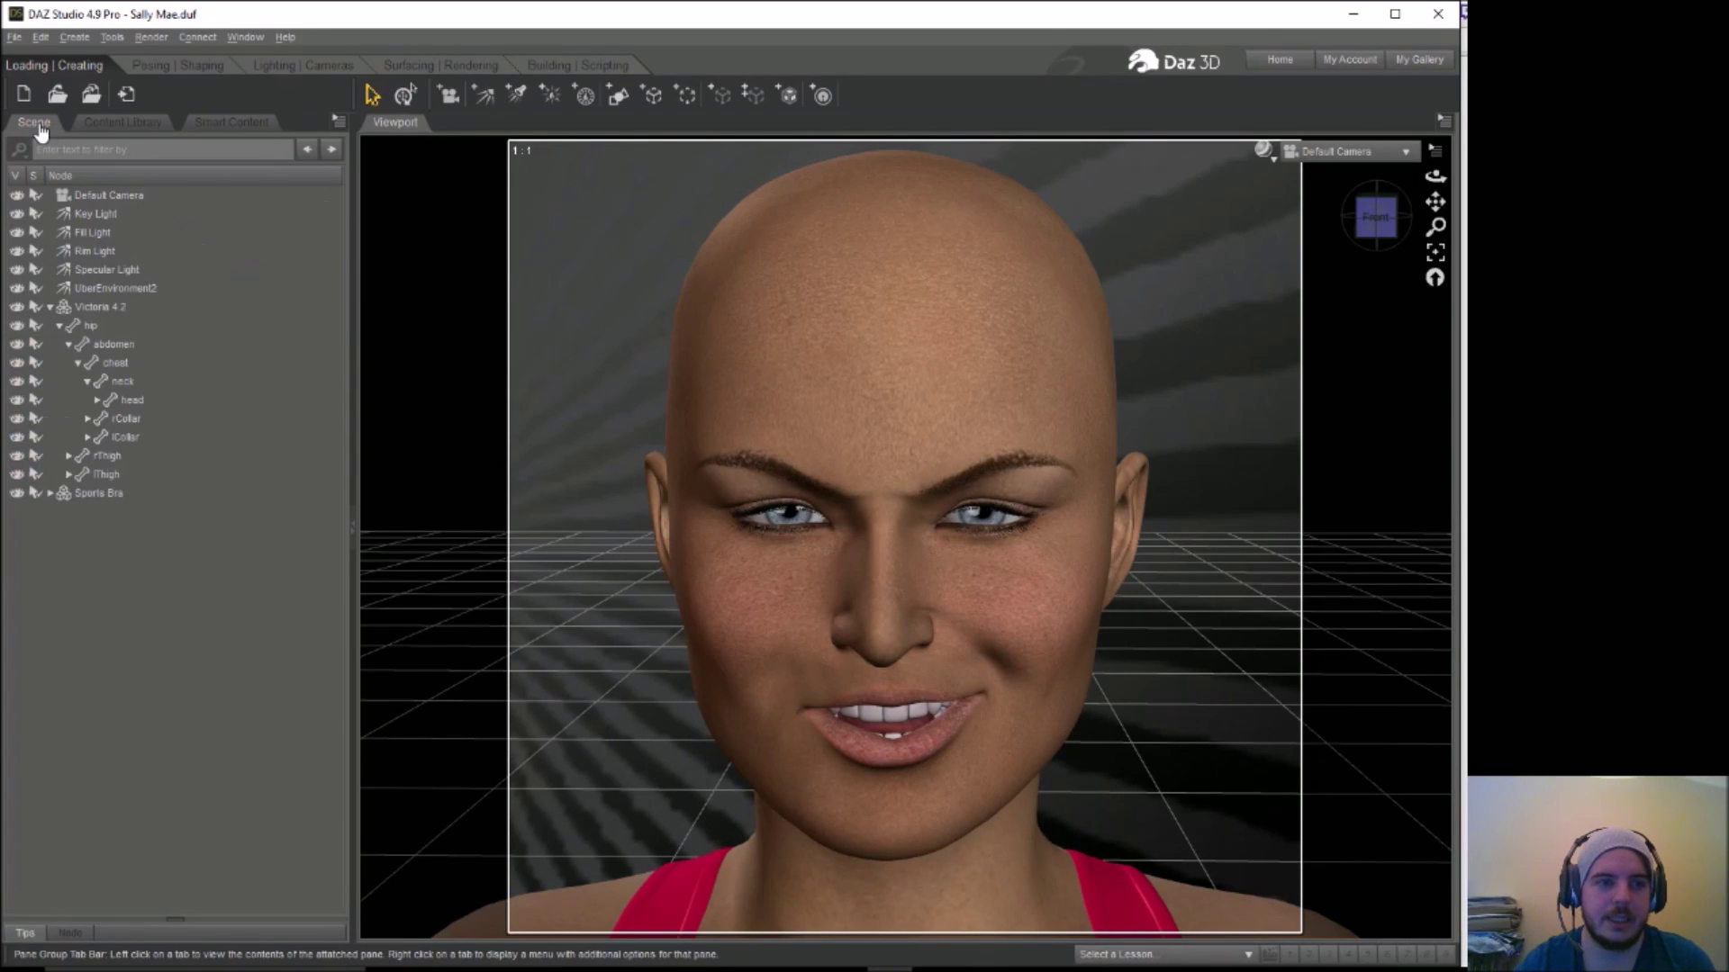
click(115, 131)
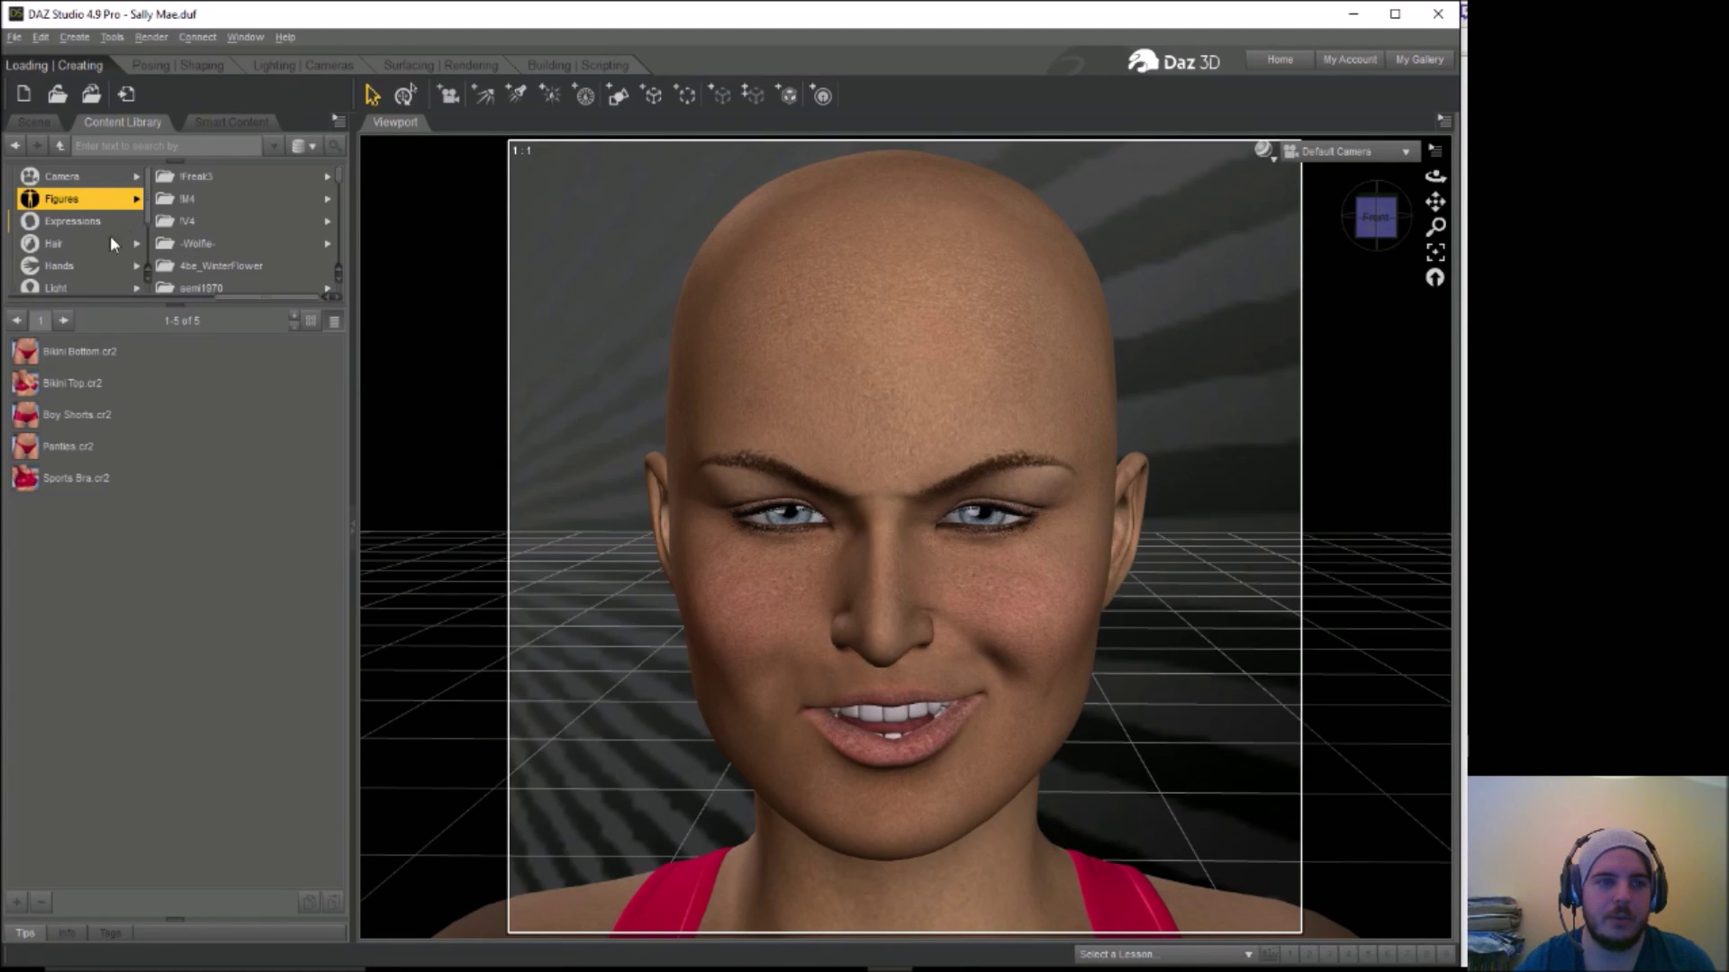
Browse the Poser-format Pose library's LRP folder through BDF, LAC and Lorelei, and open its MIM folder
scroll(142, 230, down, 2)
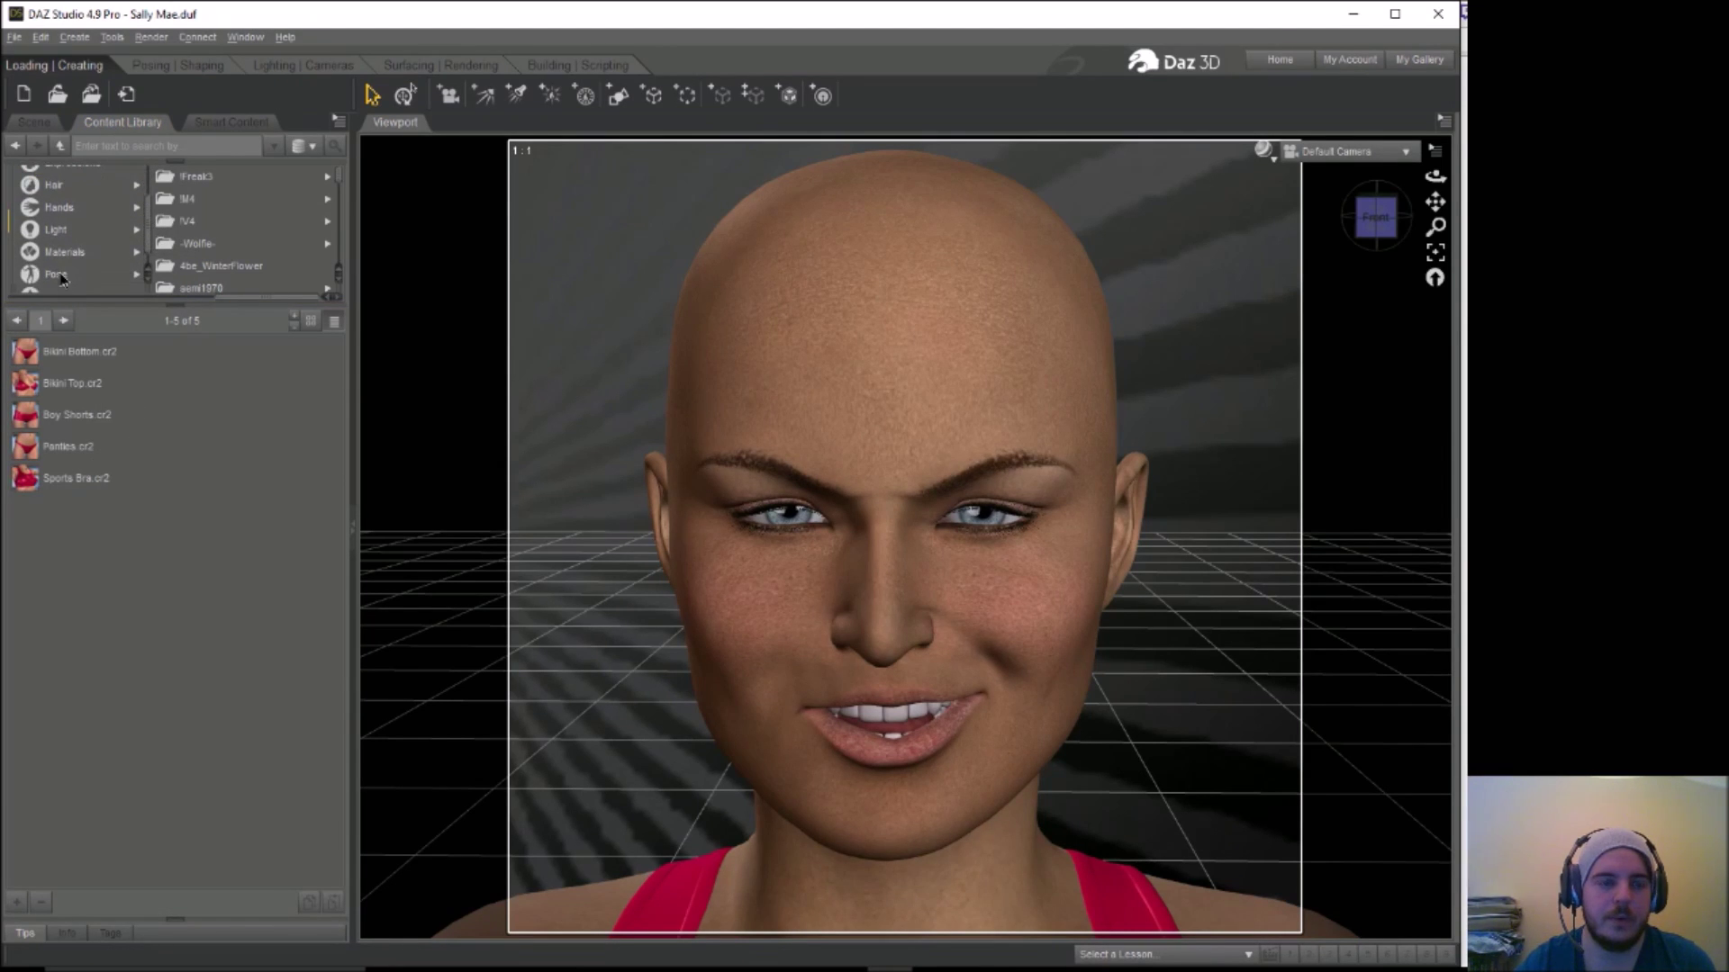
click(59, 276)
click(232, 223)
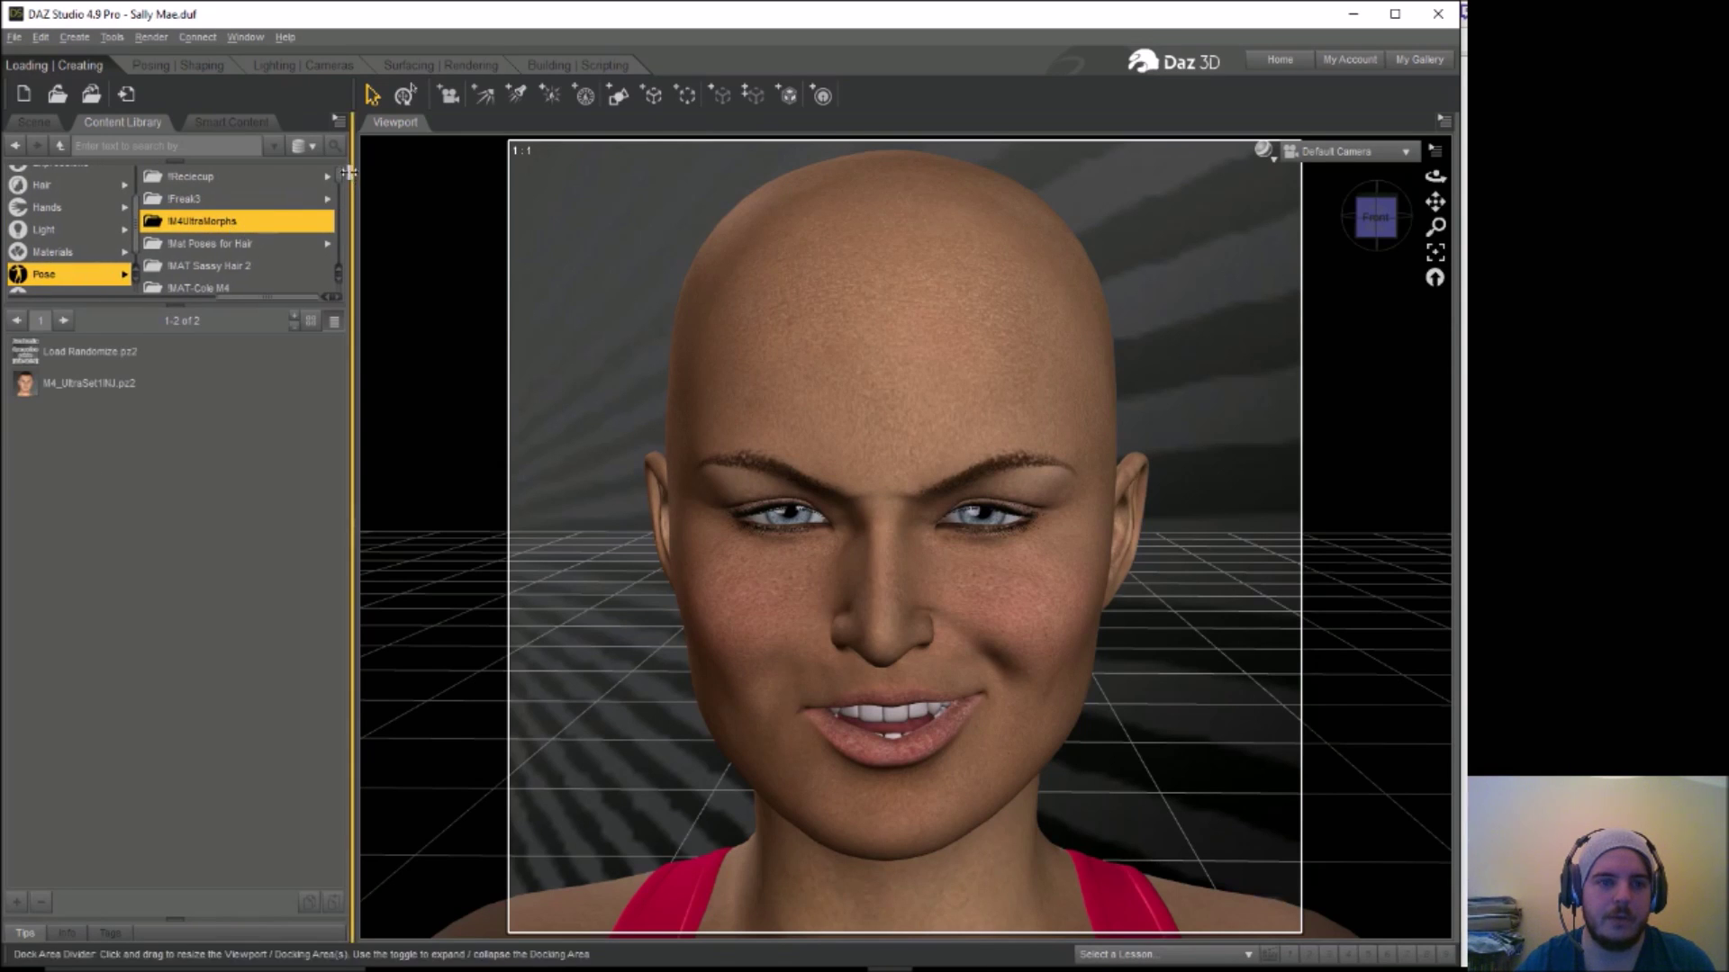
drag(338, 184, 339, 219)
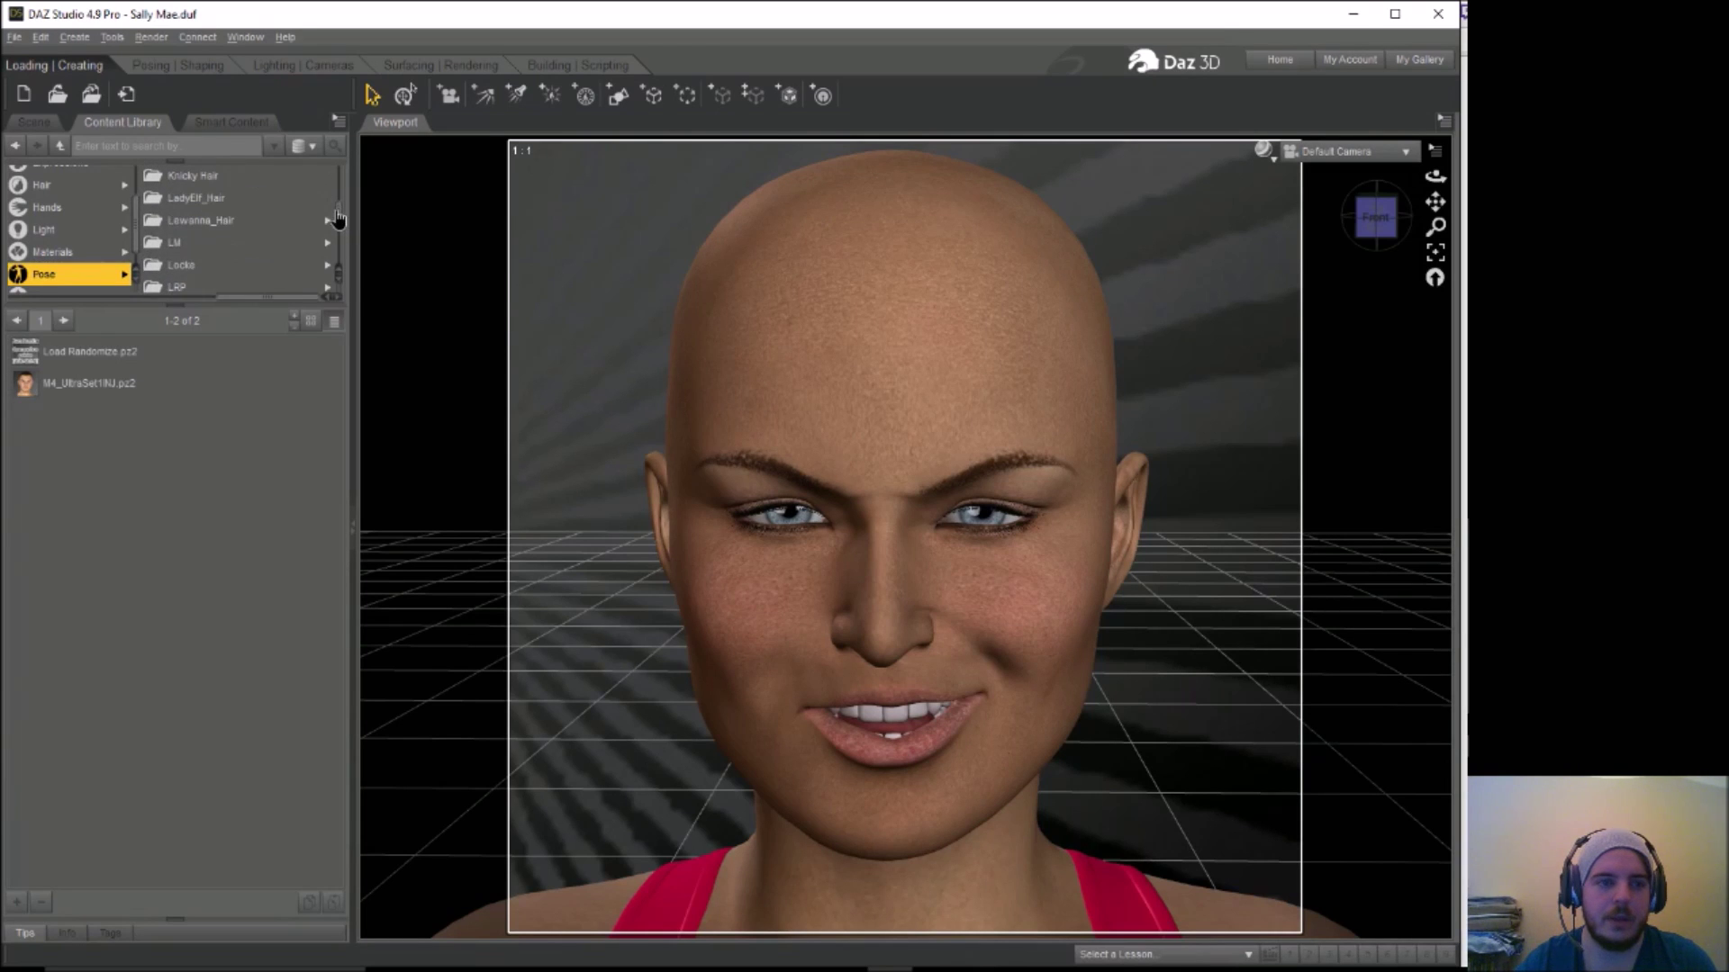
click(196, 284)
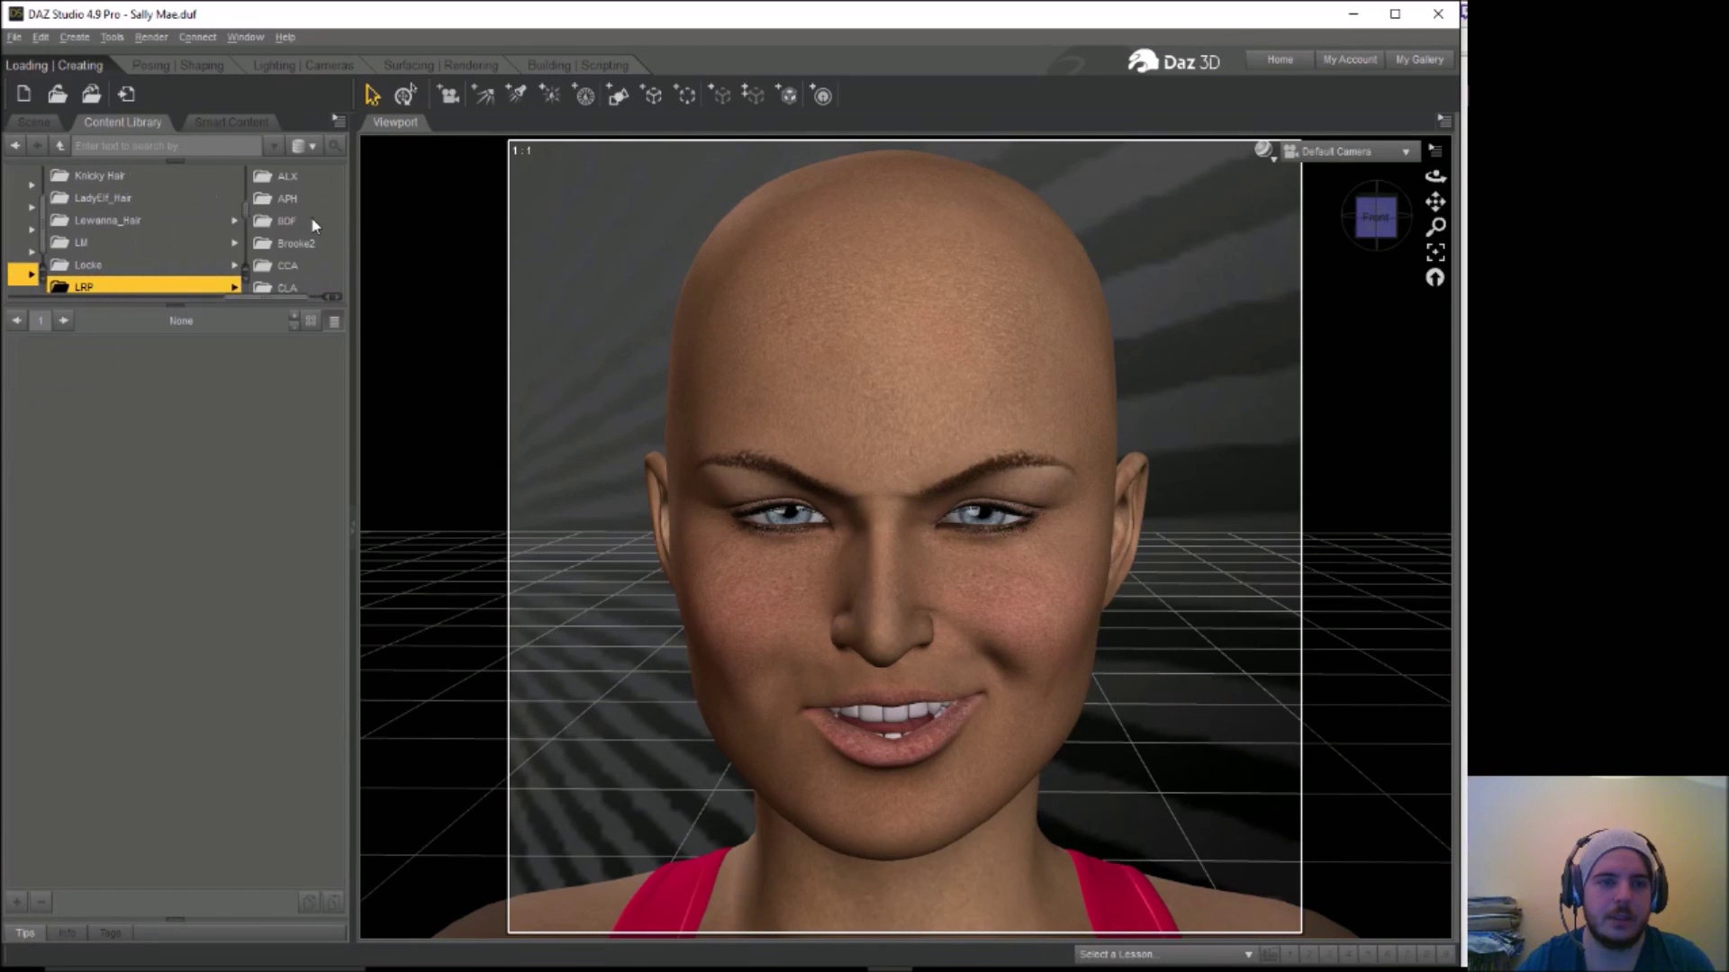
click(297, 225)
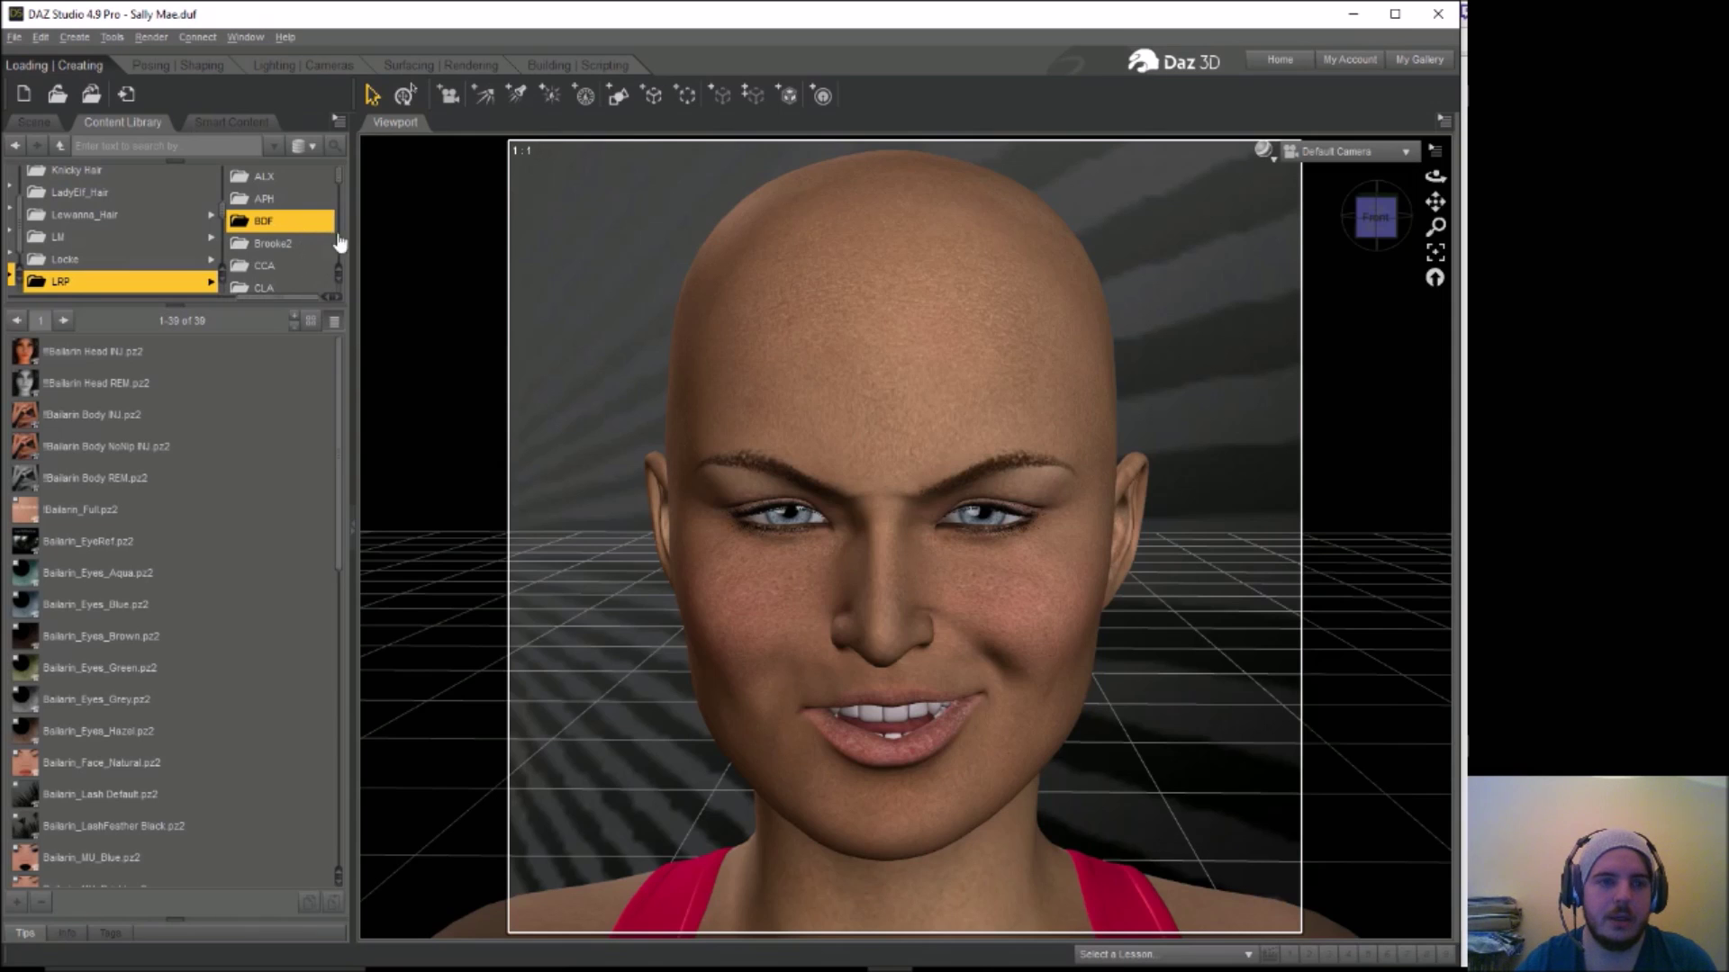
drag(339, 178, 339, 234)
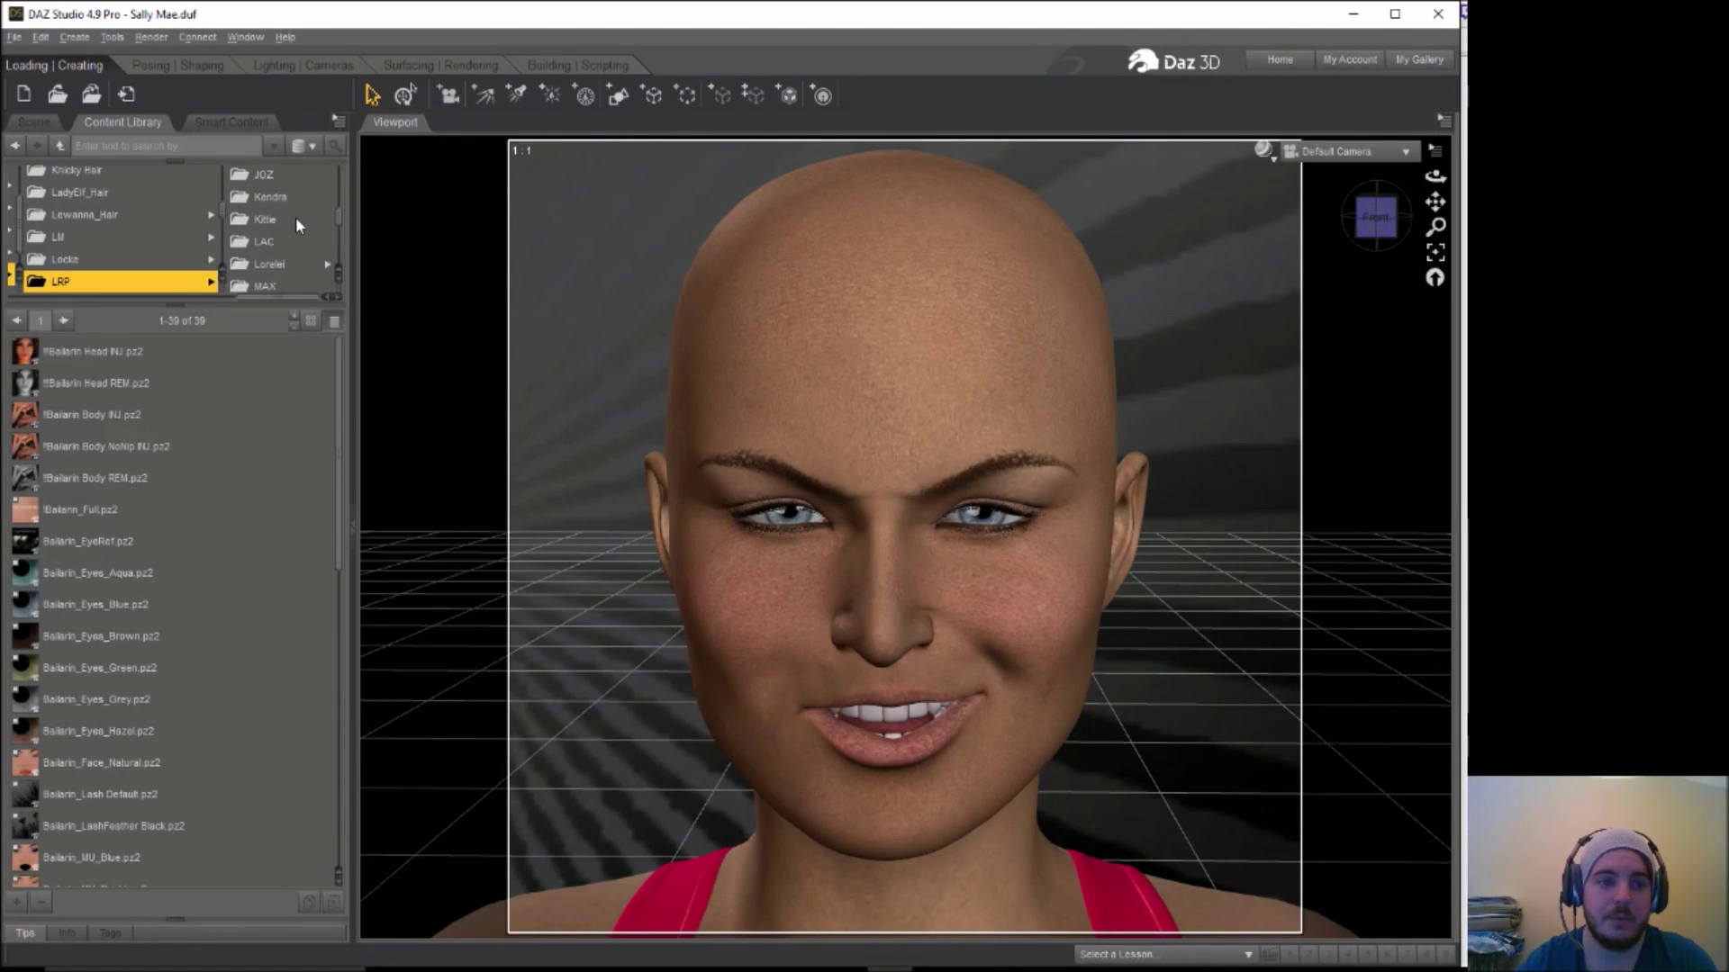
click(266, 242)
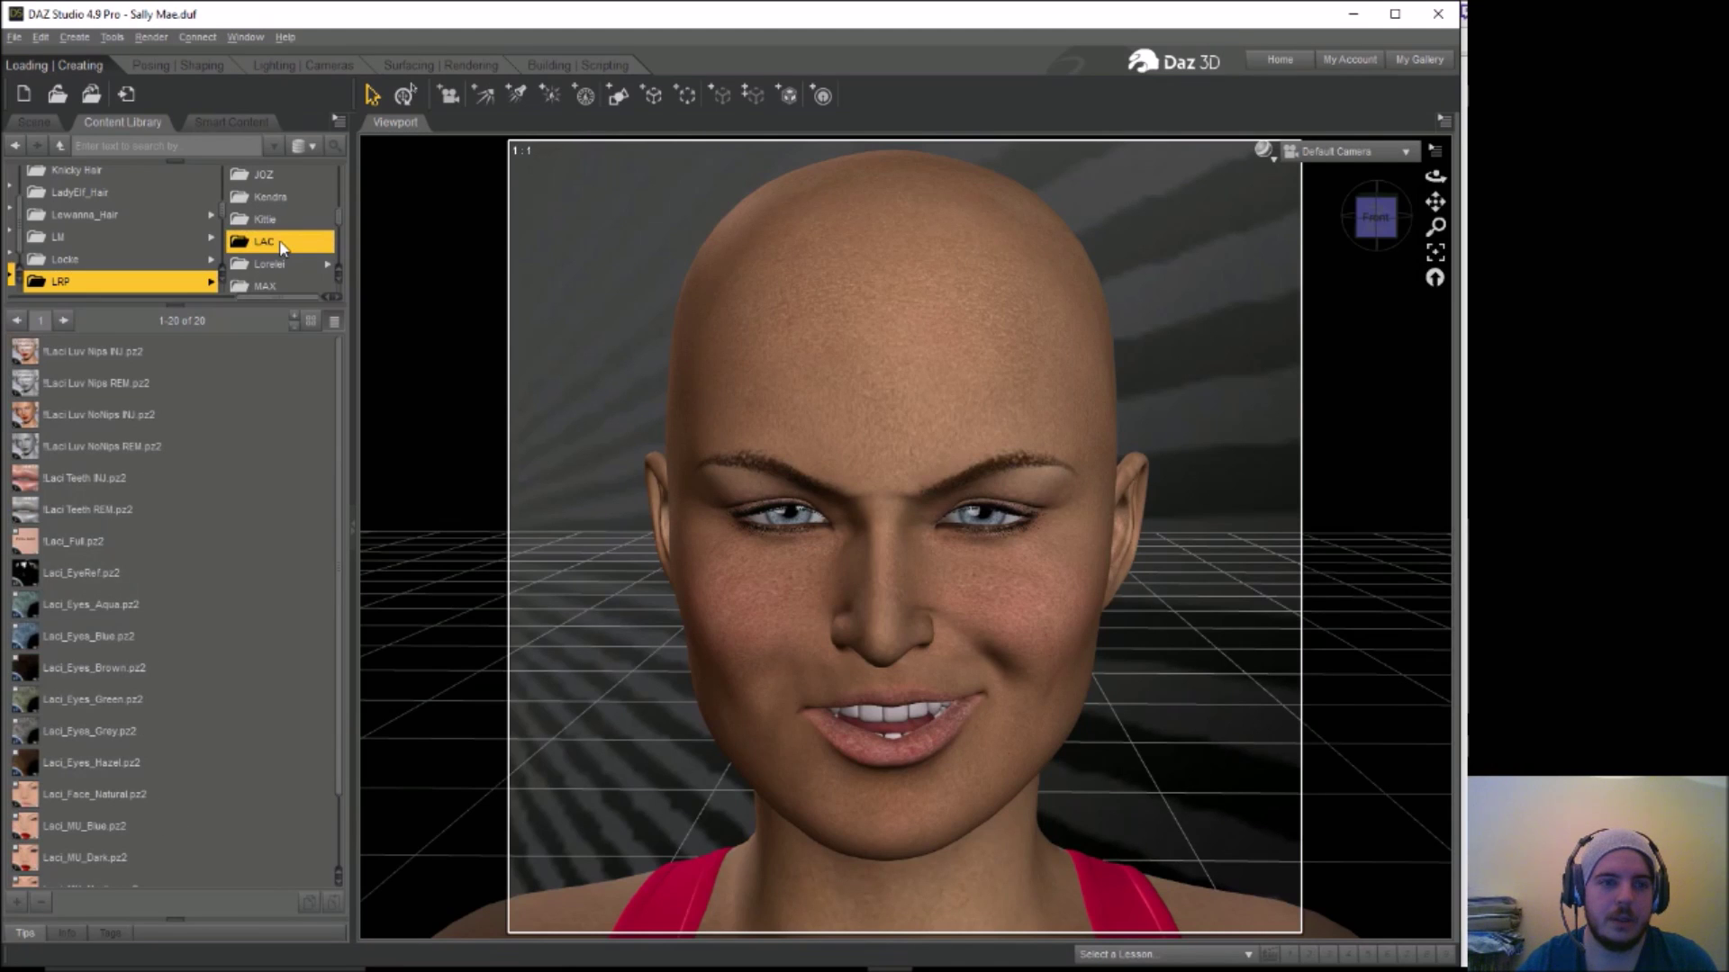
click(279, 264)
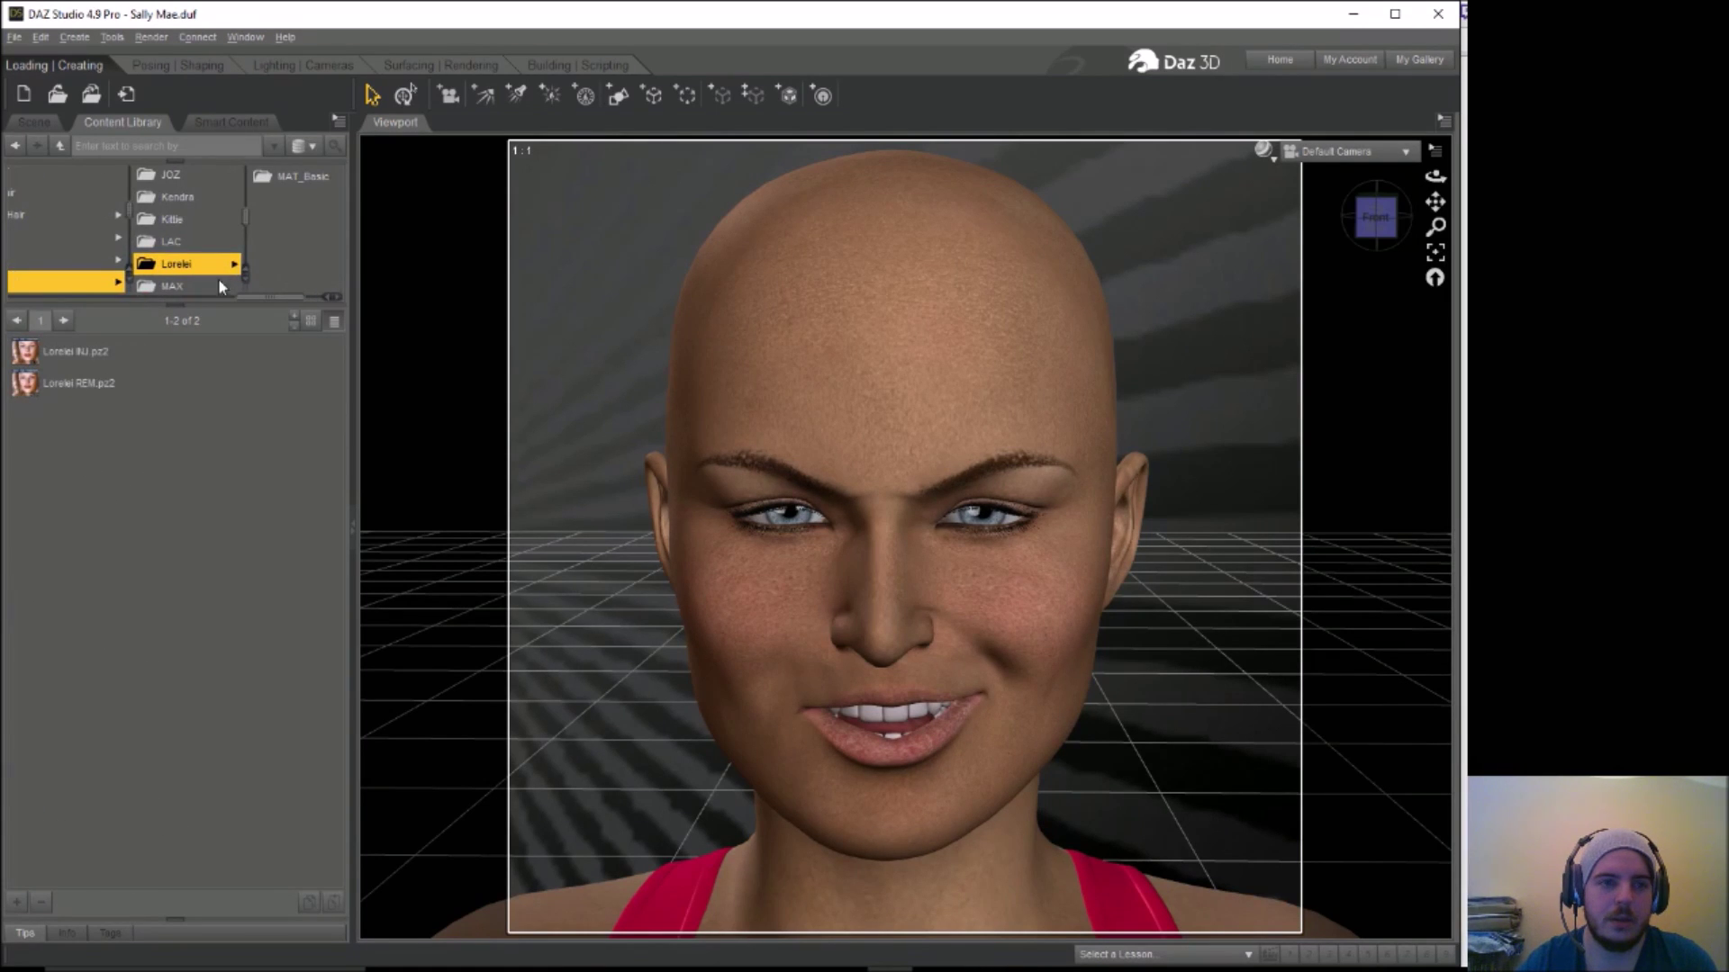
scroll(225, 279, down, 3)
click(187, 243)
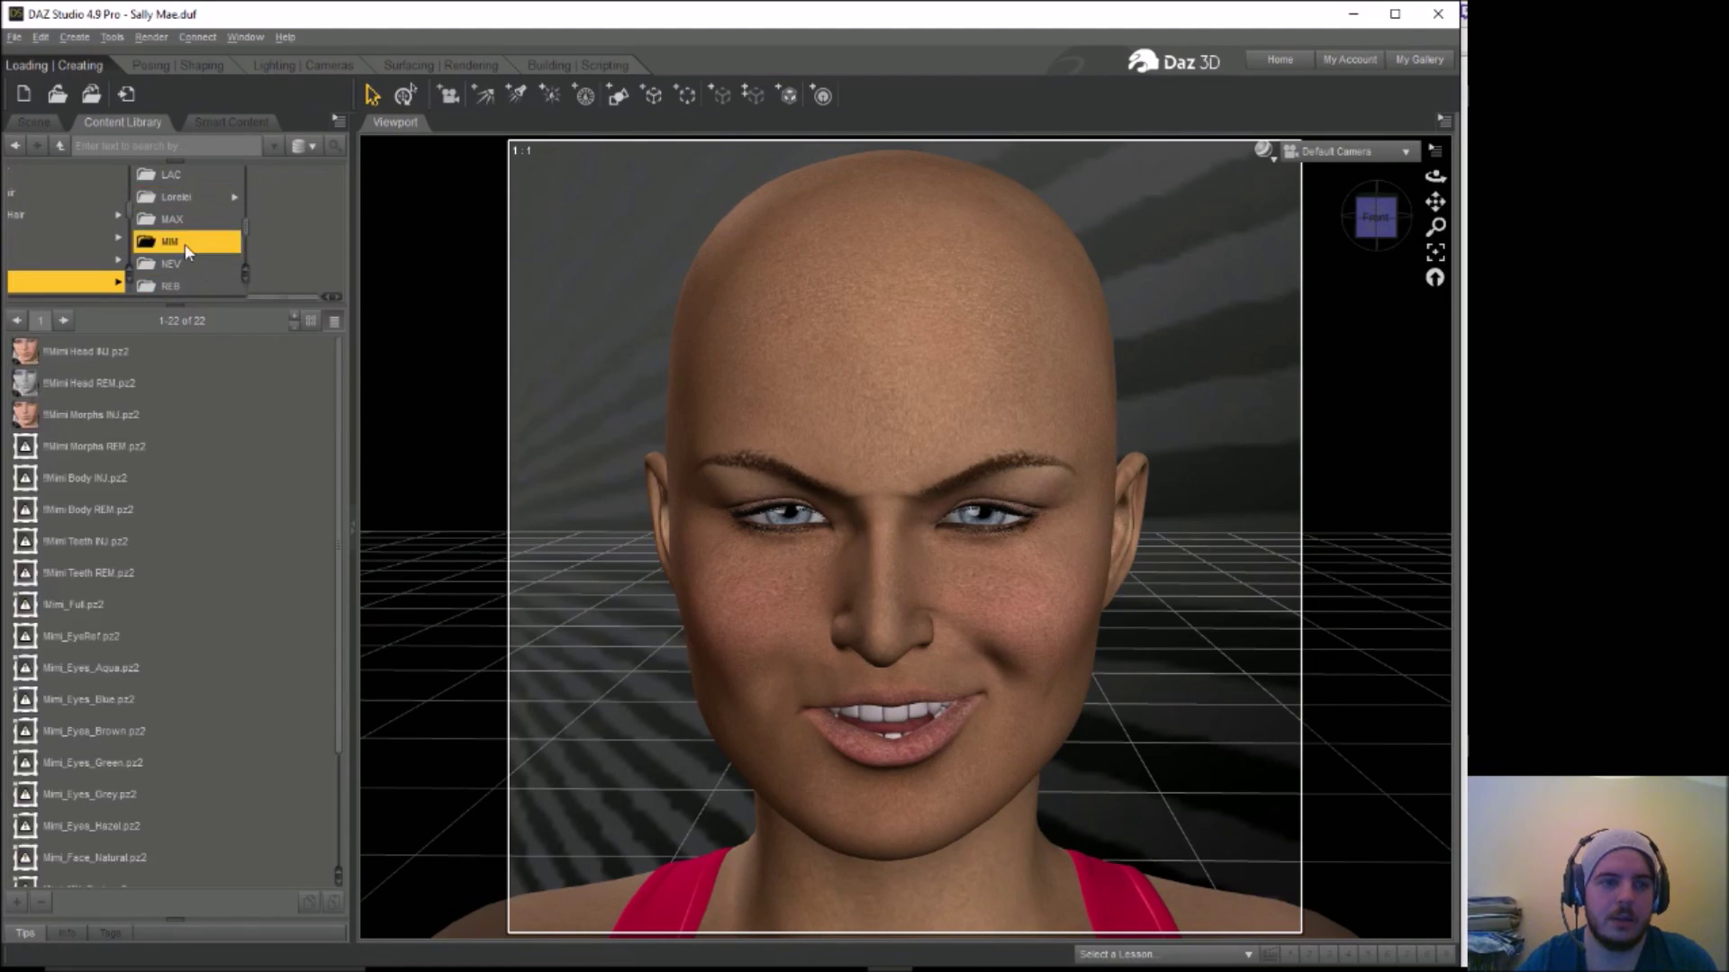
Apply the full skin material Mimi_Full.pz2 to the Victoria 4.2 figure
double_click(90, 605)
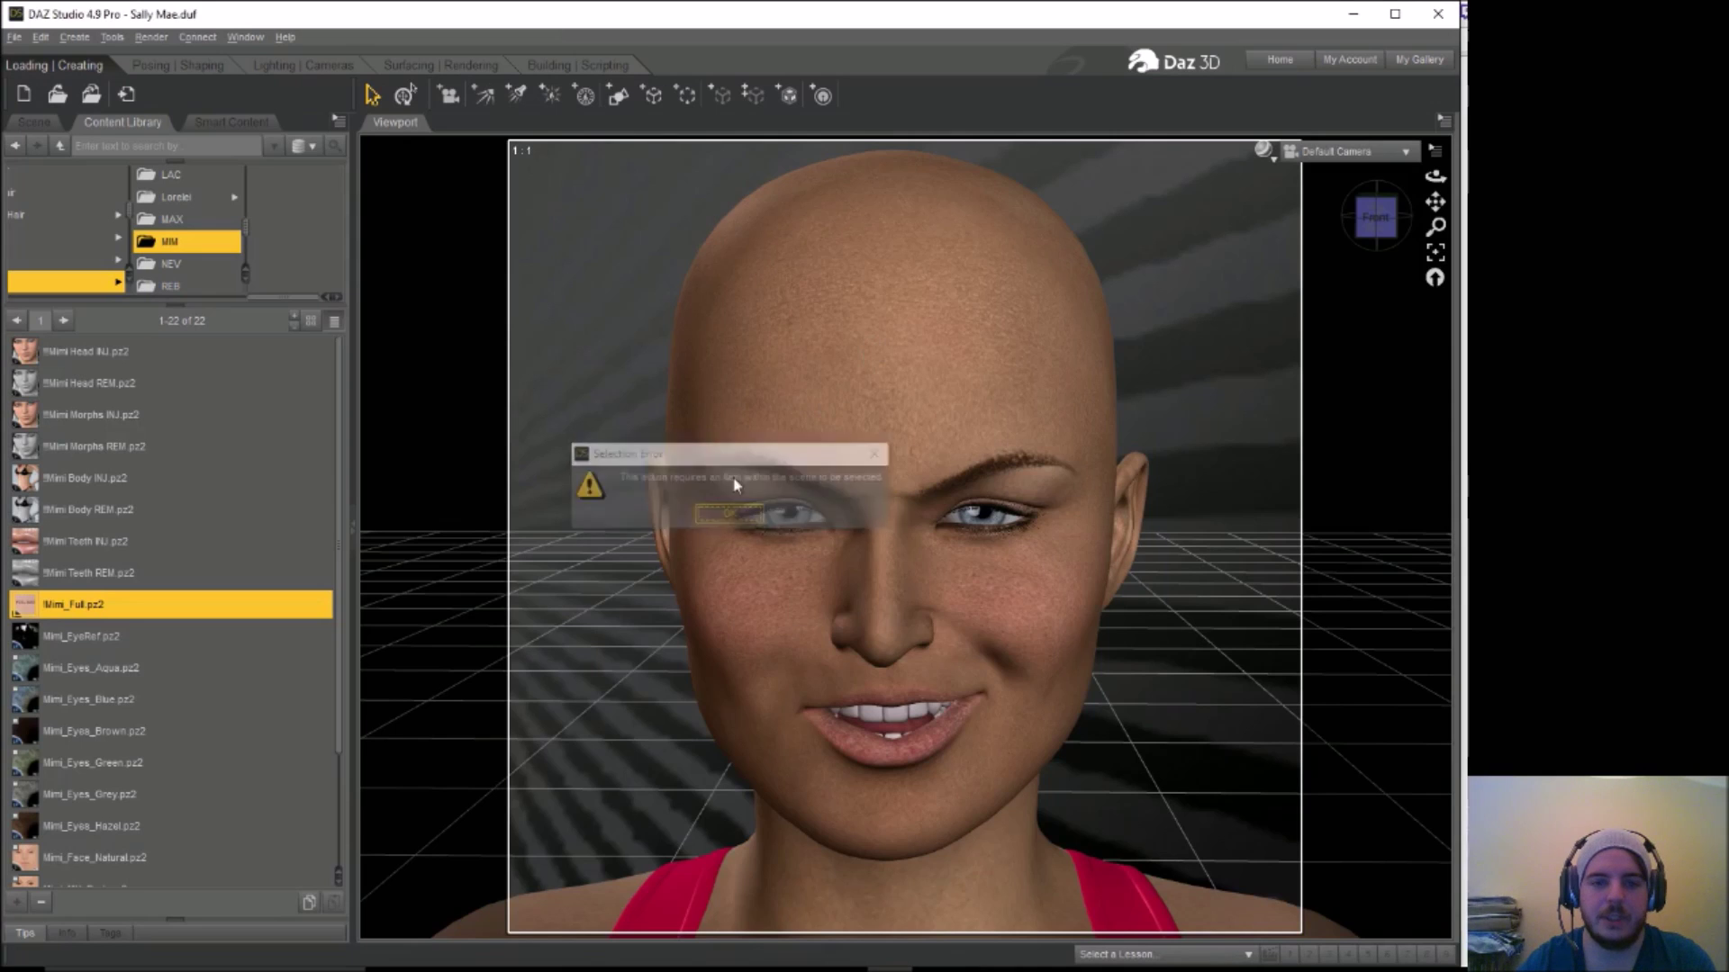
click(728, 514)
click(839, 361)
double_click(80, 615)
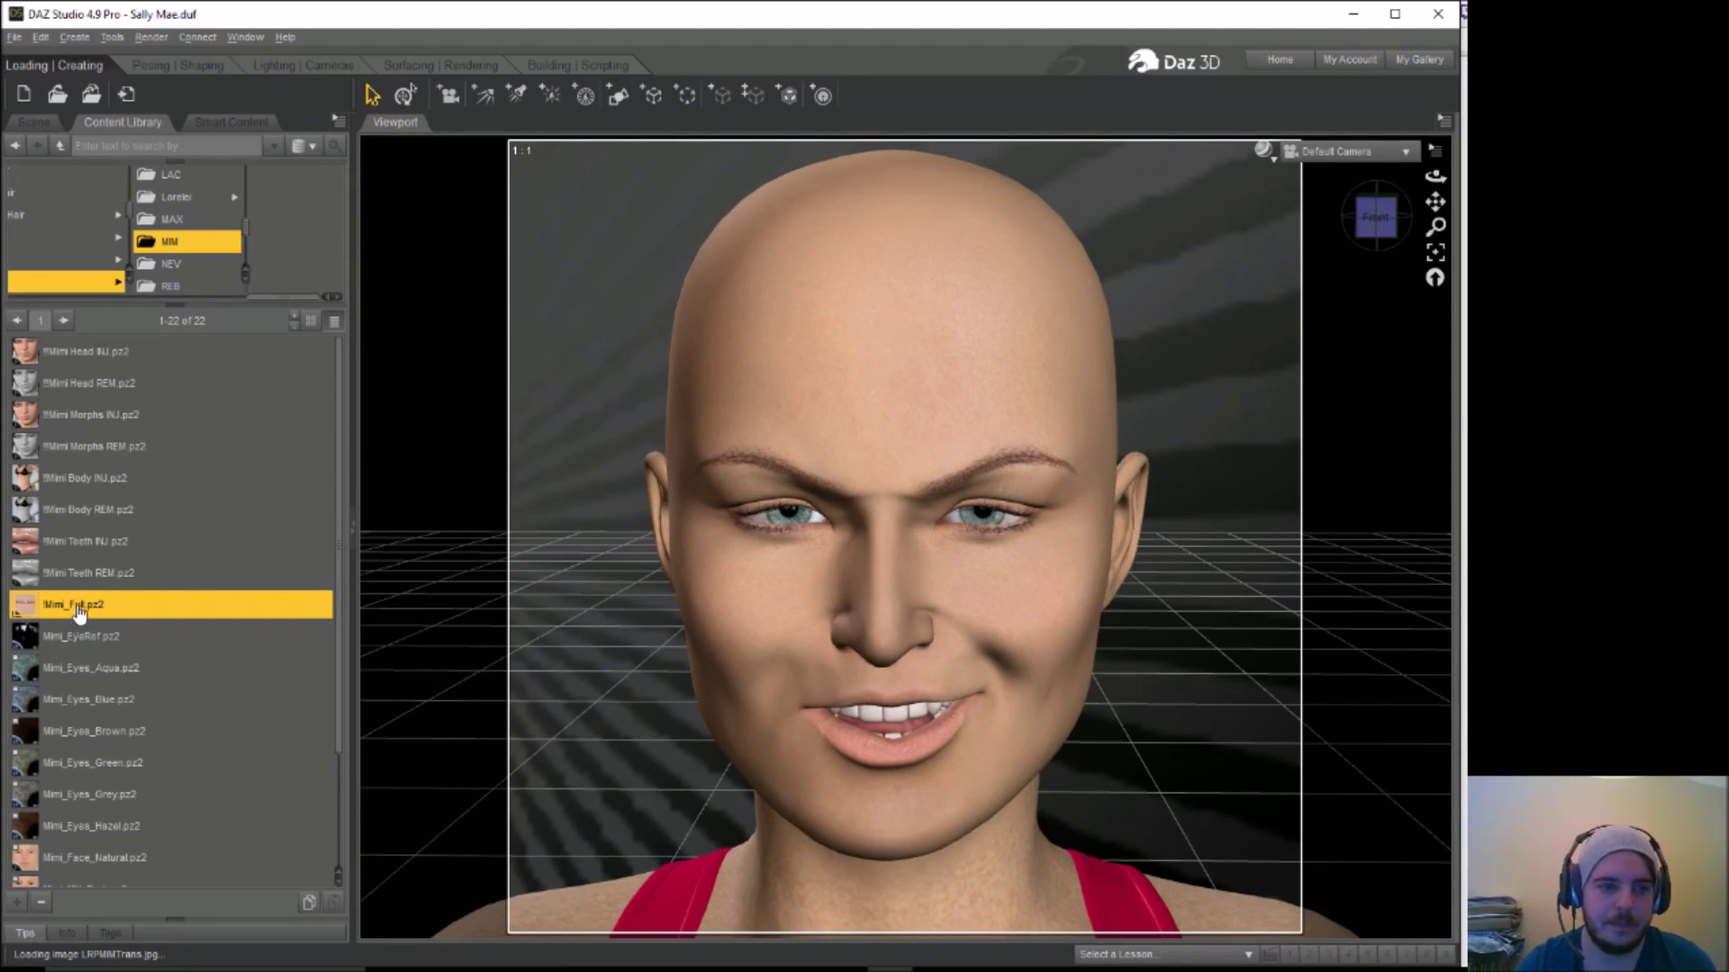
Apply the Mimi_EyeRef.pz2 eye reflection and the Mimi_Eyes_Hazel.pz2 eye colour to the character
drag(340, 531, 298, 560)
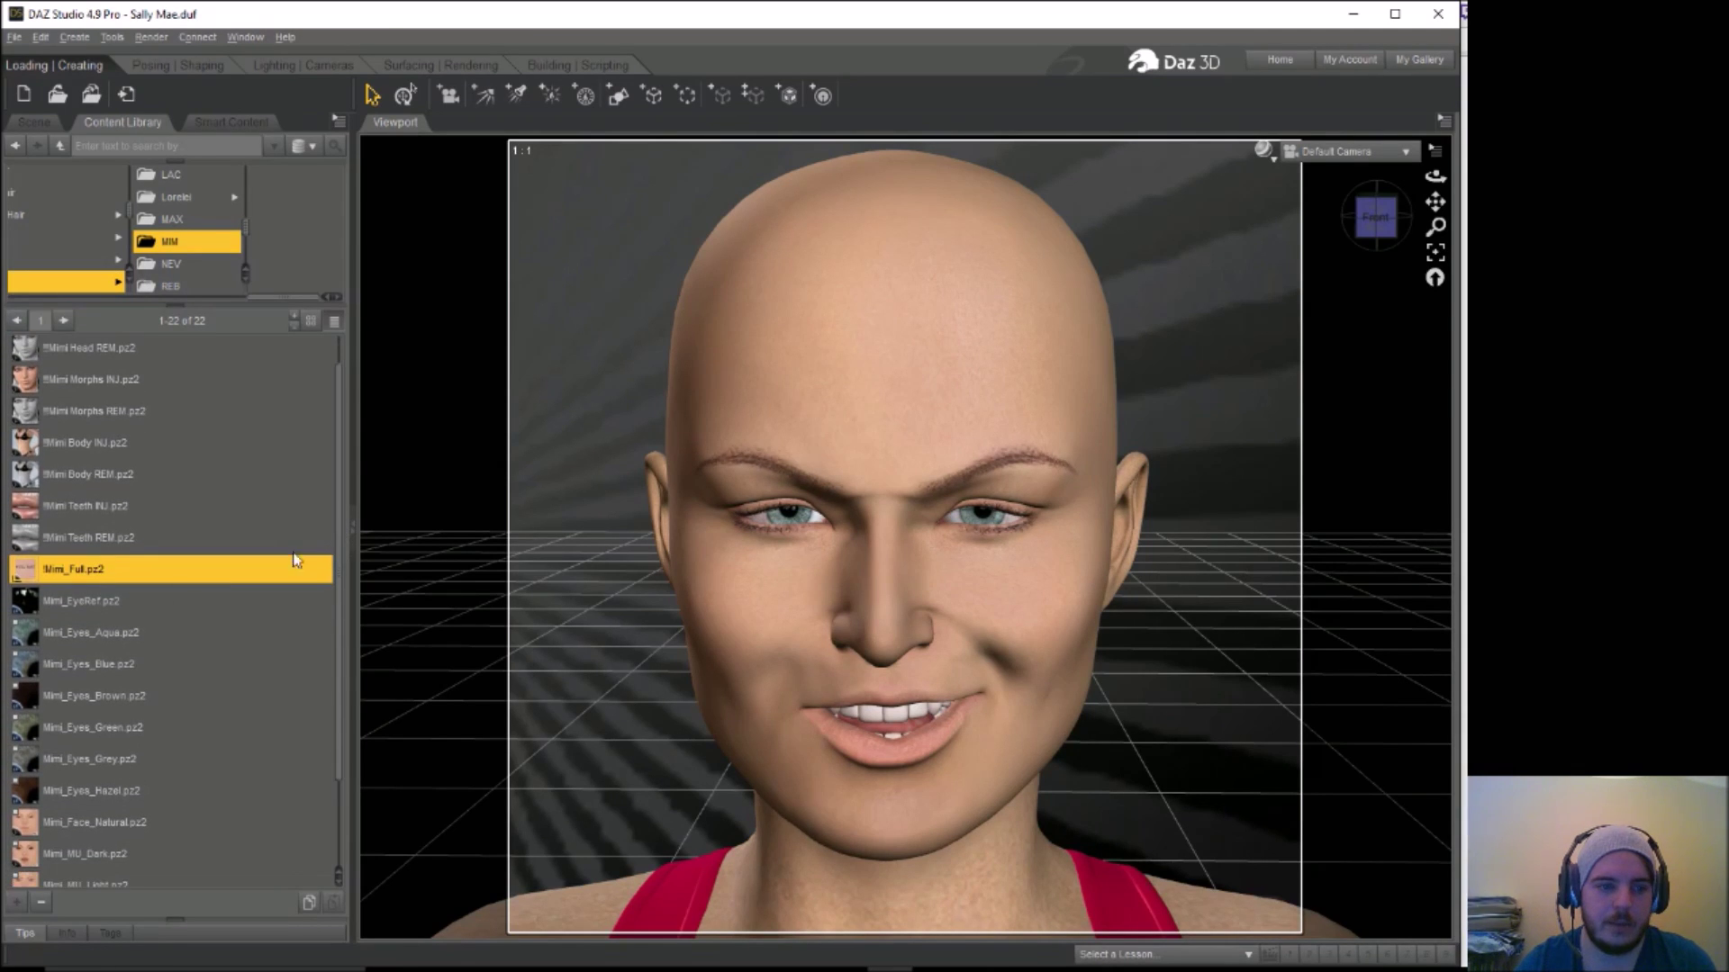
double_click(74, 611)
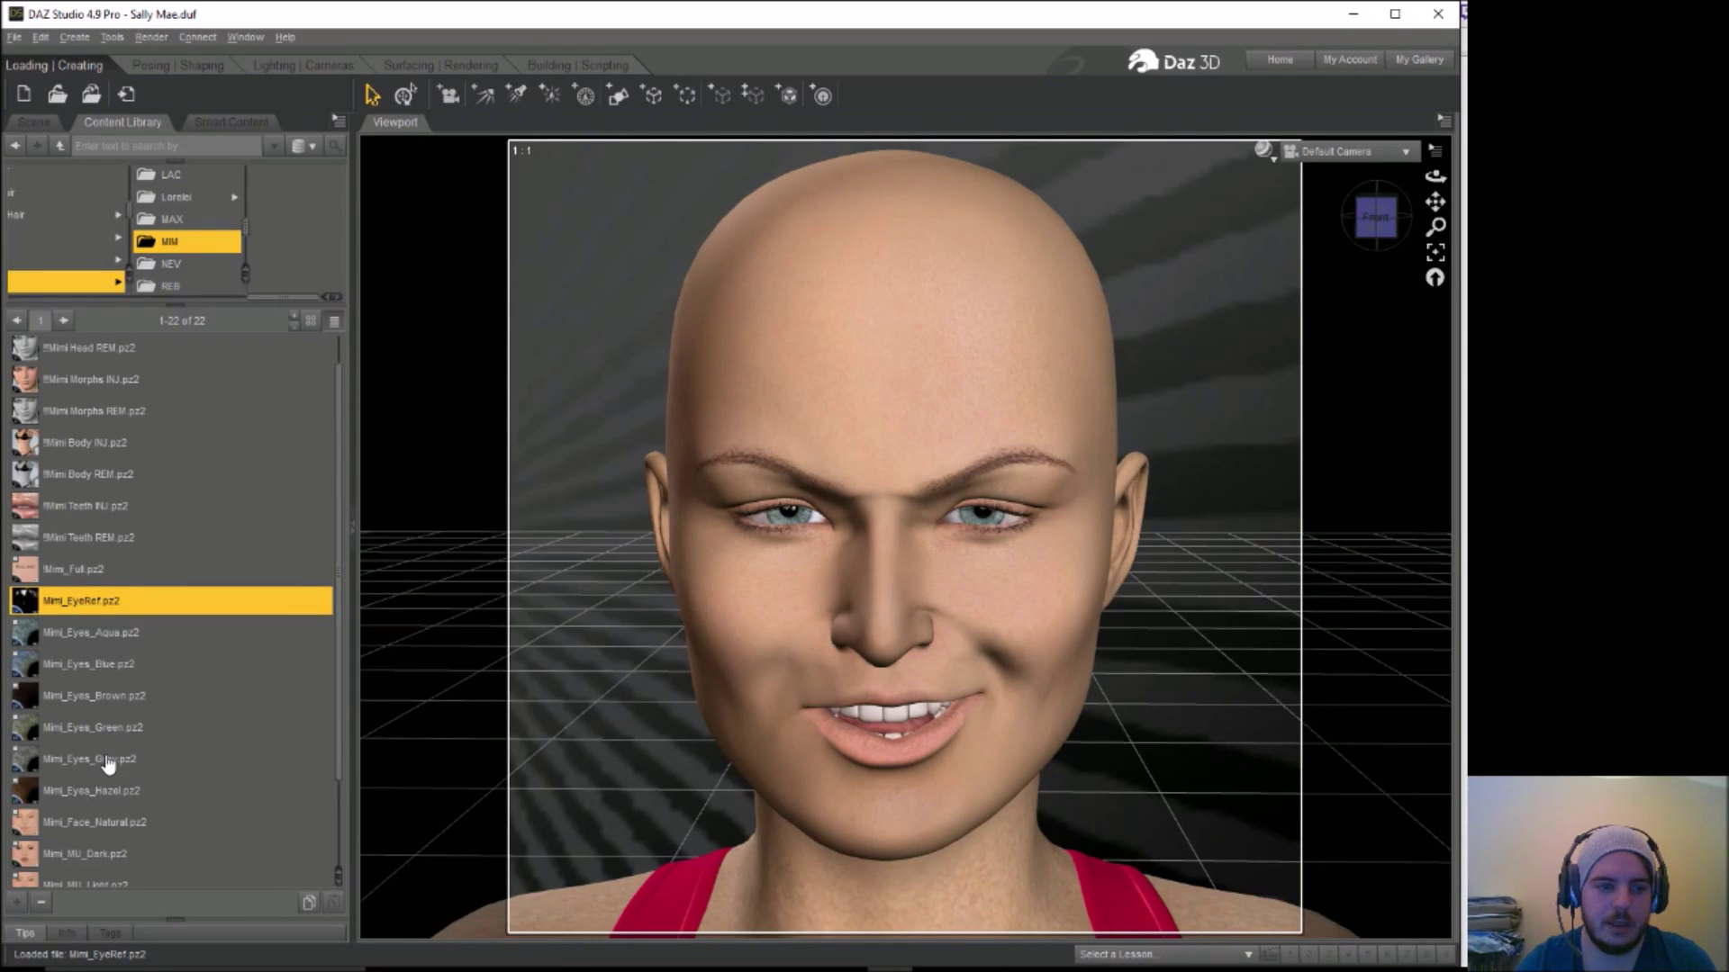
double_click(99, 792)
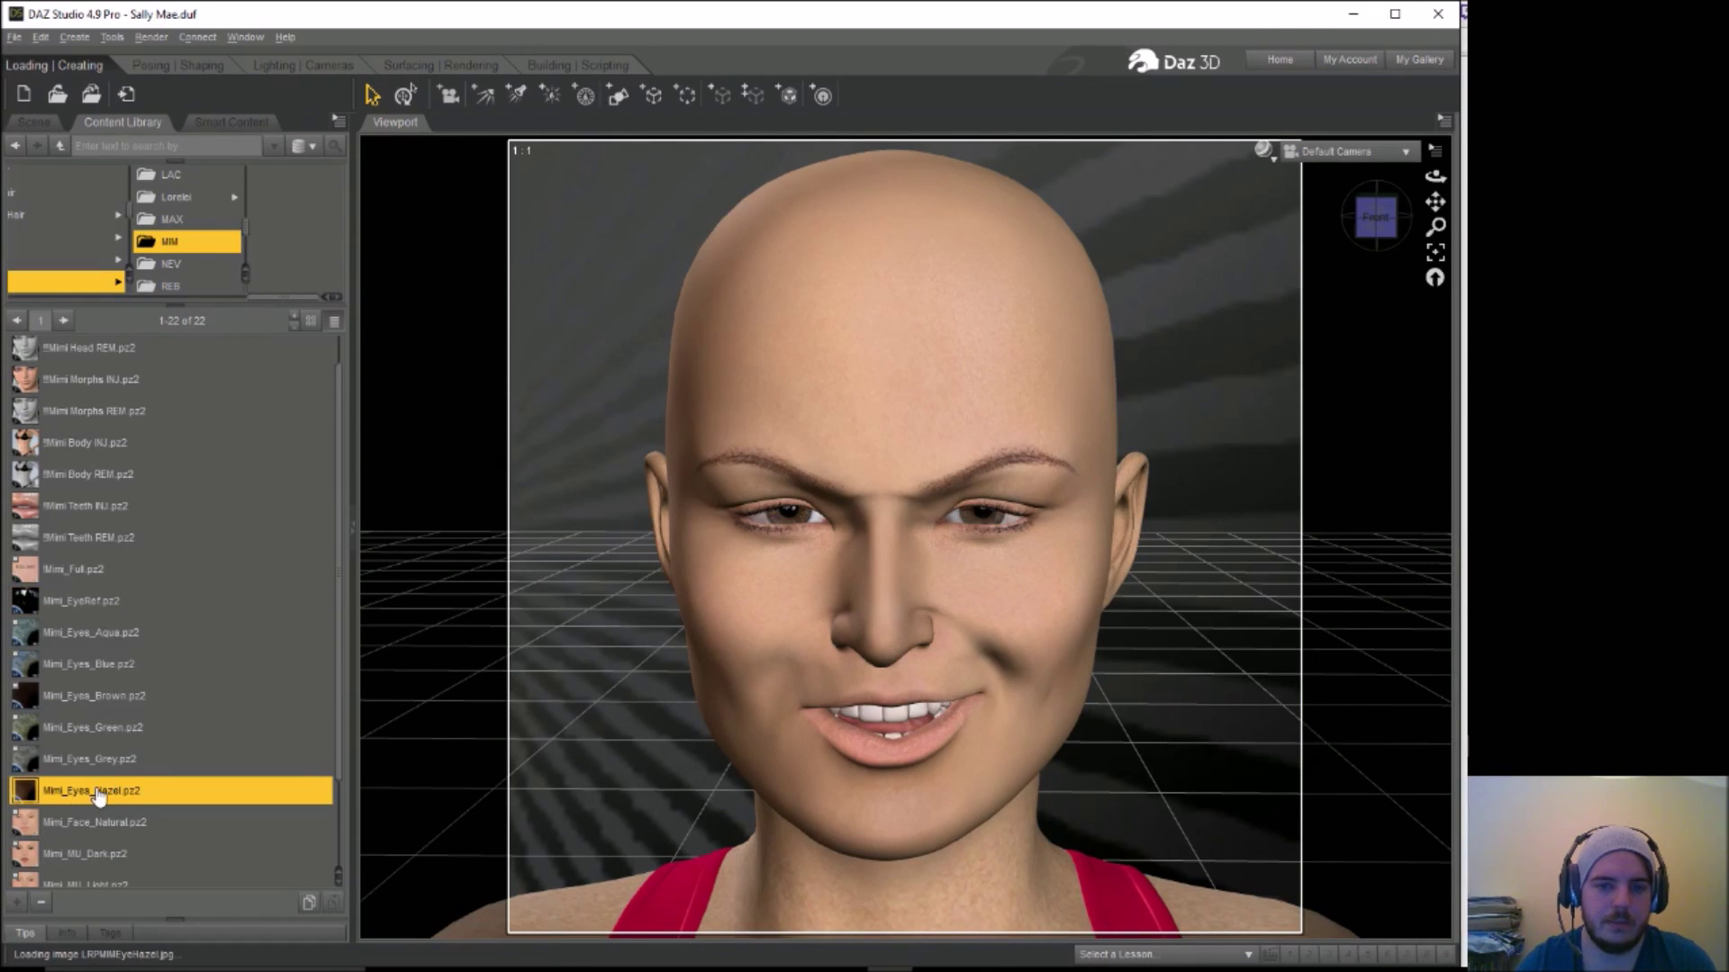
Try the Mimi_MU_Redlips.pz2 makeup on the face and replace it with Mimi_MU_Dark.pz2
drag(344, 662, 345, 779)
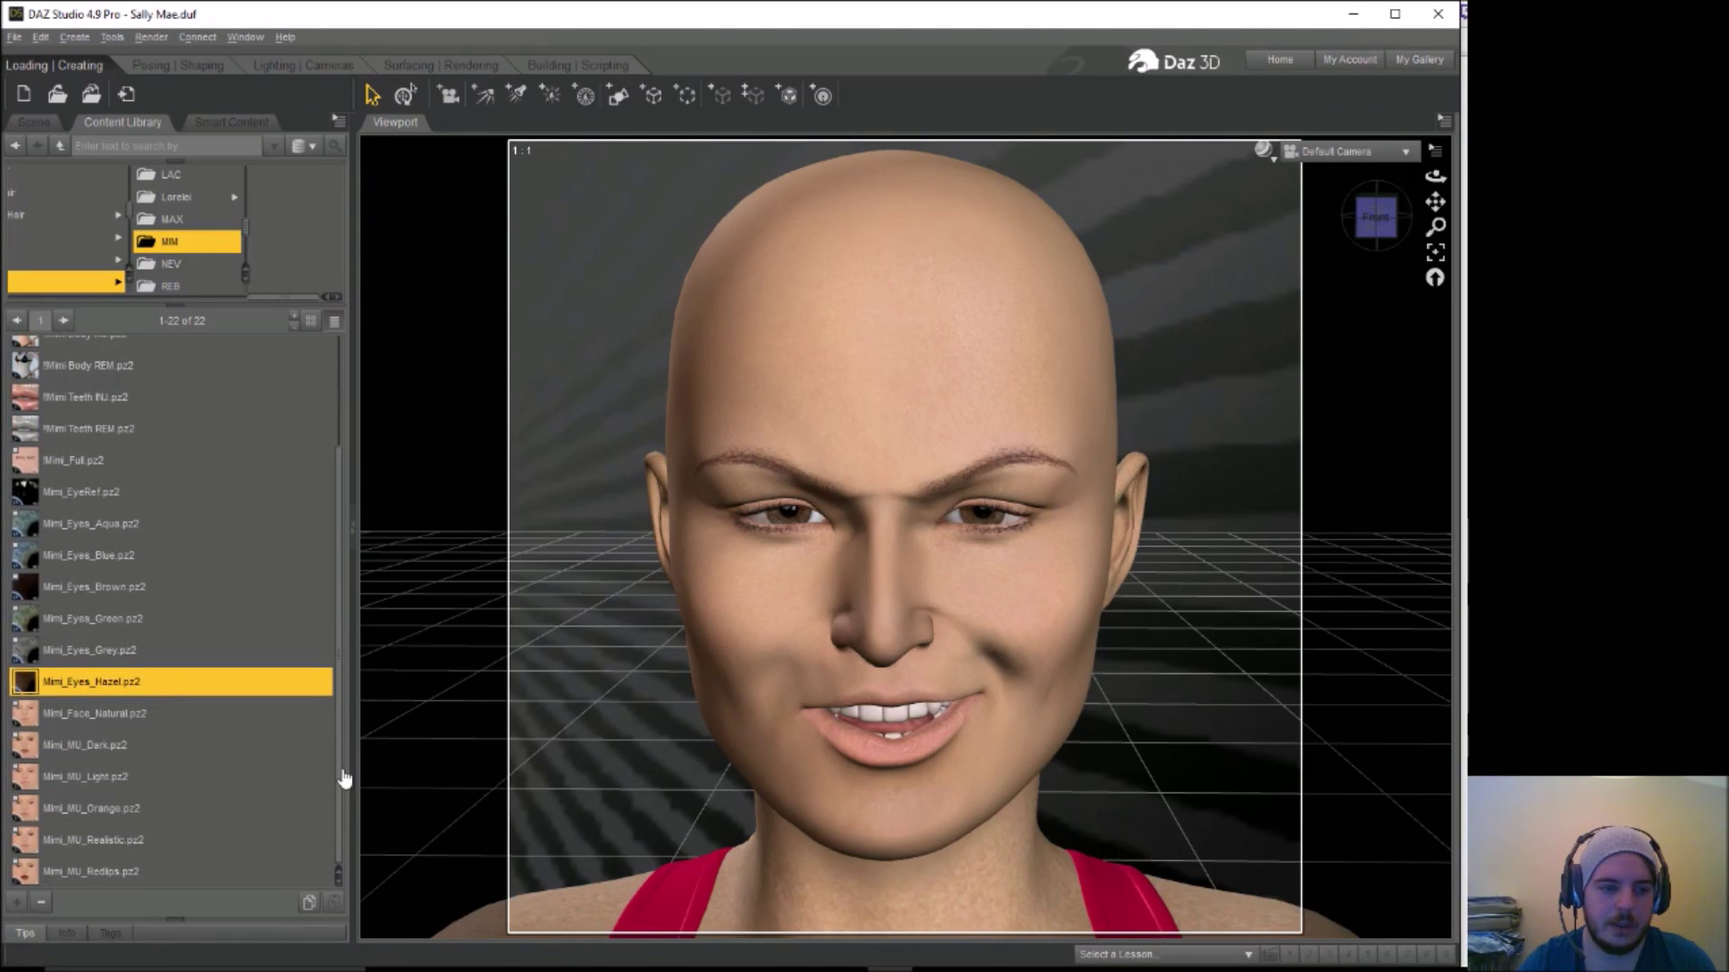
click(92, 876)
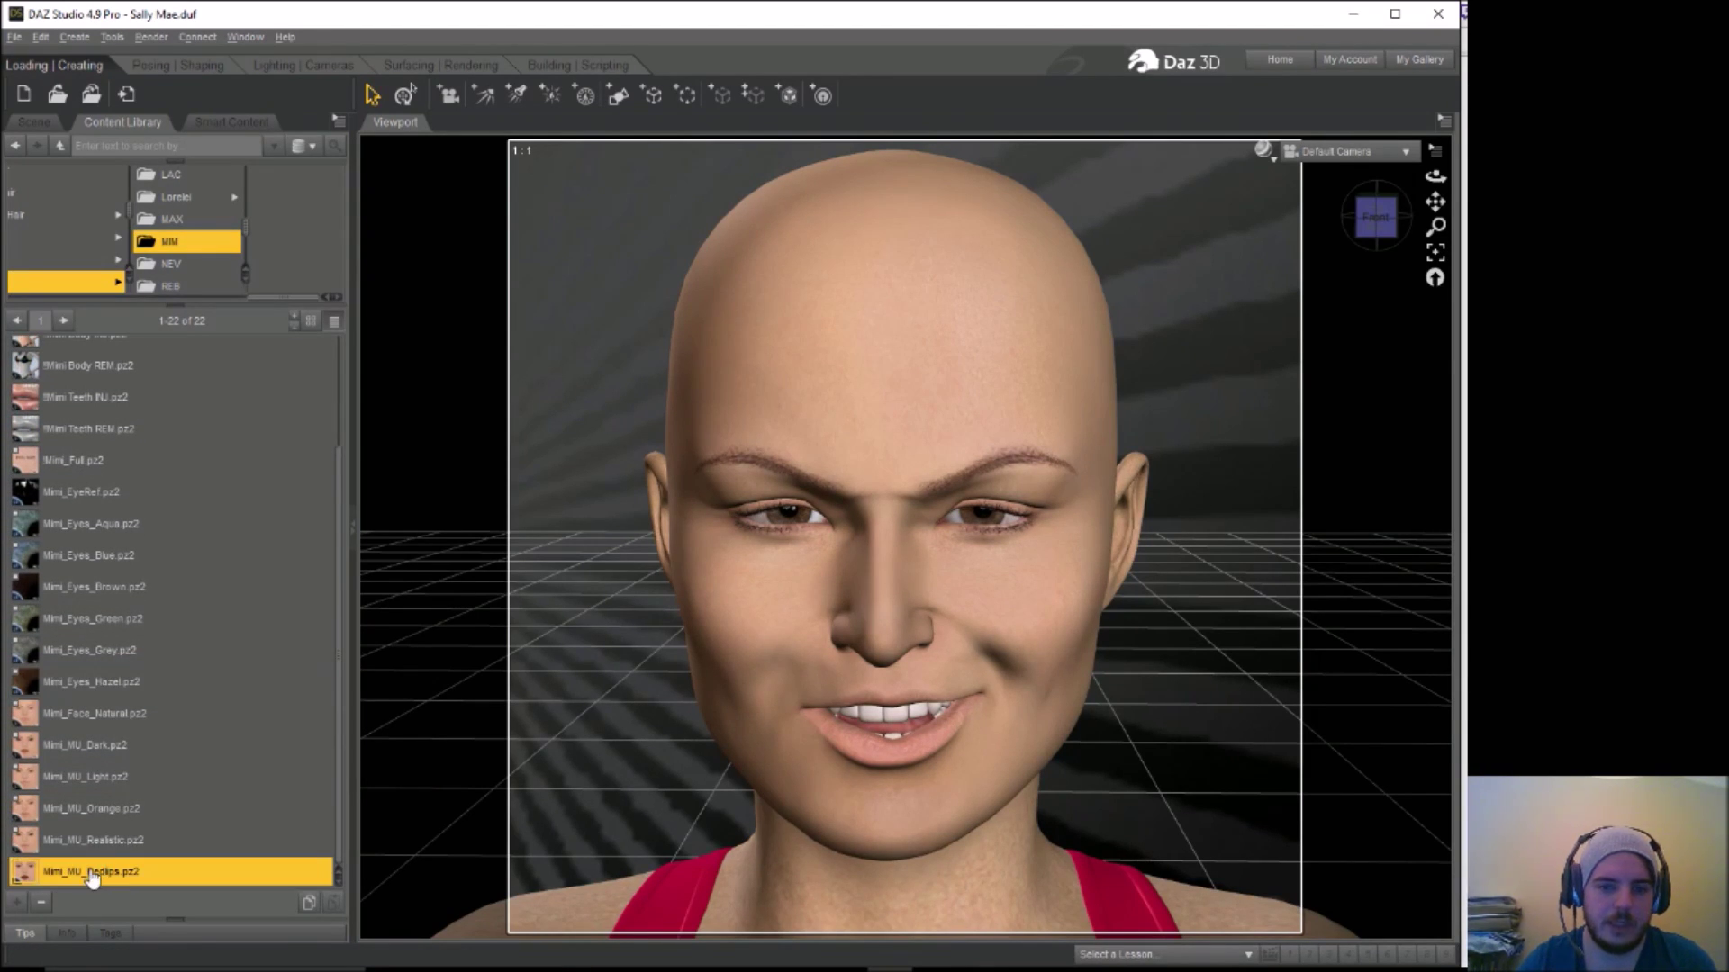
double_click(91, 877)
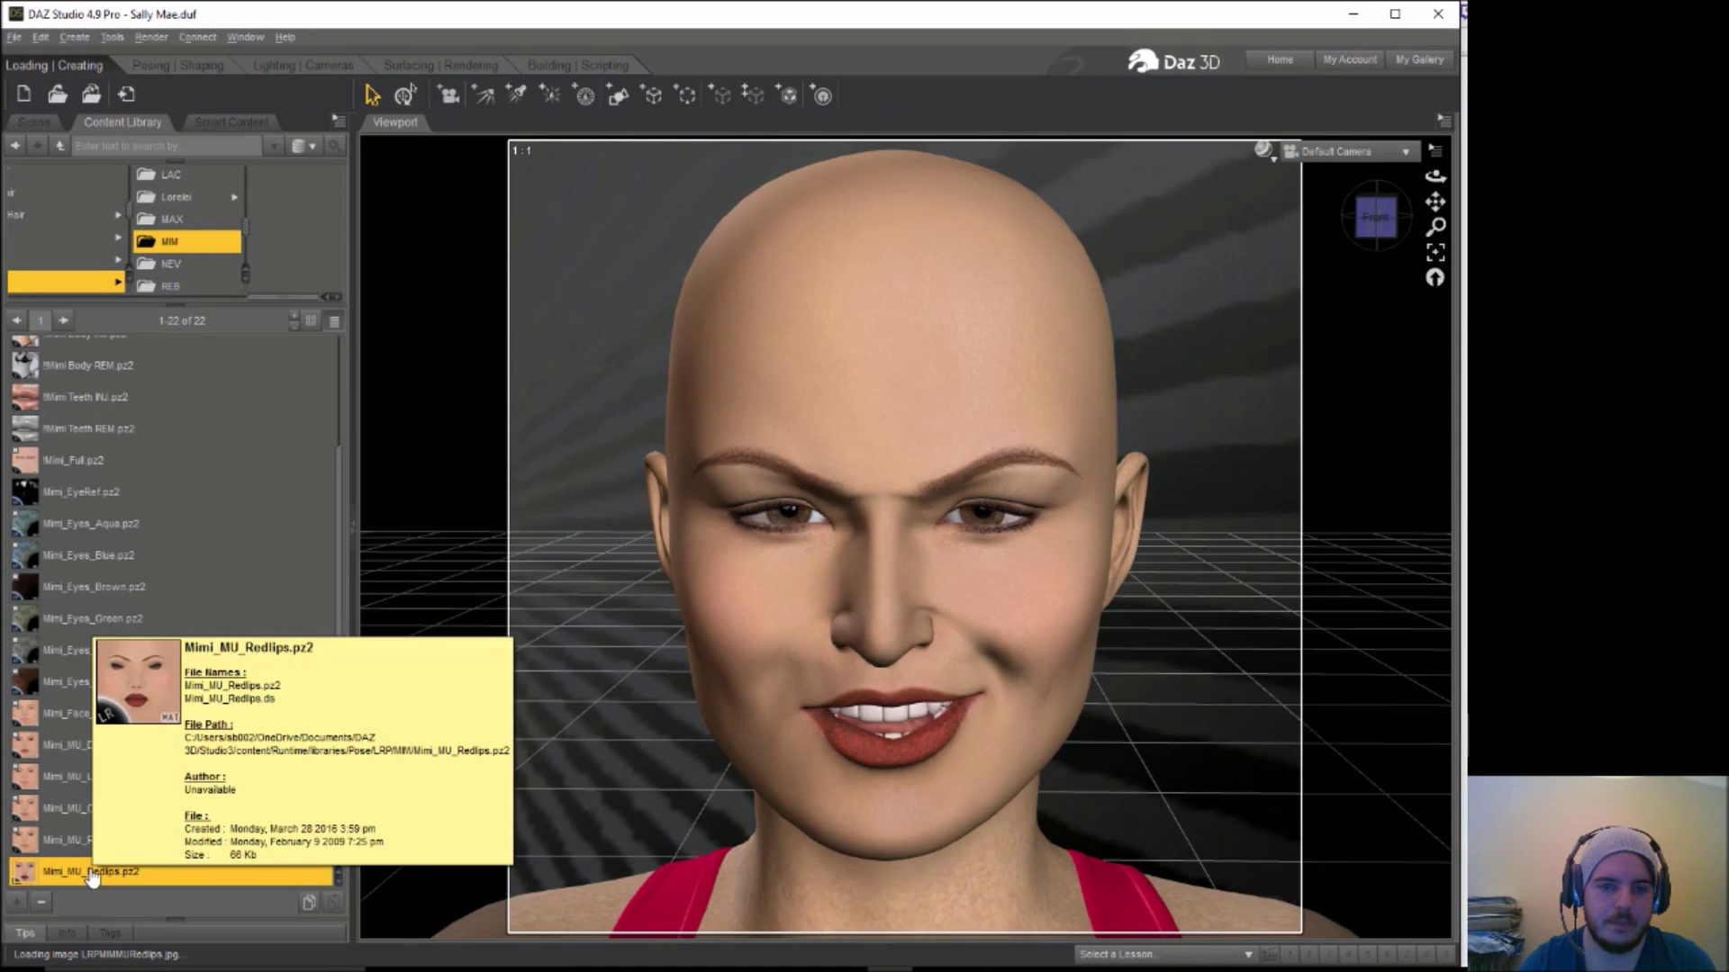
double_click(84, 748)
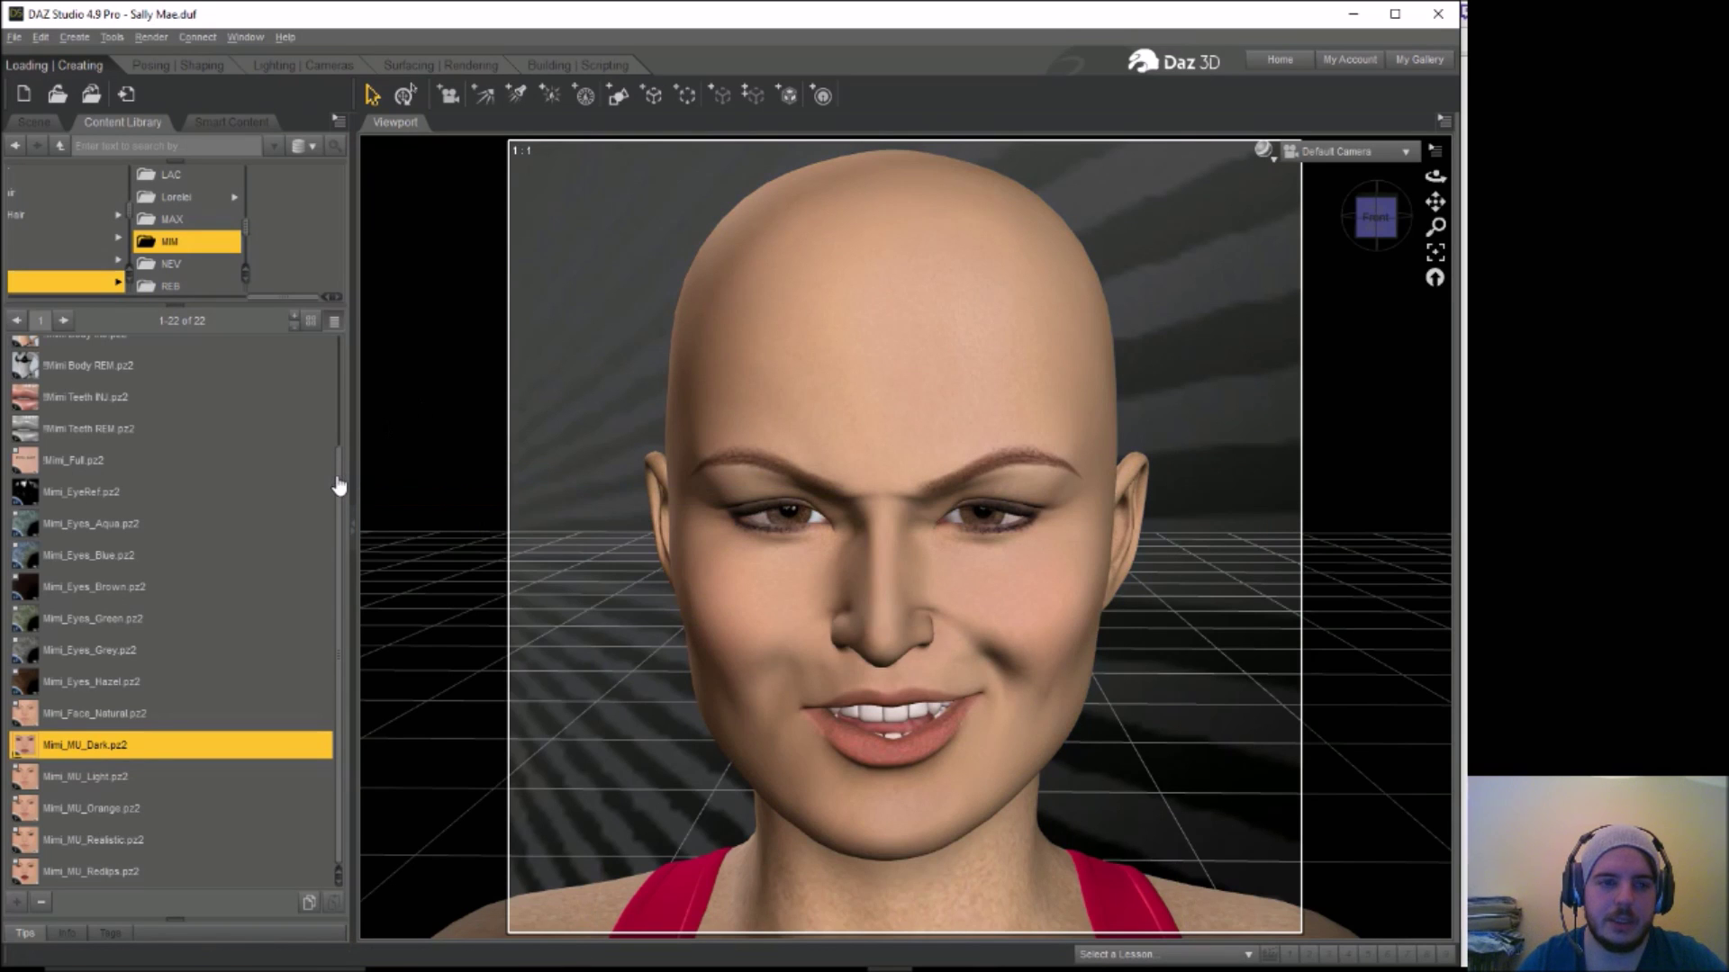
Try the Mimi Head INJ.pz2 head morph on the character, undo it and reselect the figure
scroll(329, 349, up, 2)
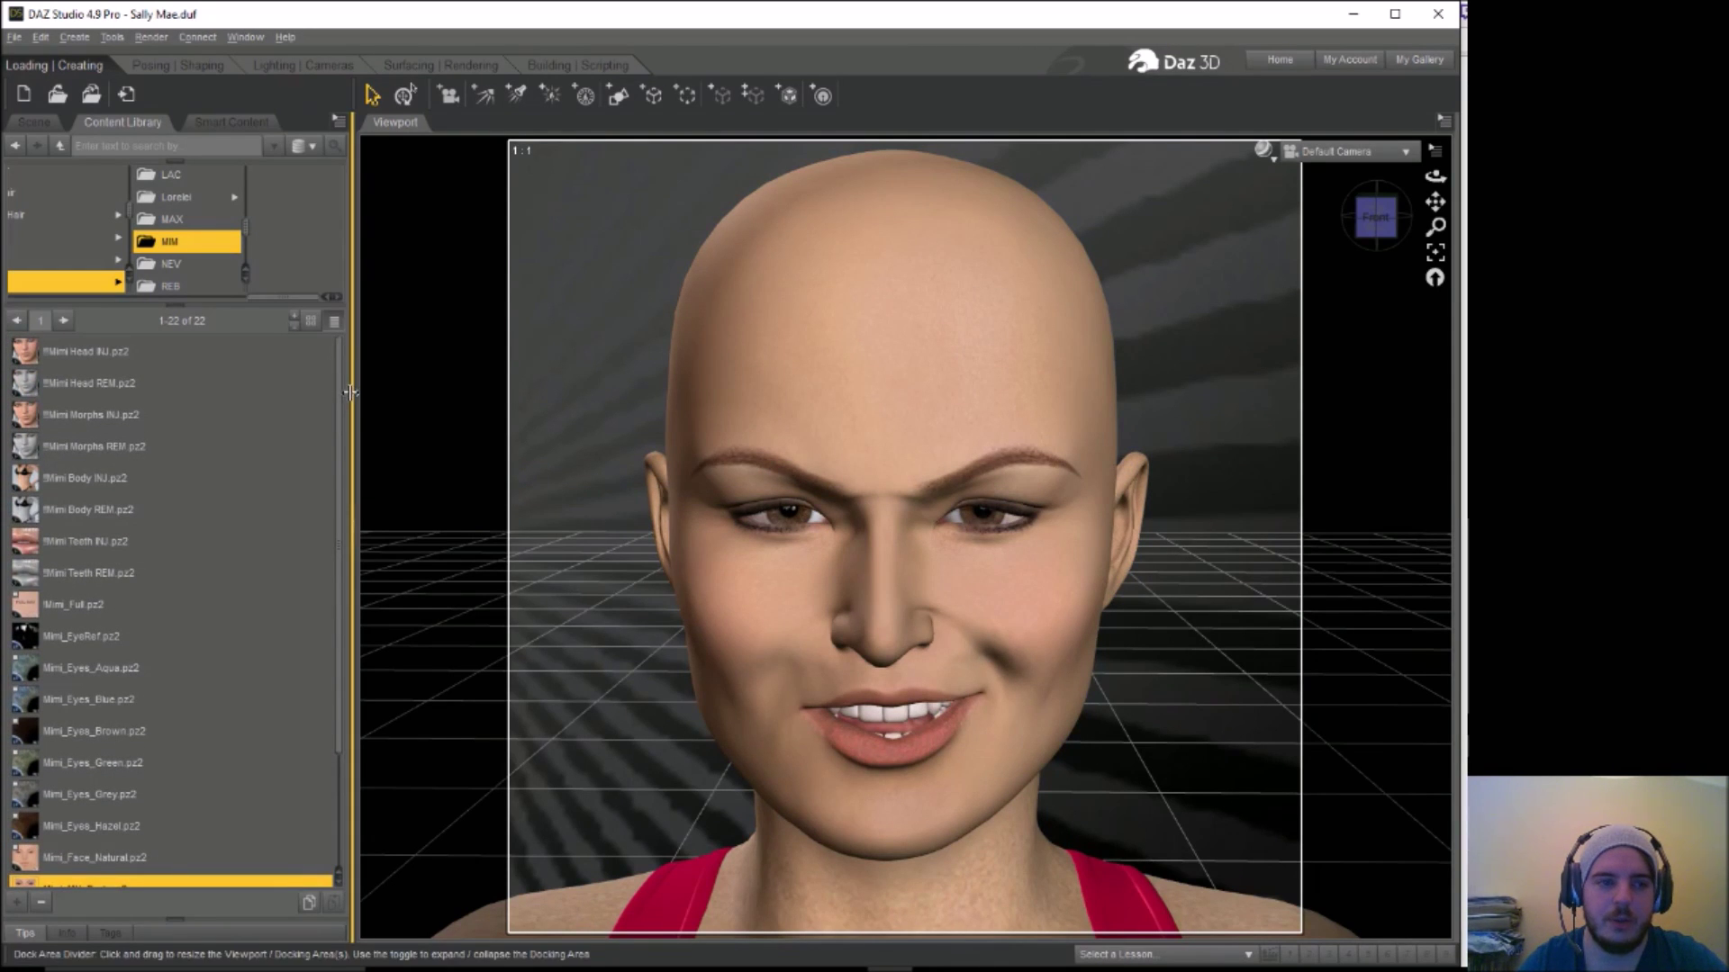
mouse_move(99, 362)
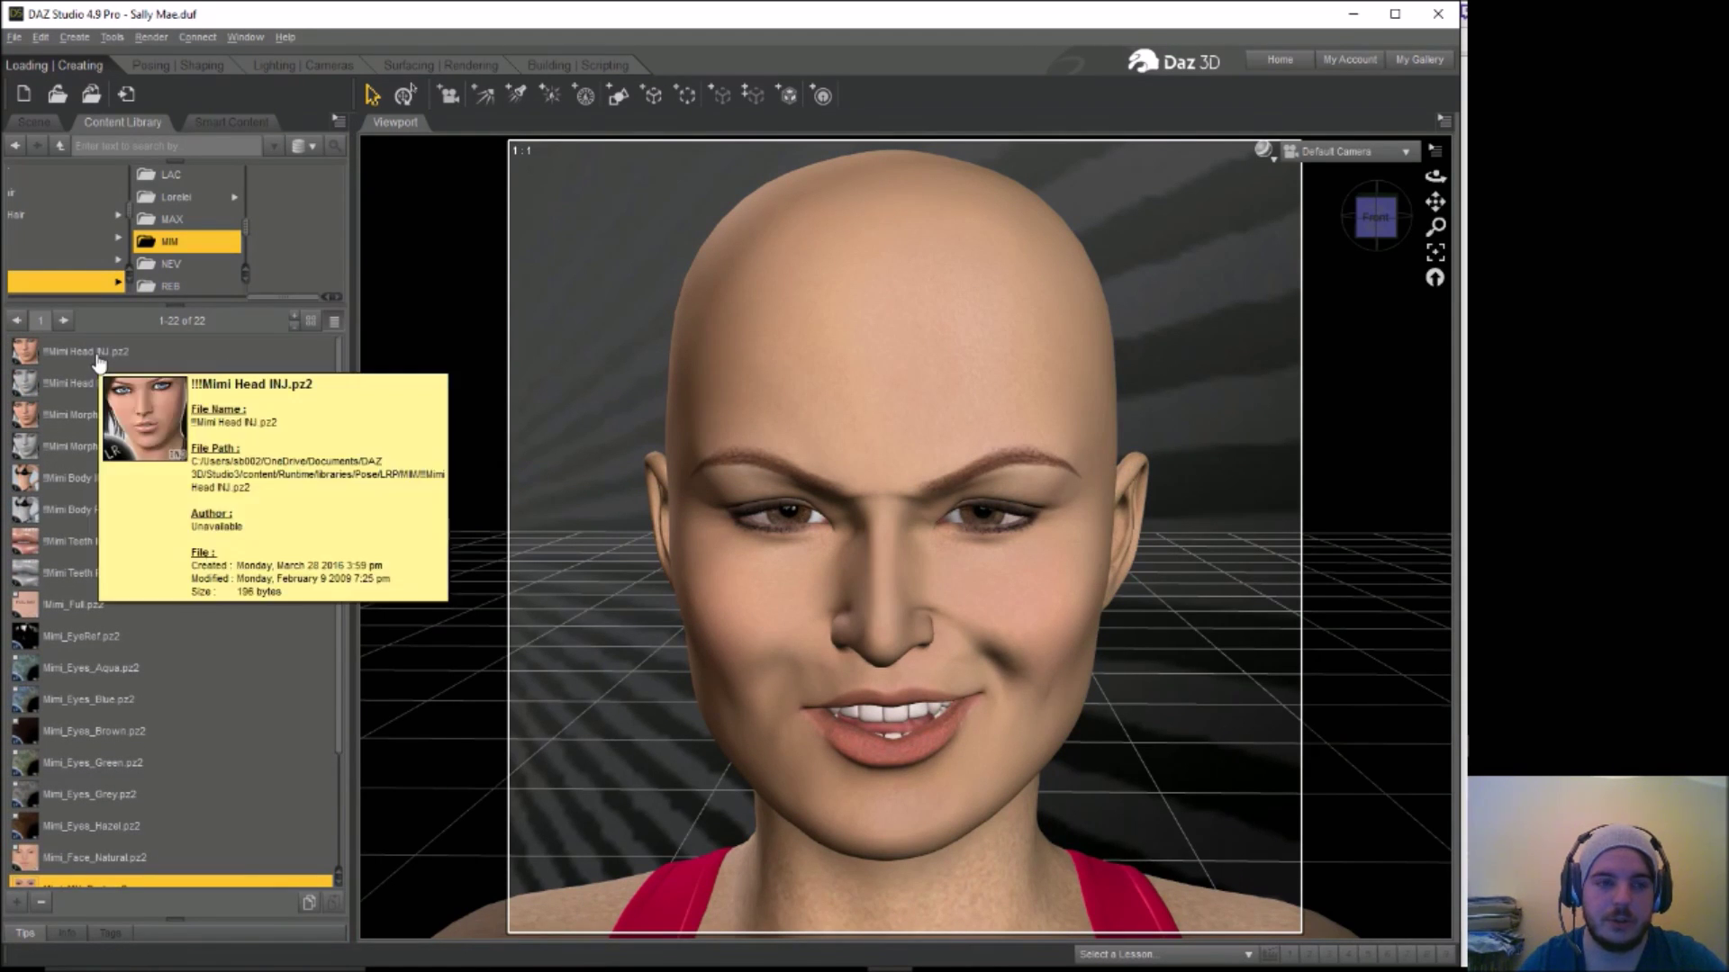
double_click(99, 356)
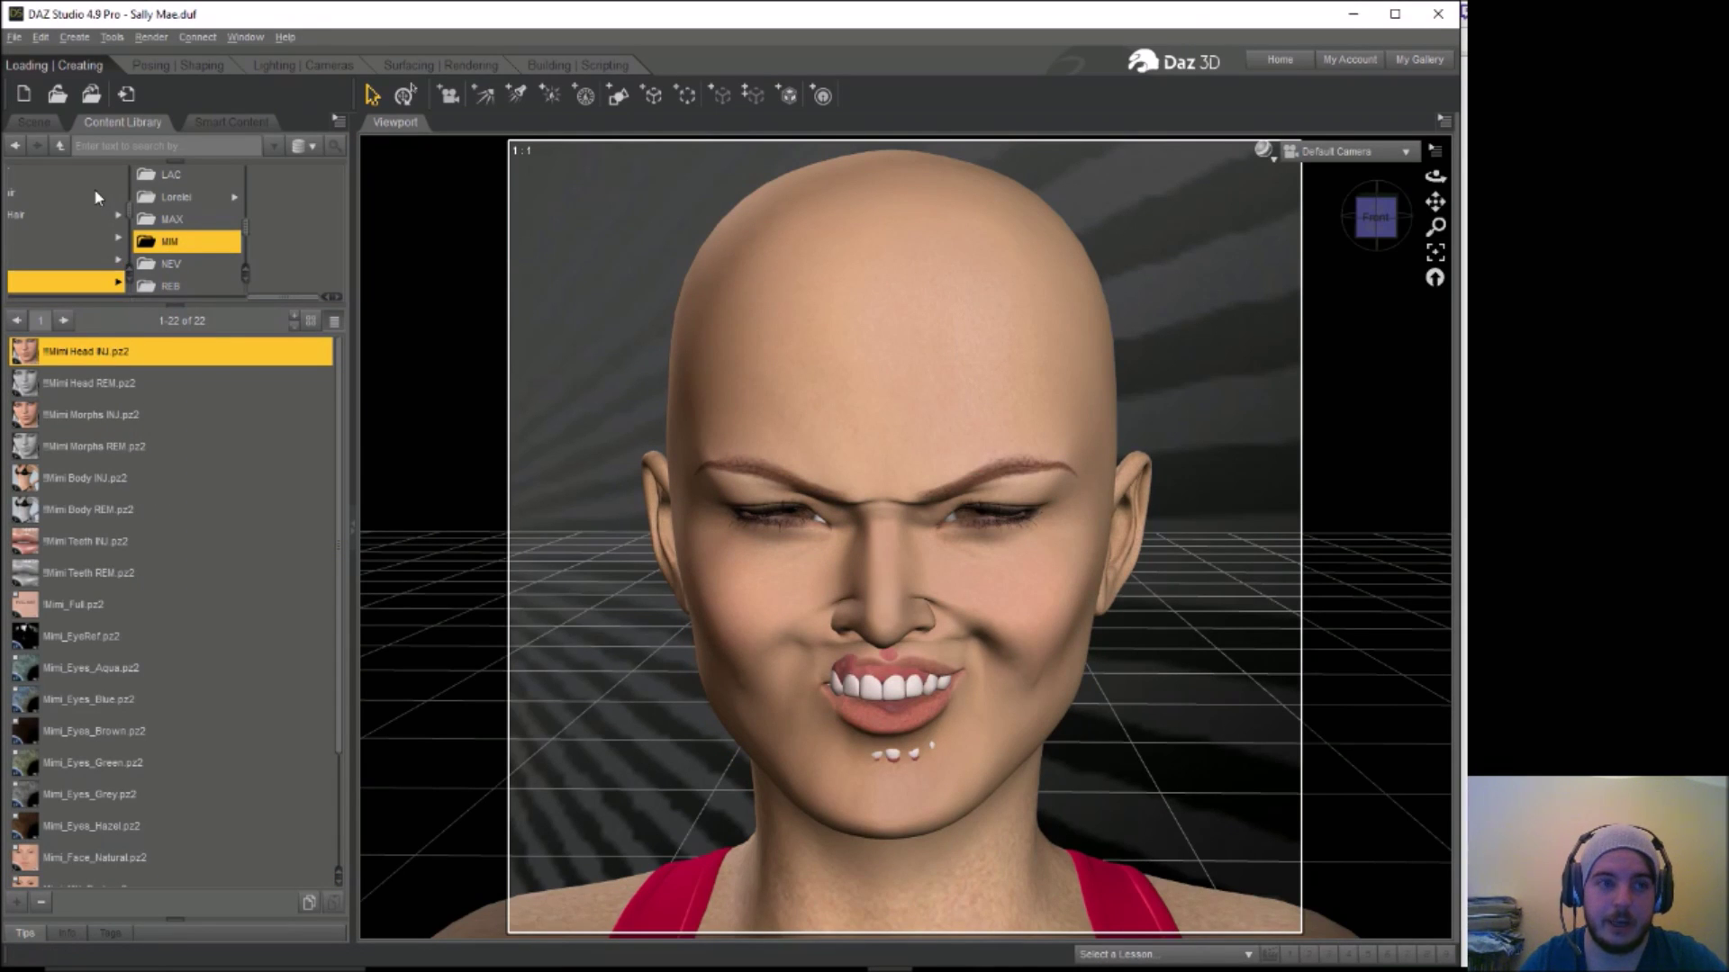
click(40, 37)
click(54, 59)
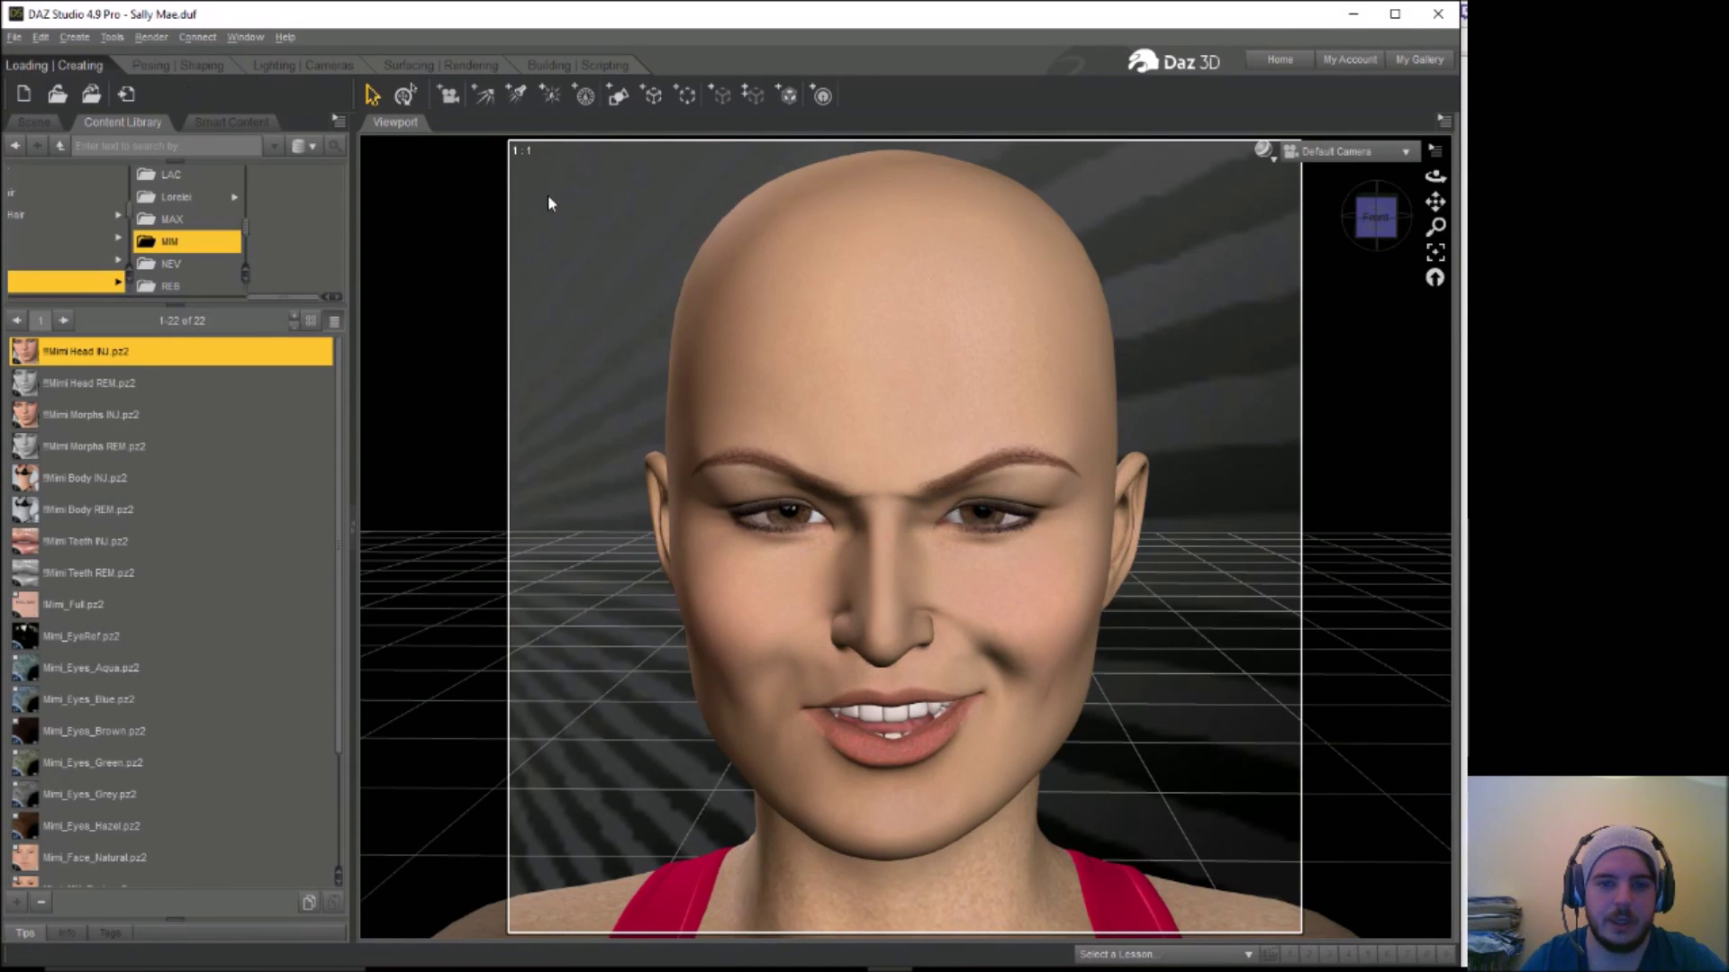
click(851, 319)
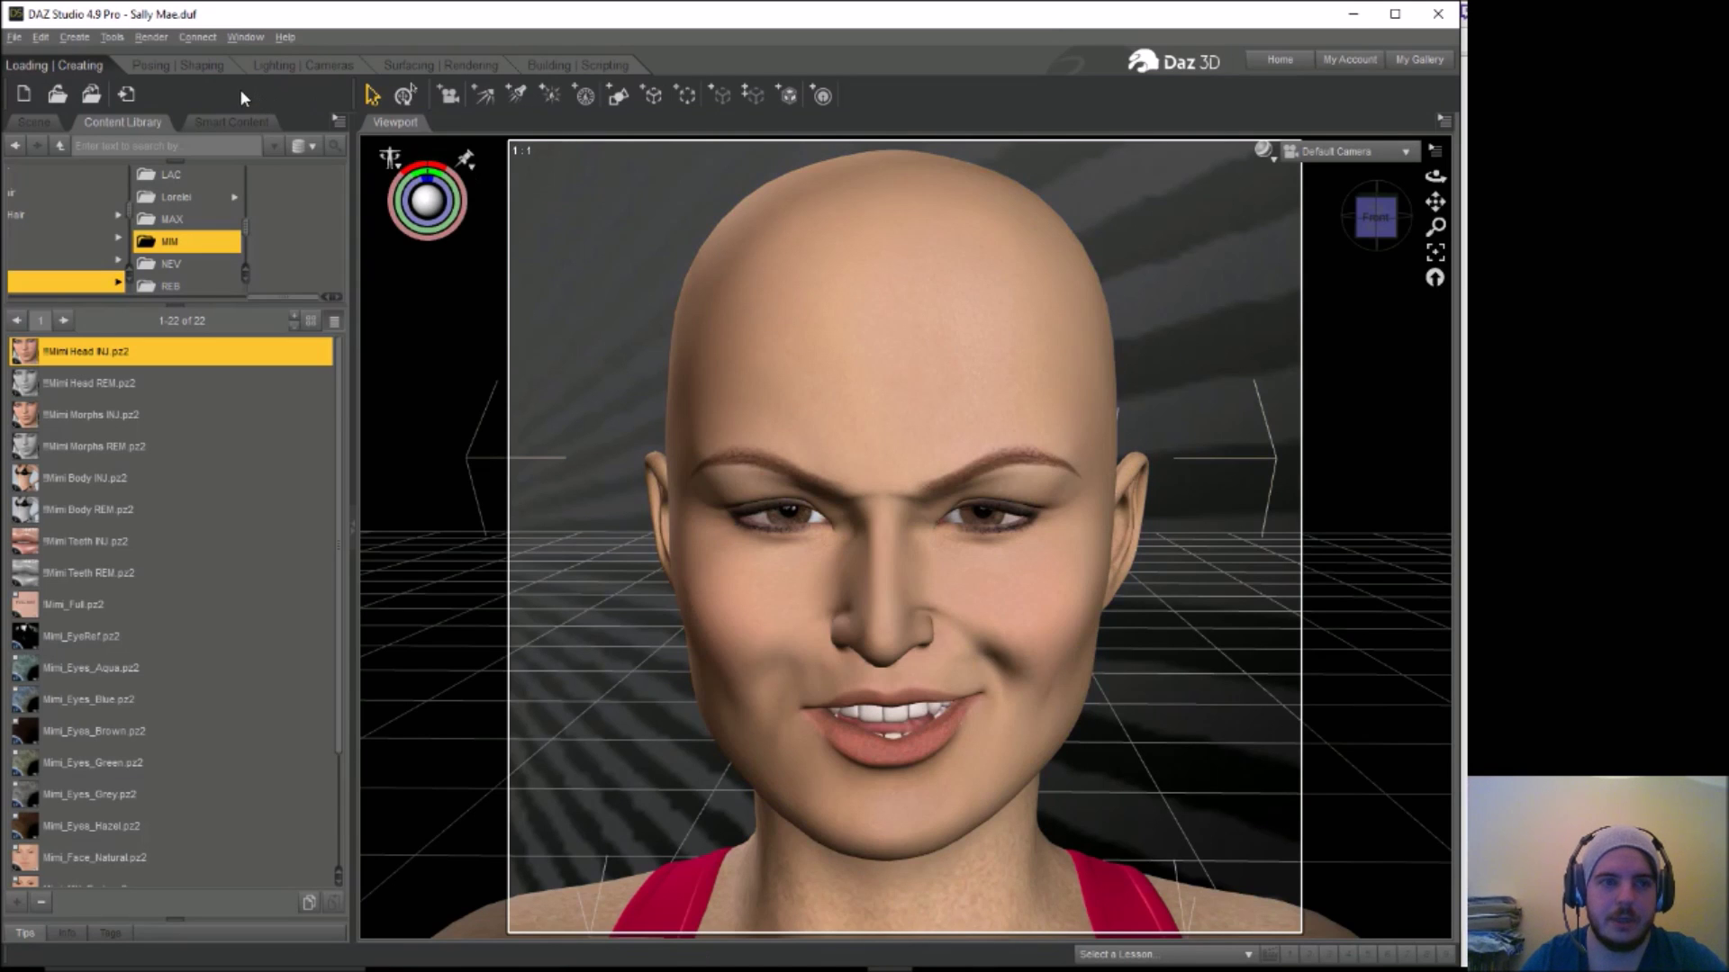
Reset the head's Stephanie 4 shaping morphs Isabelle, Ella and Caitlyn to 0%
click(175, 65)
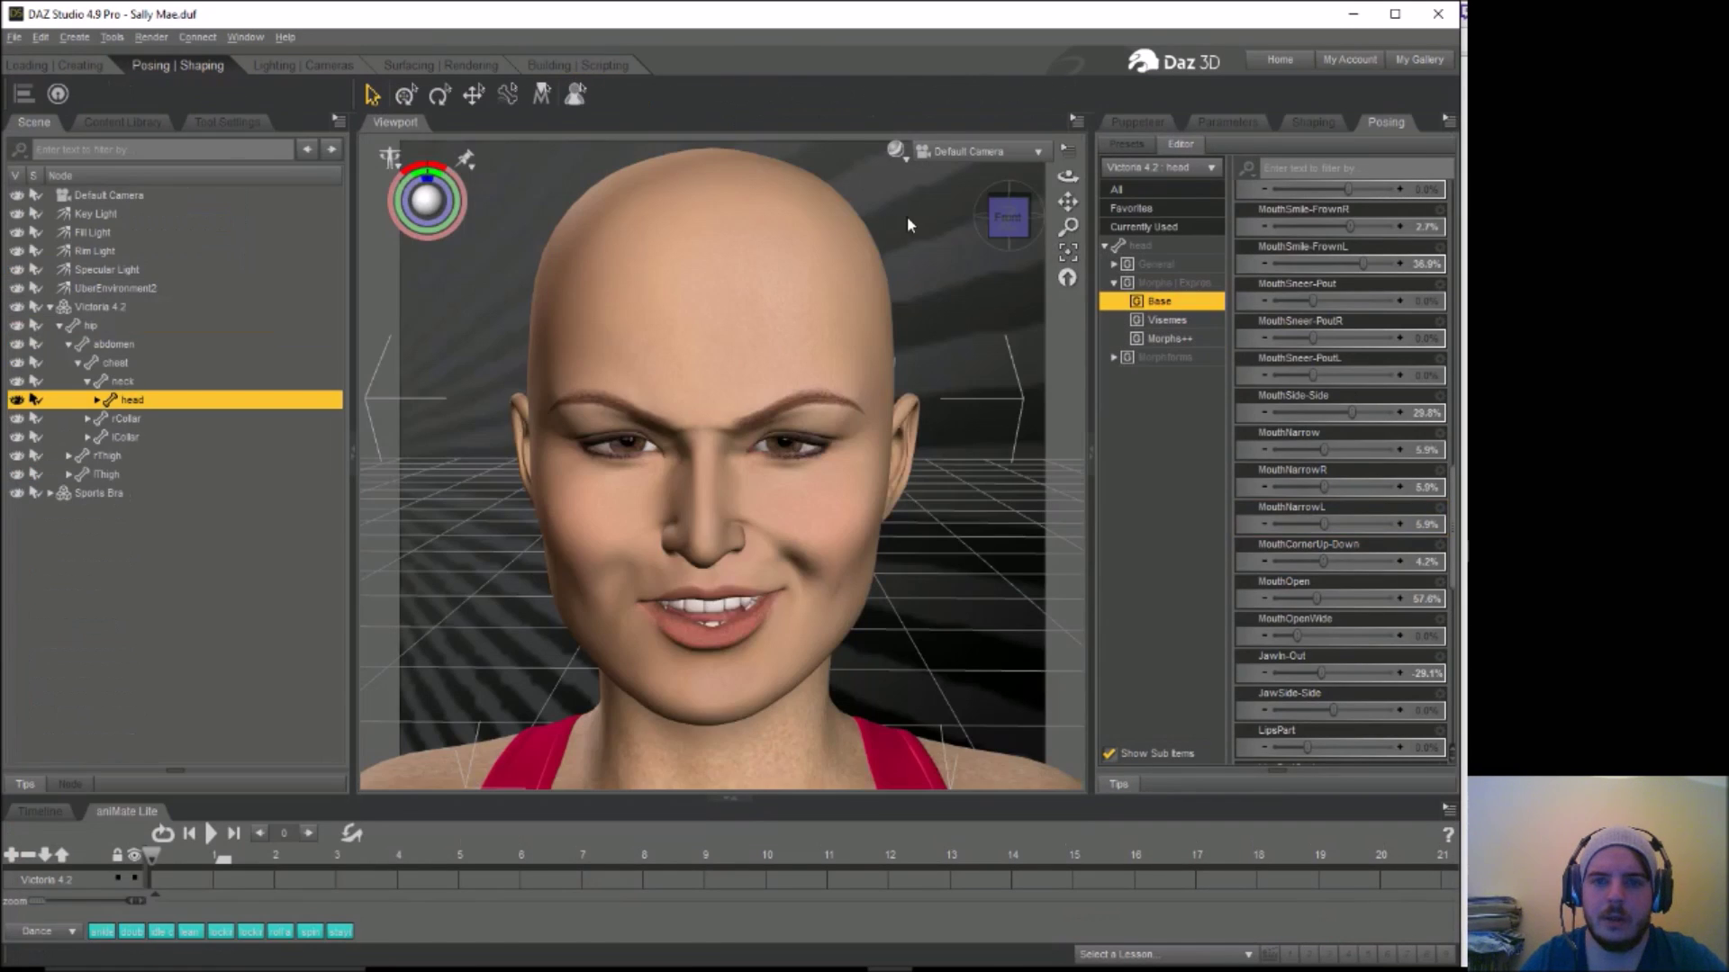
click(1313, 125)
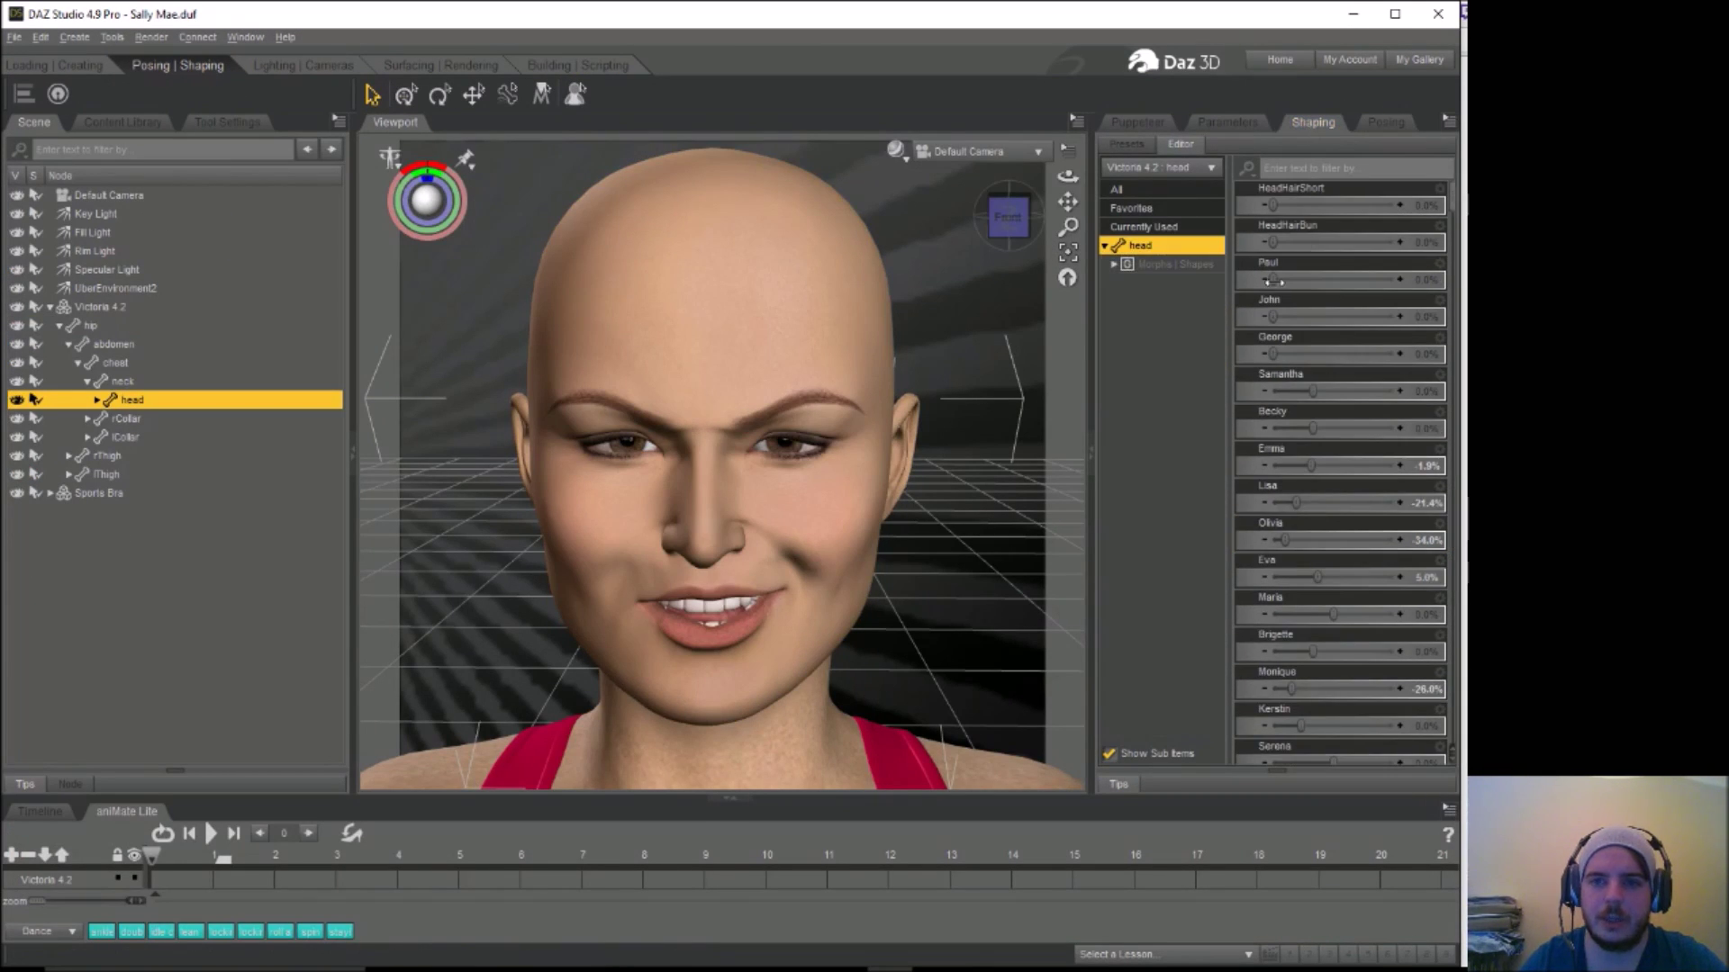
click(1113, 264)
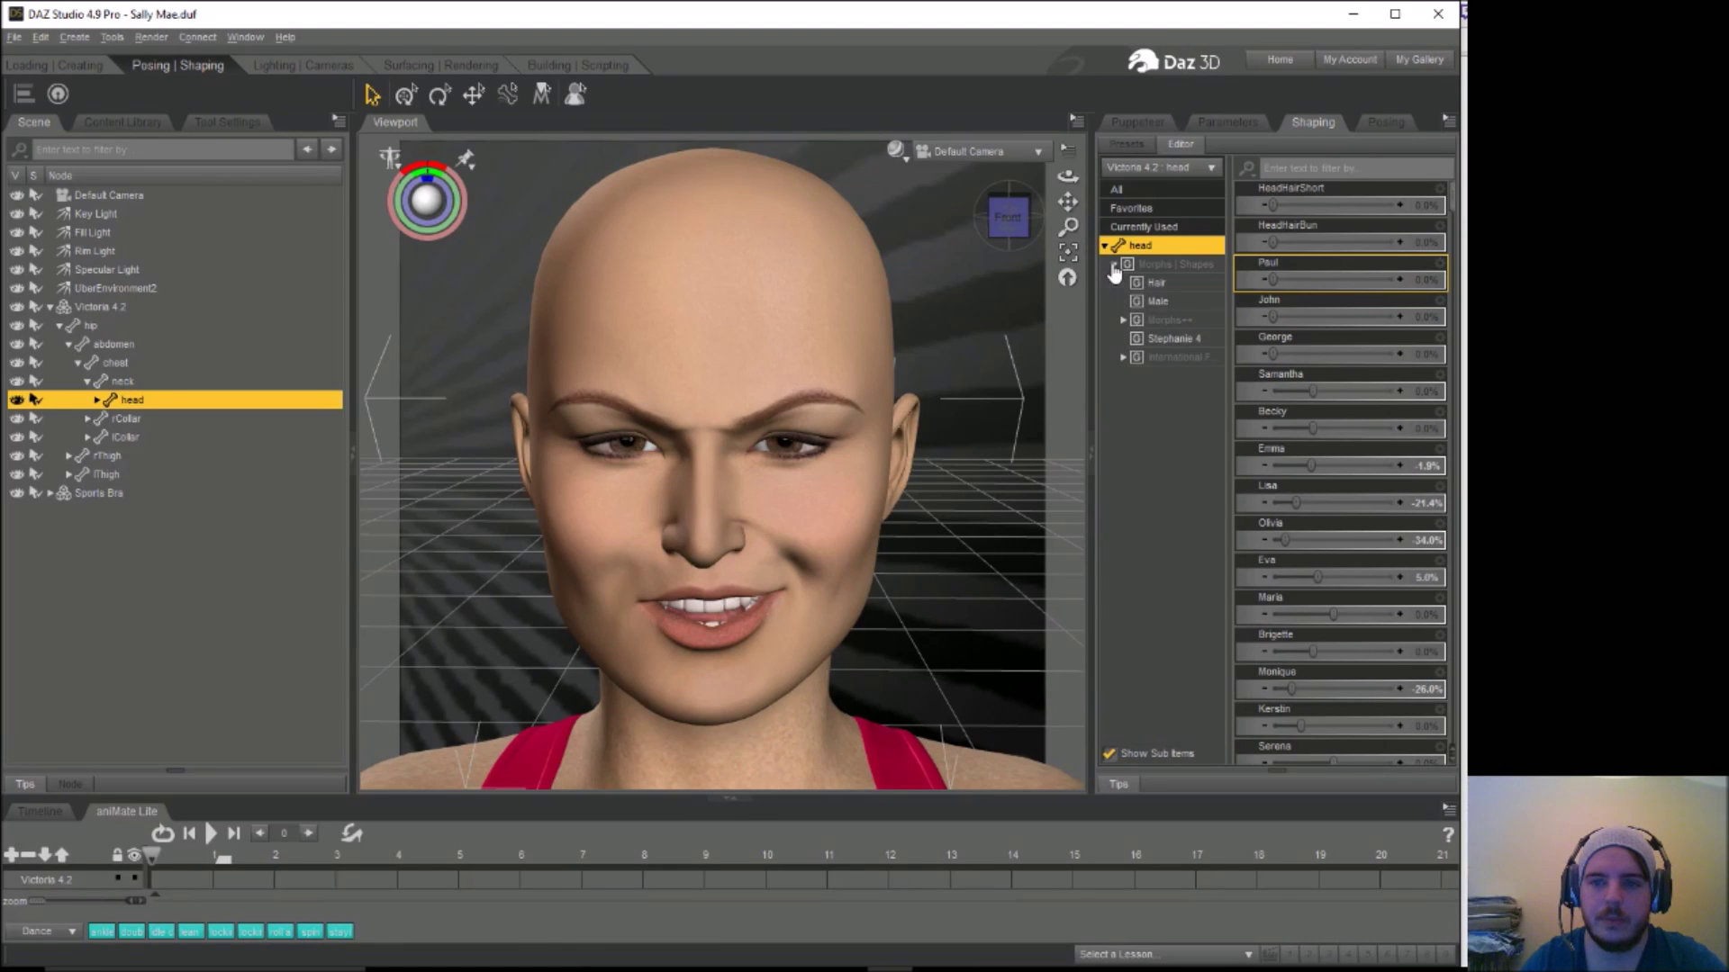
click(1168, 338)
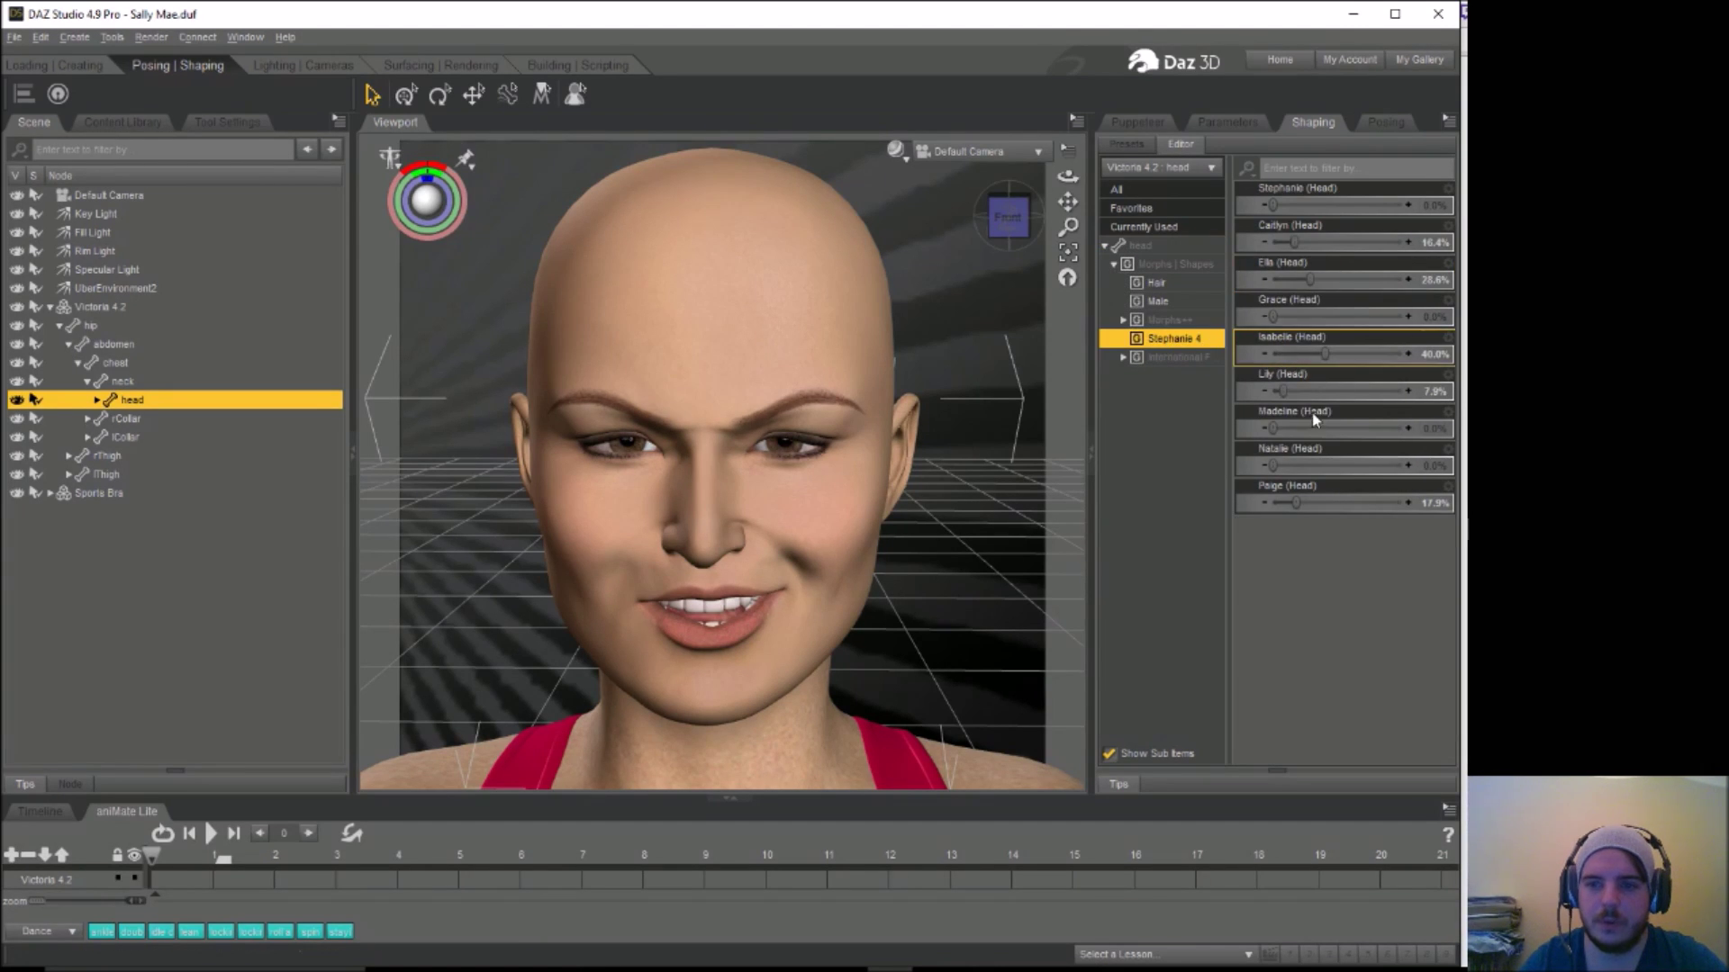
drag(1323, 355, 1257, 358)
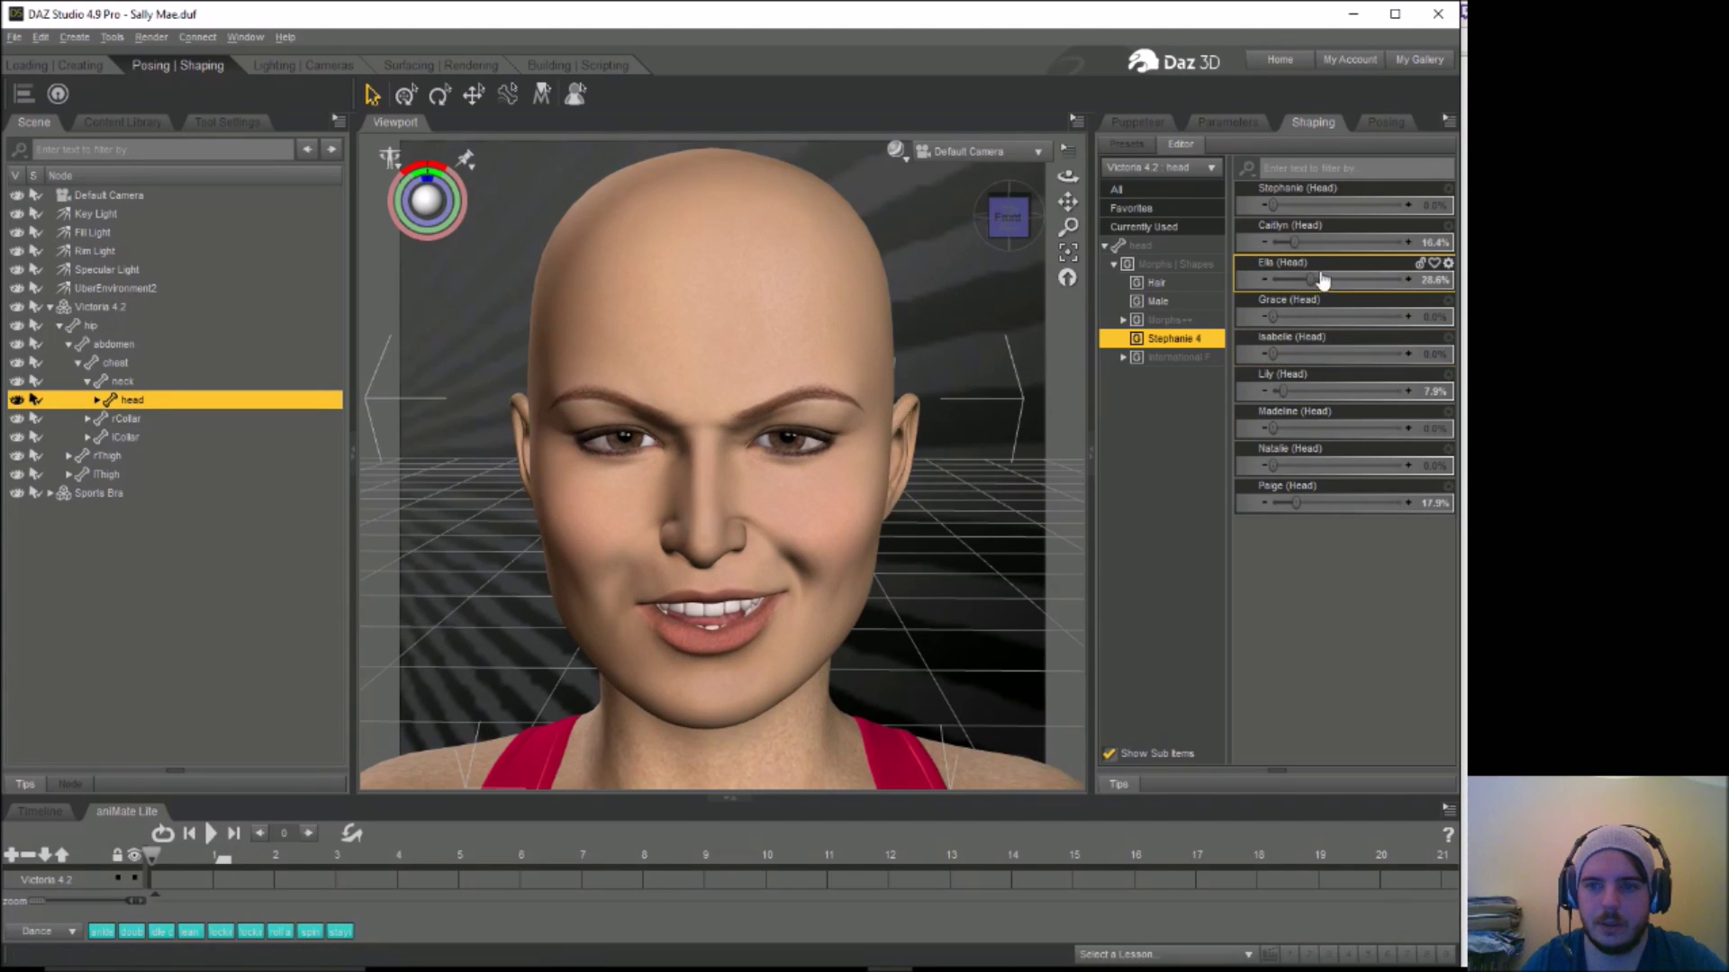
drag(1310, 280, 1270, 243)
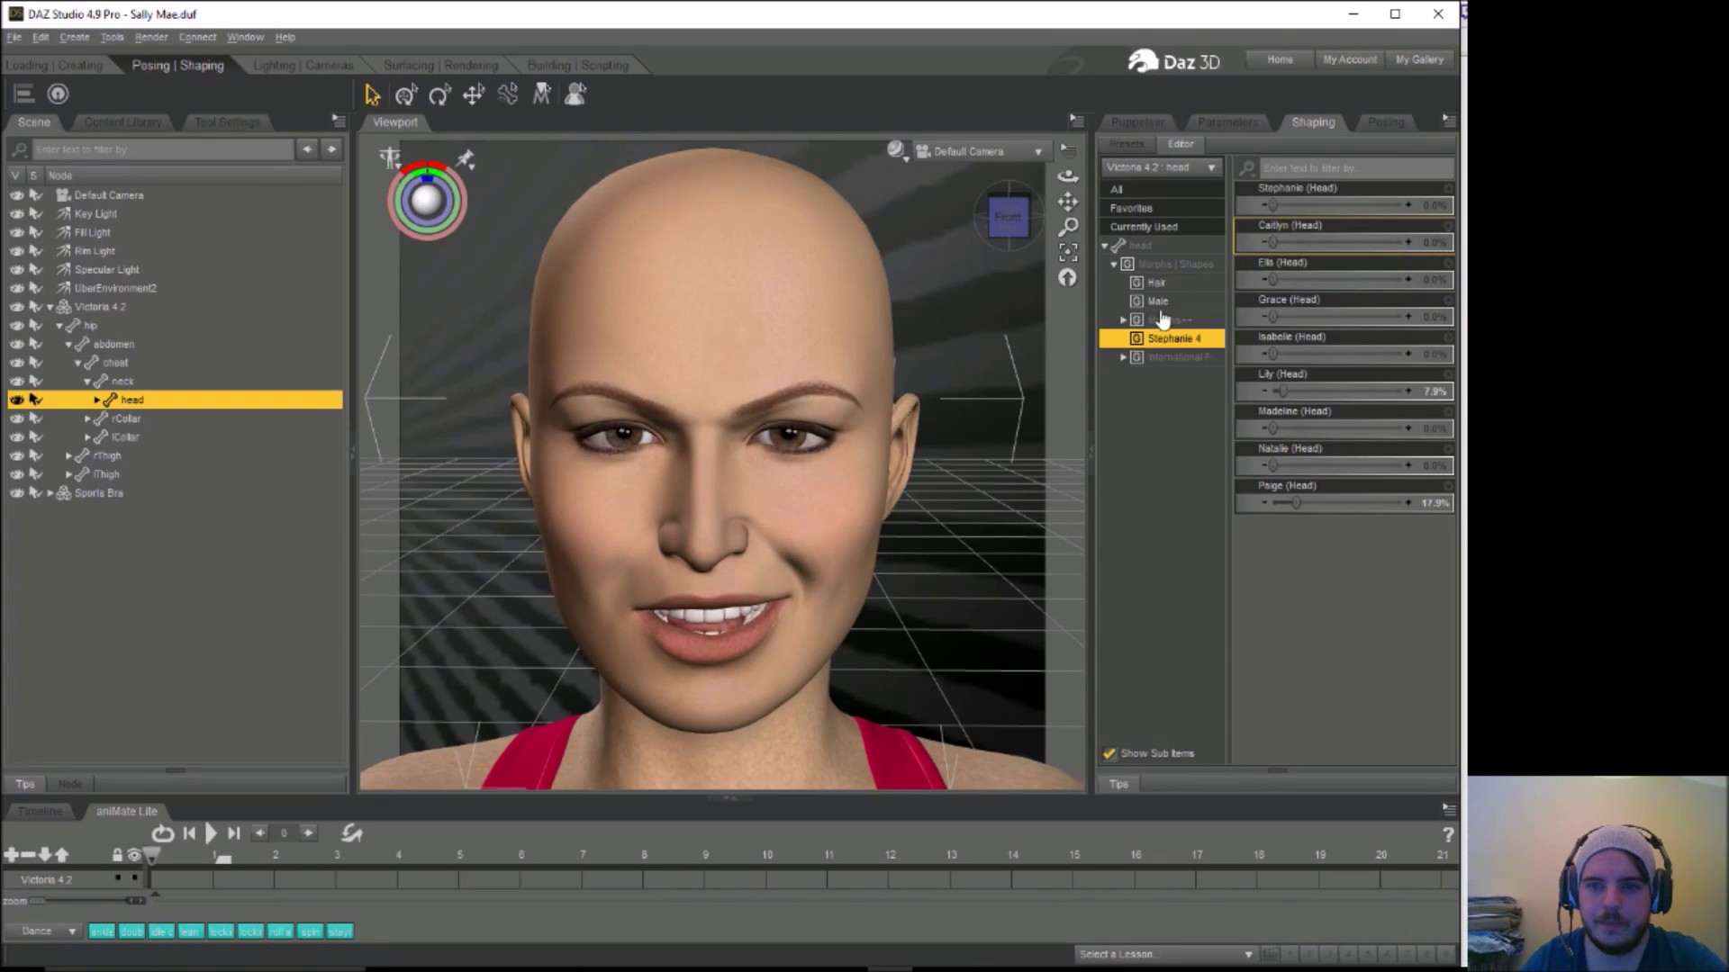
Set the head's Morphs++ full-head shapes Maria to 100% and Eva to about -35%
click(1123, 320)
click(1187, 339)
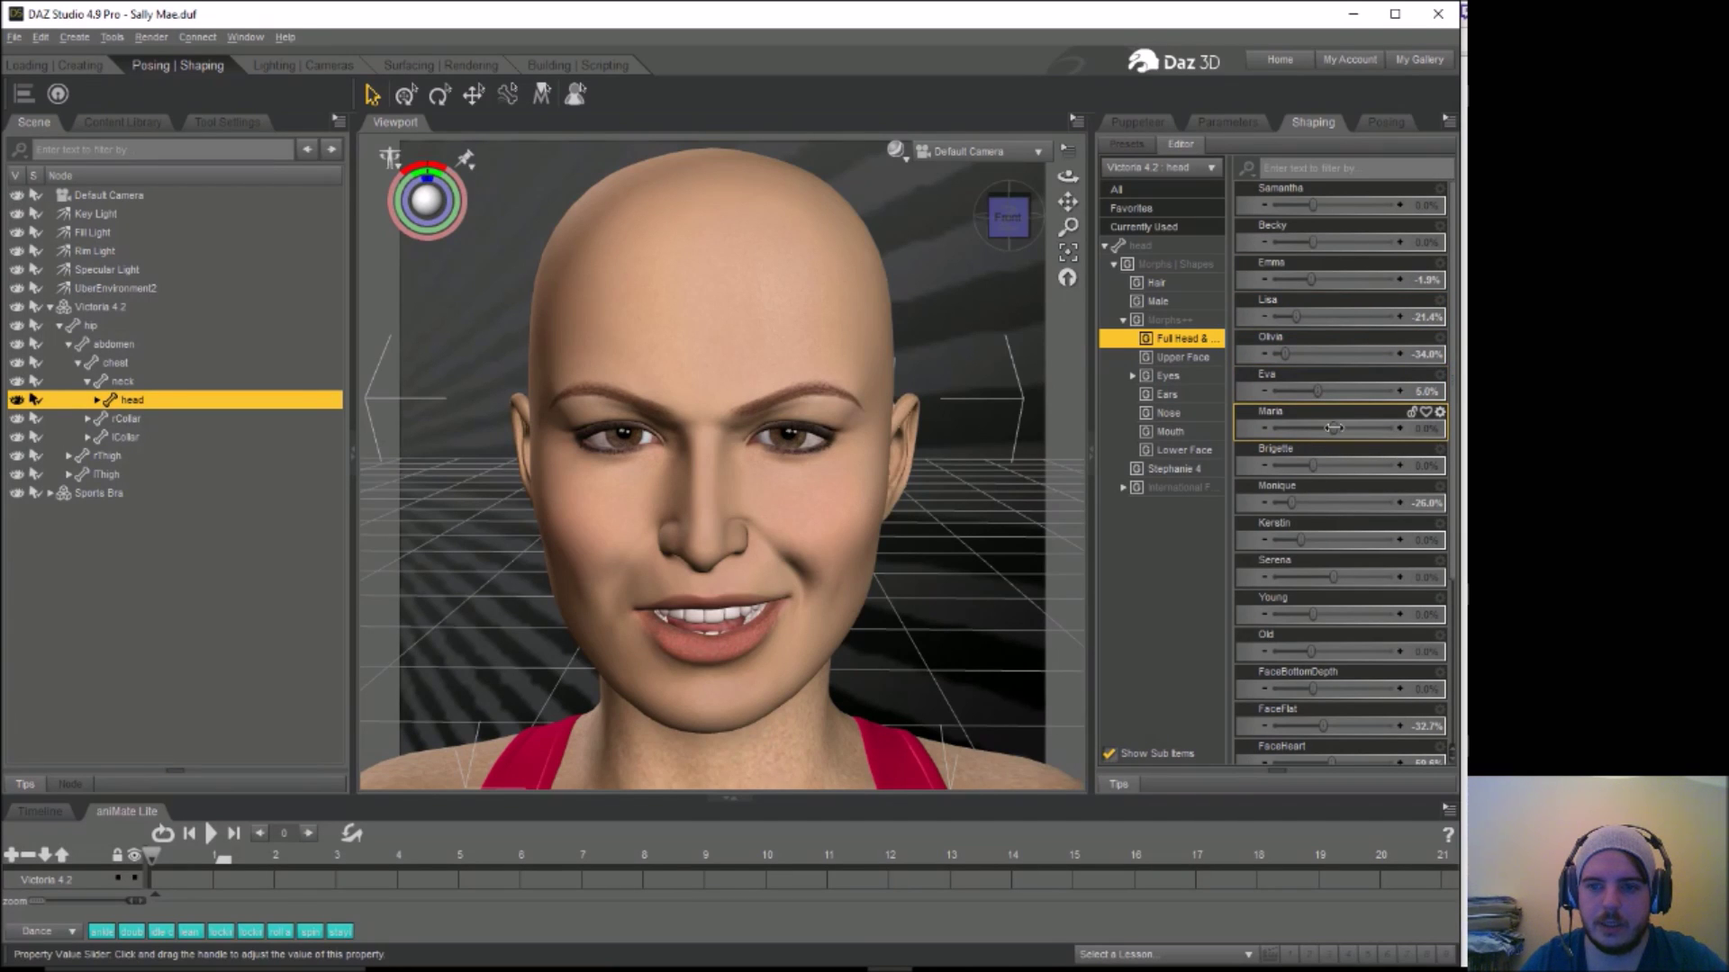
drag(1342, 428, 1415, 435)
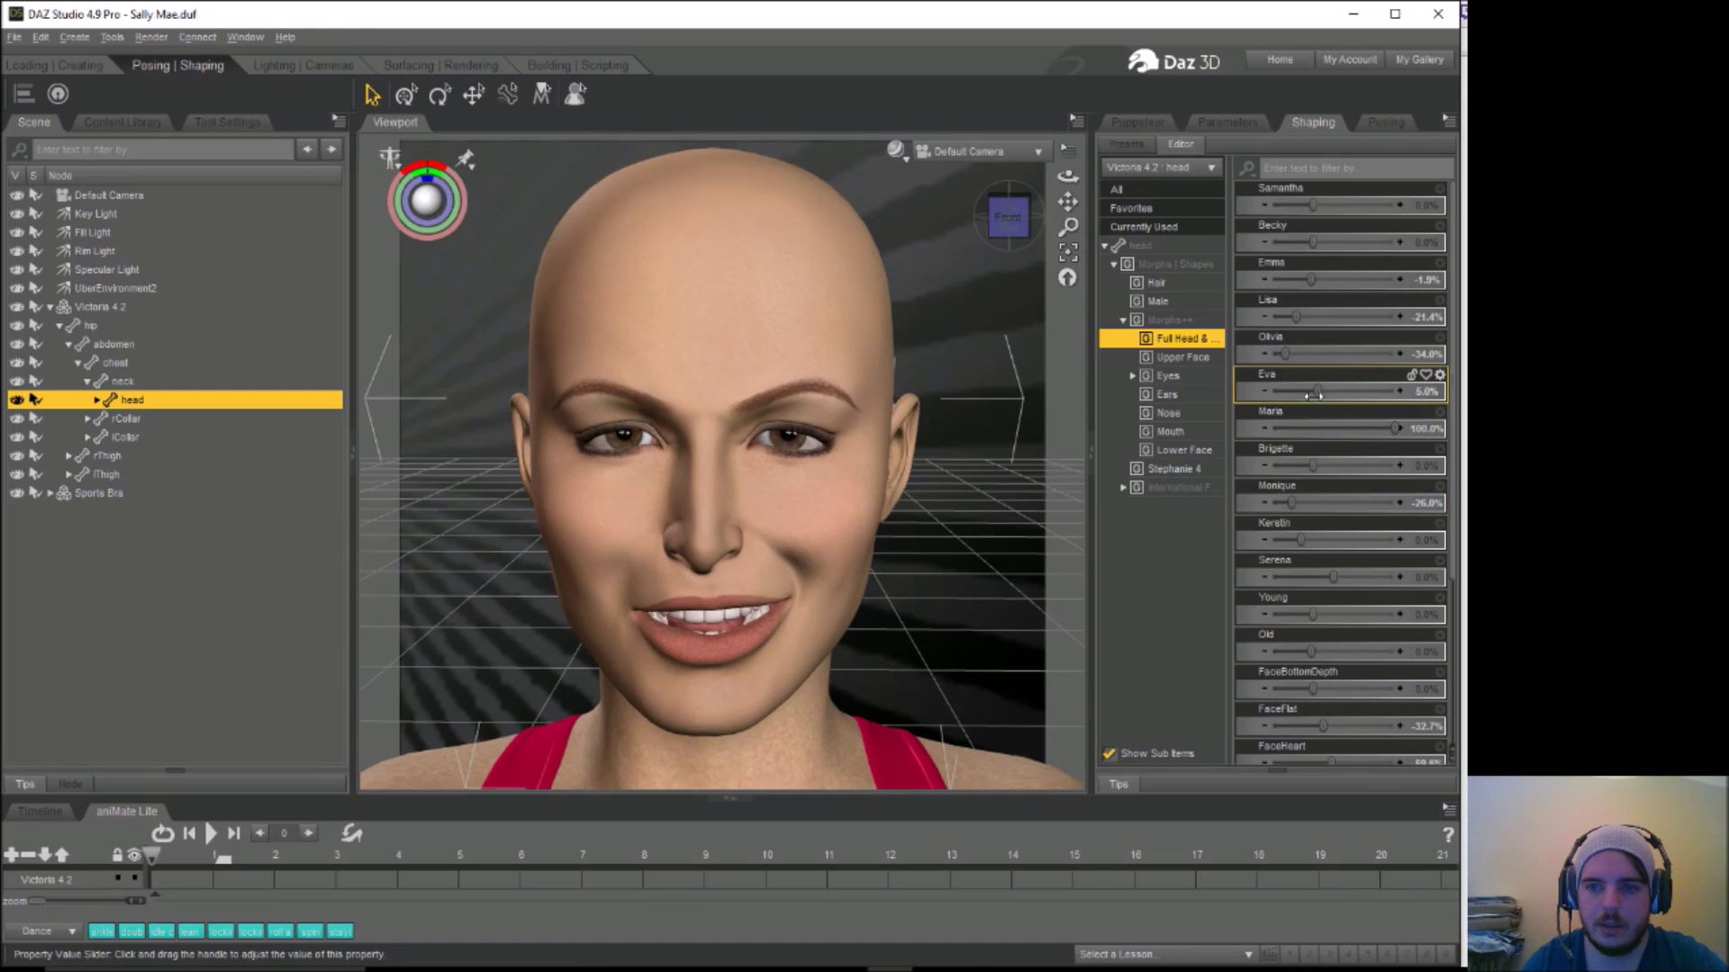
drag(1319, 392, 1283, 392)
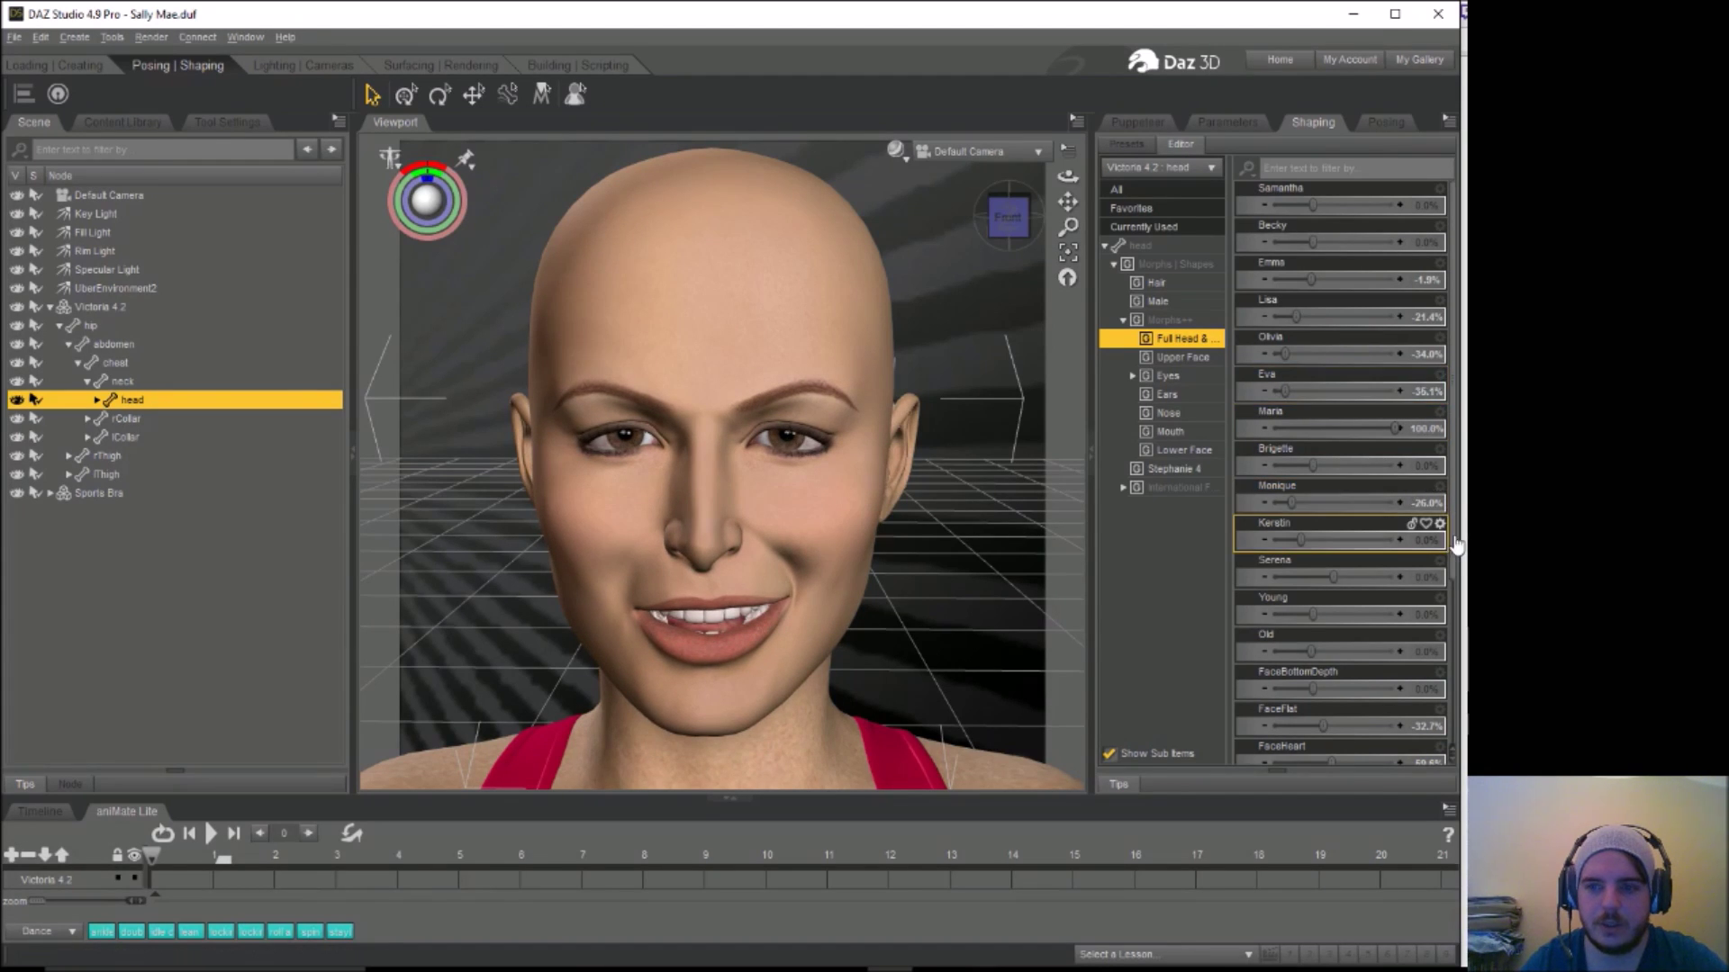
Increase the head's FaceSize morph to about 76%
scroll(1456, 556, down, 1)
scroll(1455, 556, down, 5)
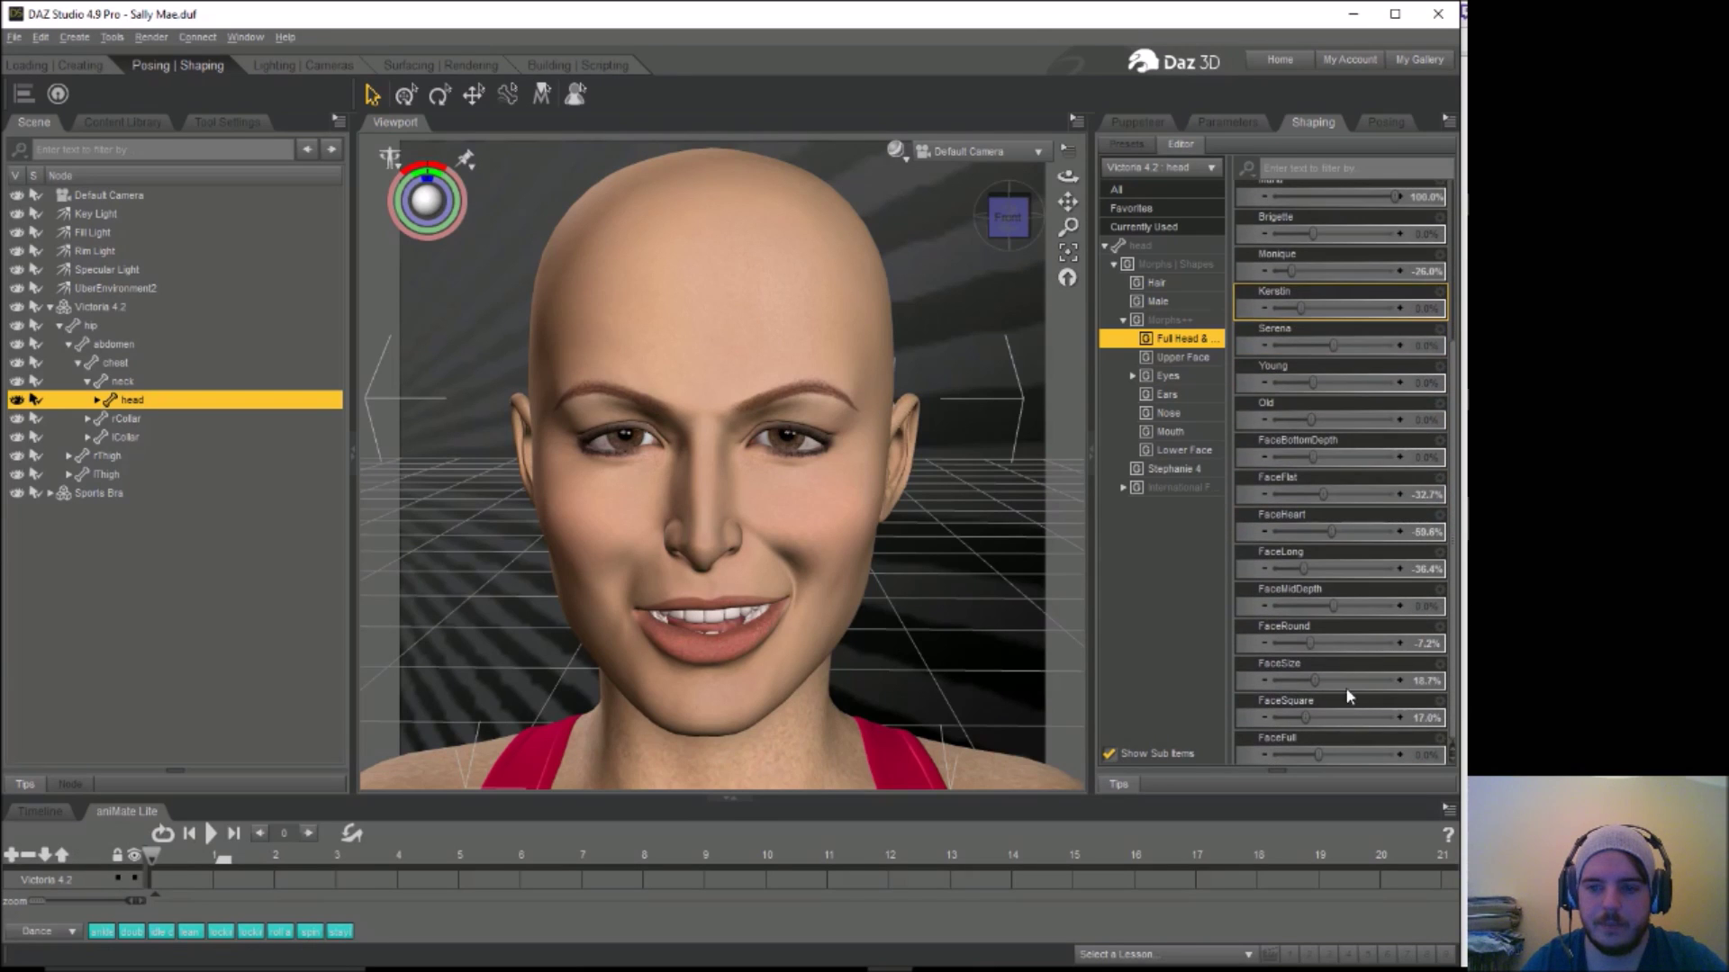
drag(1314, 678, 1350, 682)
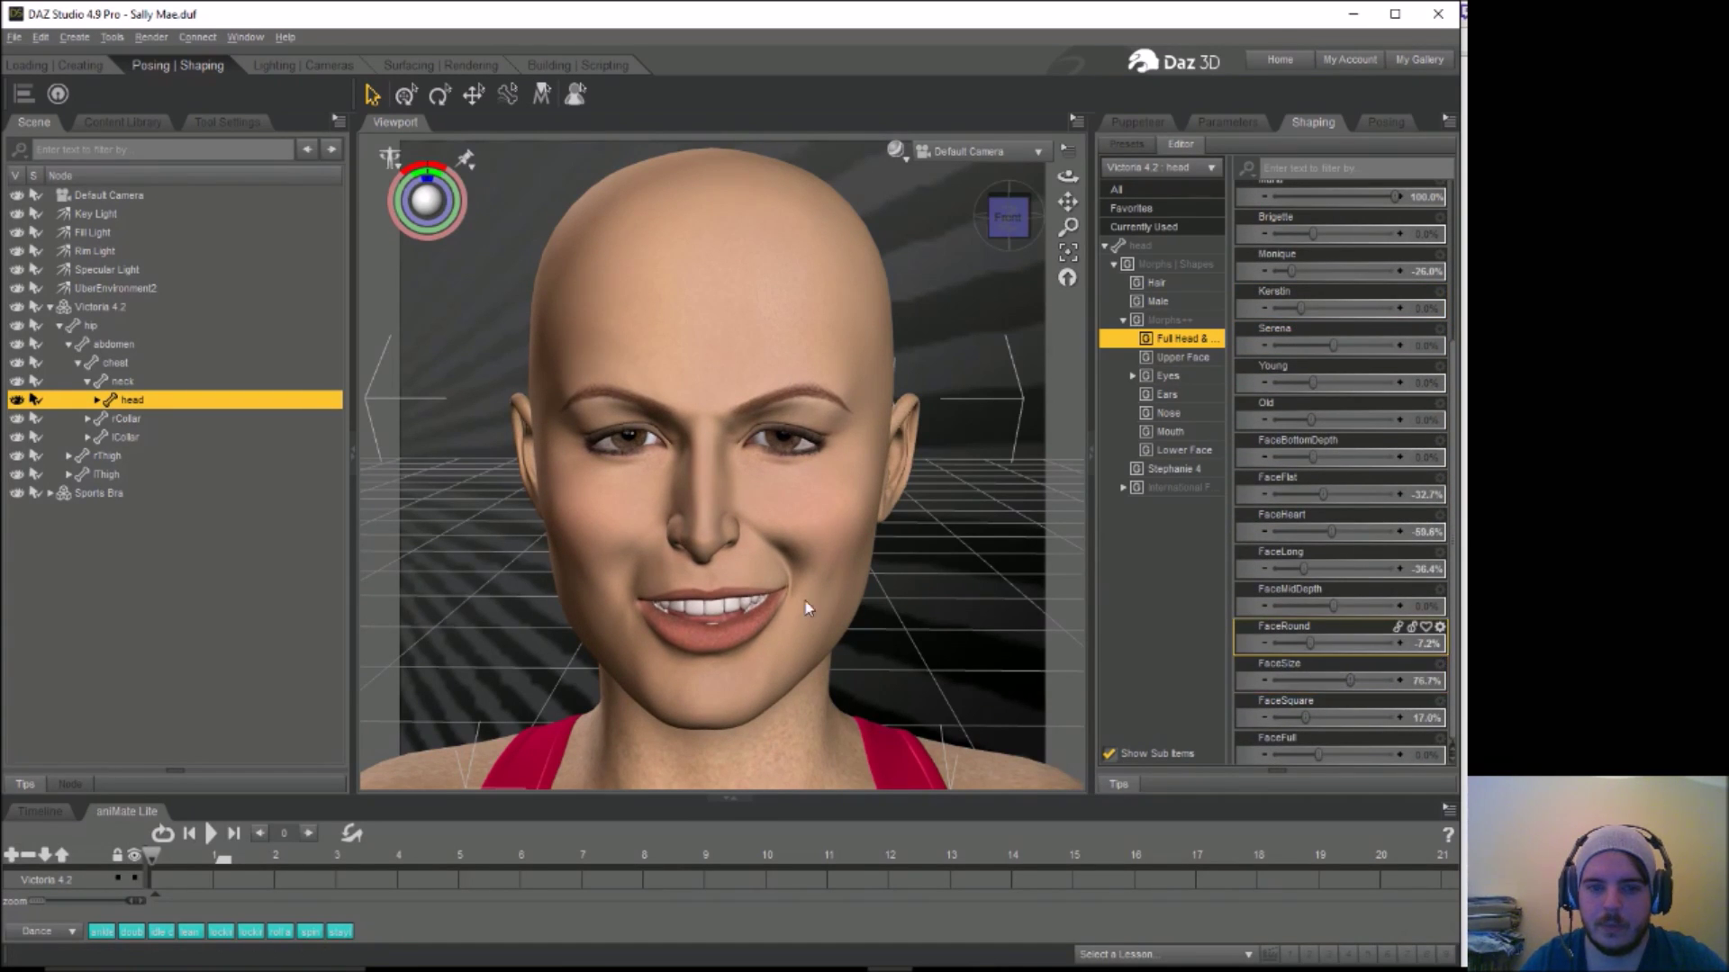
Soften the smile in the head's base expression morphs by setting MouthSmileOpen to 26%
click(1386, 122)
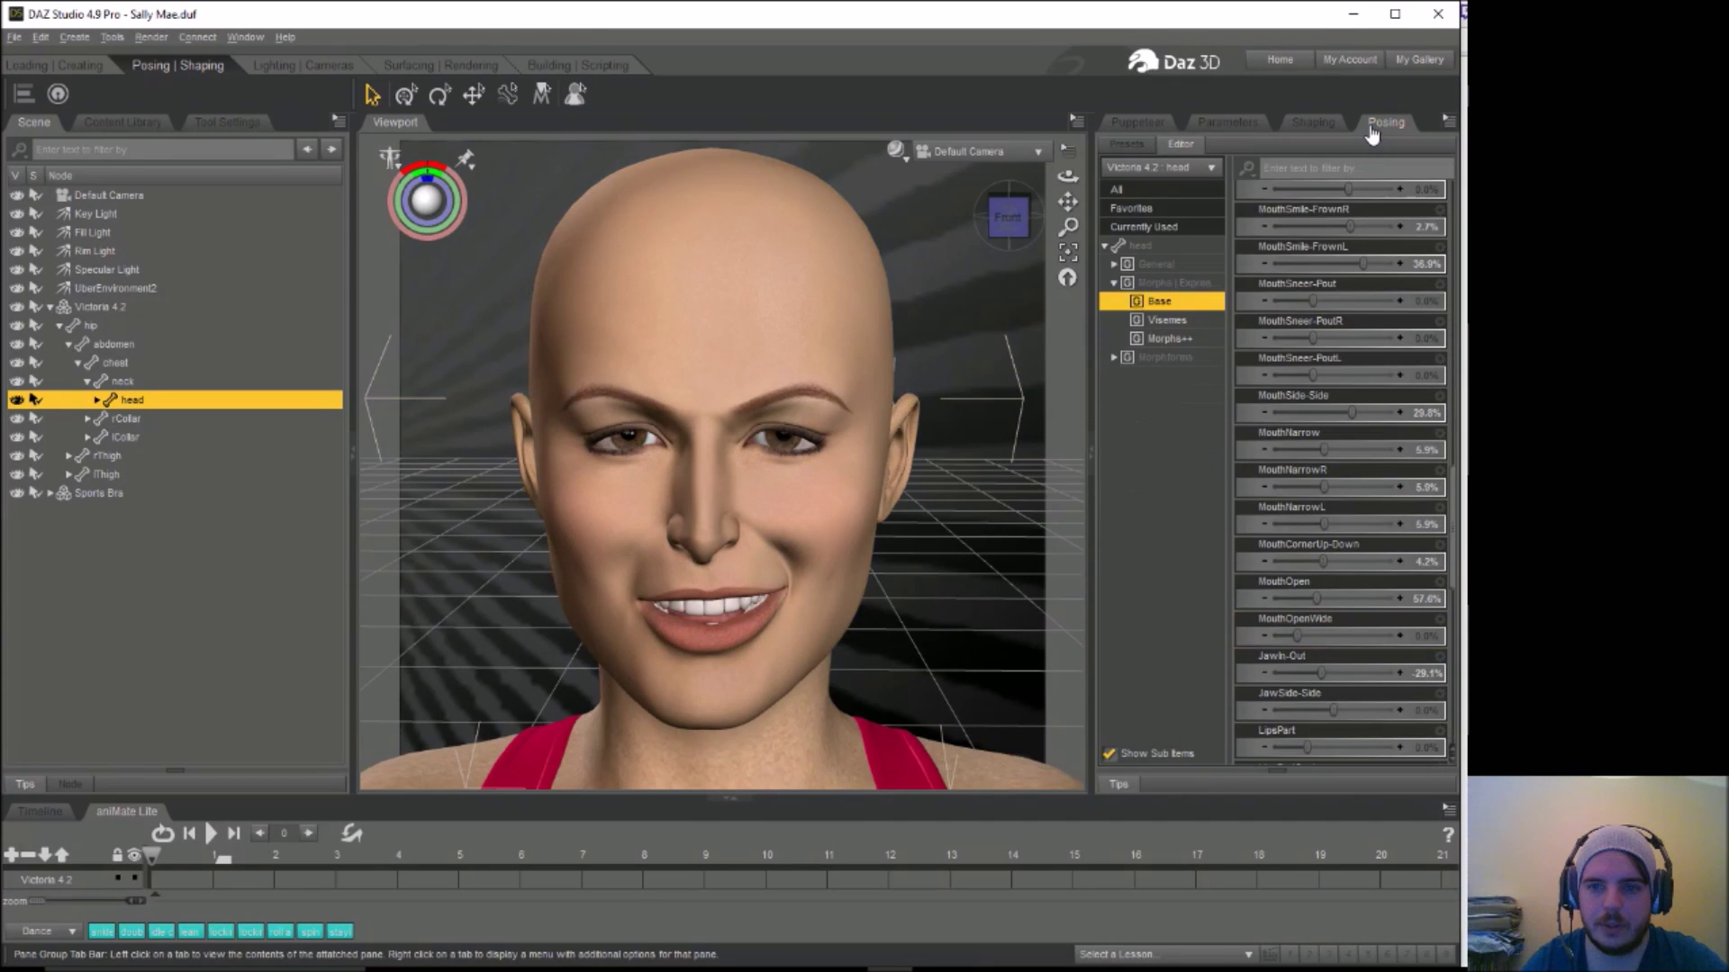
scroll(1441, 324, up, 5)
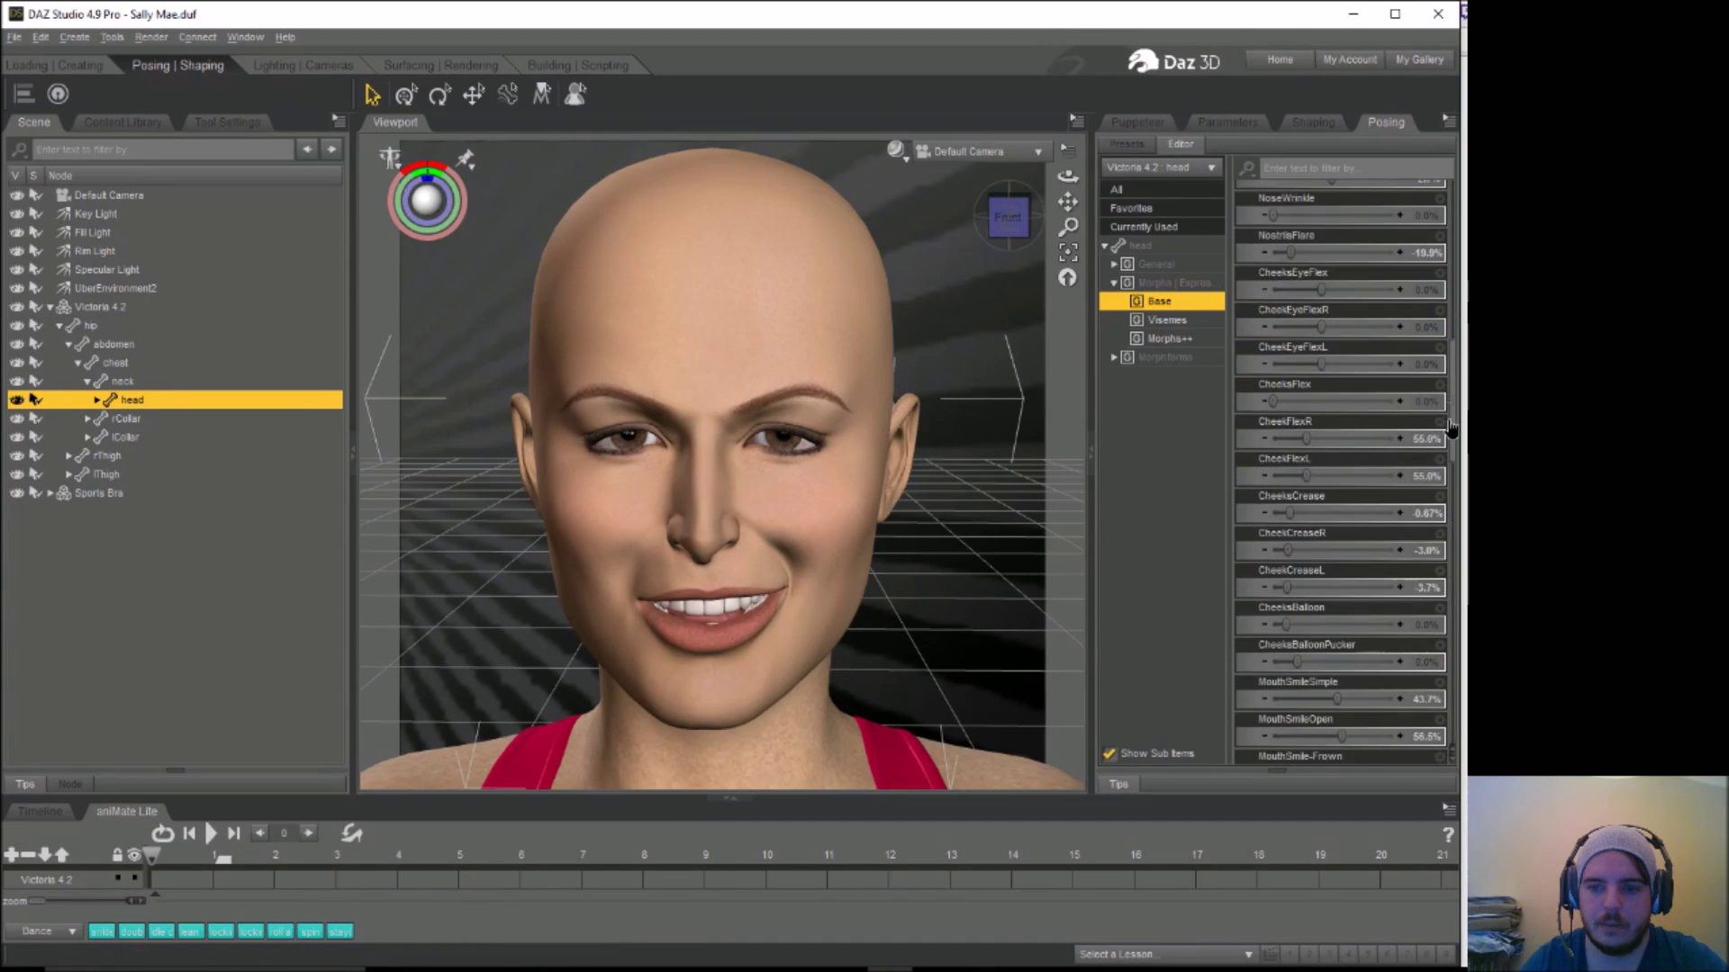
drag(1456, 420, 1456, 447)
drag(1342, 613, 1305, 613)
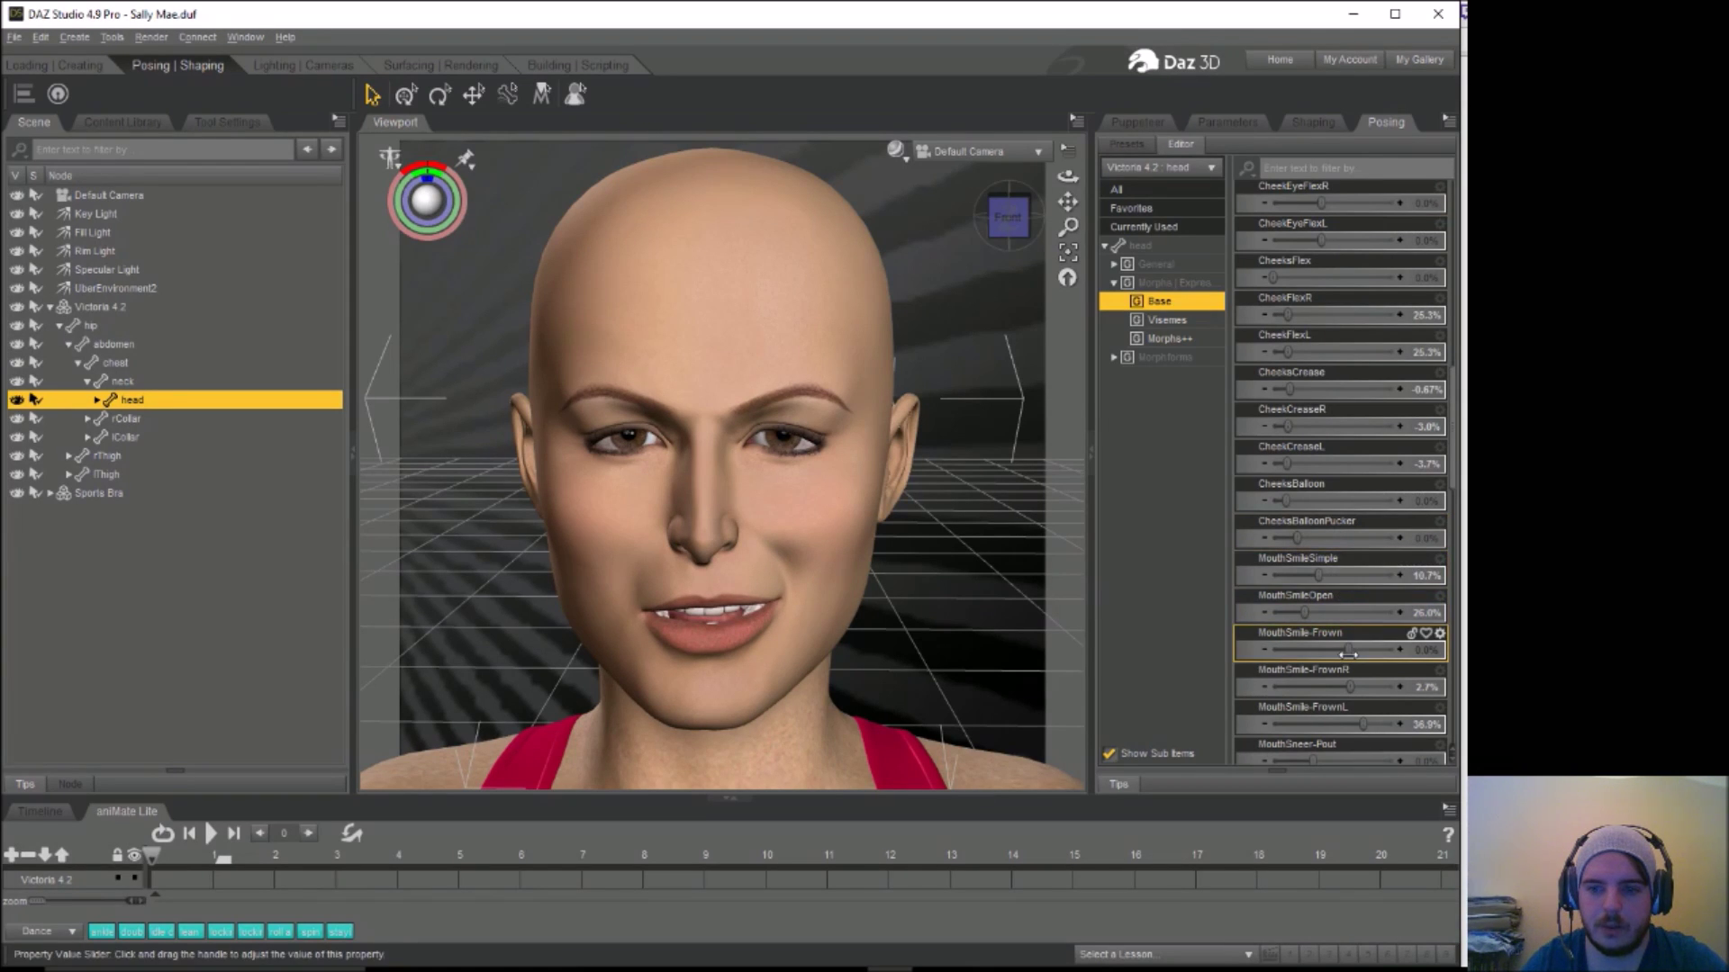
Straighten and close the mouth by setting MouthSide-Side to 0.76% and MouthOpen to about -28%
drag(1456, 484, 1456, 504)
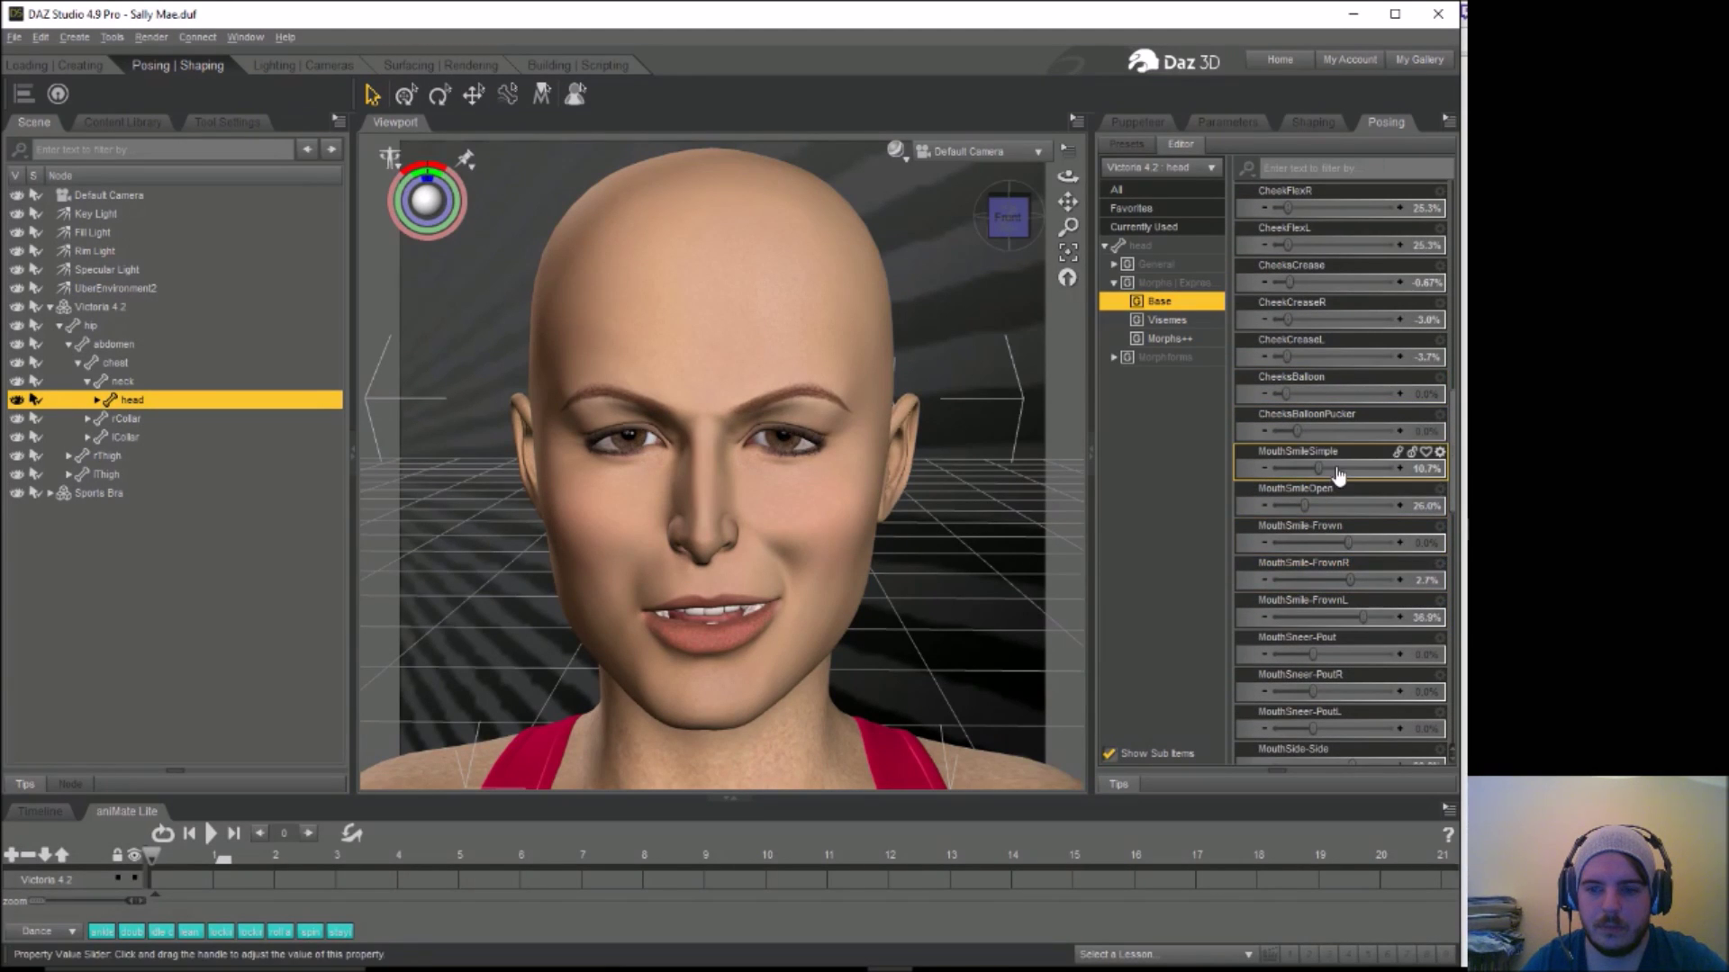
drag(1452, 494, 1454, 517)
drag(1351, 647, 1331, 648)
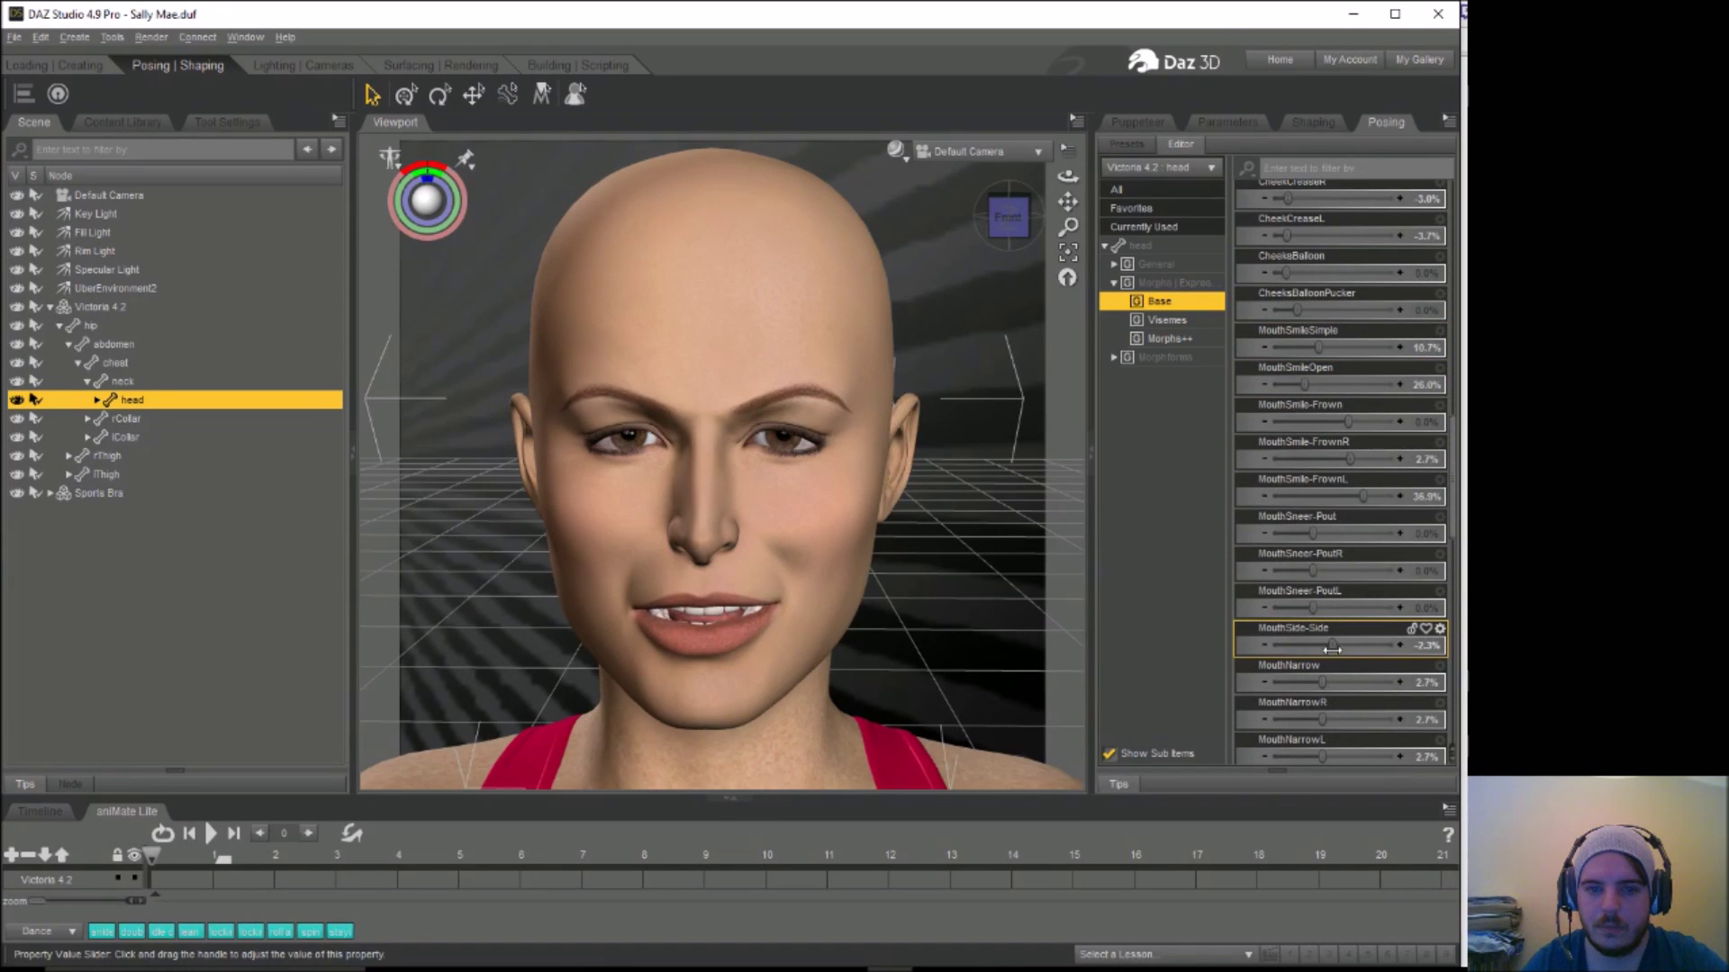
drag(1456, 531, 1456, 569)
drag(1313, 677, 1286, 683)
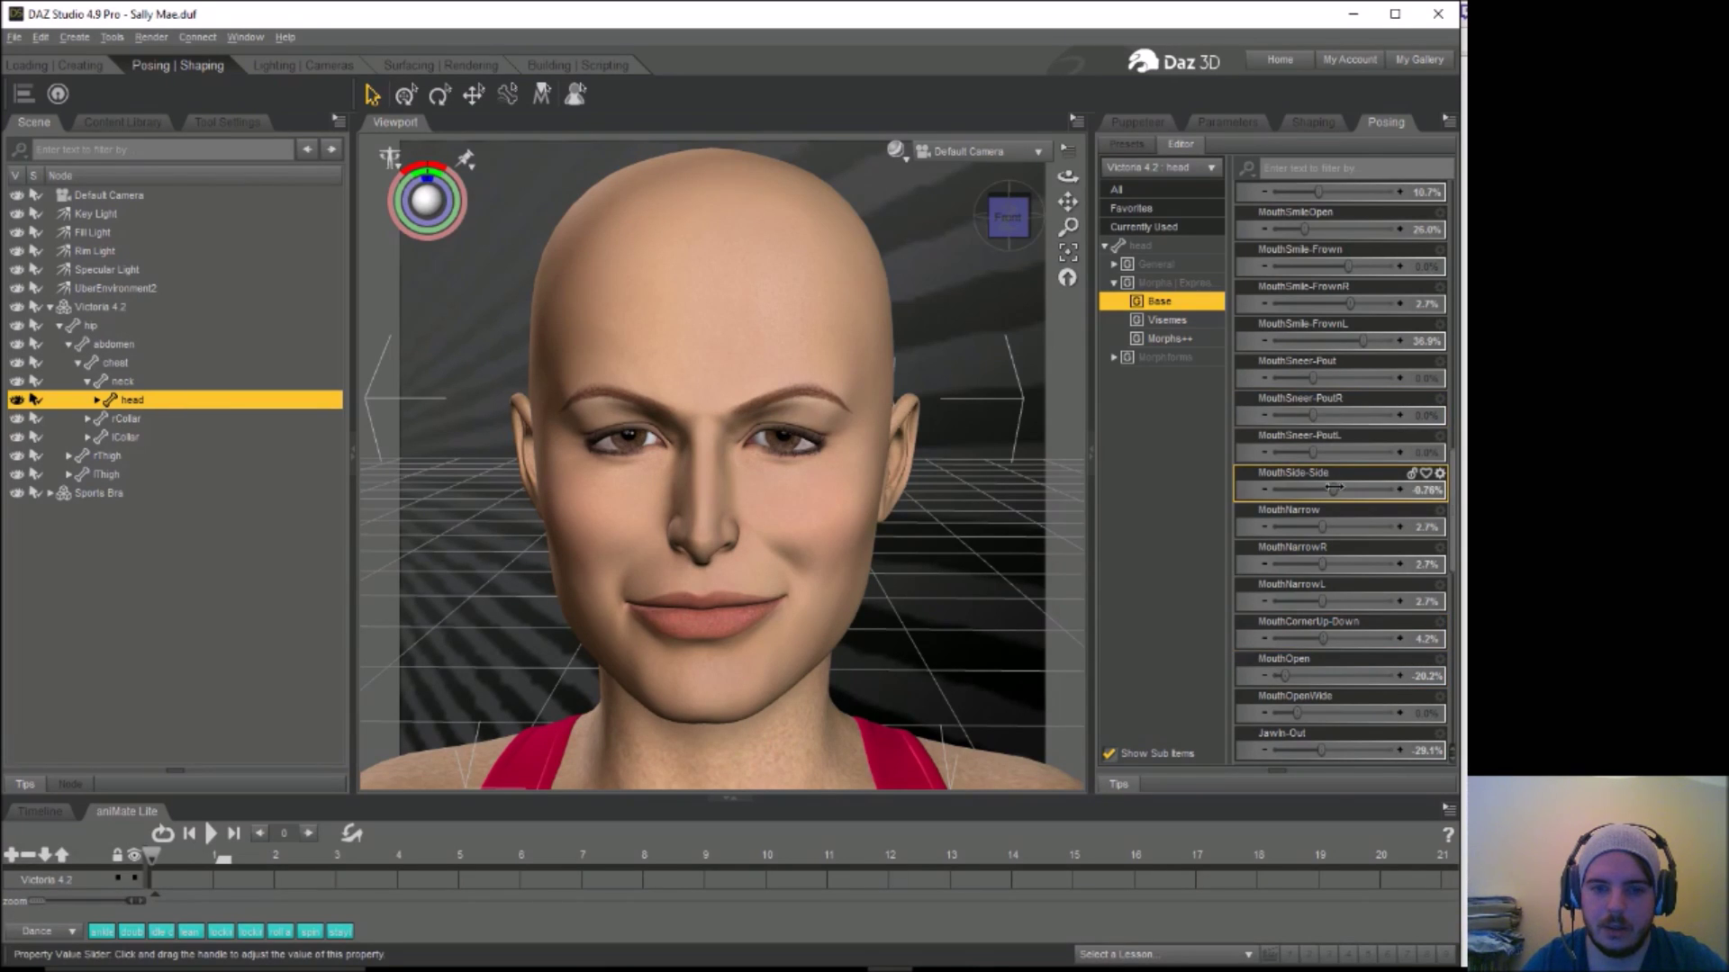
drag(1336, 487, 1333, 488)
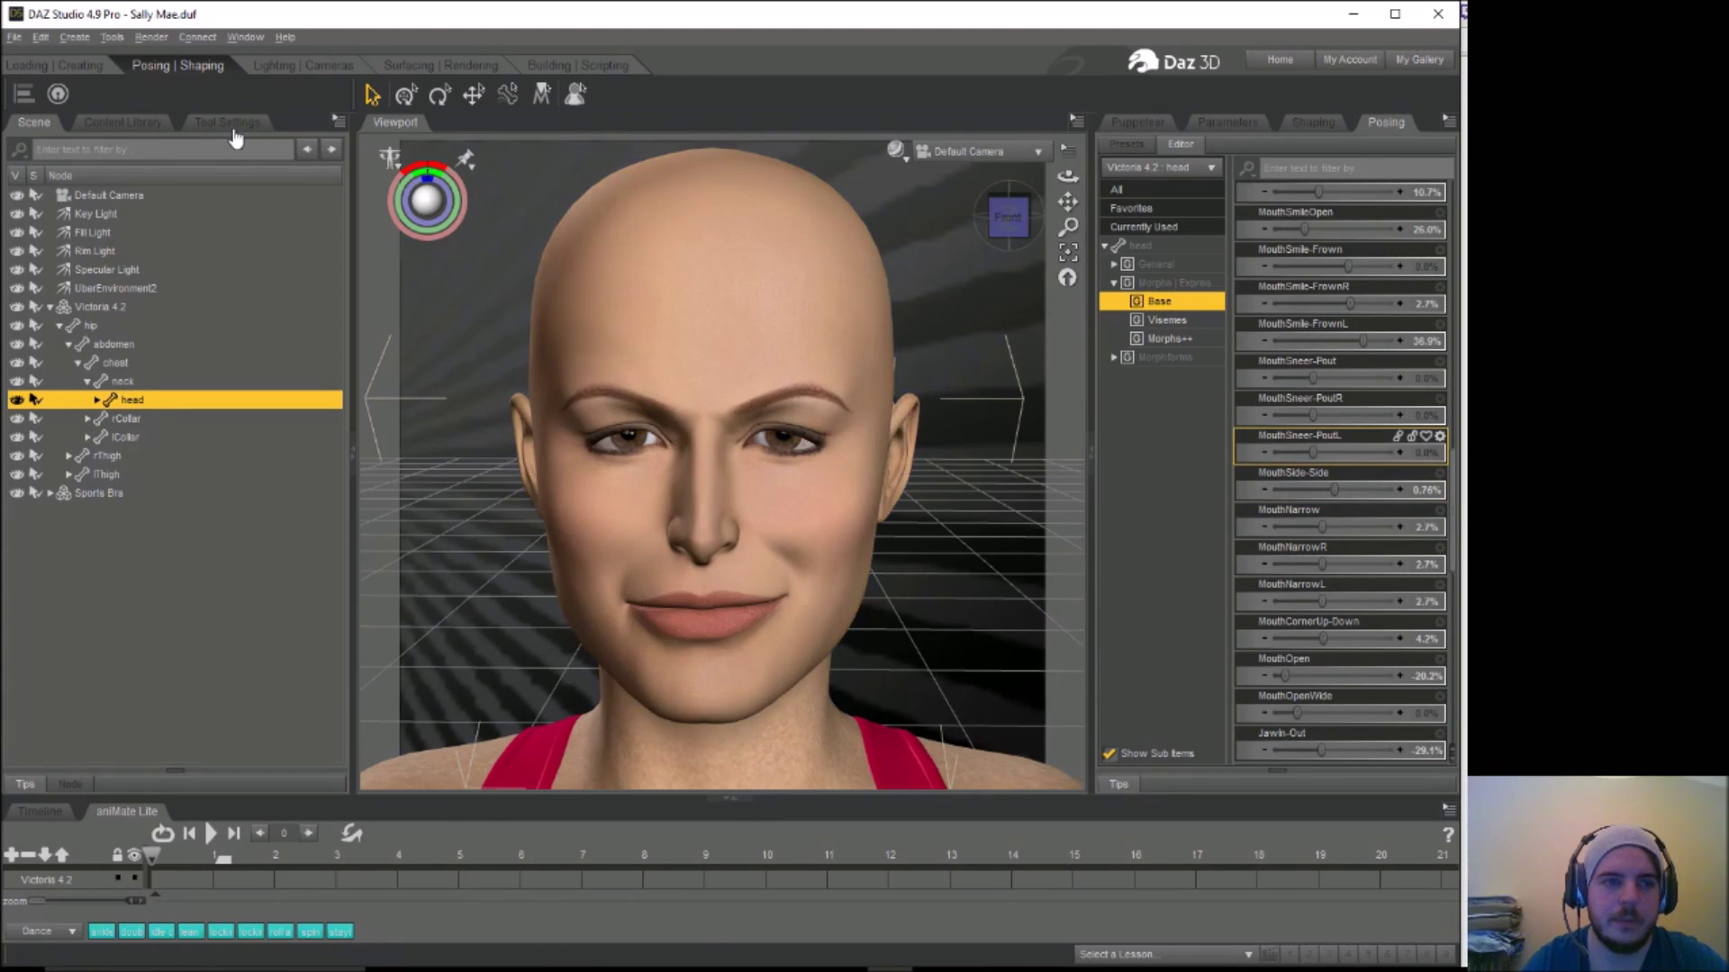
Open the Charm Hair folder under the DAZ Genesis 2 Female figures in the Poser-format My DAZ 3D Library
click(54, 65)
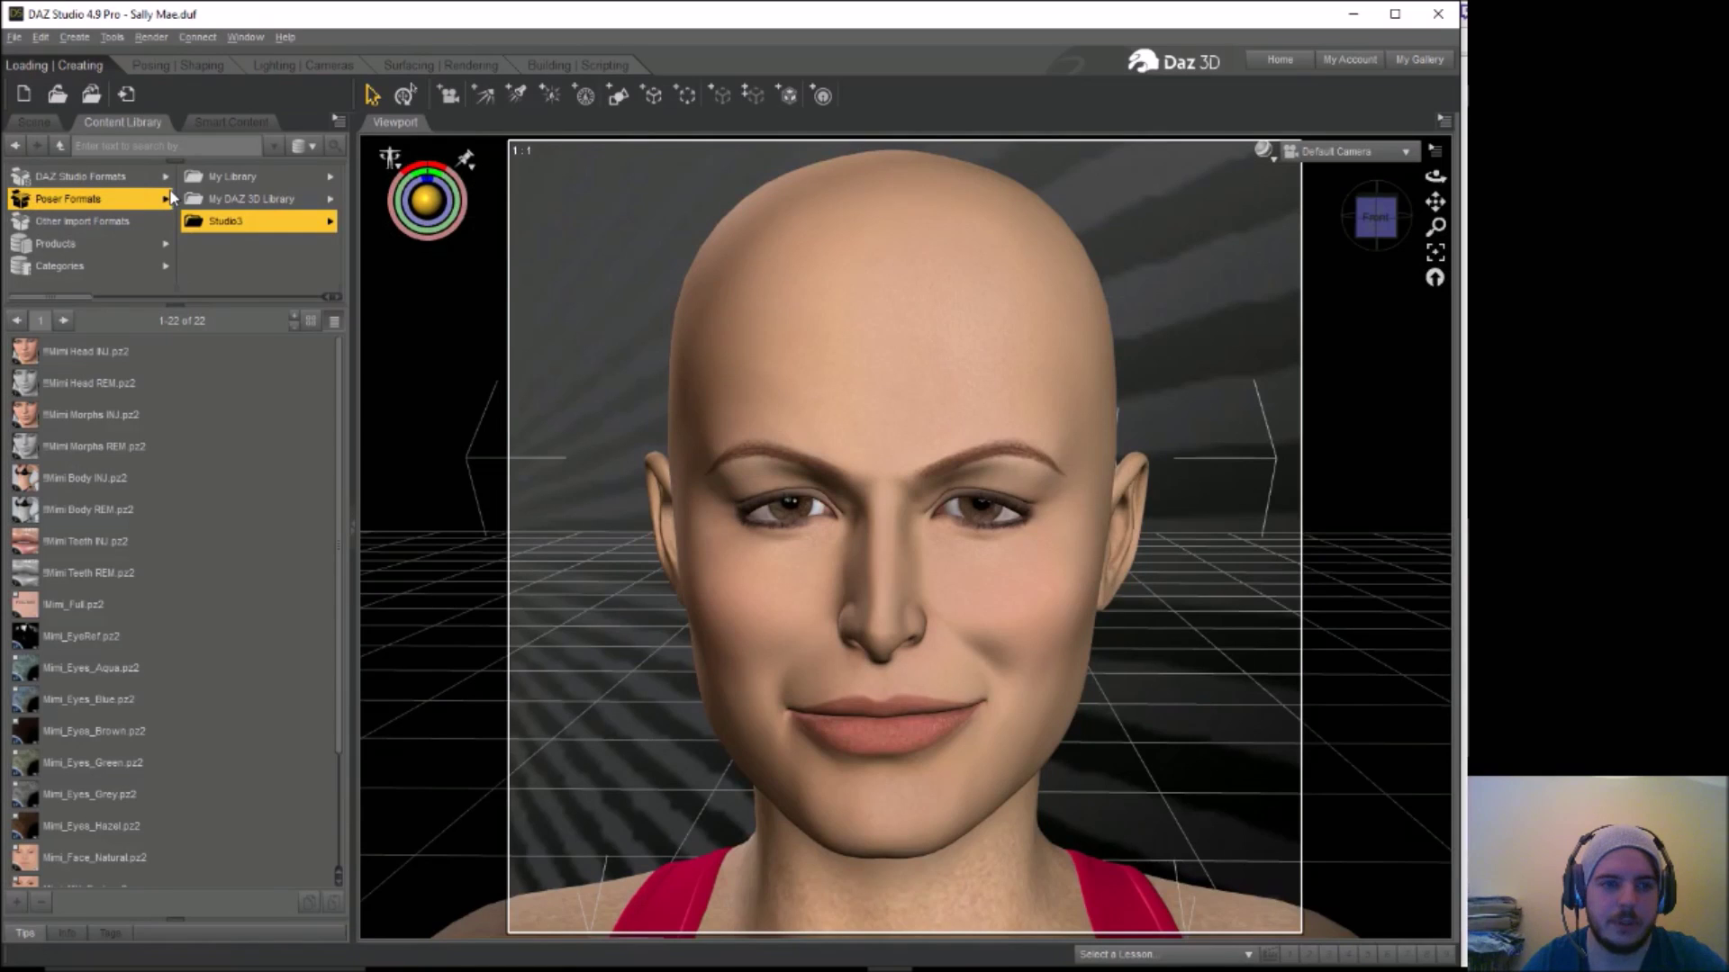
click(36, 122)
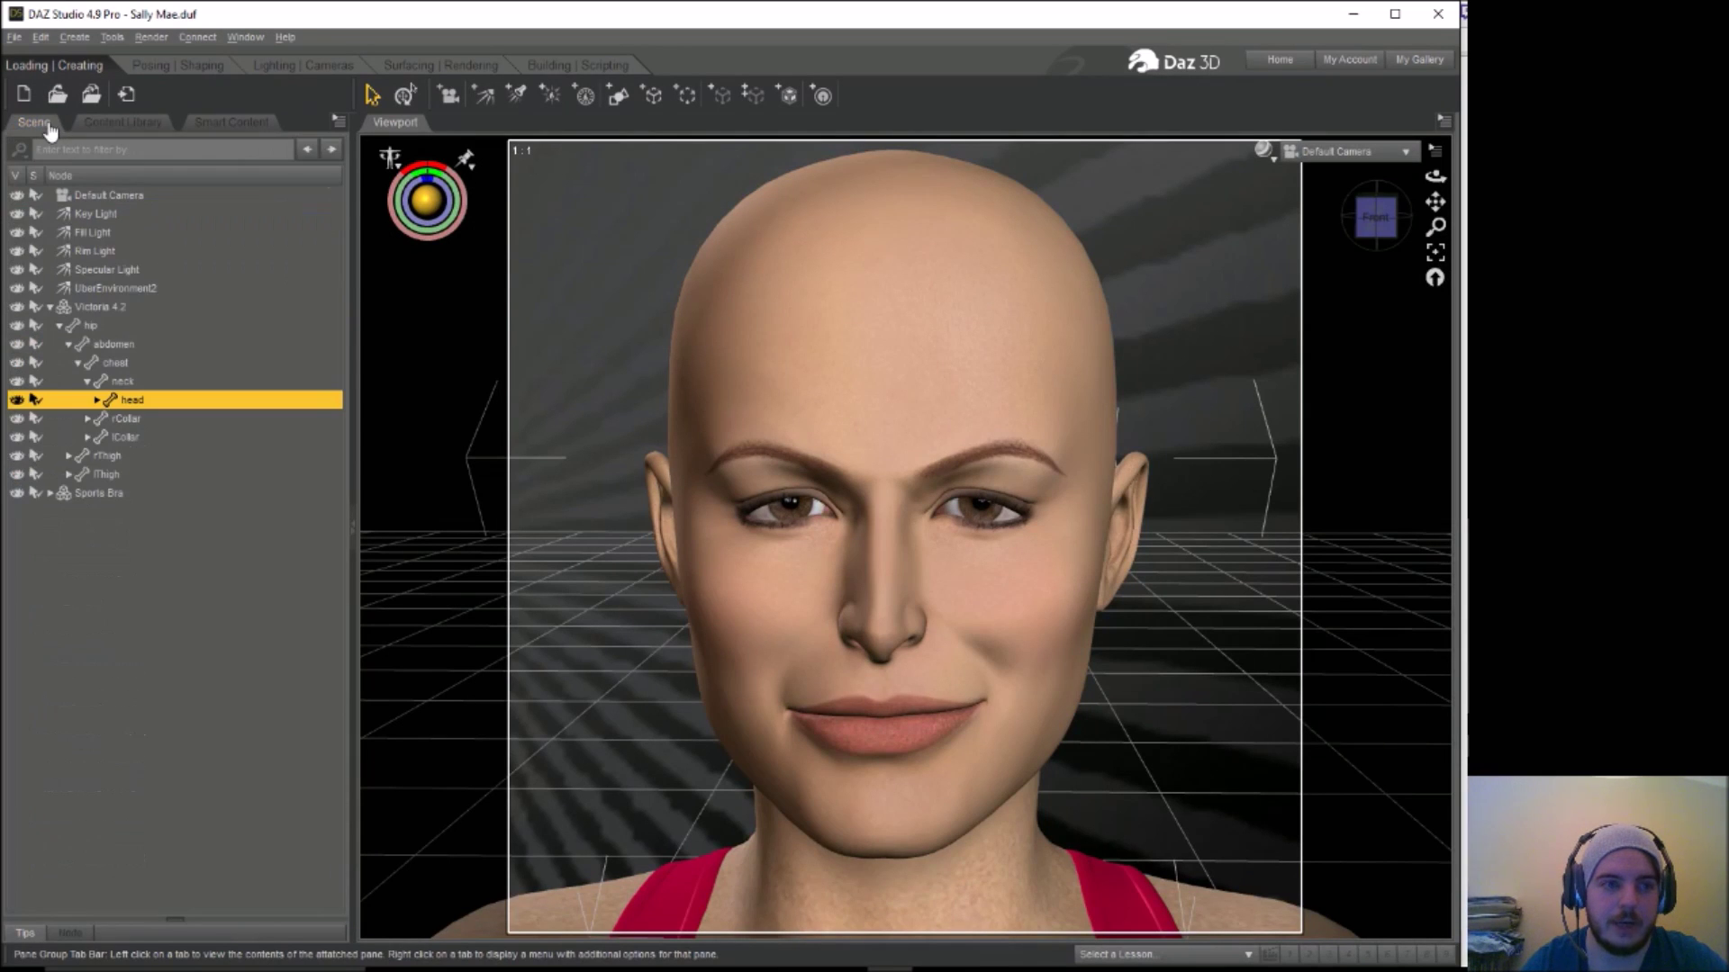
click(125, 123)
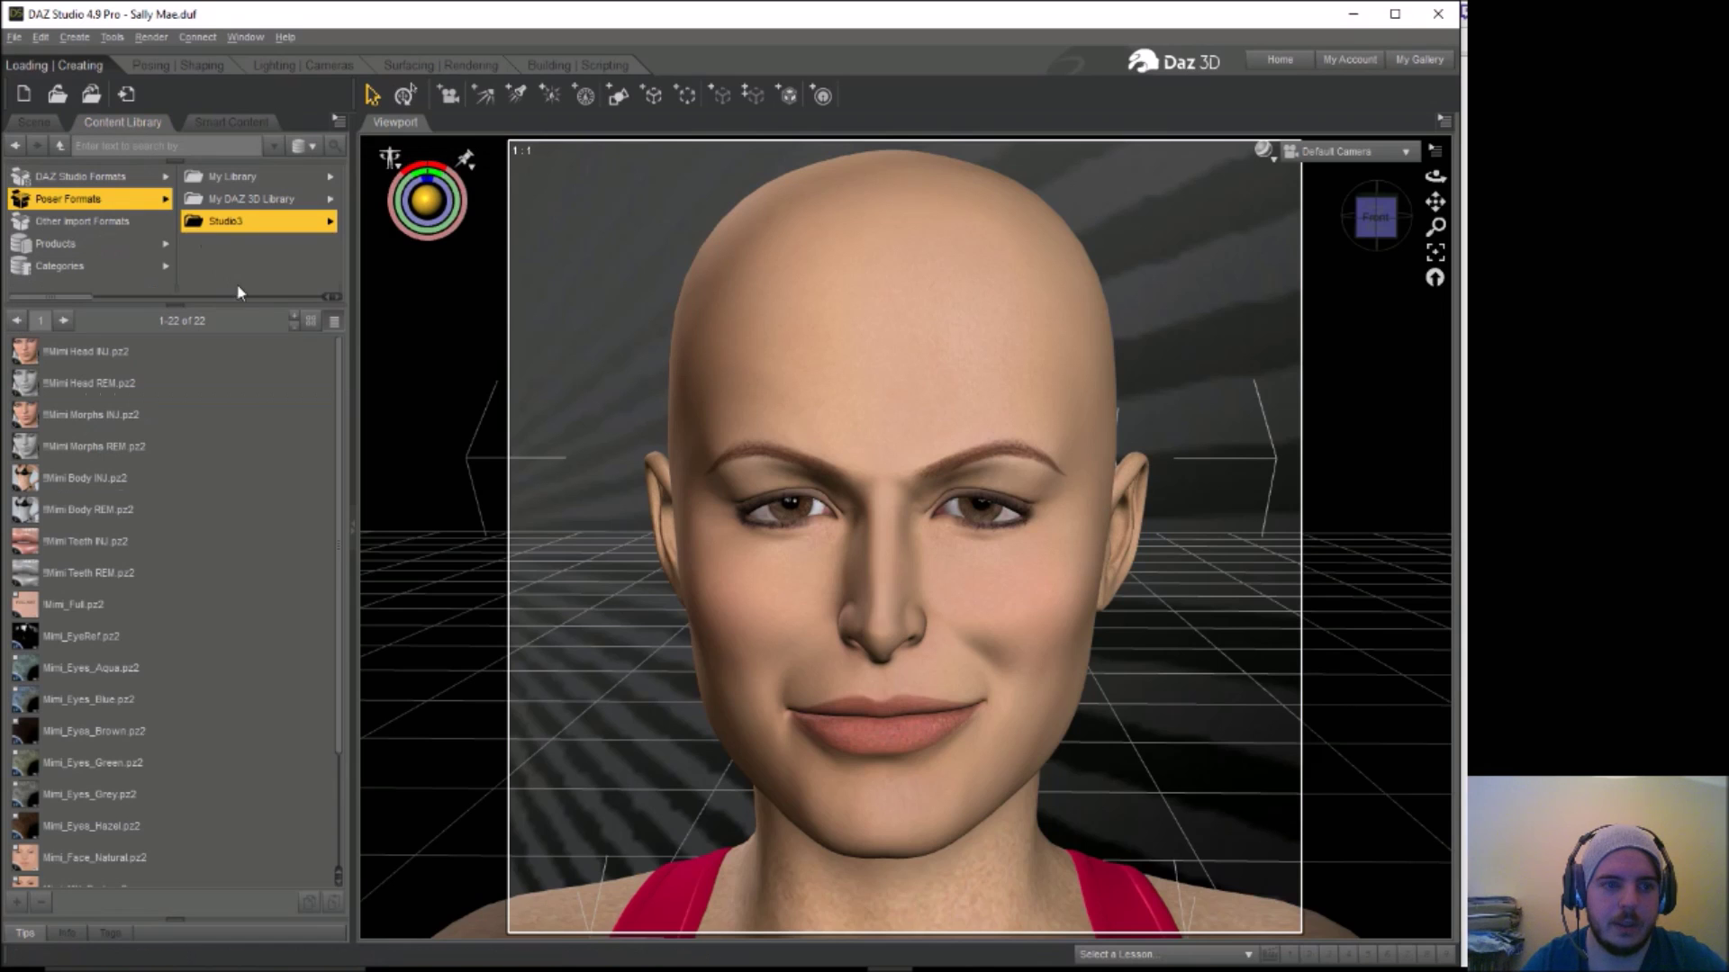
click(235, 201)
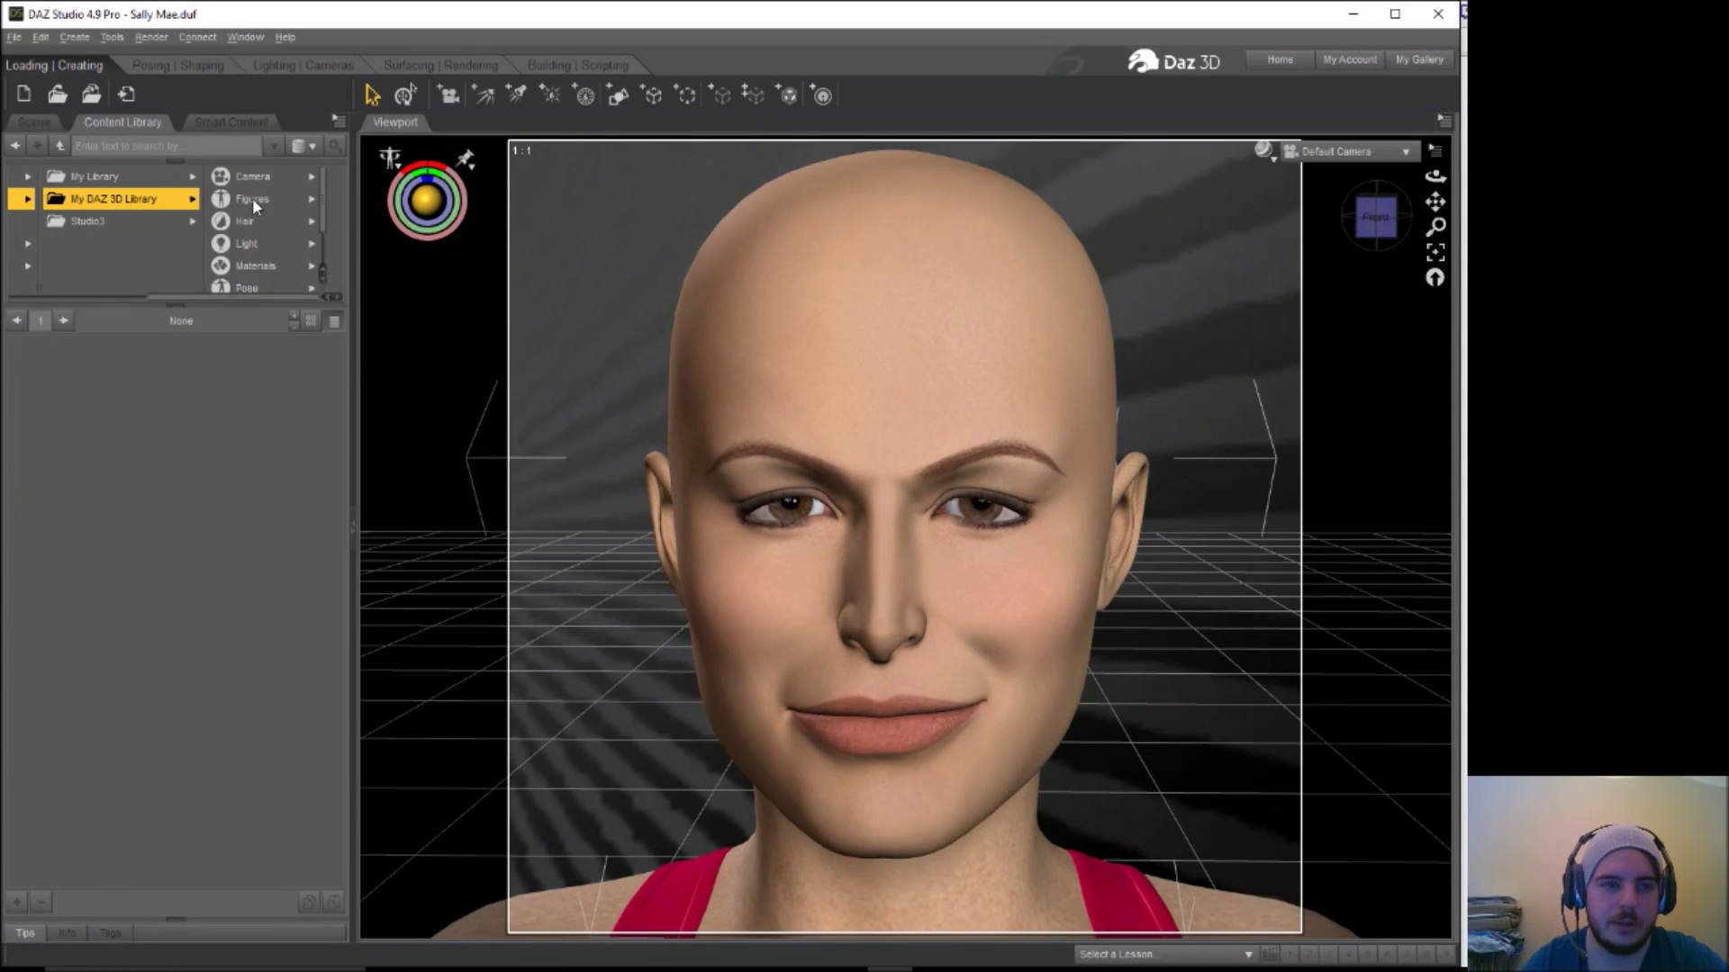
click(252, 201)
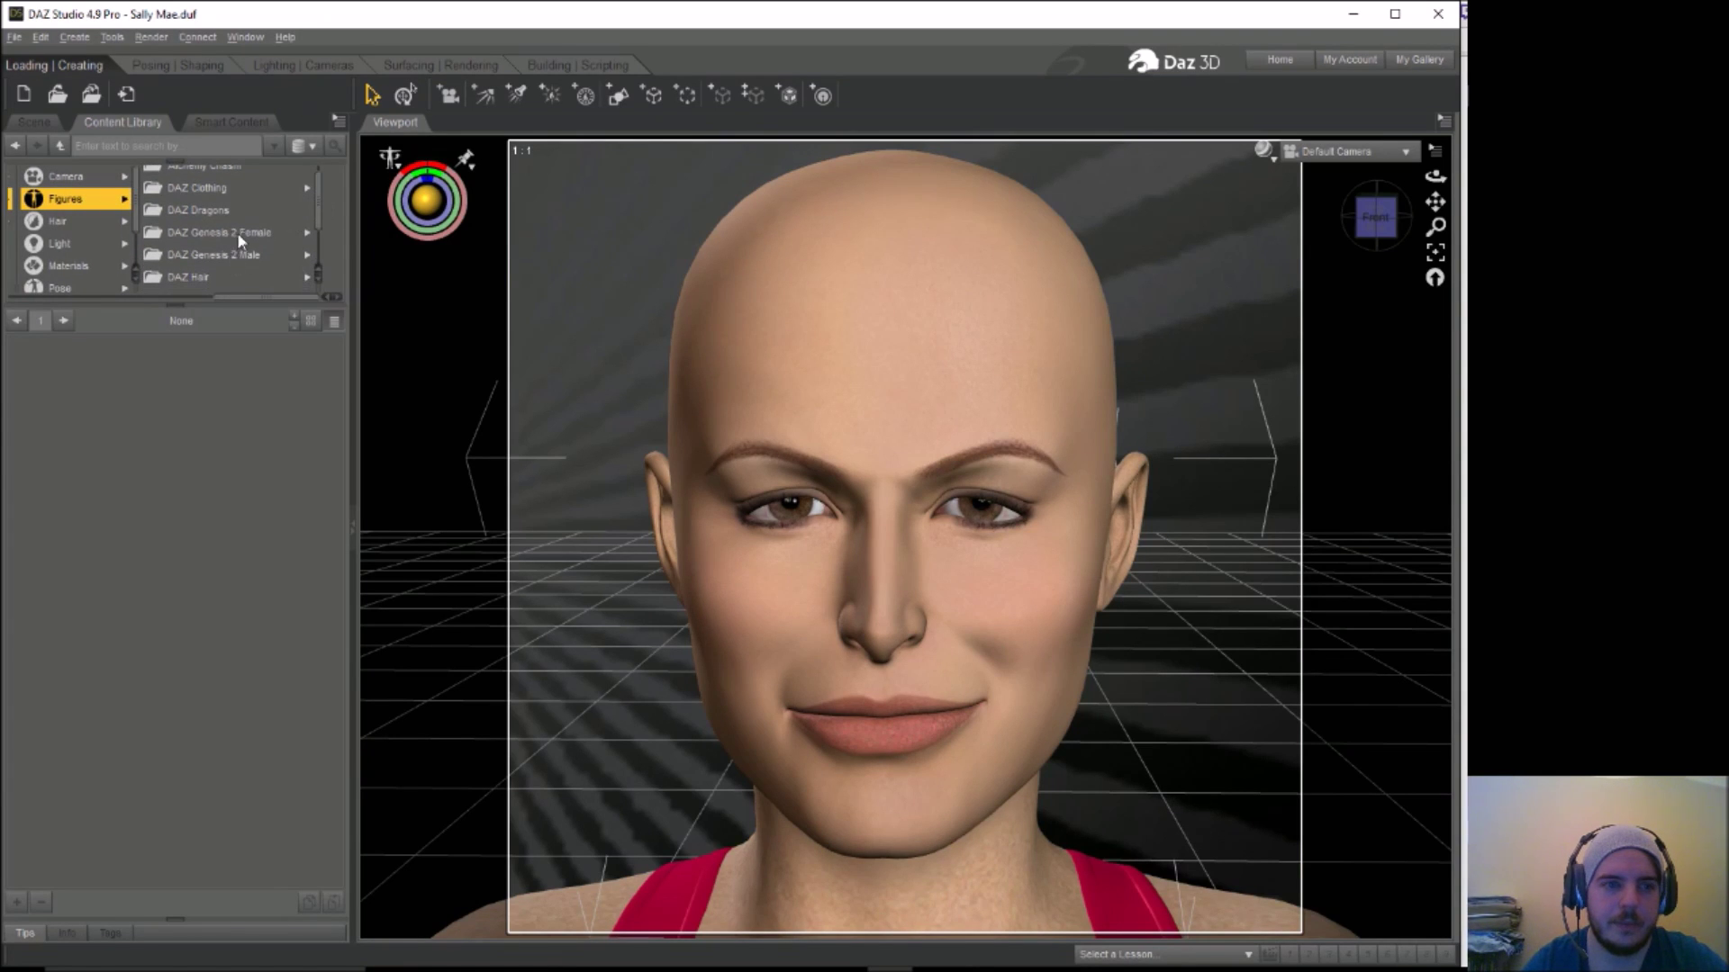
click(239, 243)
click(273, 199)
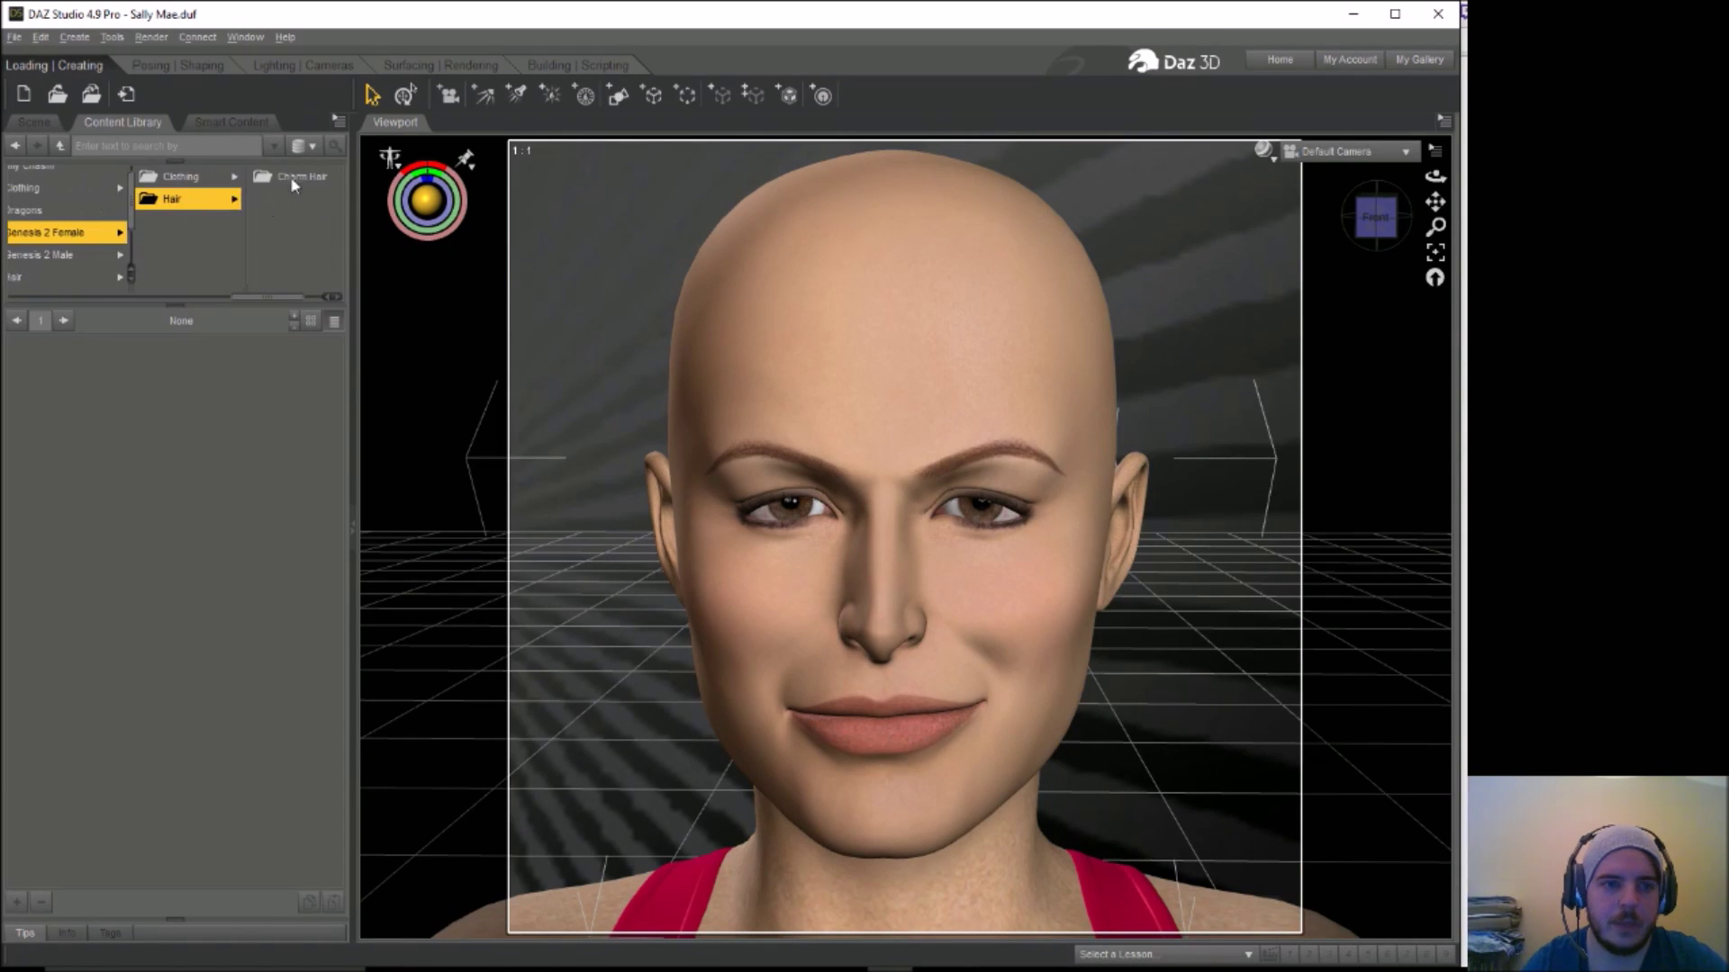
click(290, 180)
Try Charm Hair.cr2 on the figure, shift it about 43 along the Y axis and delete the hair
drag(94, 356, 413, 362)
drag(571, 202, 581, 206)
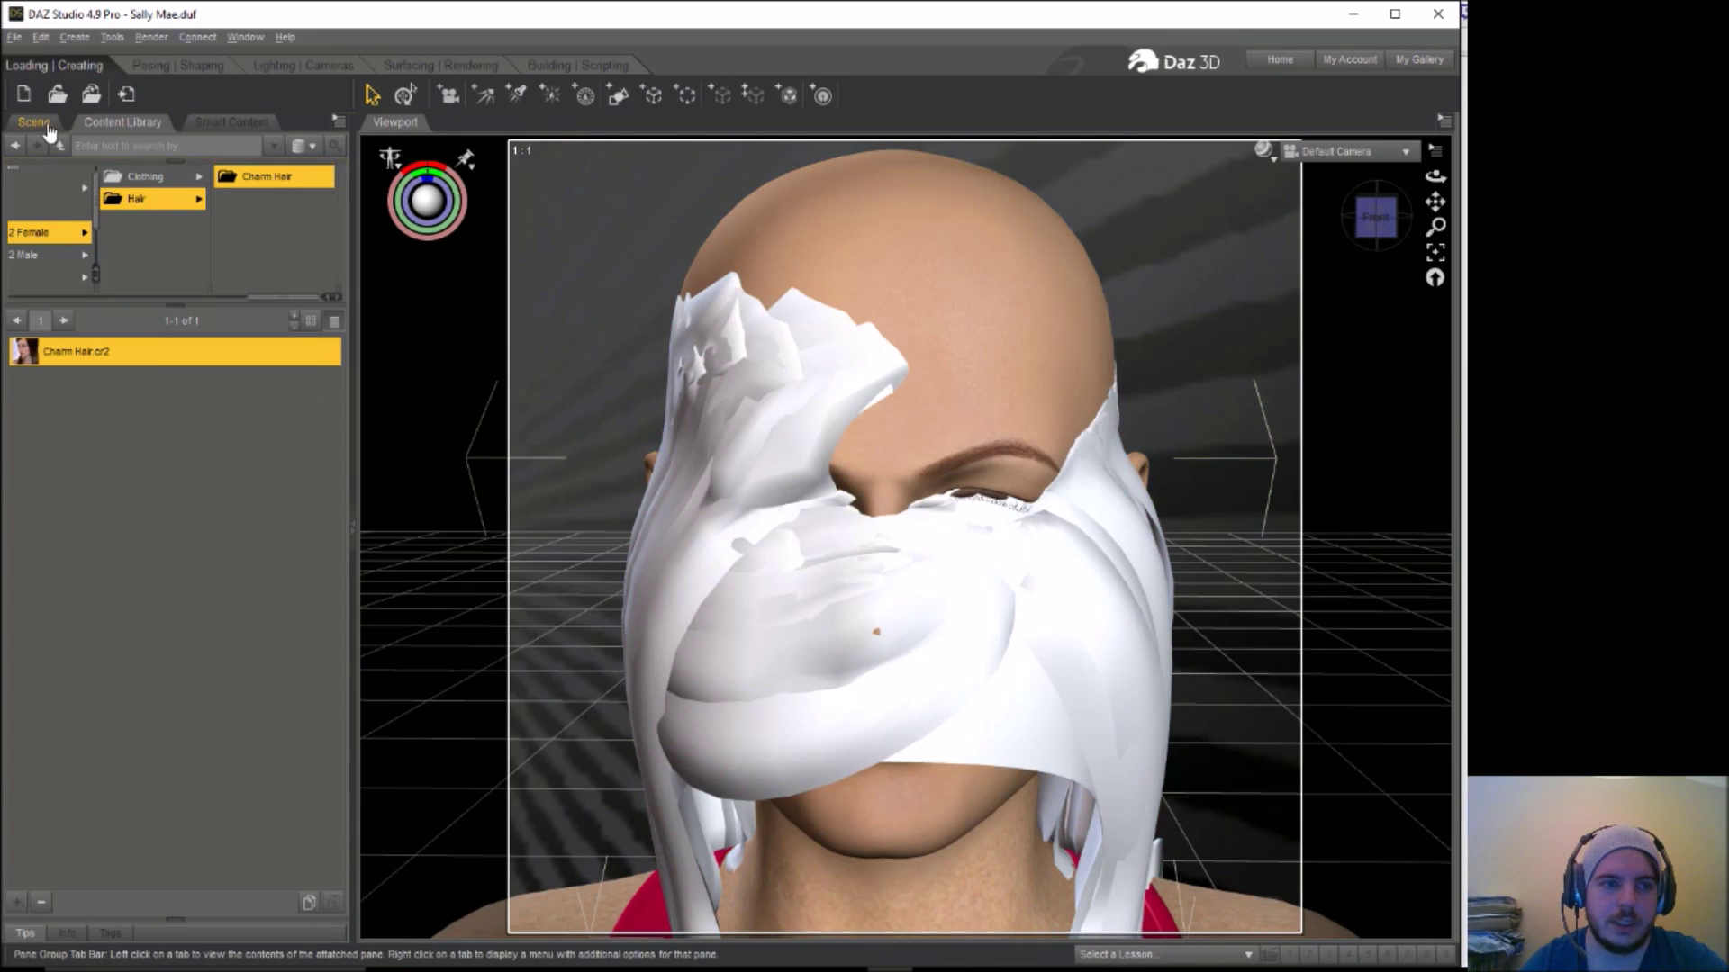
click(34, 122)
click(107, 495)
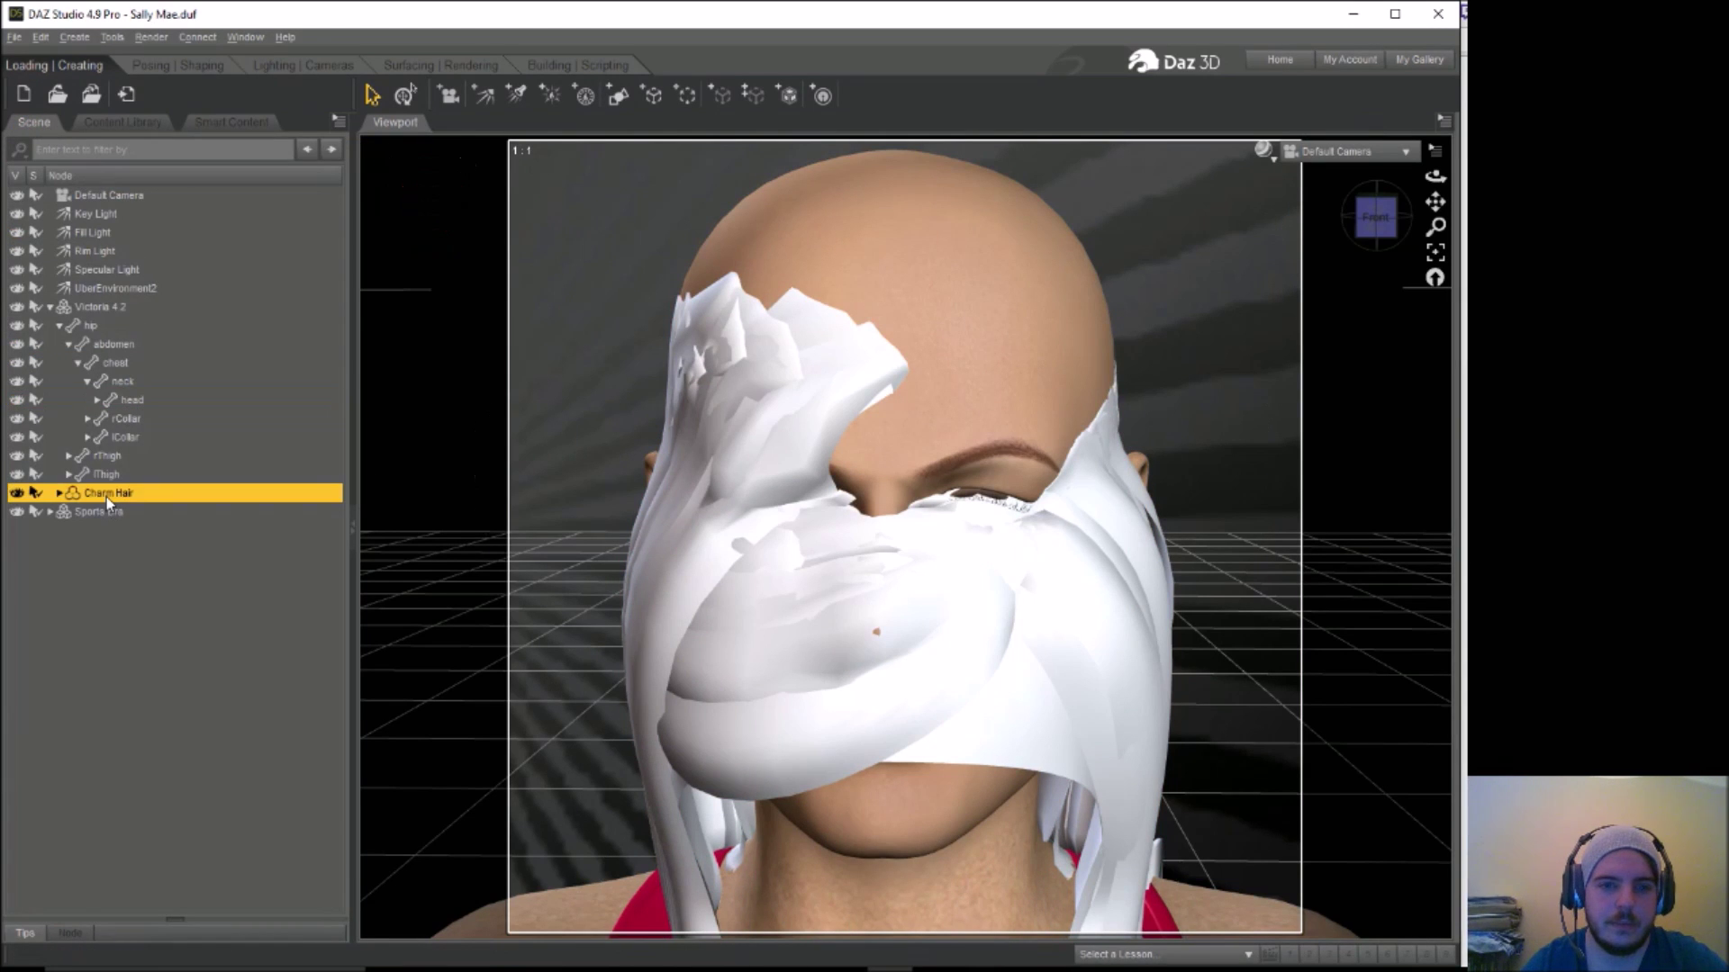
click(184, 65)
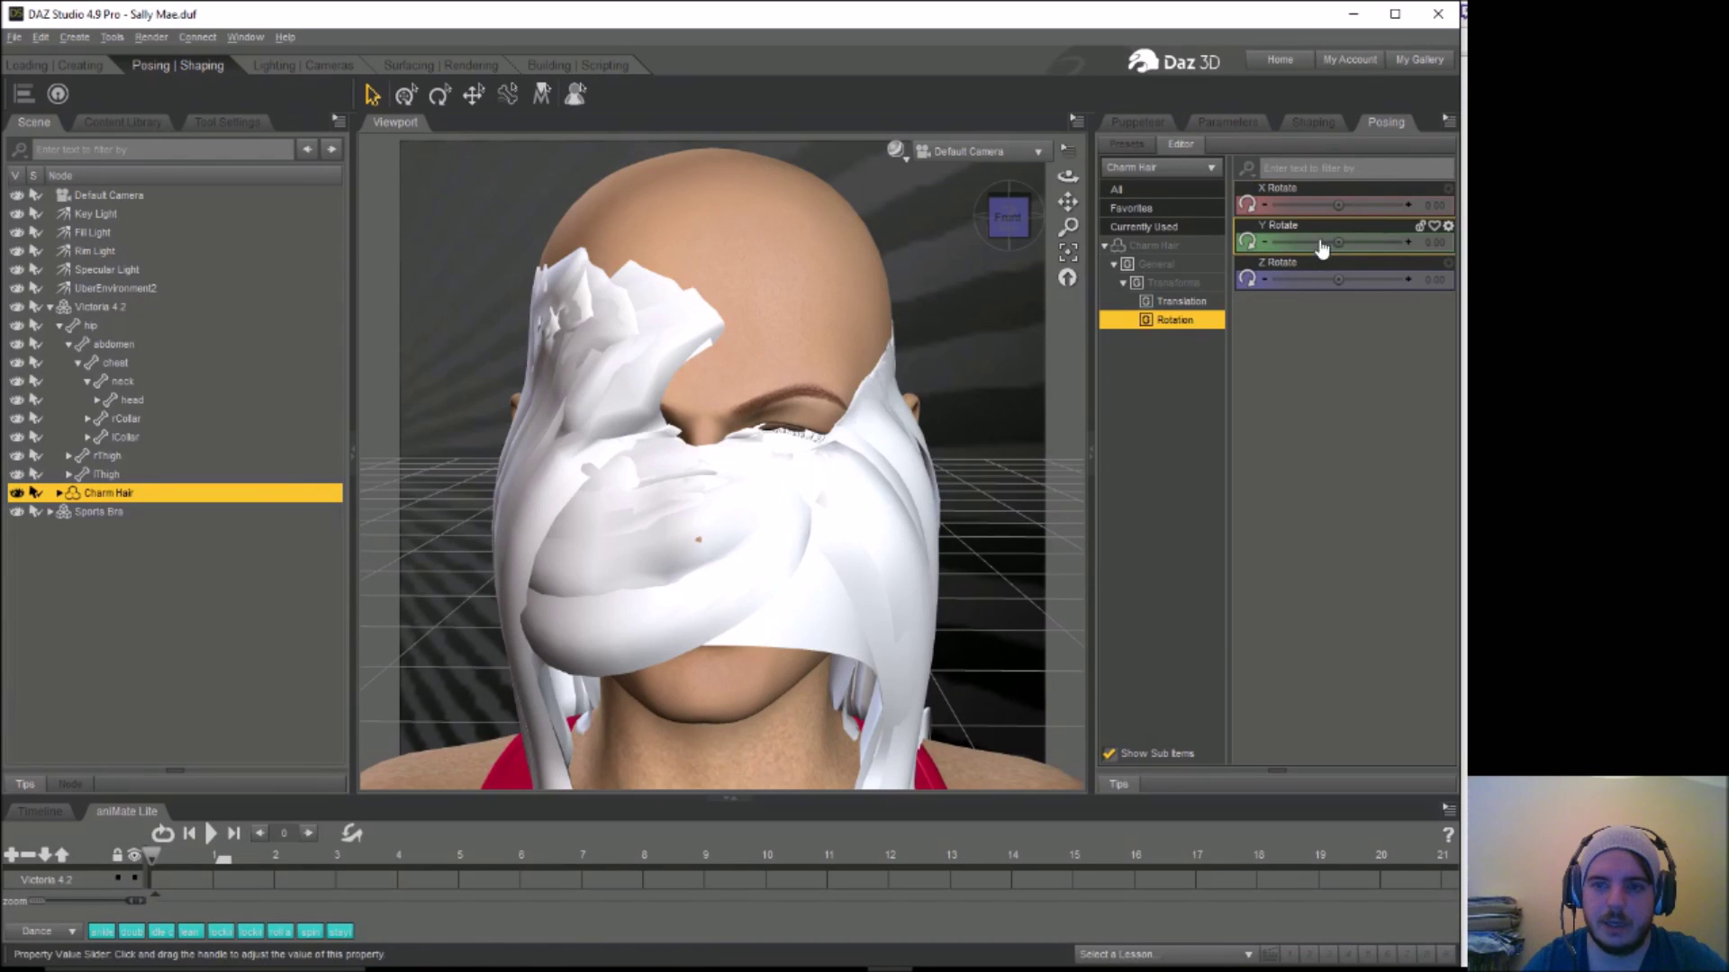
click(1179, 301)
drag(1340, 248, 1368, 243)
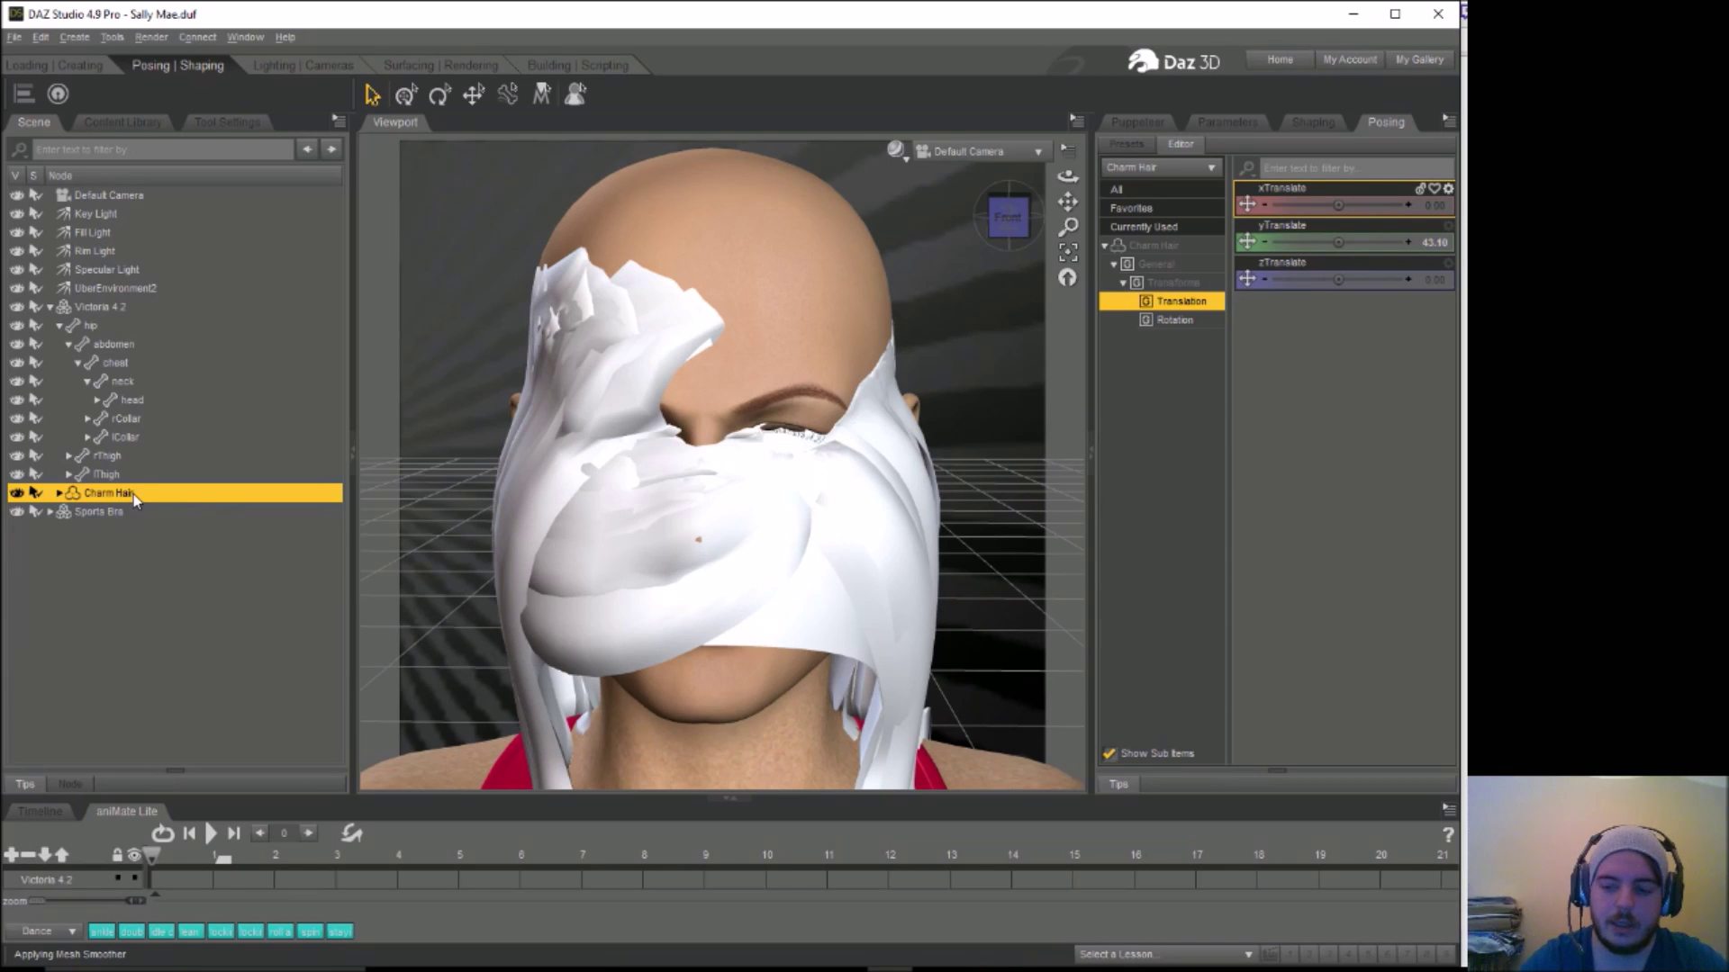
key(Delete)
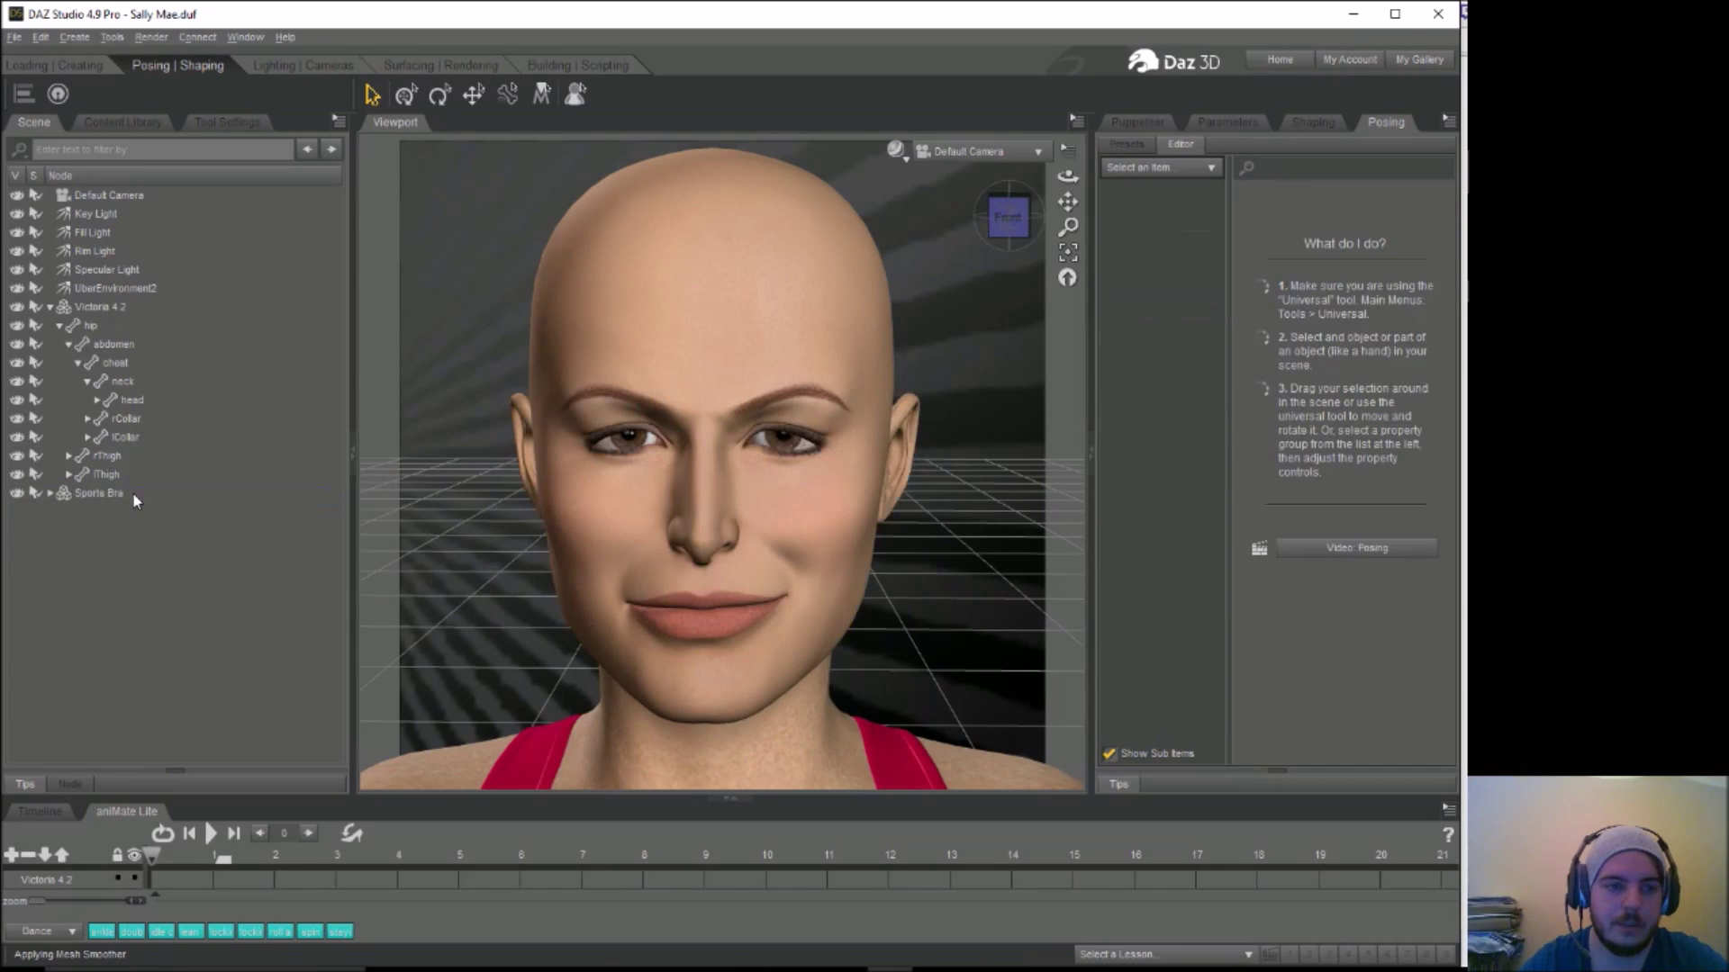
Load Charm Hair.cr2 onto the figure again with no scene node selected
click(54, 65)
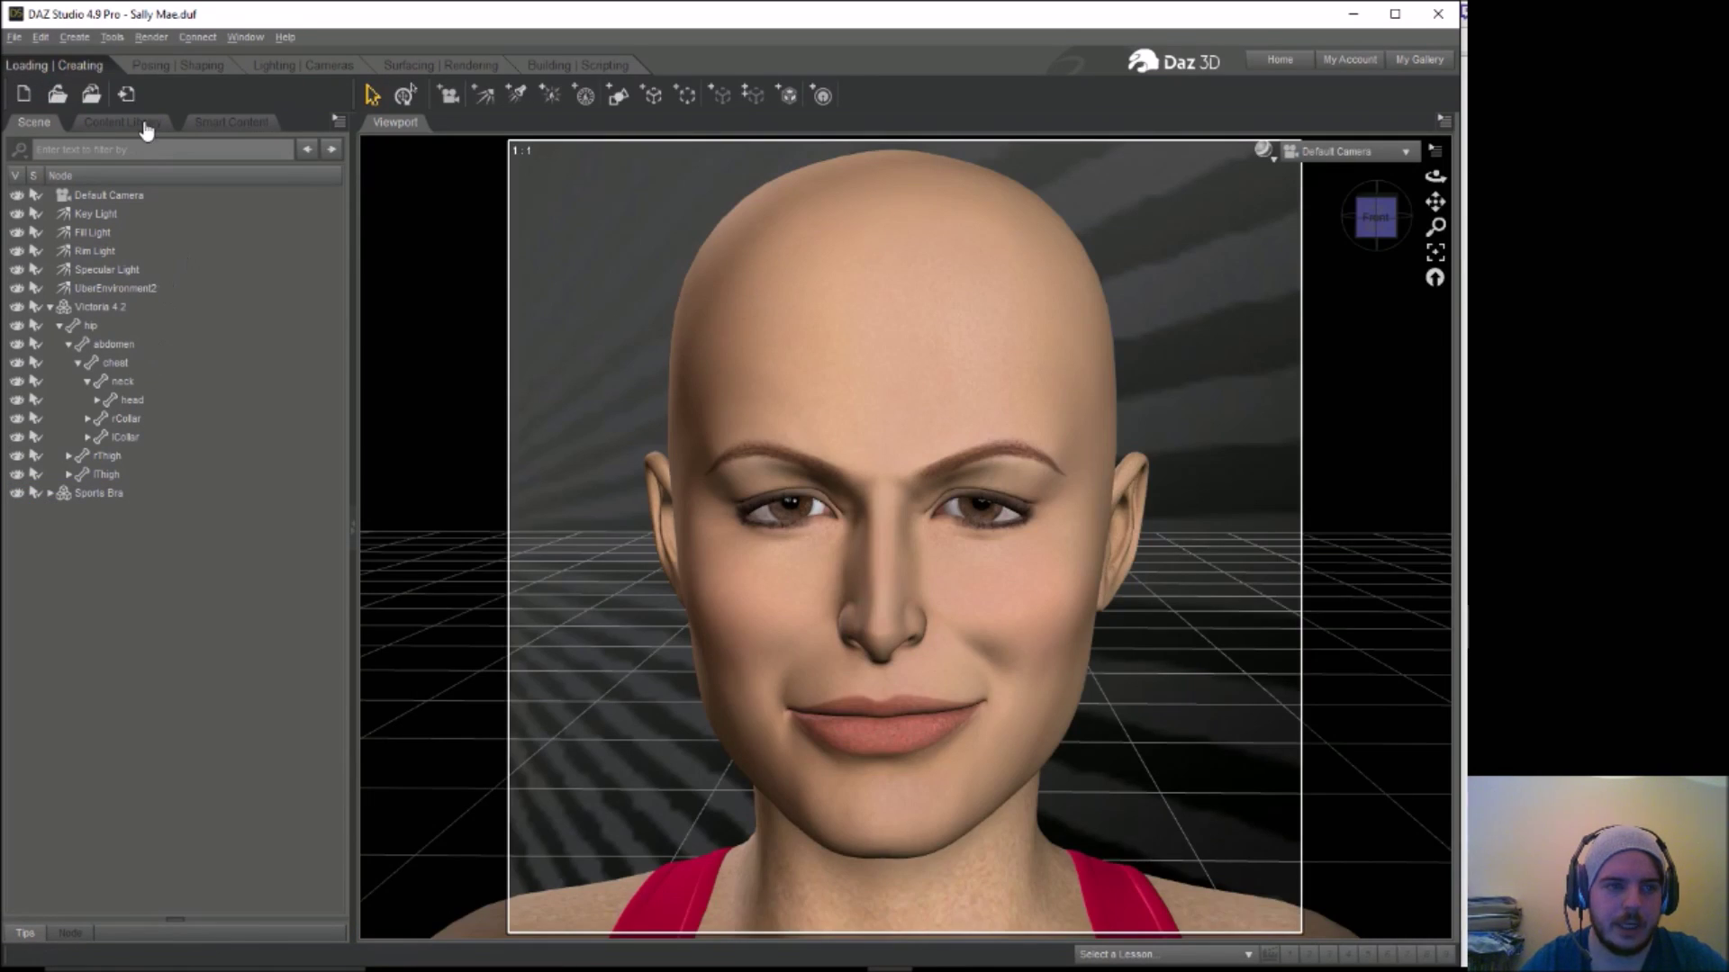
click(145, 122)
drag(76, 353, 564, 215)
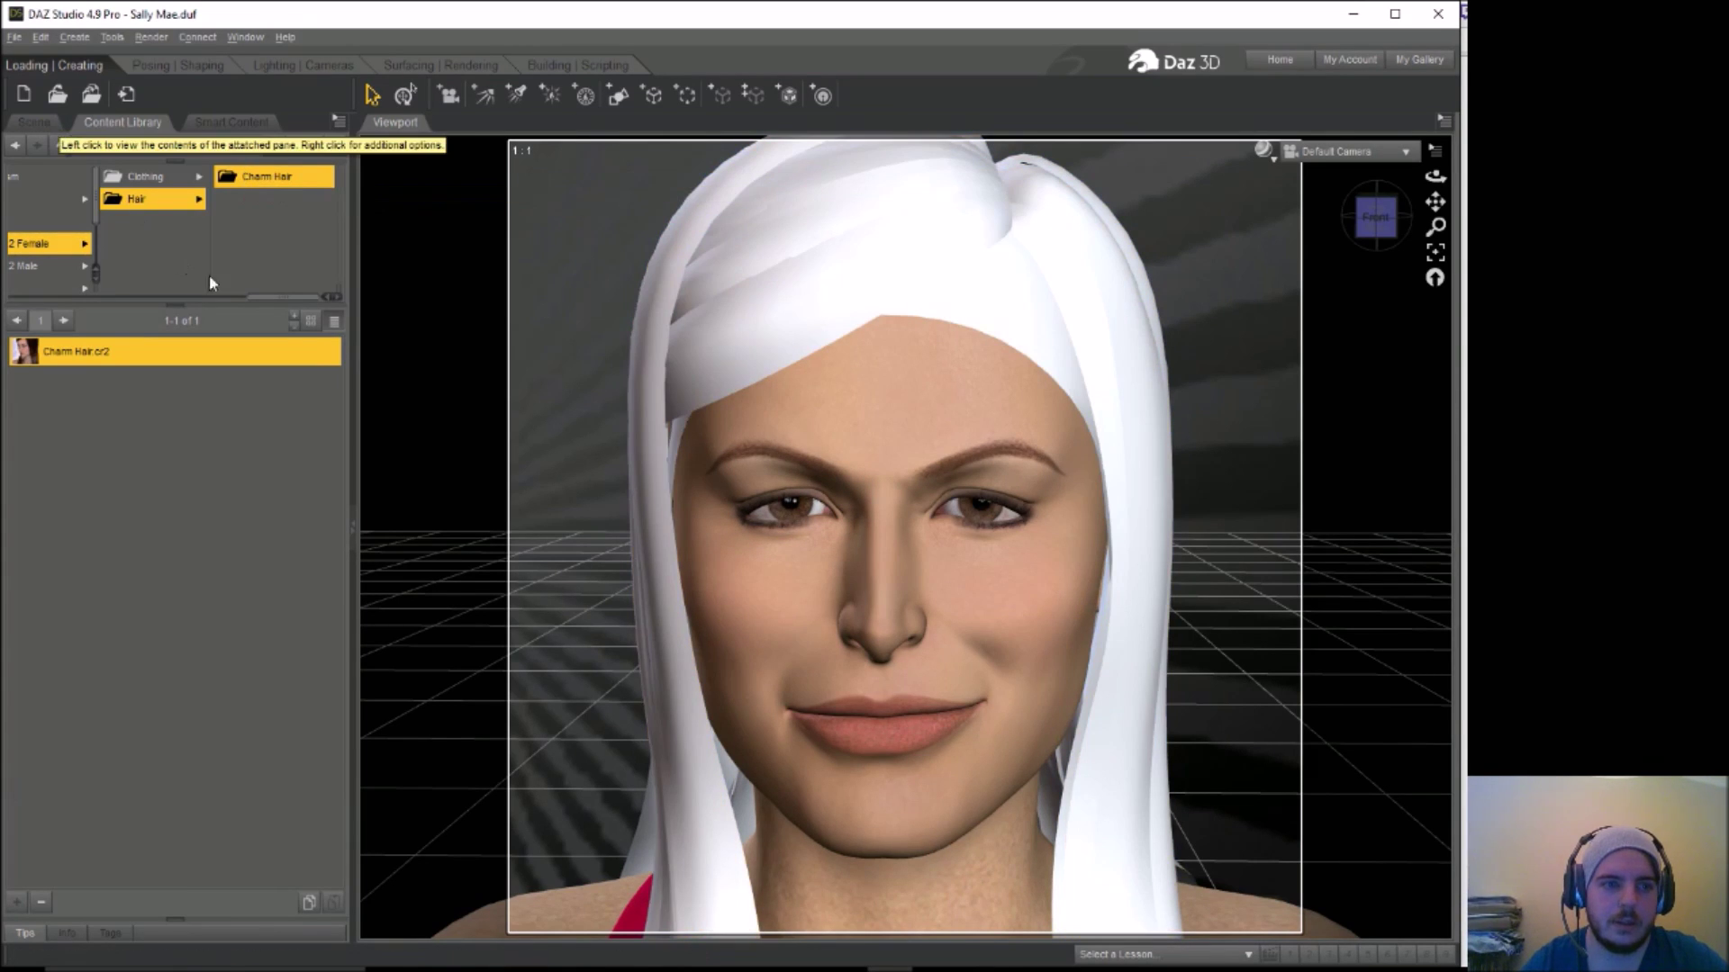
Open the Charm Hair color presets in the Pose library under DAZ Genesis 2 Female and Hair
drag(268, 306, 168, 303)
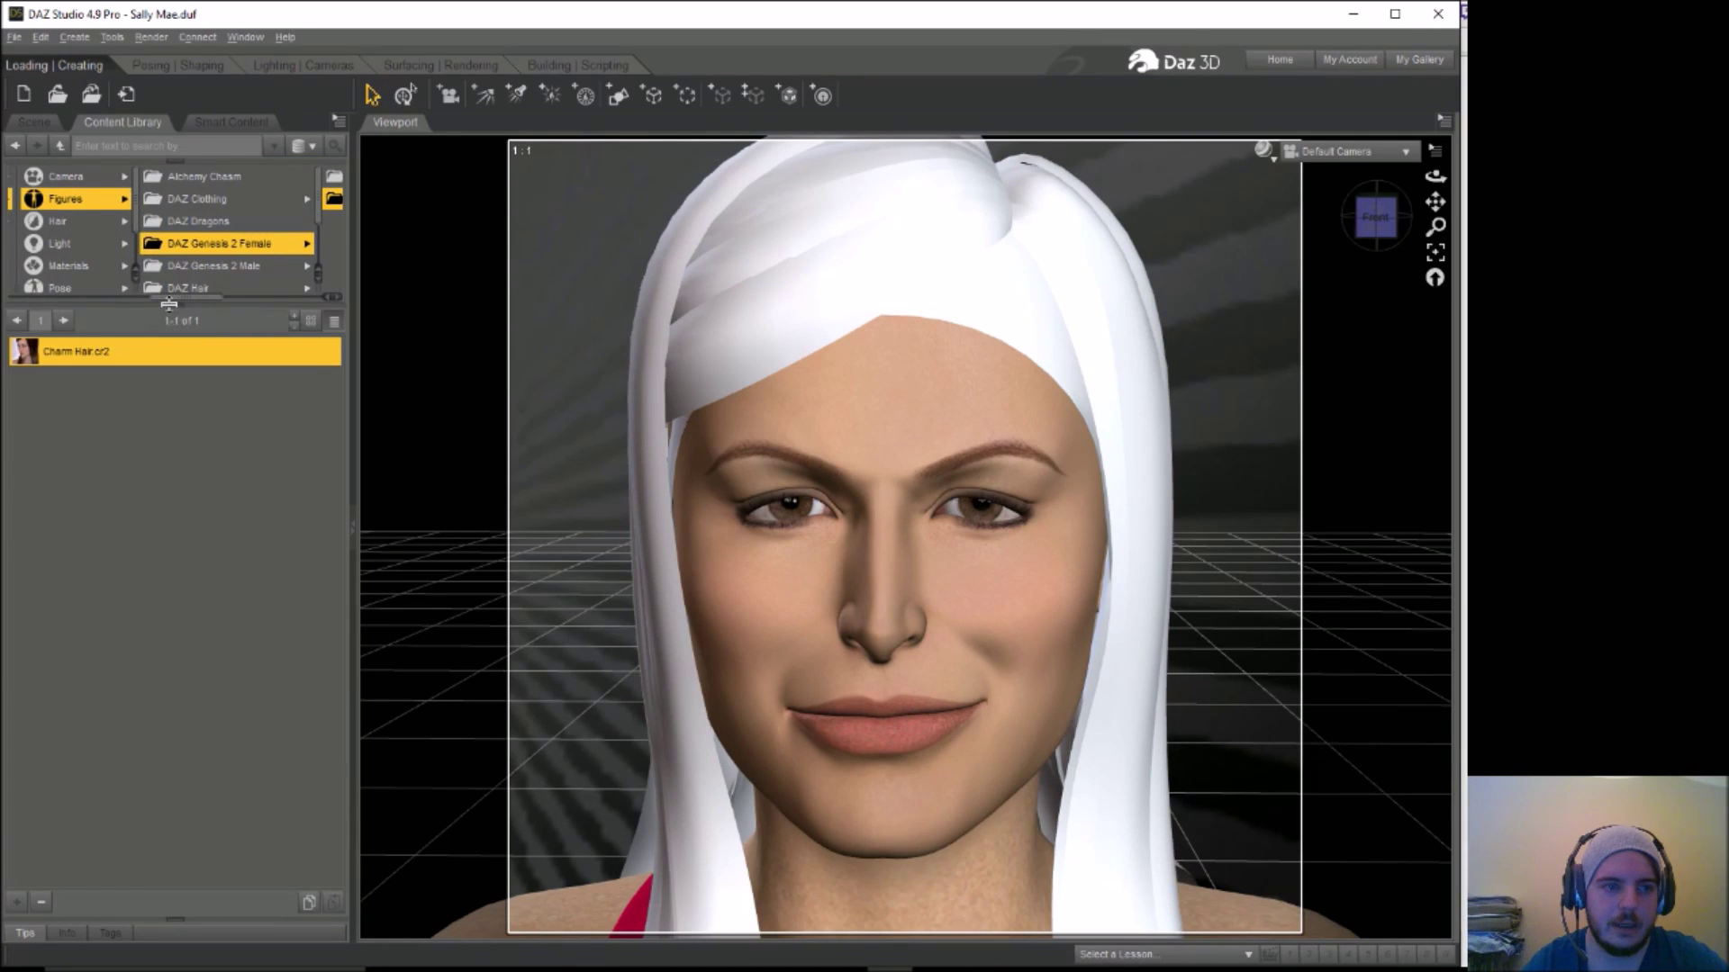
click(90, 289)
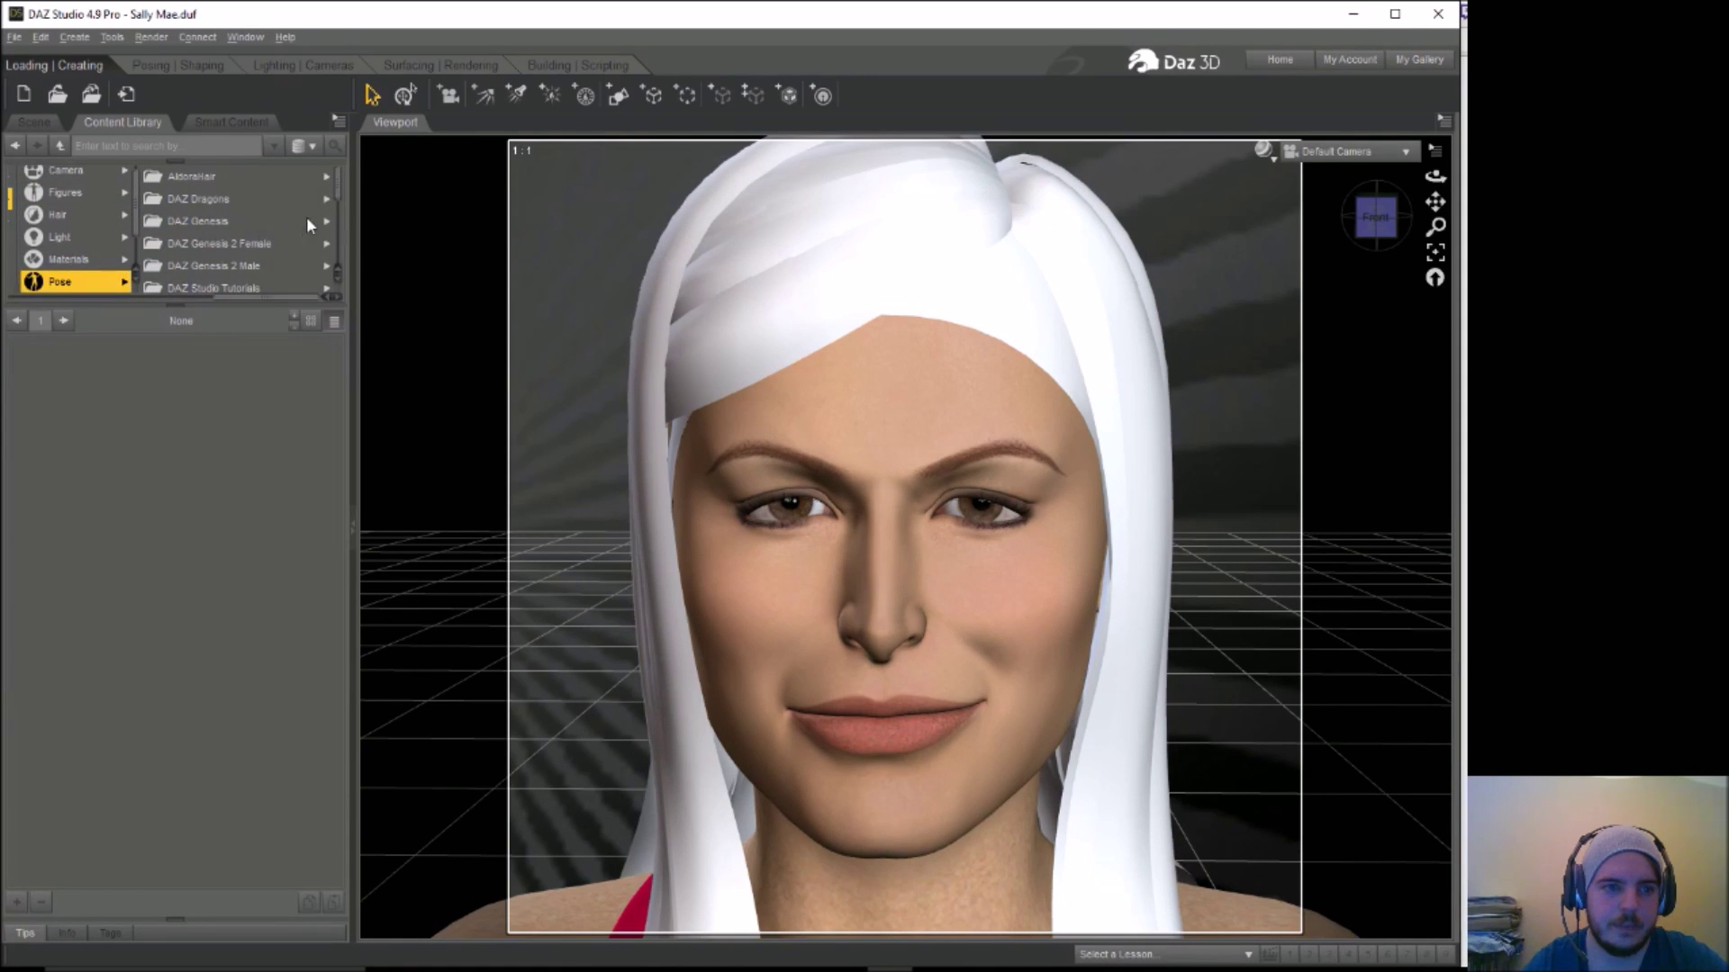
click(272, 244)
click(276, 176)
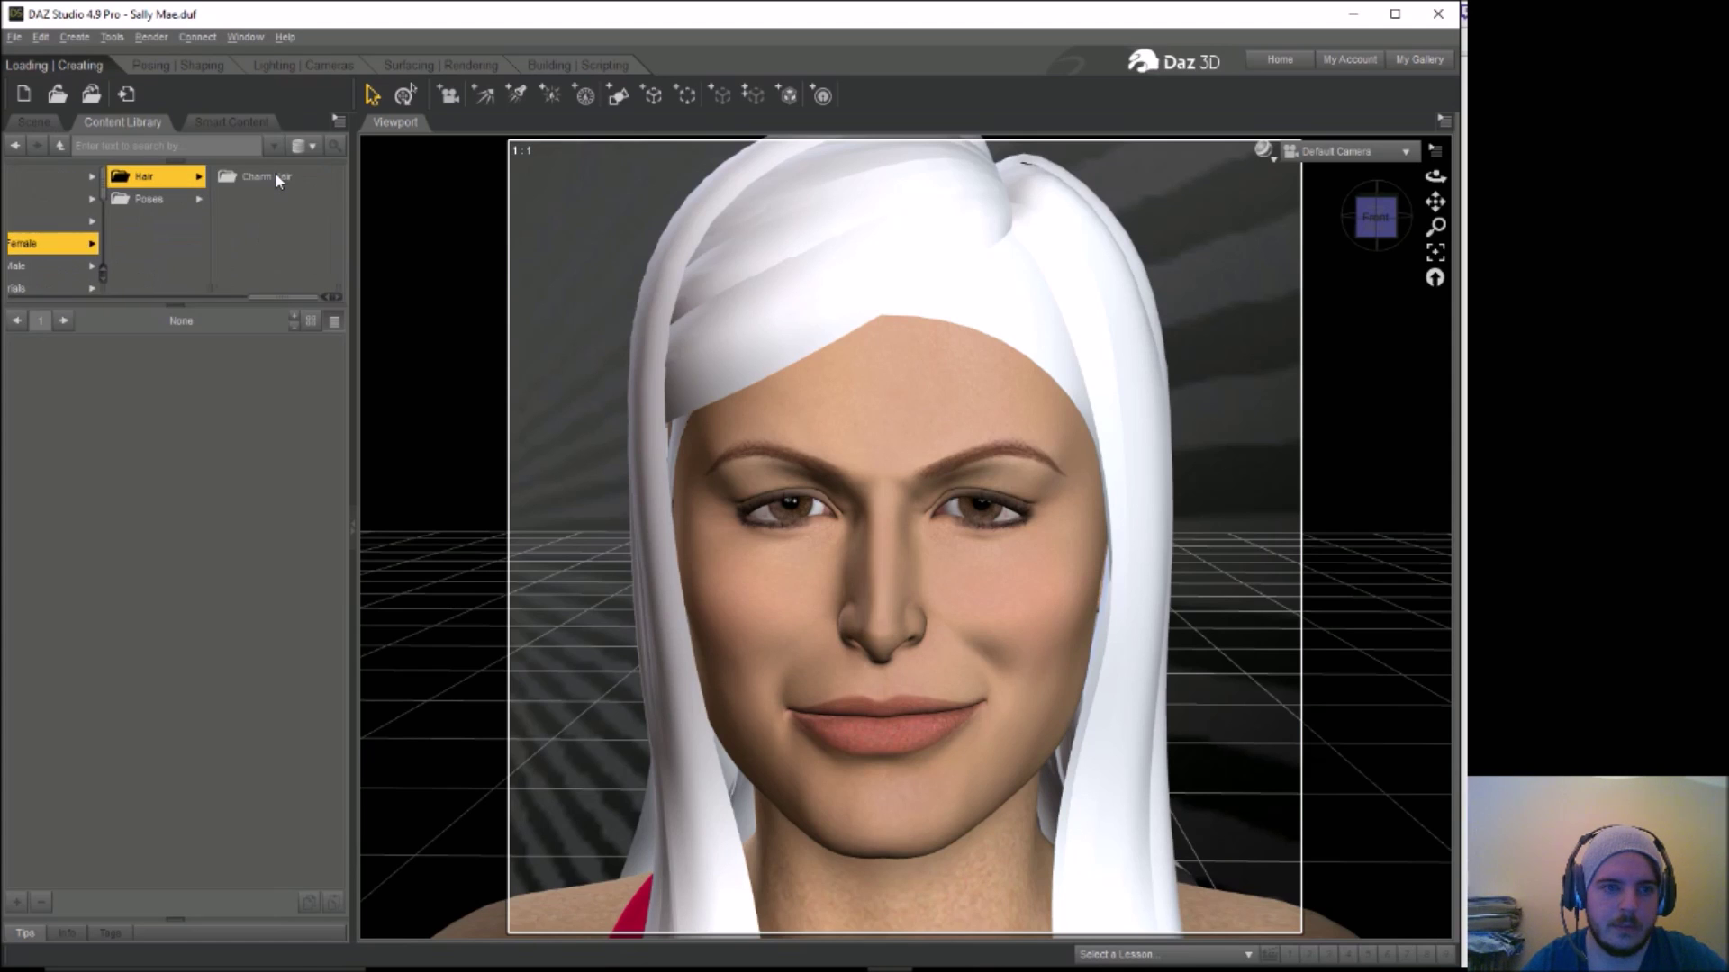
click(278, 179)
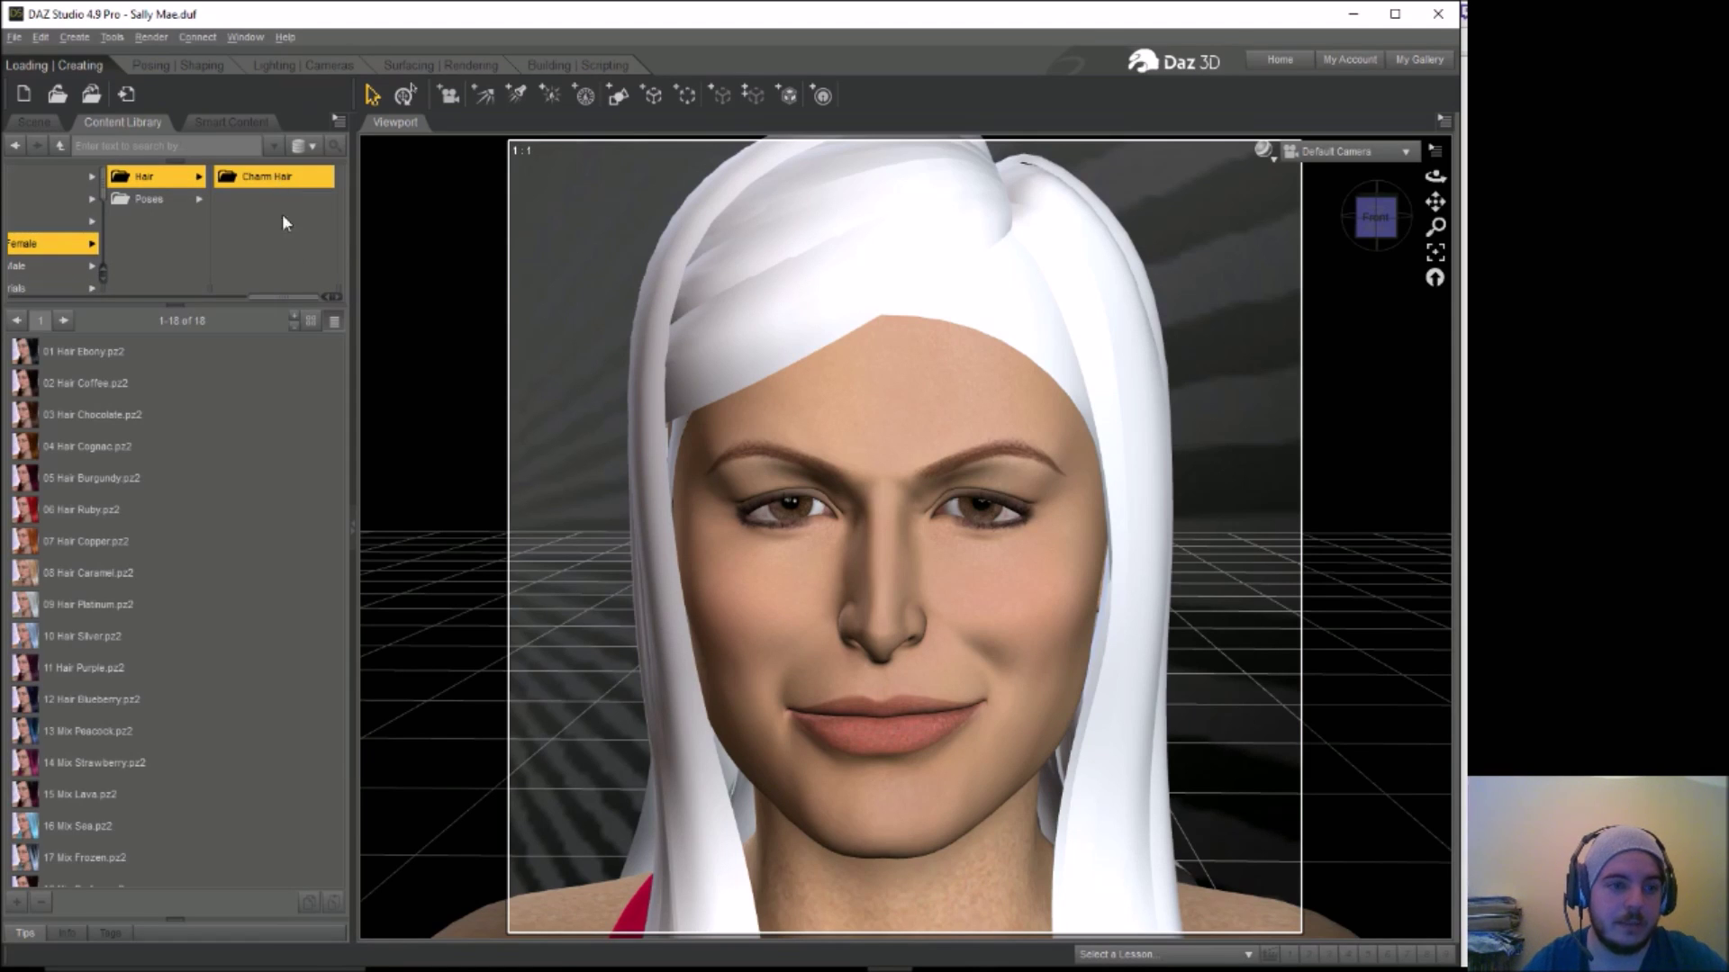
Try the Hair Ebony, Burgundy, Chocolate, Platinum and Blueberry and the Mix Peacock and Mix Frozen color presets on the Charm Hair
click(103, 357)
double_click(103, 358)
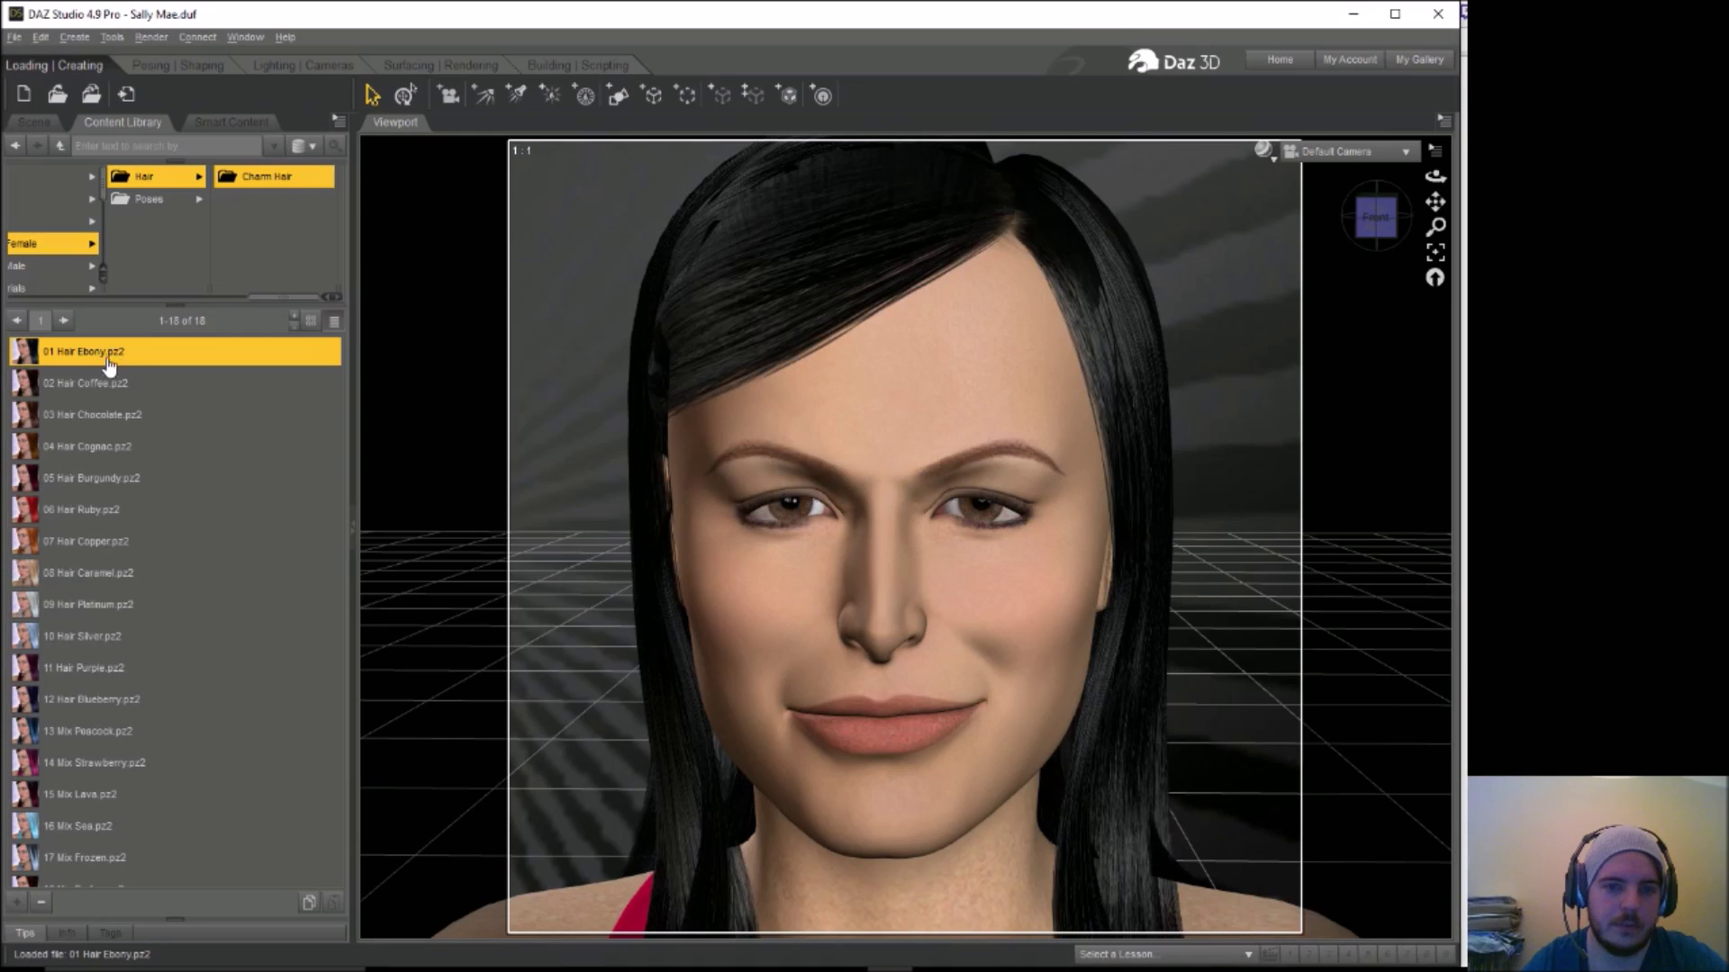
double_click(118, 483)
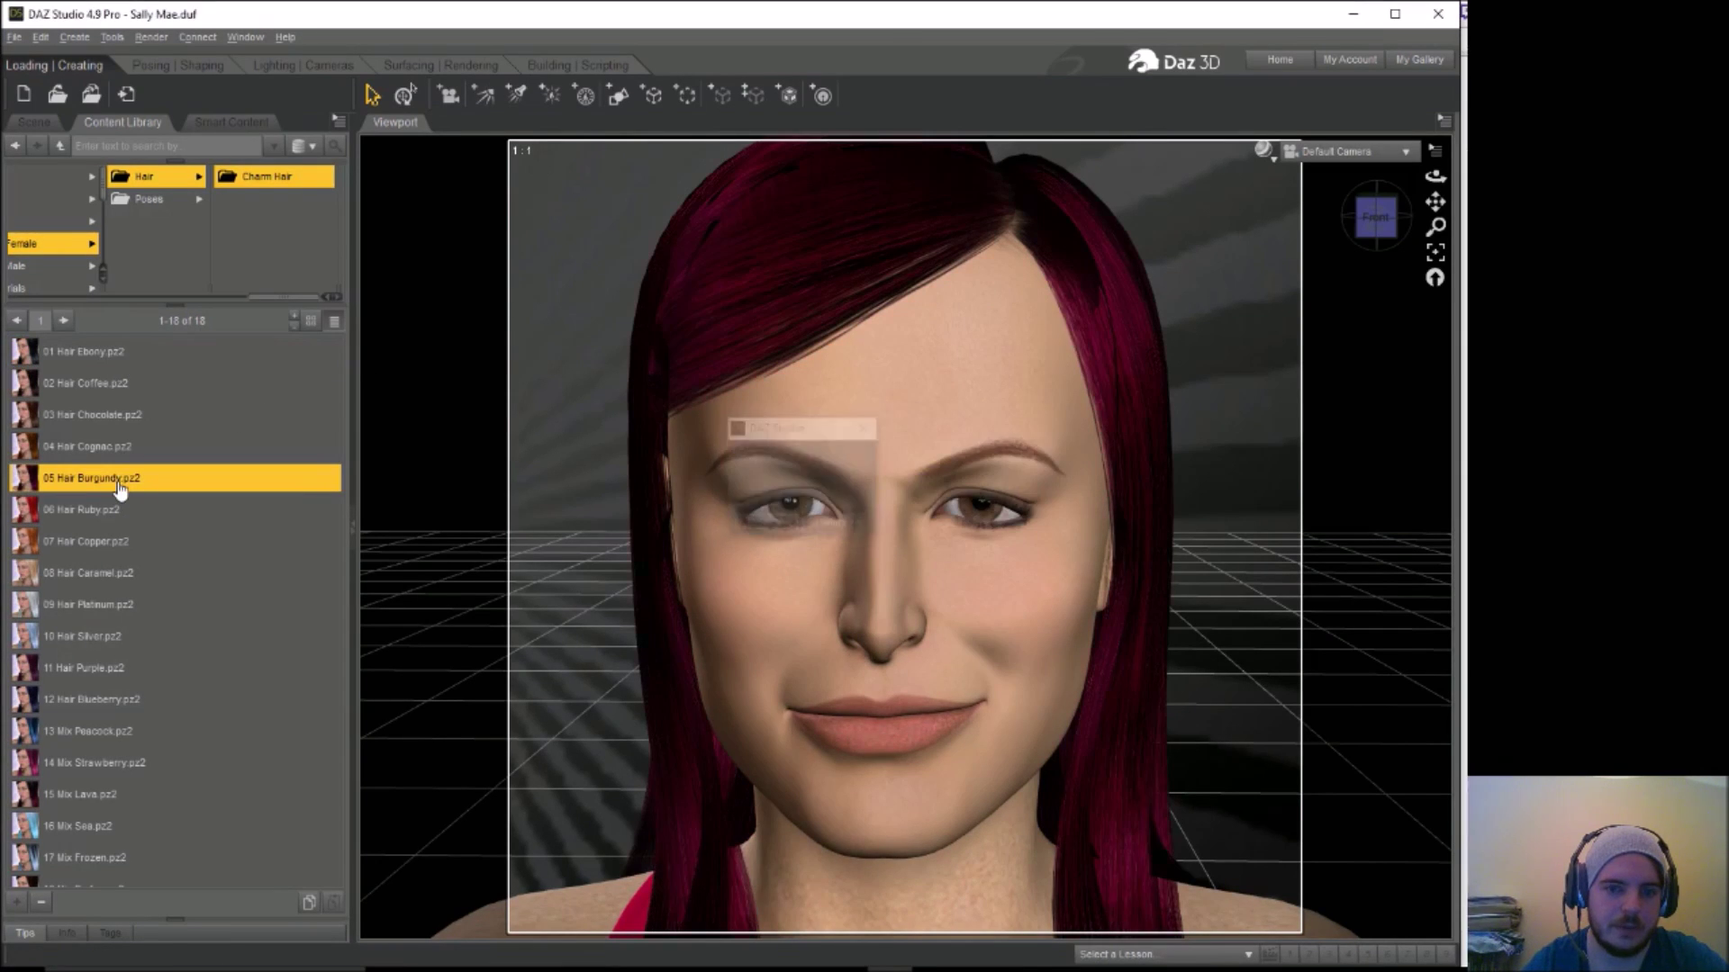
double_click(103, 416)
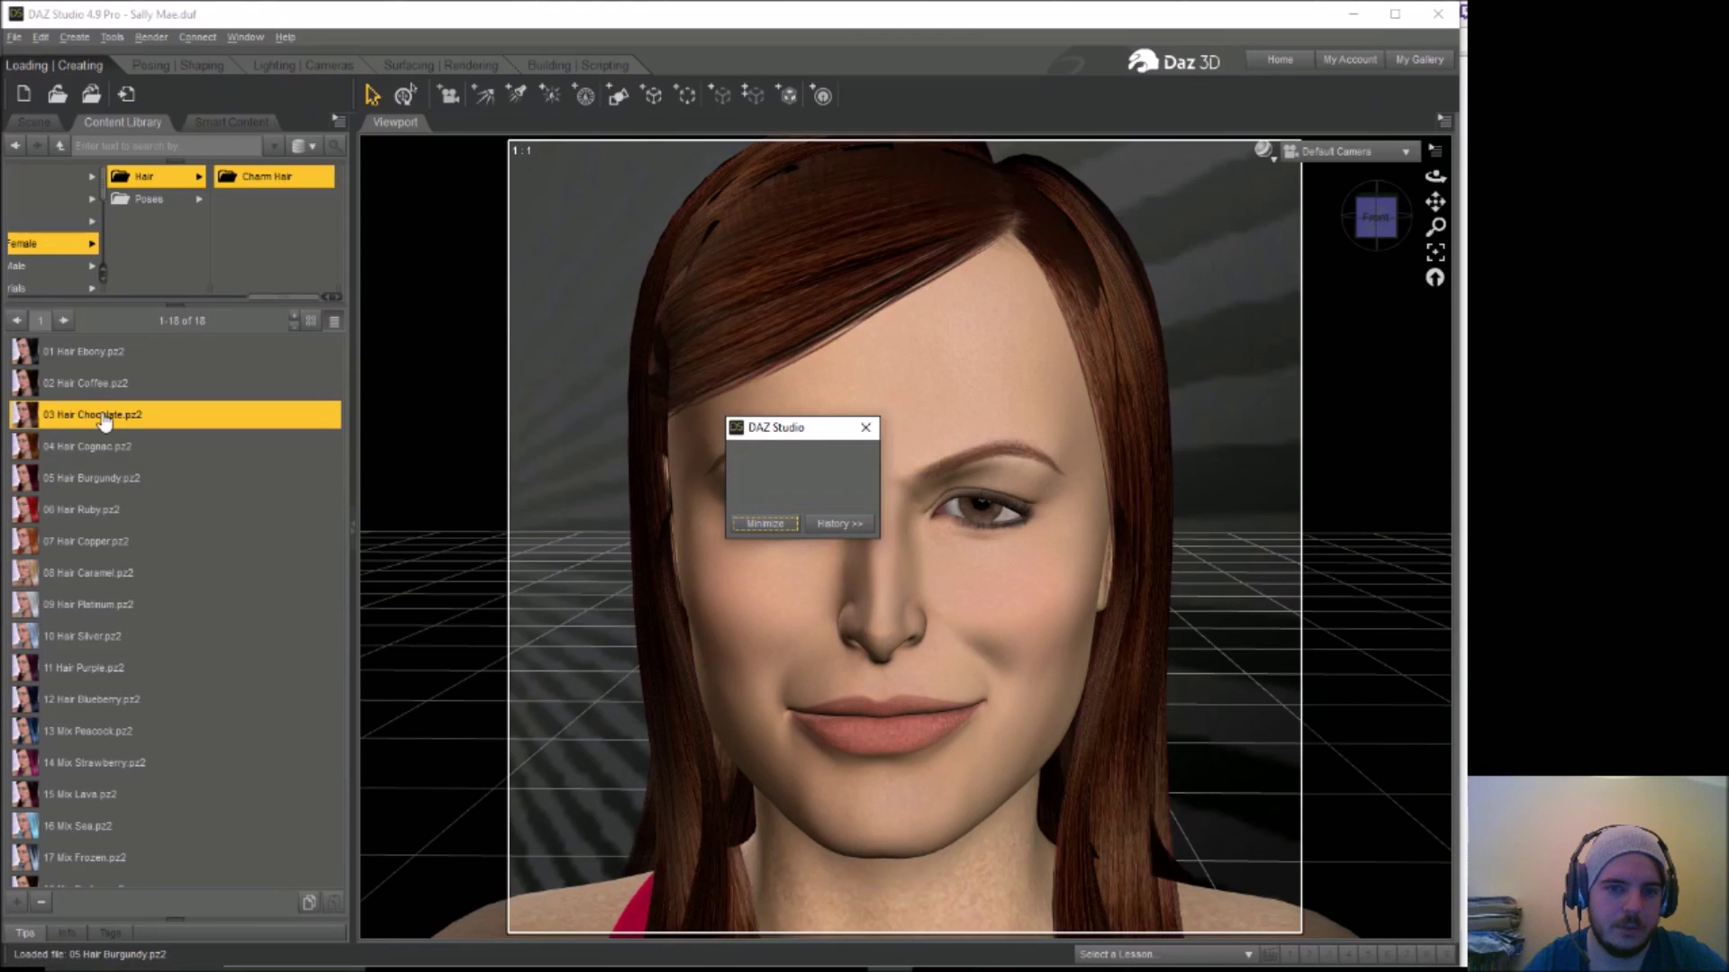
double_click(124, 606)
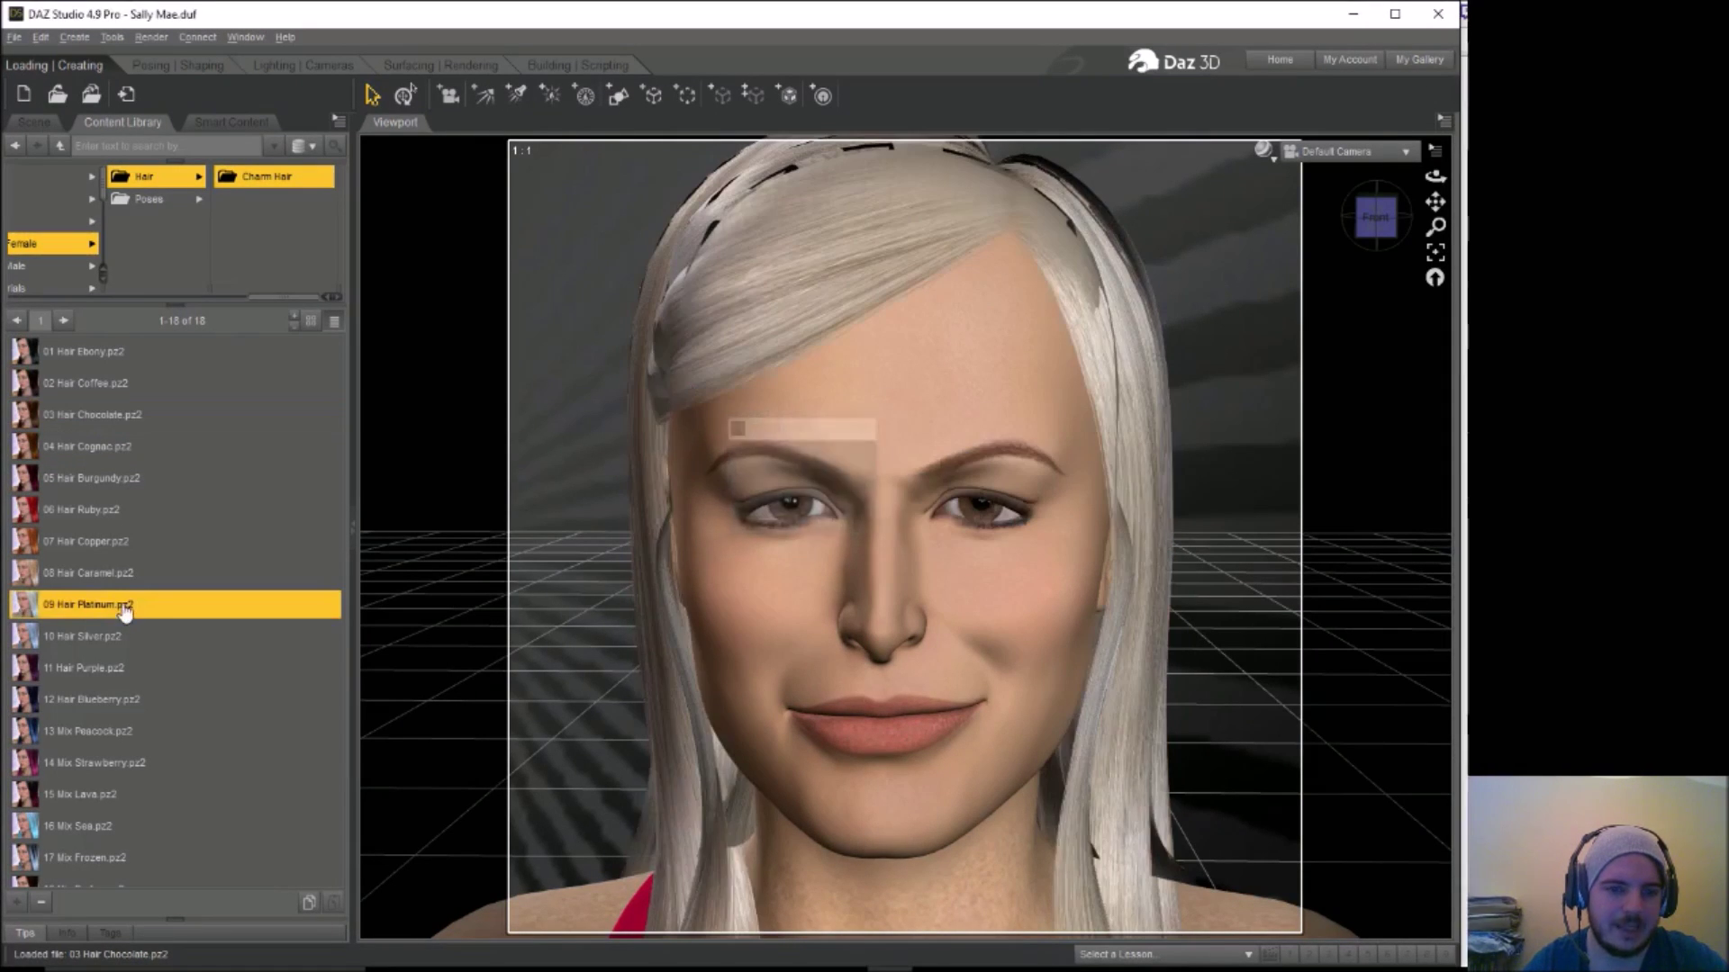
double_click(125, 706)
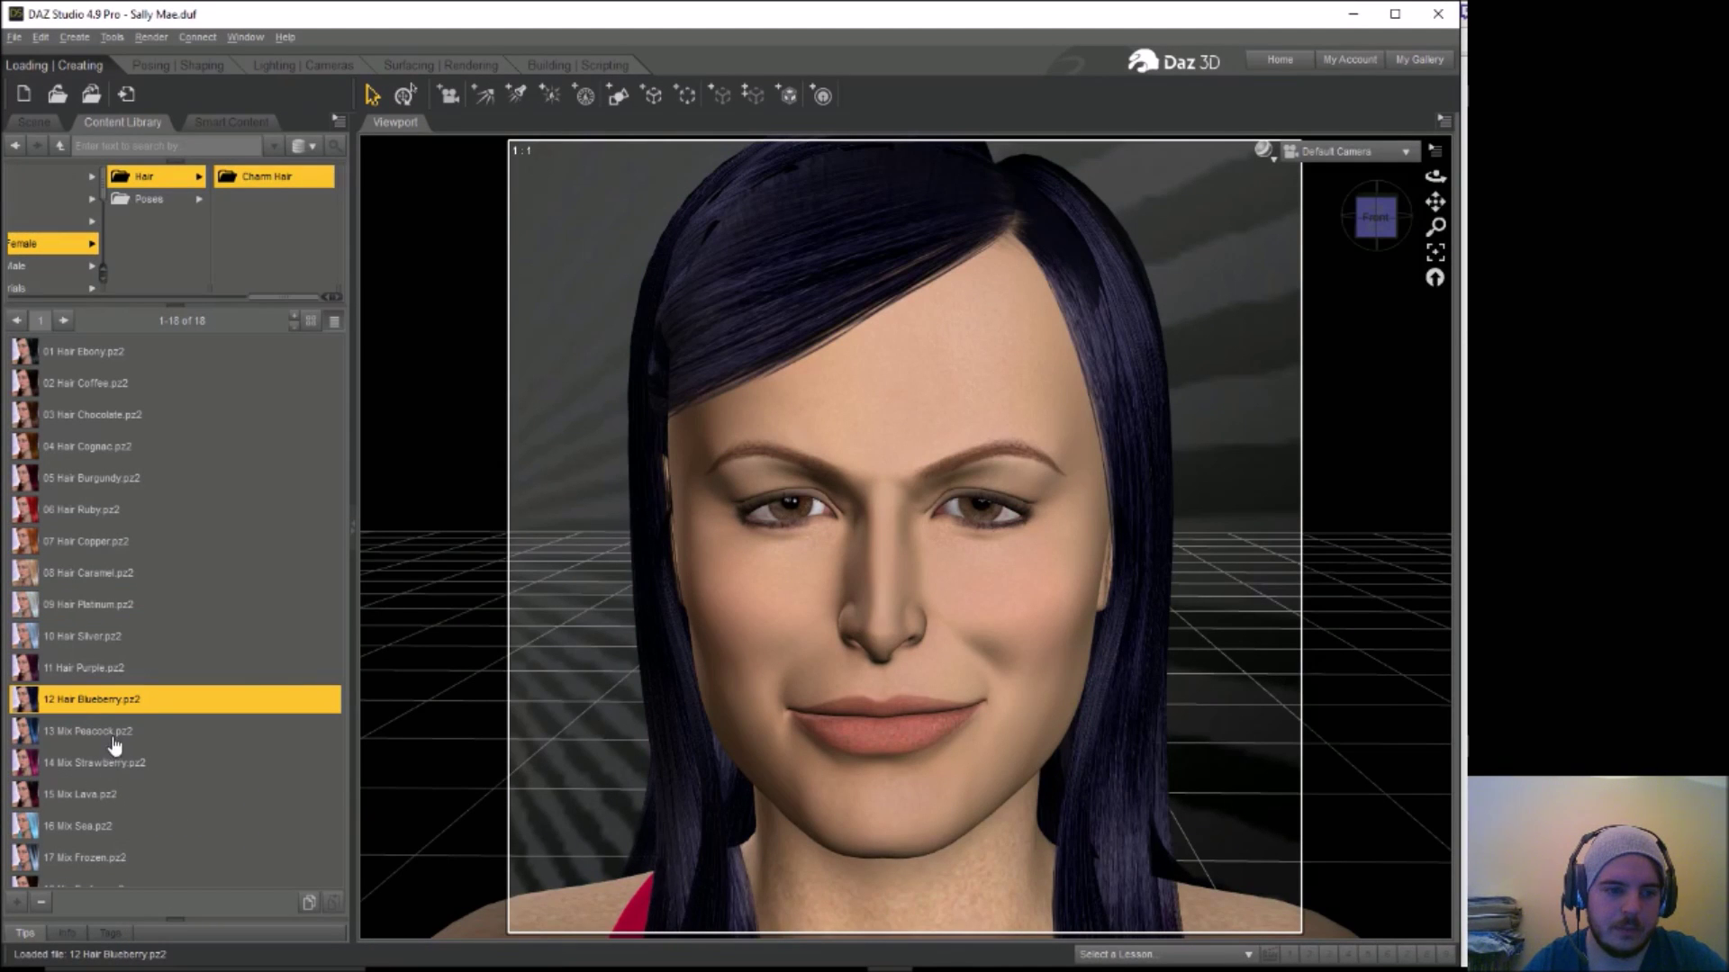
double_click(112, 735)
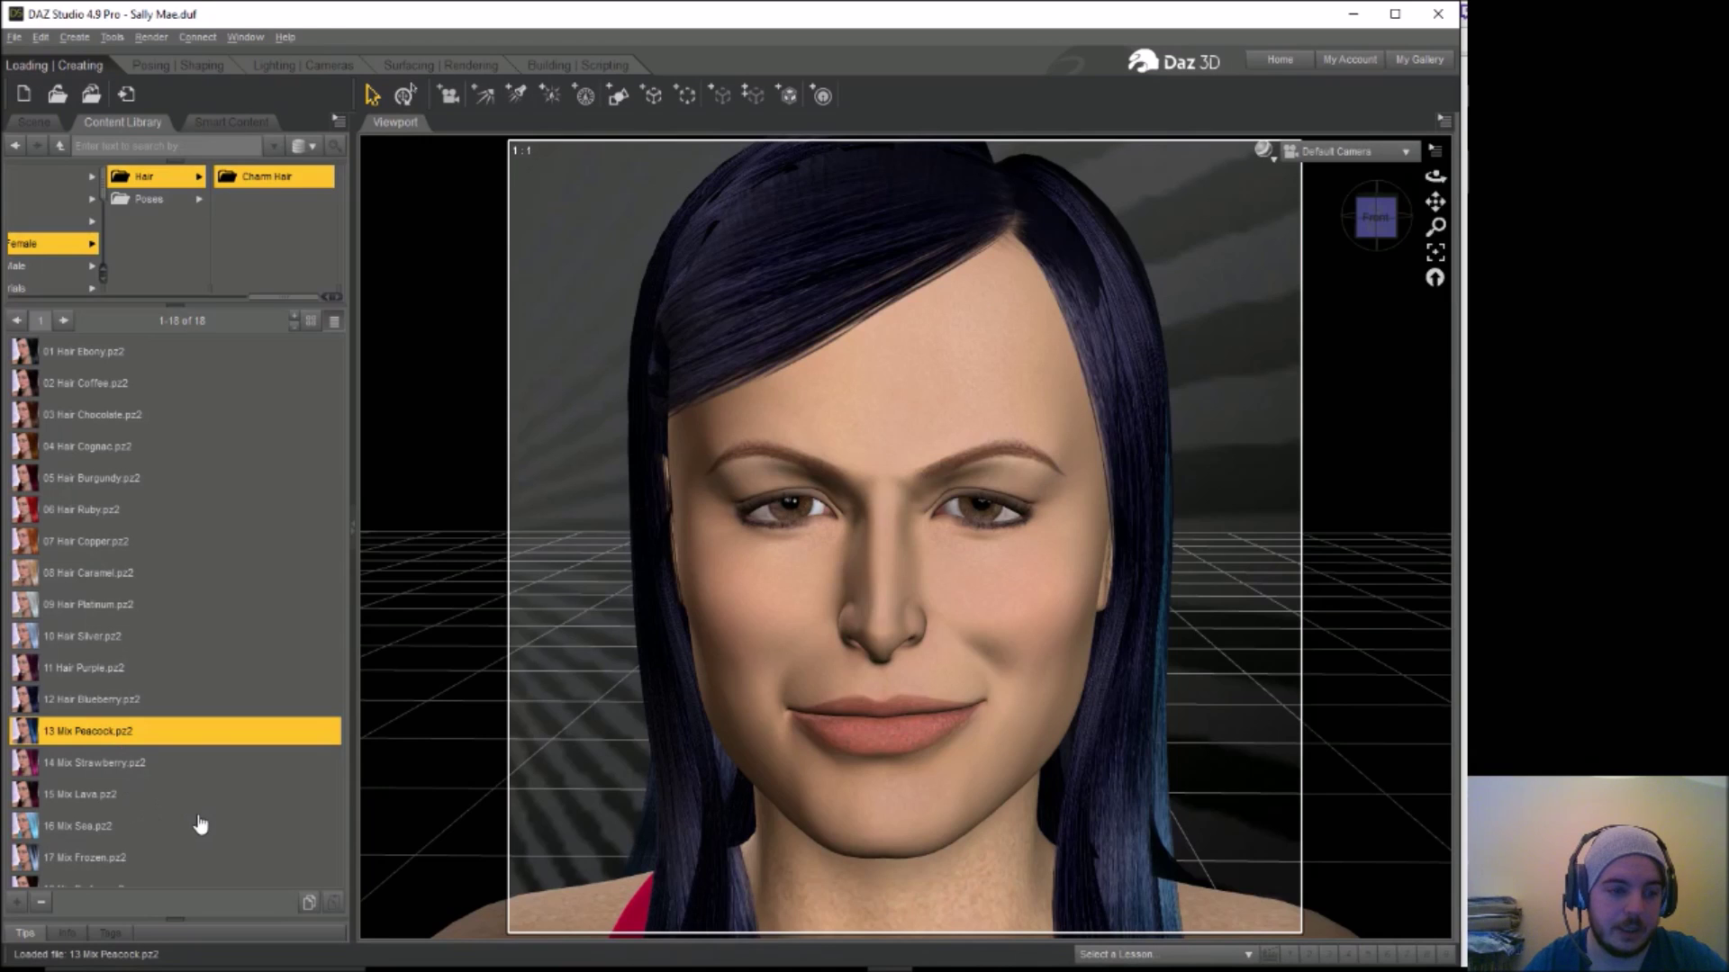
double_click(108, 858)
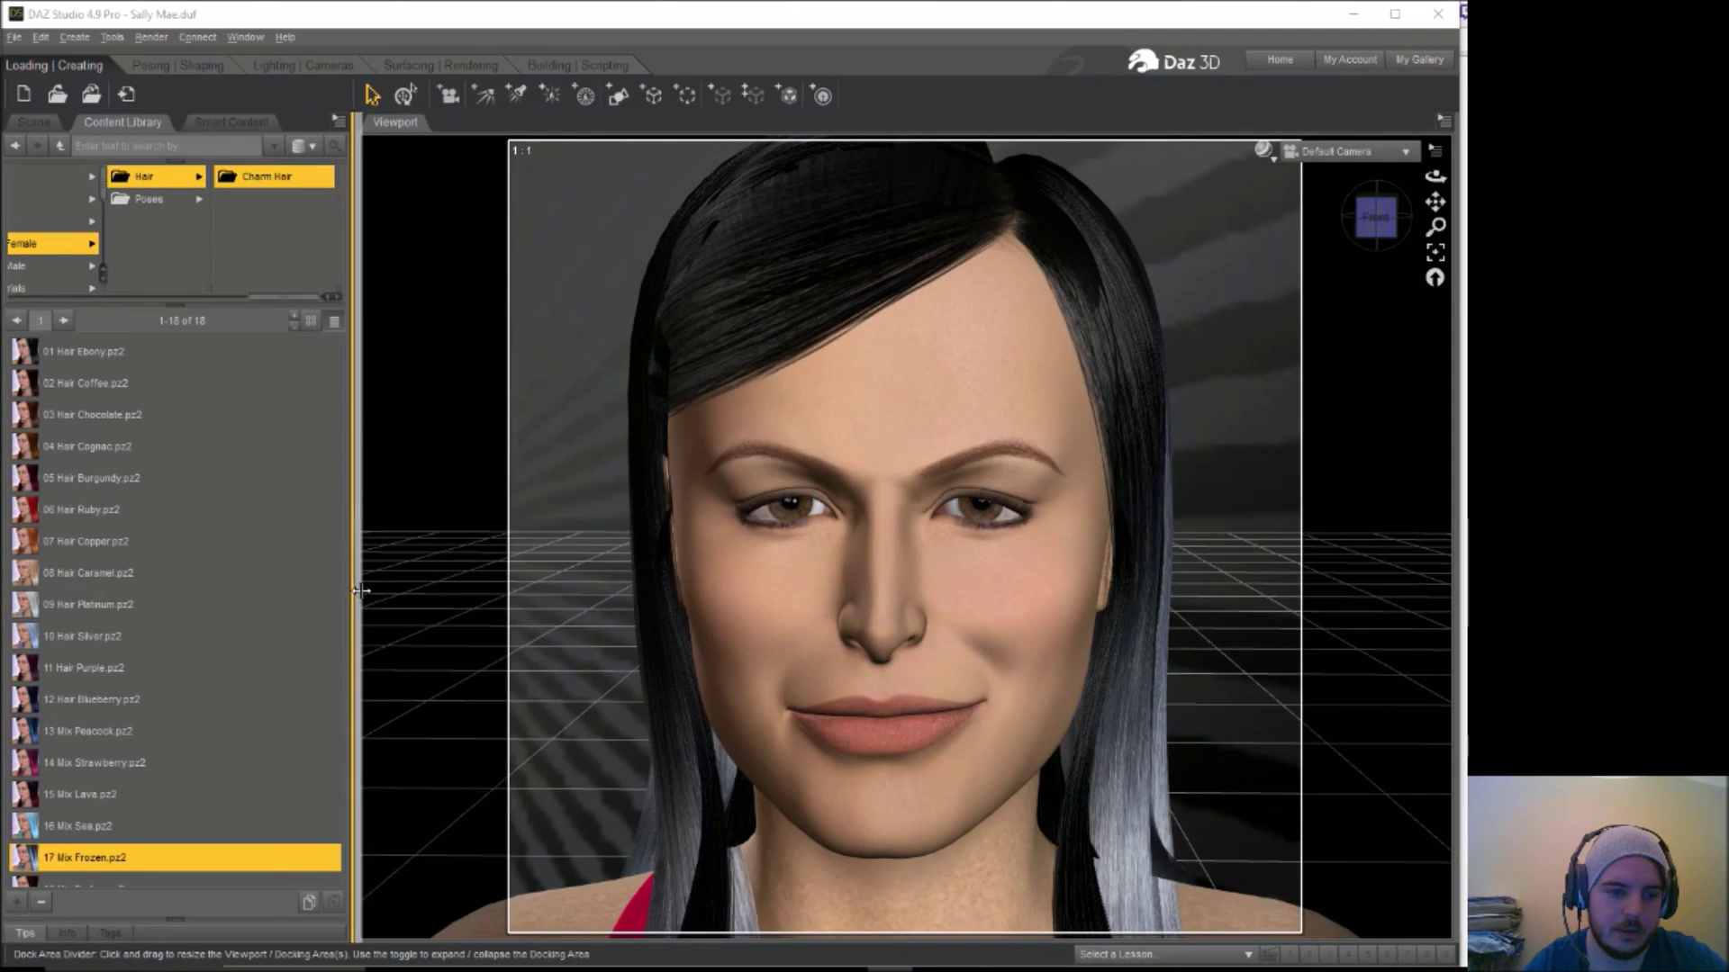
Widen the content library slightly and color the Charm Hair with the 18 Mix Praline.pz2 preset
drag(360, 590, 372, 590)
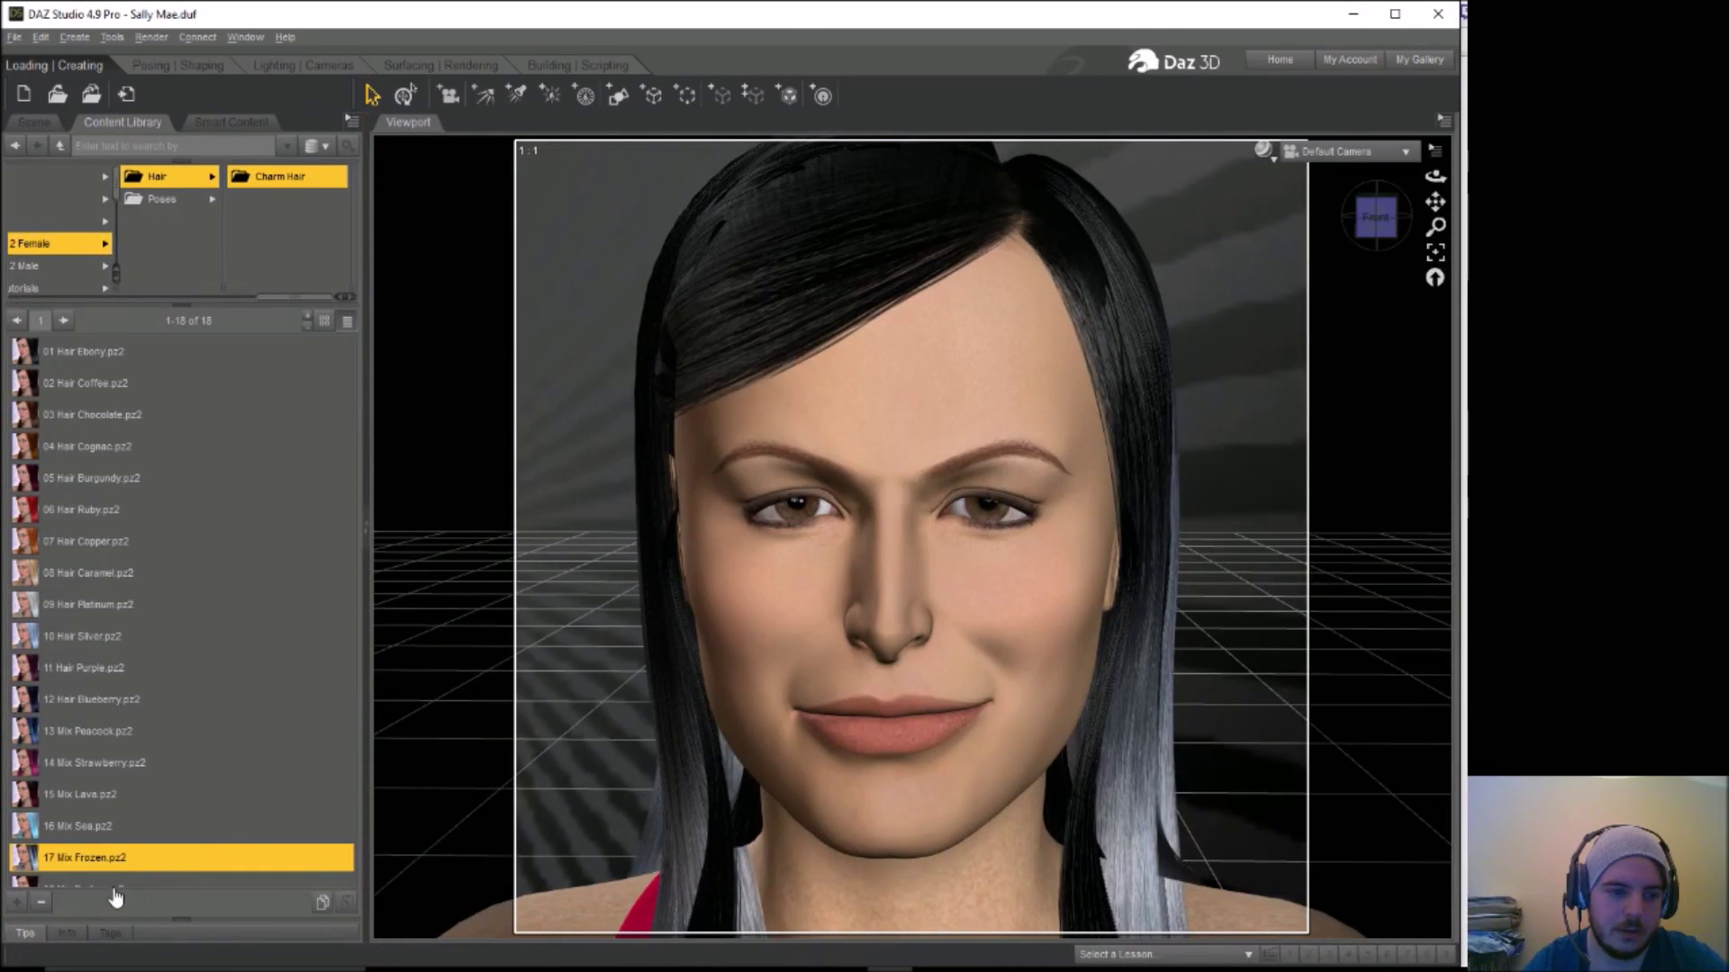
mouse_move(164, 891)
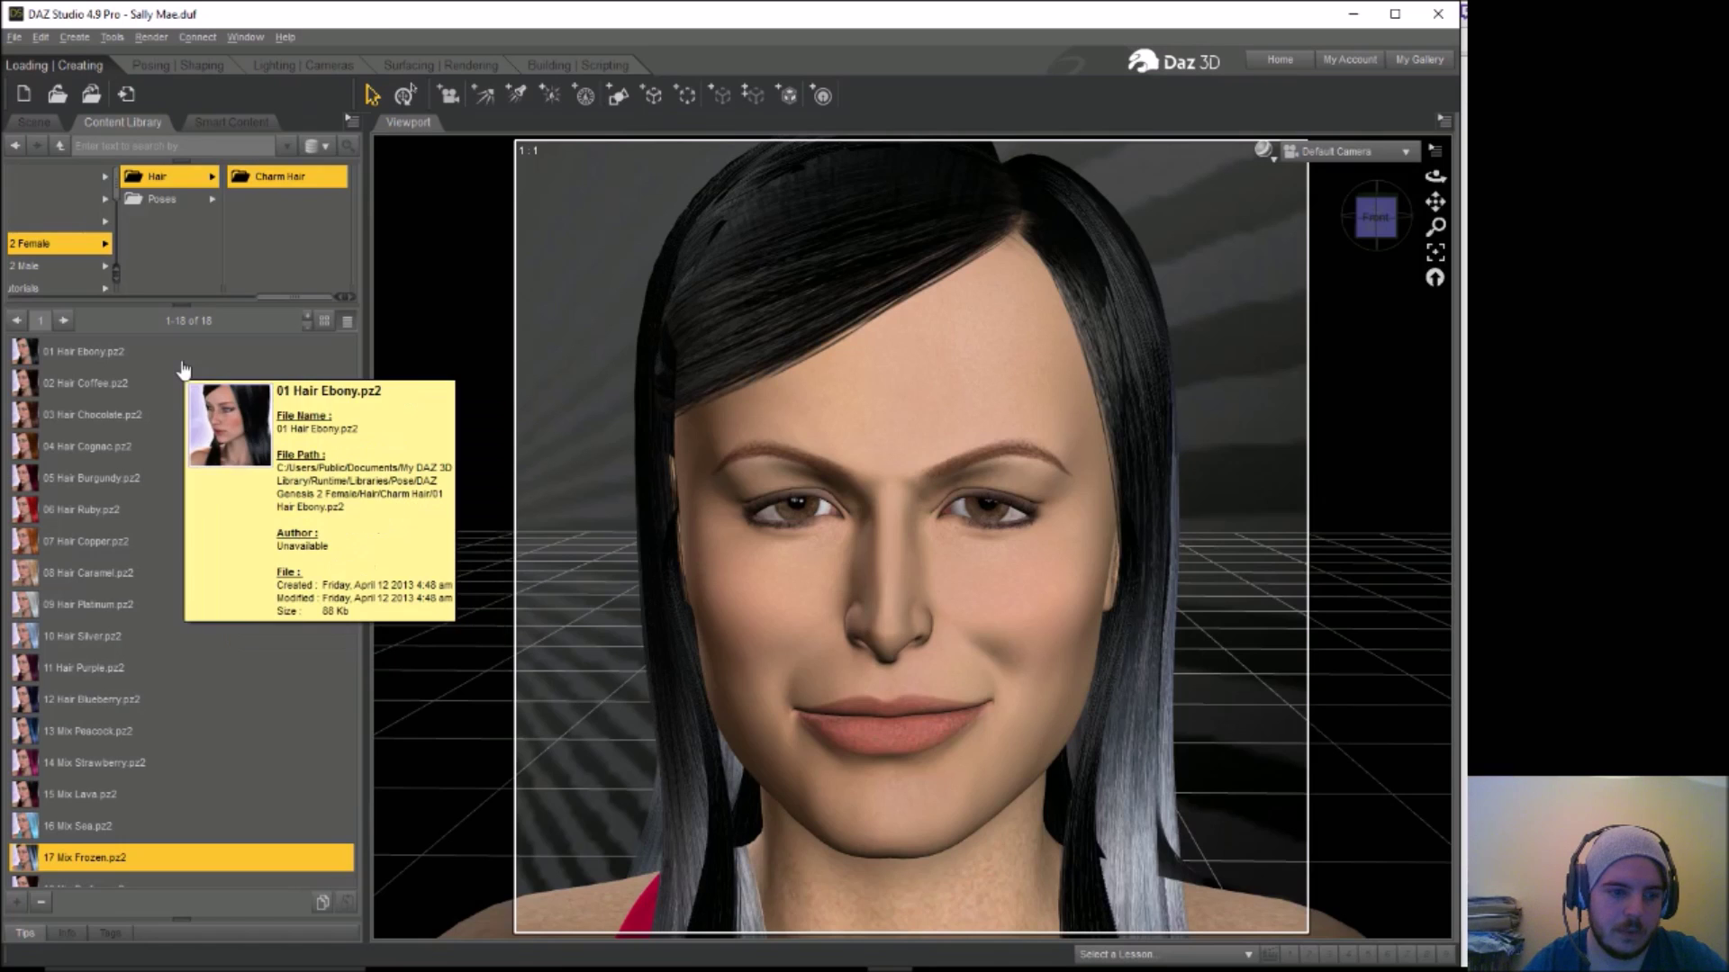
mouse_move(97, 887)
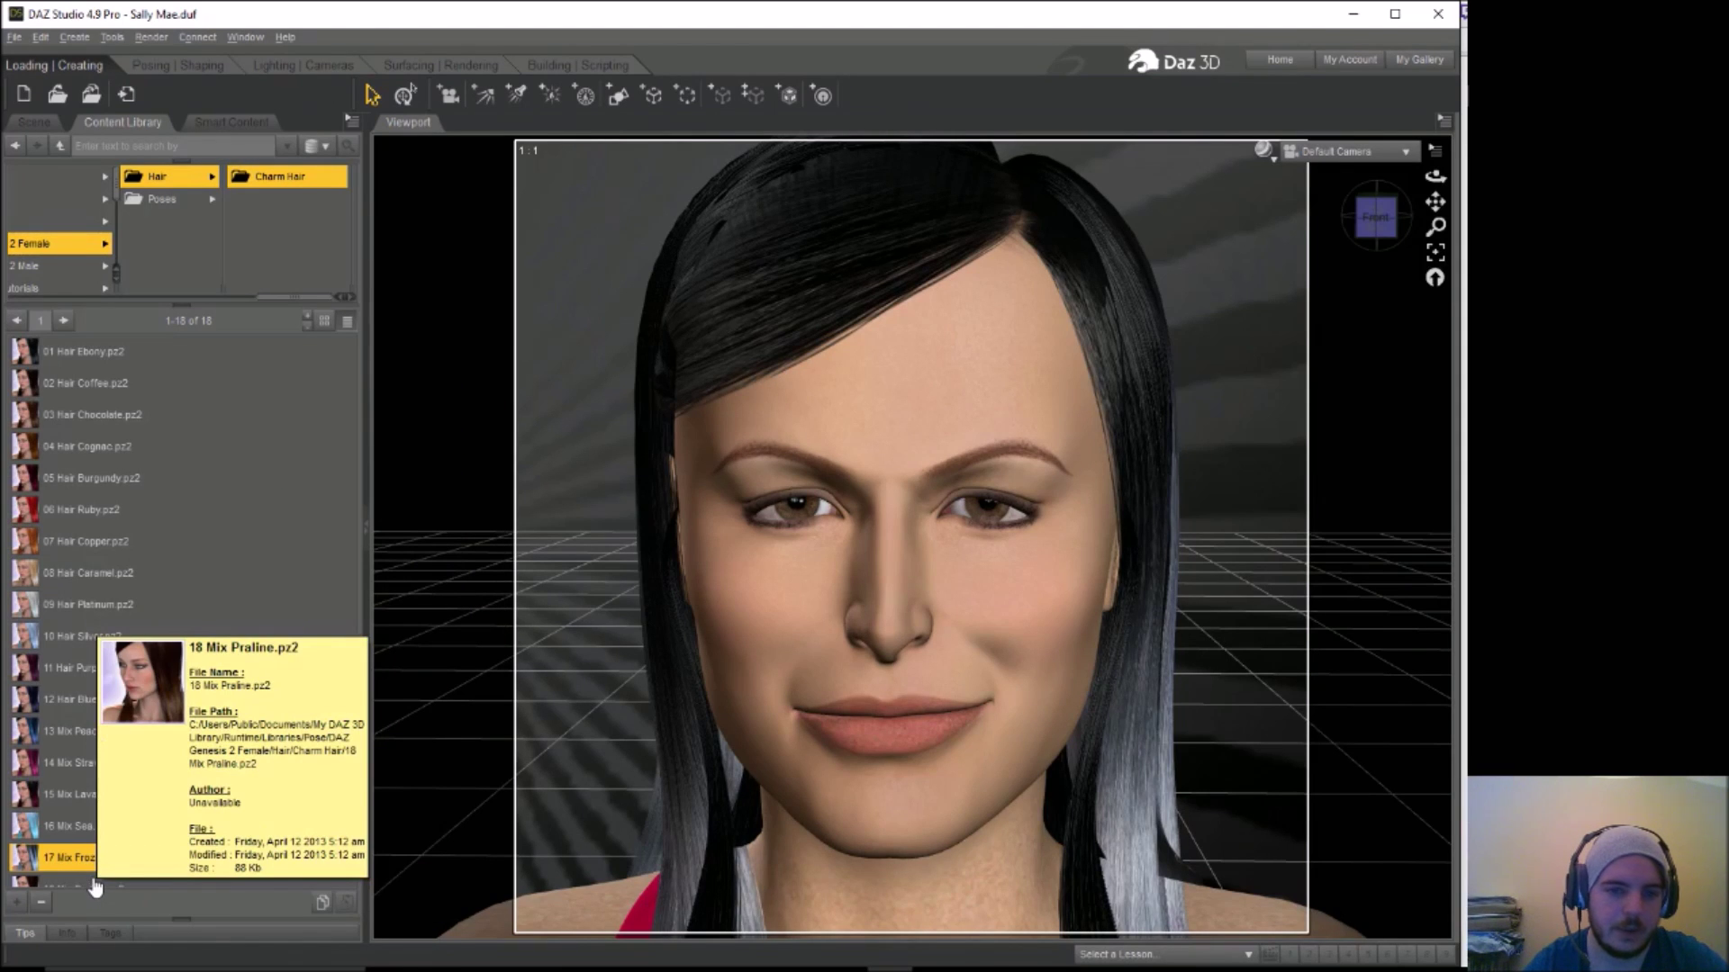
double_click(113, 886)
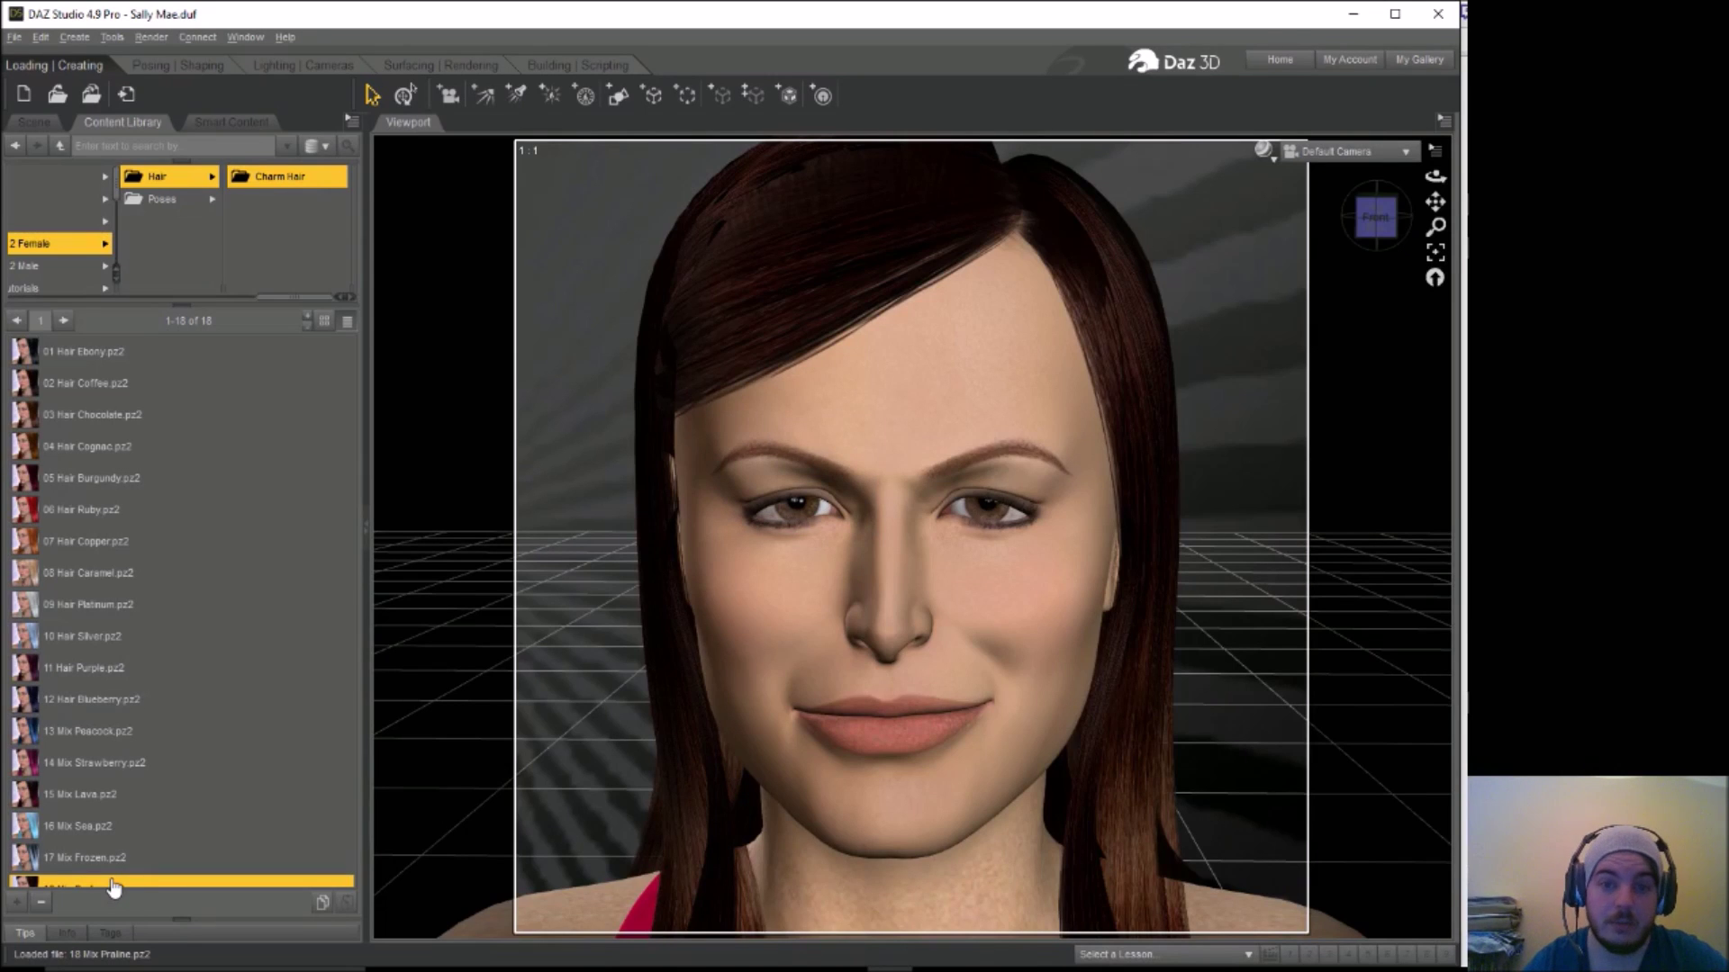
Check the posing and shaping controls offered for the whole Charm Hair figure
mouse_move(303, 544)
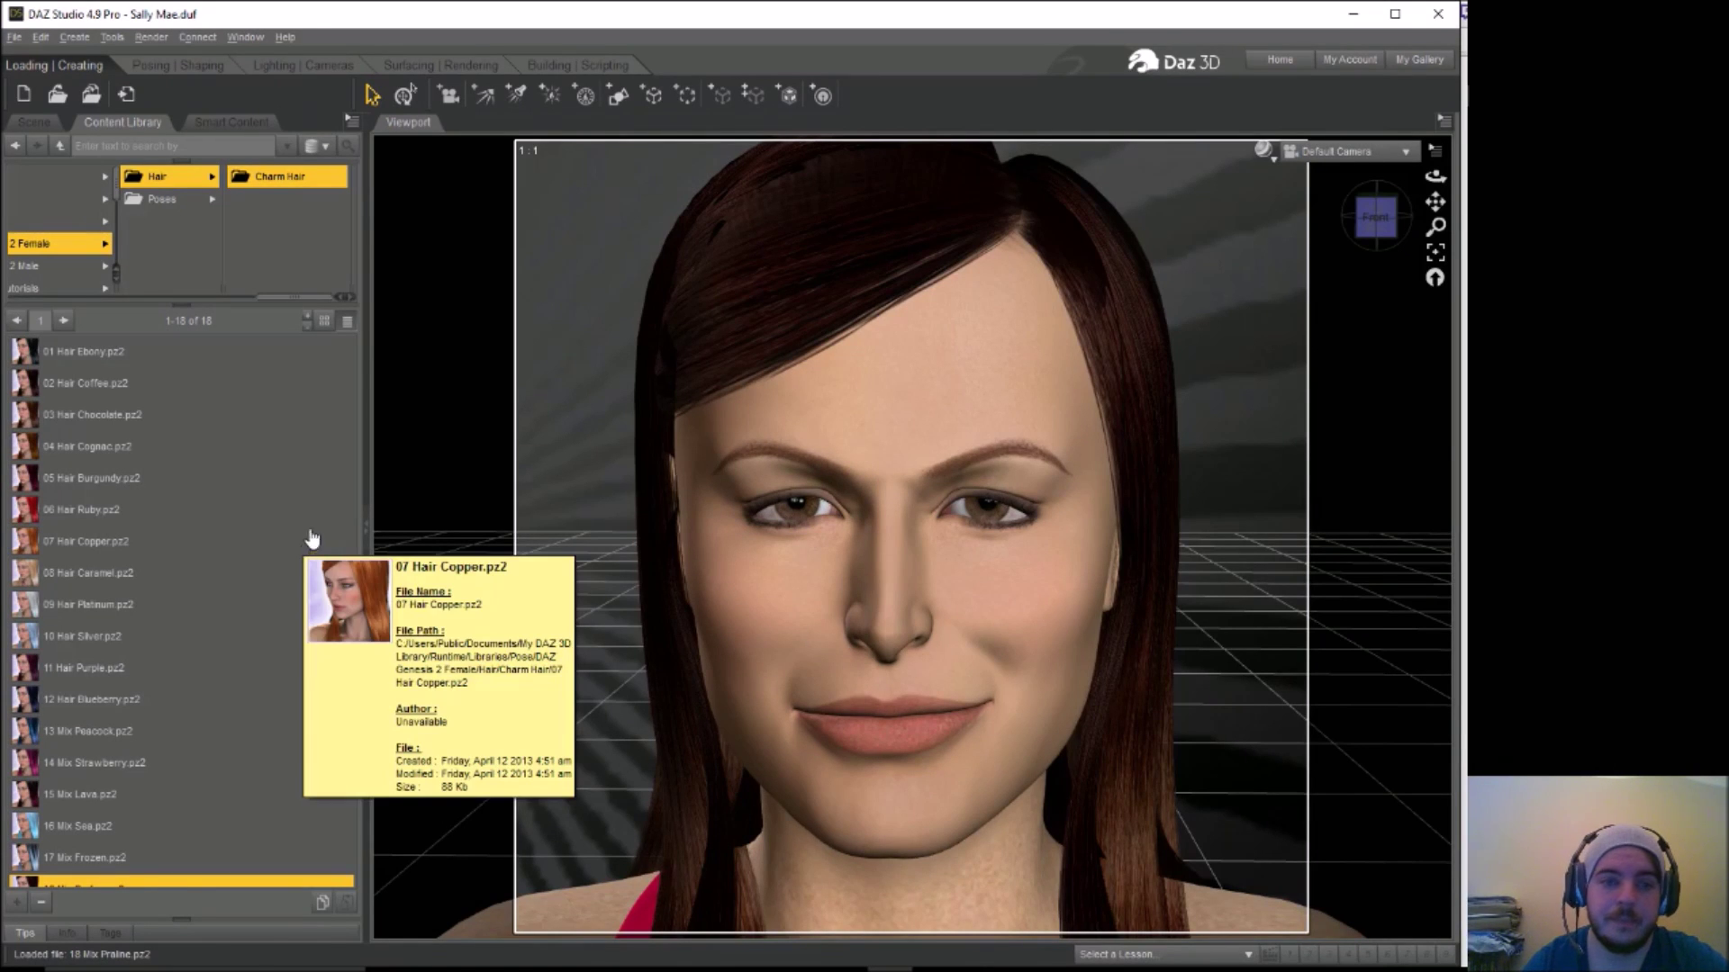
click(203, 66)
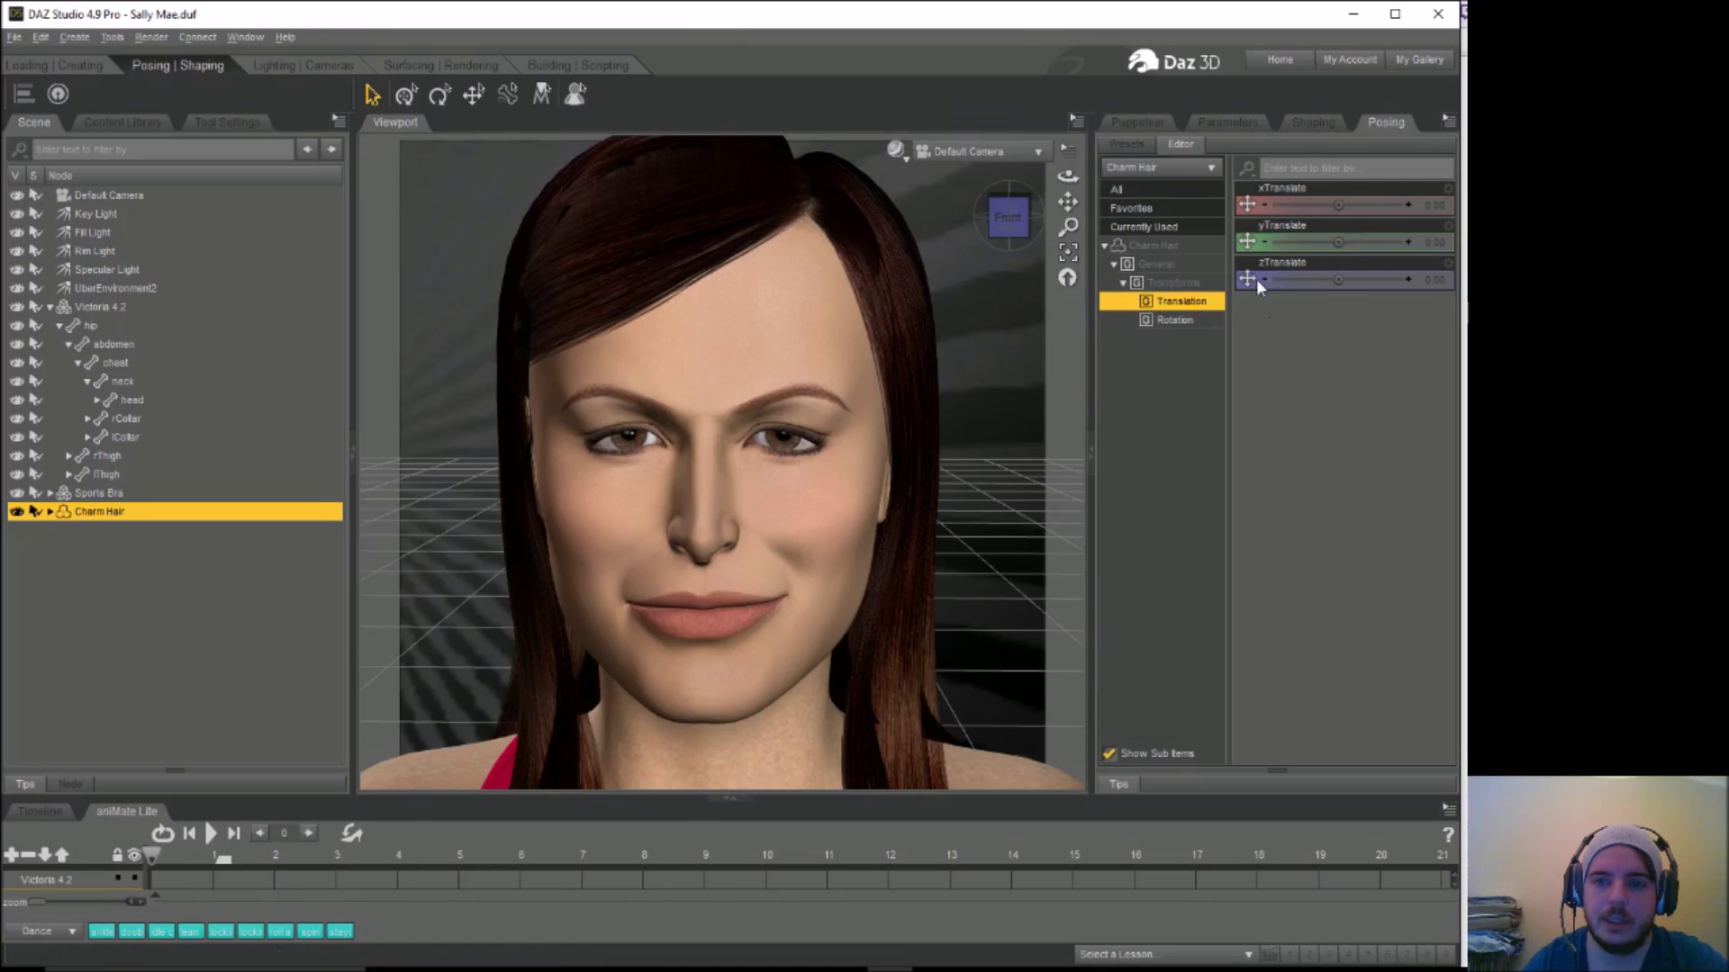
click(1325, 125)
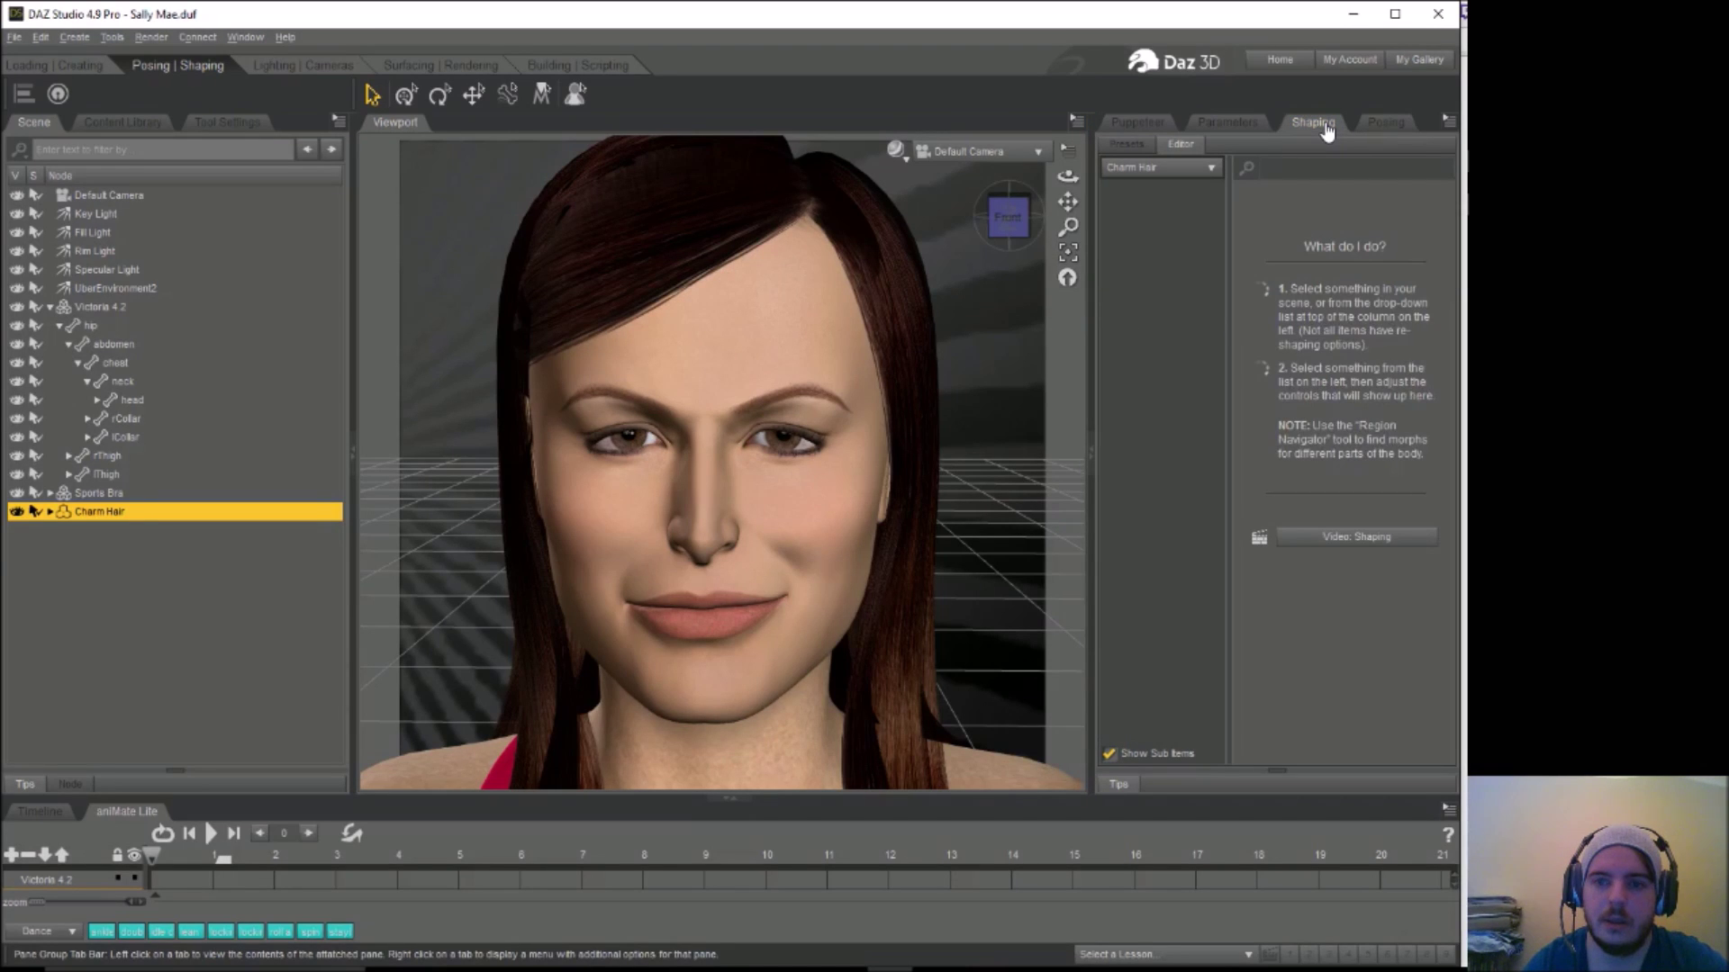
Expand the Charm Hair hierarchy to its Head bone and examine that bone's shaping and posing controls against those of the whole hair
click(49, 513)
click(60, 531)
click(68, 549)
click(79, 568)
click(87, 586)
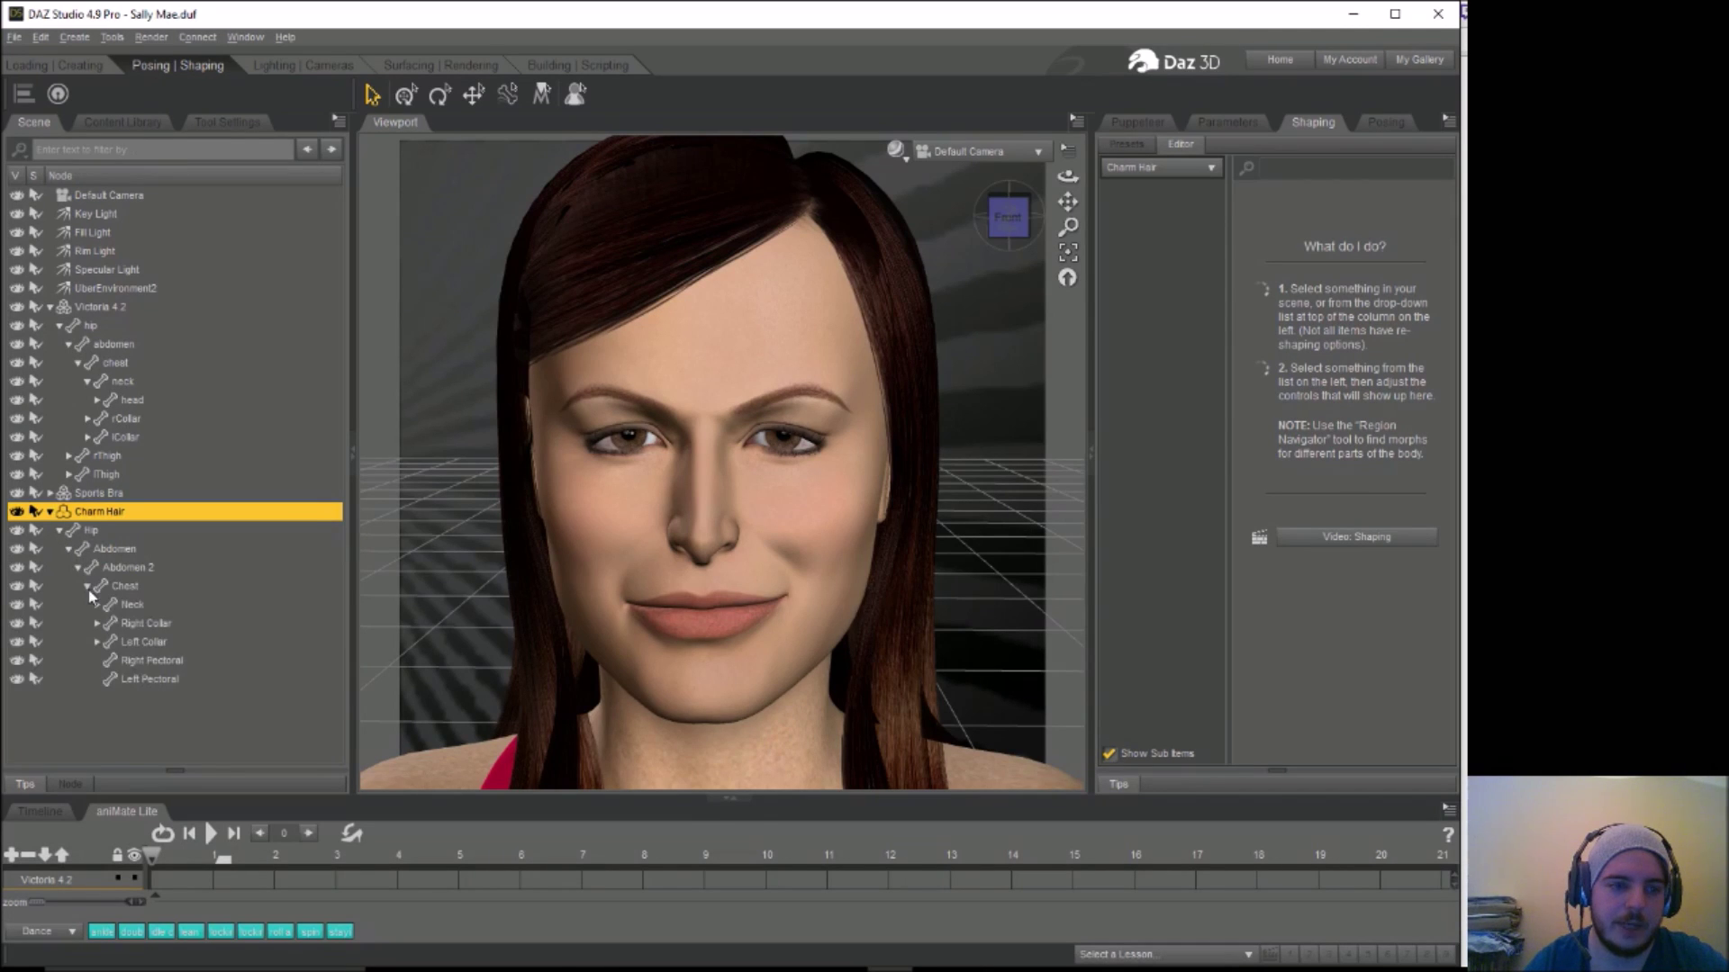
click(97, 605)
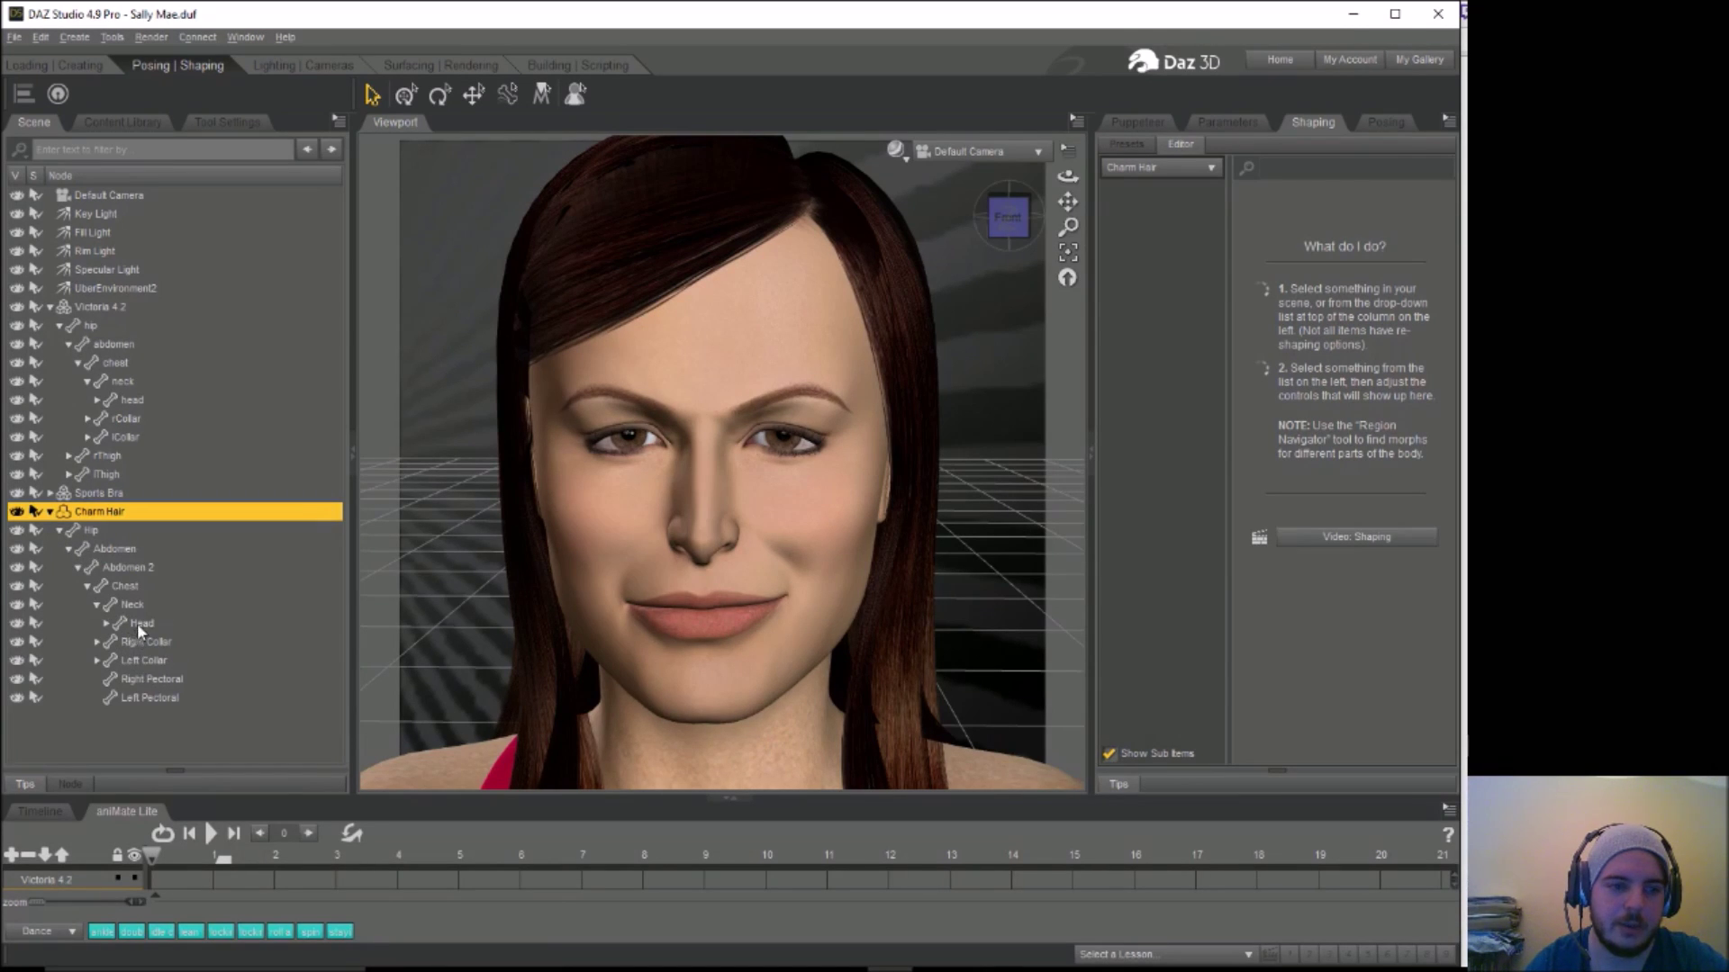
click(137, 623)
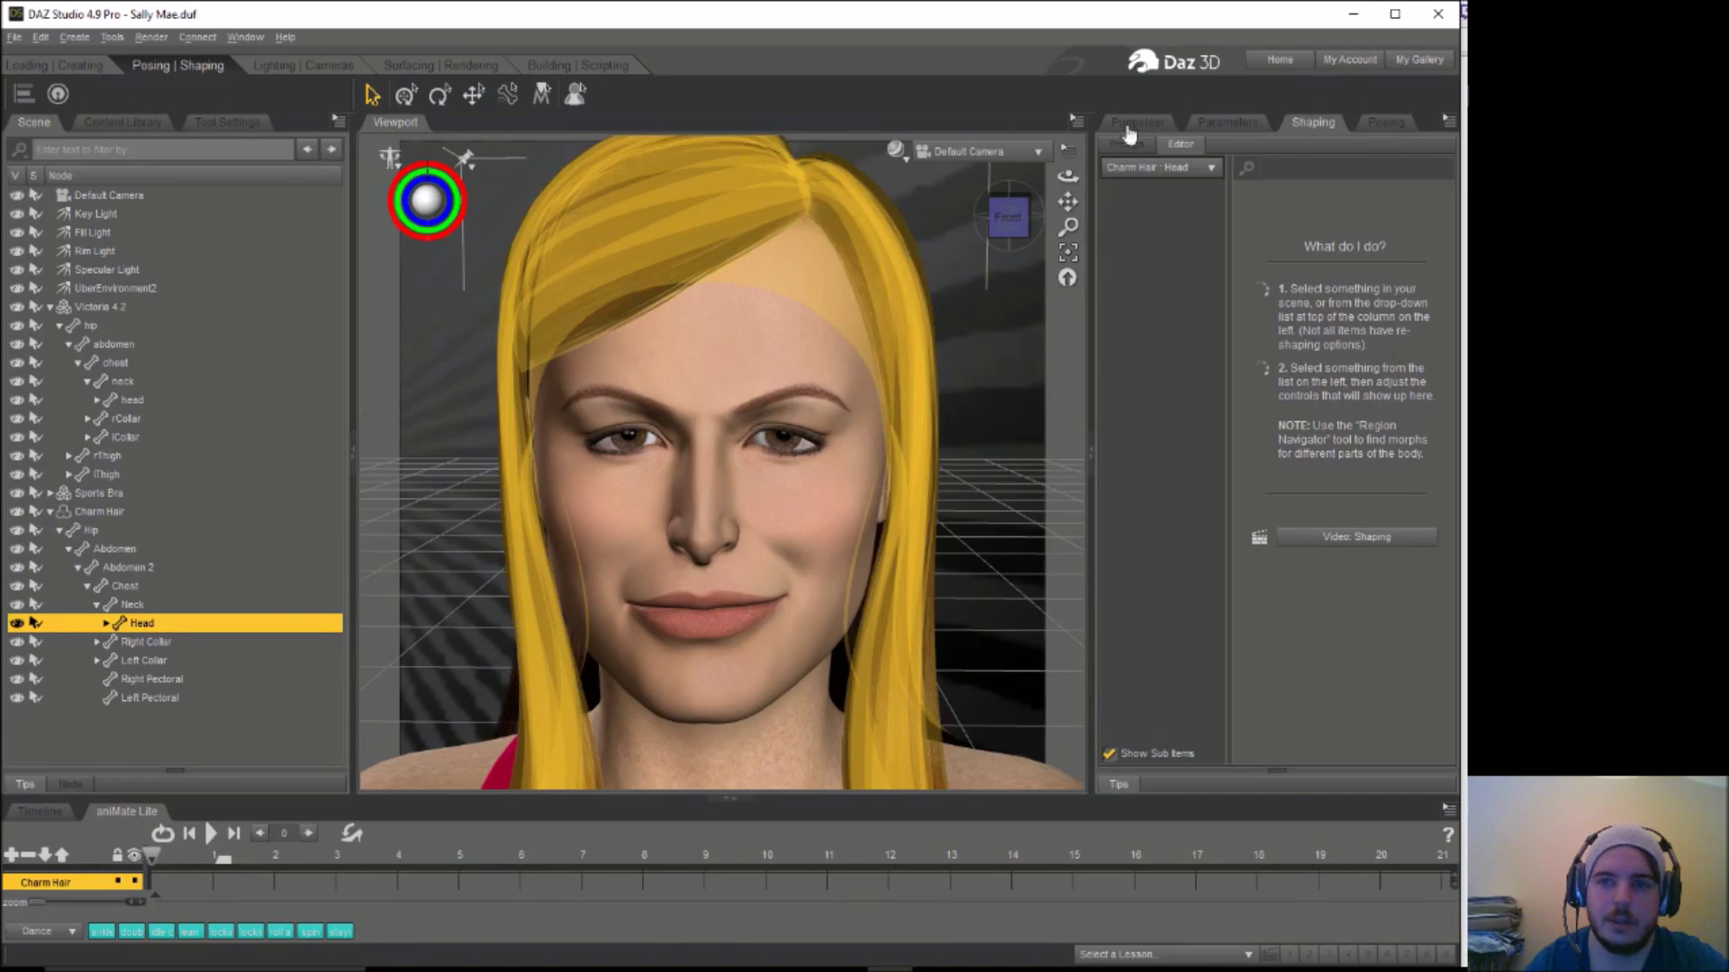
click(1386, 122)
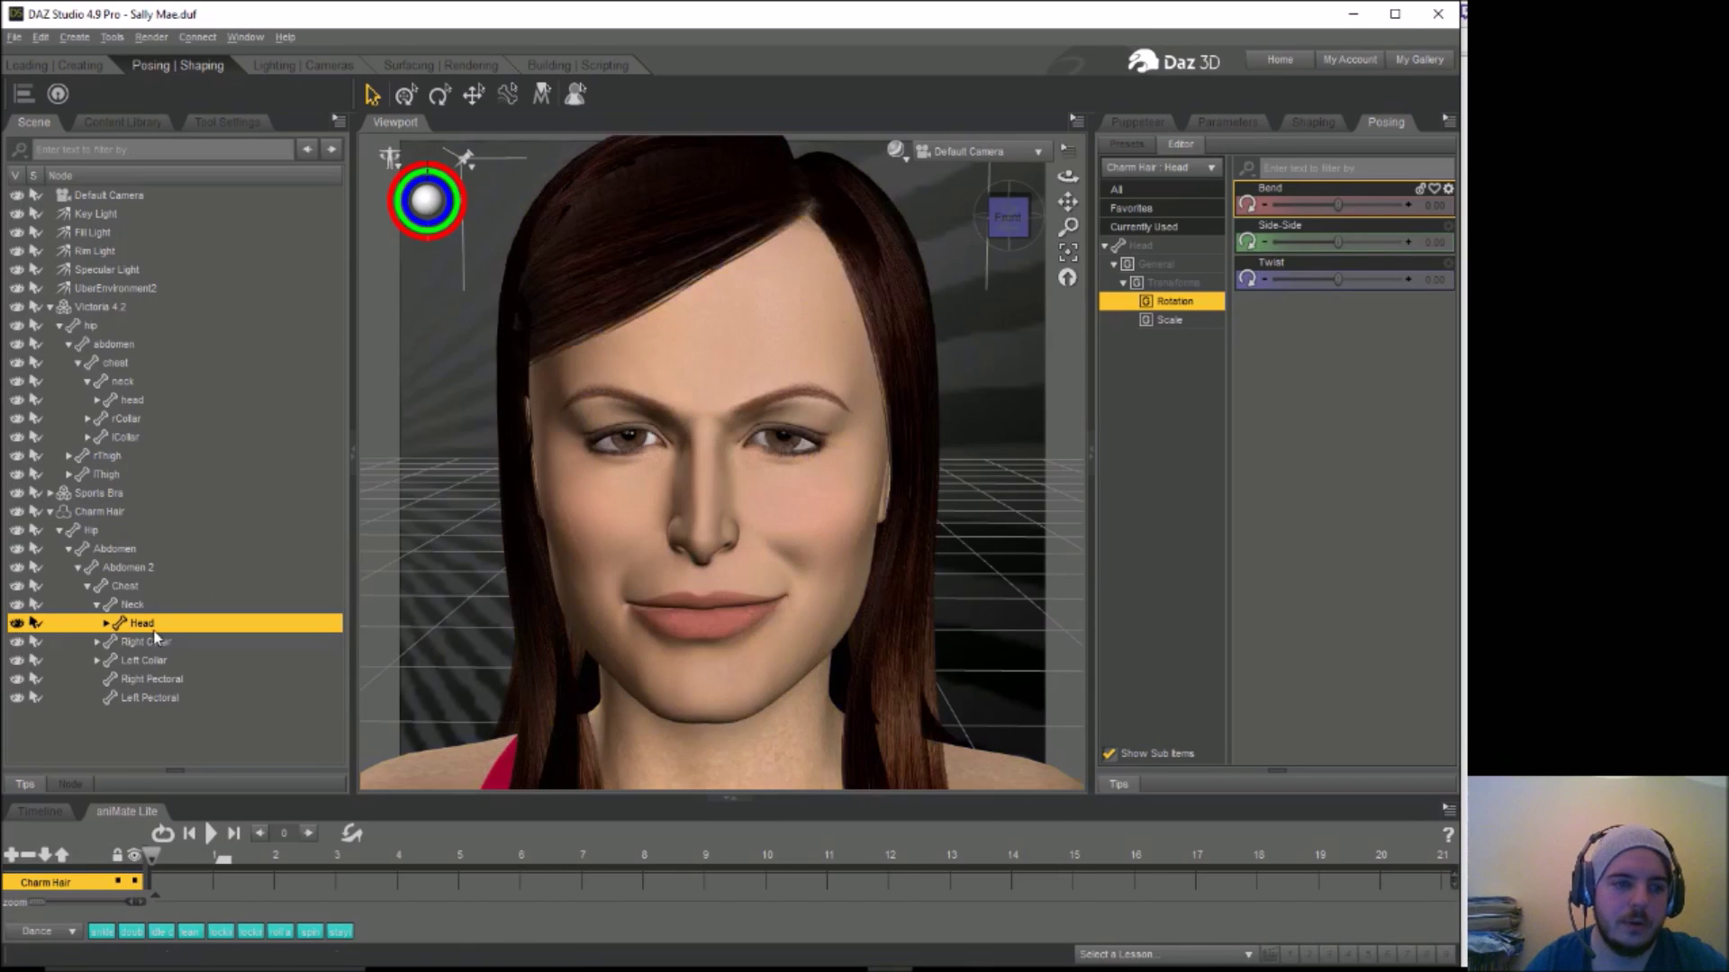
click(100, 511)
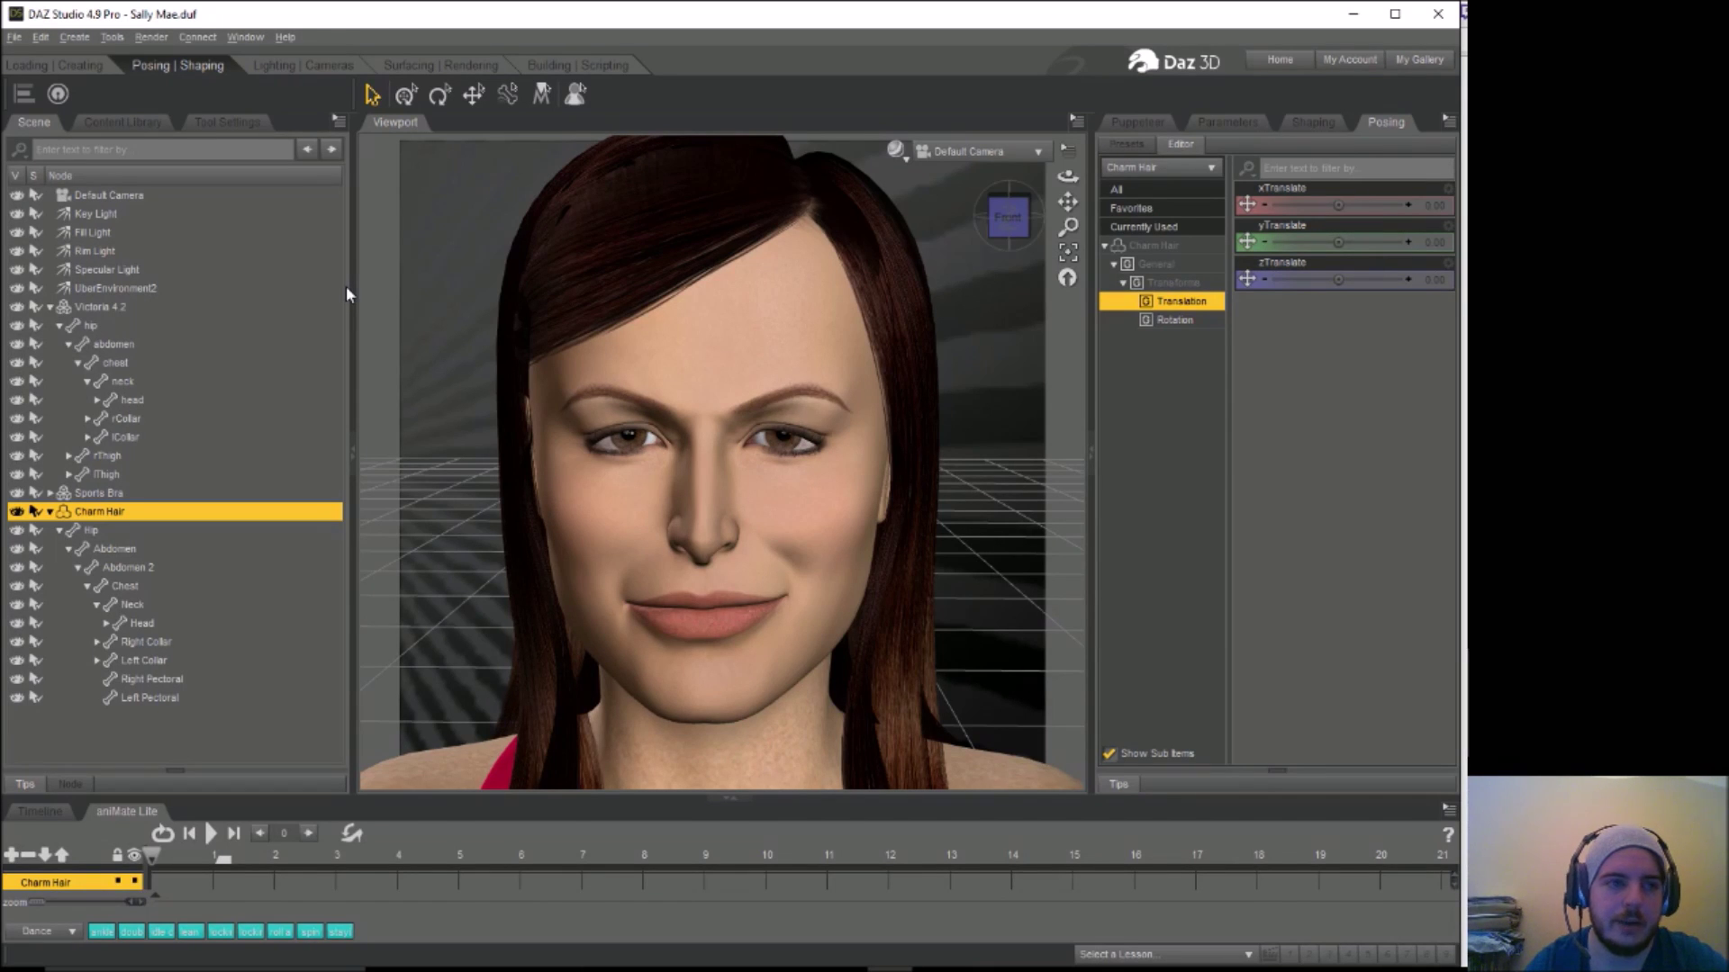
Browse the Poser-format props in My DAZ 3D Library, including Alchemy Chasm, Aikanaro, Journeyer Scout, SciFiMelee, Magus and Stonemason, for a suitable accessory
click(54, 64)
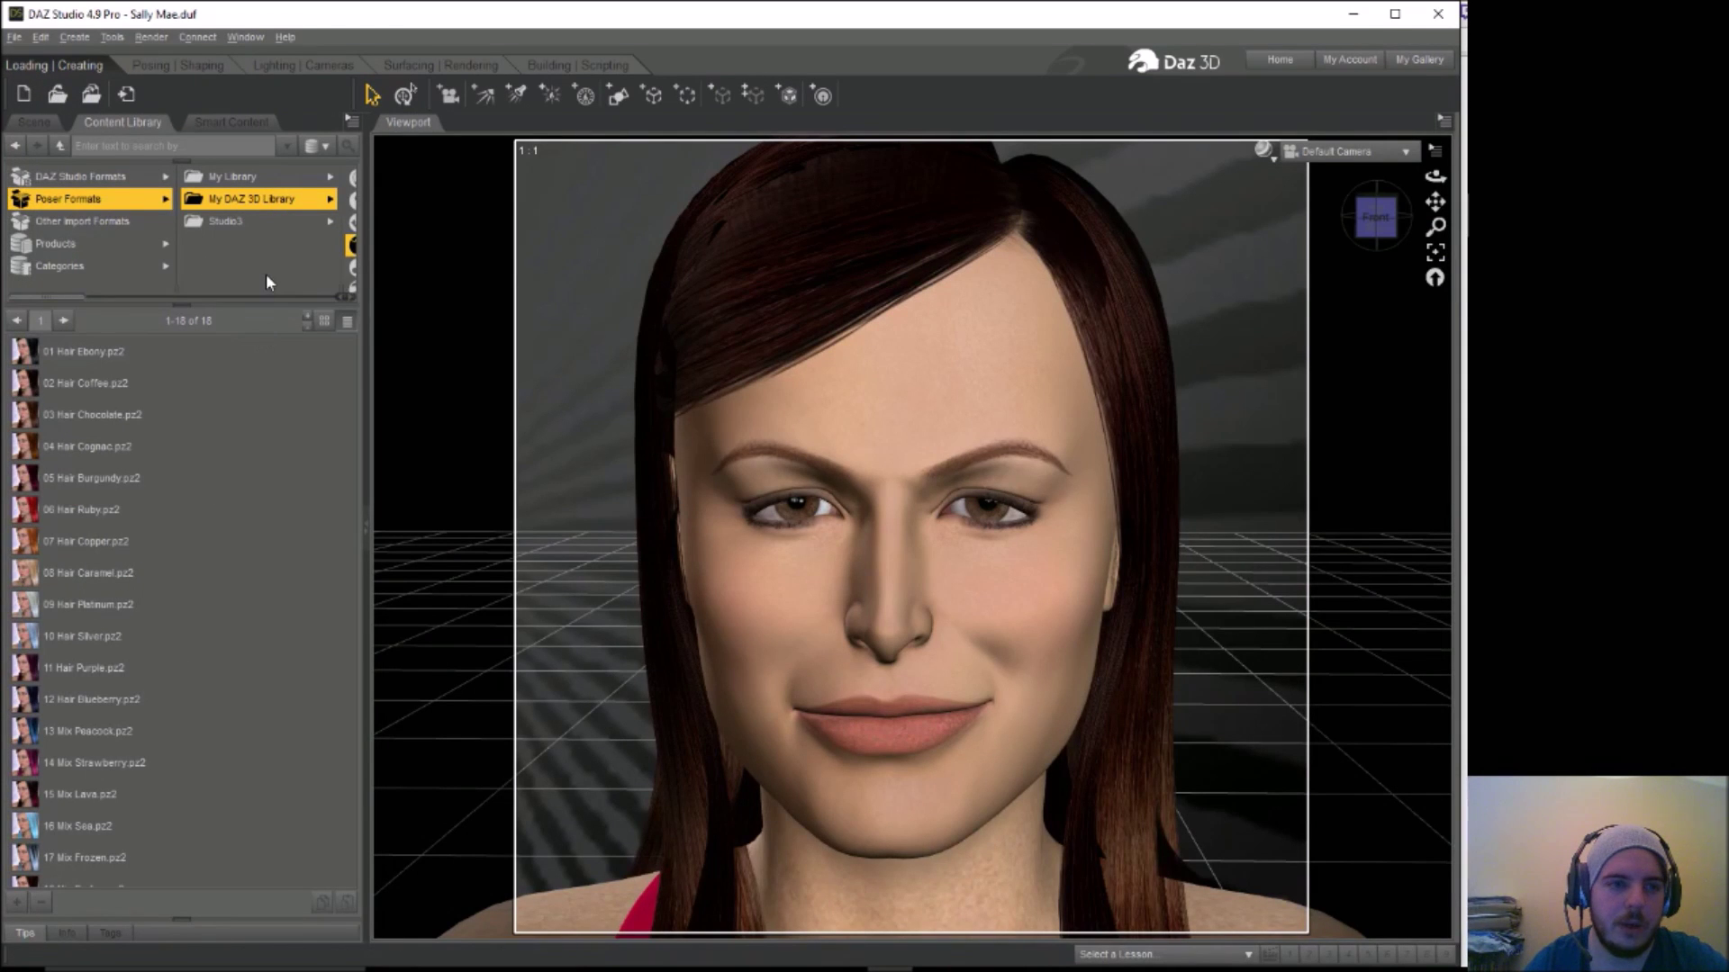
click(228, 199)
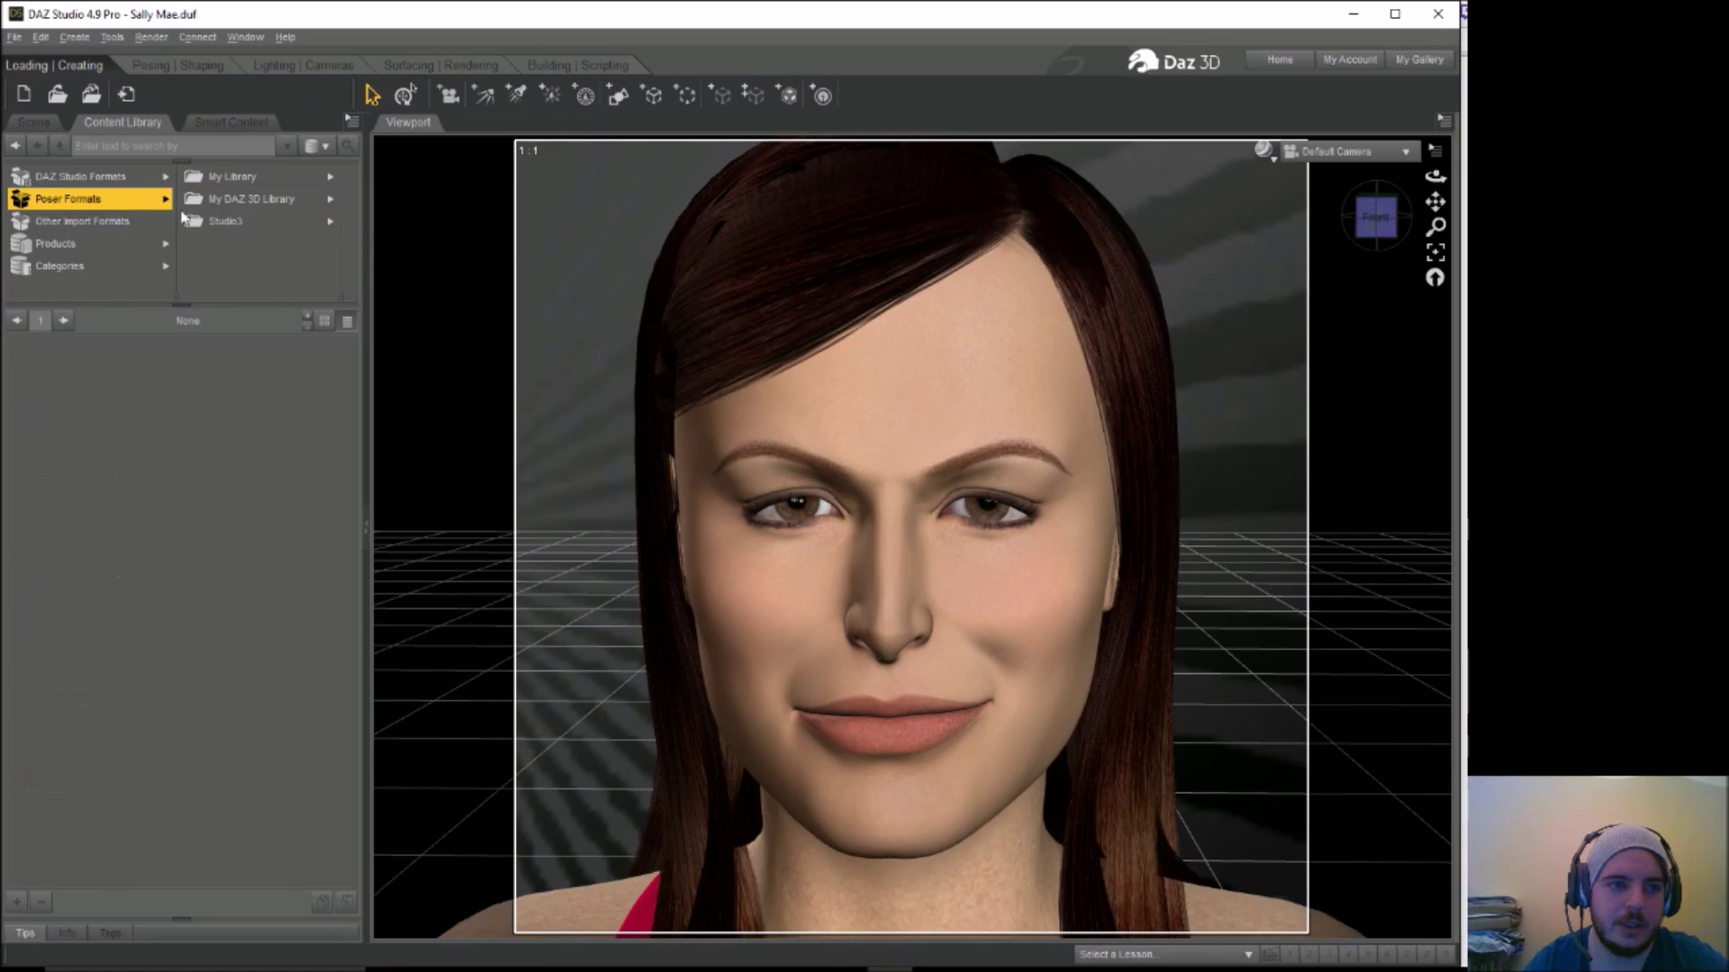
scroll(307, 234, down, 2)
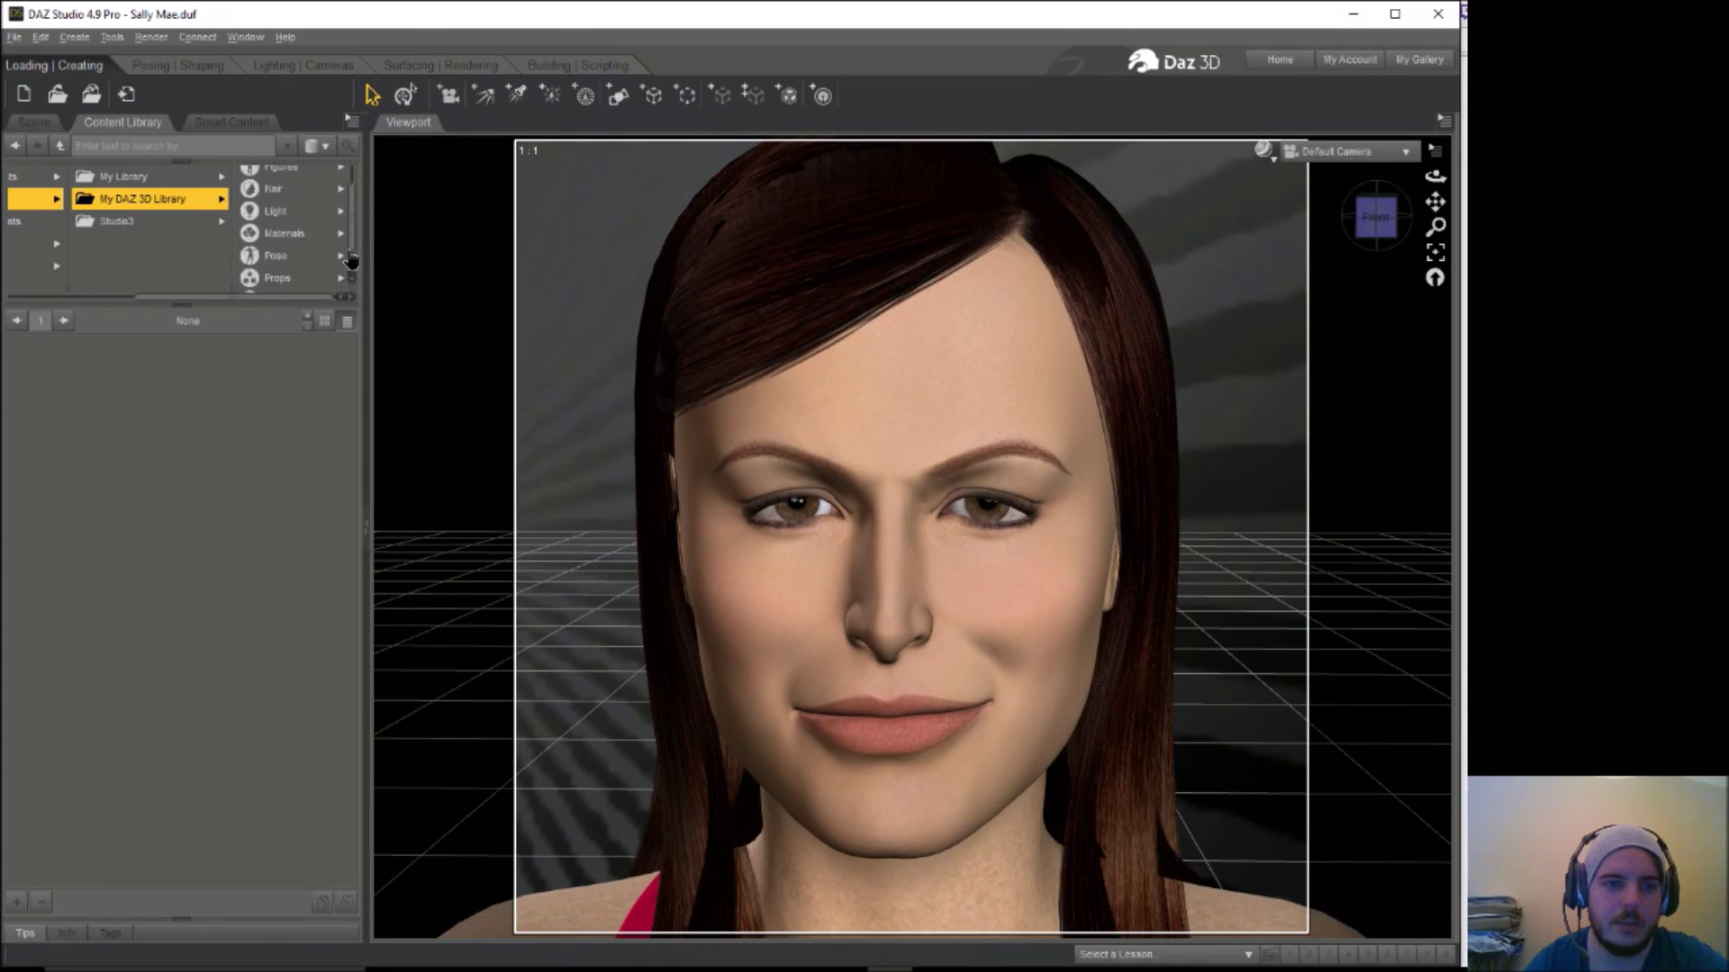
click(297, 258)
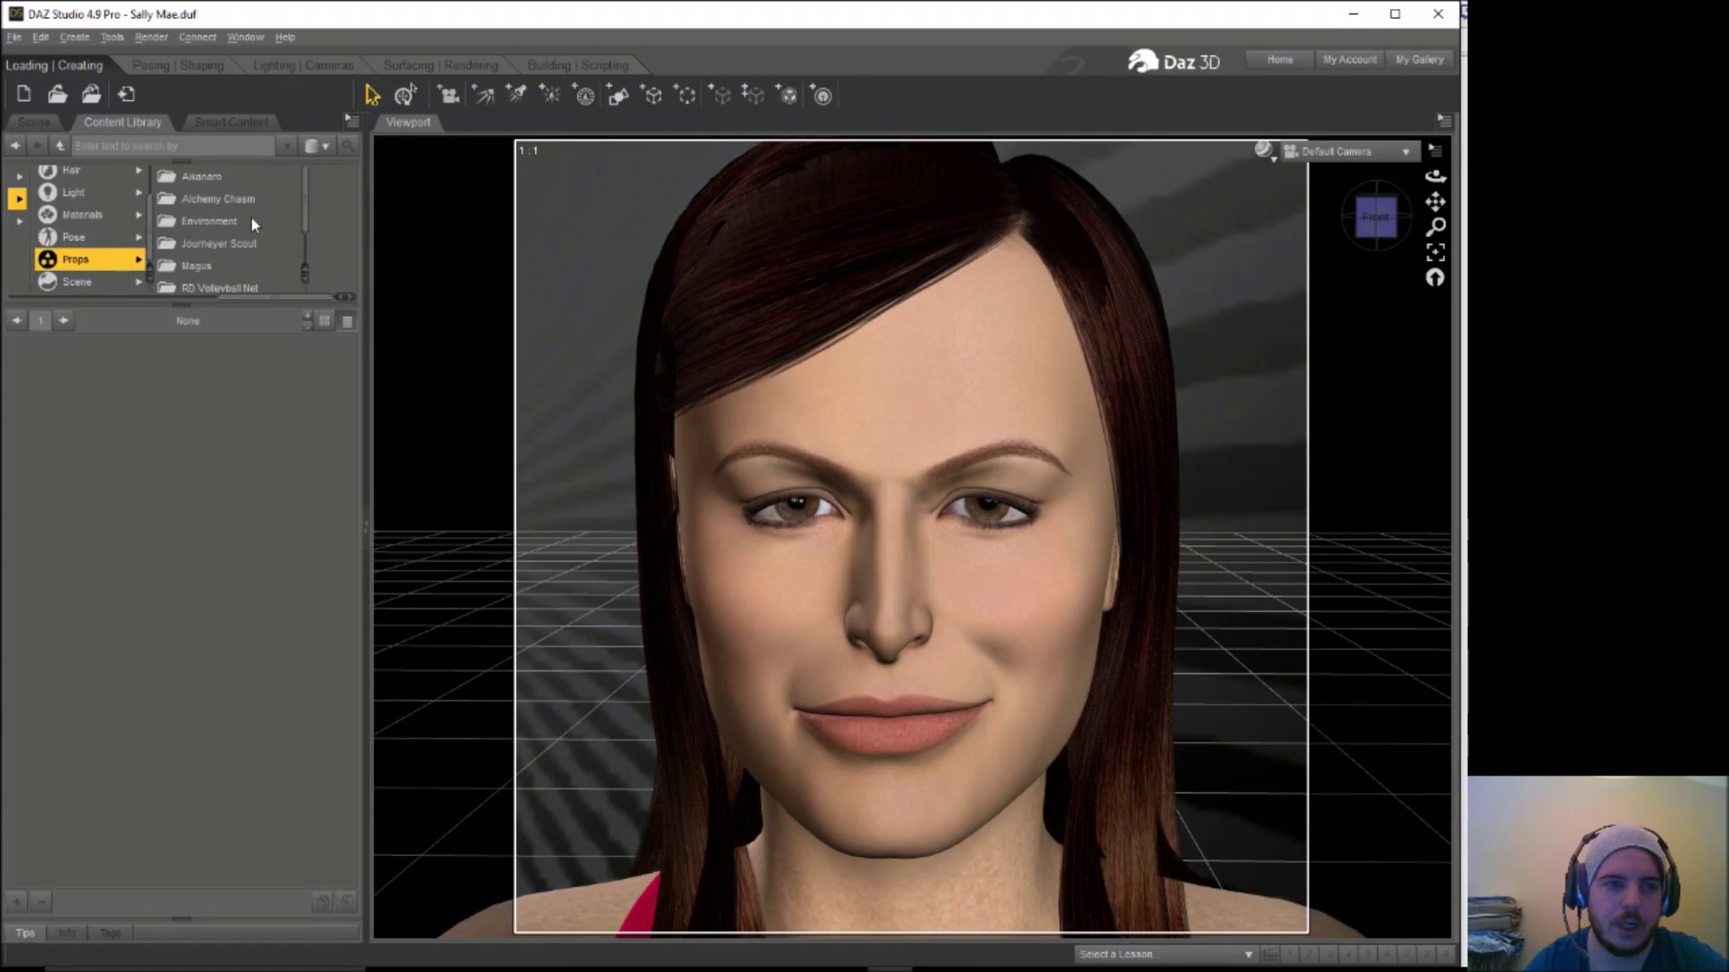
click(257, 199)
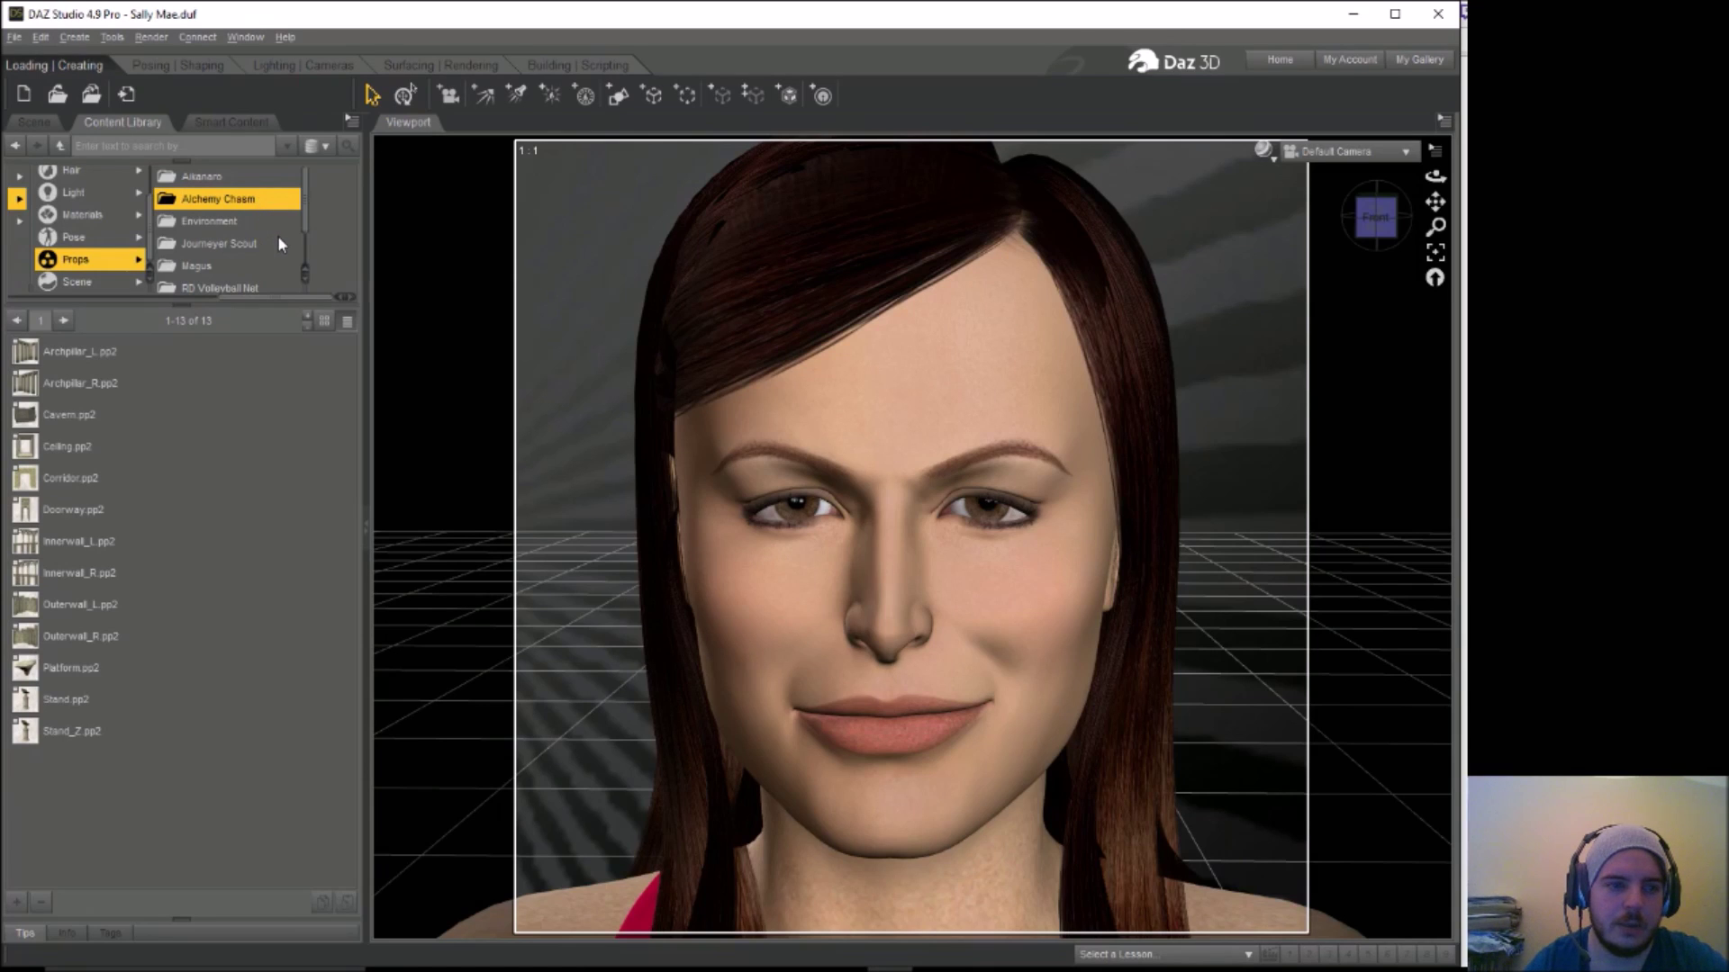
click(213, 179)
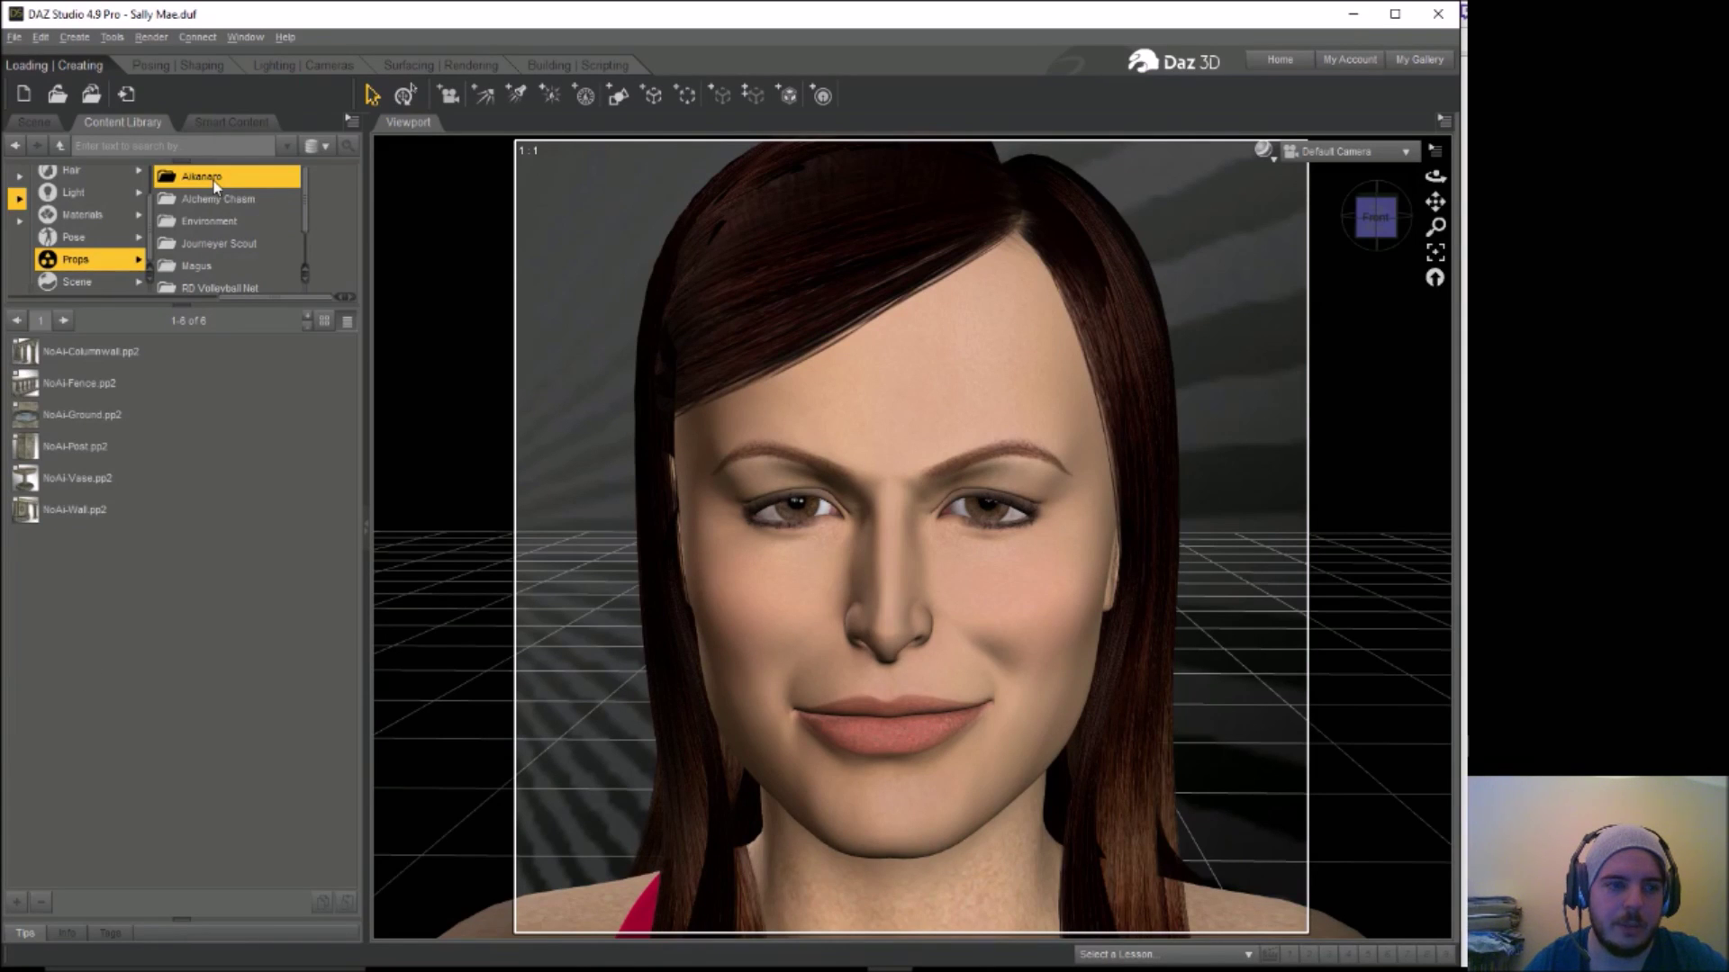
click(252, 245)
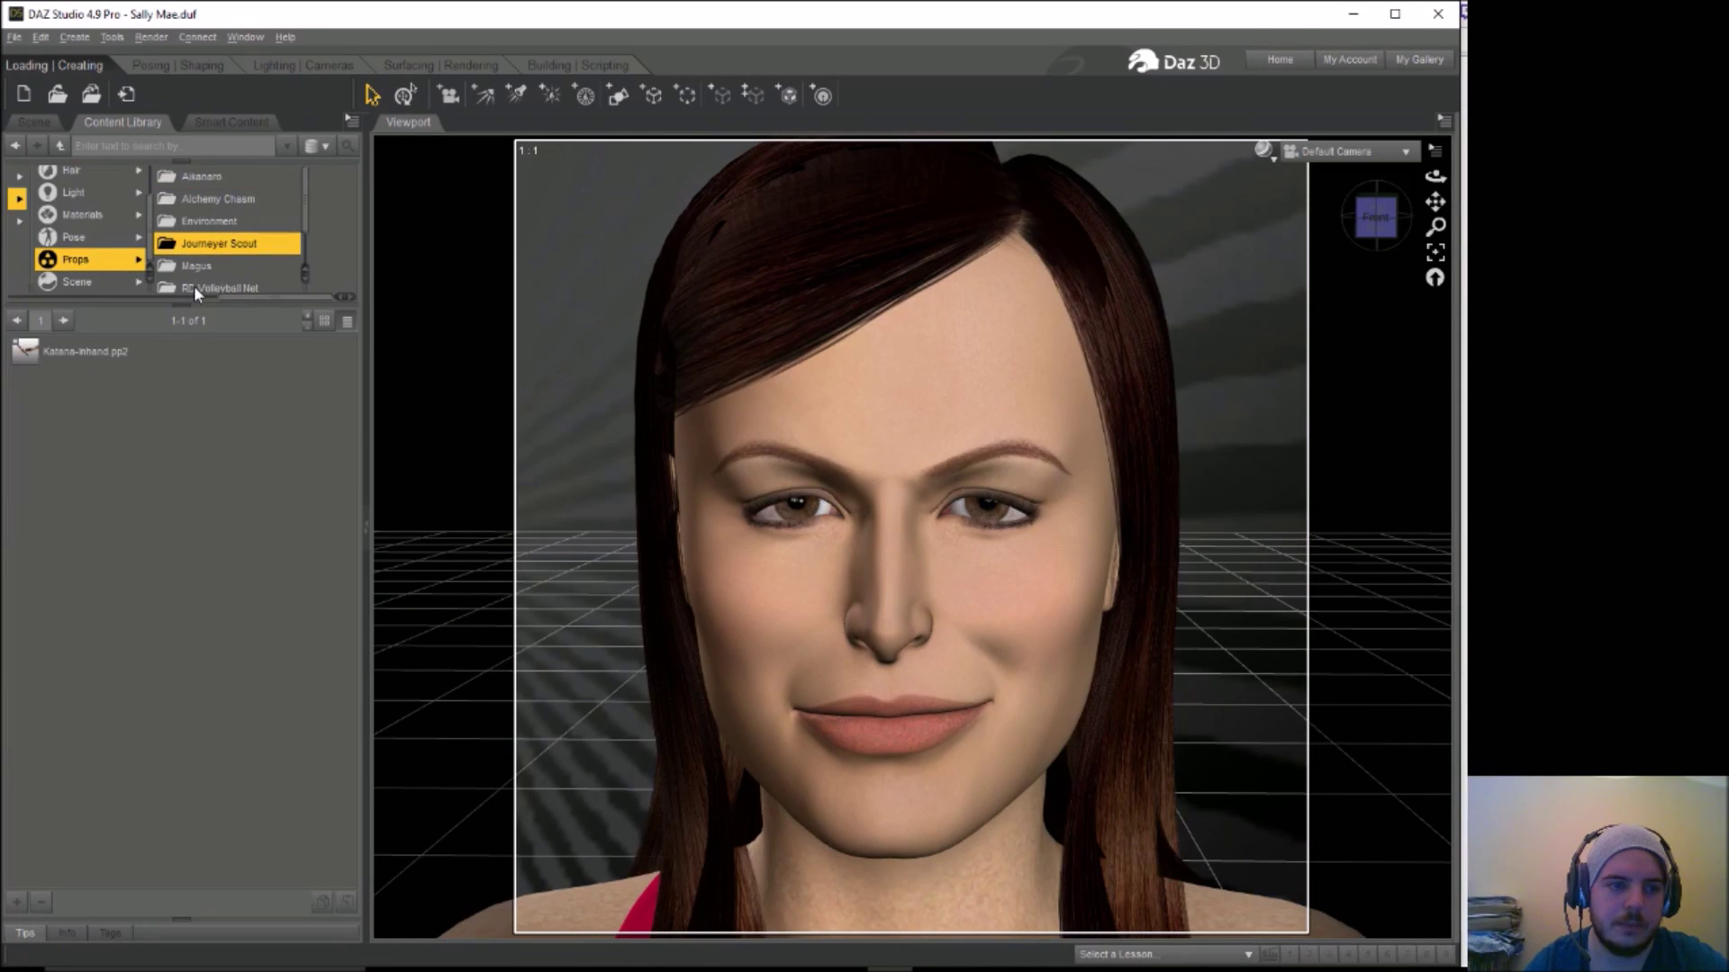
scroll(307, 243, down, 2)
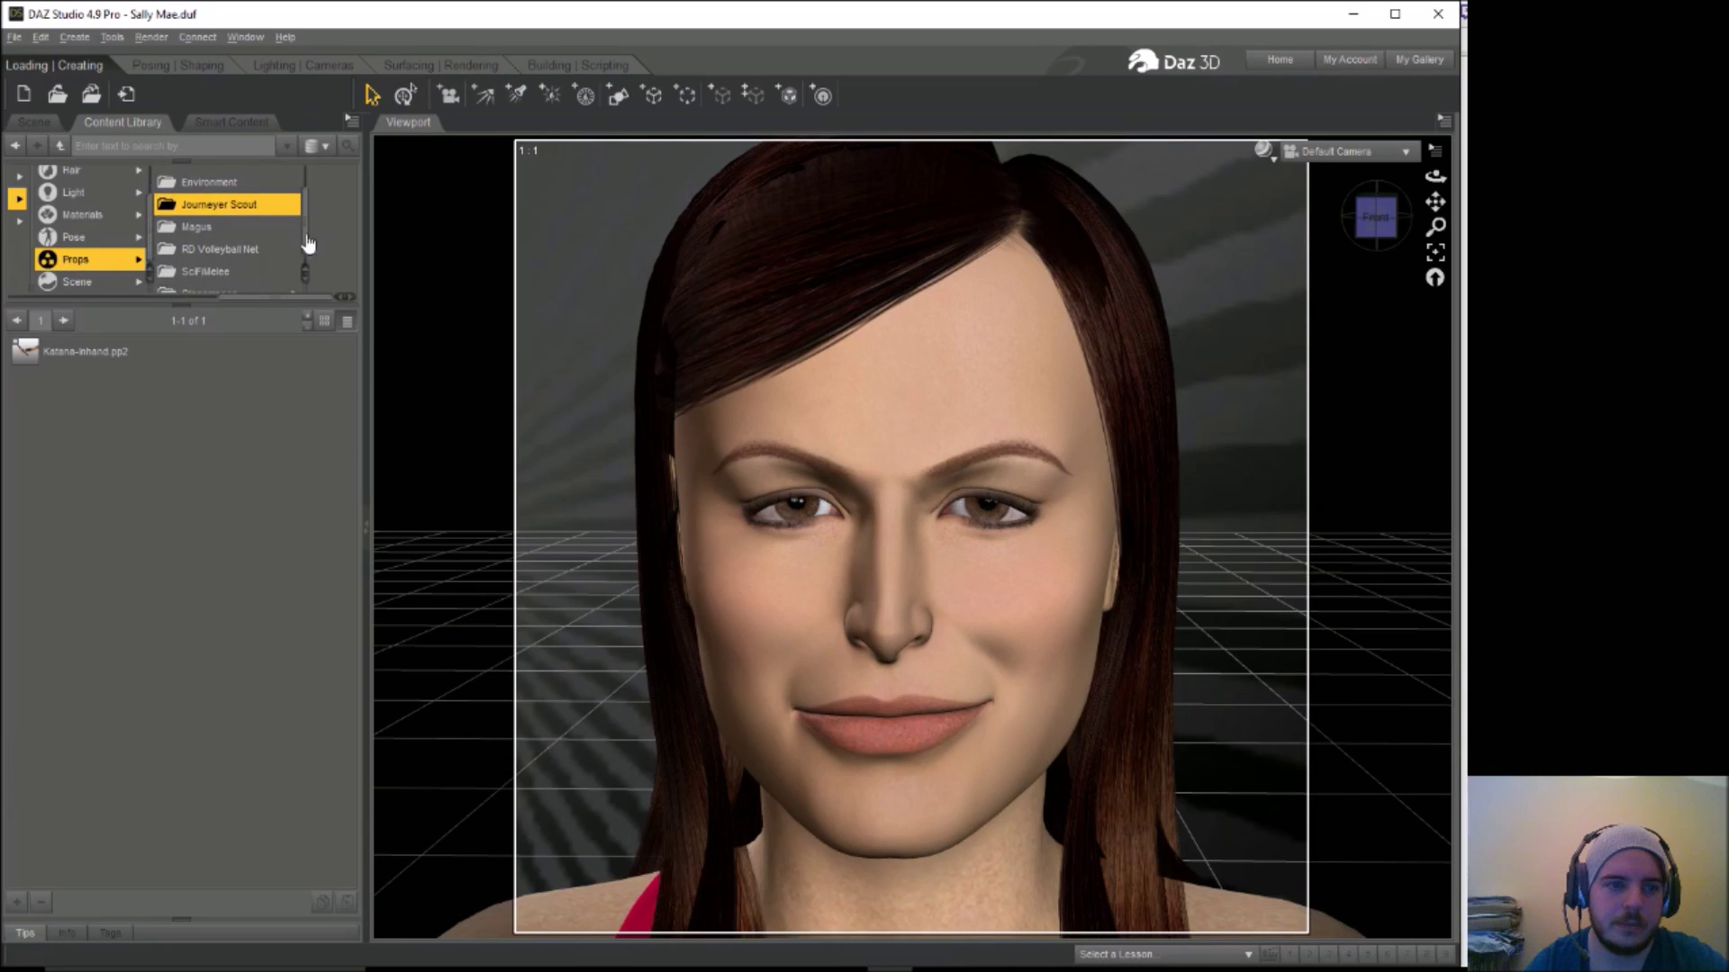
click(210, 273)
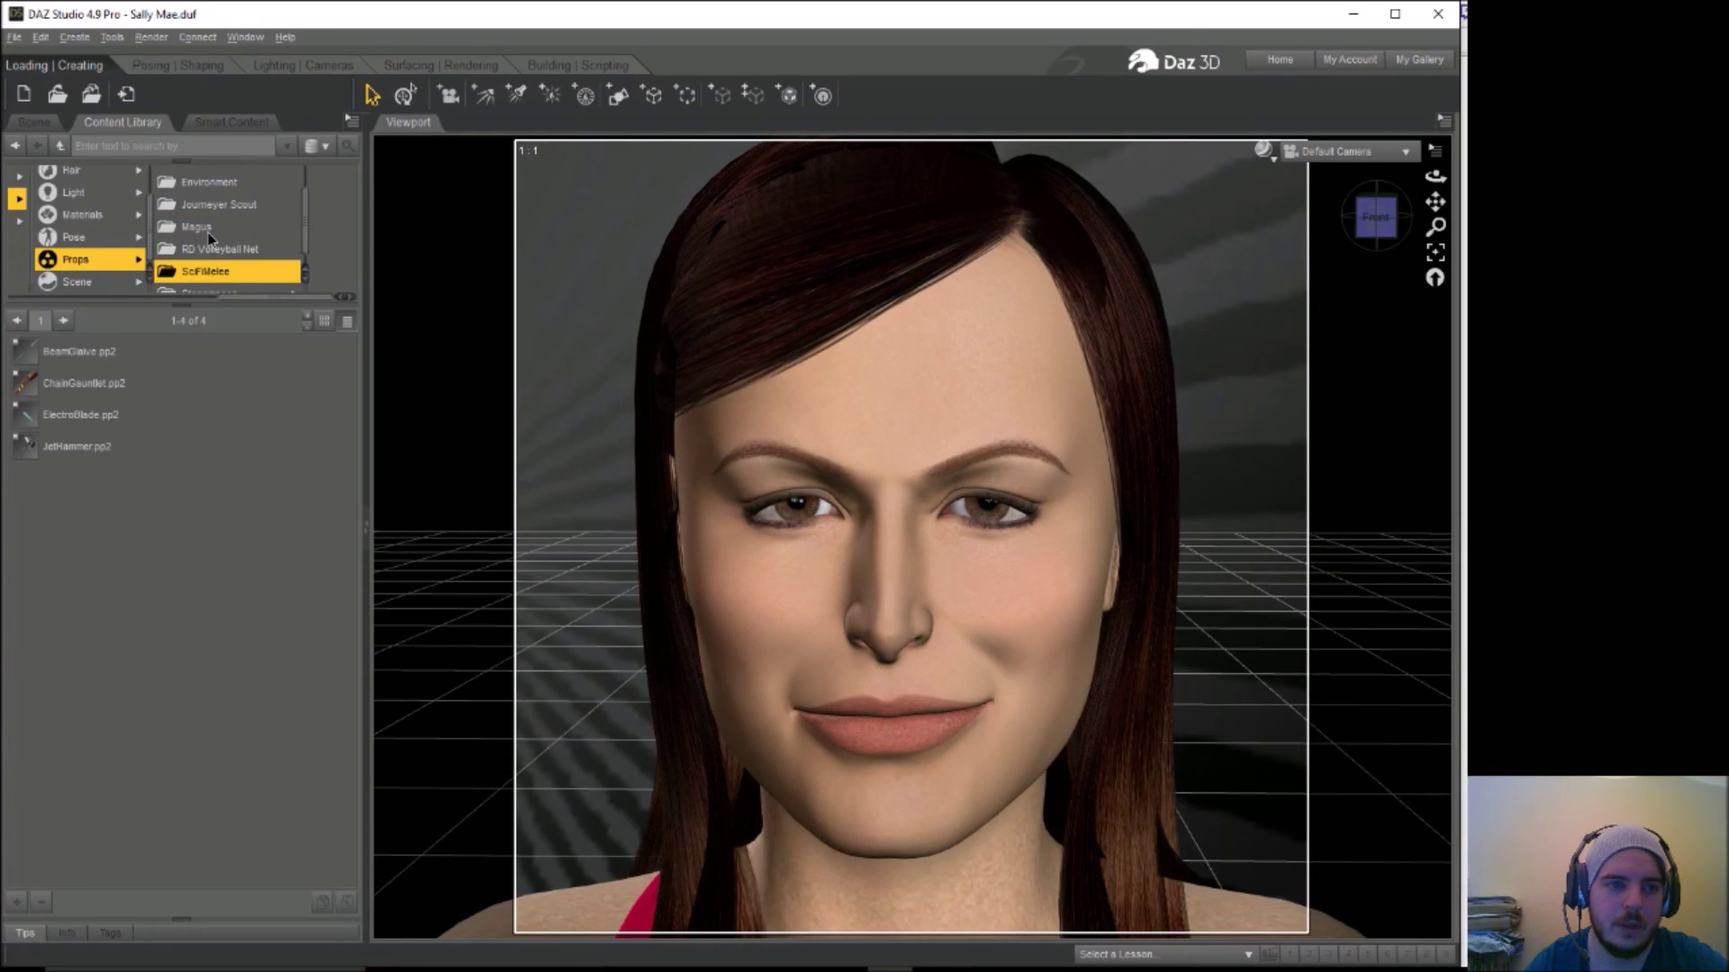
click(210, 232)
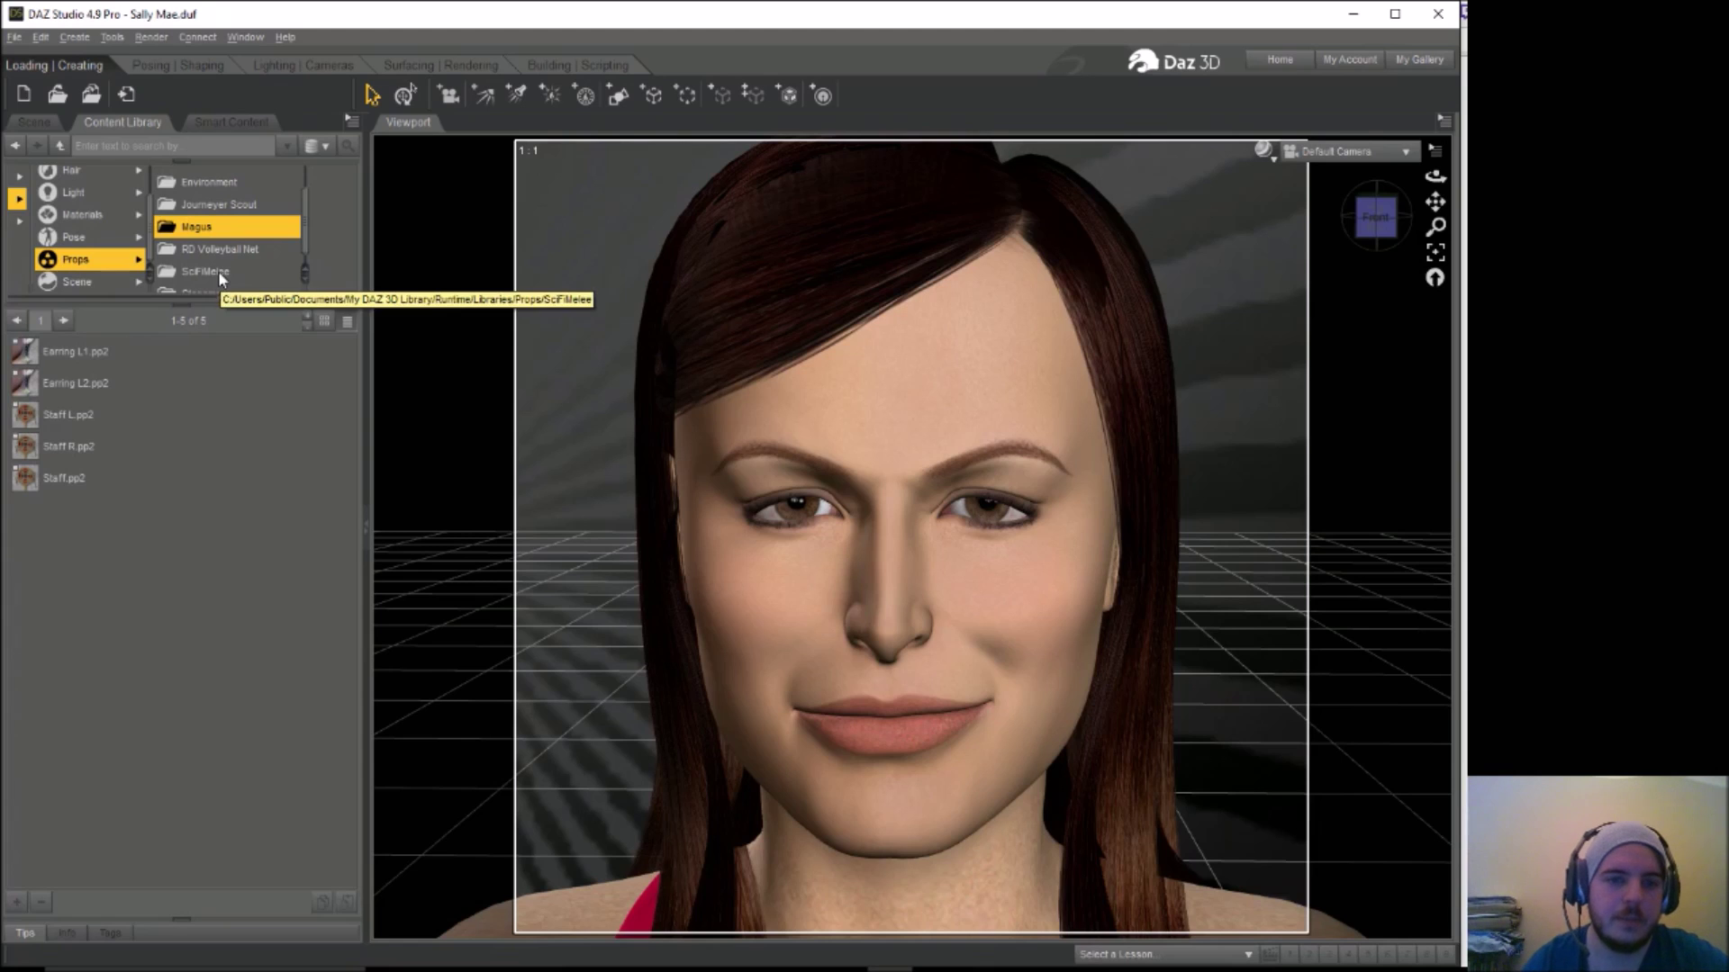
scroll(308, 232, down, 1)
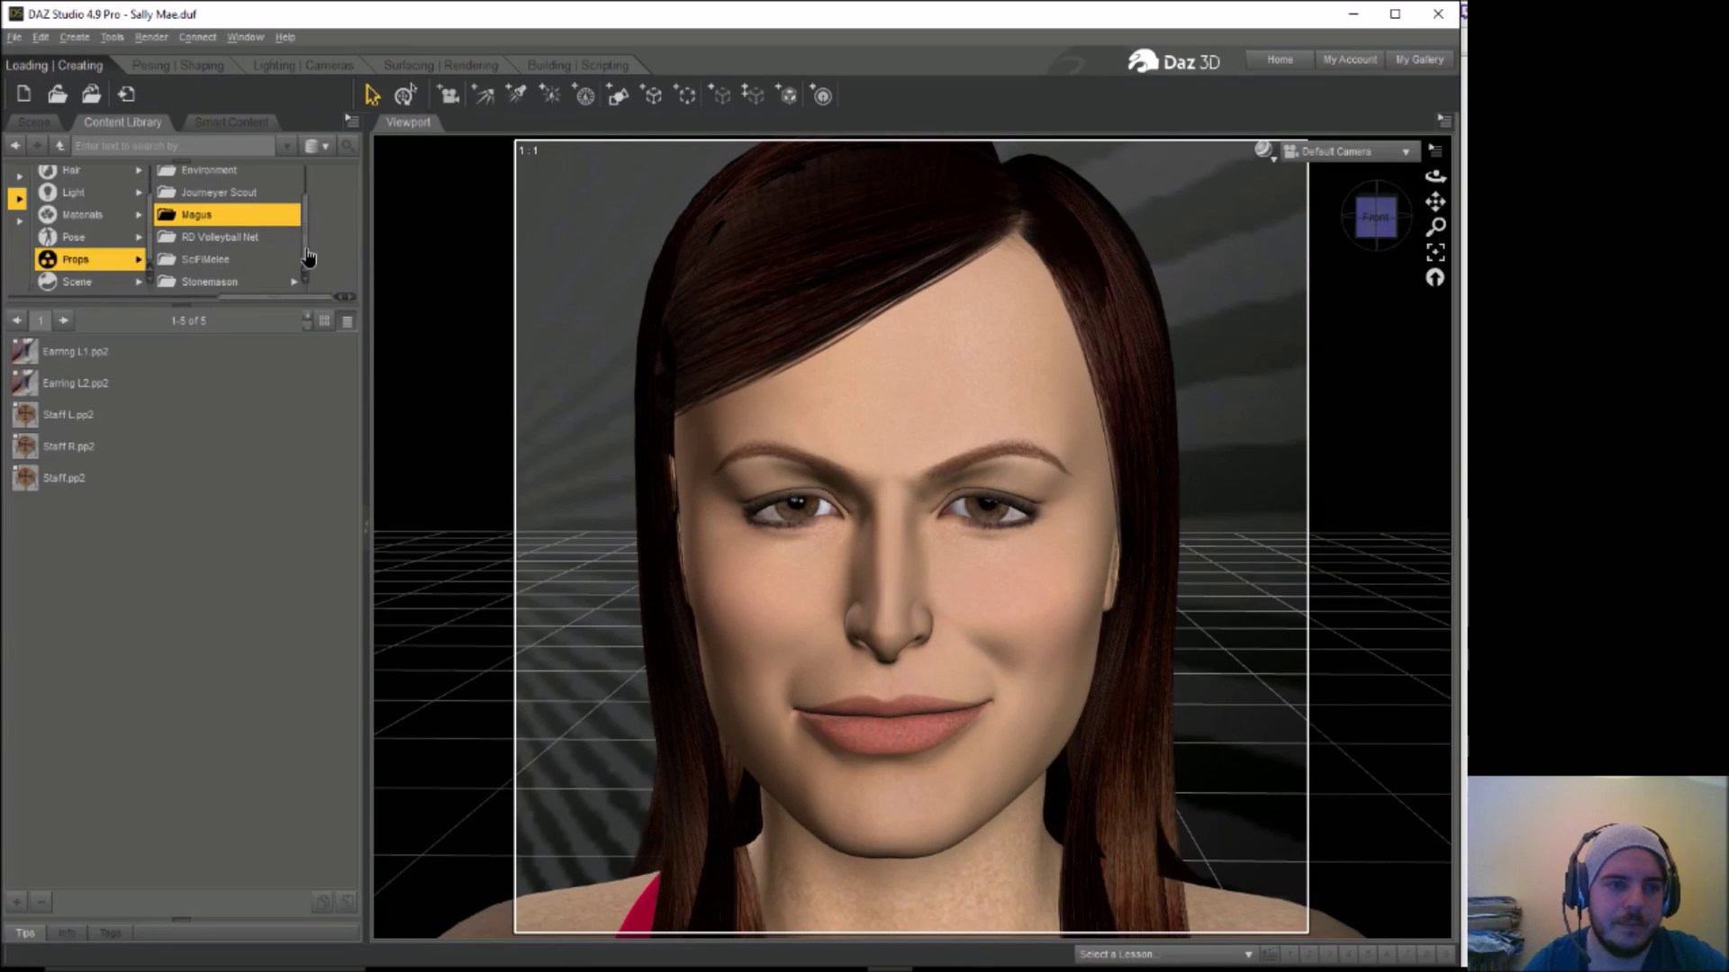
click(235, 283)
drag(272, 298, 209, 297)
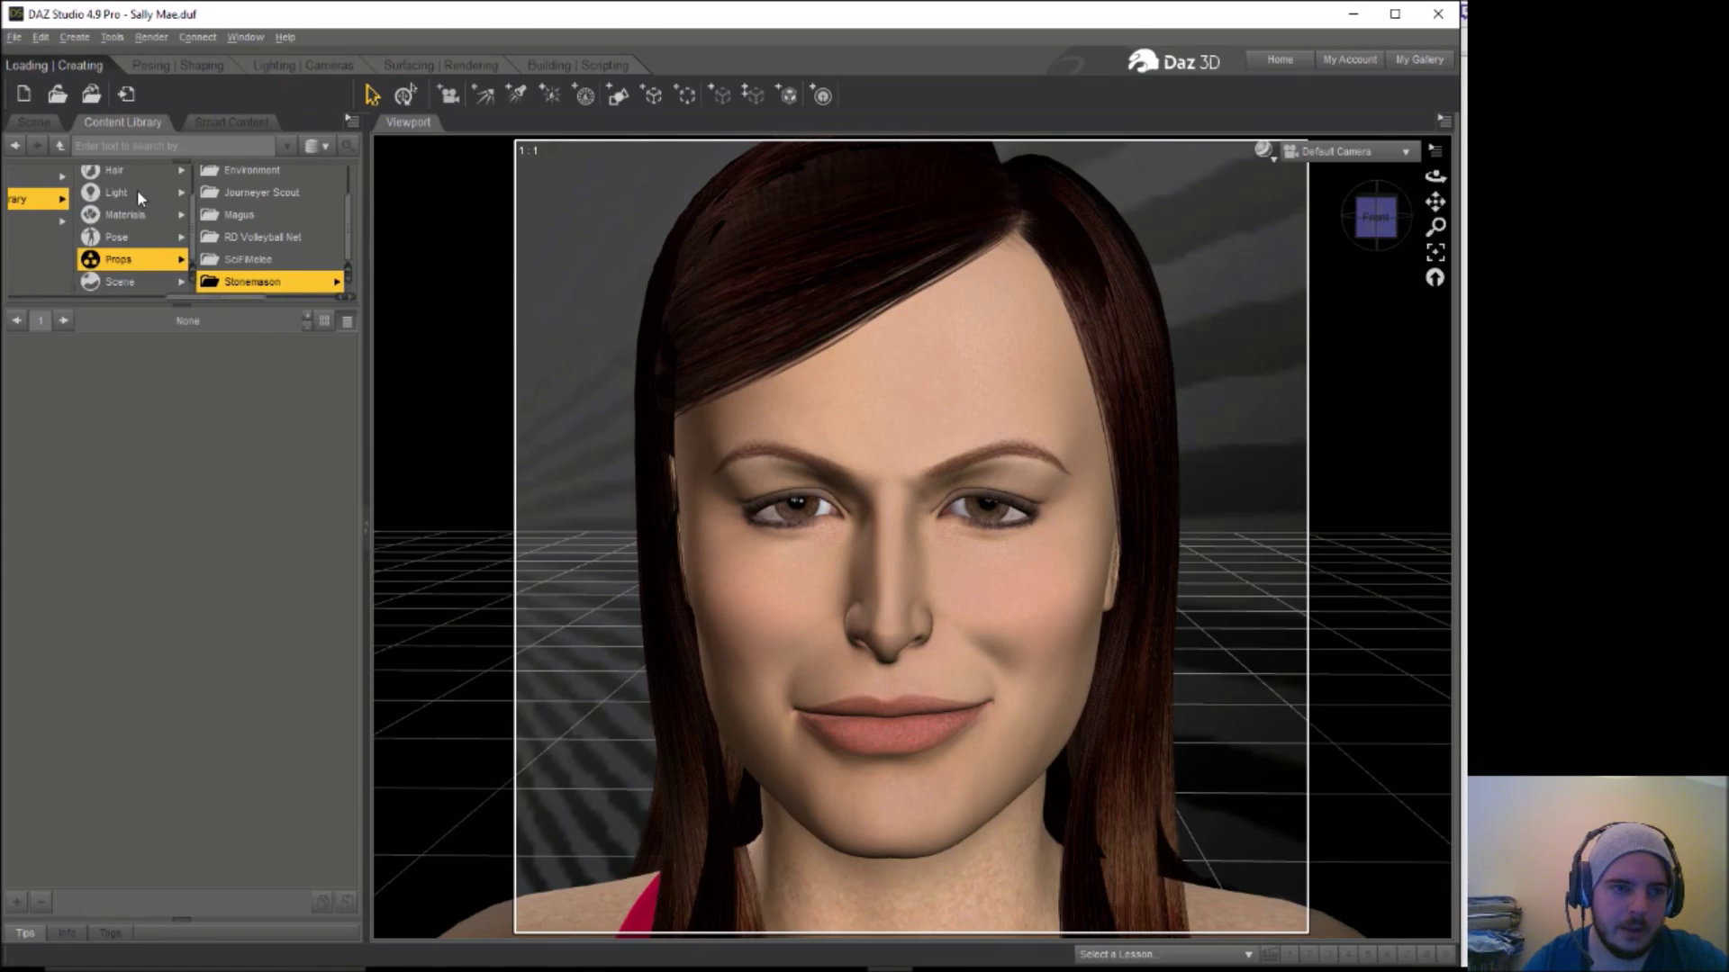
Add Collar.cr2 from the Magus set of the DAZ Clothing figures to the scene using Default Load
scroll(191, 202, up, 2)
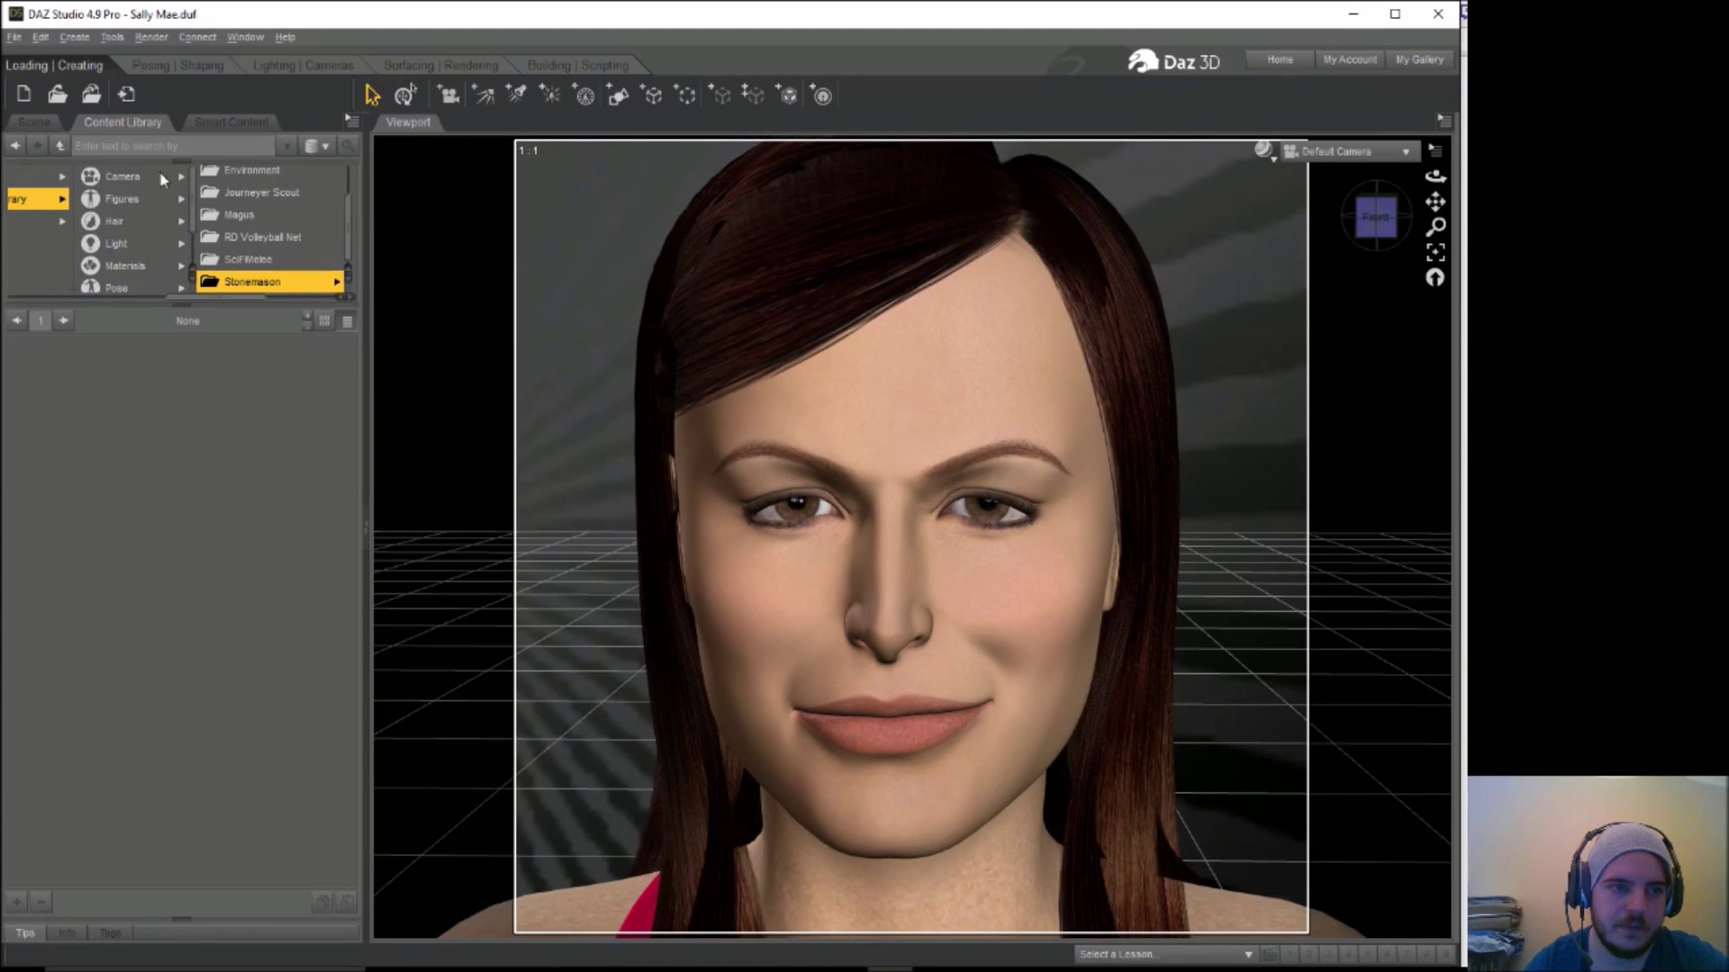
click(133, 194)
click(261, 200)
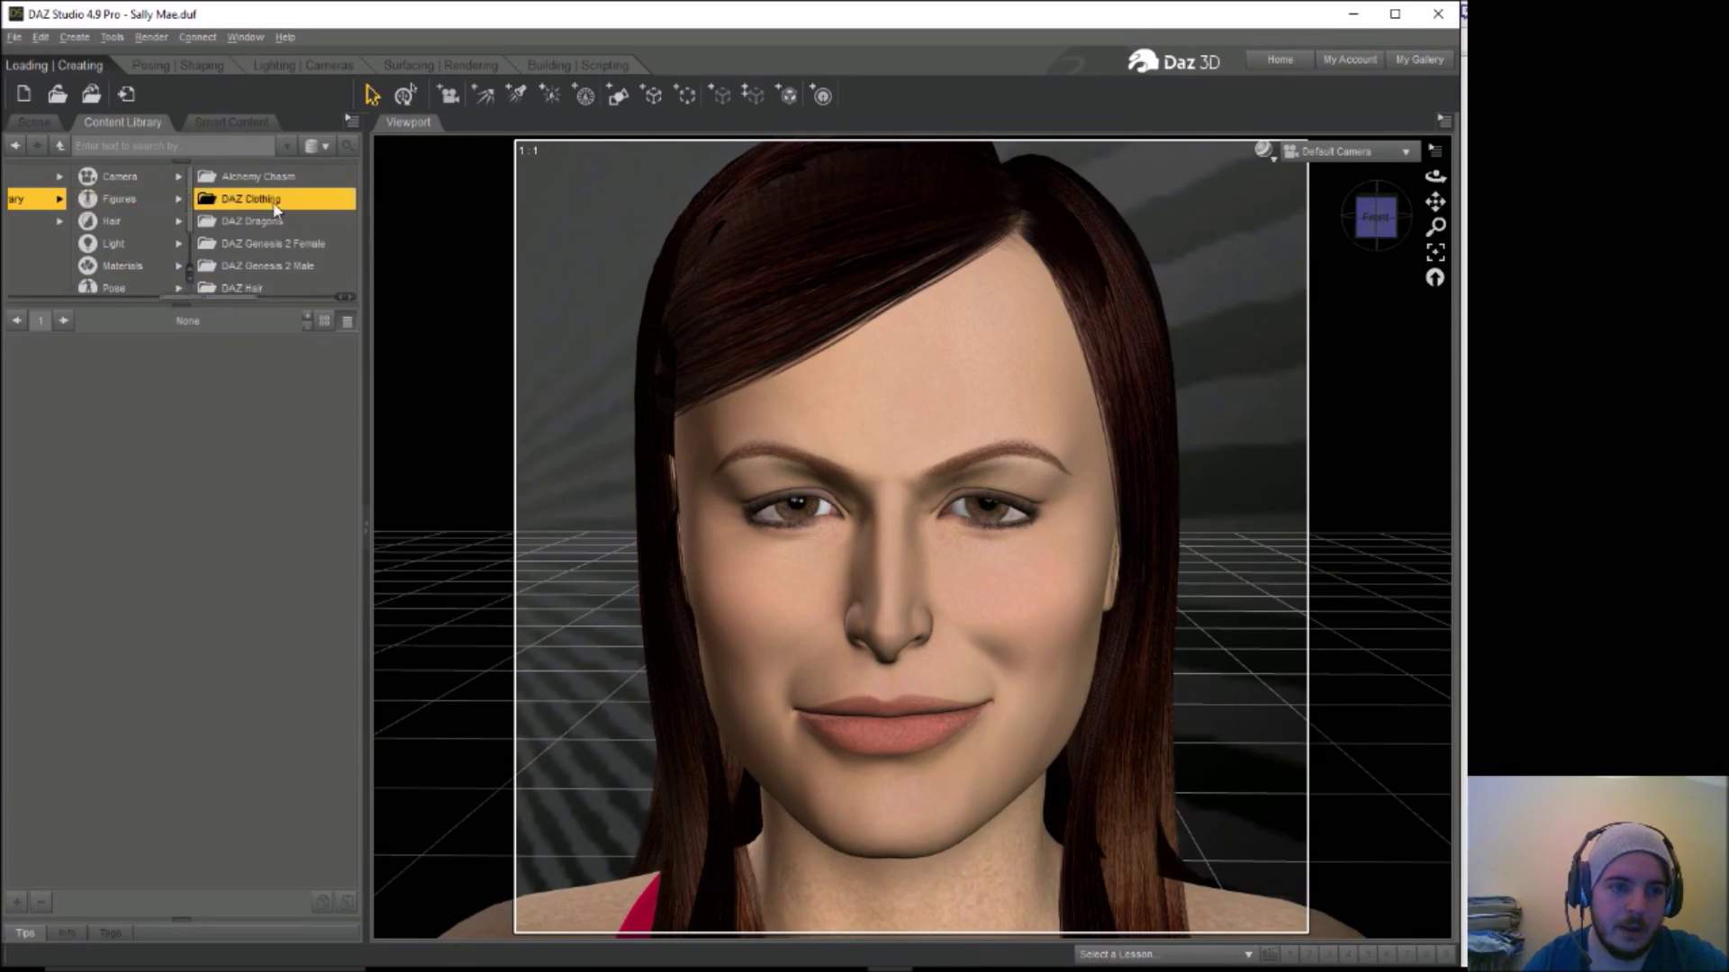
click(290, 203)
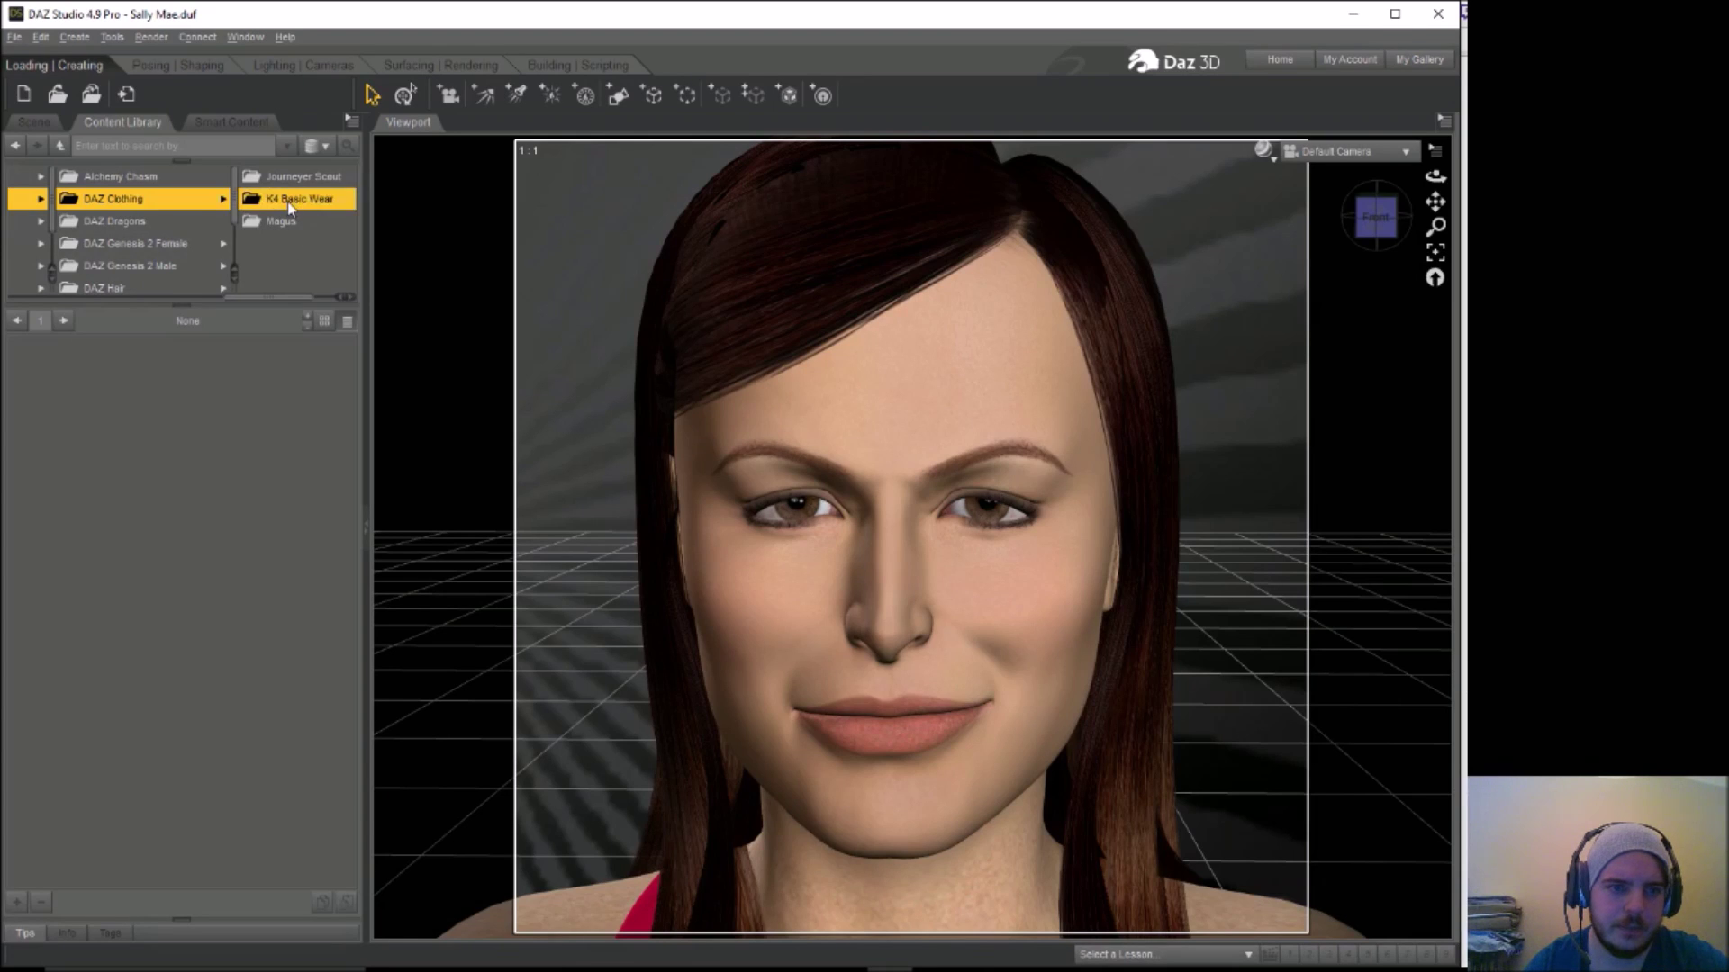
click(261, 222)
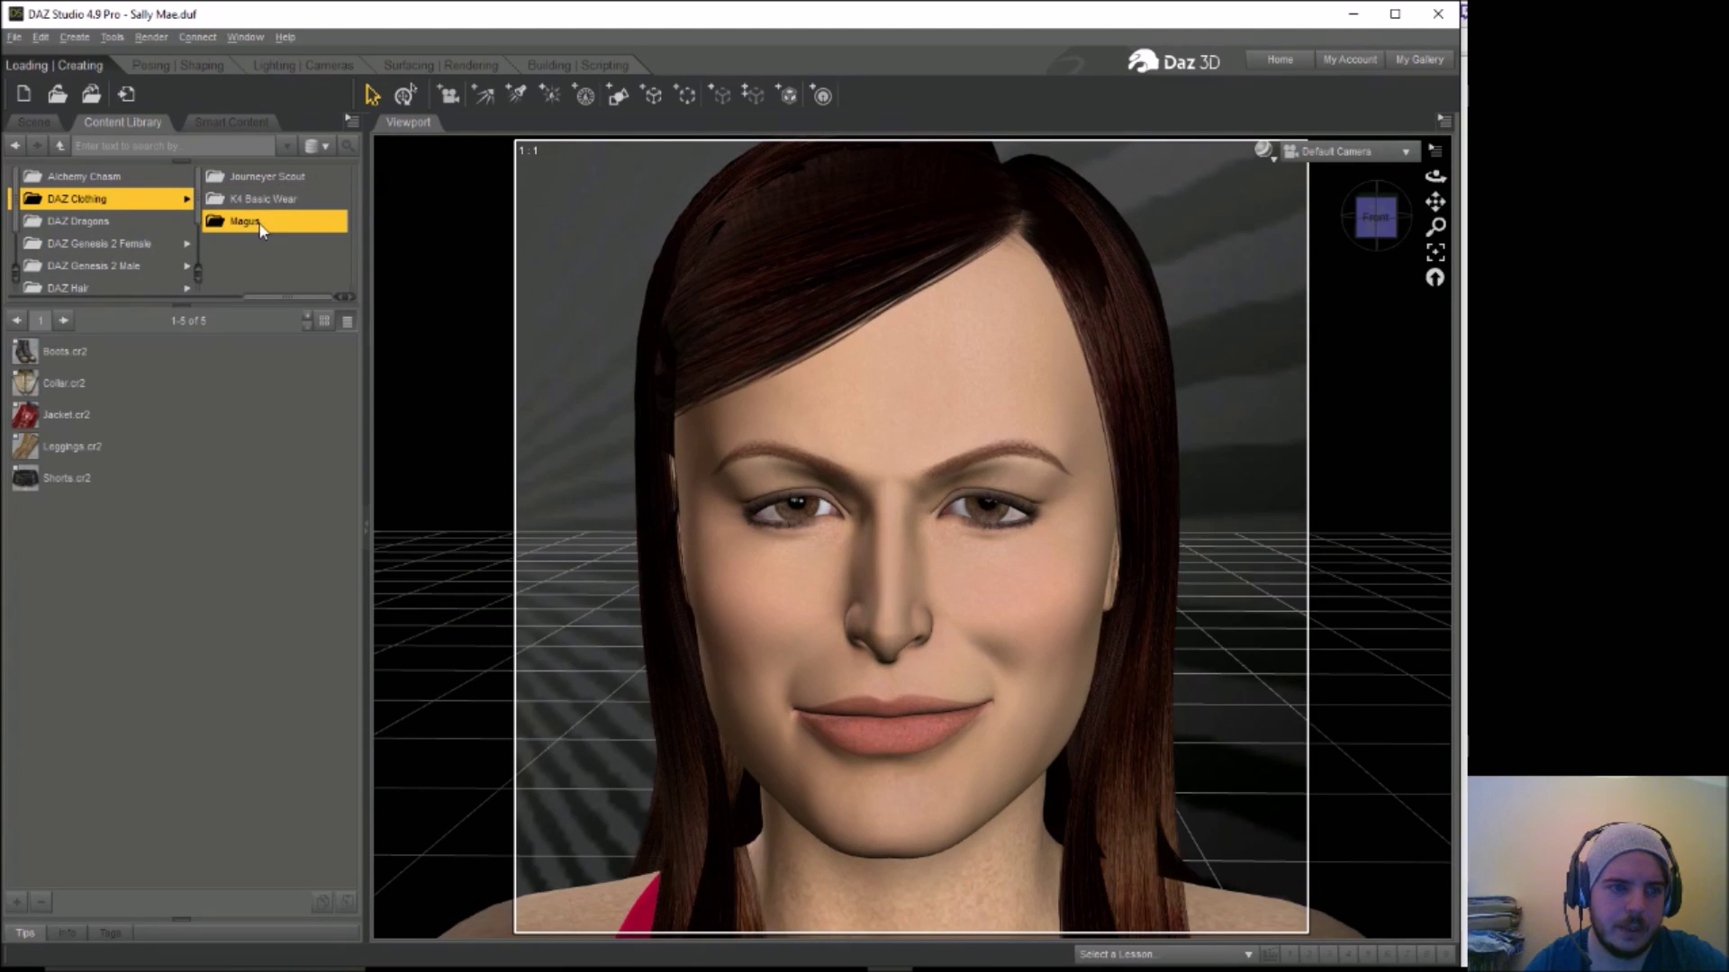
mouse_move(68, 386)
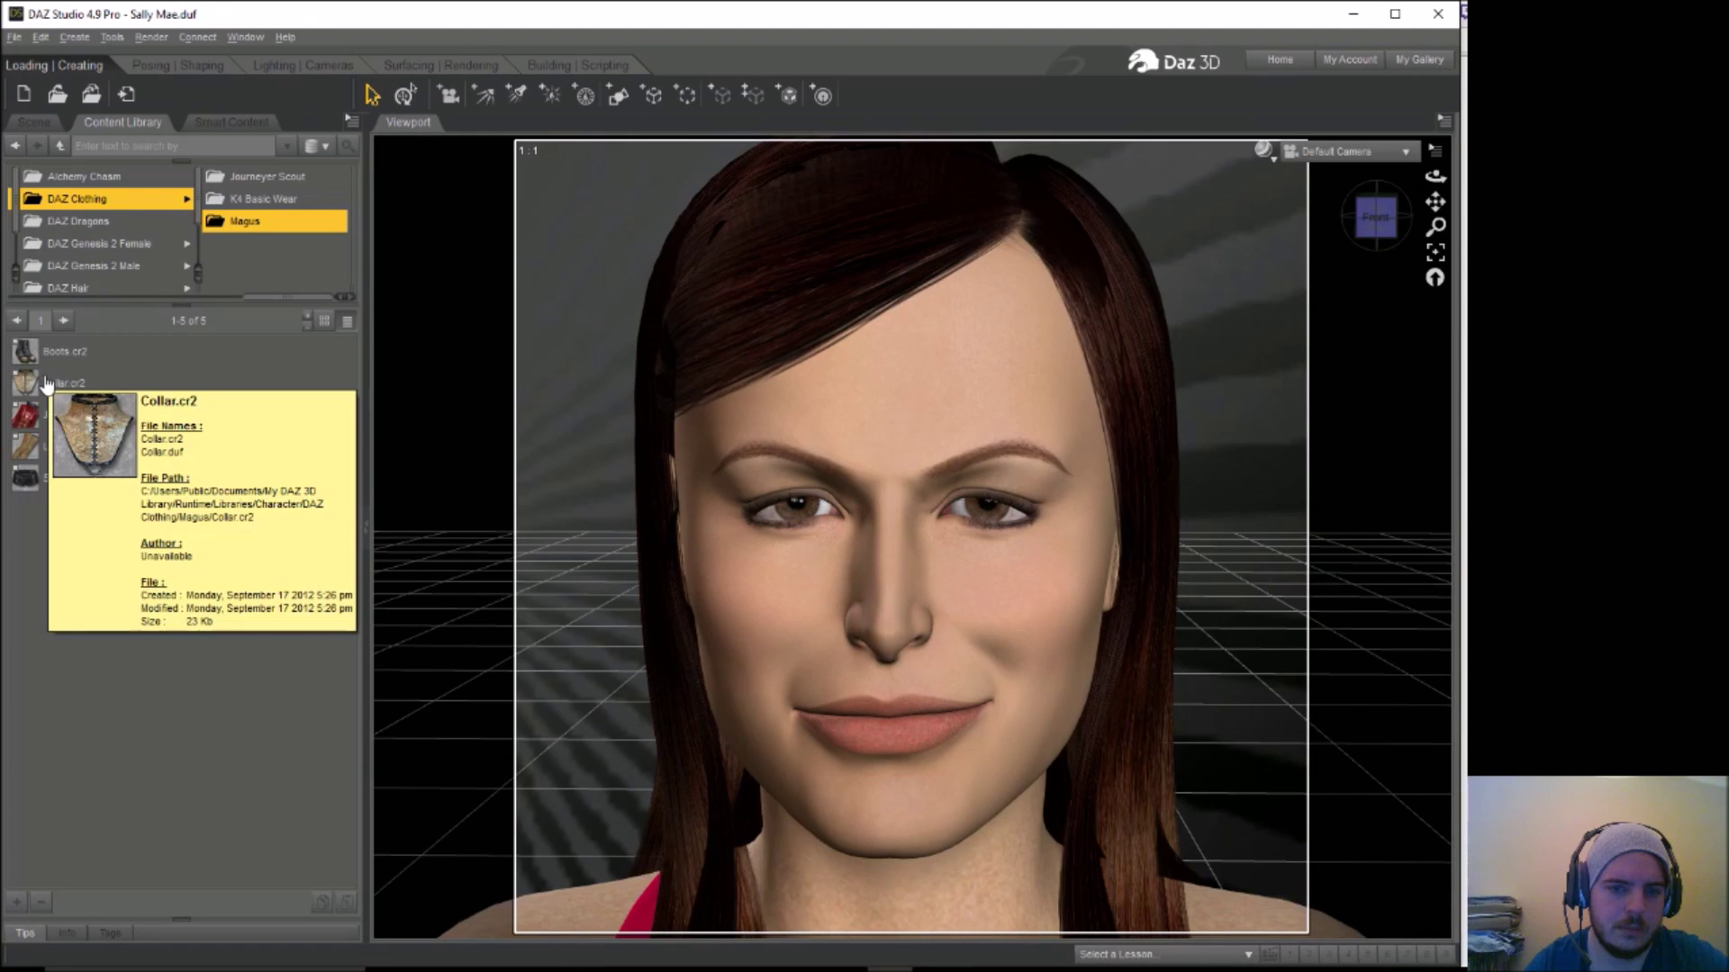
drag(47, 382, 560, 317)
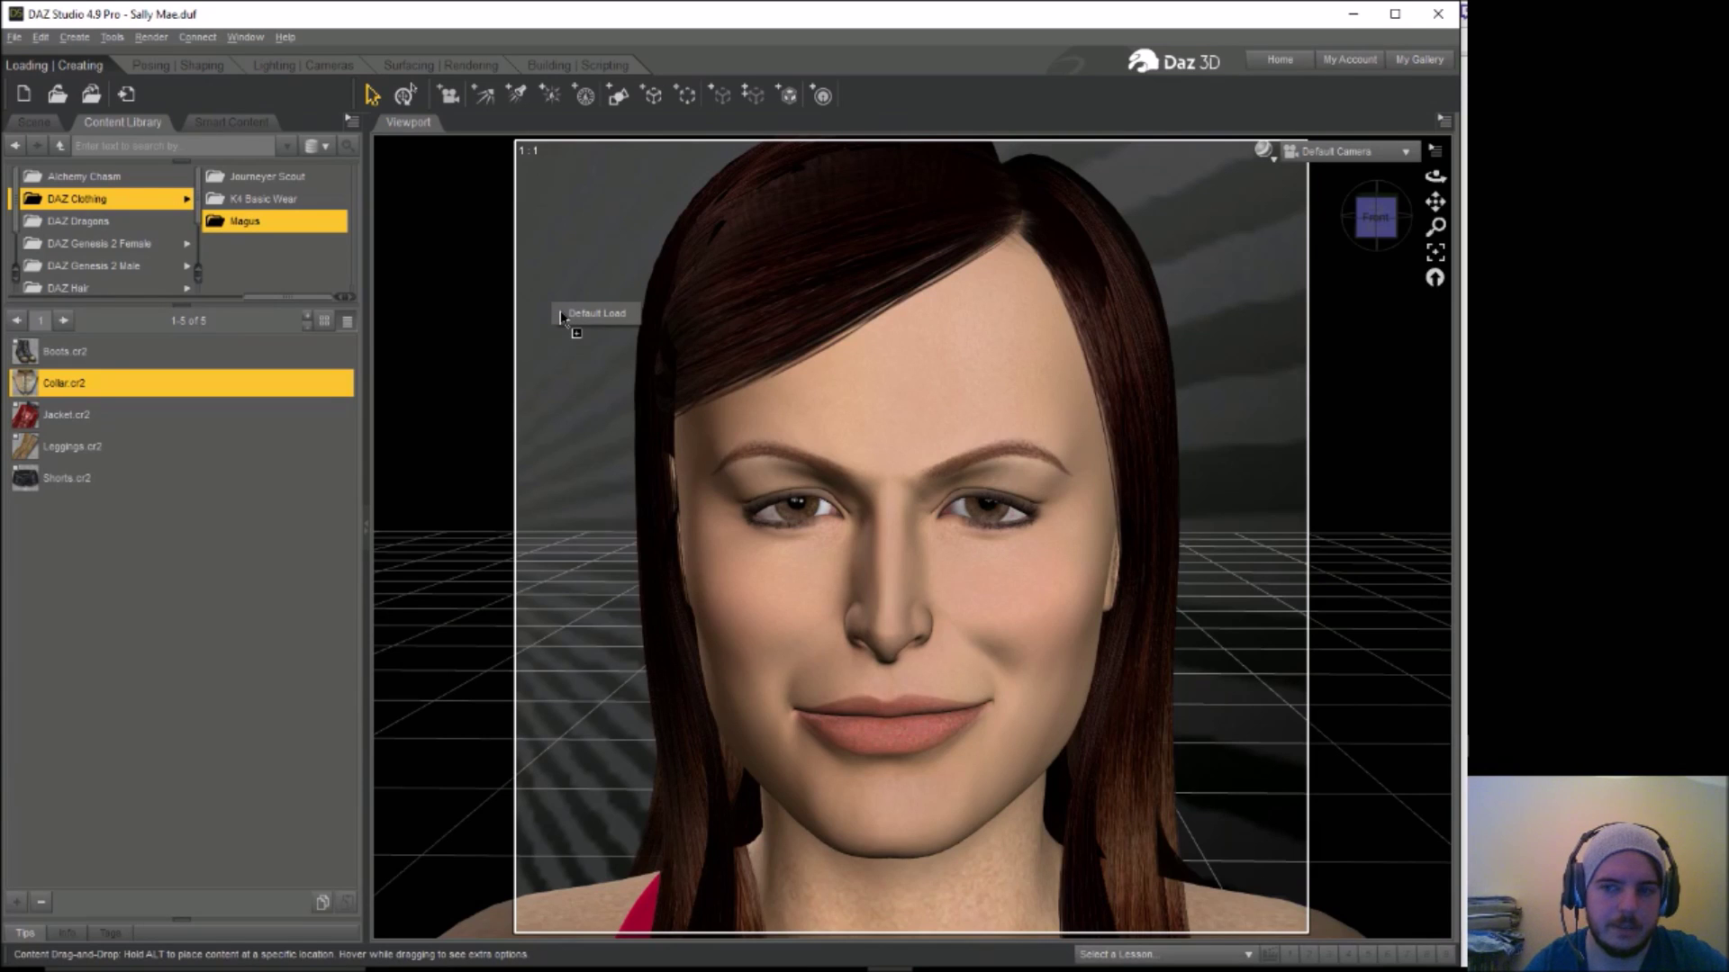
drag(560, 317, 566, 320)
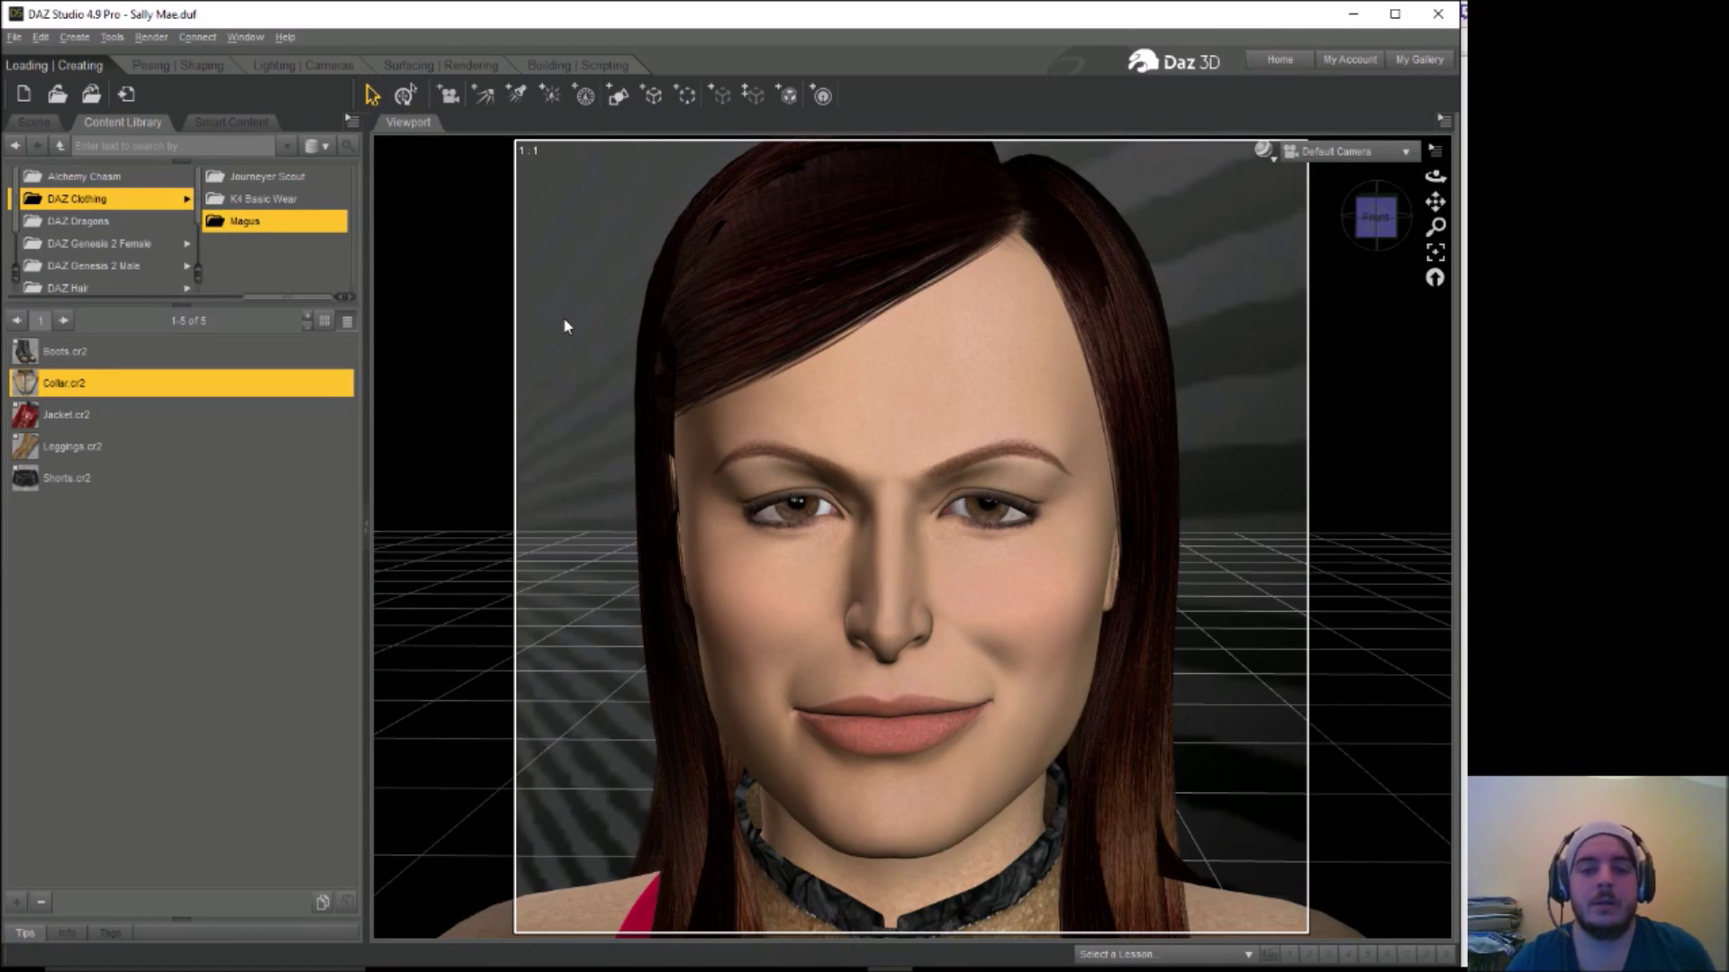
click(41, 123)
click(125, 122)
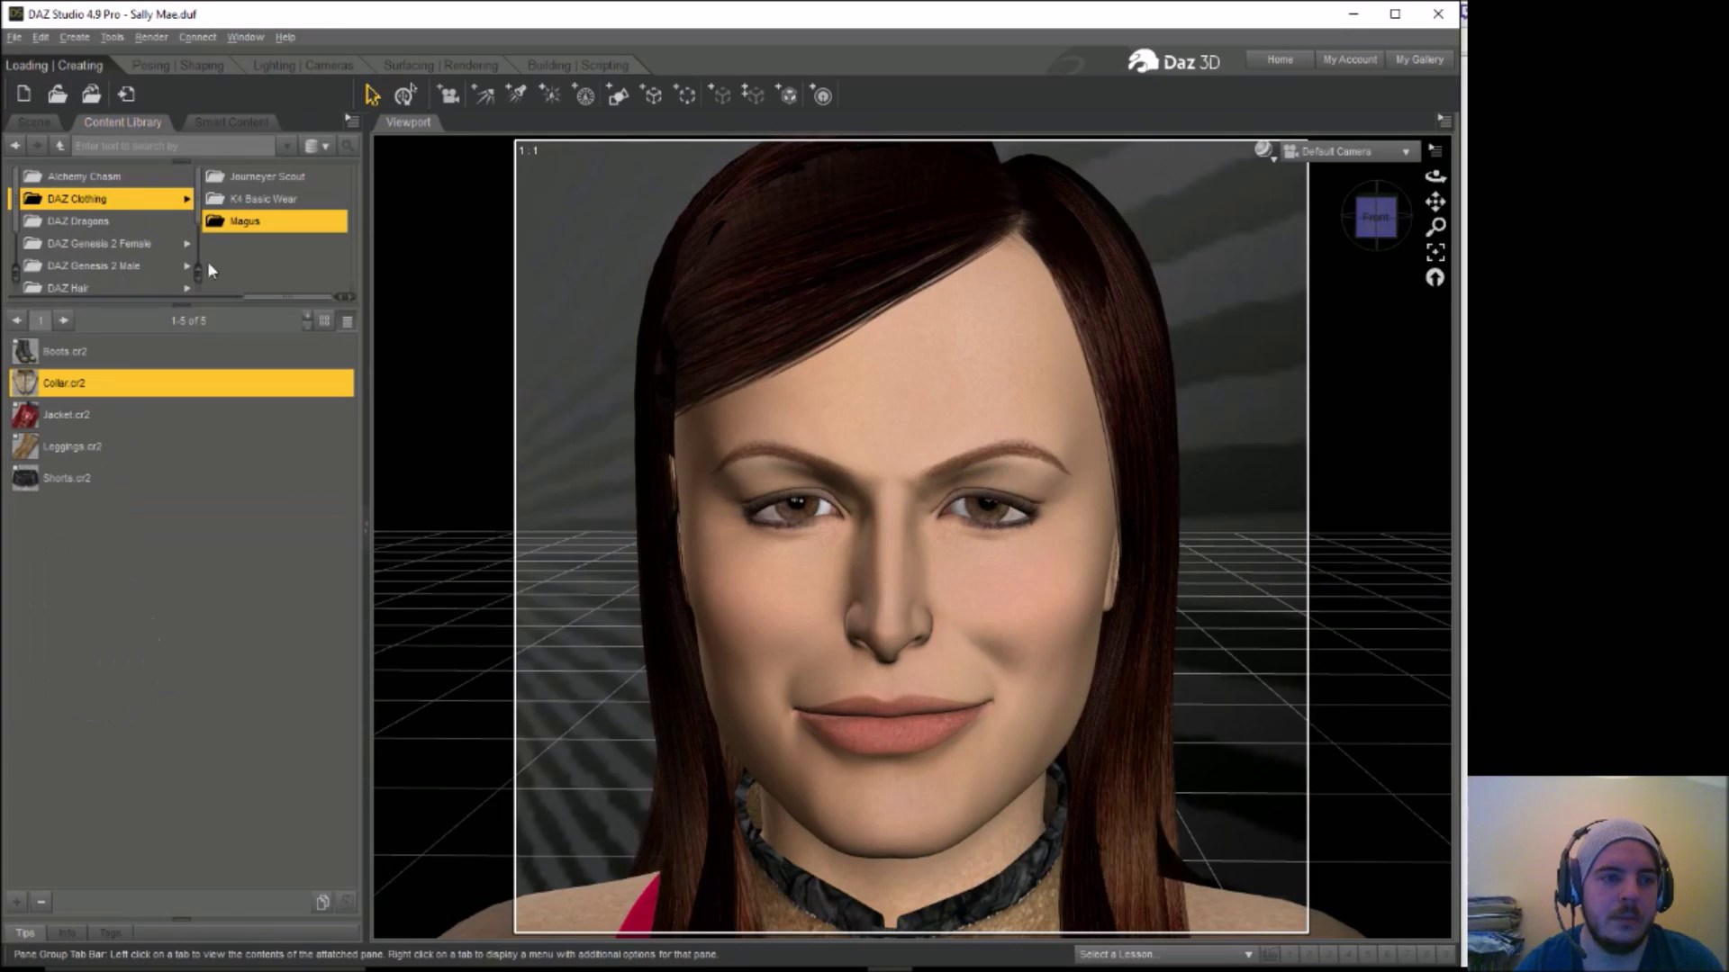
Browse the Props folders of the Studio3 Poser-format library for a suitable accessory, from !!Olympian props through Volleyball
drag(262, 303, 108, 278)
click(99, 225)
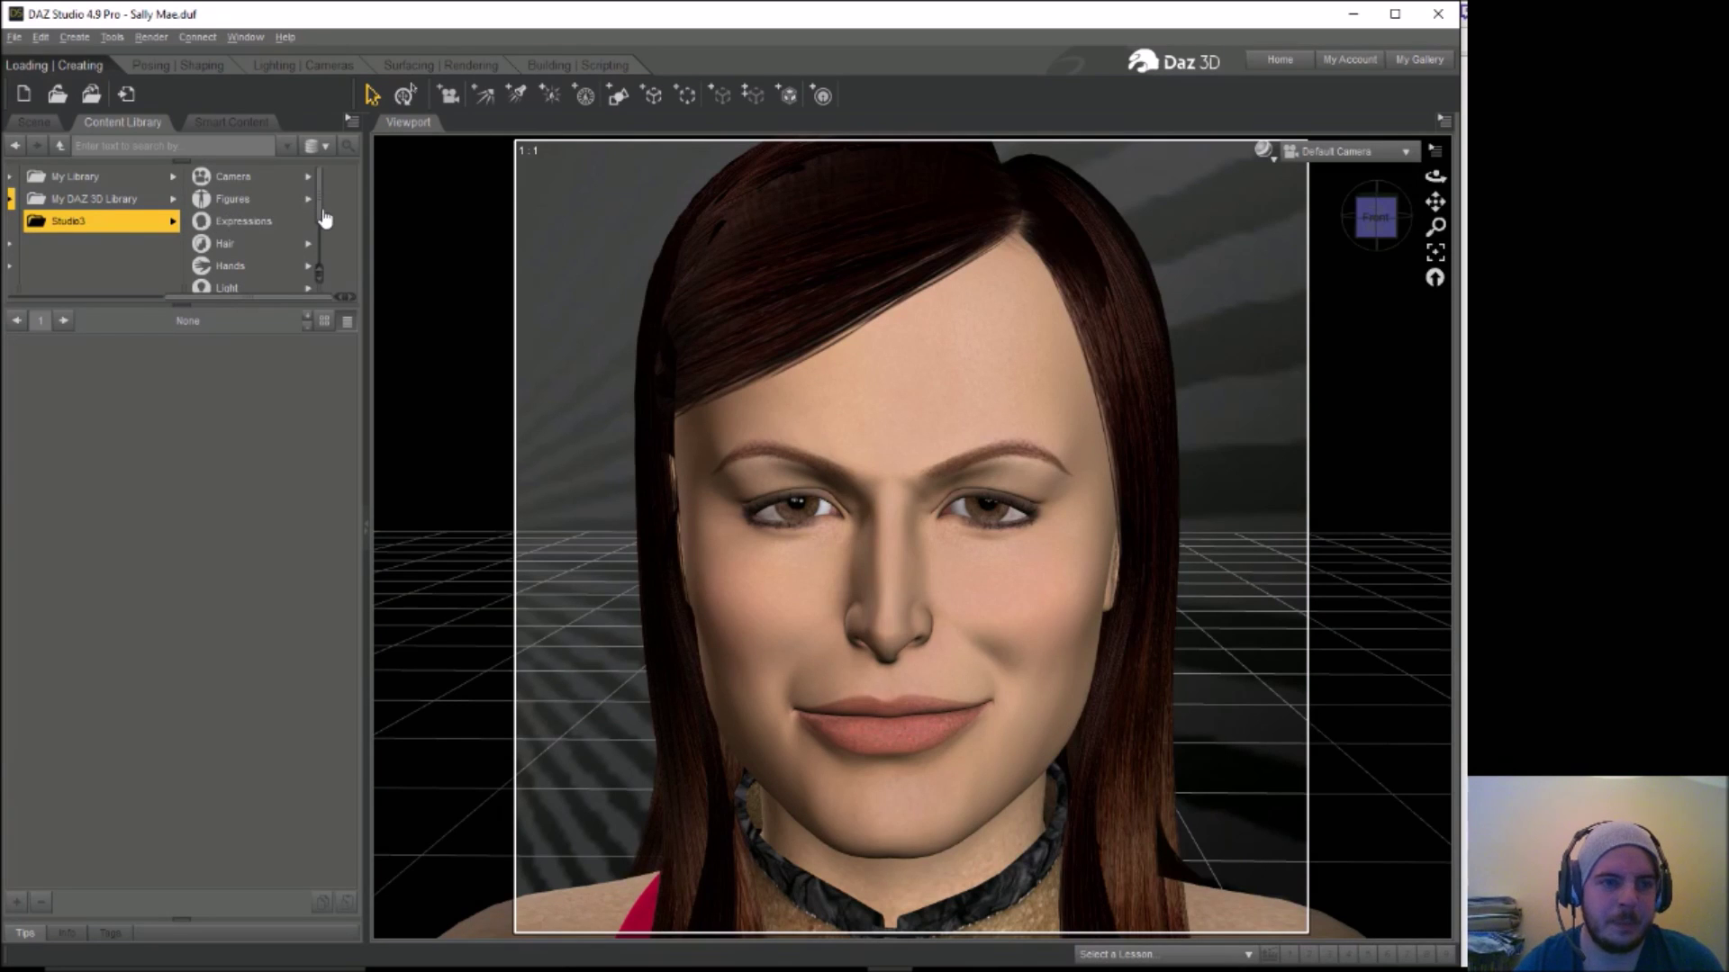
scroll(323, 225, down, 3)
click(228, 282)
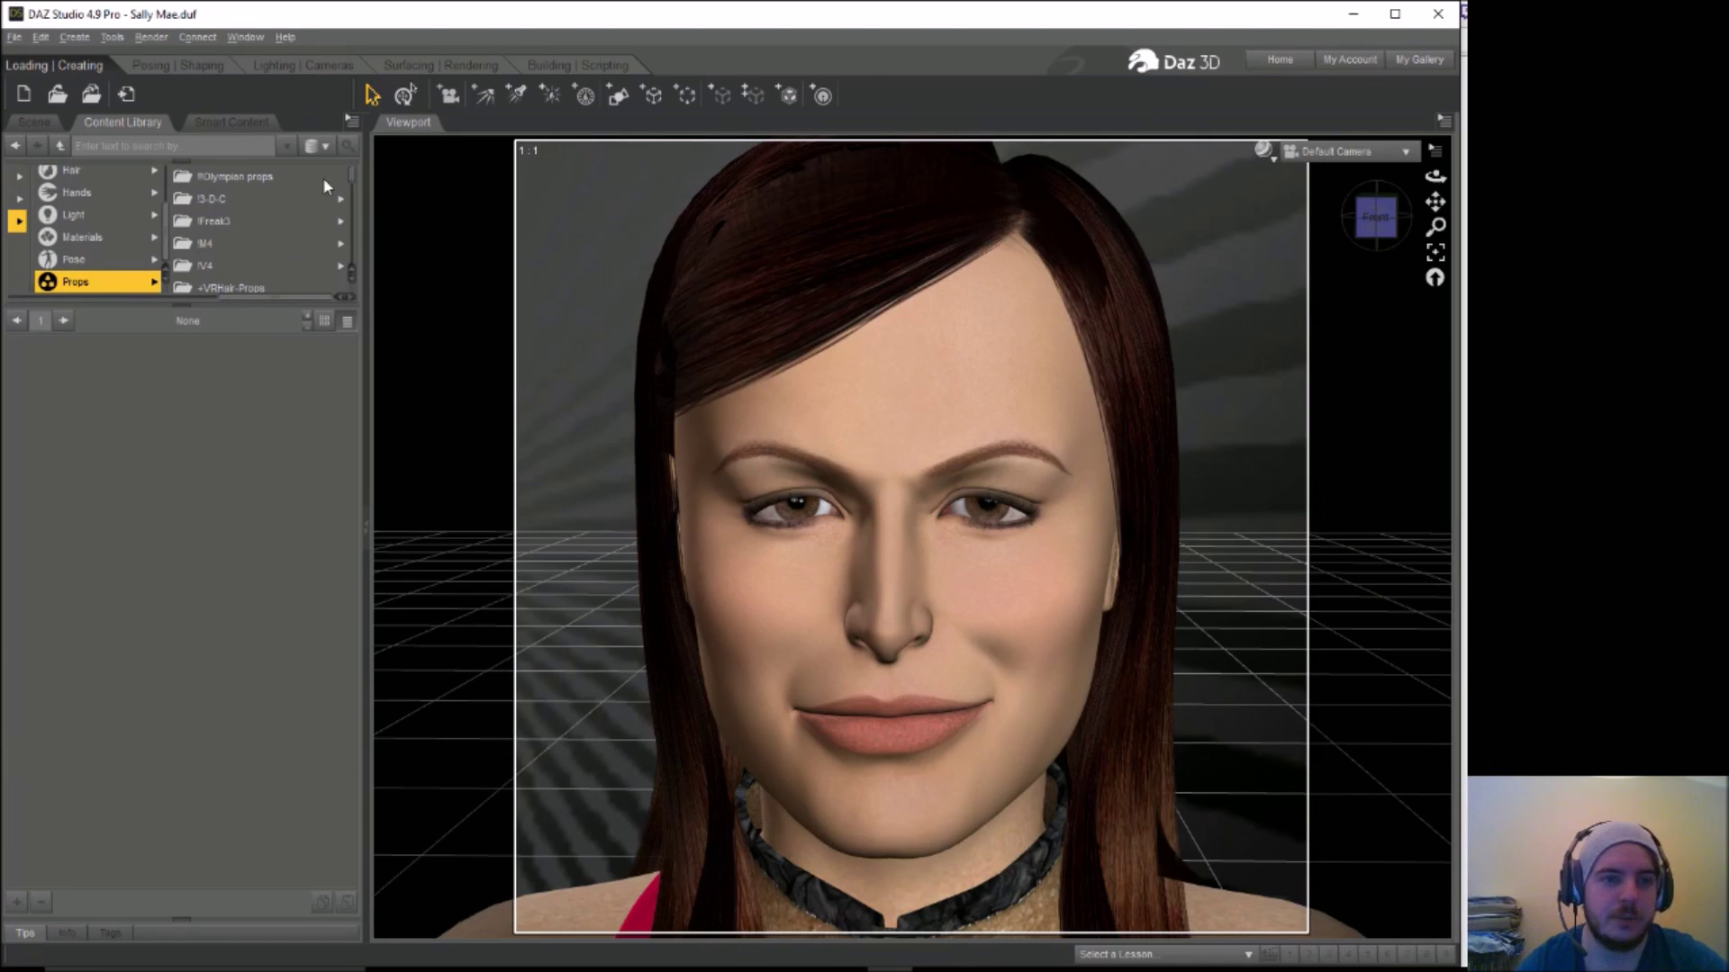
scroll(354, 194, down, 2)
drag(354, 198, 353, 235)
scroll(353, 234, down, 1)
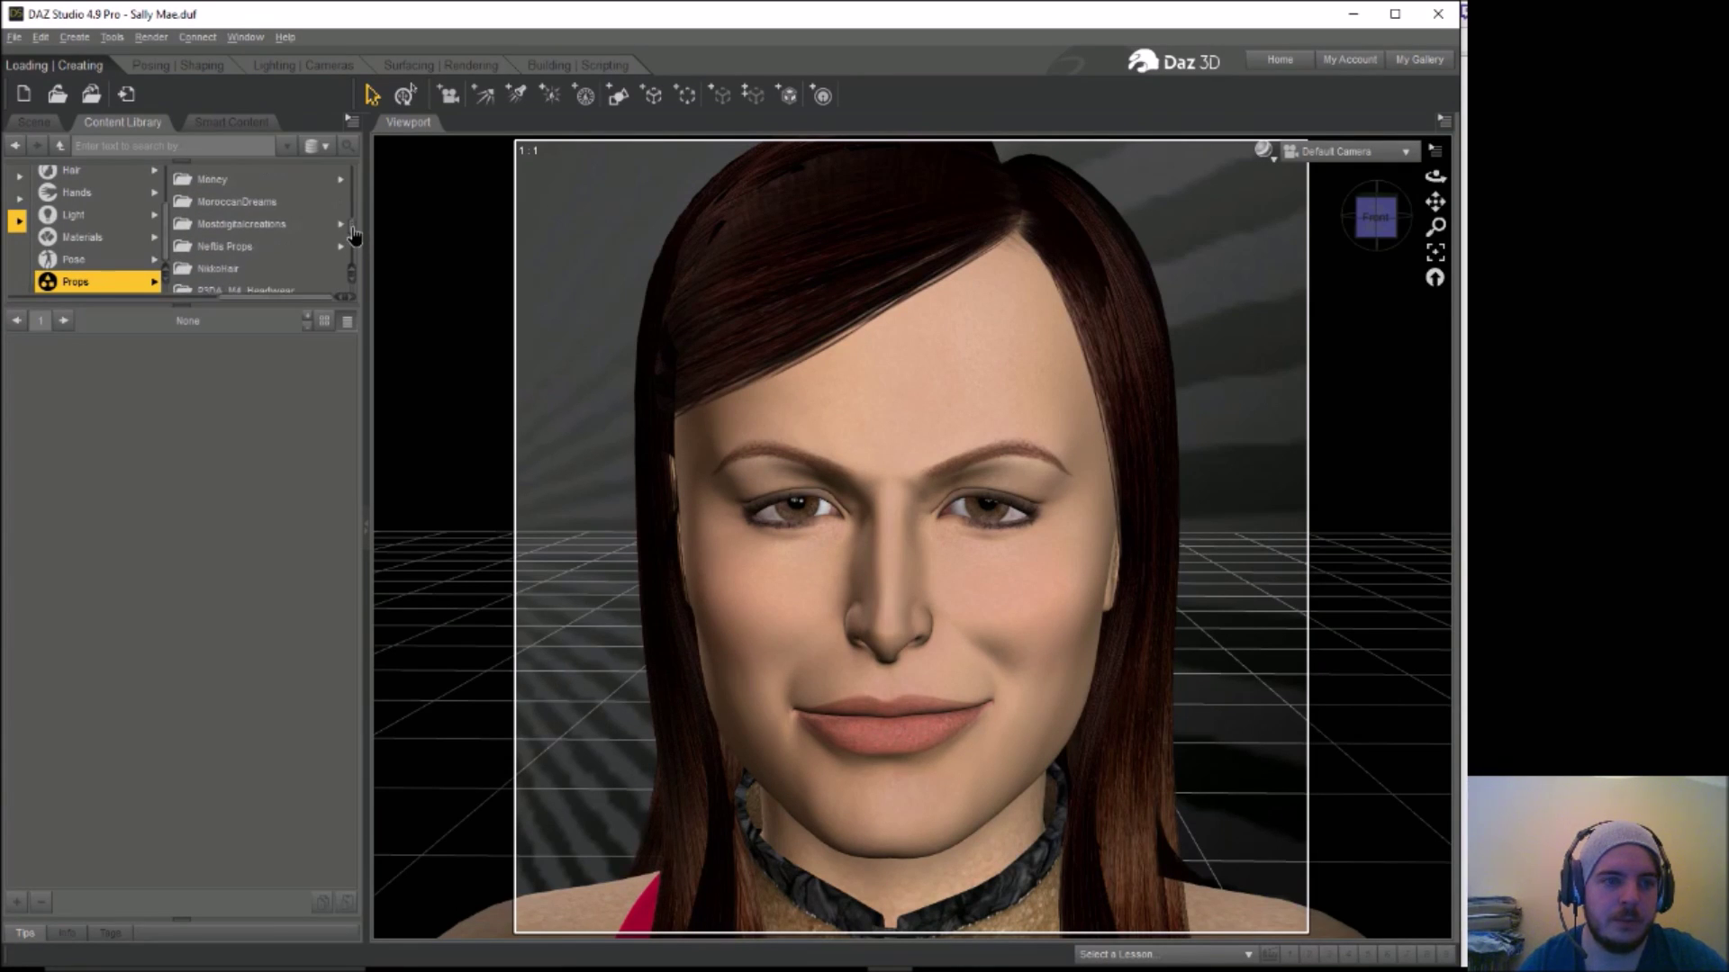
scroll(354, 234, down, 4)
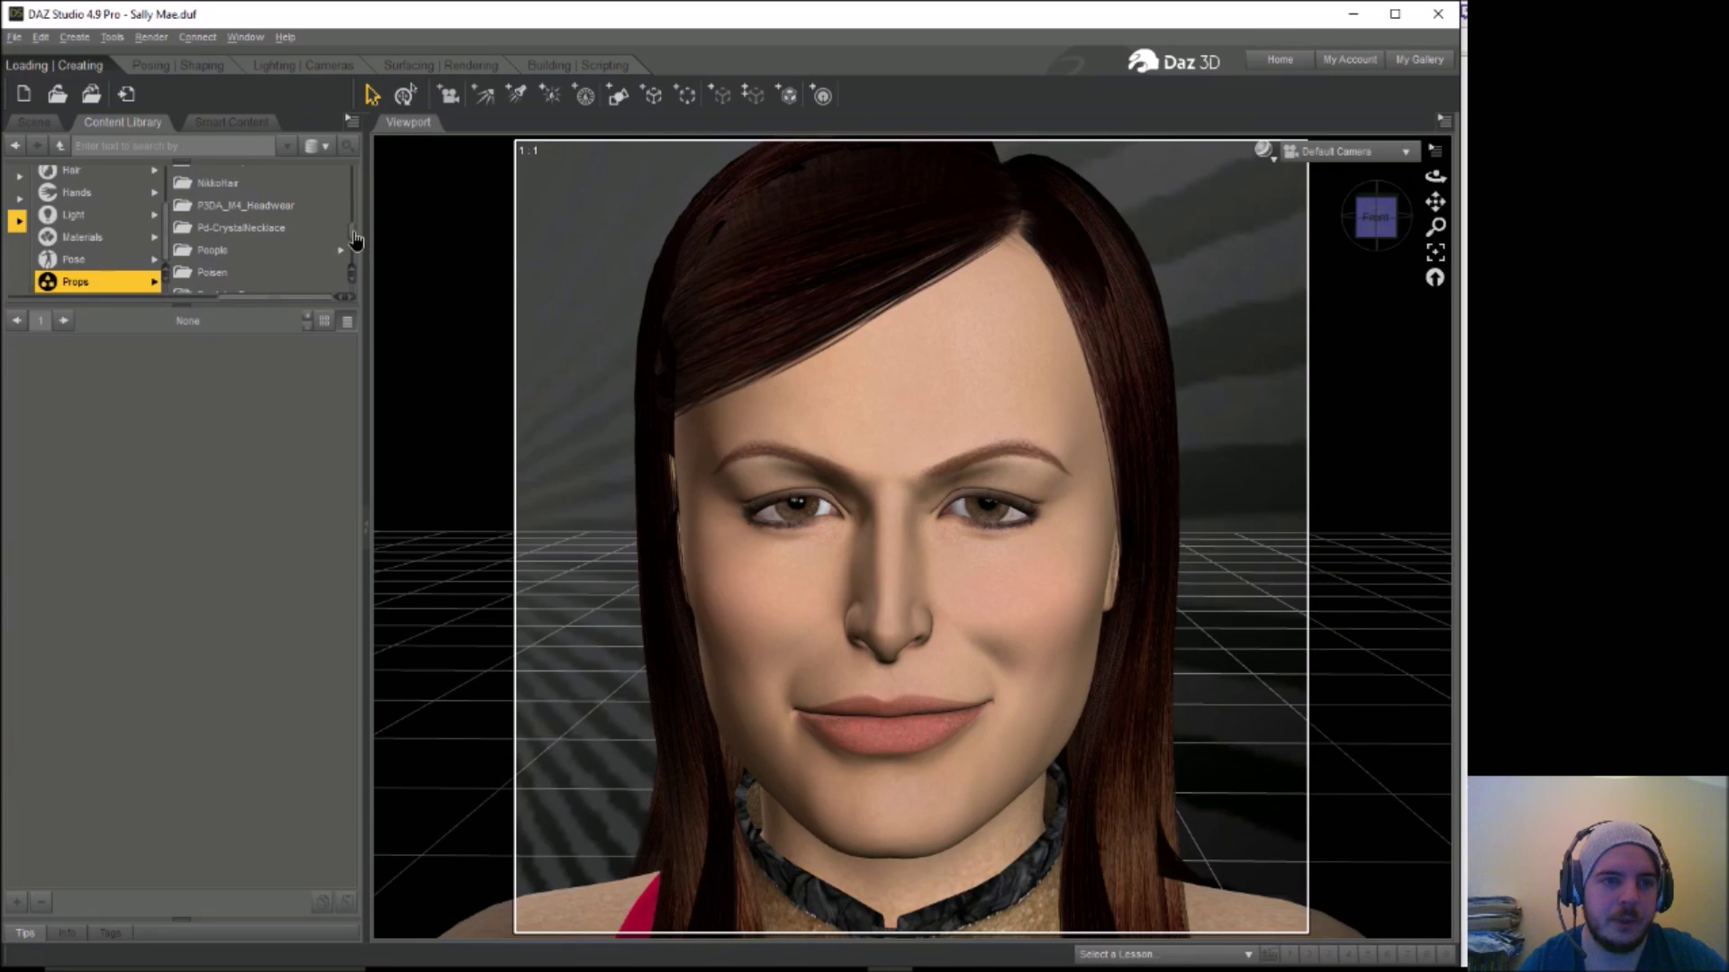
scroll(356, 239, down, 8)
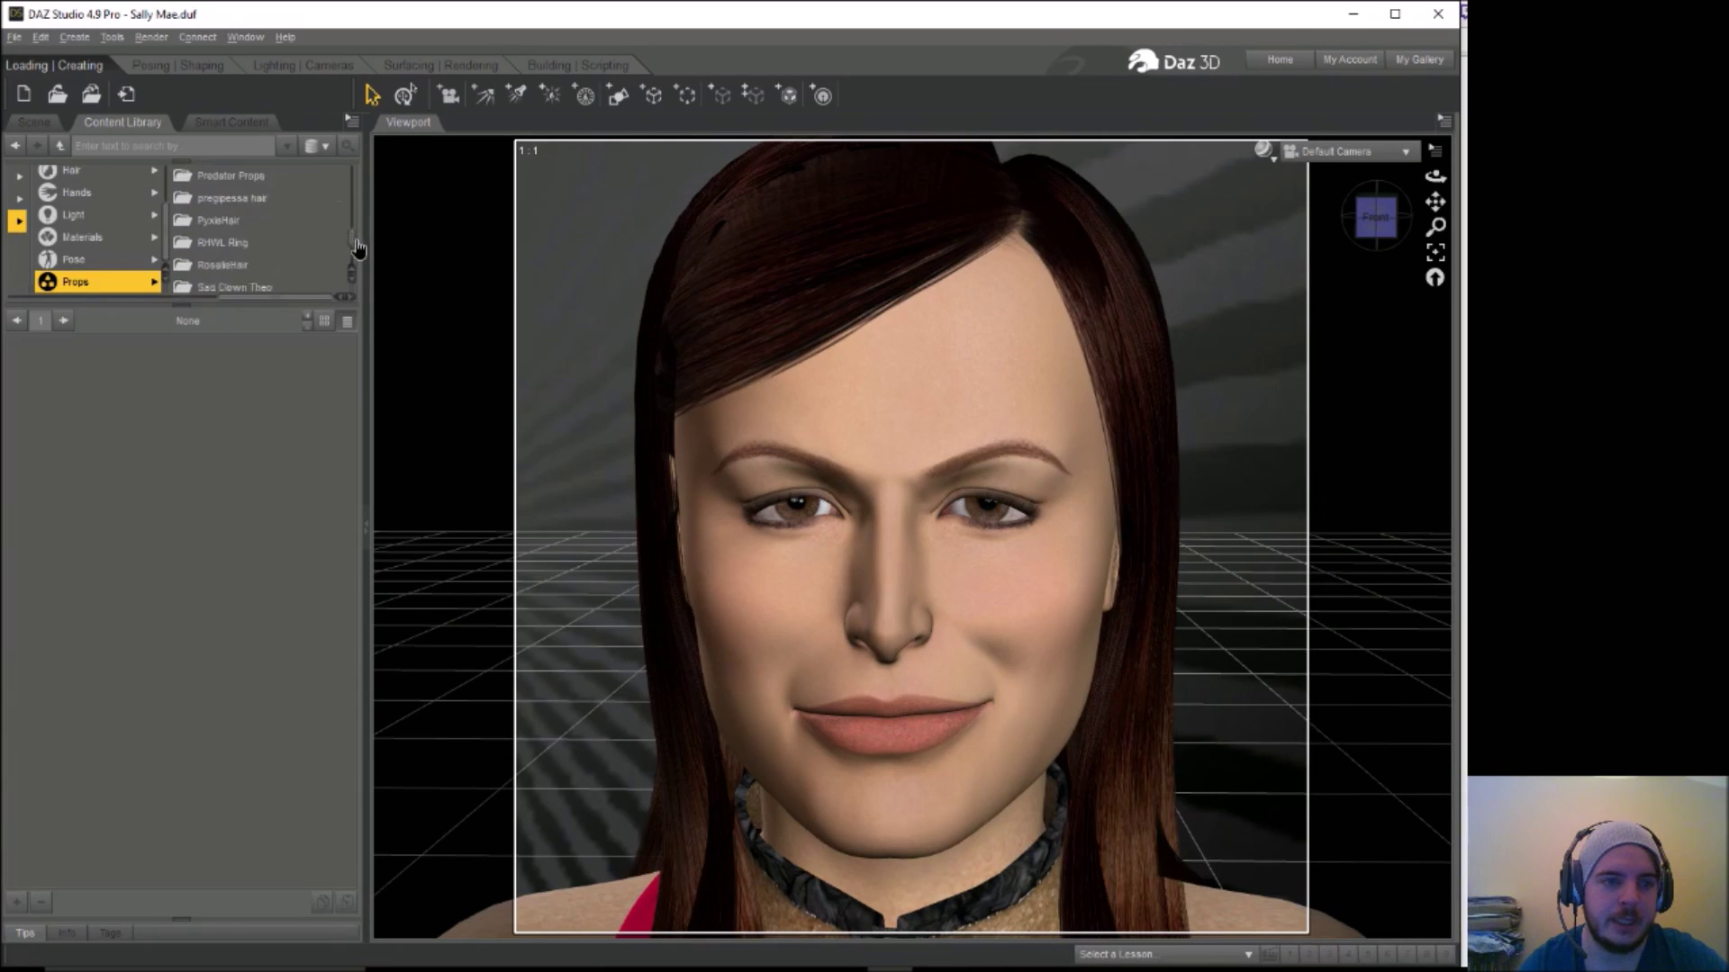
scroll(358, 252, down, 5)
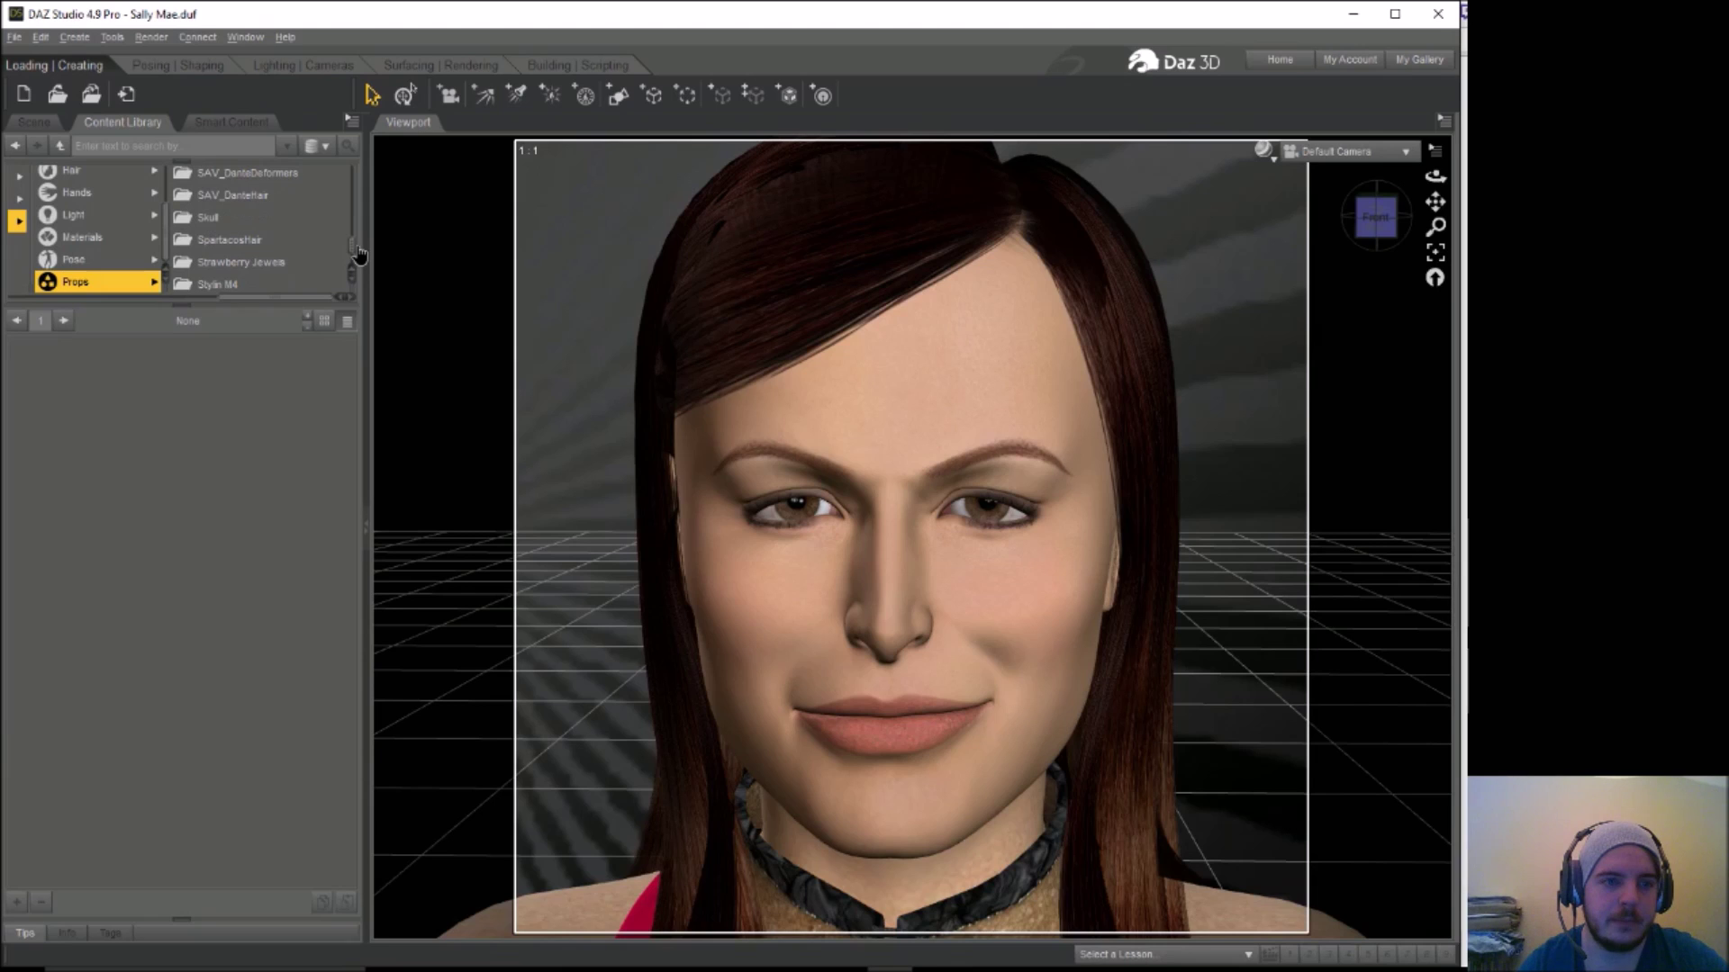
scroll(358, 257, down, 3)
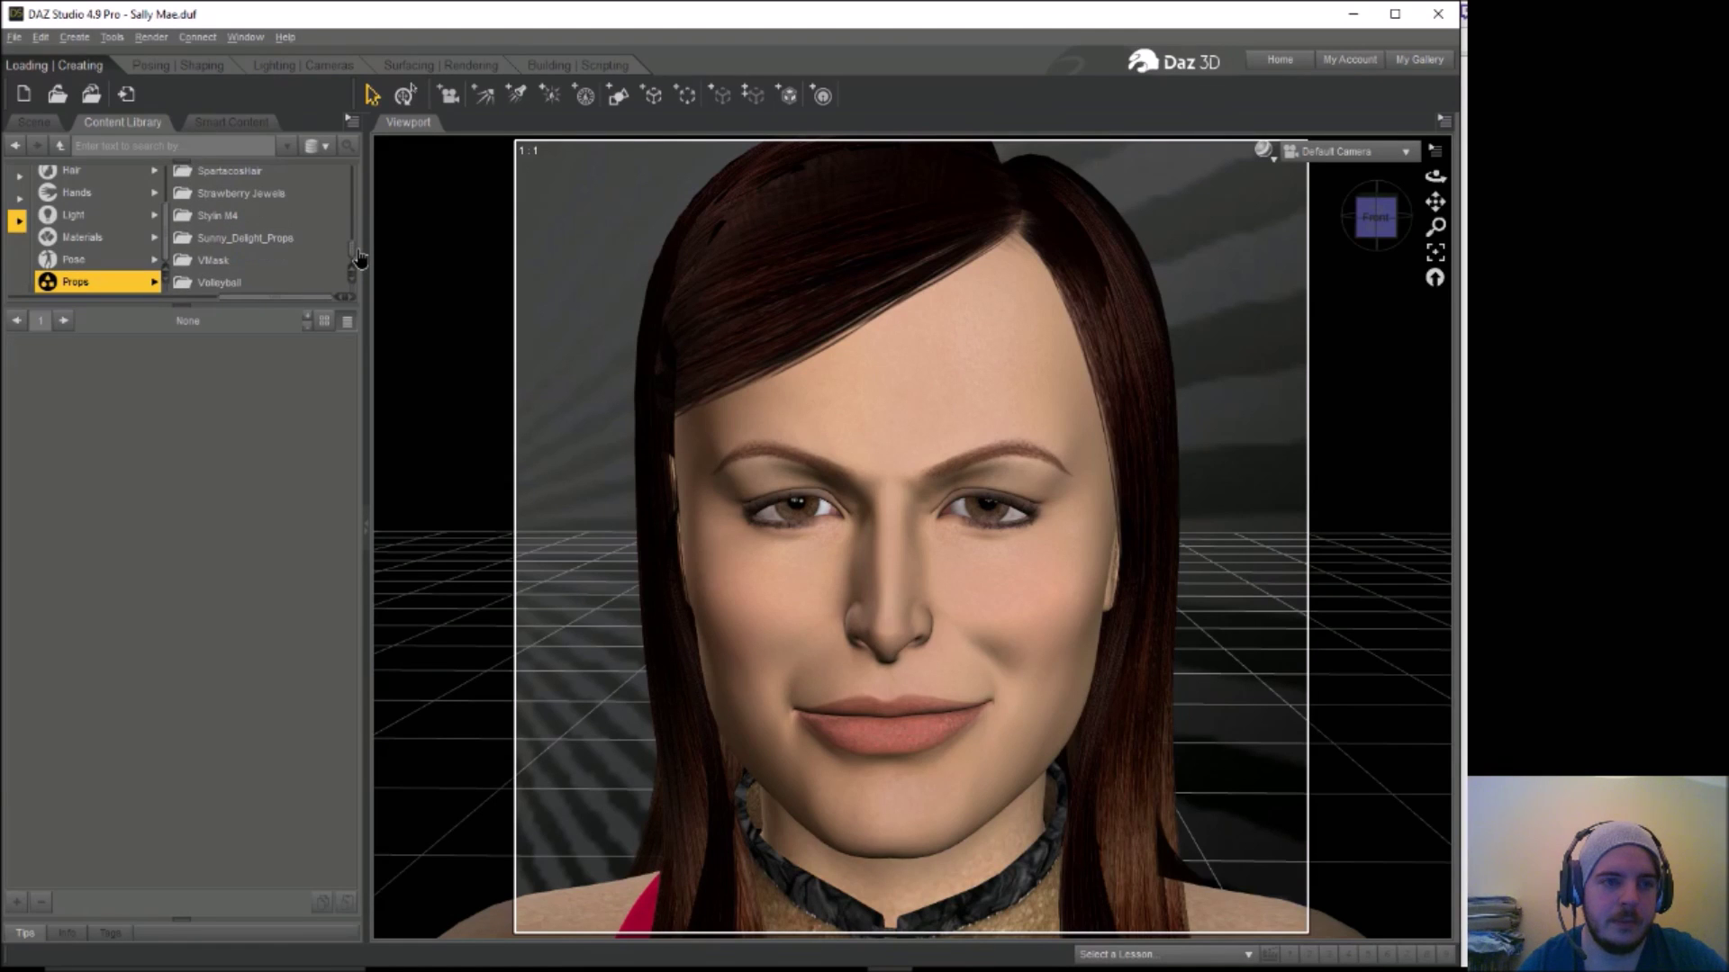
Check the Stylin M4 and Sunny_Delight_Props folders and add Delight_Sunglasses.pp2 from Sunny_Delight_Props to the scene
click(259, 217)
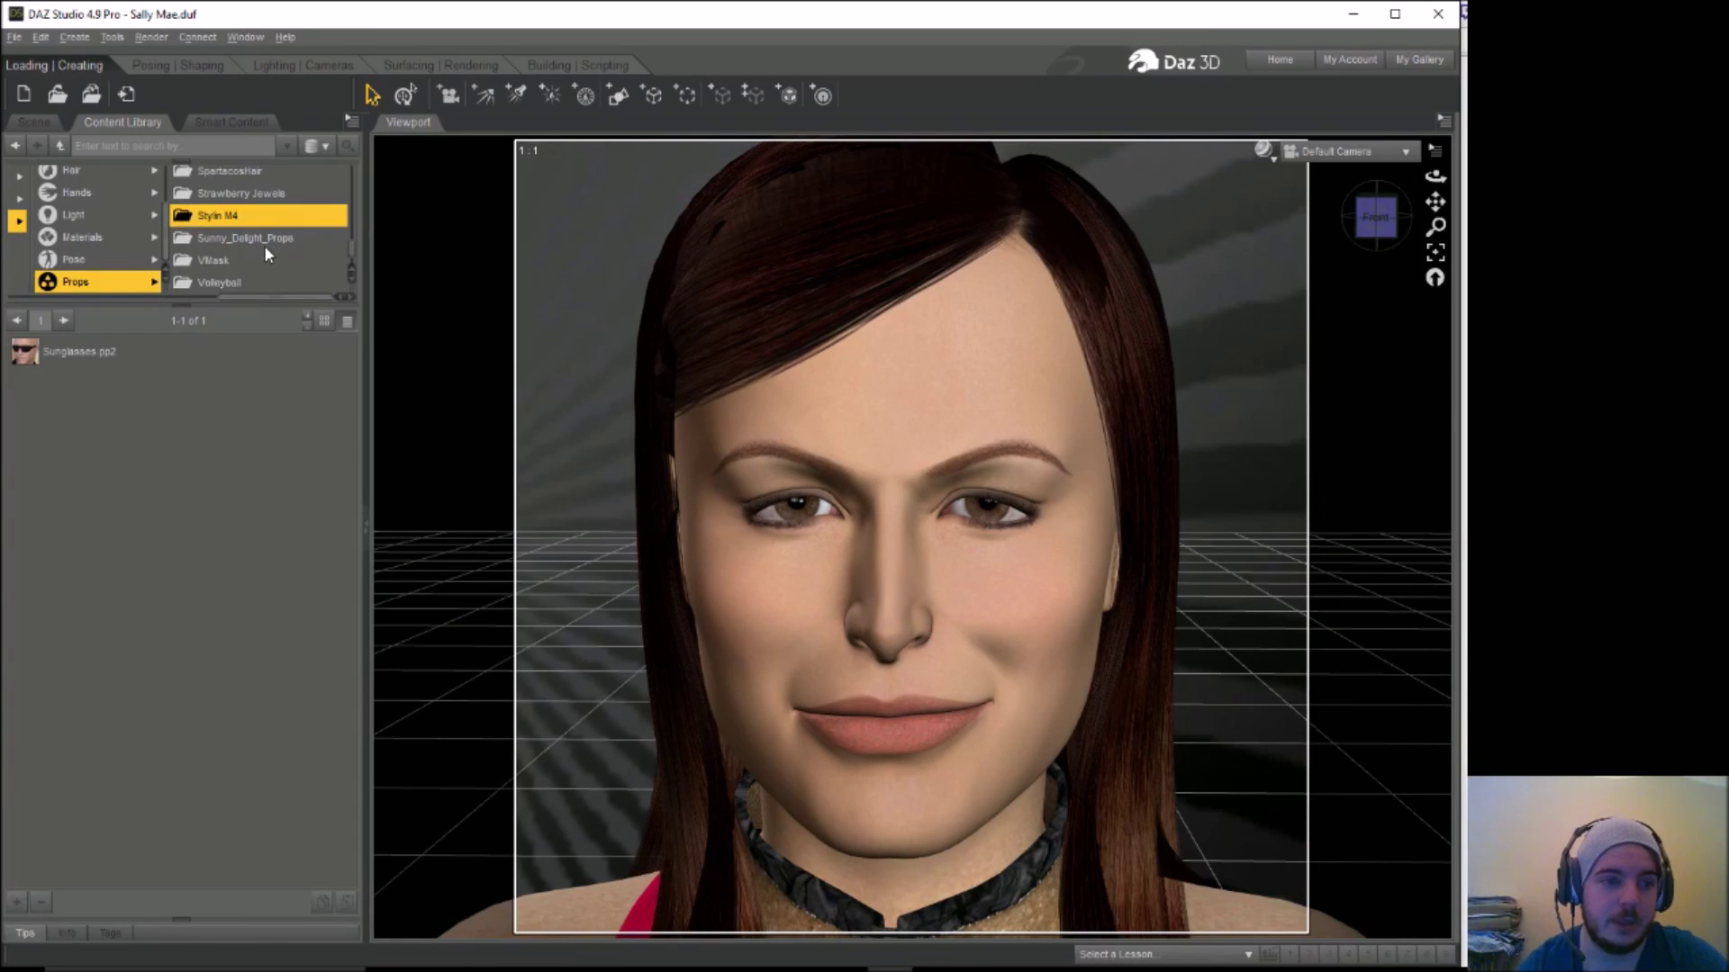
click(269, 240)
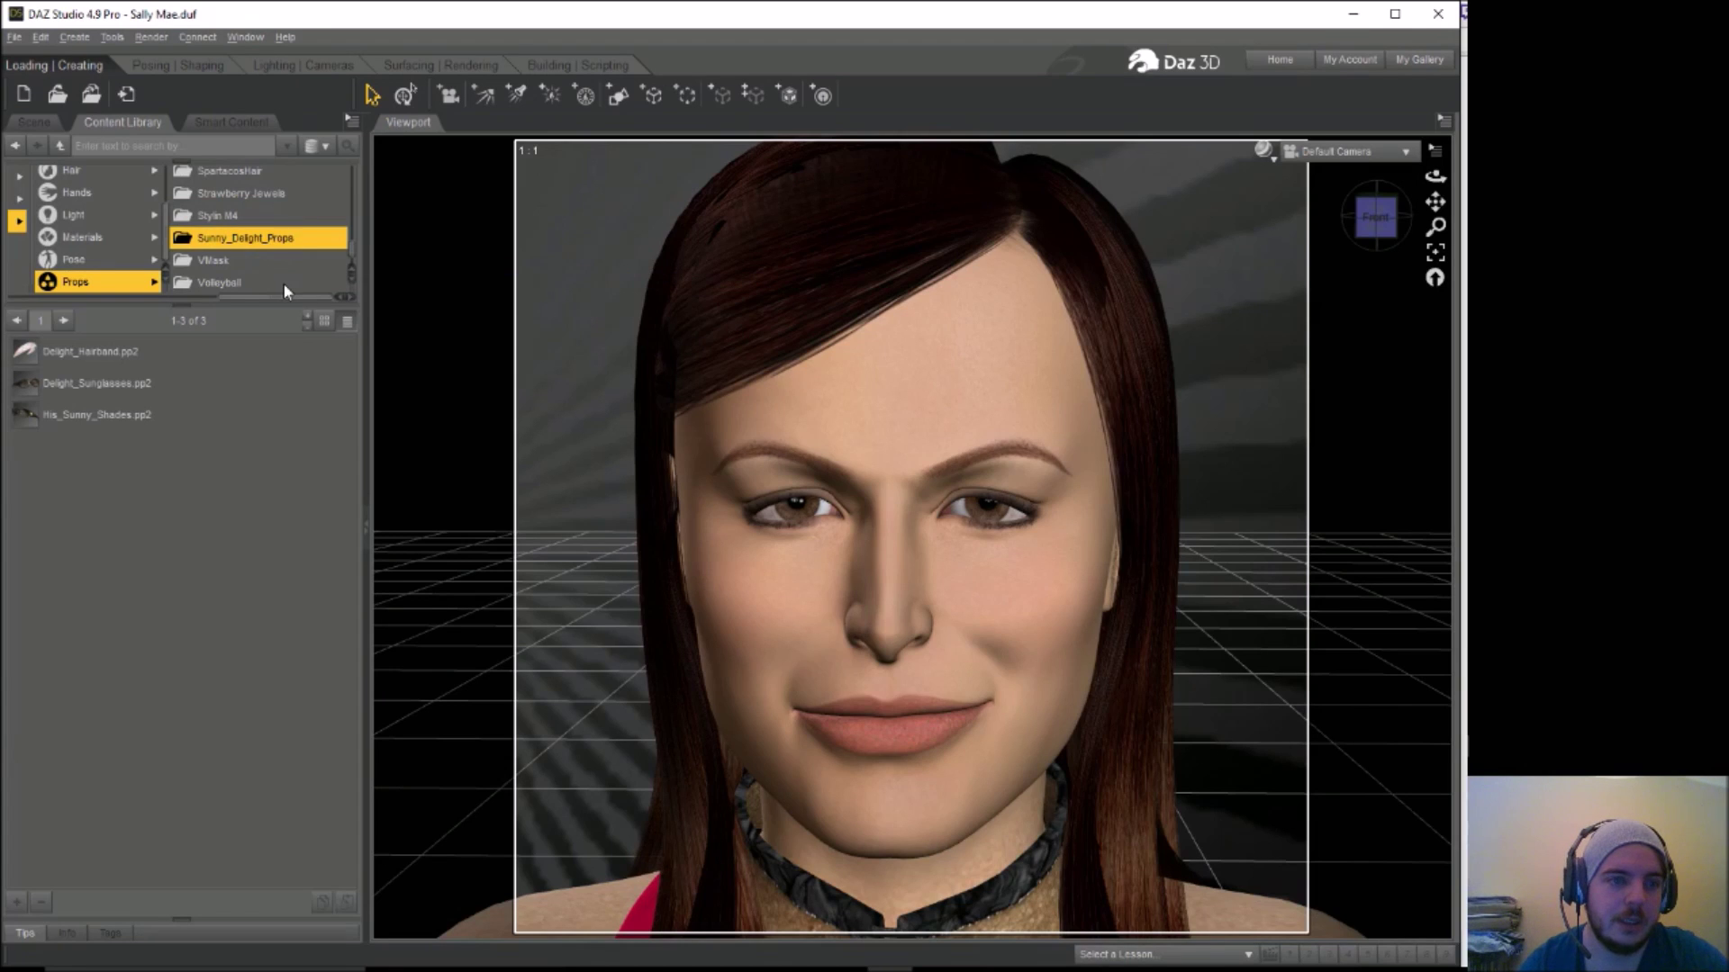
mouse_move(116, 421)
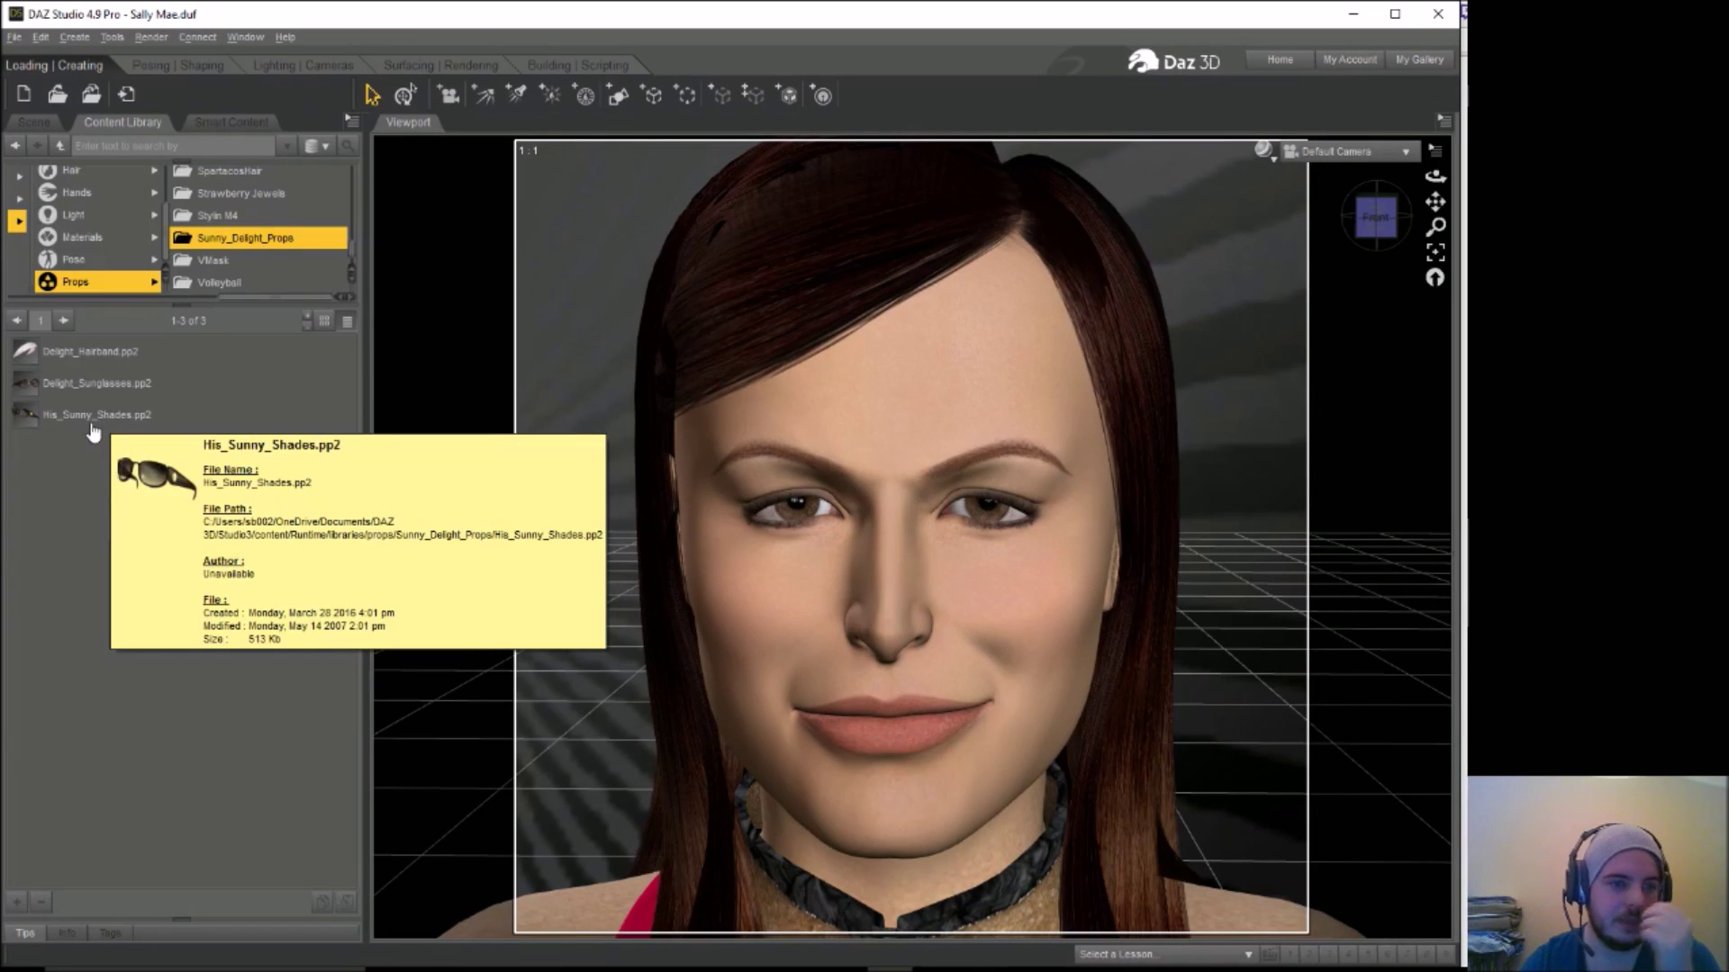
drag(99, 389, 813, 576)
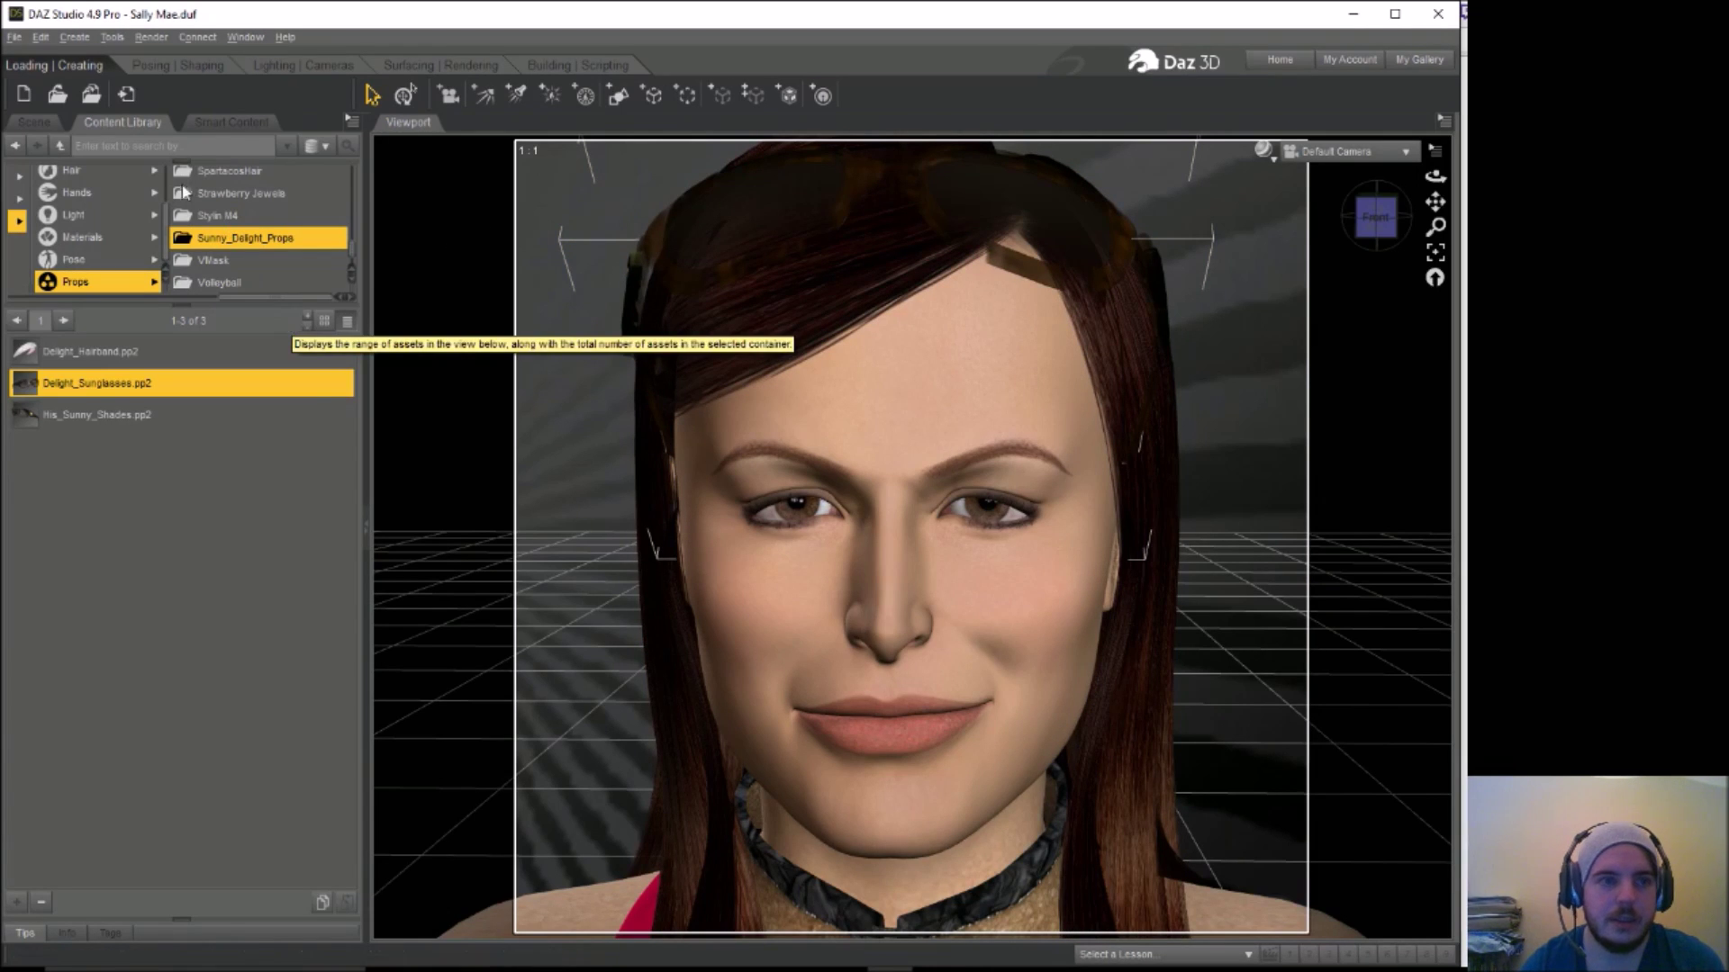
Tilt the sunglasses down from the top of the head by setting their X rotation to about -7.12
click(180, 65)
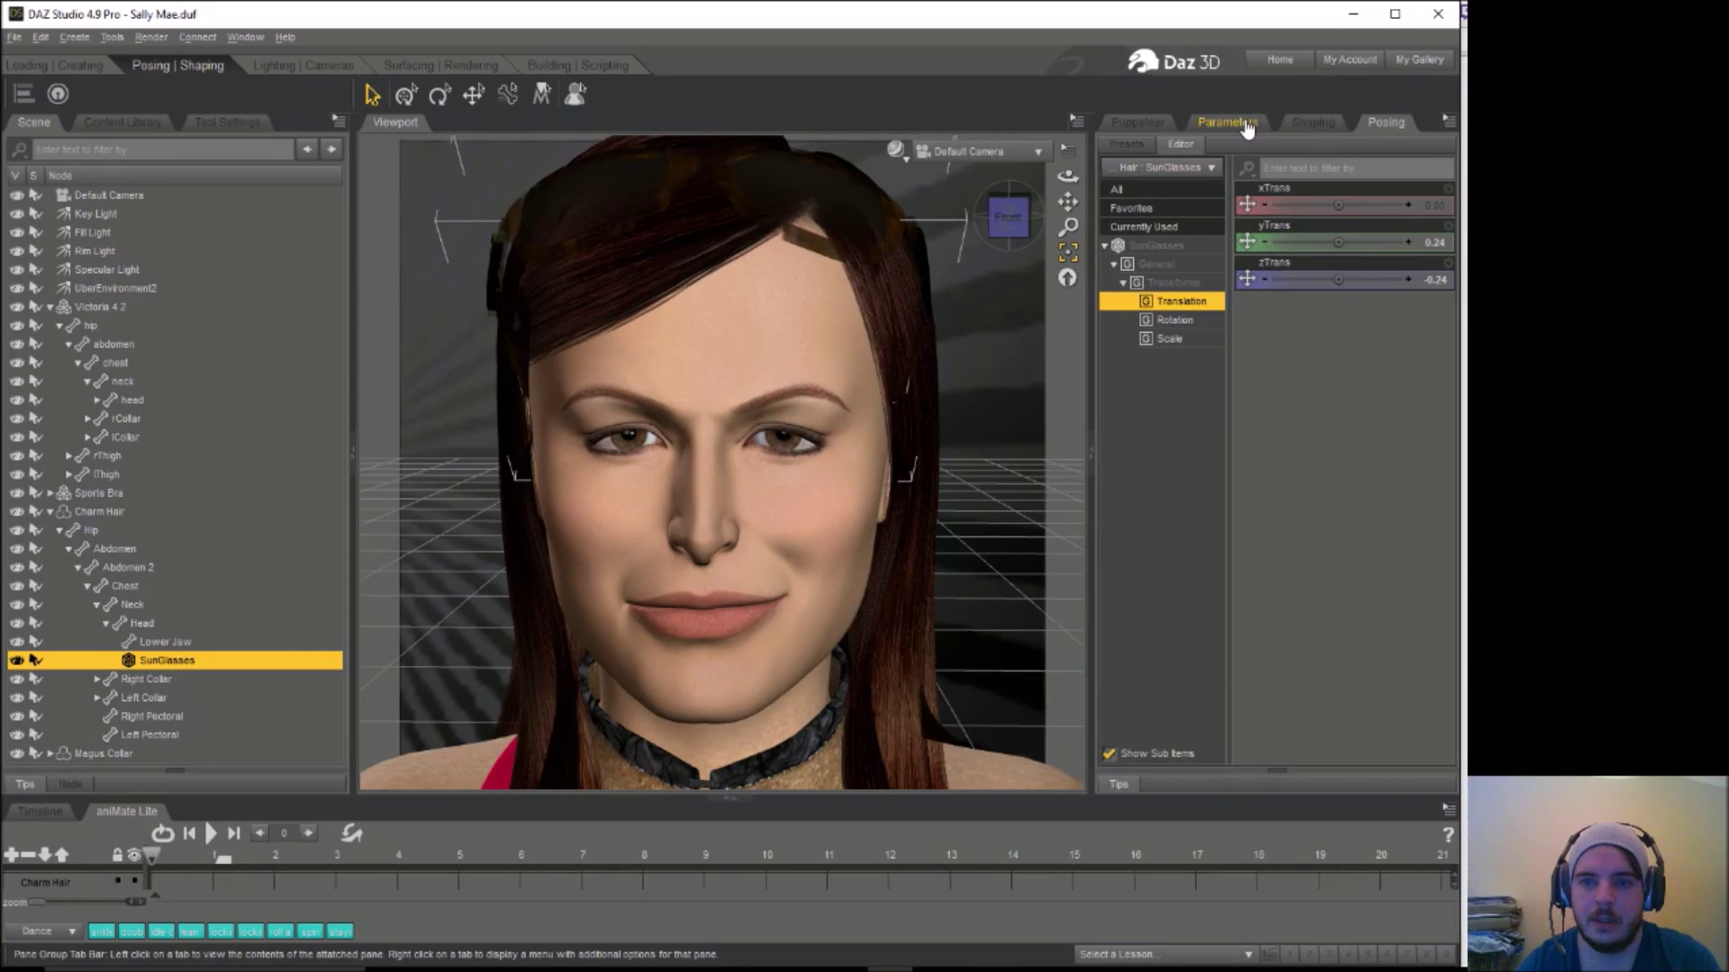
click(1185, 326)
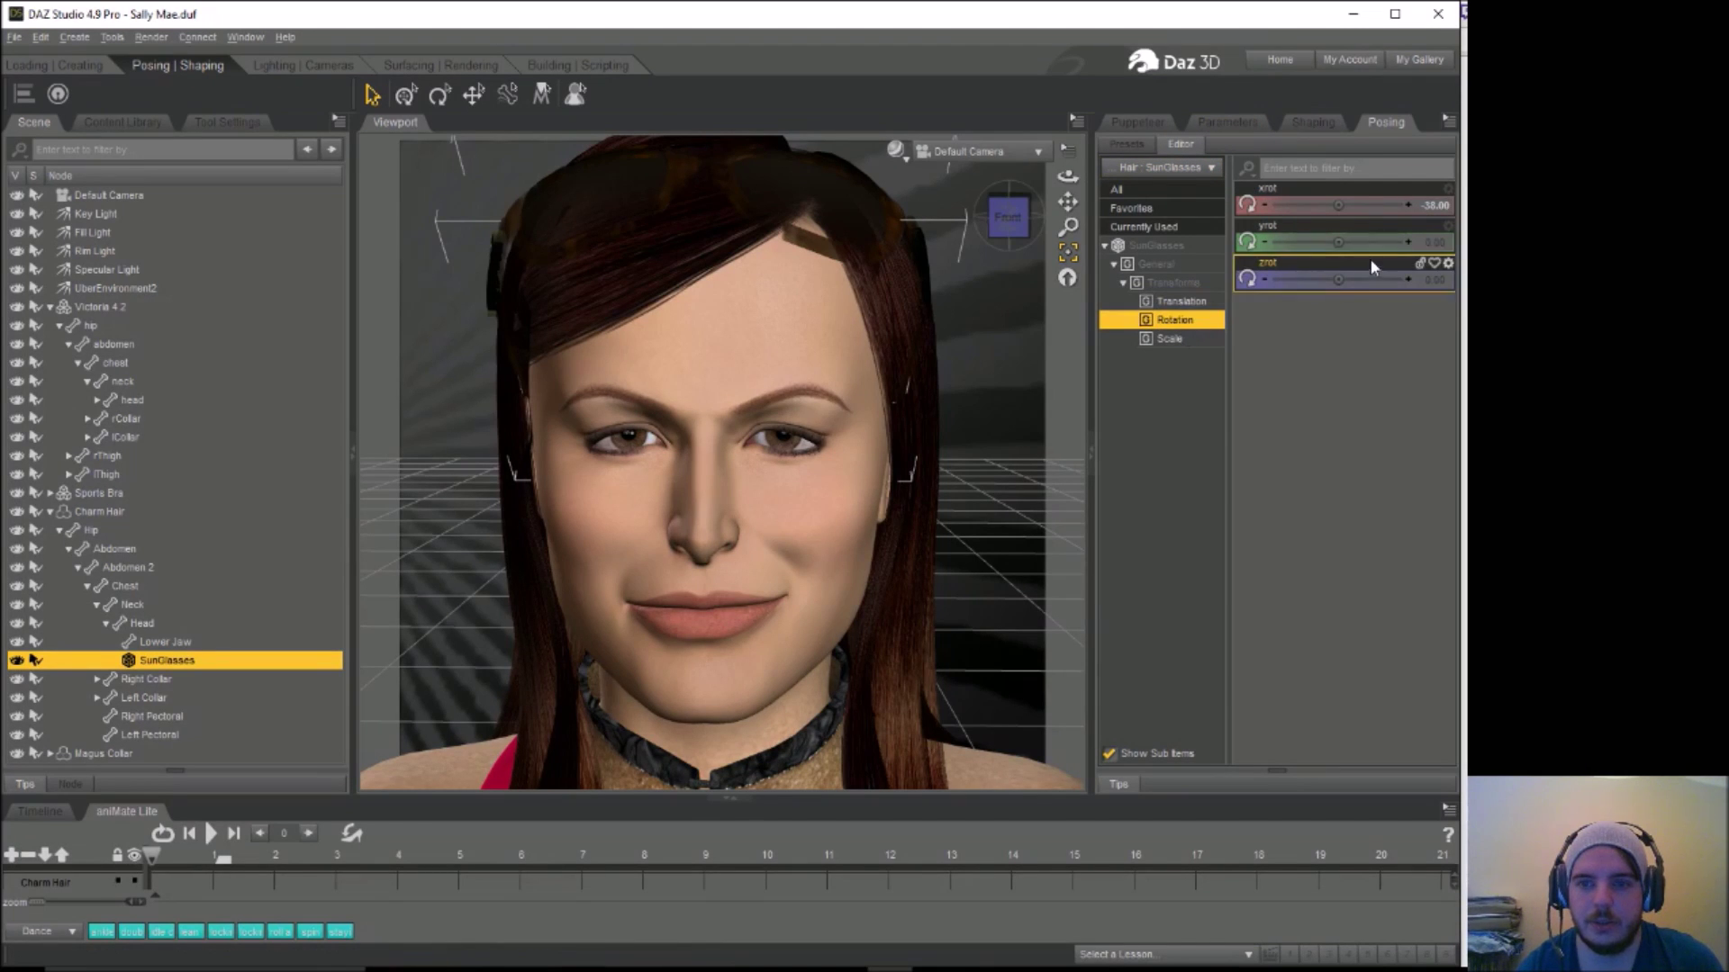
drag(1350, 205, 1382, 205)
Lower the sunglasses over the eyes to a Y translation of about -2.19 and set their overall scale to about 91.7%
click(1181, 301)
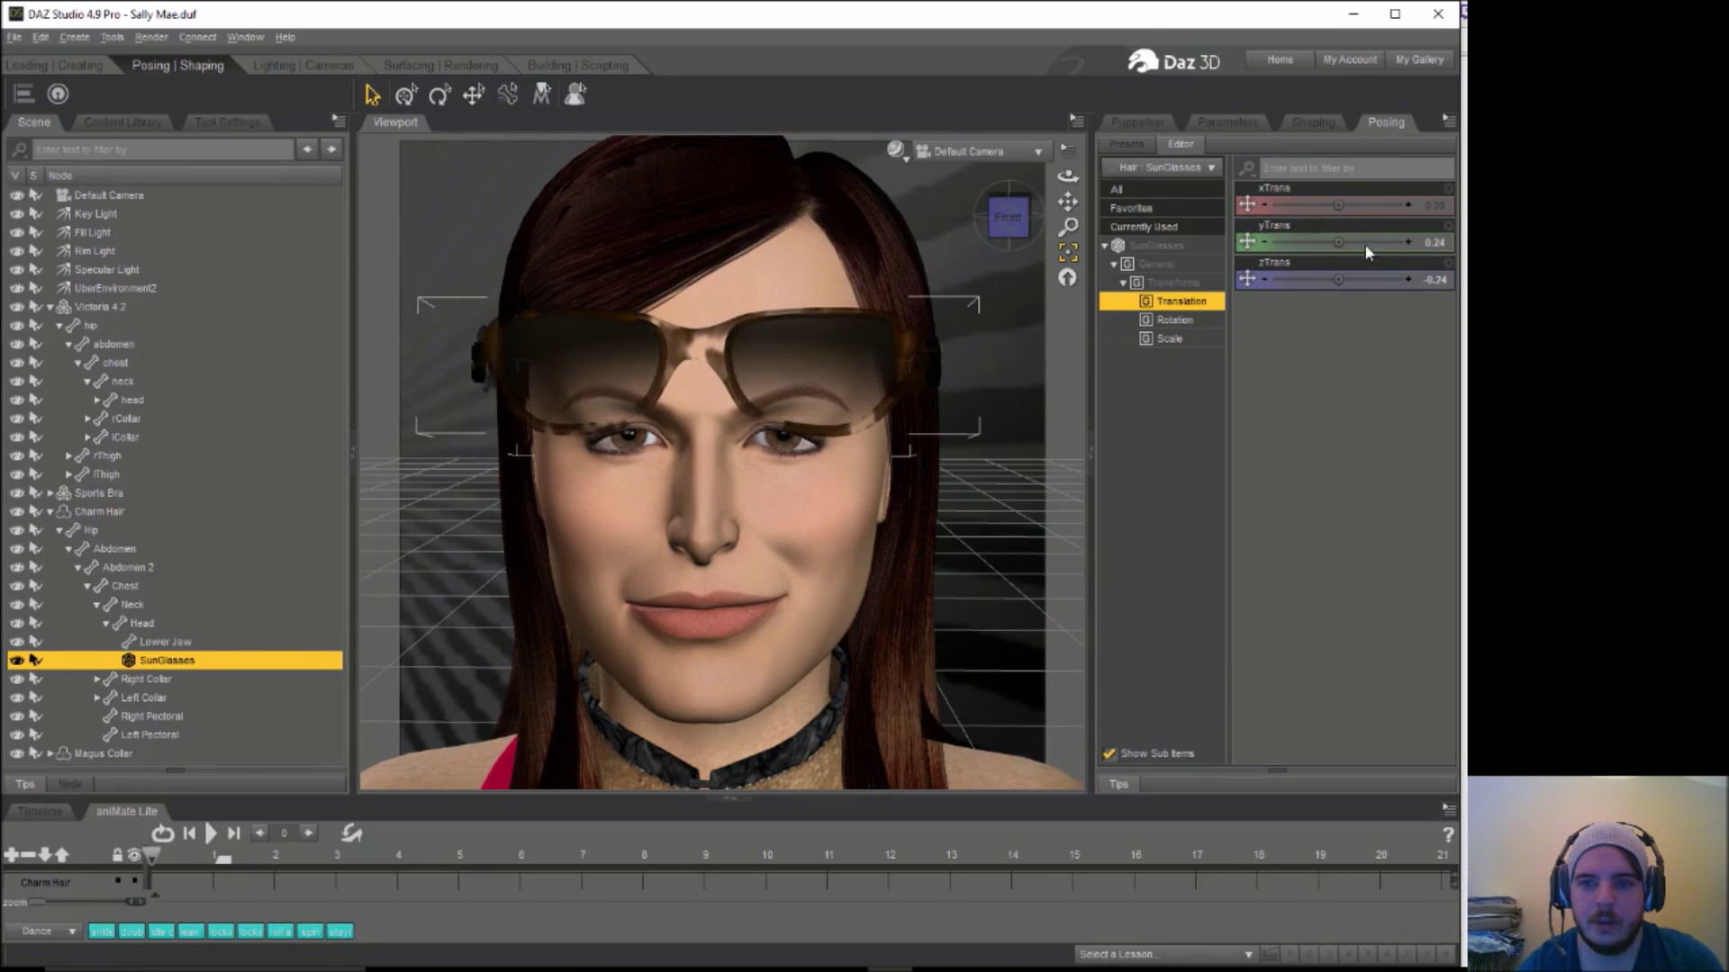
drag(1339, 241, 1318, 241)
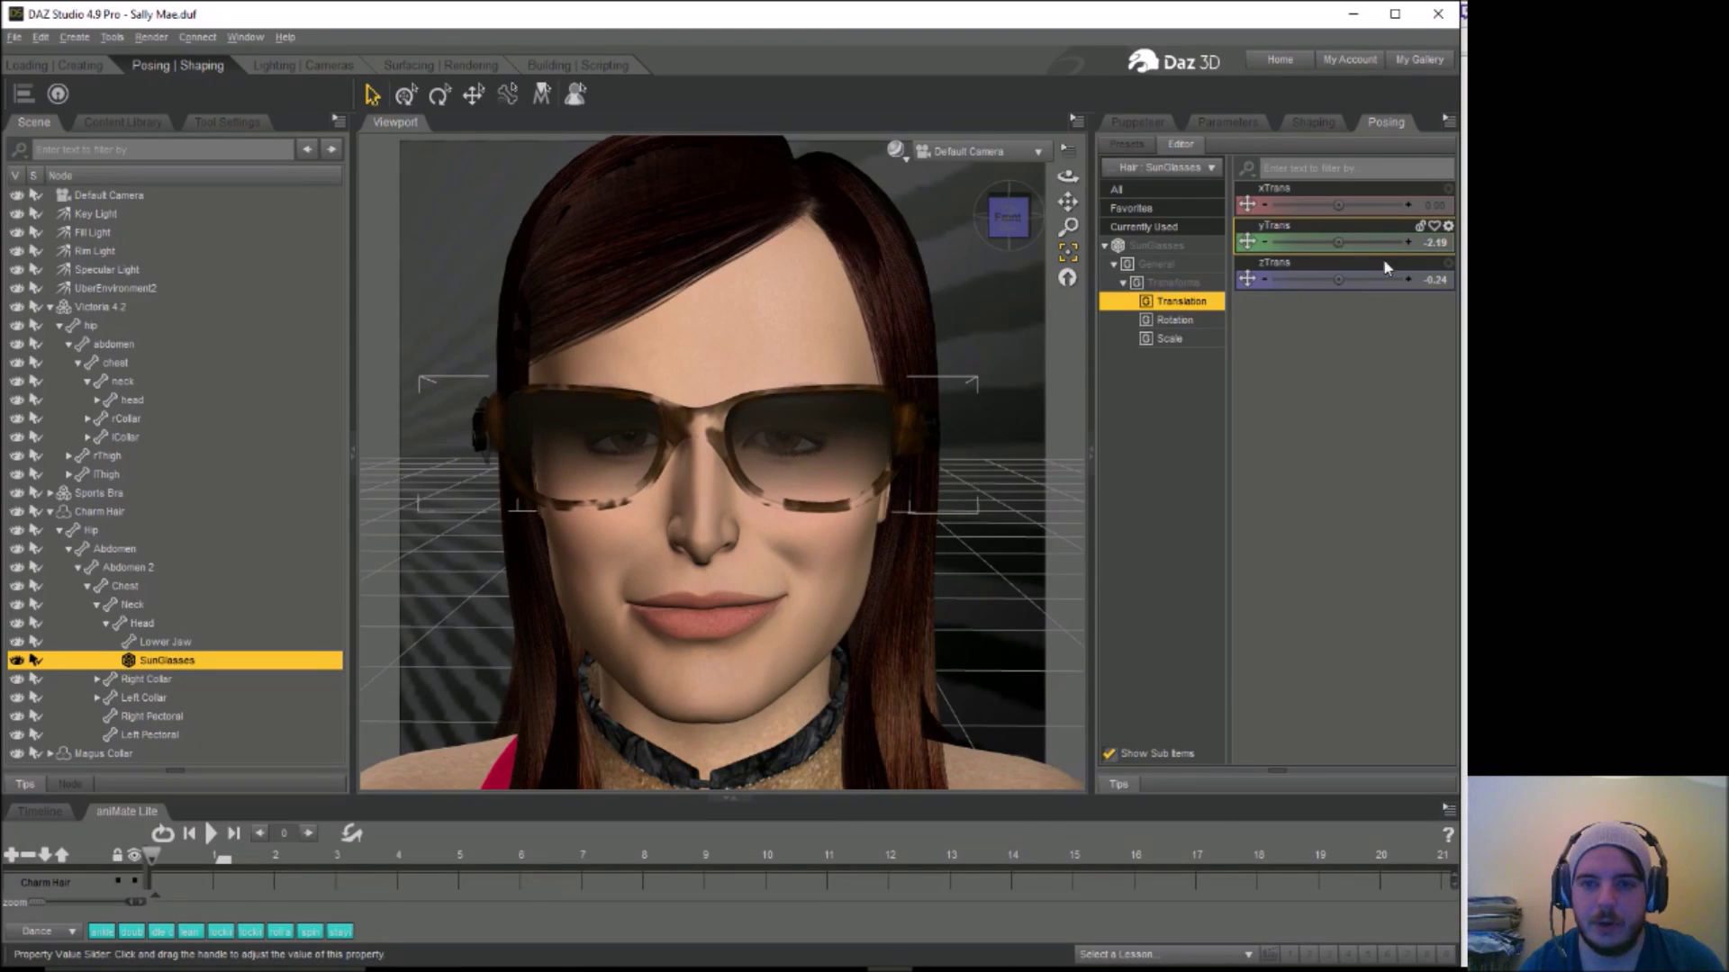
click(1170, 339)
drag(1350, 207, 1314, 206)
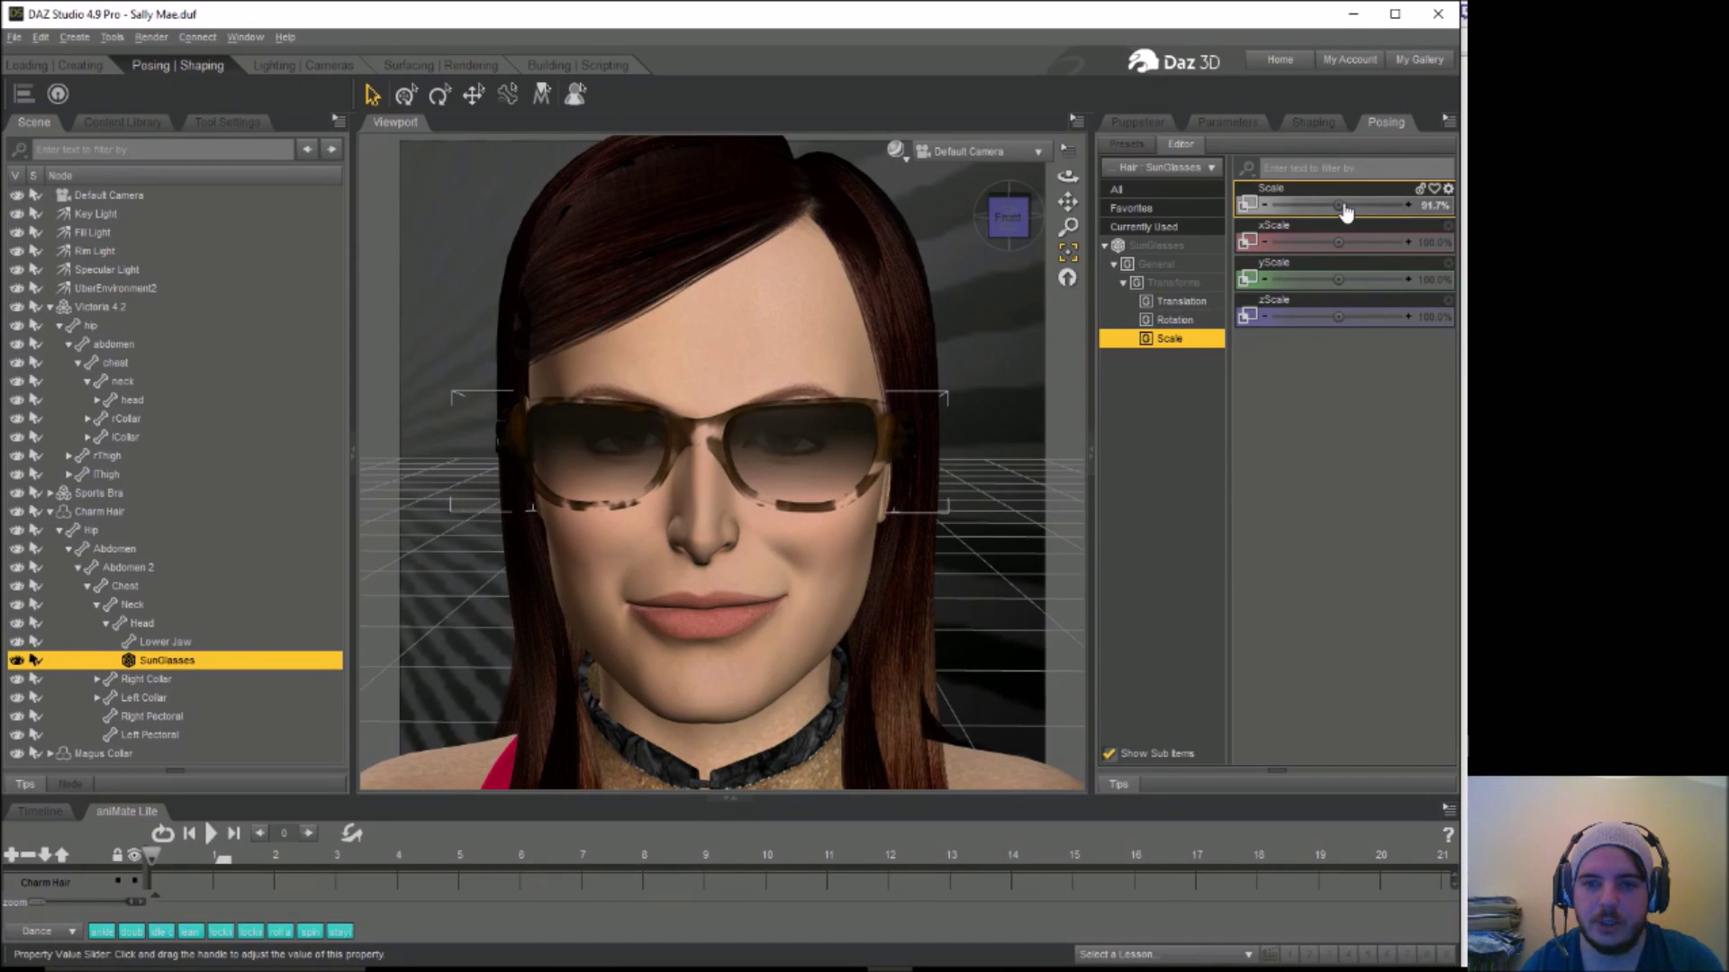
Tilt the sunglasses to an X rotation of about 1.40 and set their Y scale to about 82.3%
click(1187, 316)
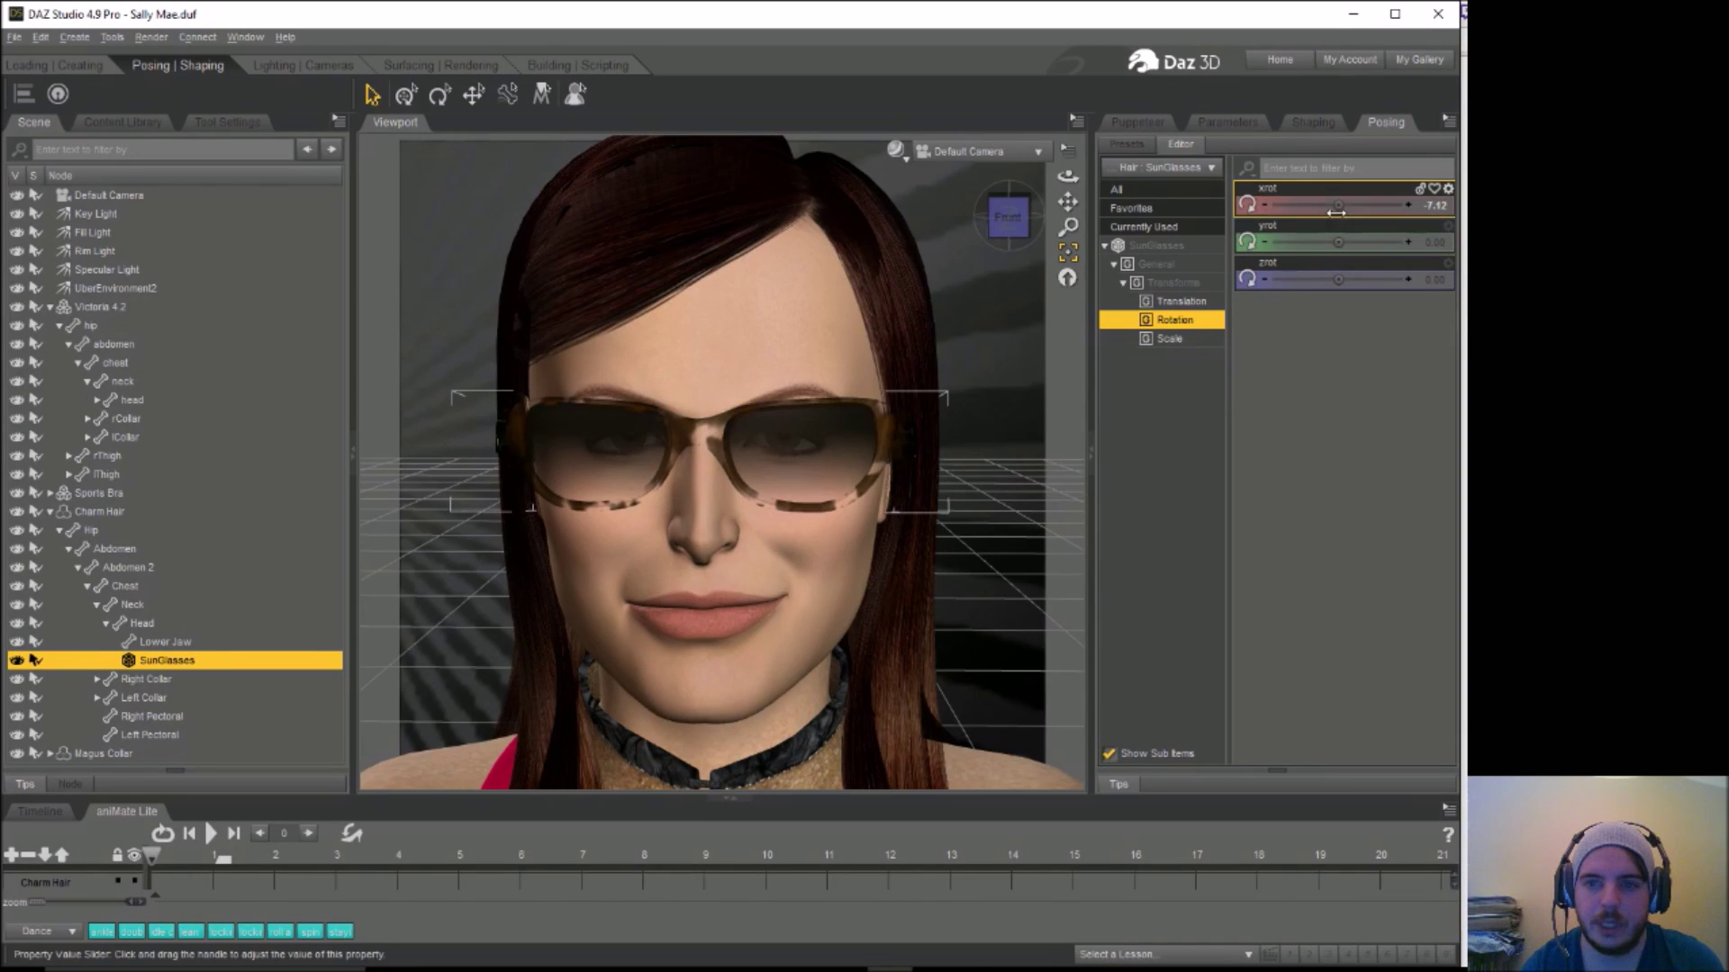
mouse_move(1340, 206)
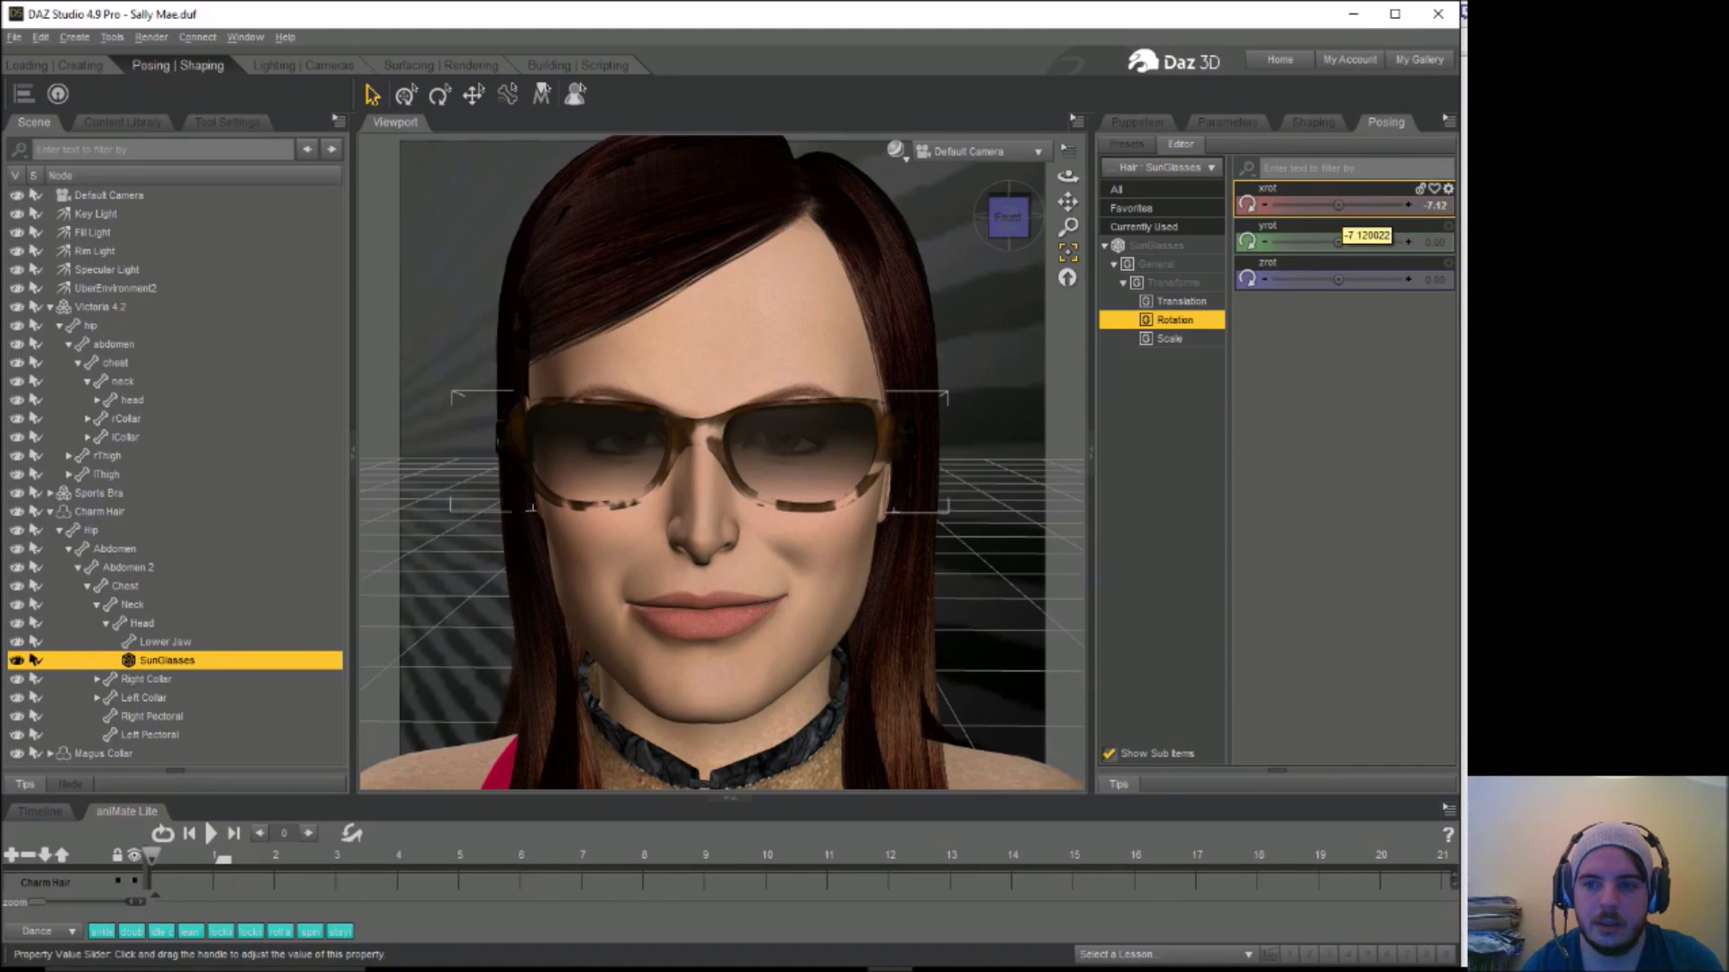
drag(1339, 206, 1356, 206)
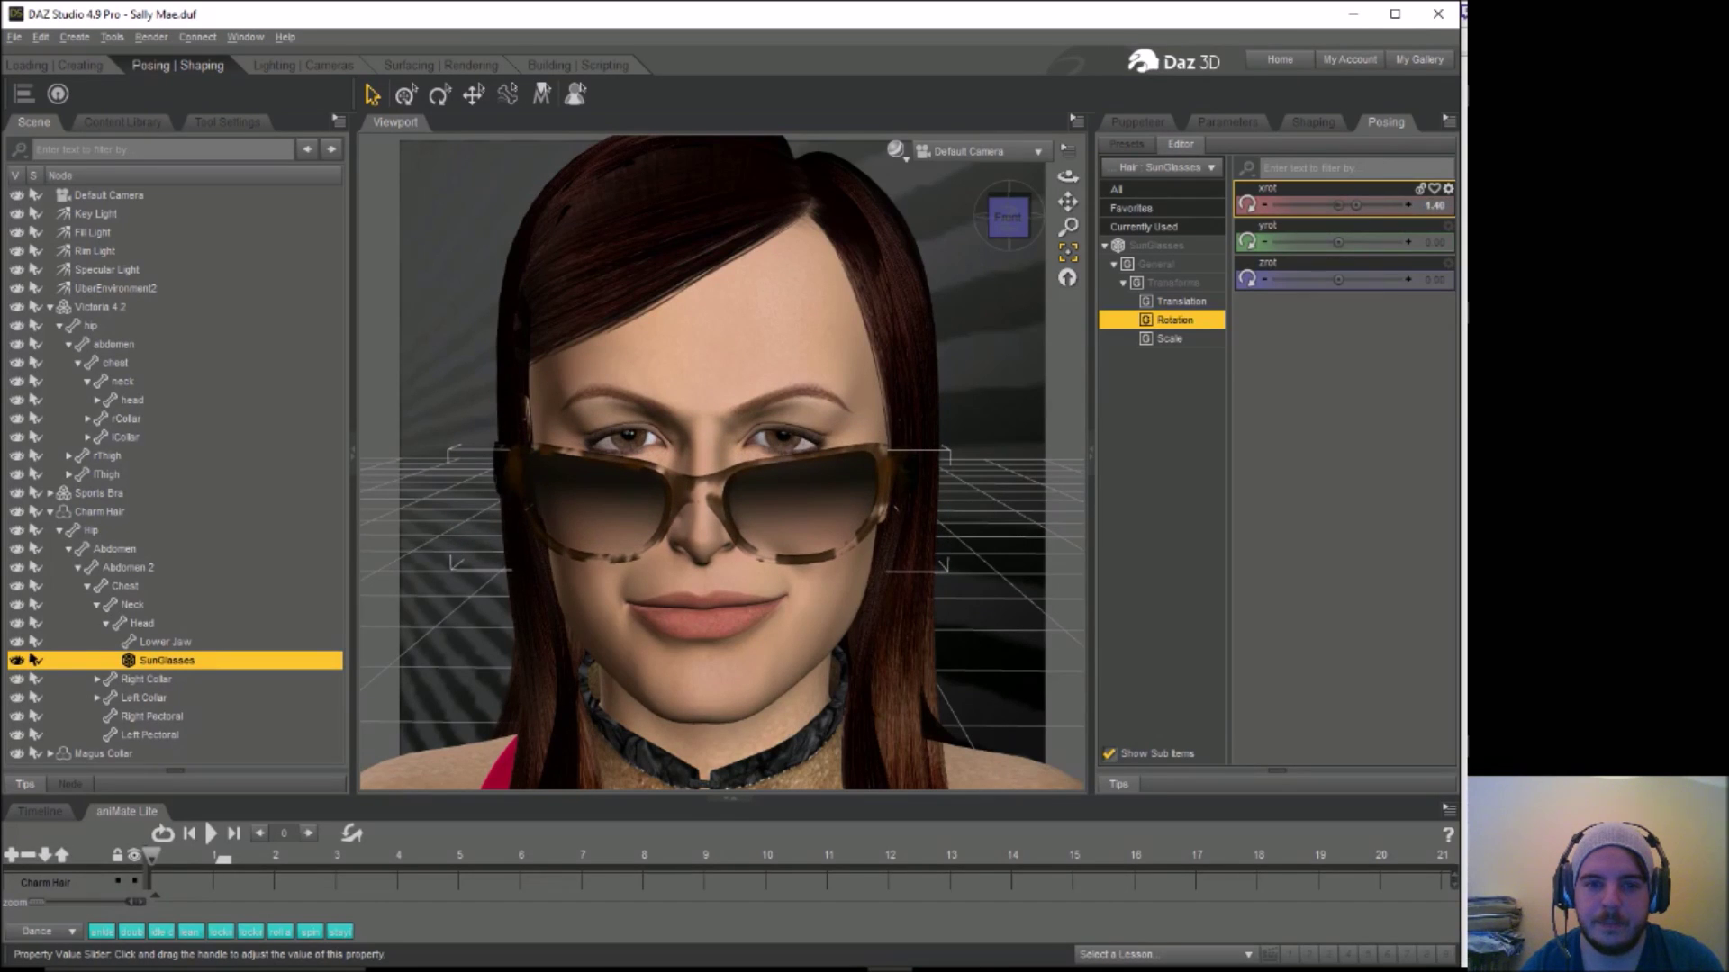
click(1175, 339)
drag(1339, 280, 1308, 280)
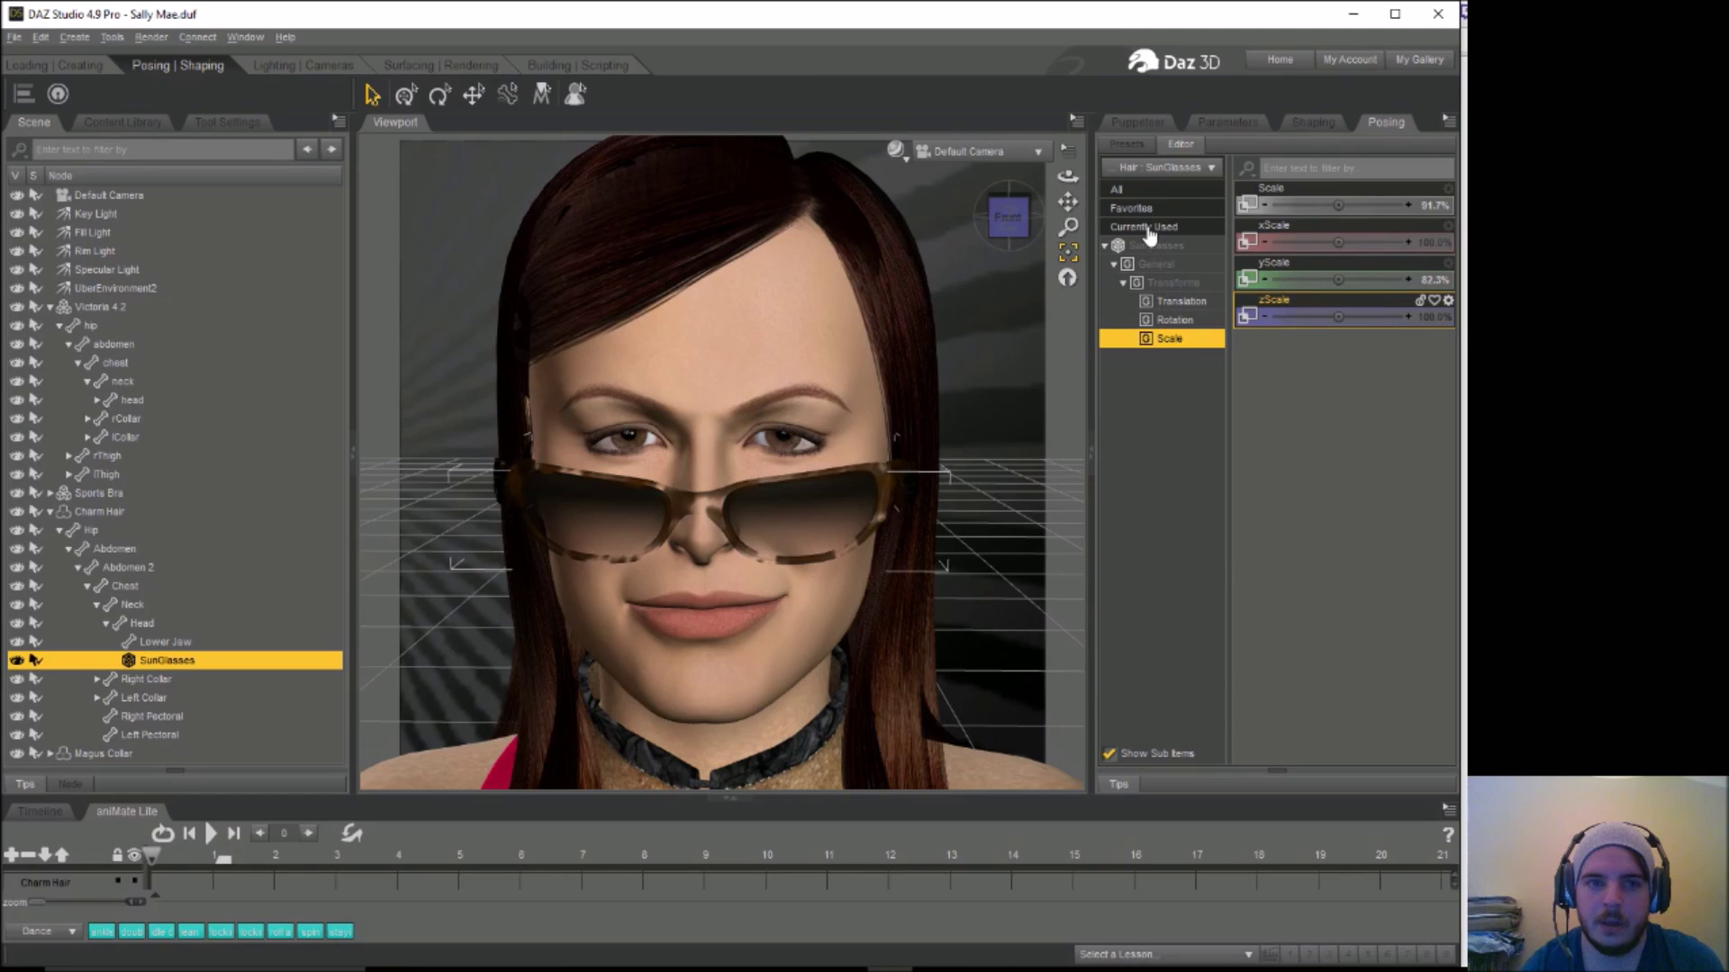
Select the sunglasses' frame surface and remove its Opacity Strength and Diffuse Color image maps by setting both to None
click(450, 70)
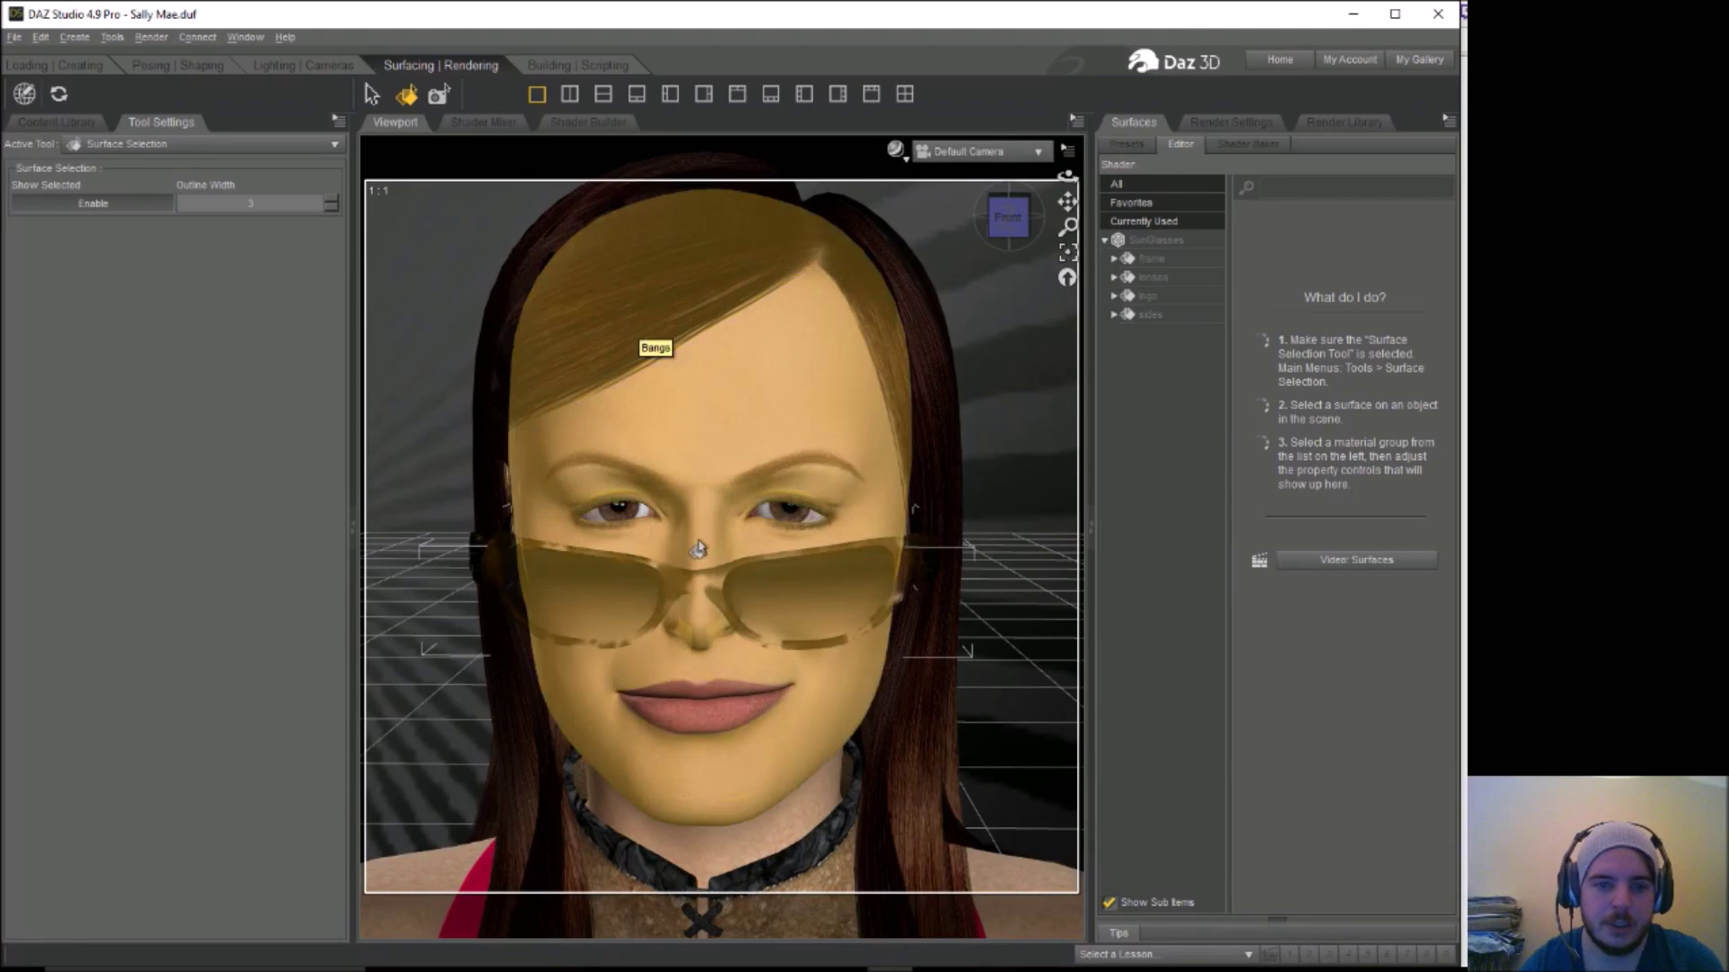
click(680, 590)
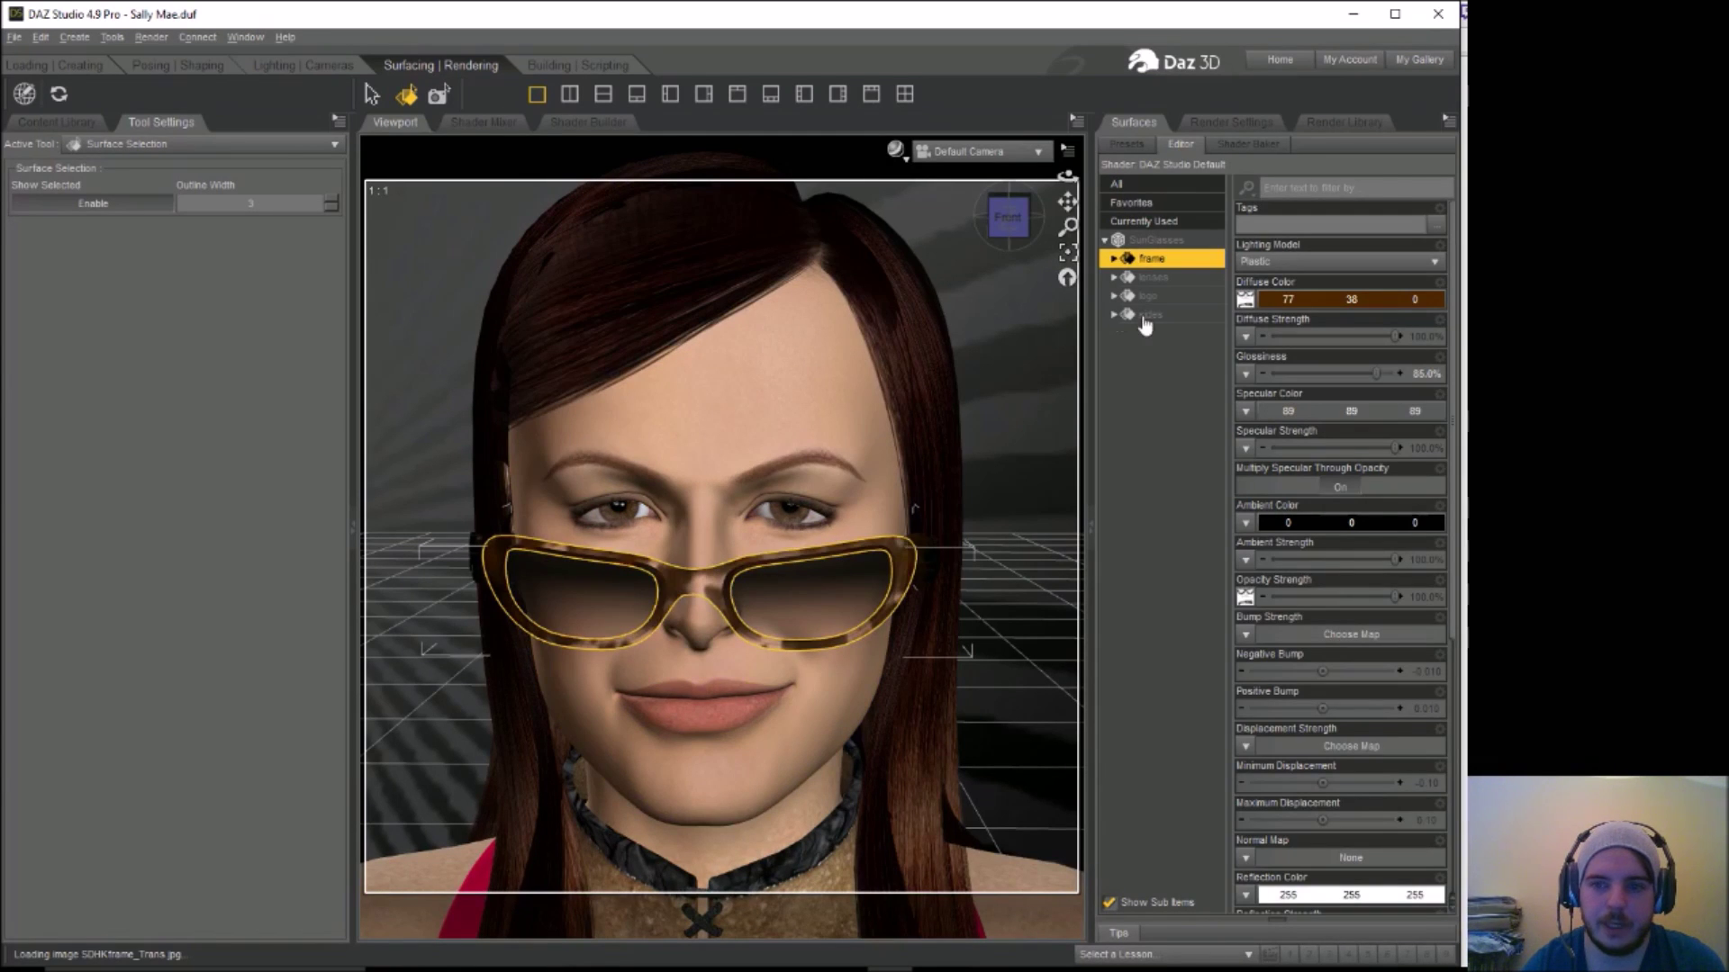
mouse_move(1245, 304)
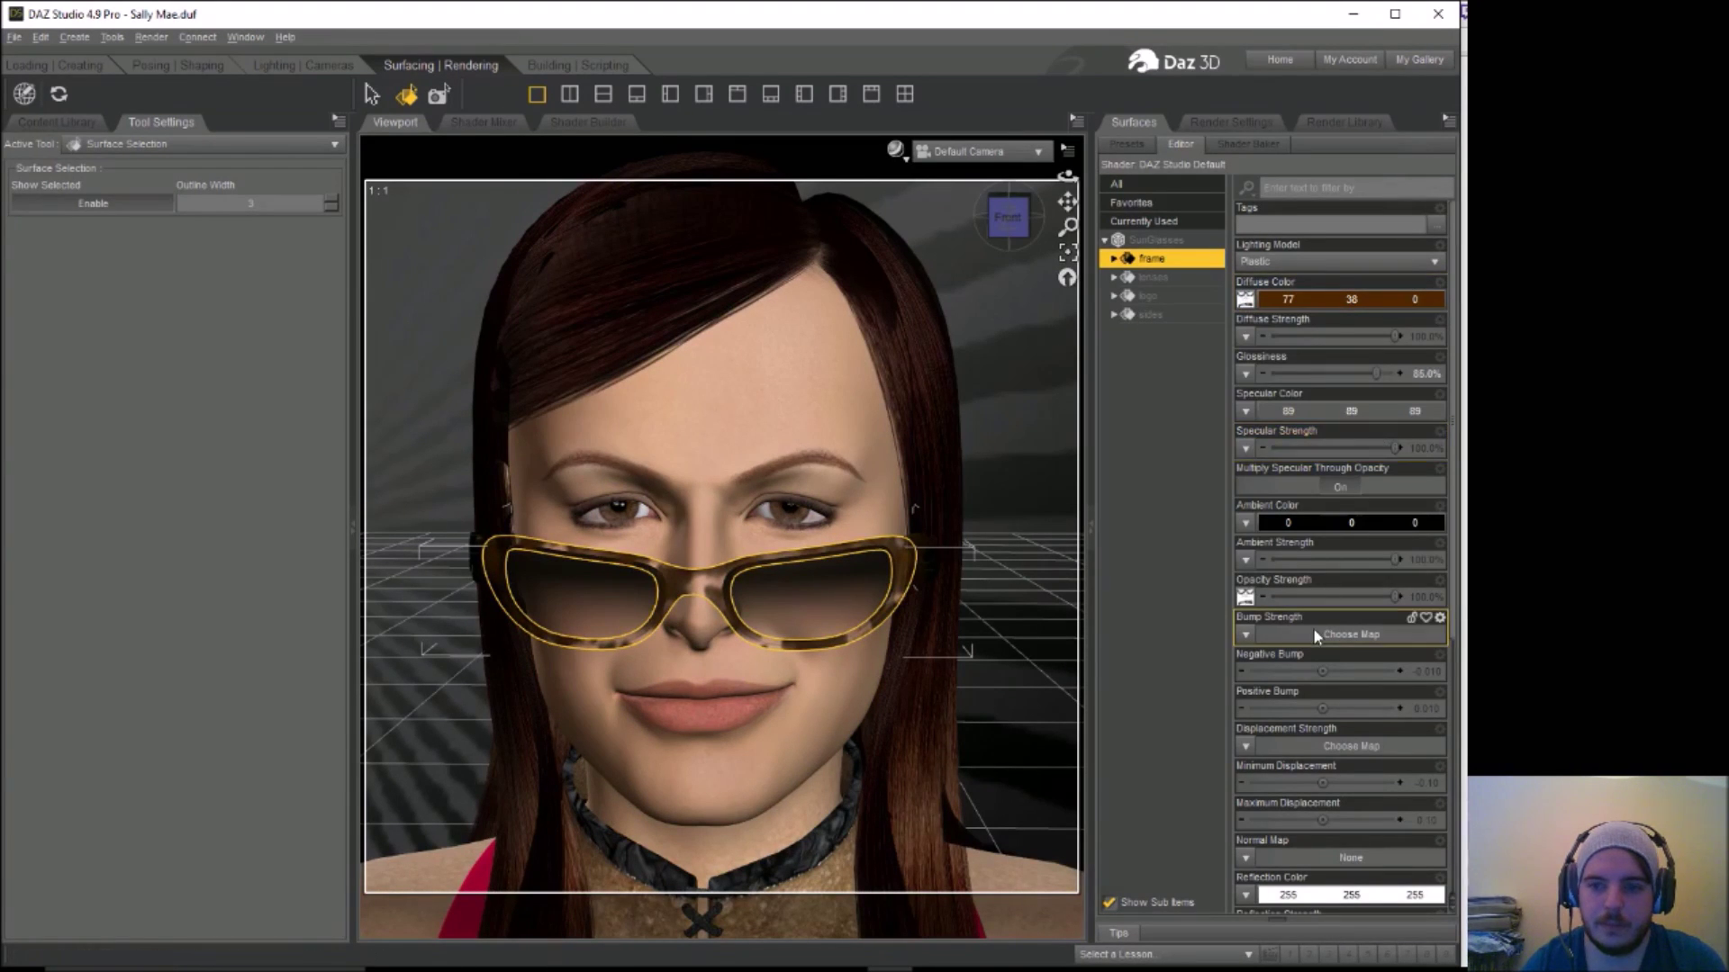
mouse_move(1244, 602)
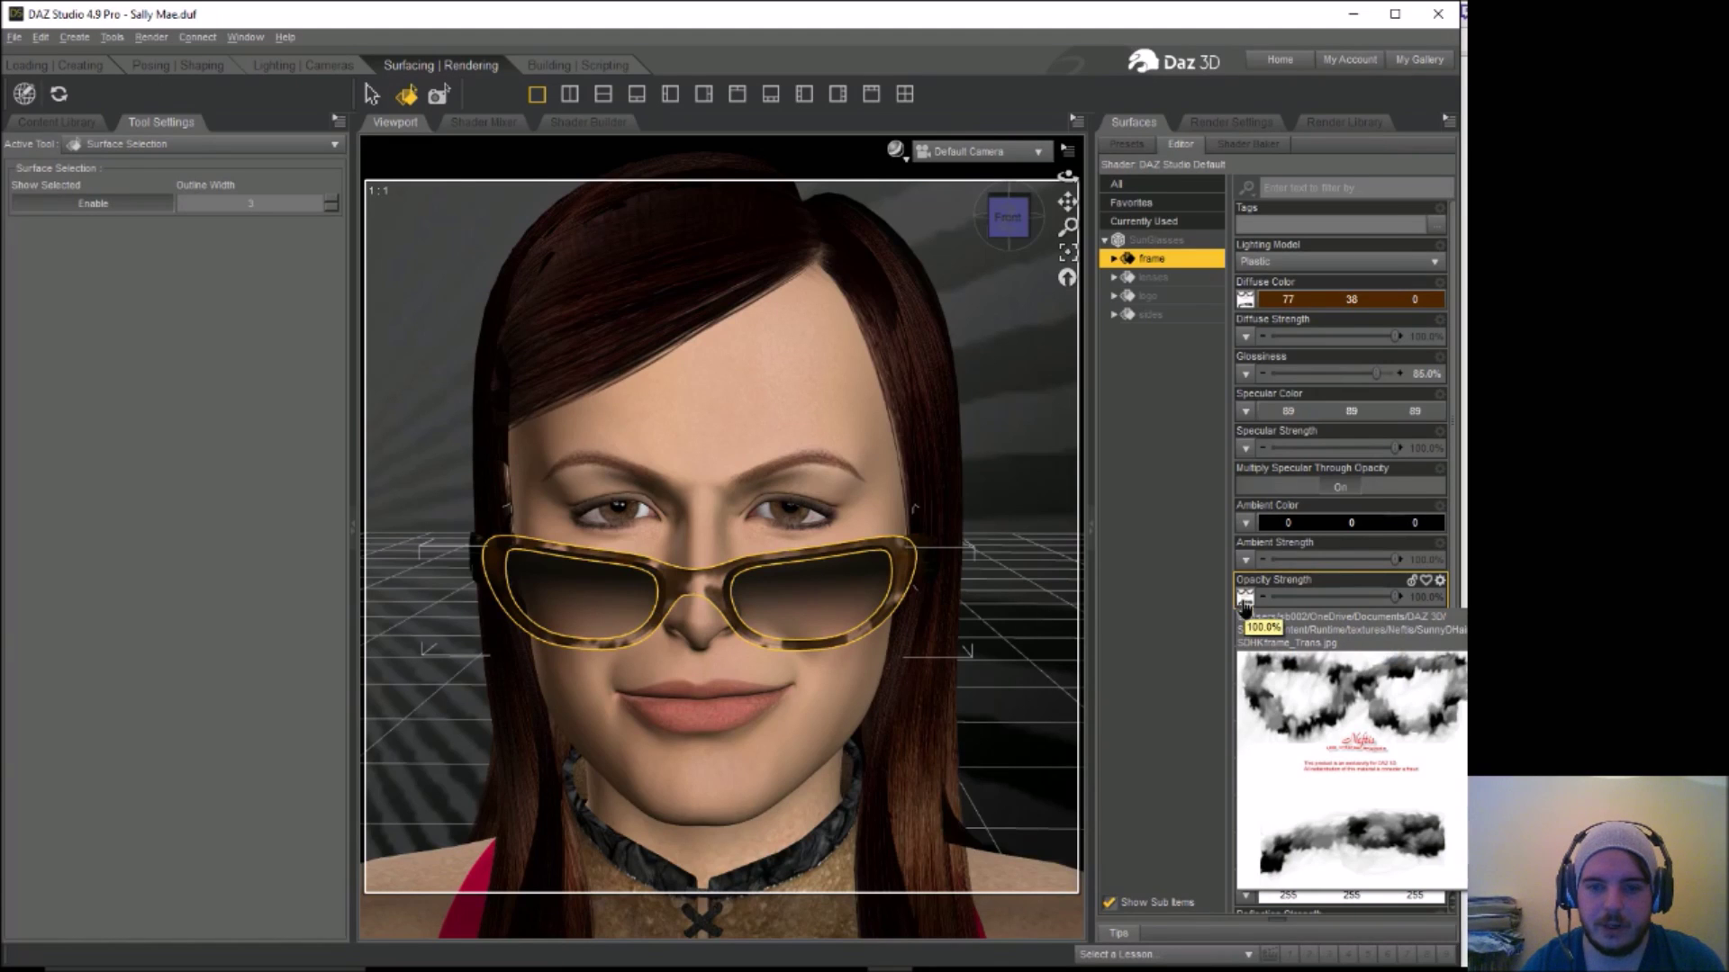
click(1243, 602)
click(1275, 170)
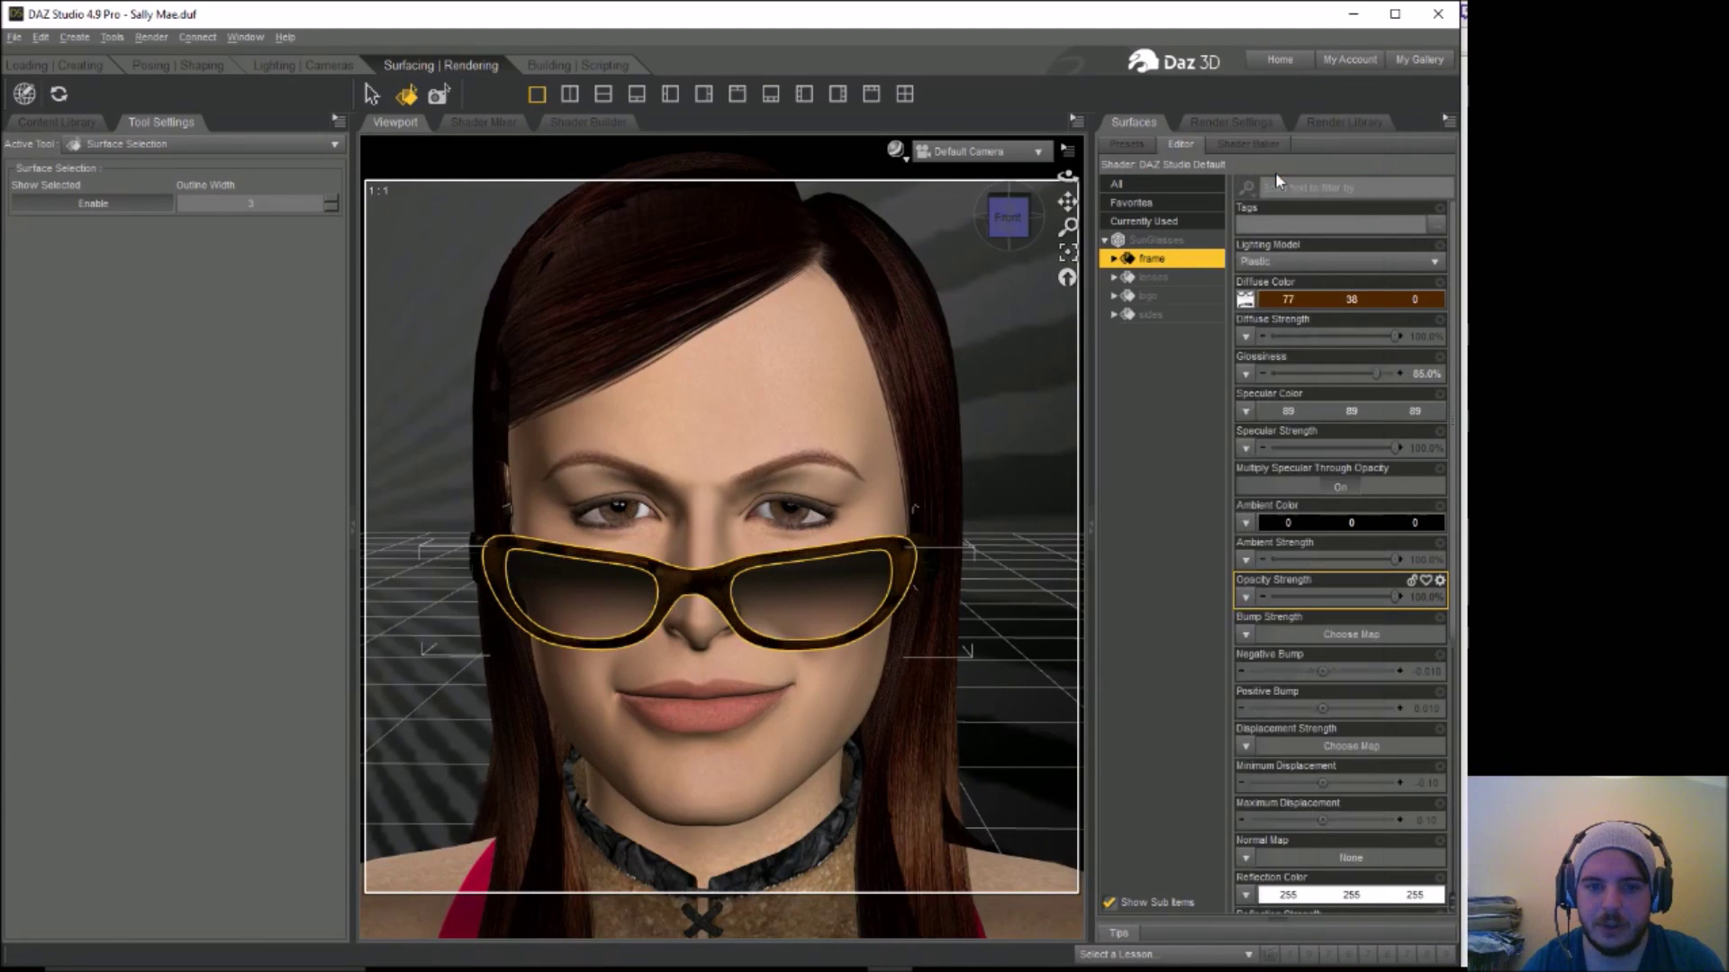
click(1246, 299)
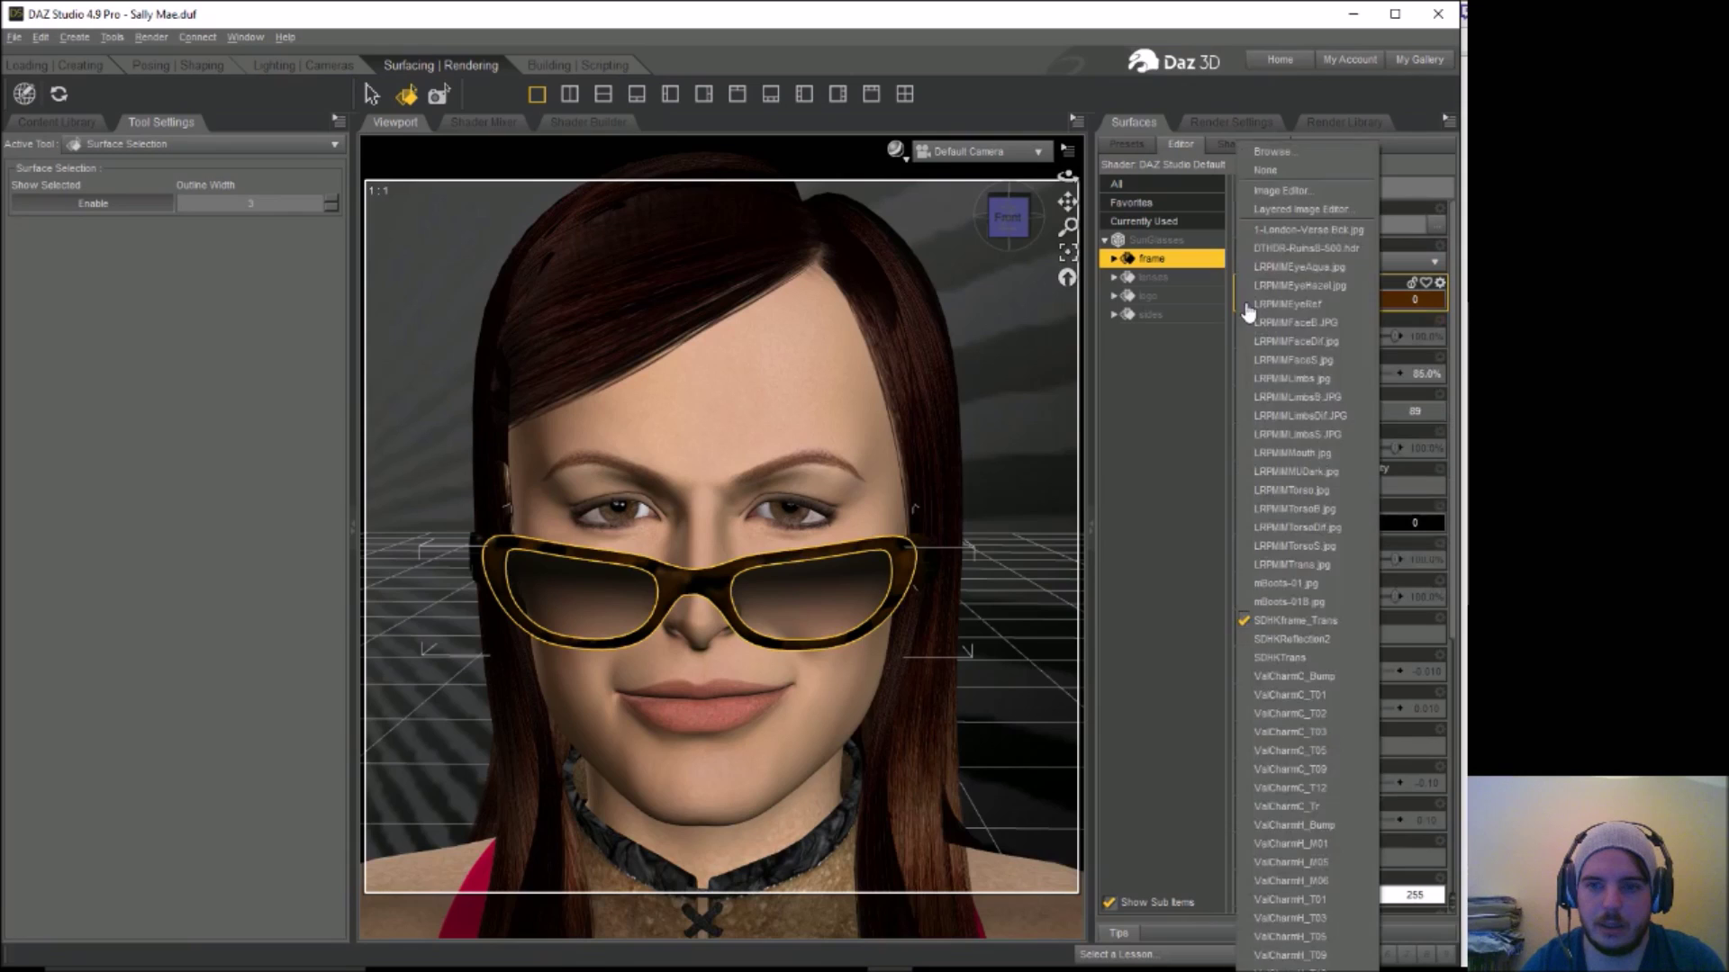
click(1281, 168)
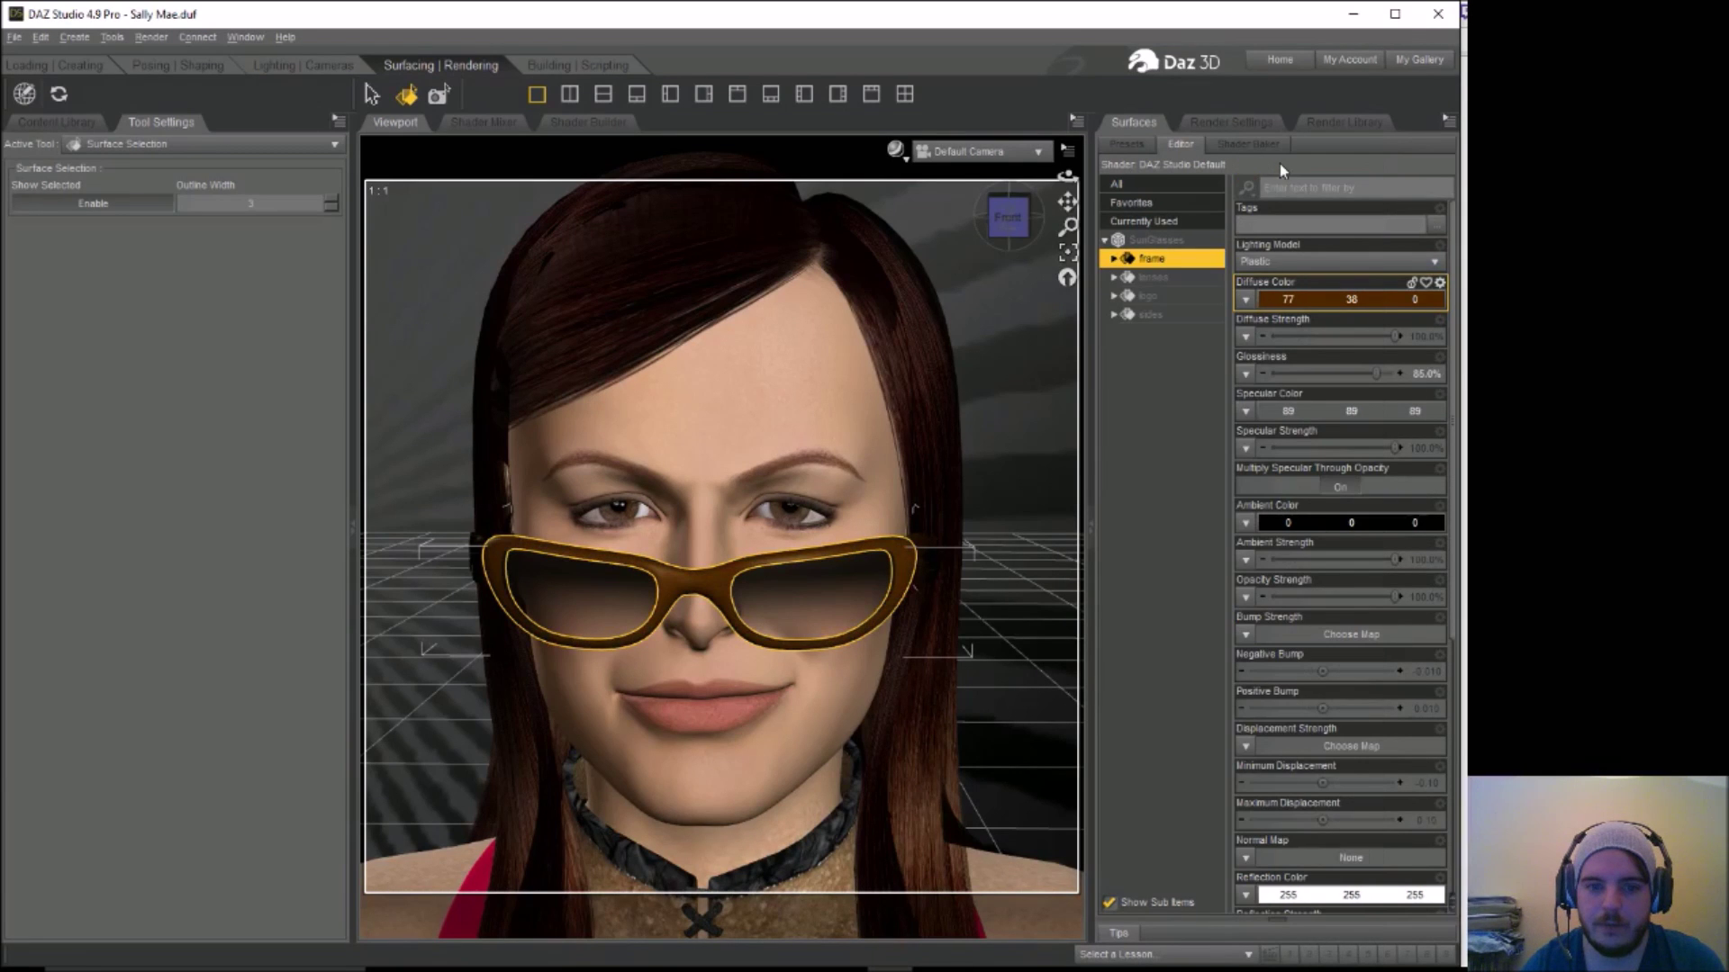
Set the sunglasses frame's Diffuse Color to an off-white of 219, 213, 202
click(1314, 304)
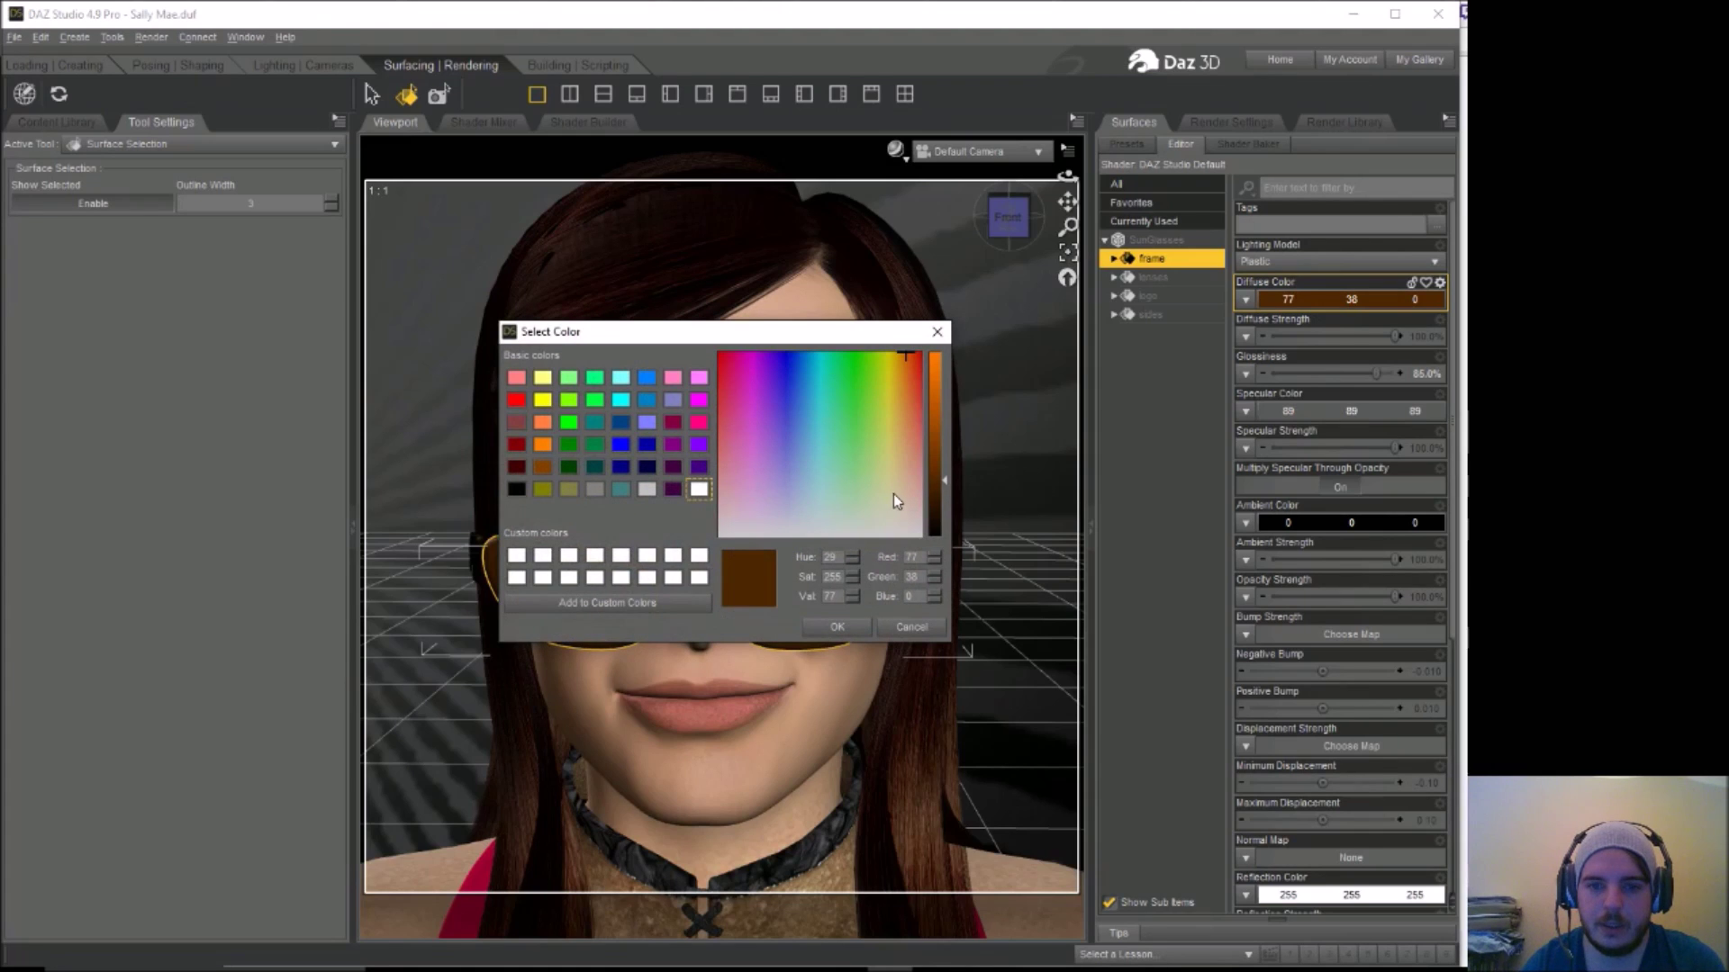
click(900, 522)
drag(930, 445, 933, 383)
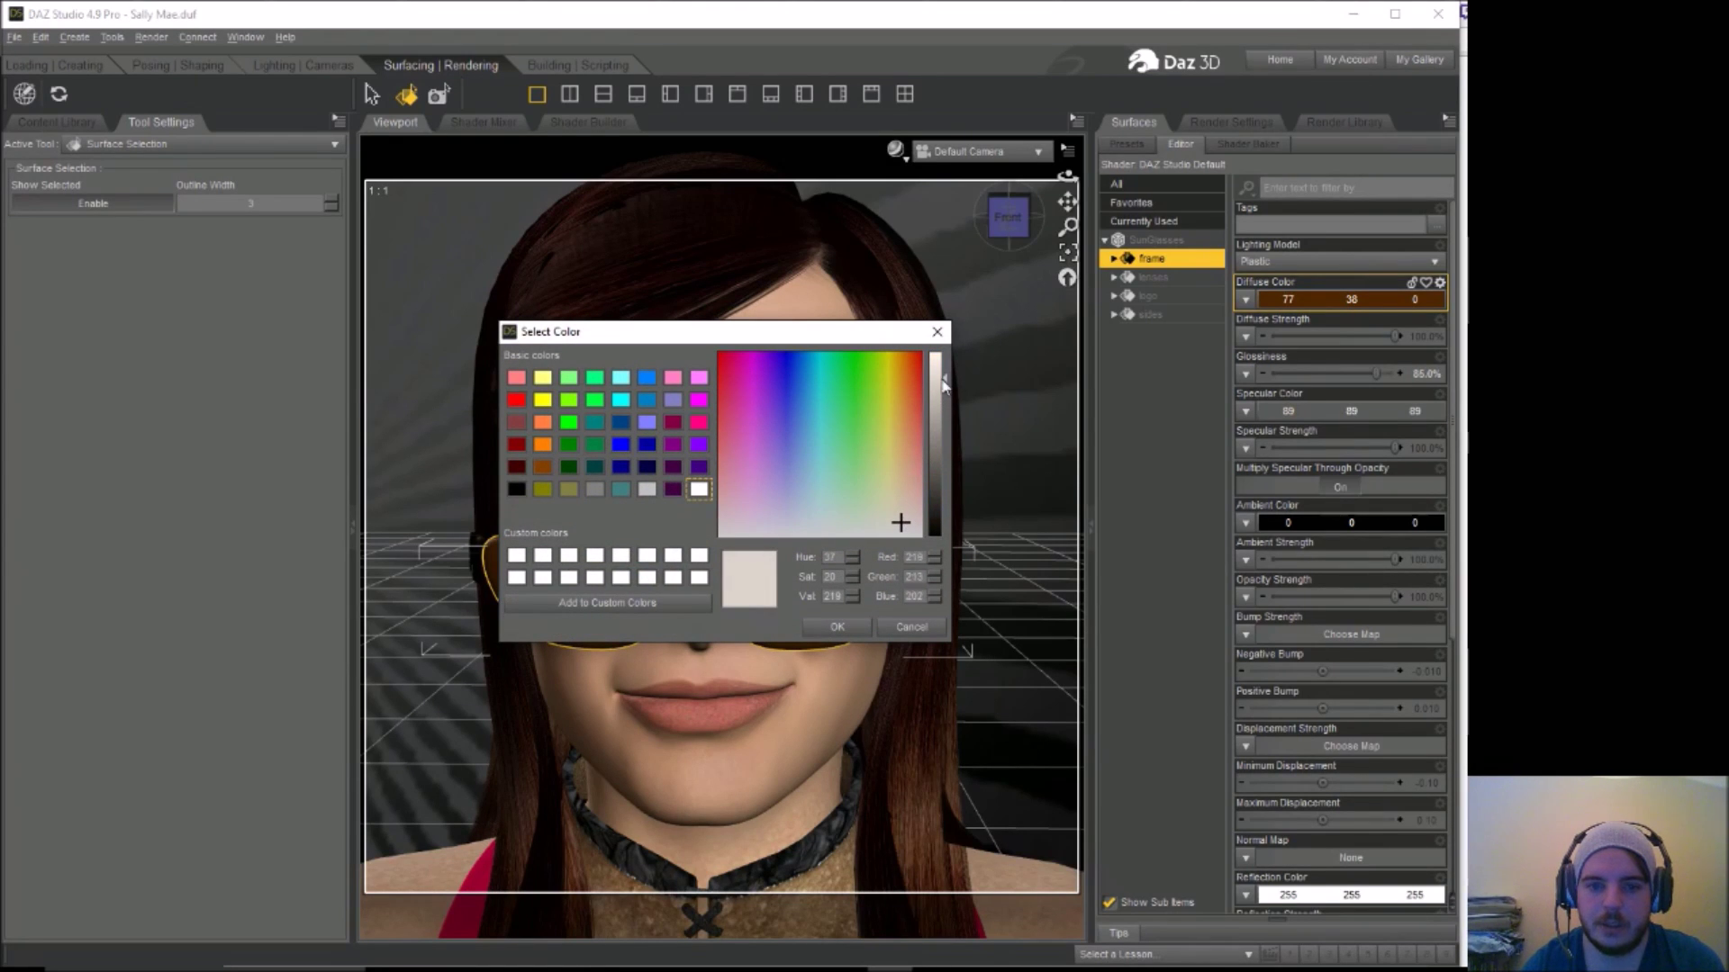
click(832, 629)
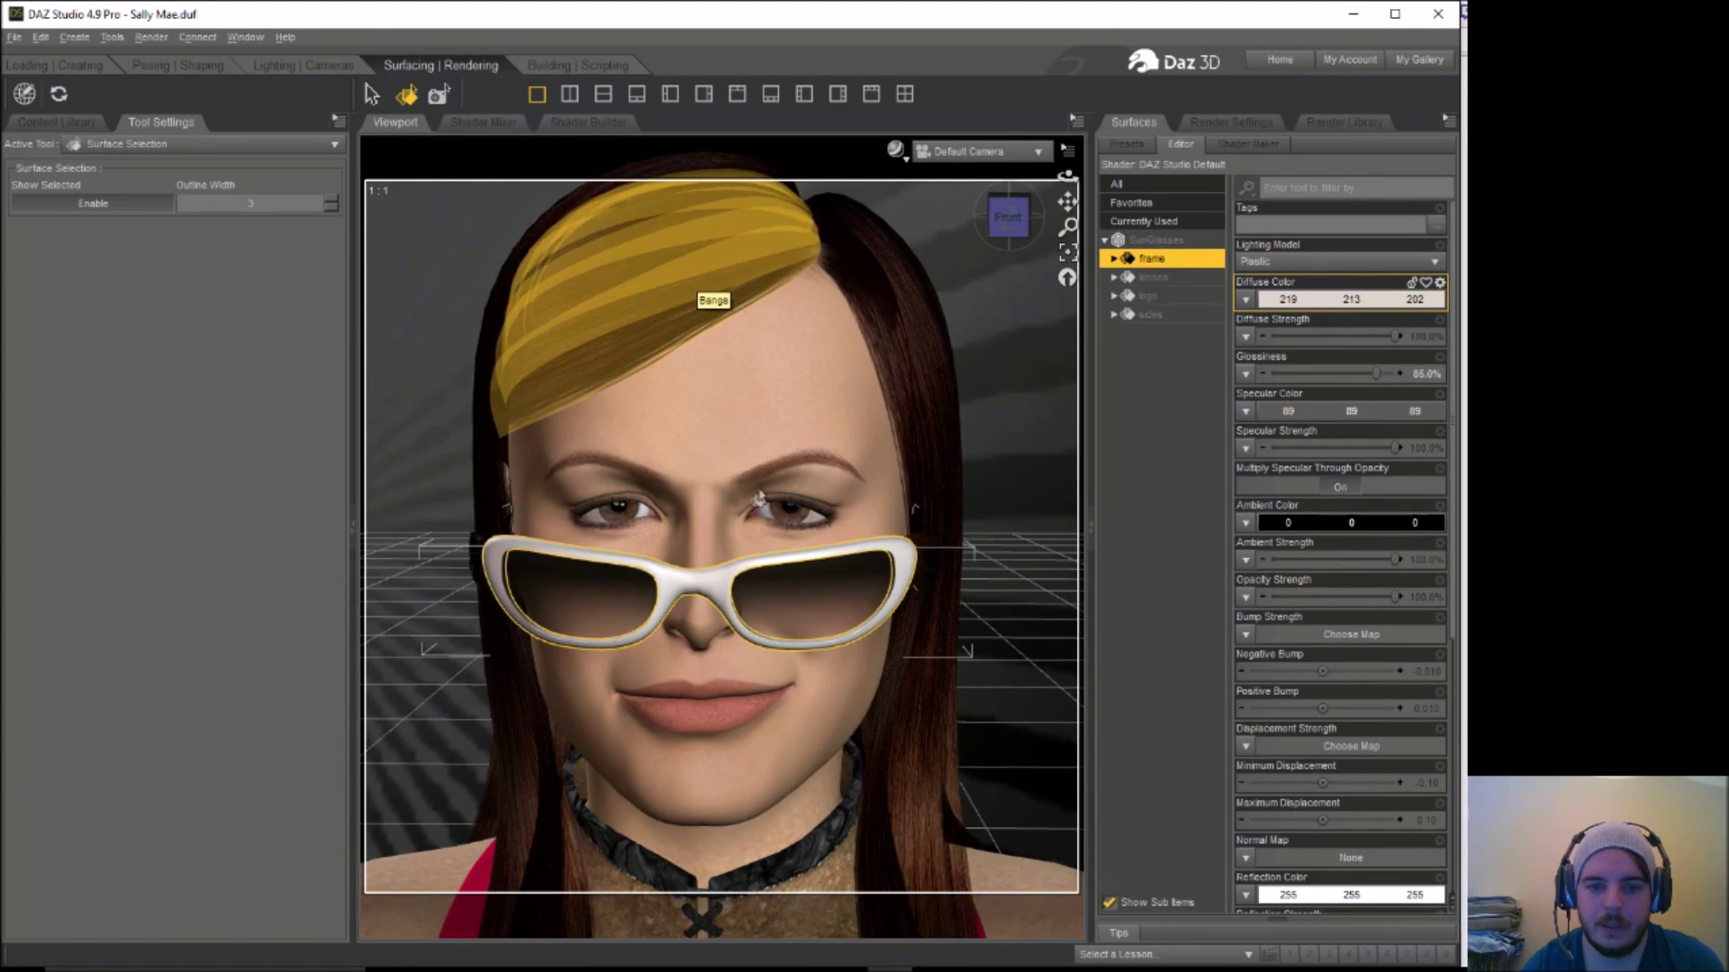
Set the Diffuse Color of the sports bra's Trim surface to a near-white of 243, 236, 233
click(477, 889)
click(1320, 300)
click(912, 528)
drag(942, 393, 942, 360)
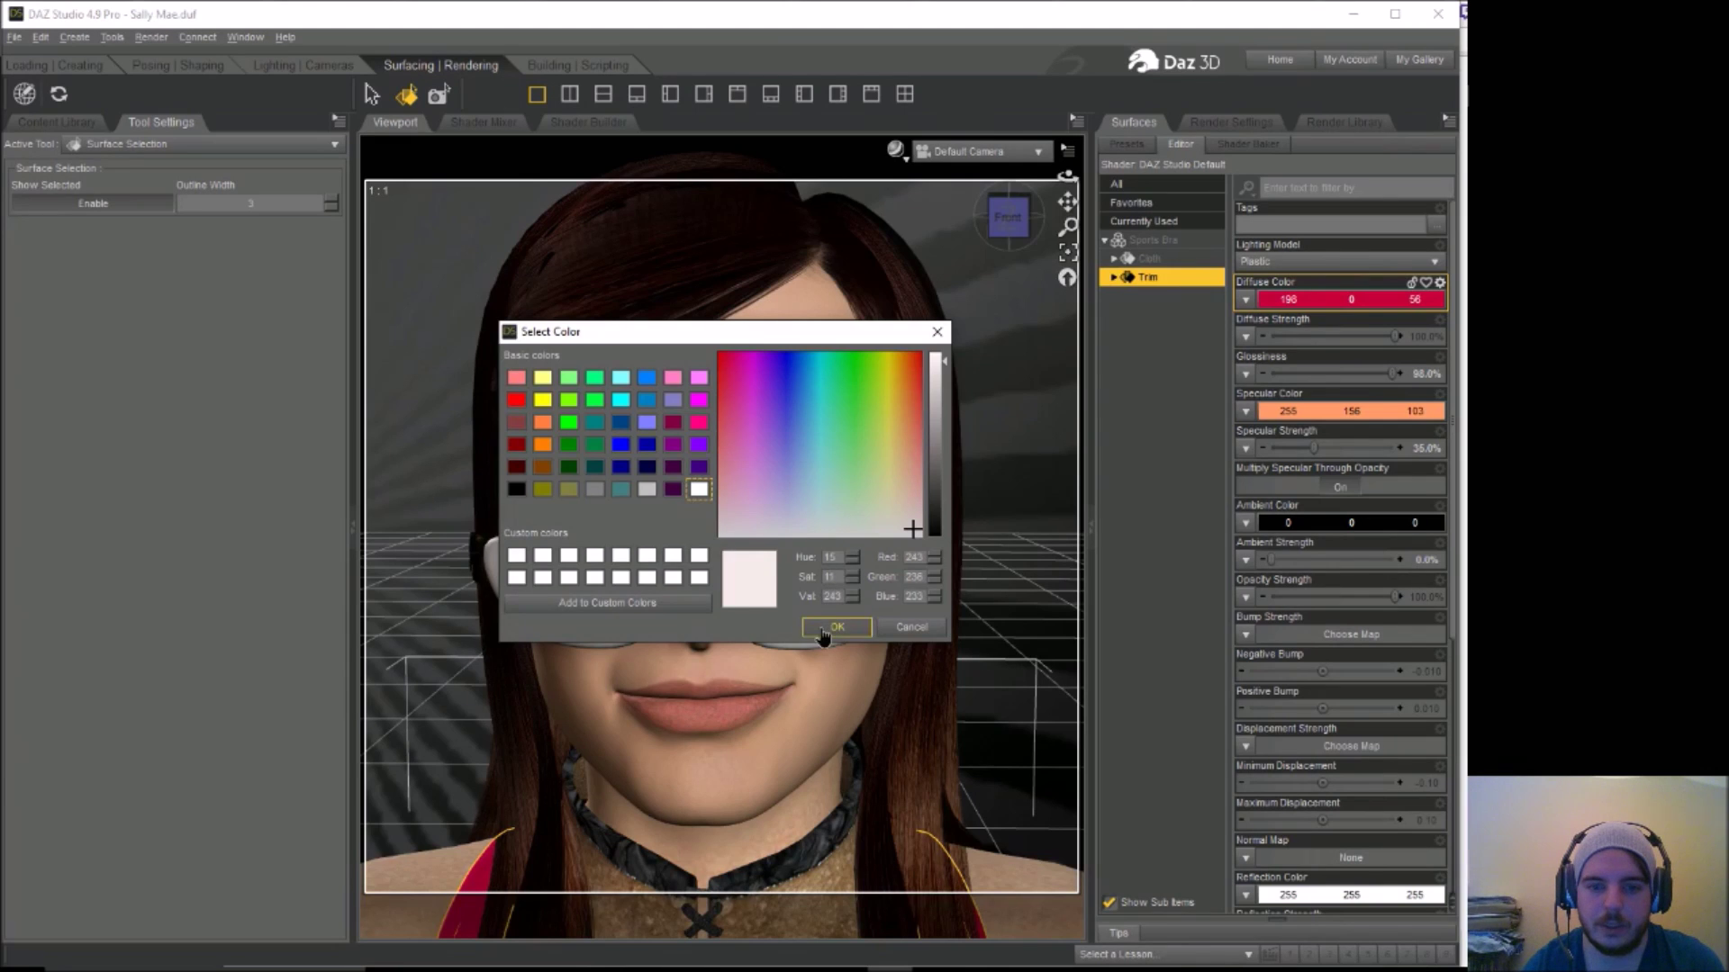
click(823, 627)
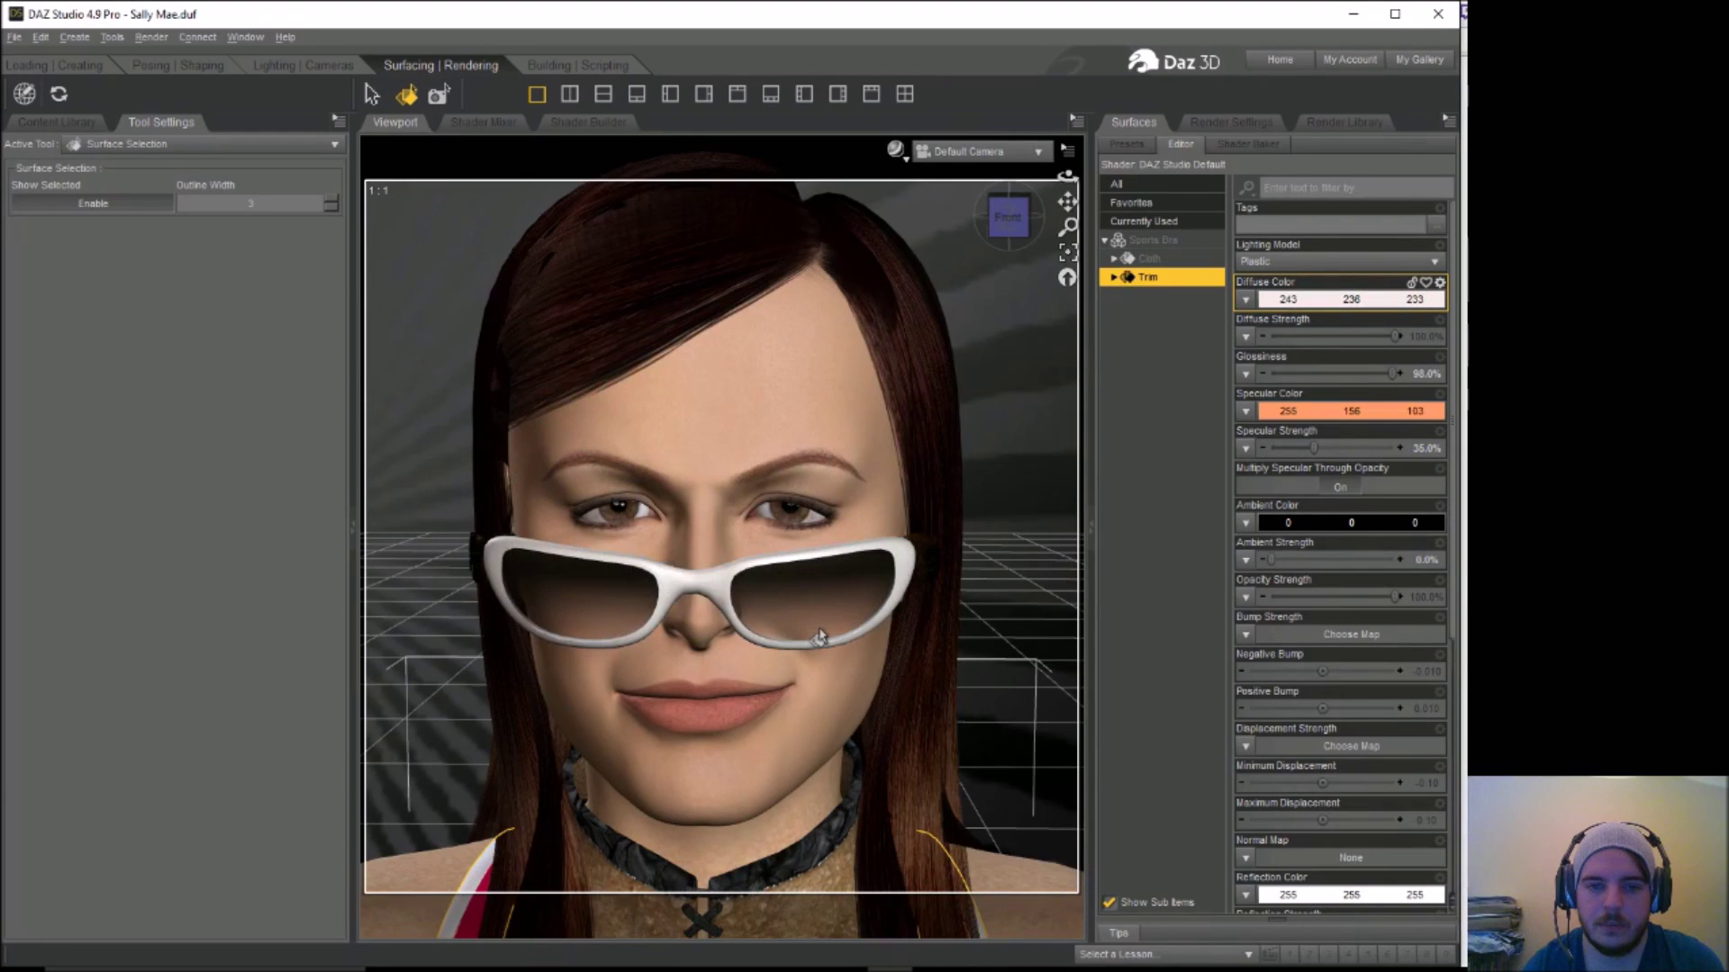
Set the Diffuse Color of the sports bra's Cloth surface to an amber of 198, 140, 40
click(481, 894)
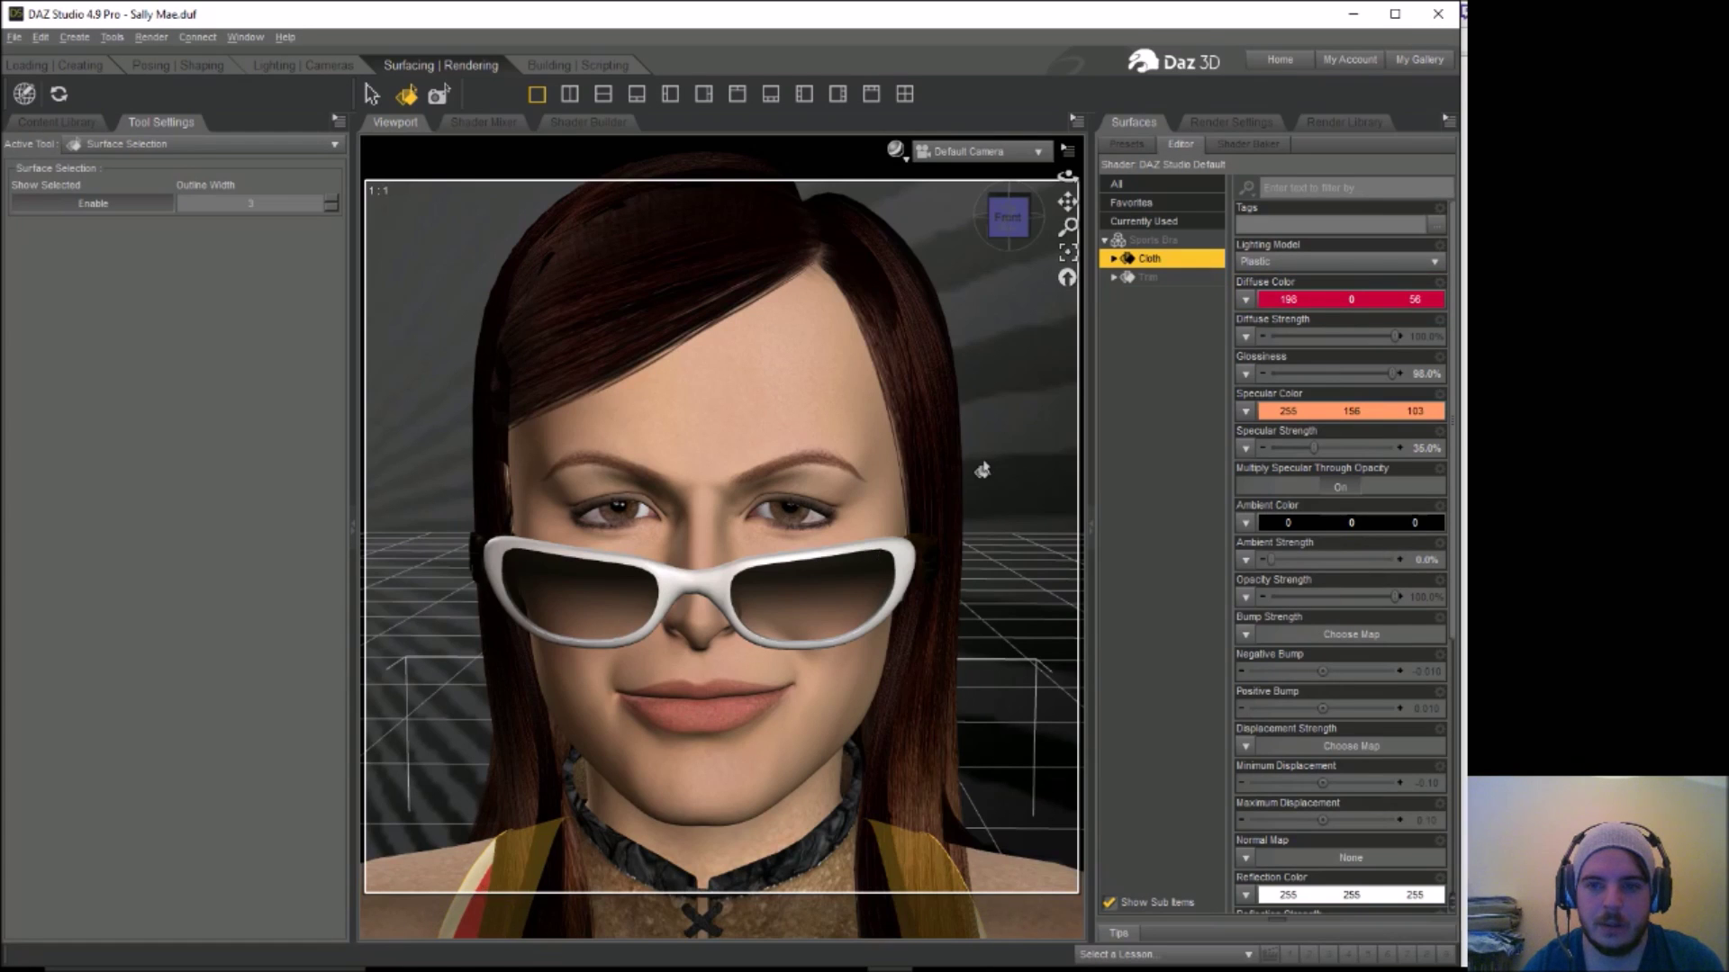
click(1322, 306)
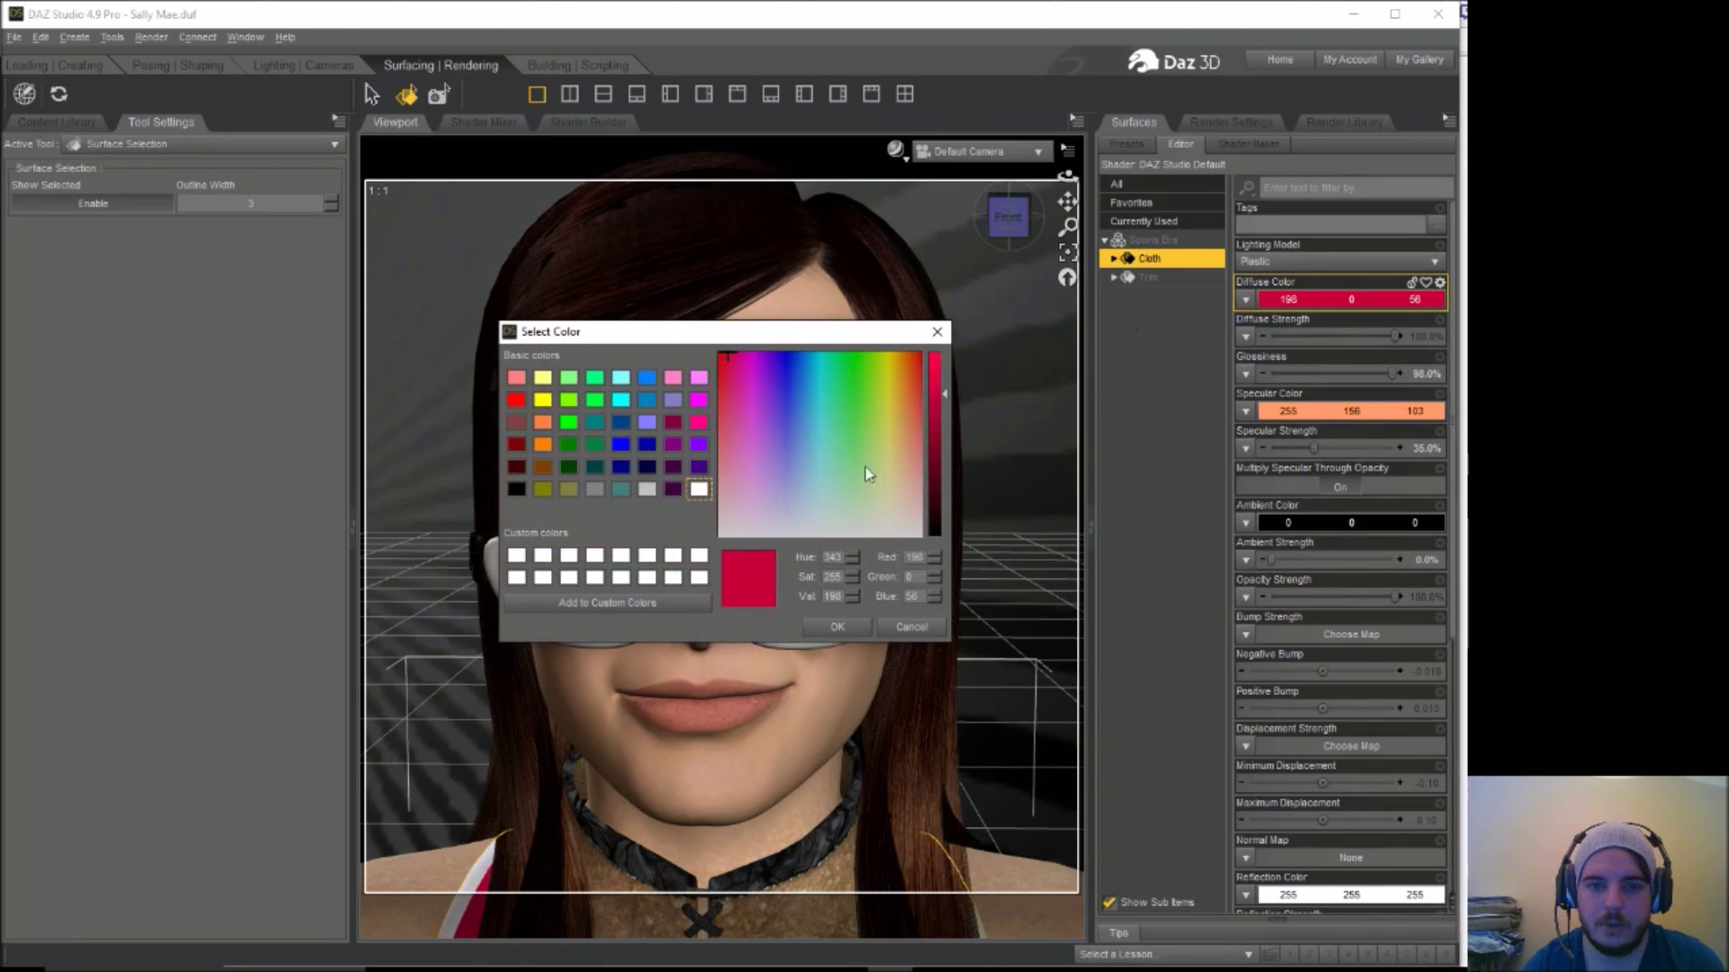
click(900, 391)
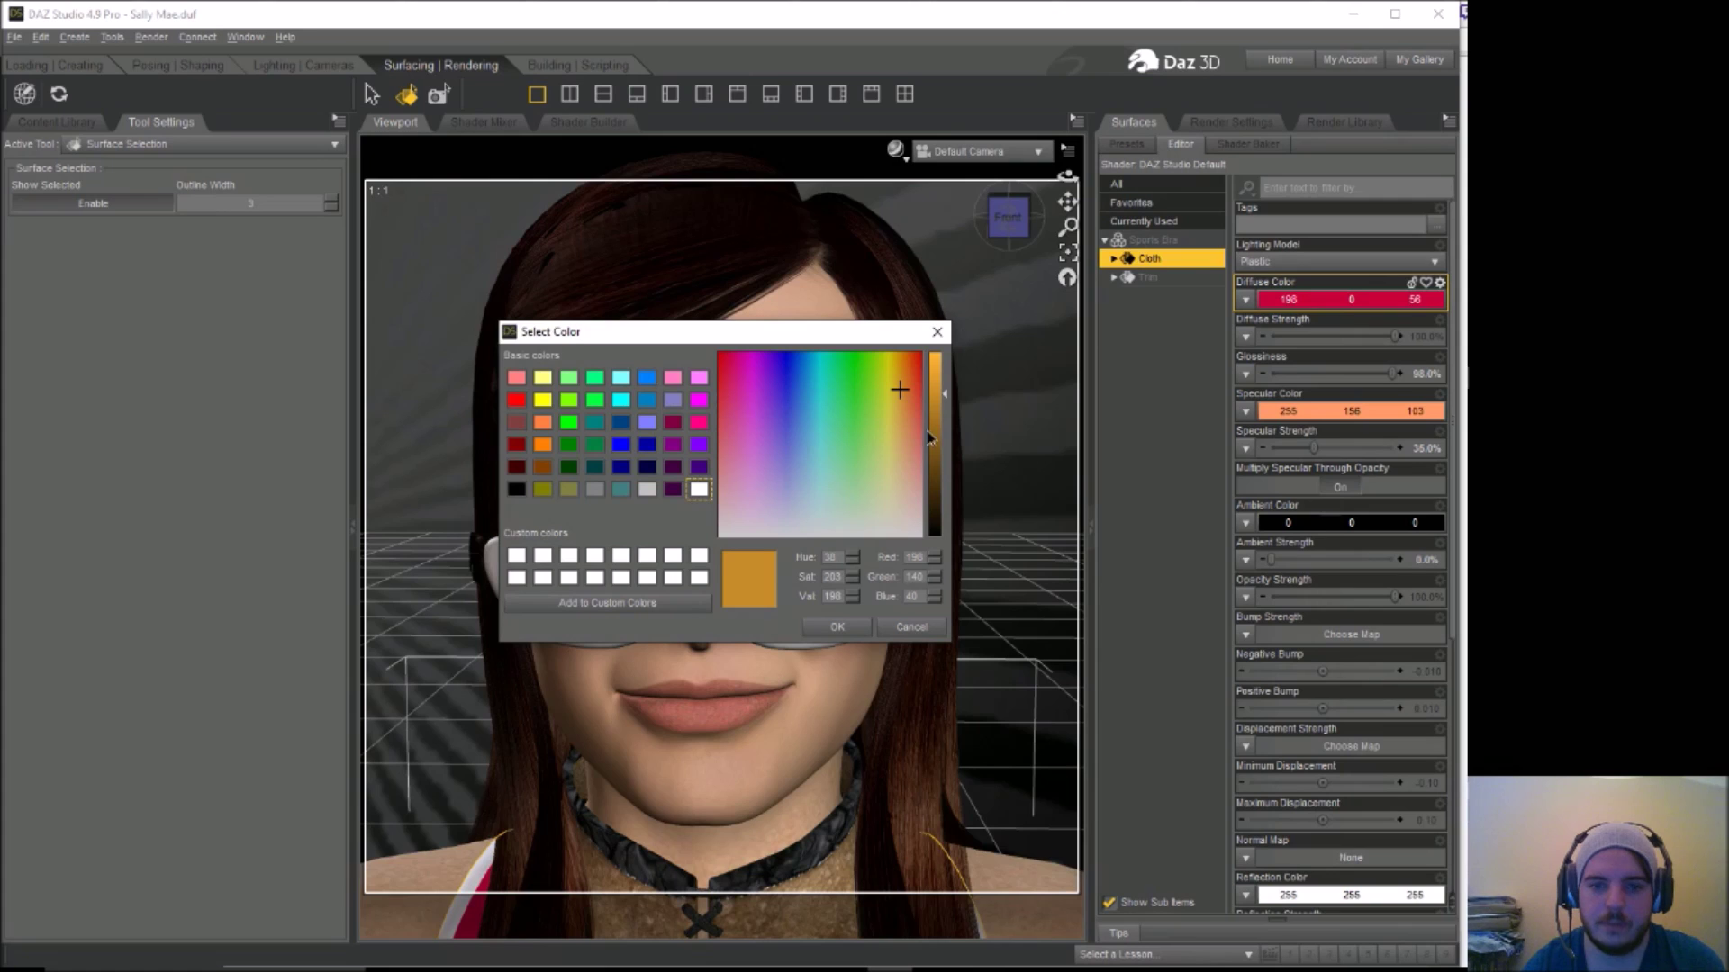
click(821, 628)
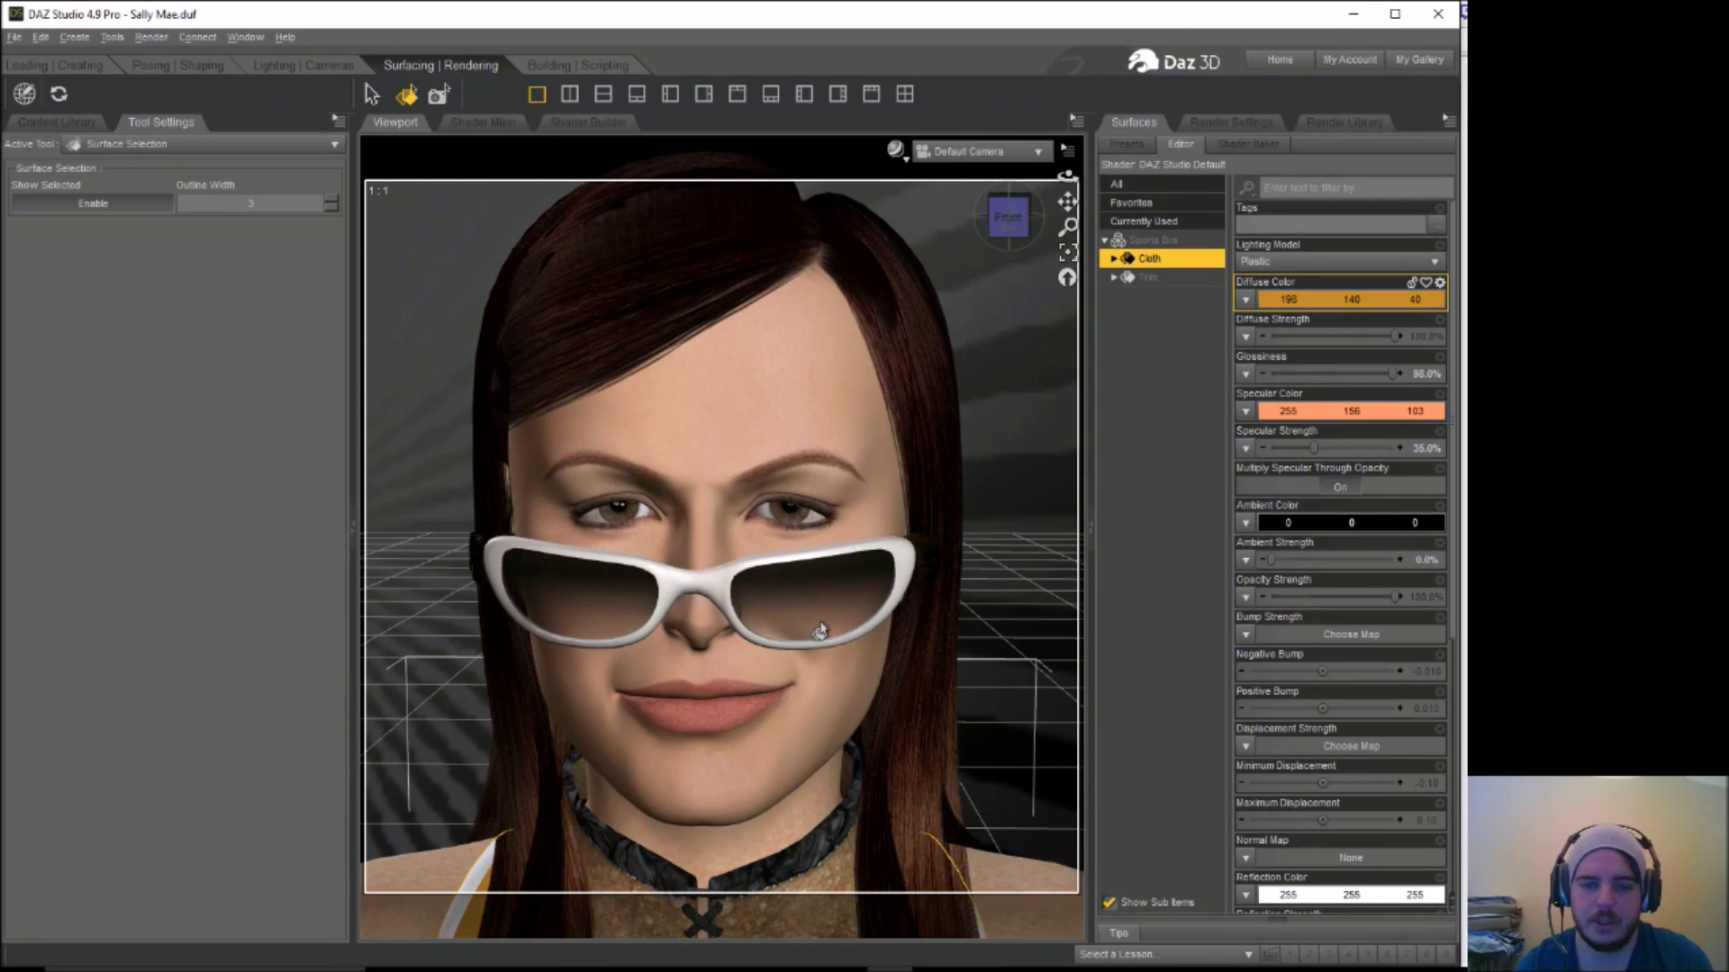
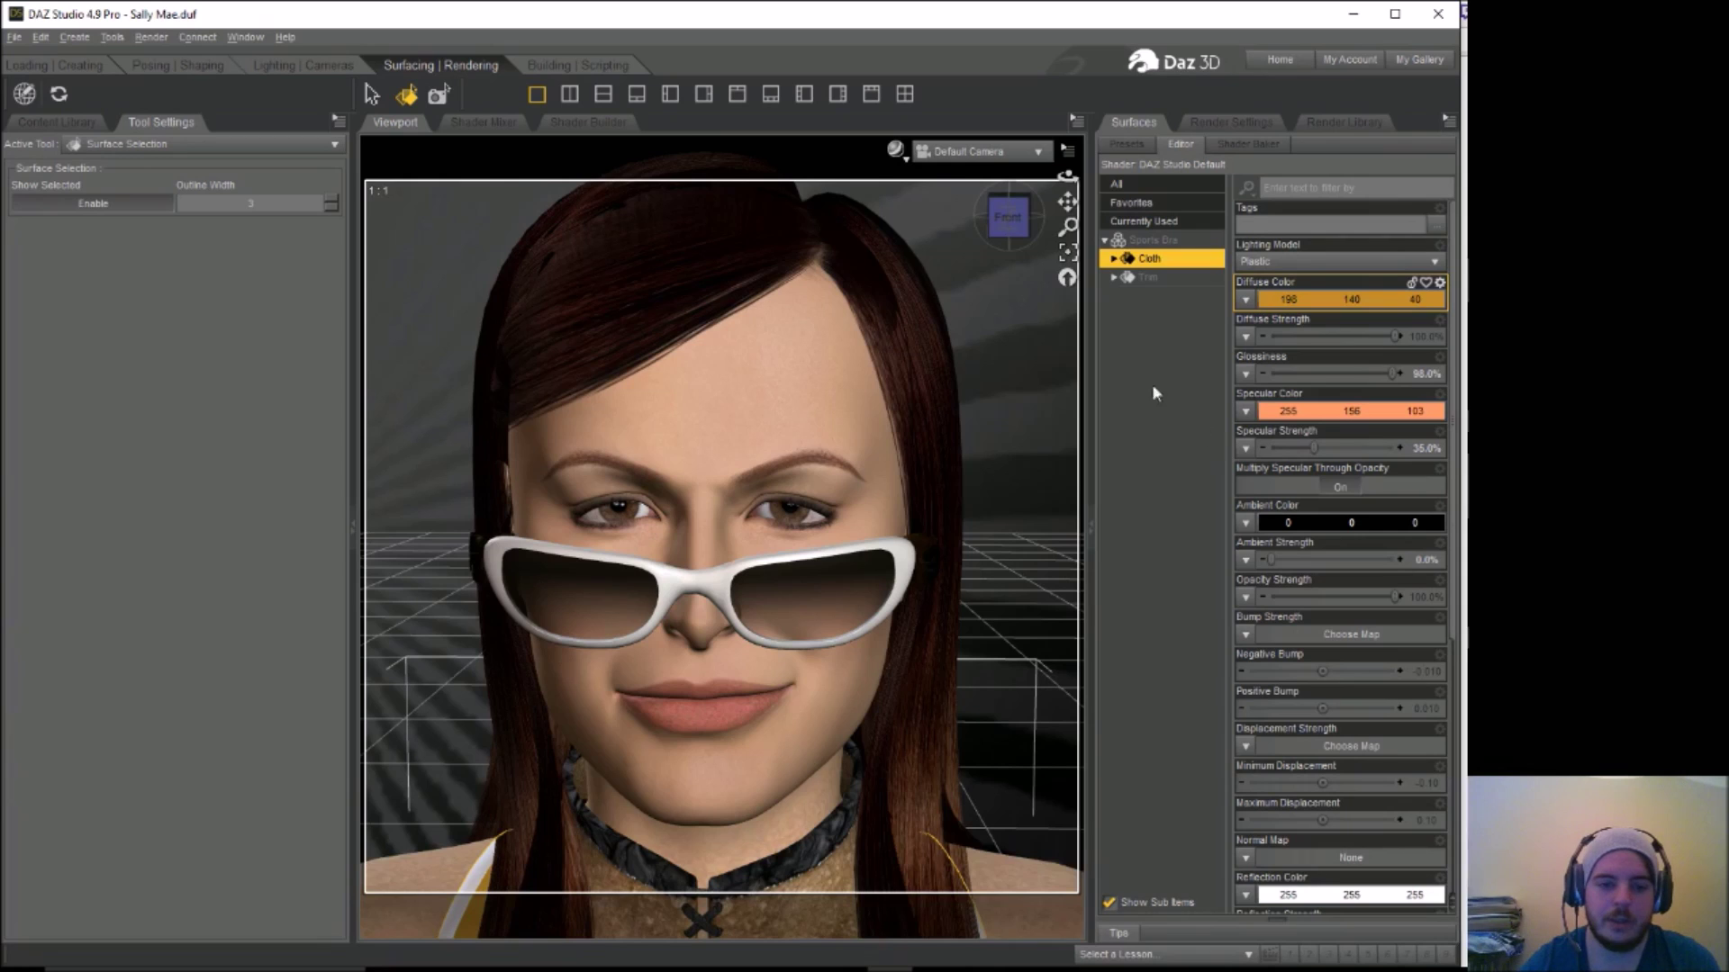
Render the front view of the character's head to check the new colours, and close the render window
click(152, 36)
click(160, 60)
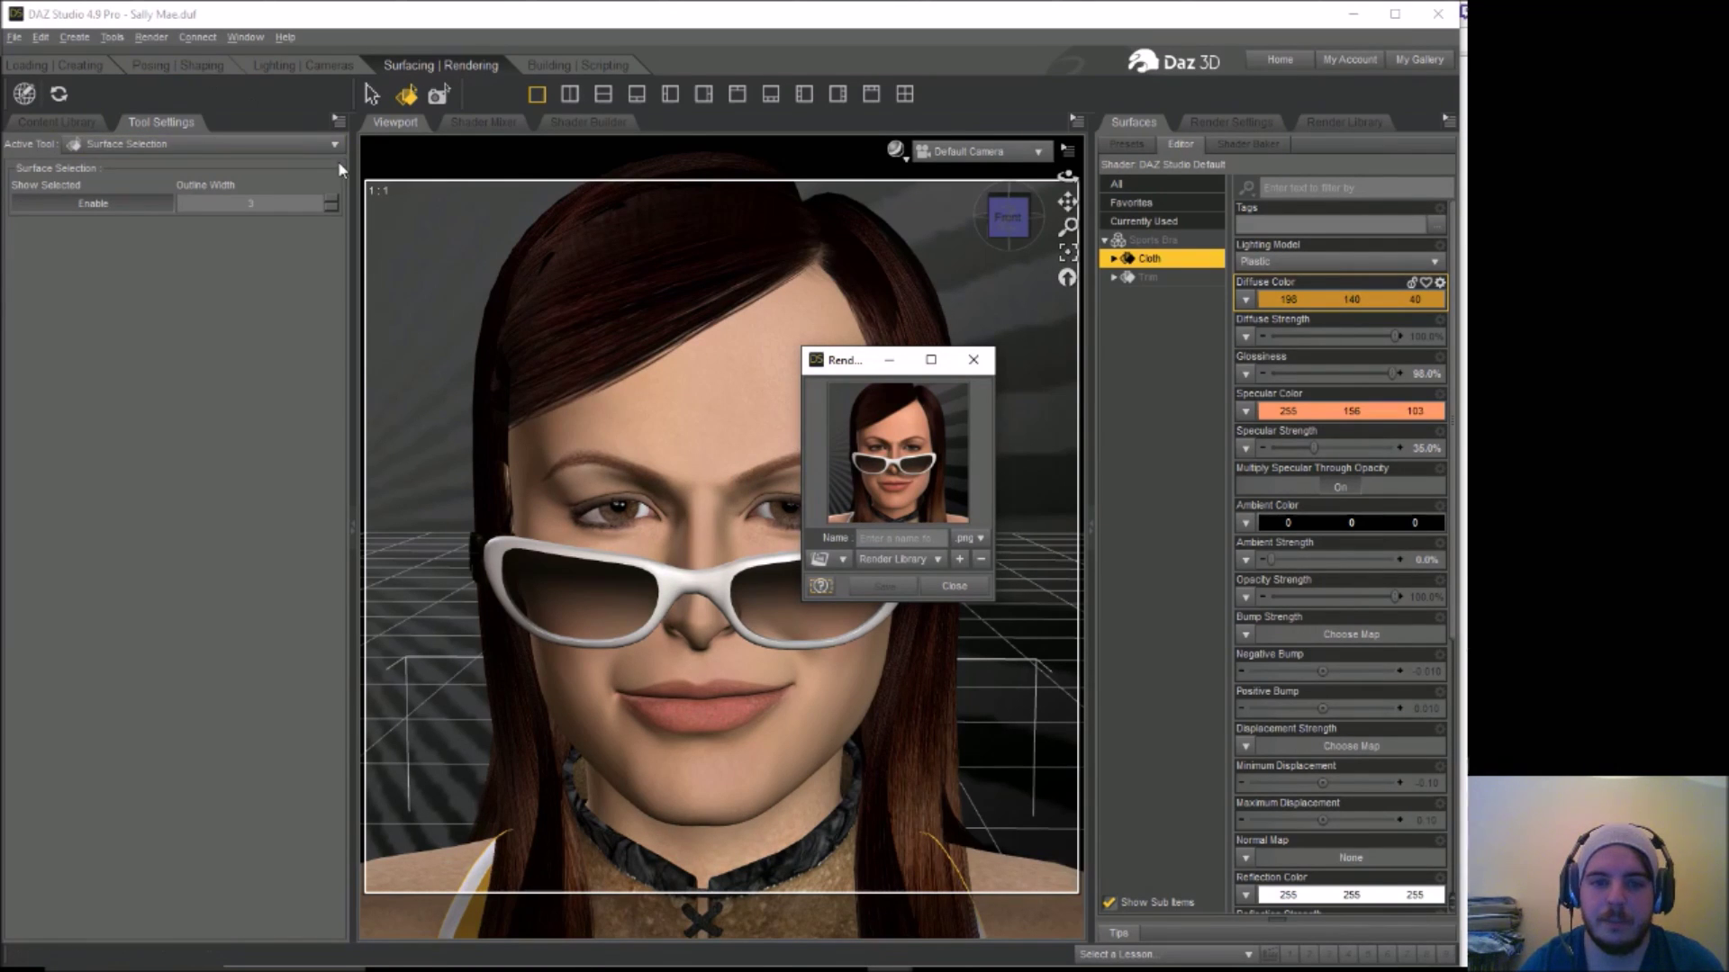
click(978, 362)
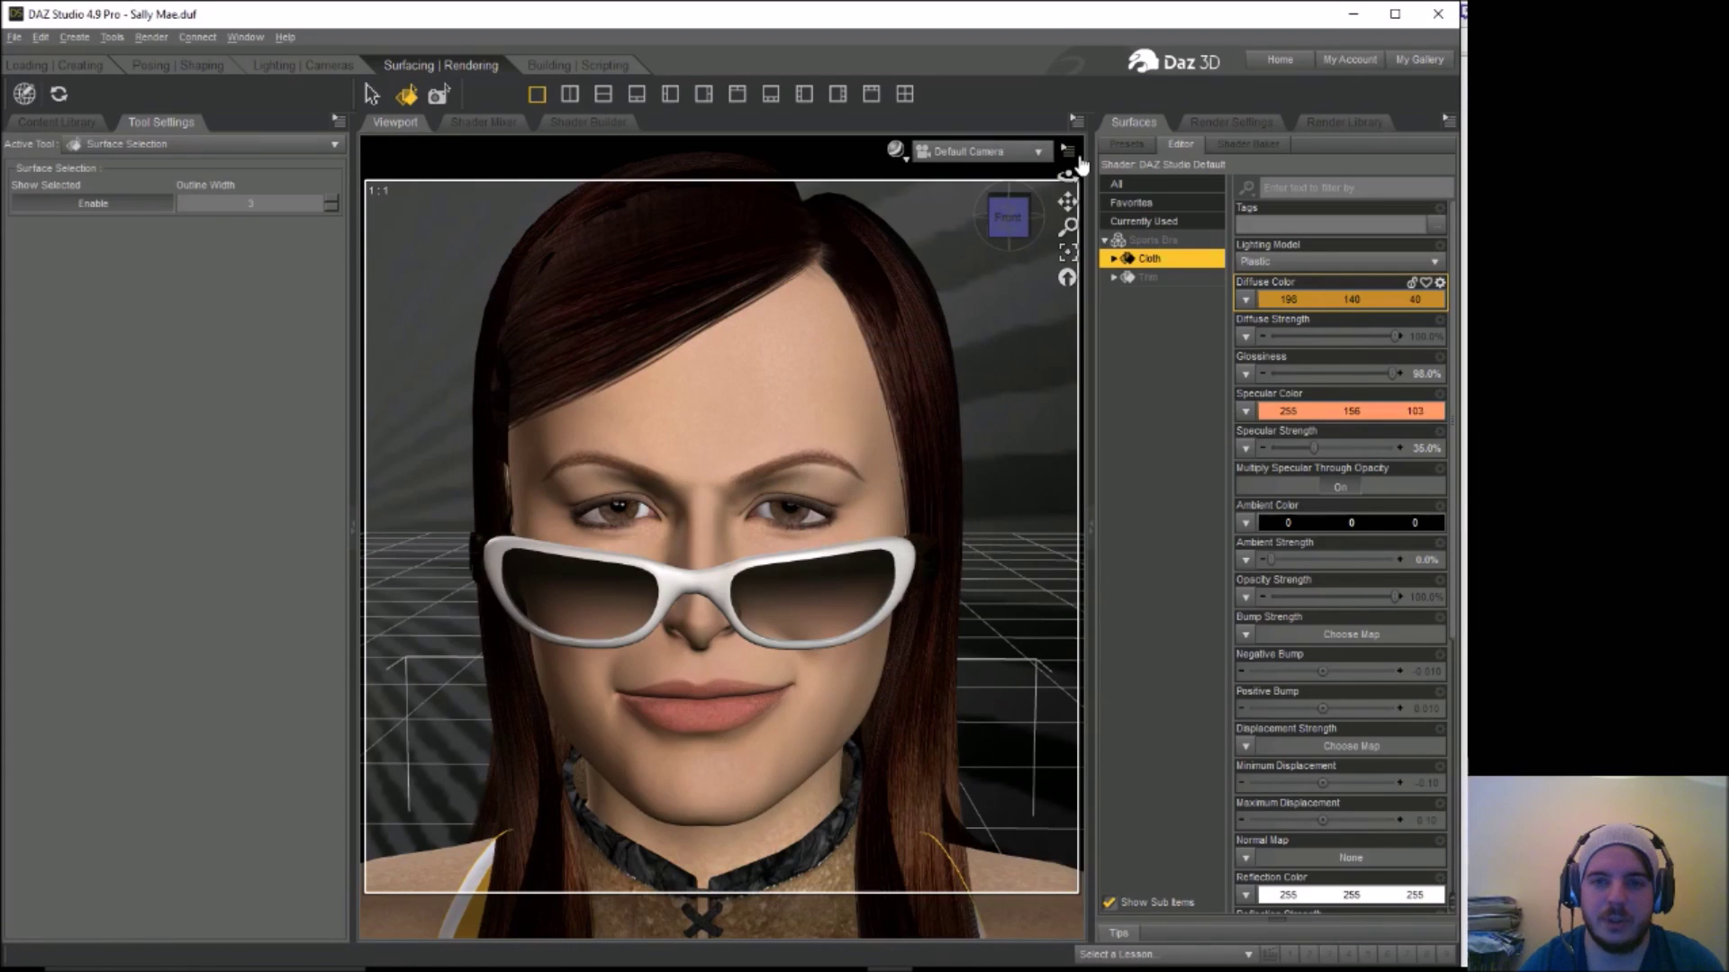
Orbit the camera to a slightly different angle on the character's face and render the portrait again
drag(979, 362, 945, 367)
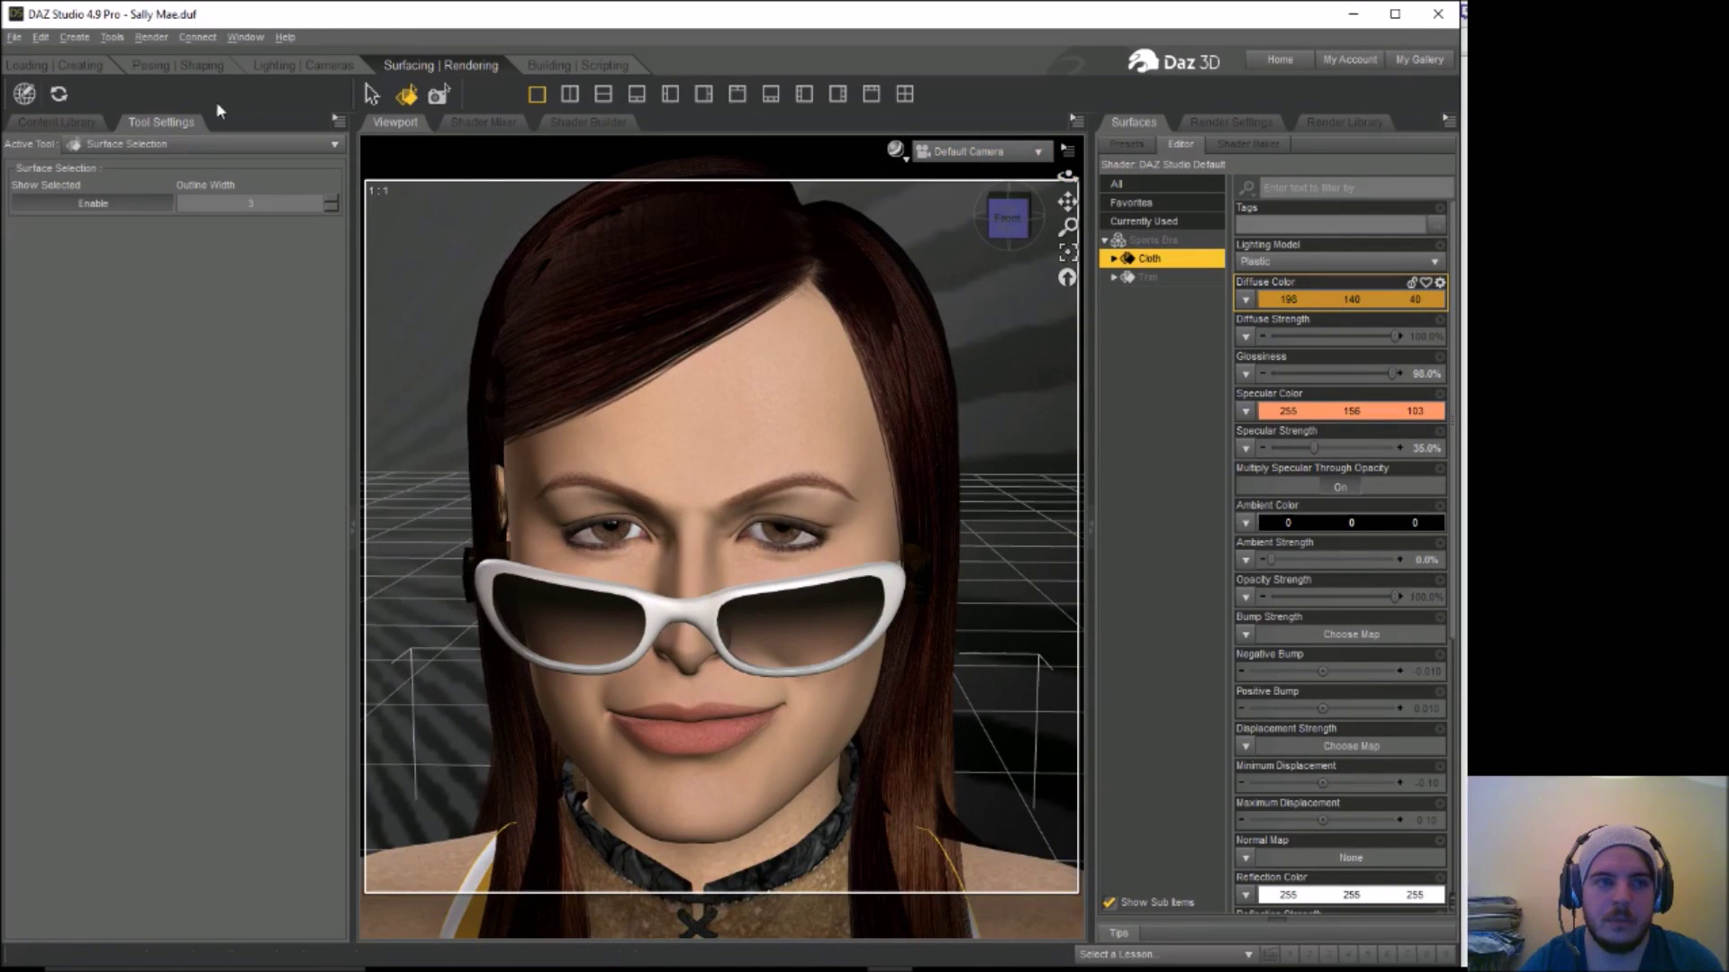
click(155, 39)
click(170, 61)
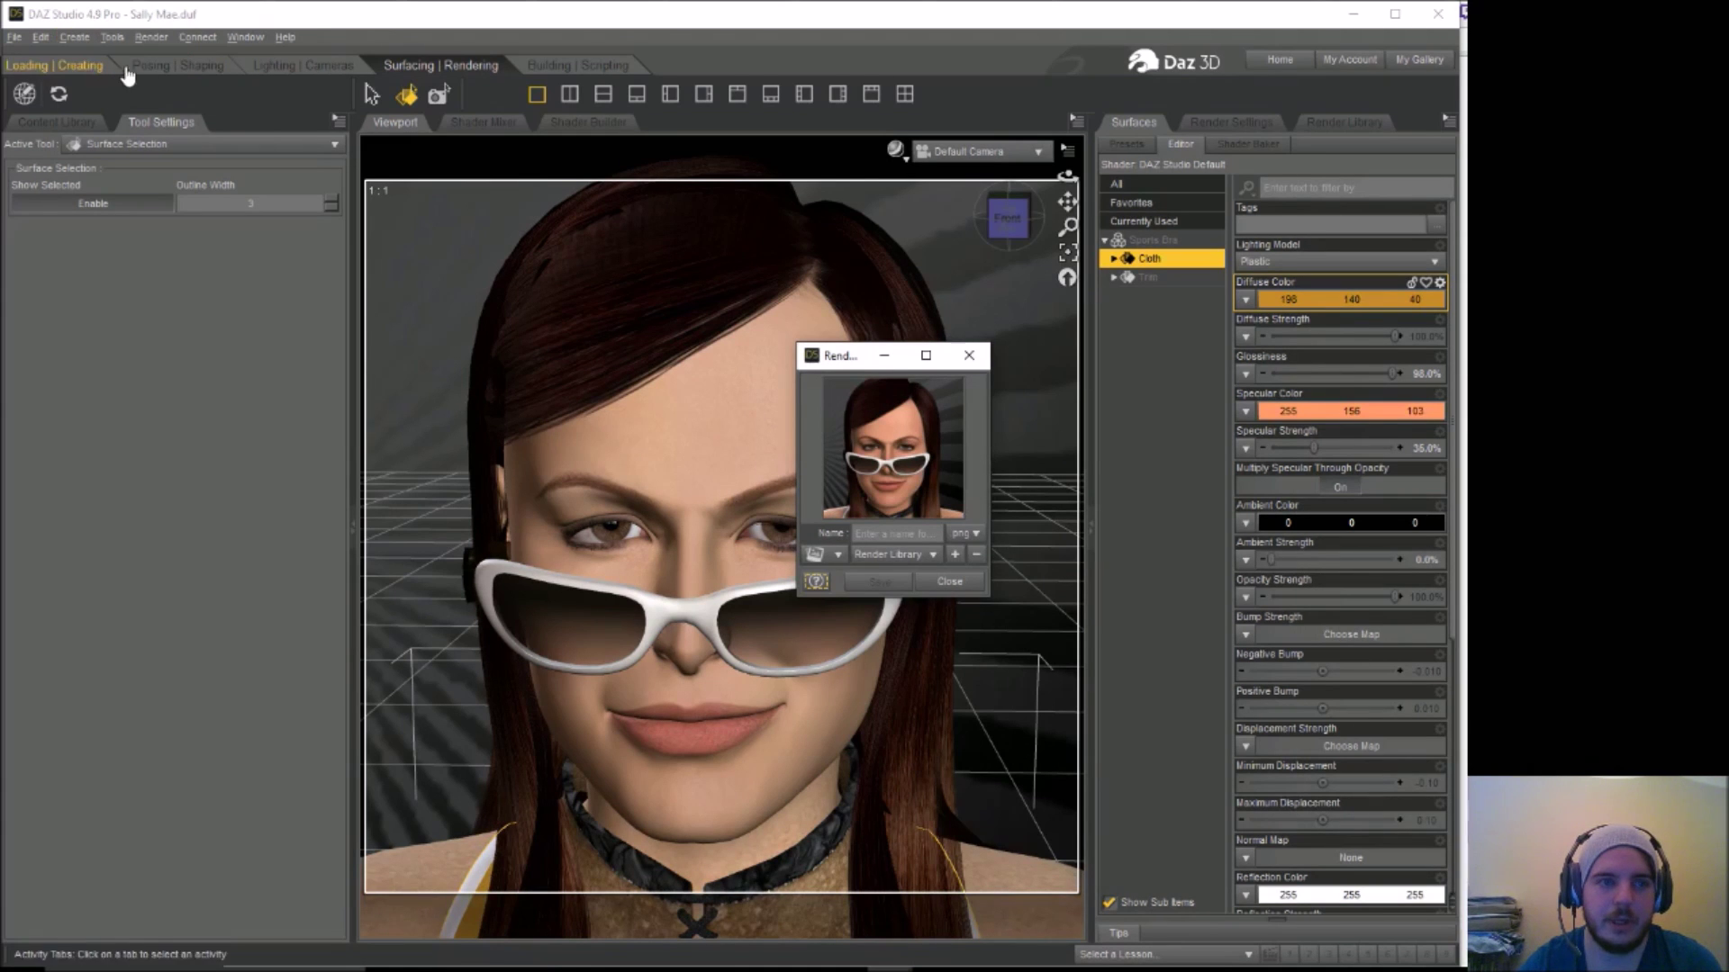
Open the Render Editor and select the newest portrait, Render 18
click(149, 38)
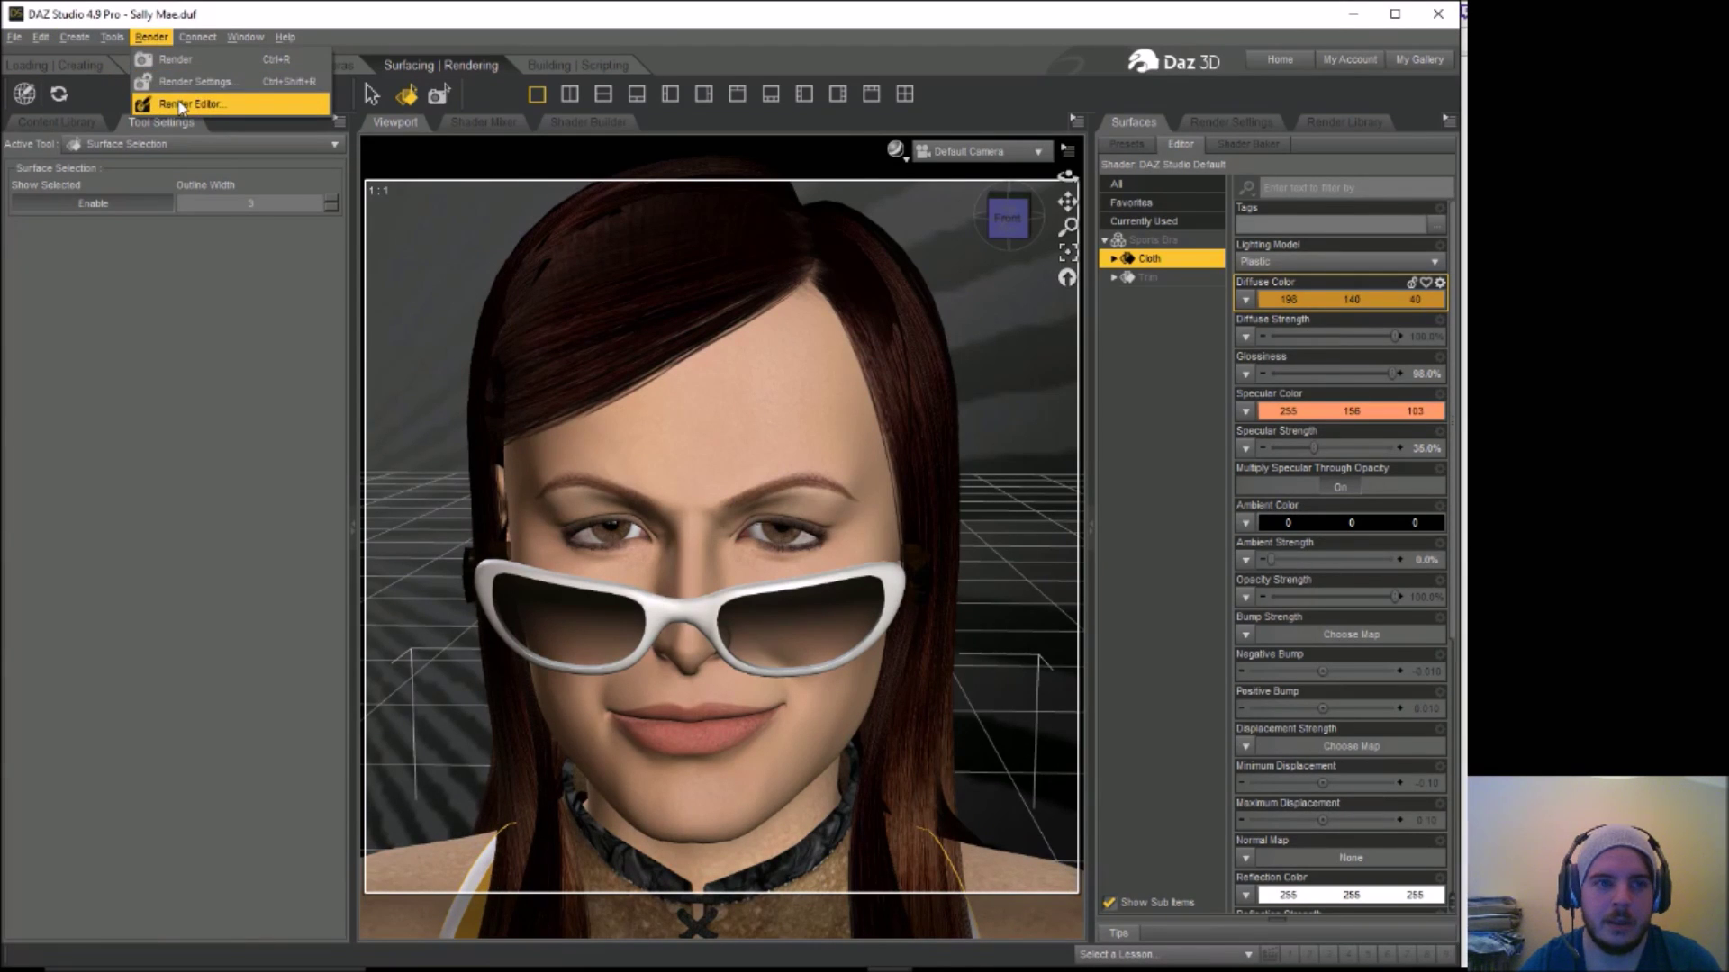
click(183, 105)
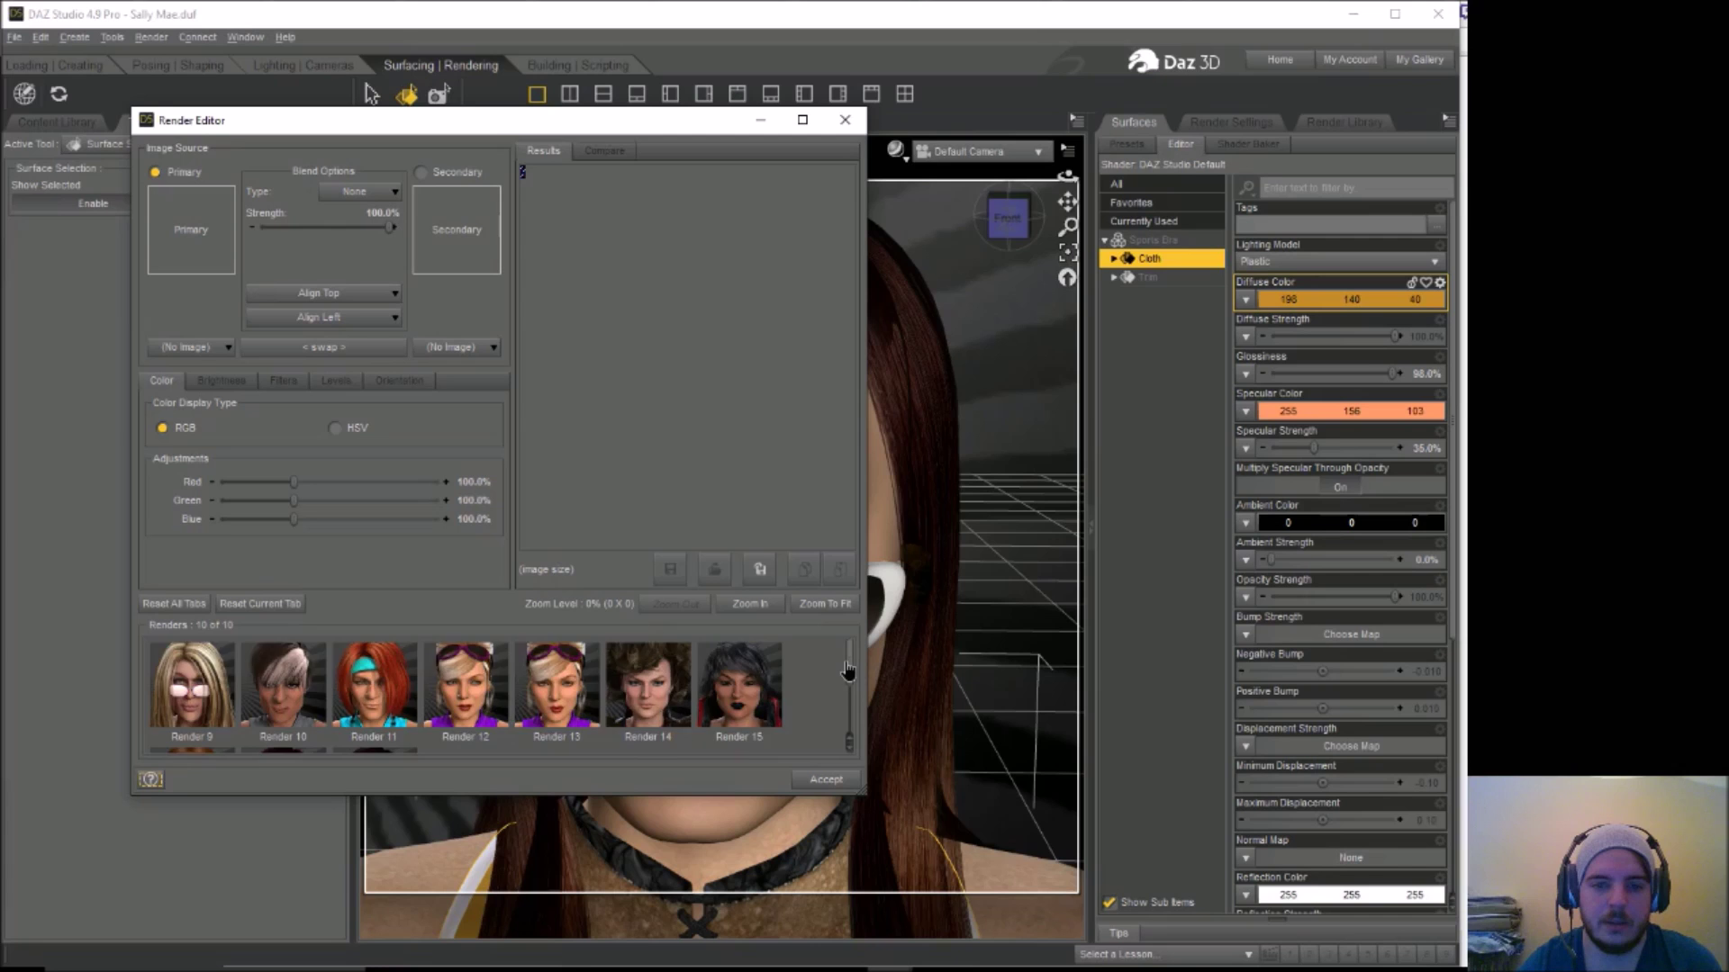
scroll(847, 669, down, 2)
click(191, 710)
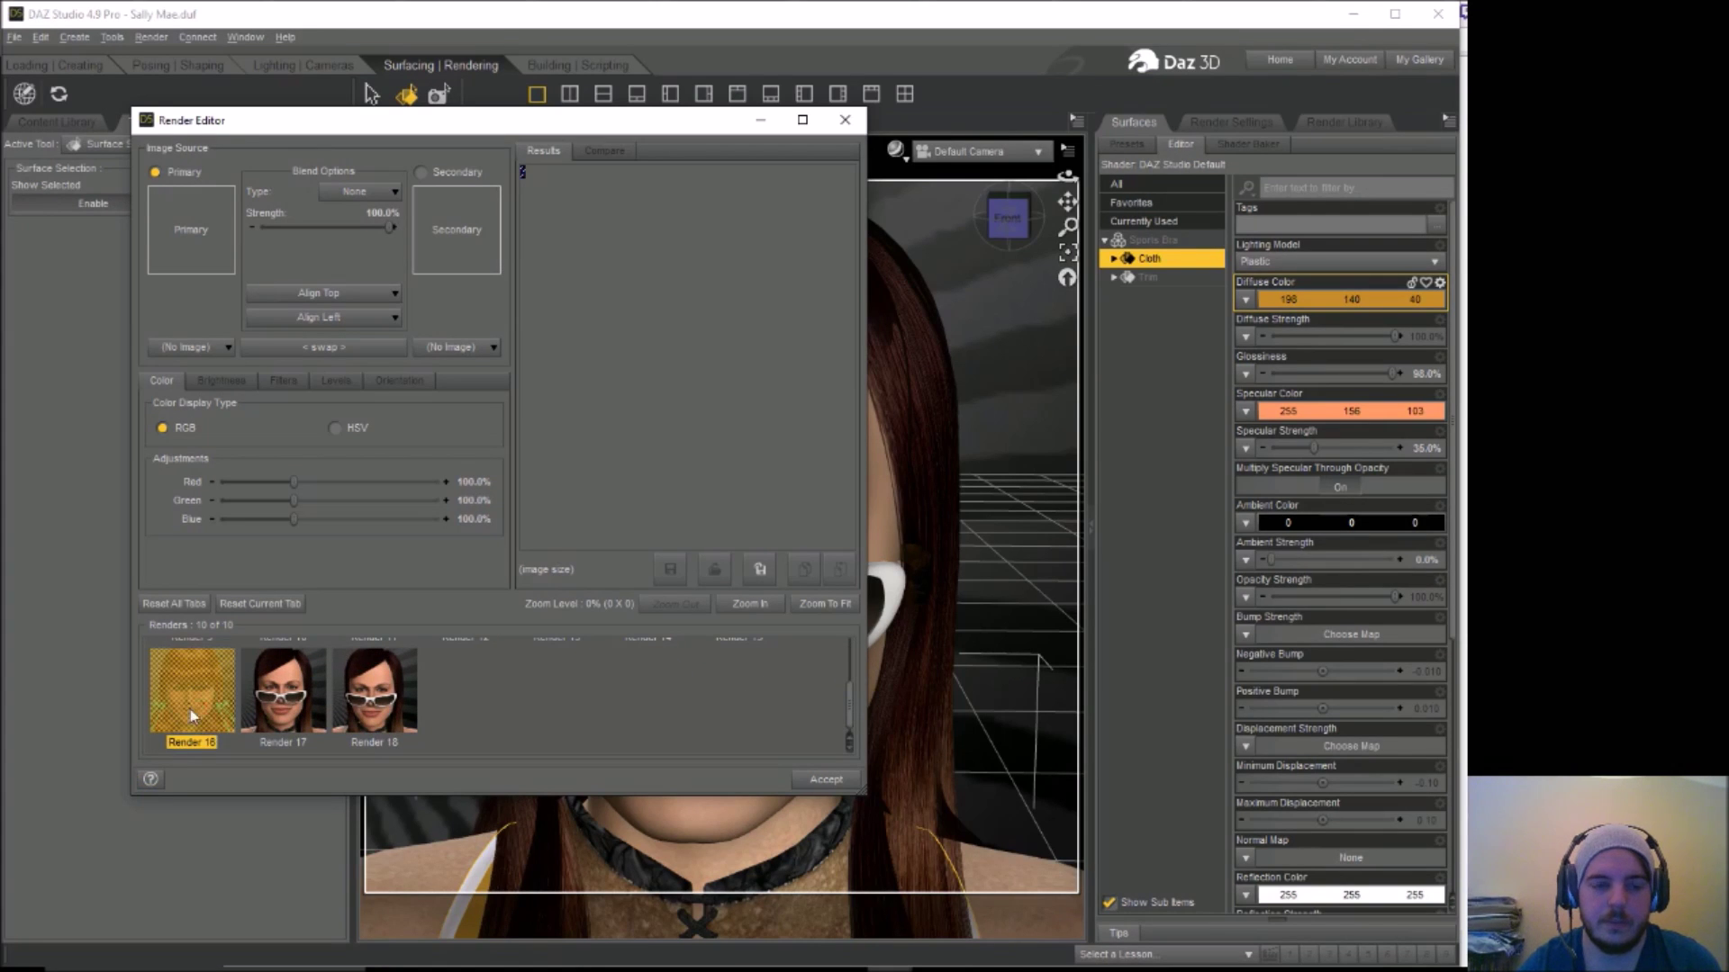
click(282, 711)
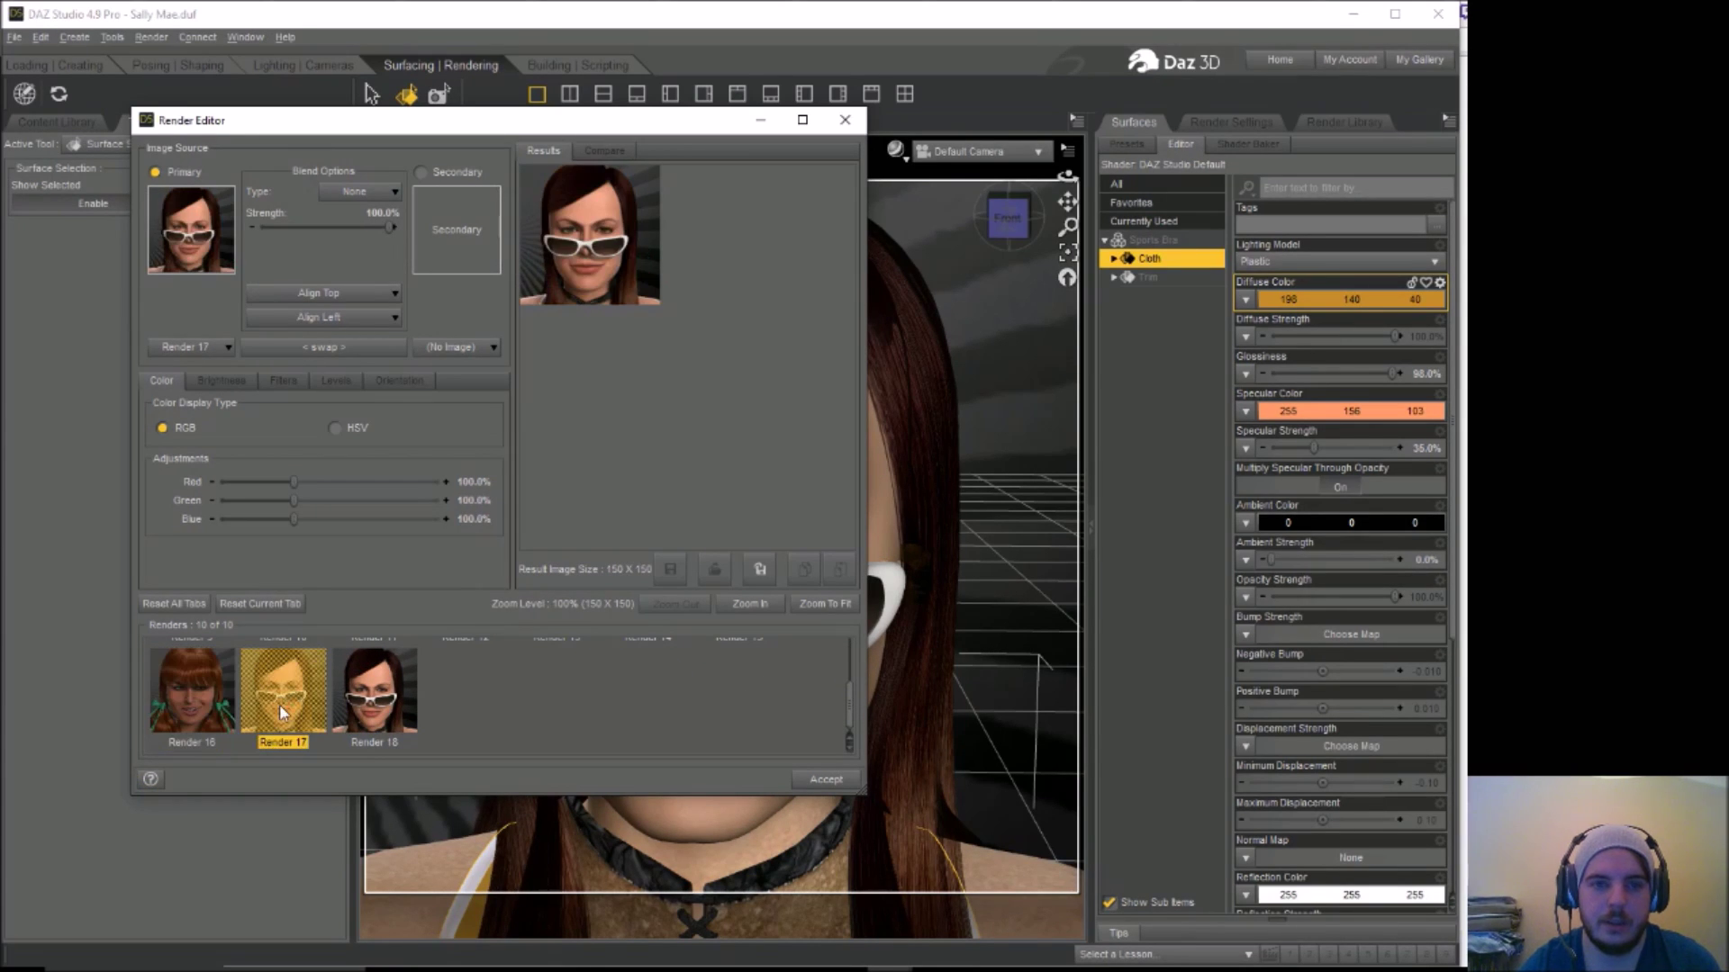
click(370, 689)
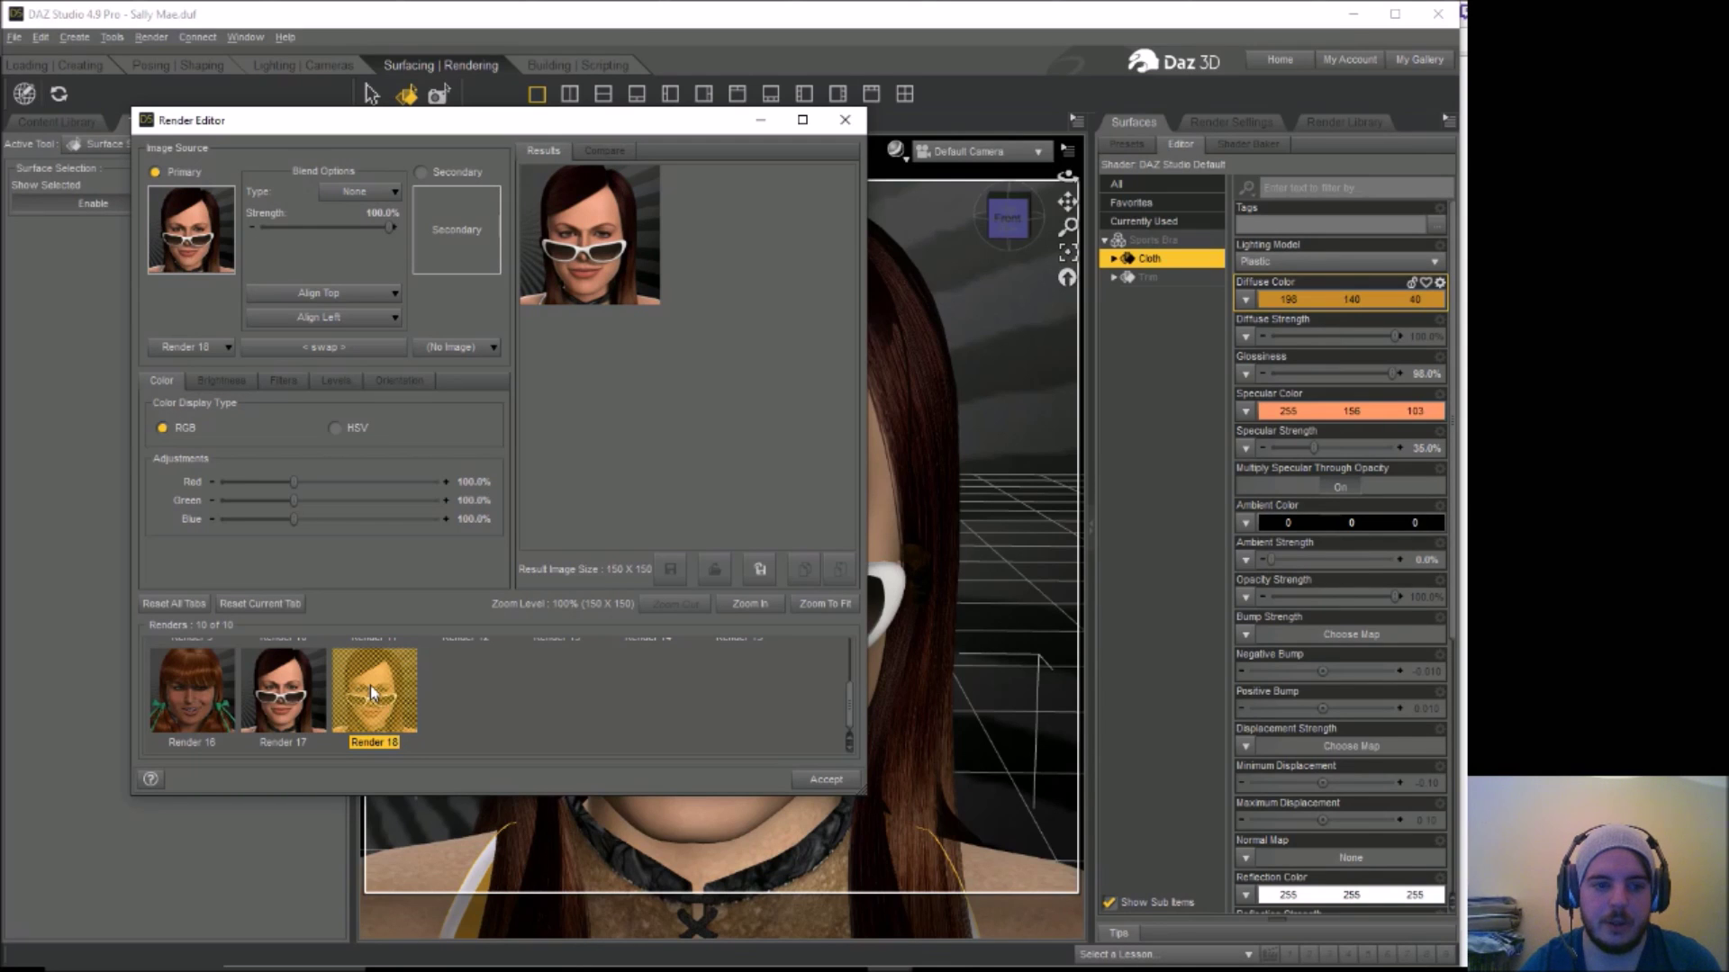
Save Render 18 as the JPEG file "001 Addison Style" in the London-Verse folder, copy the name without its number, and close the Render Editor
right_click(365, 686)
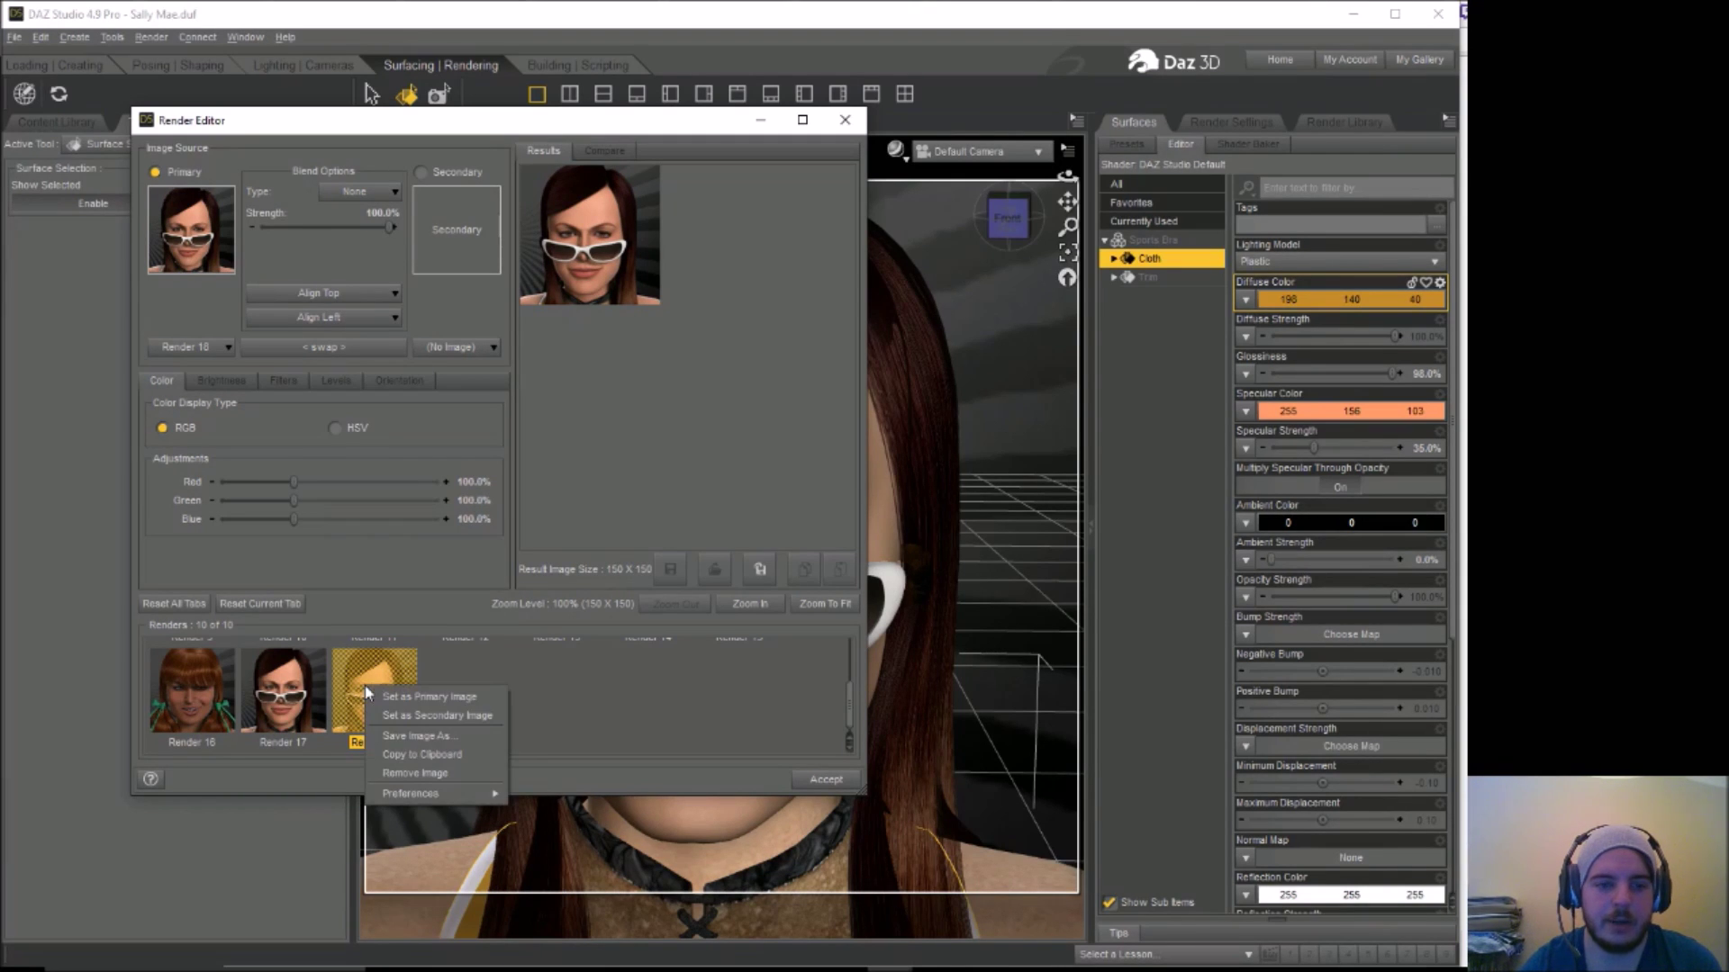
click(429, 739)
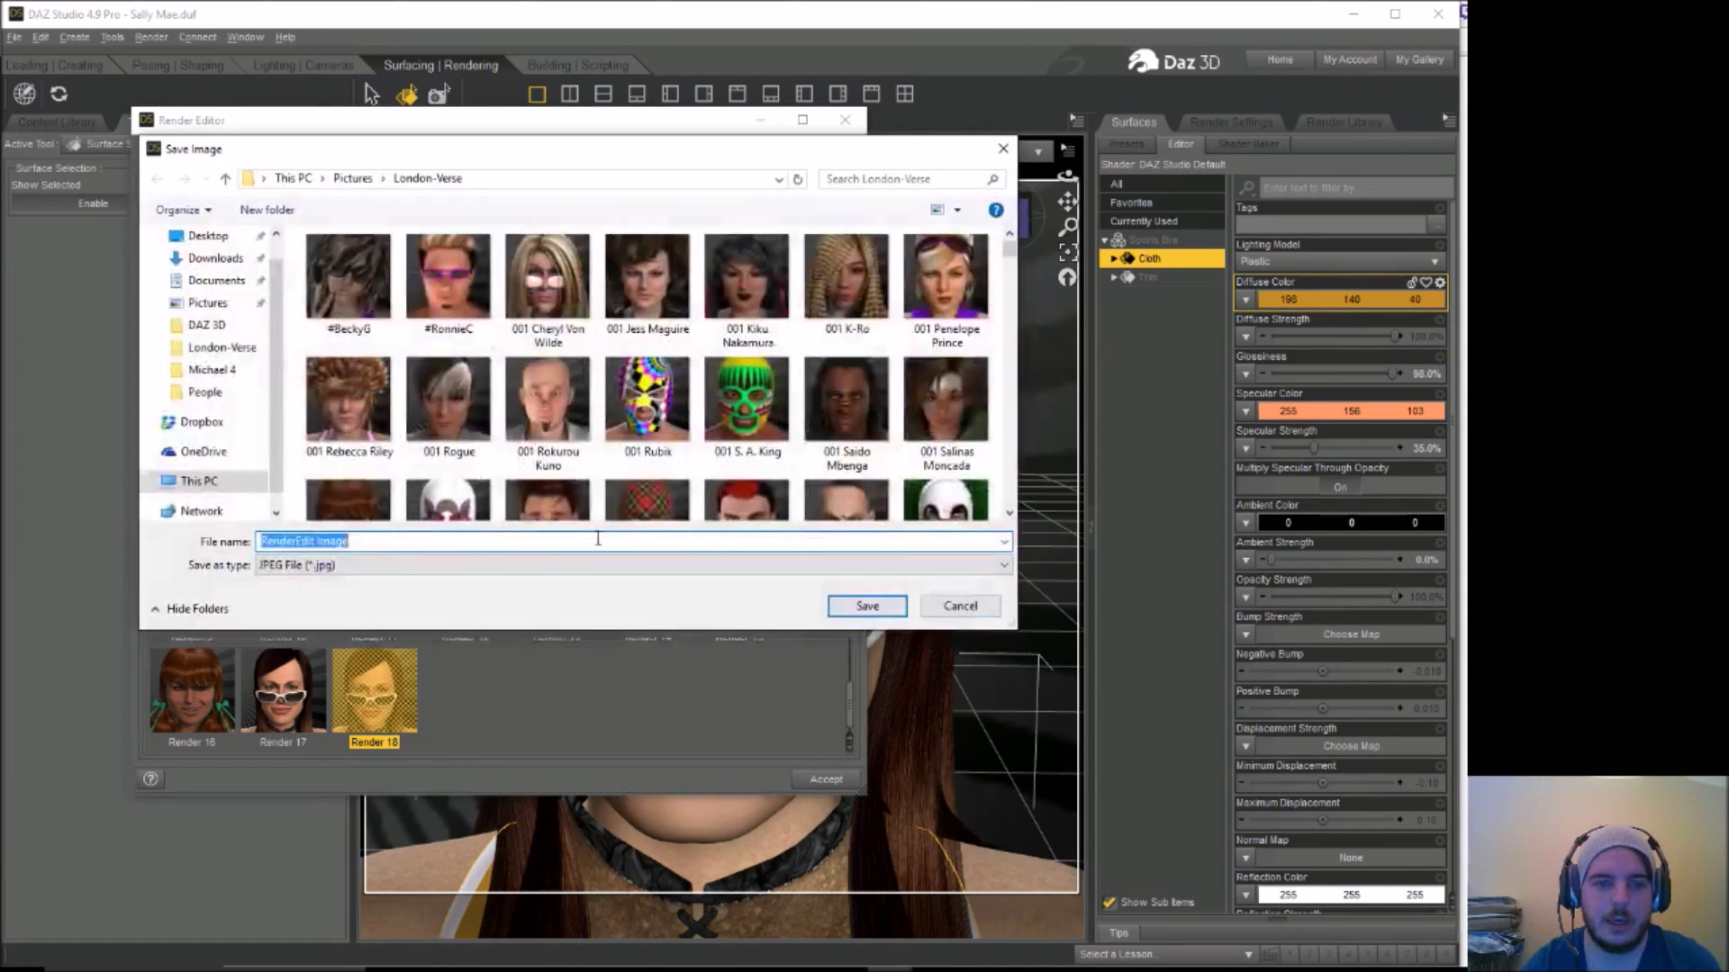
text(001)
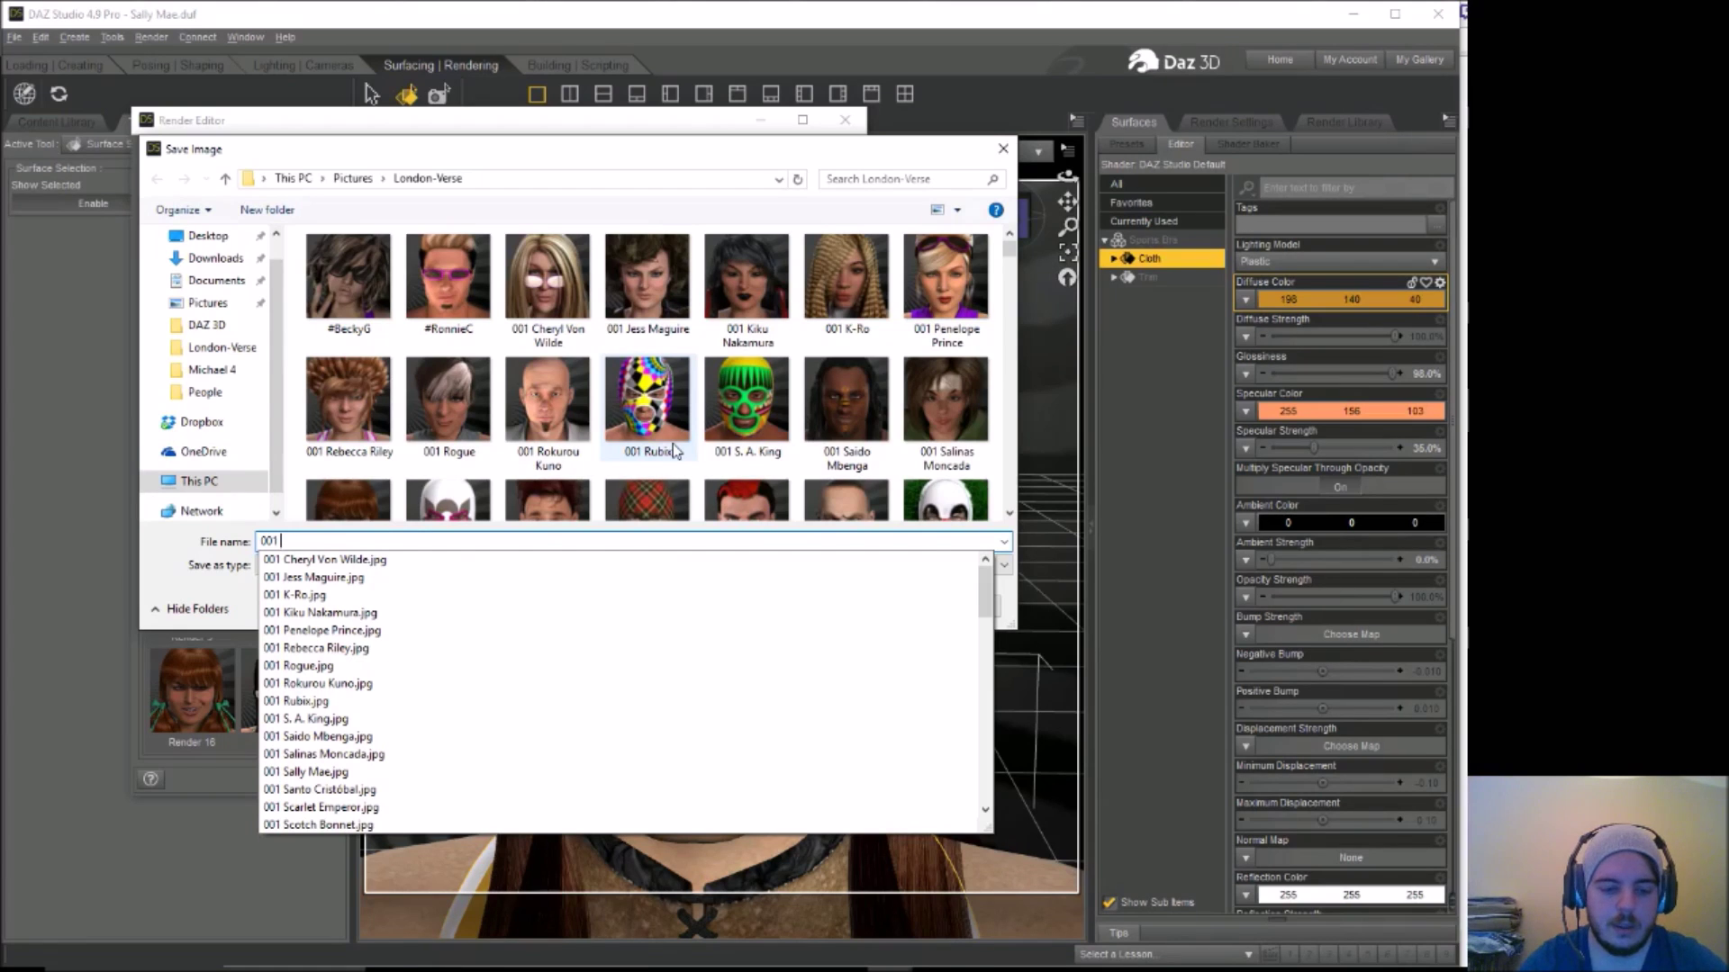
text(Addison)
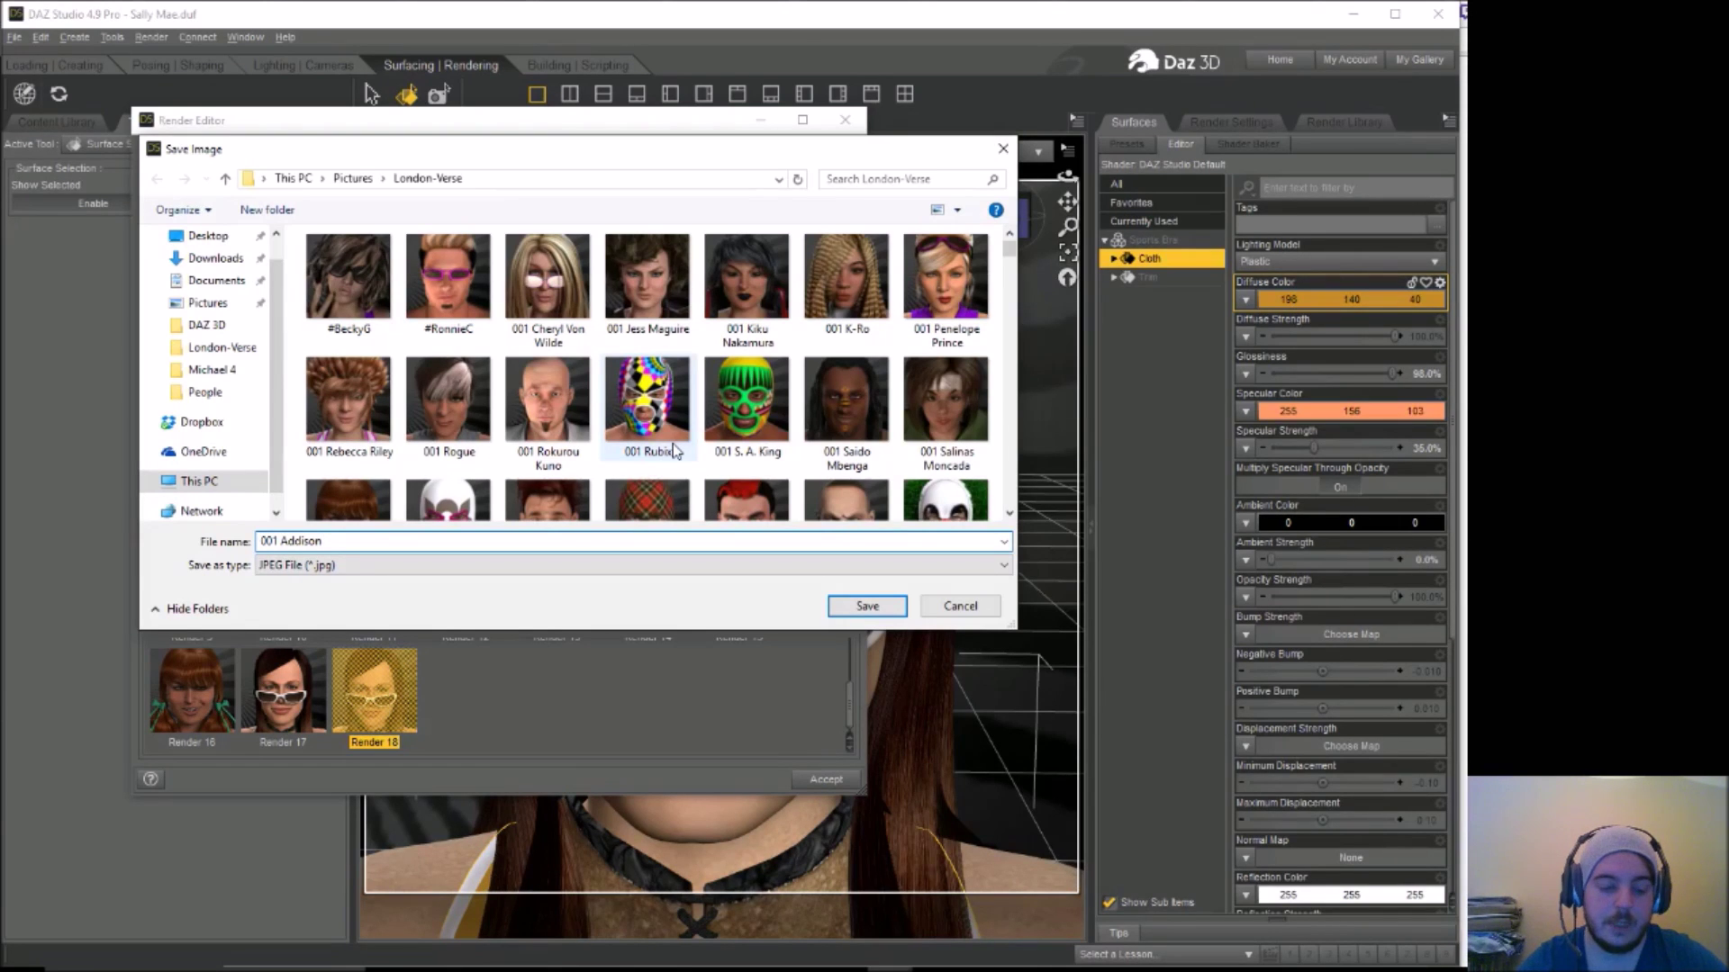
text(Style)
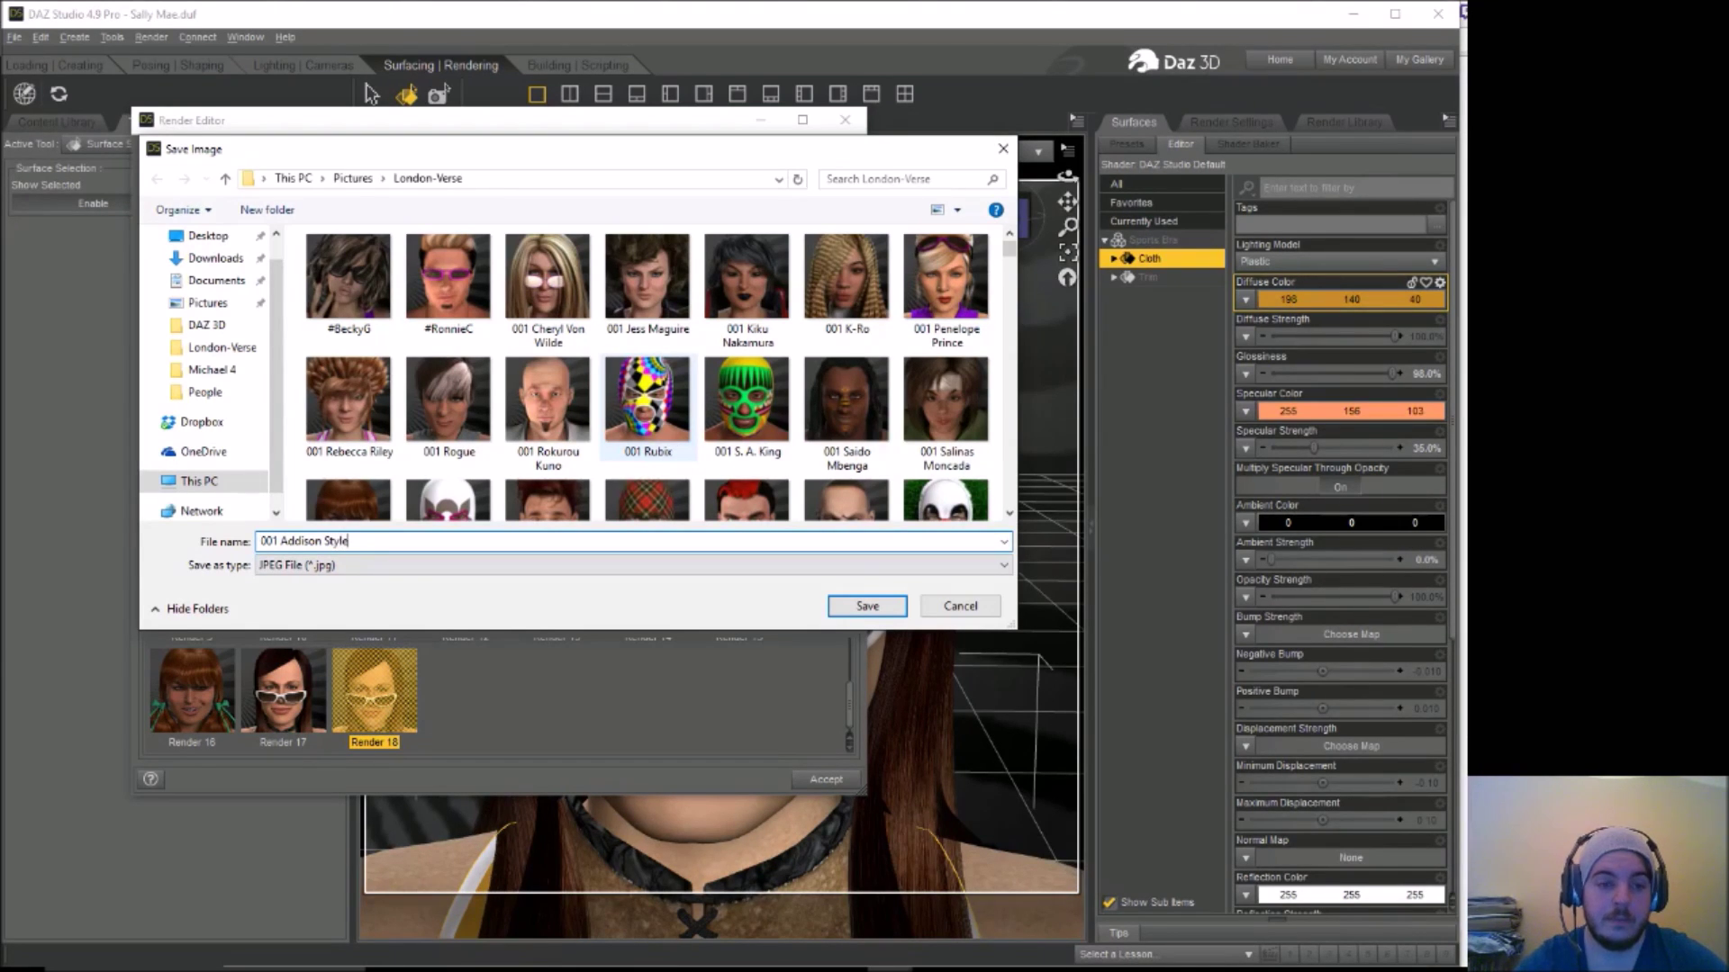
drag(352, 544, 280, 543)
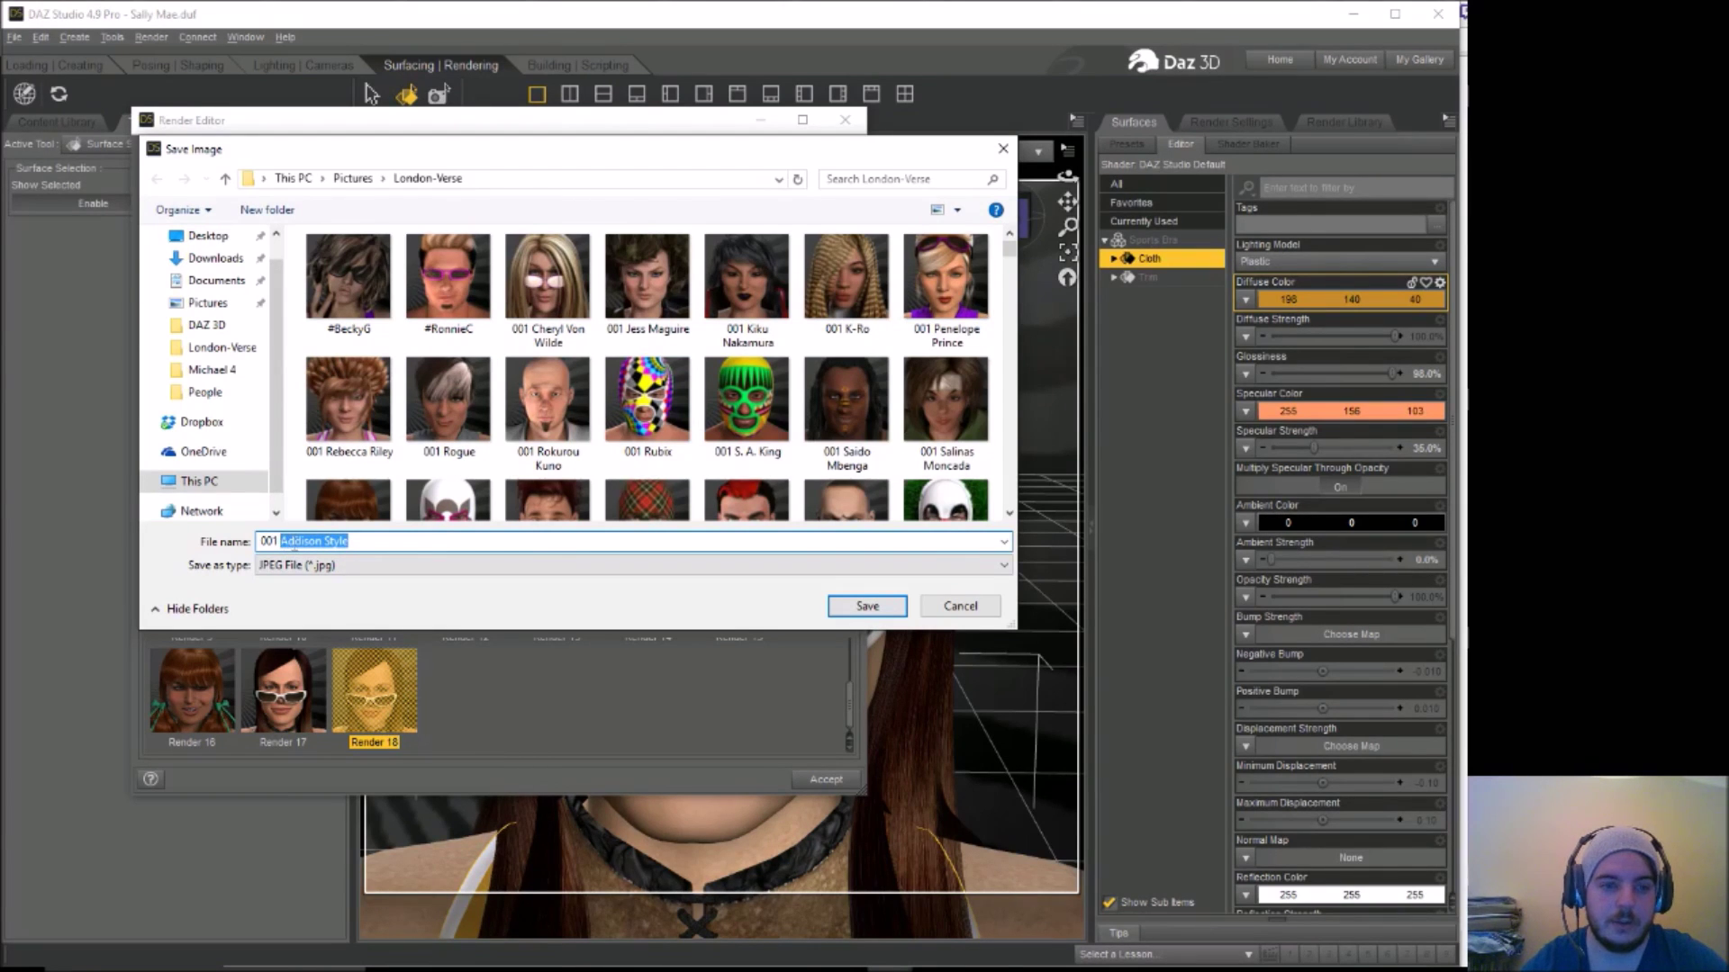
right_click(292, 544)
click(363, 602)
click(865, 606)
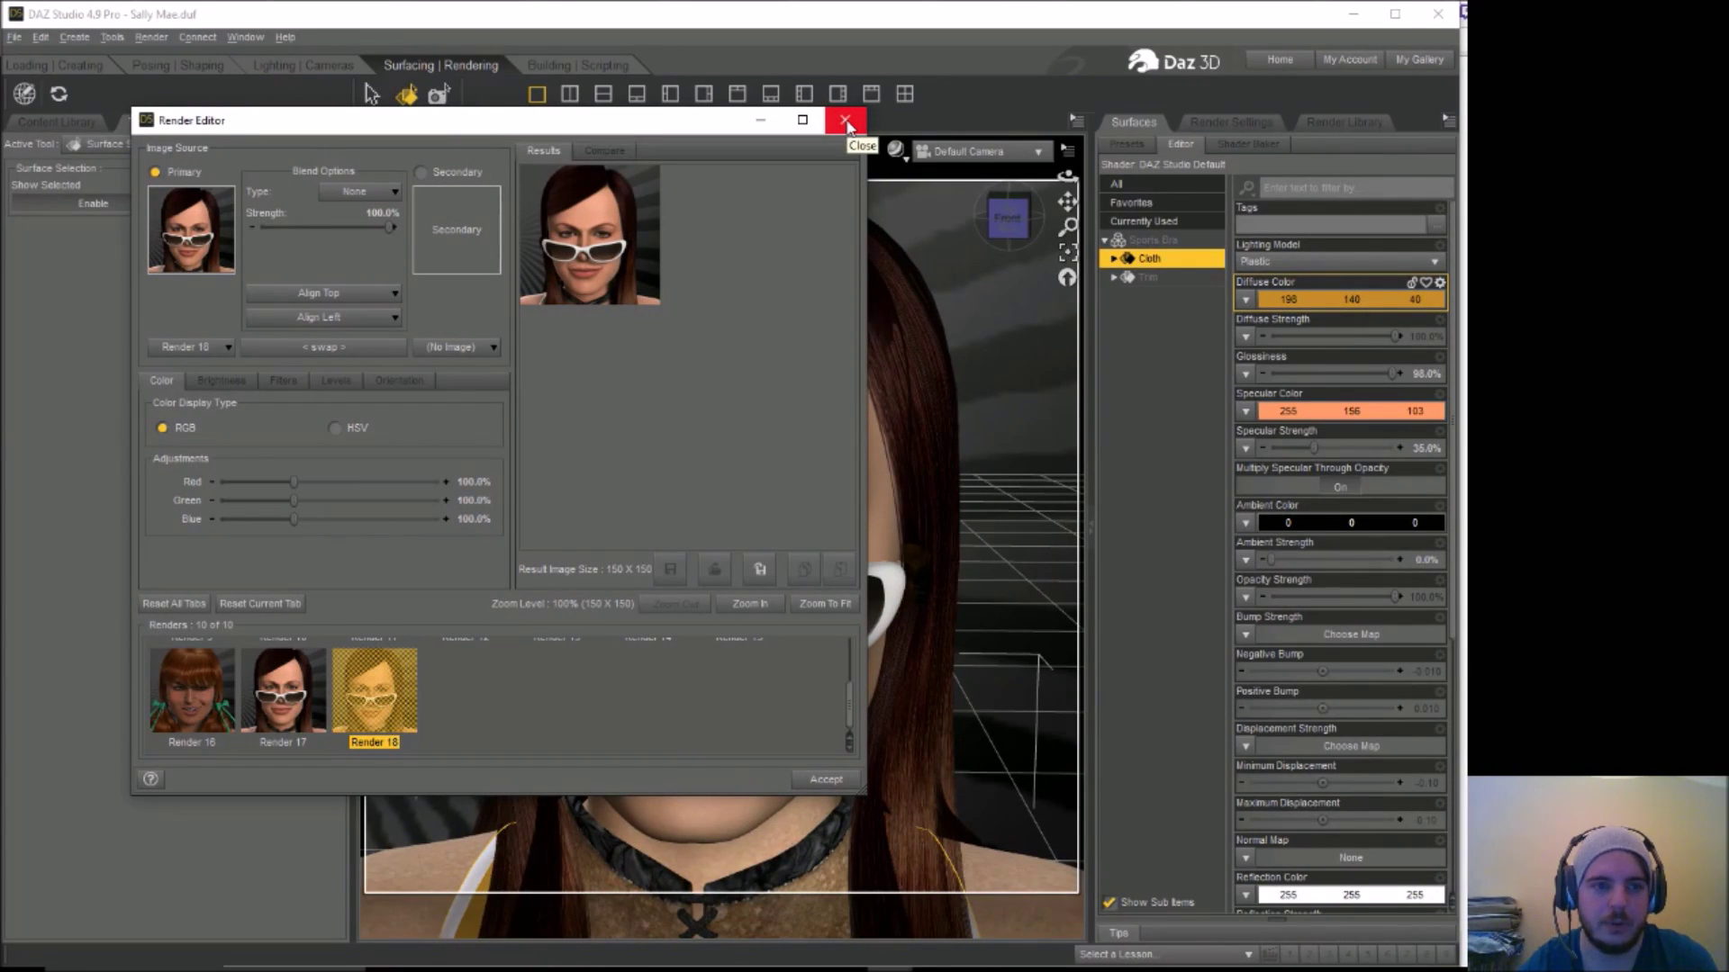
click(847, 123)
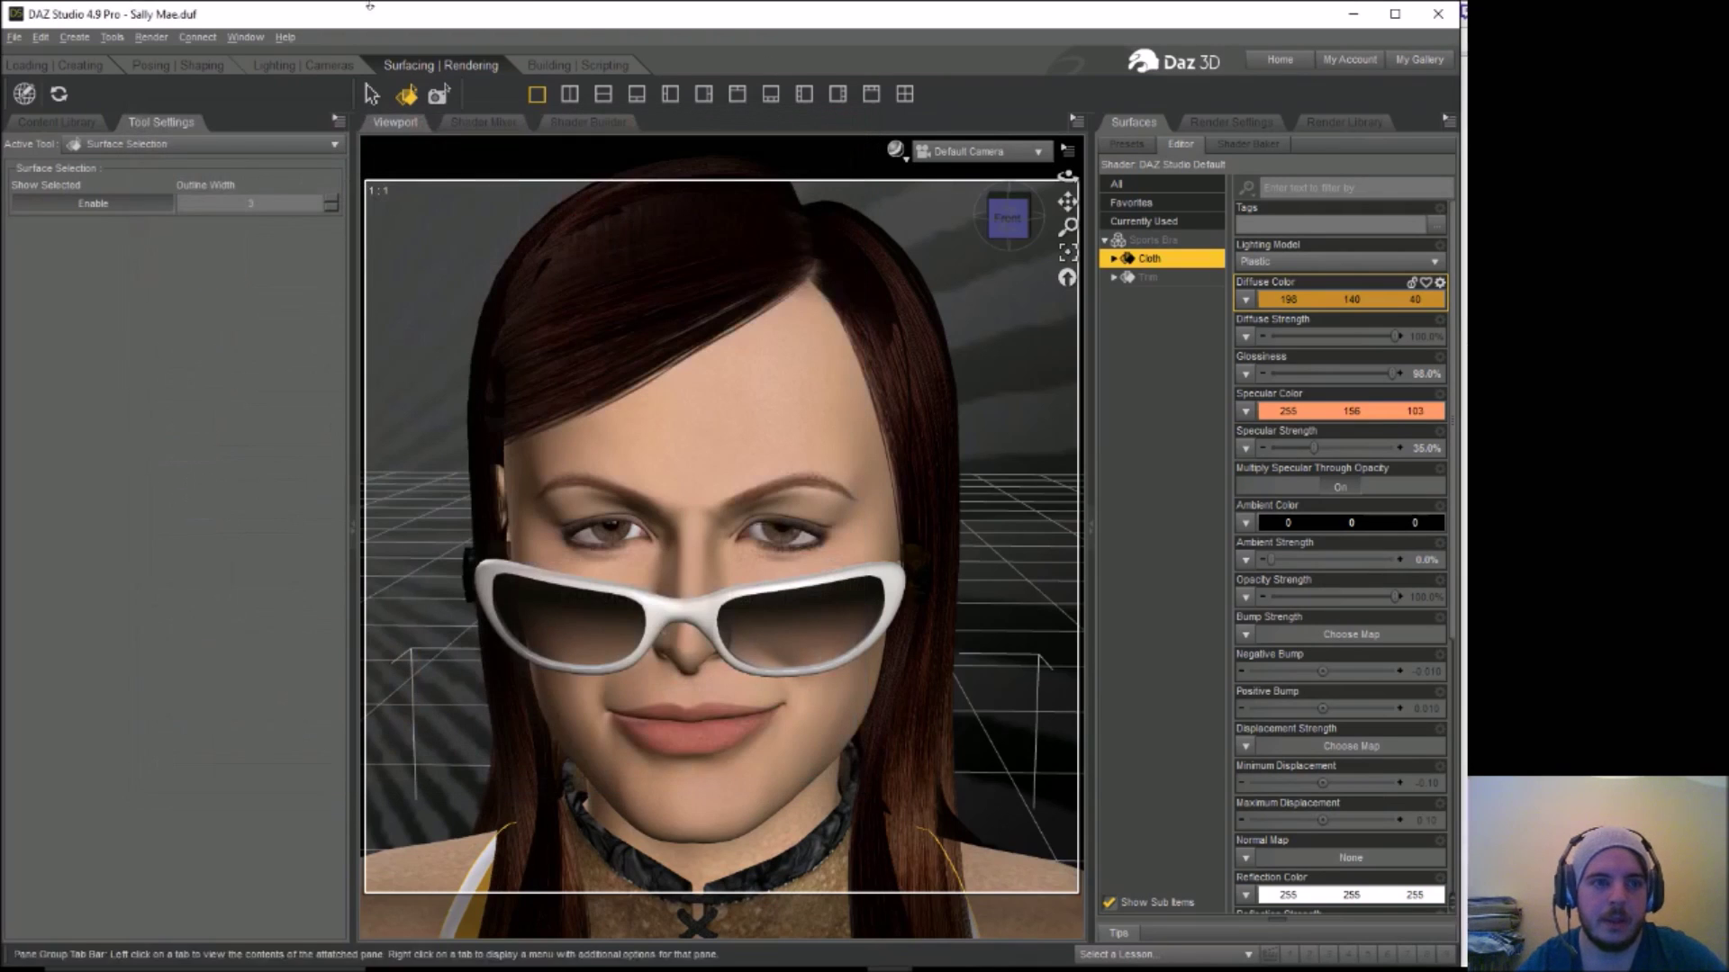
Save the scene under the new file name "Addison Style" as a DSON User File in the Michael 4 folder
click(14, 37)
mouse_move(81, 166)
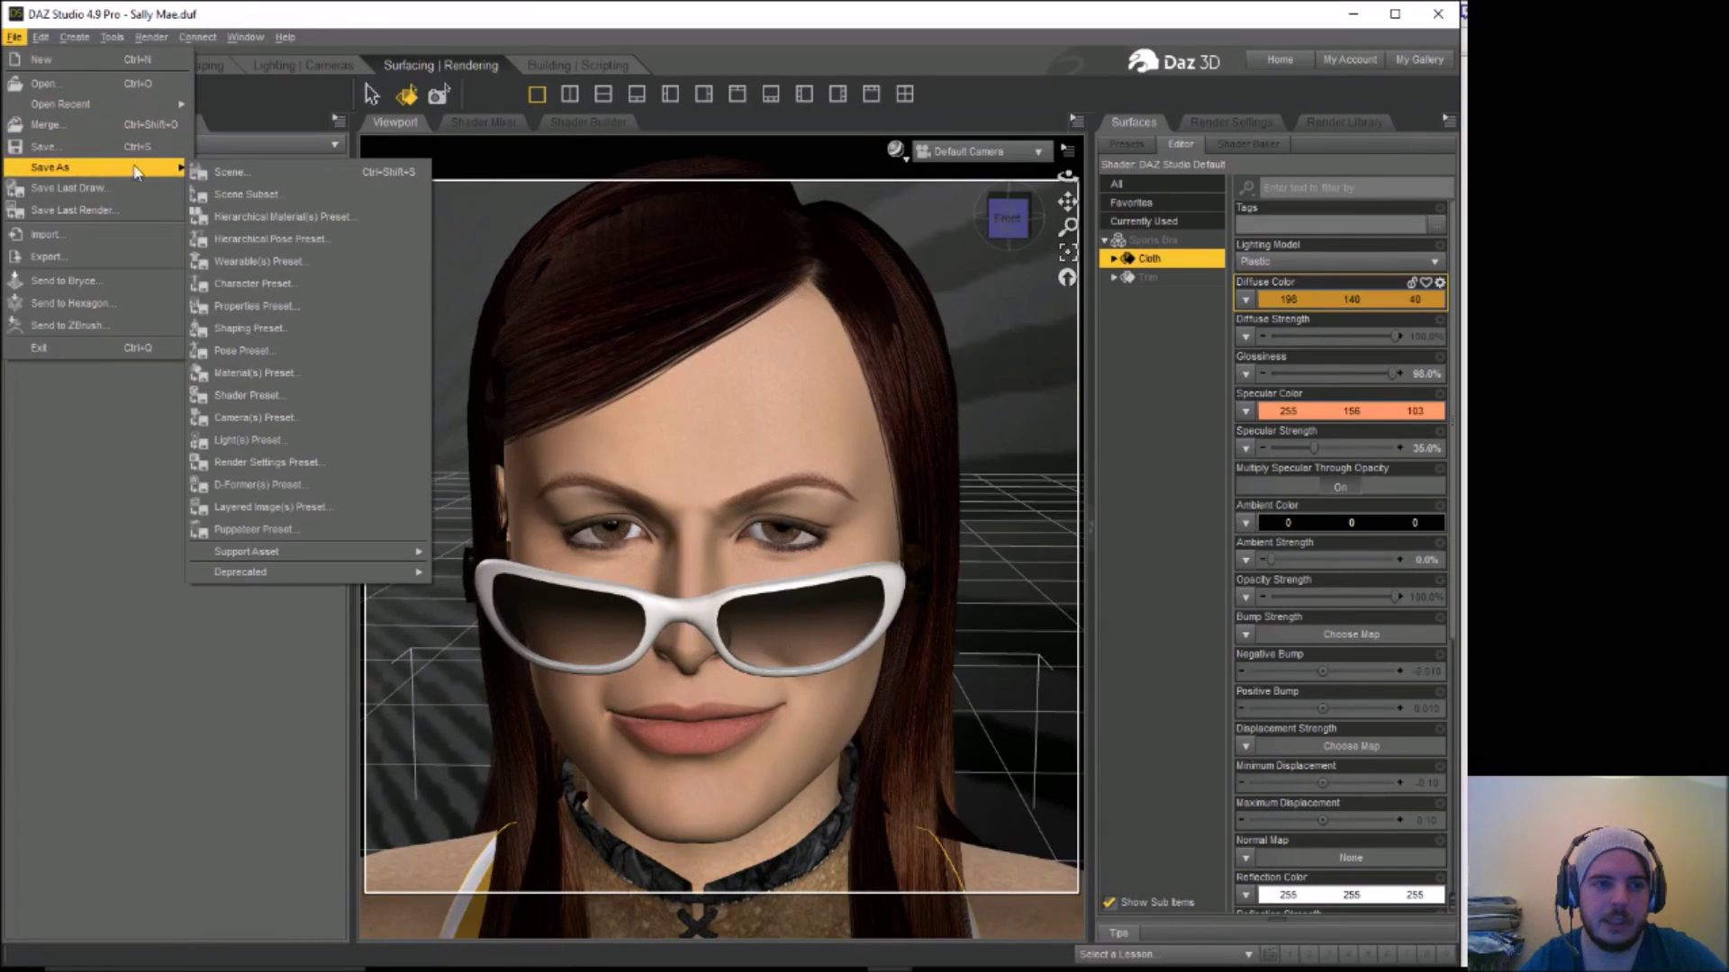
click(202, 173)
right_click(276, 445)
click(345, 518)
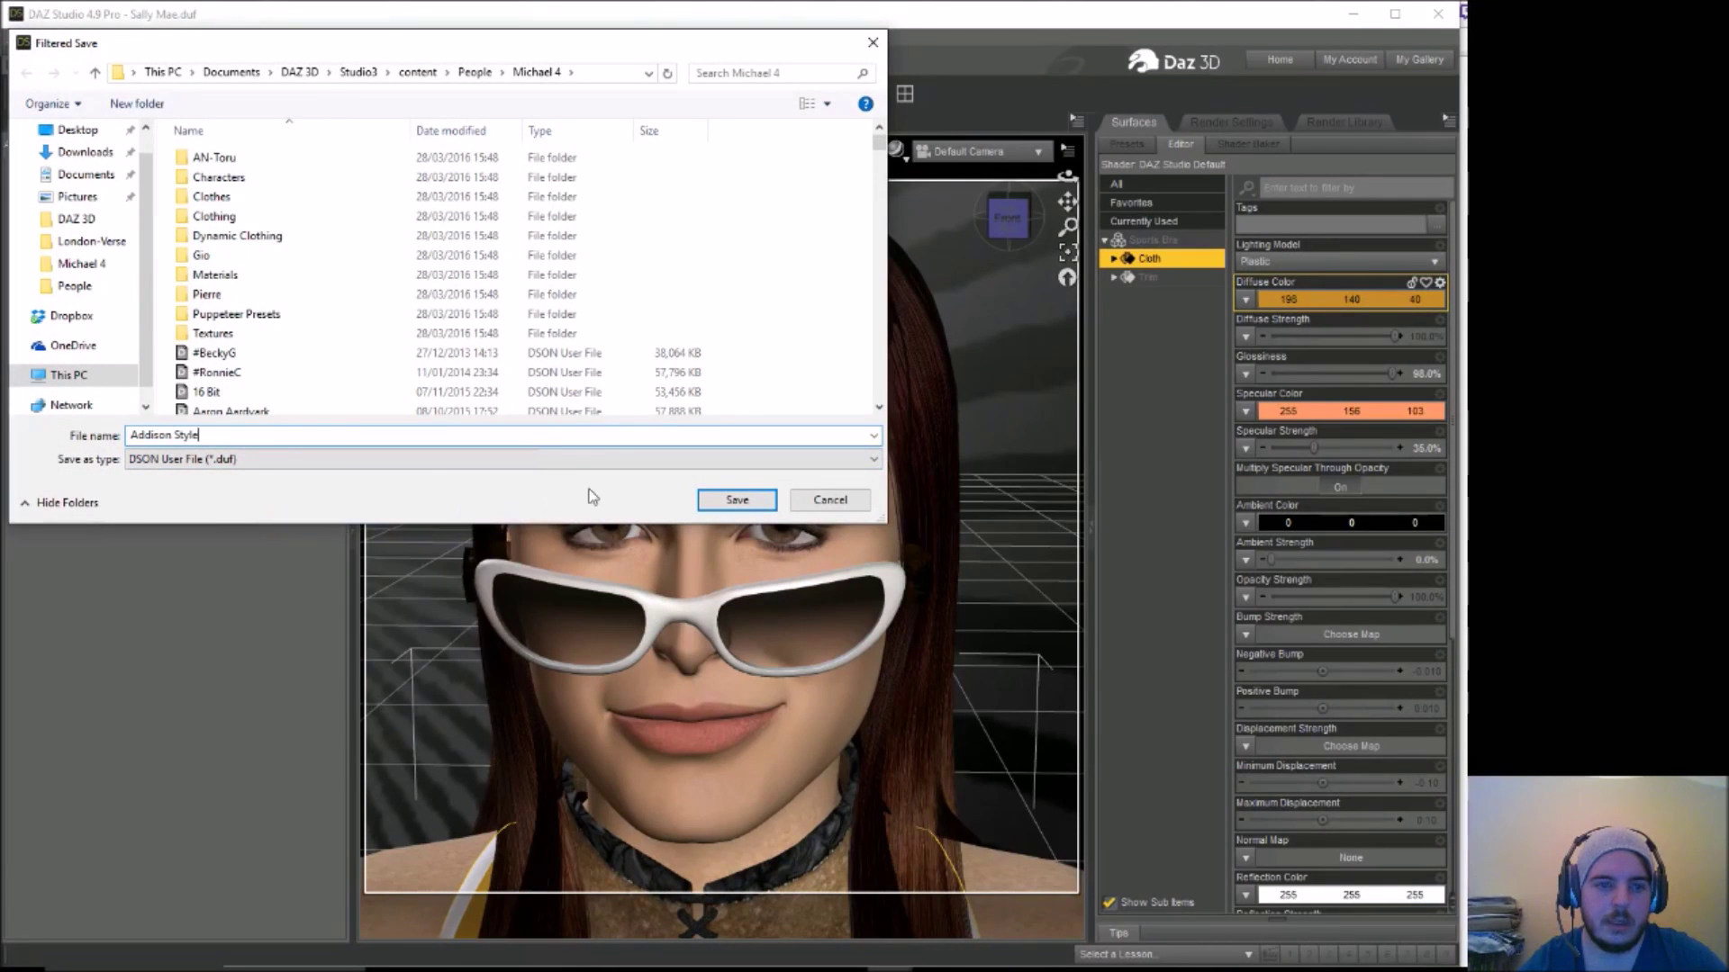
click(737, 501)
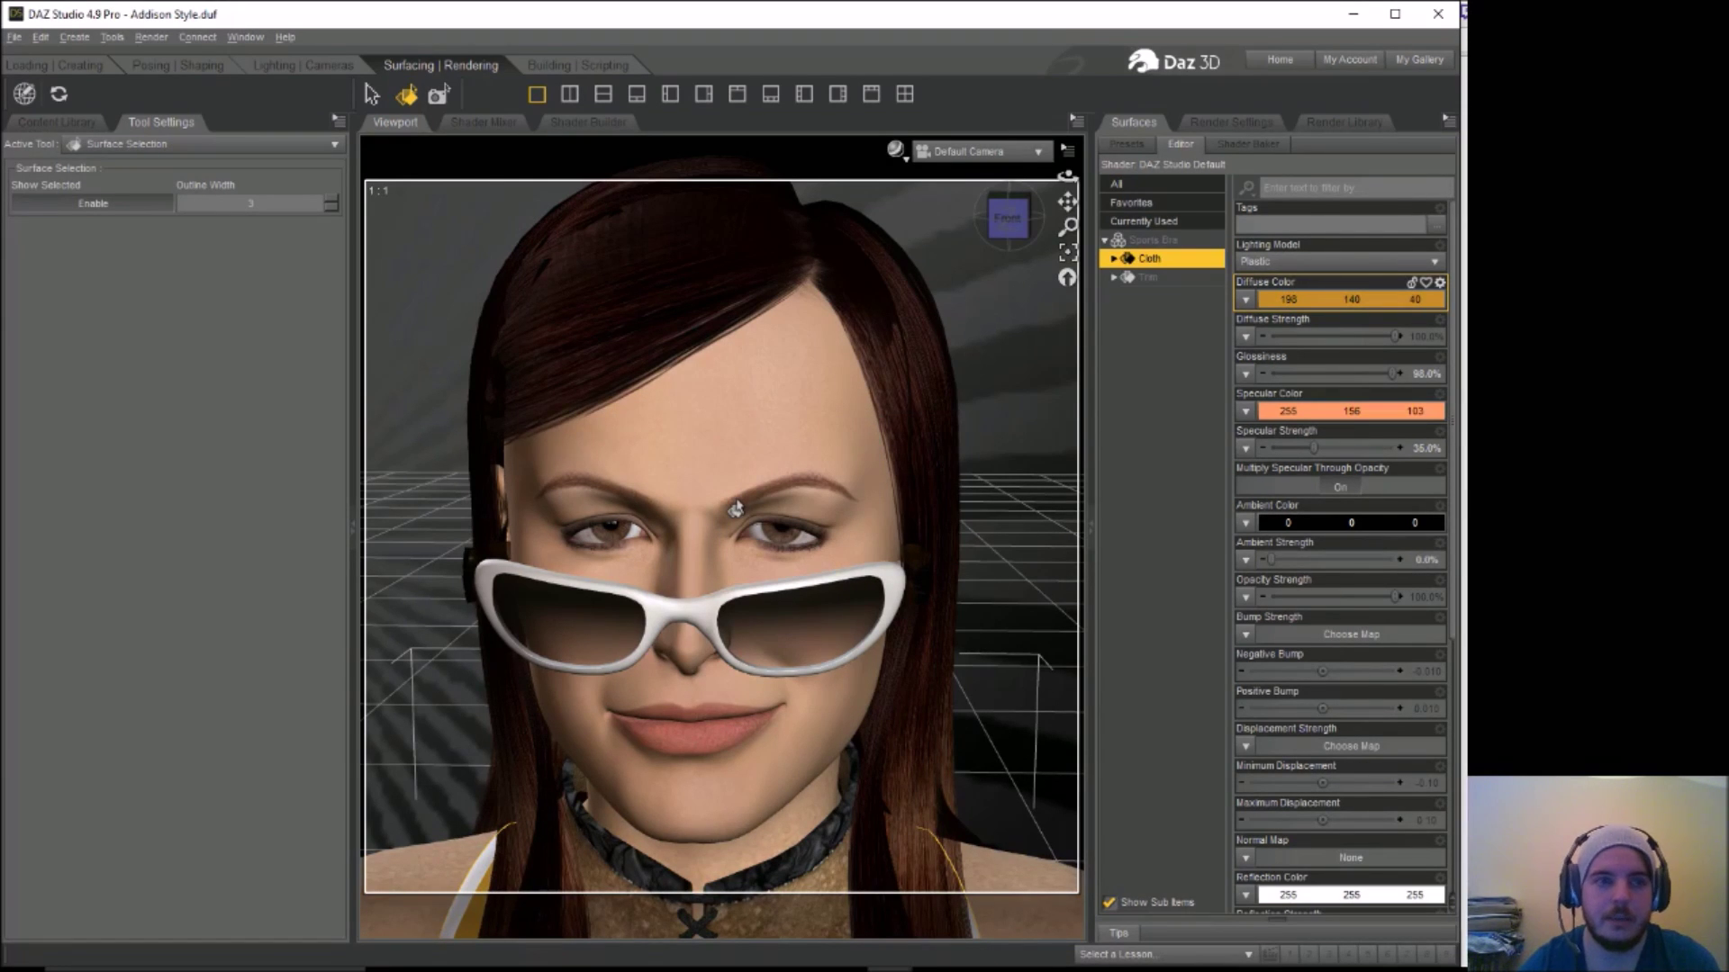
Return the camera to the front view and remove the hair, sunglasses and collar from the figure
drag(1067, 176, 1061, 178)
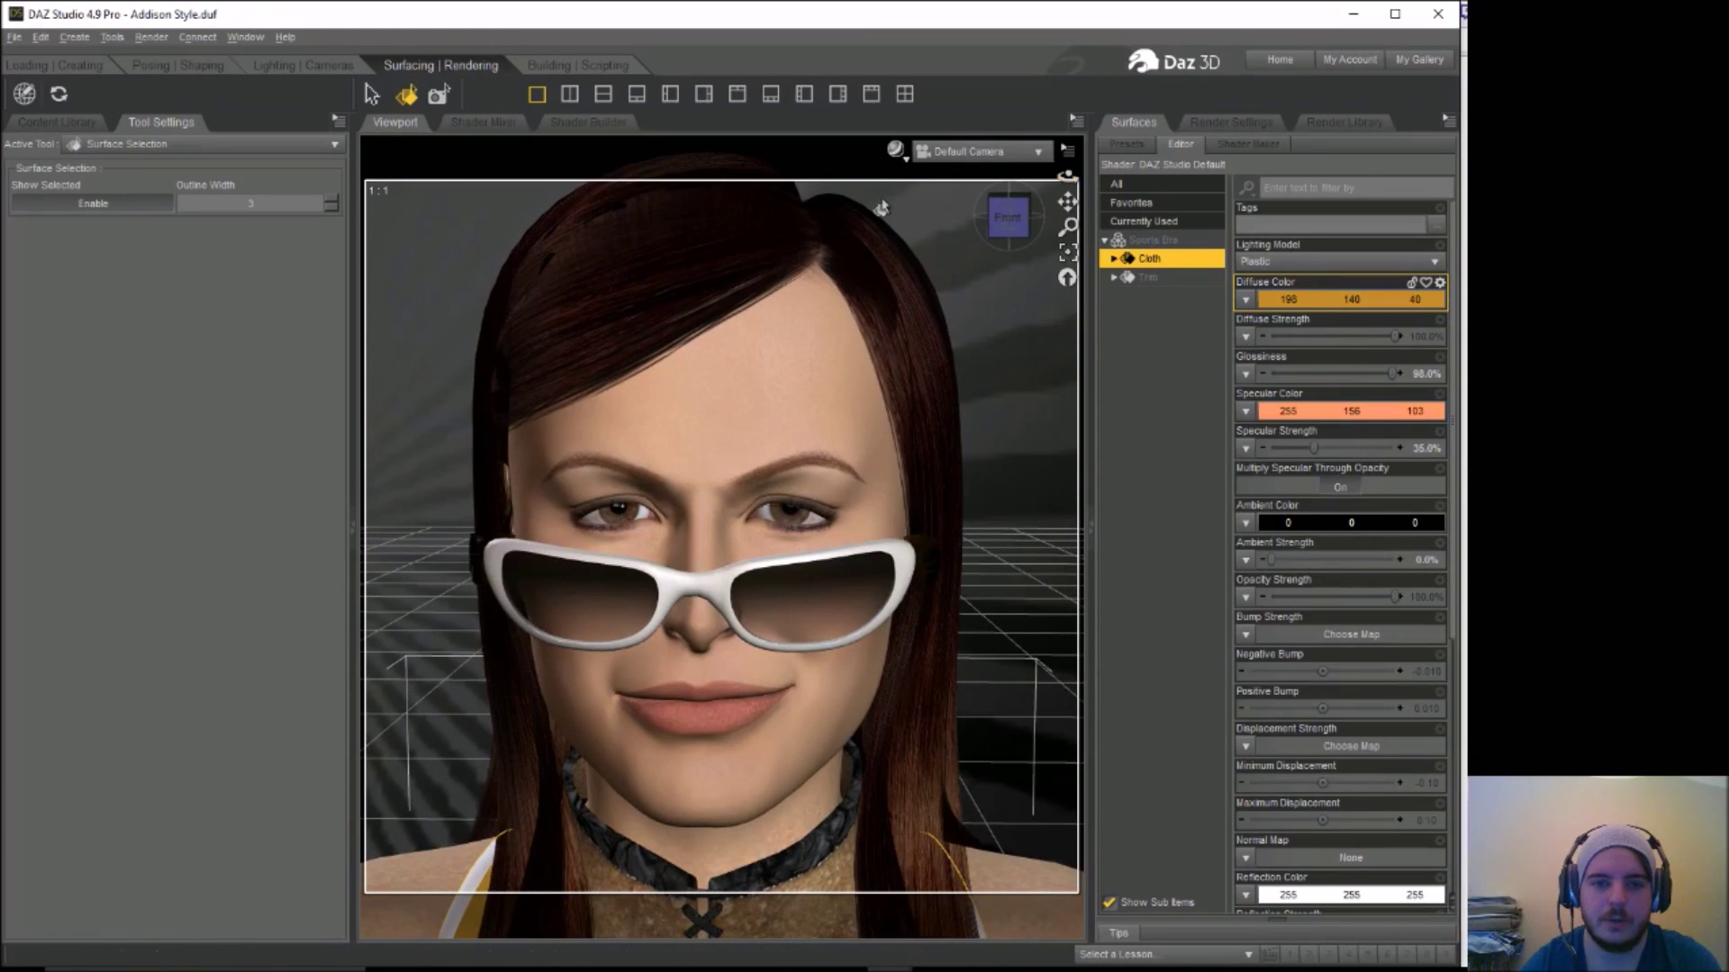
click(647, 271)
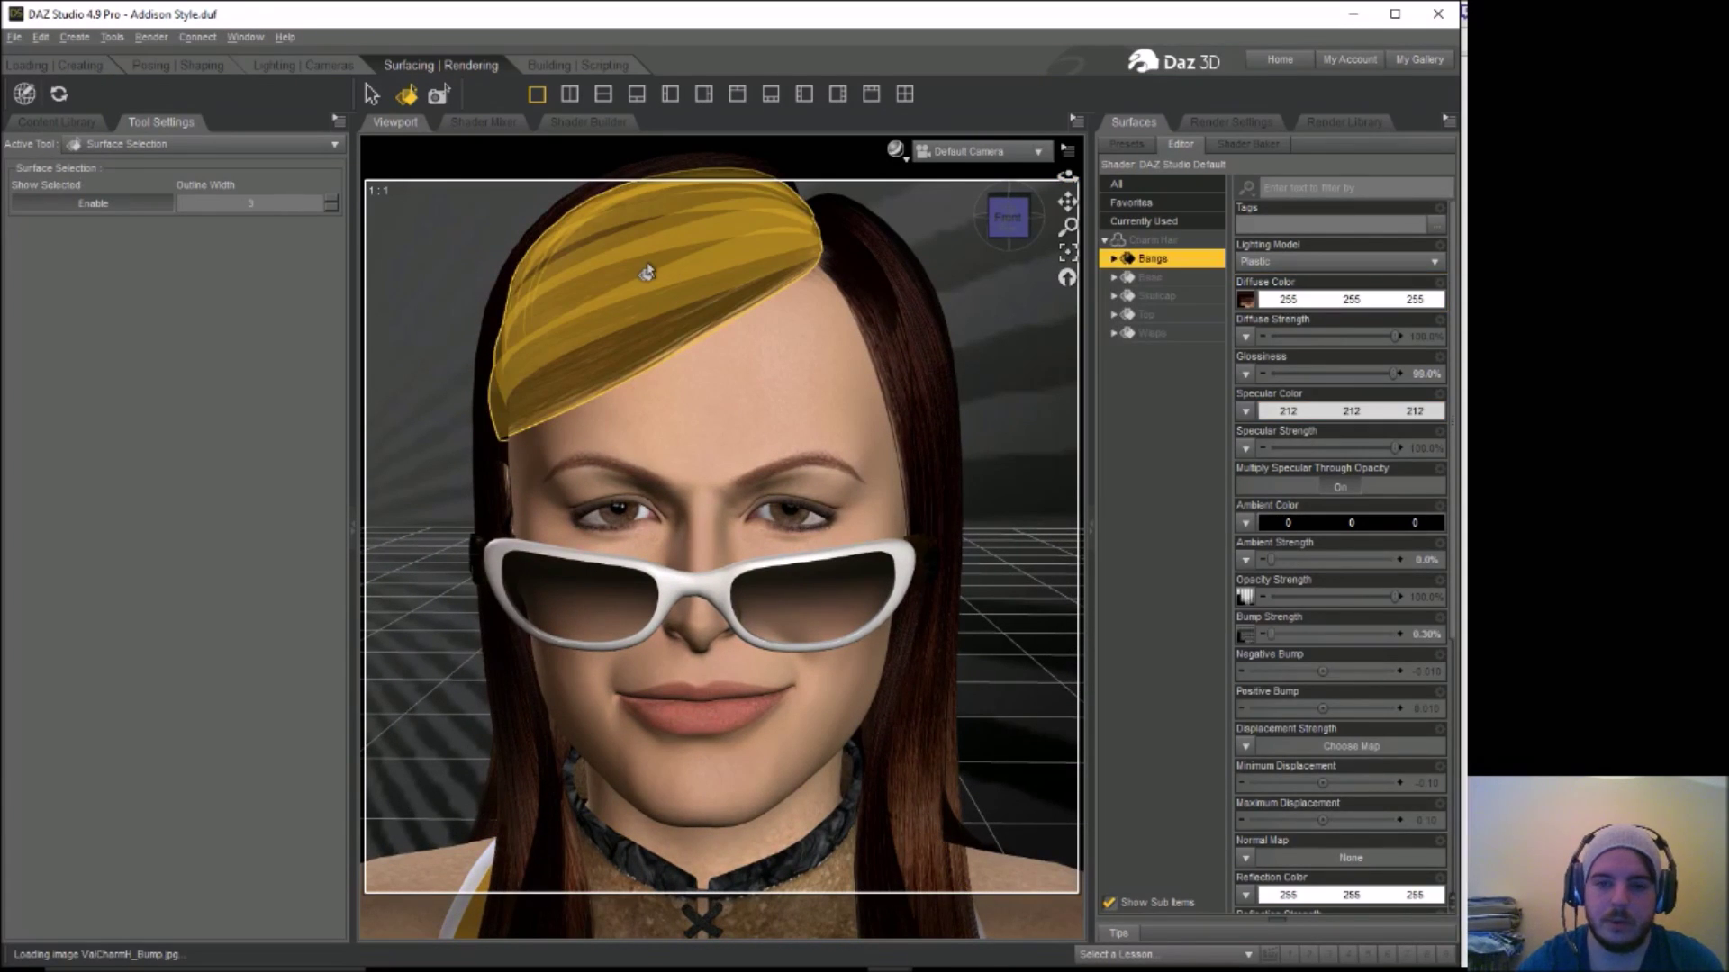
click(594, 879)
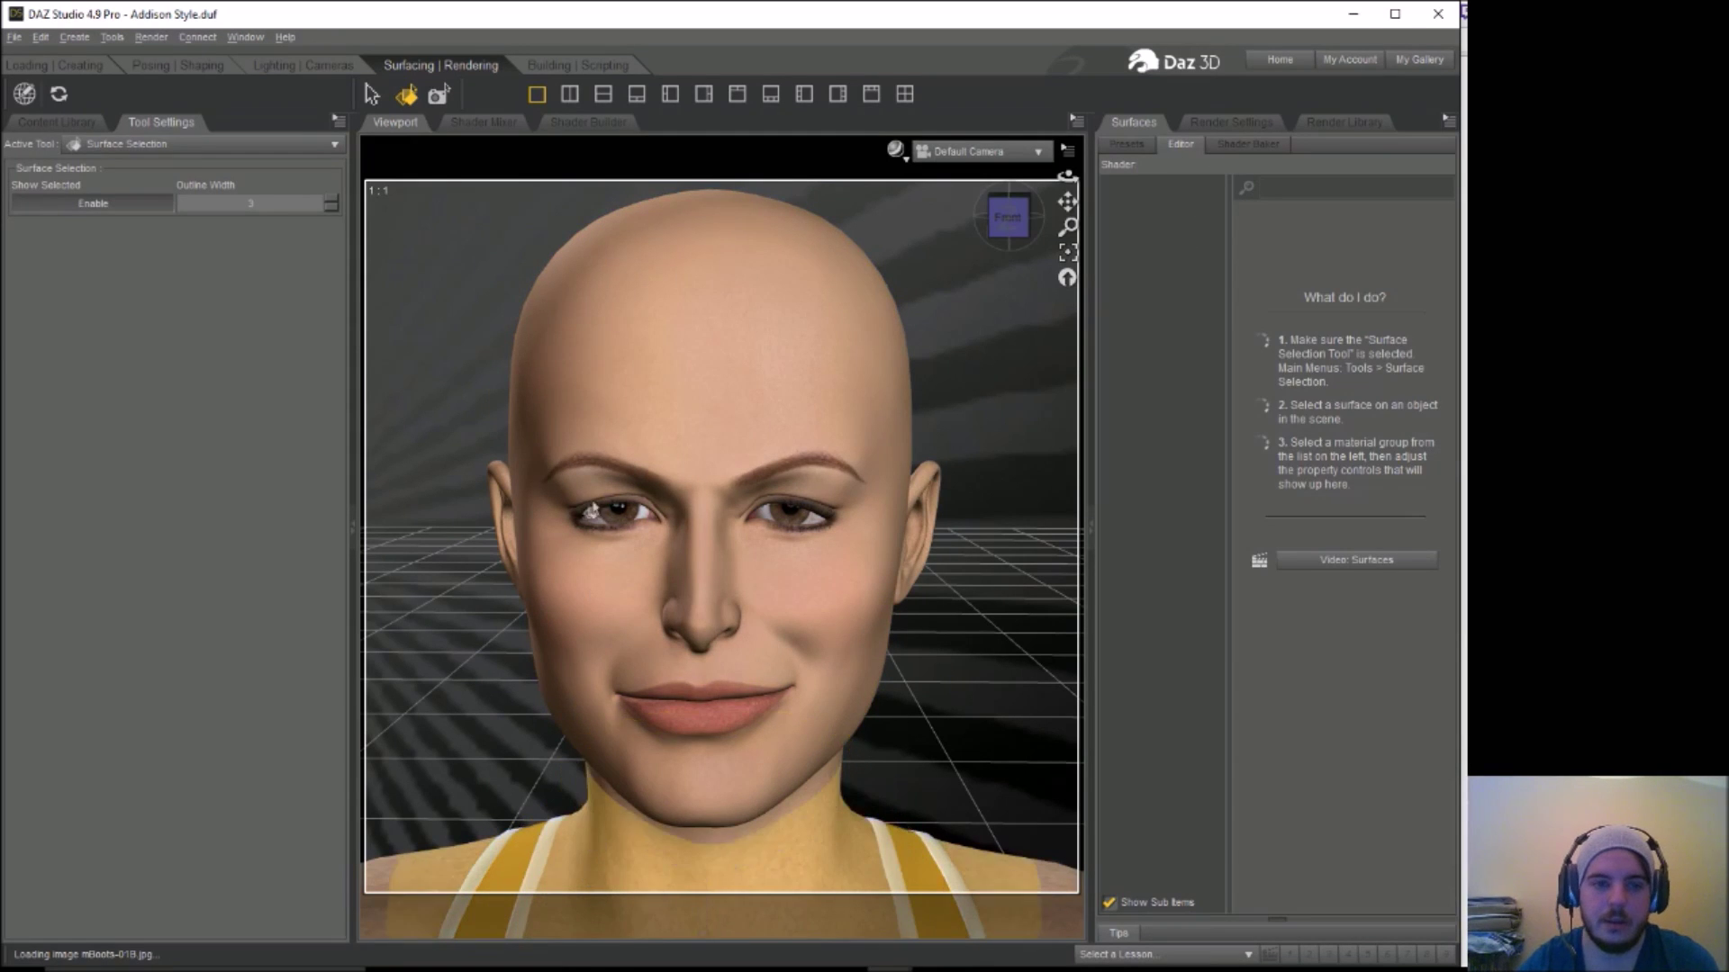
Browse the character presets in the LRP pose folder, checking the Brooke2, CCA, VIV and Wendy sets
click(47, 64)
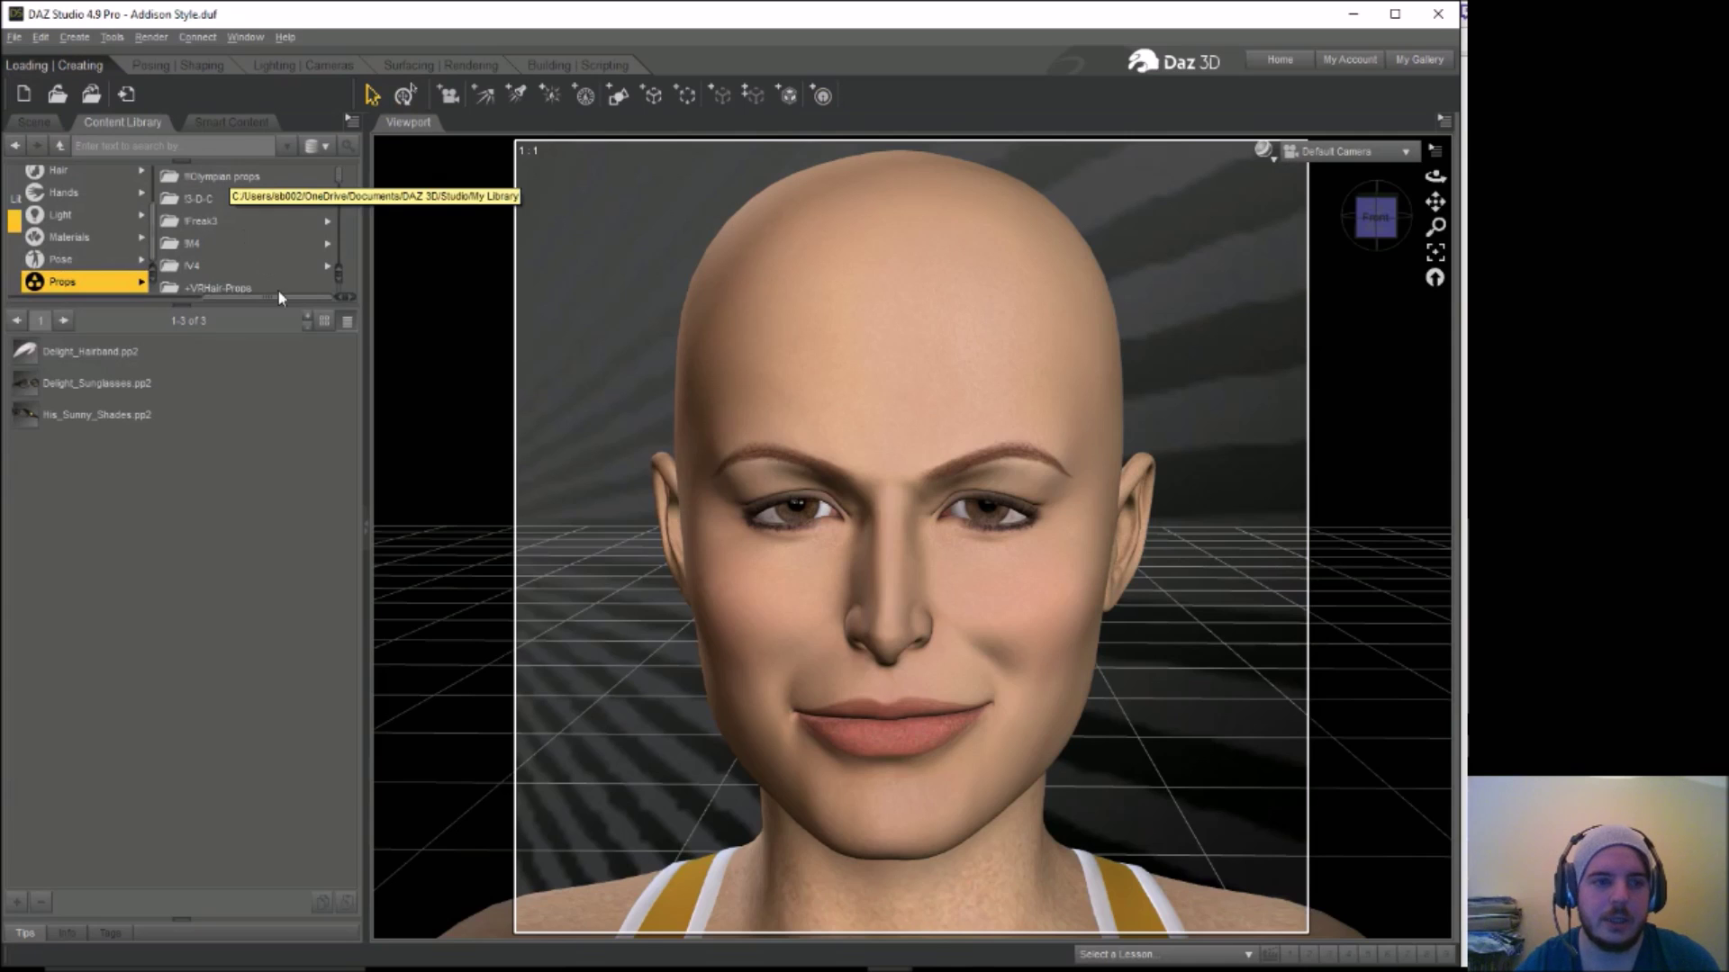
drag(274, 297, 214, 304)
click(207, 260)
click(231, 232)
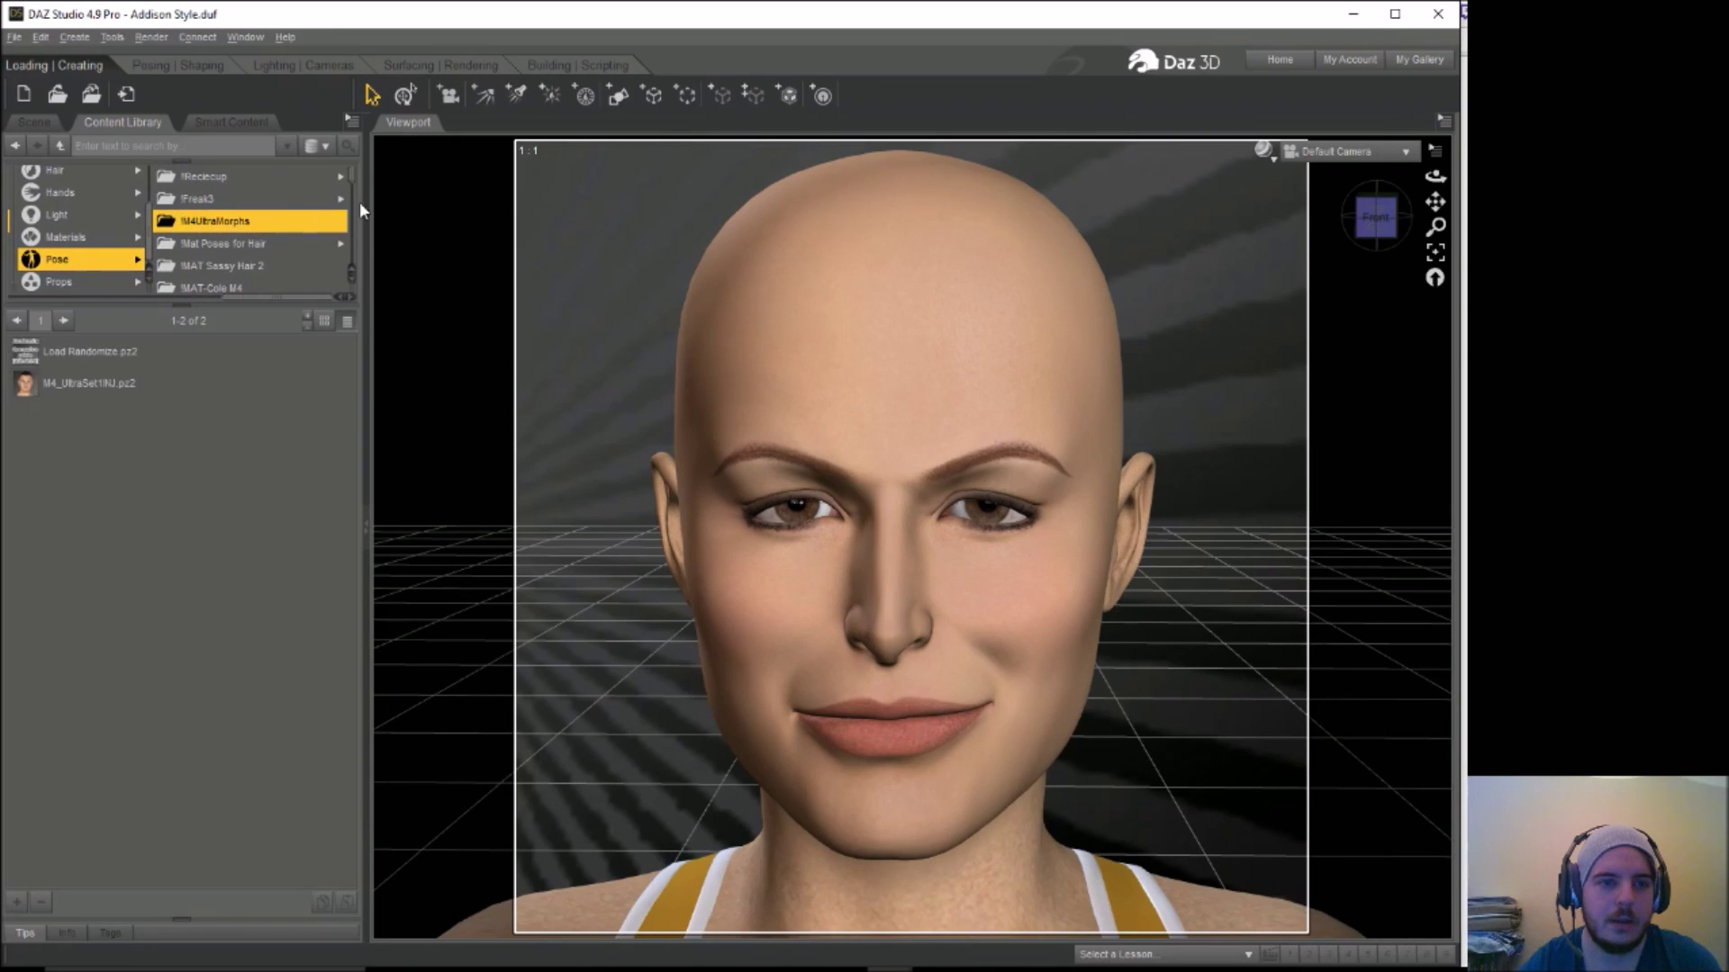
drag(350, 188, 351, 224)
click(191, 286)
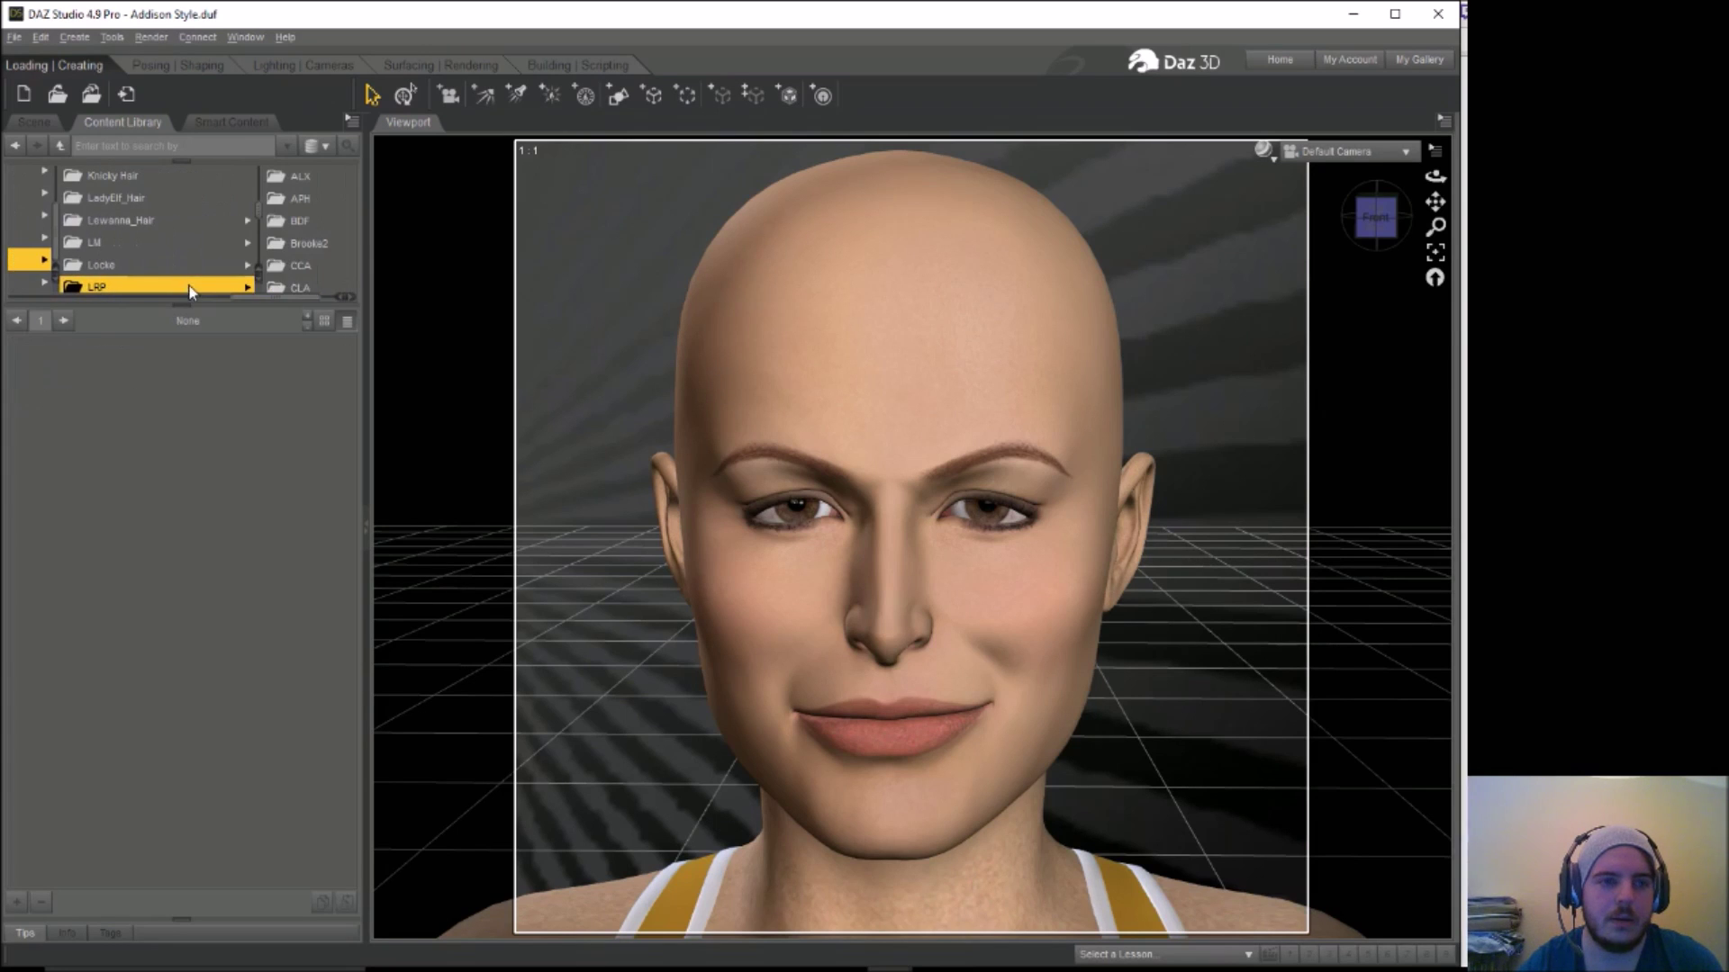
click(308, 243)
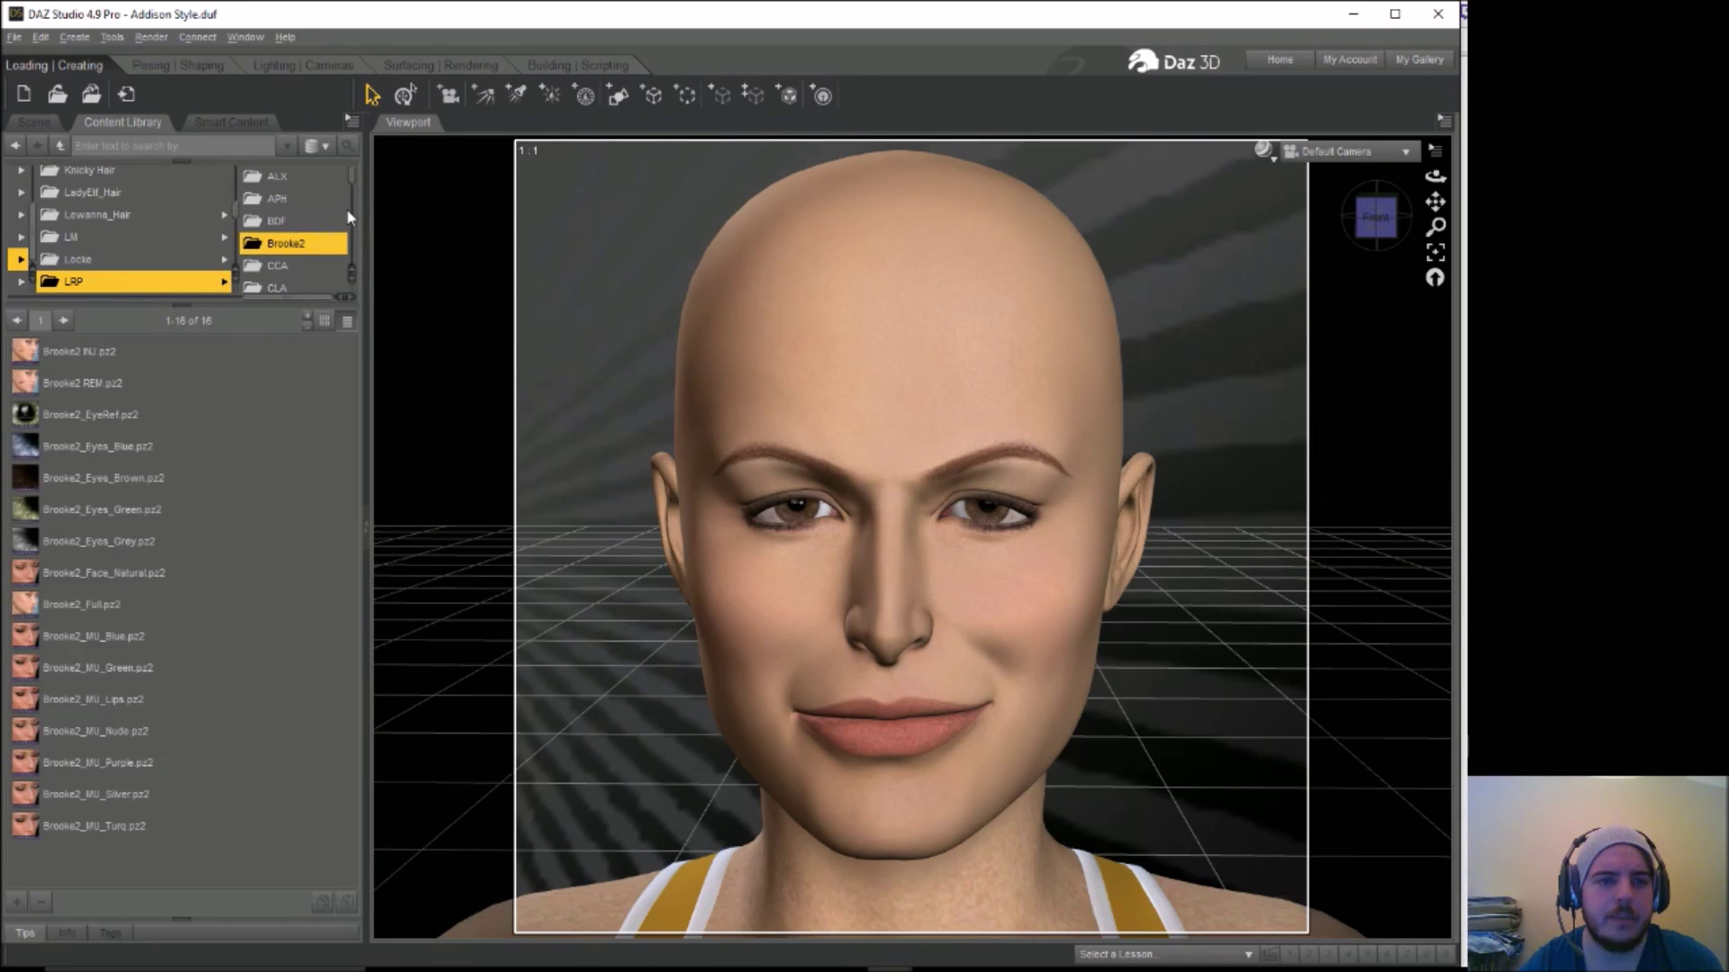
scroll(351, 192, down, 1)
click(275, 257)
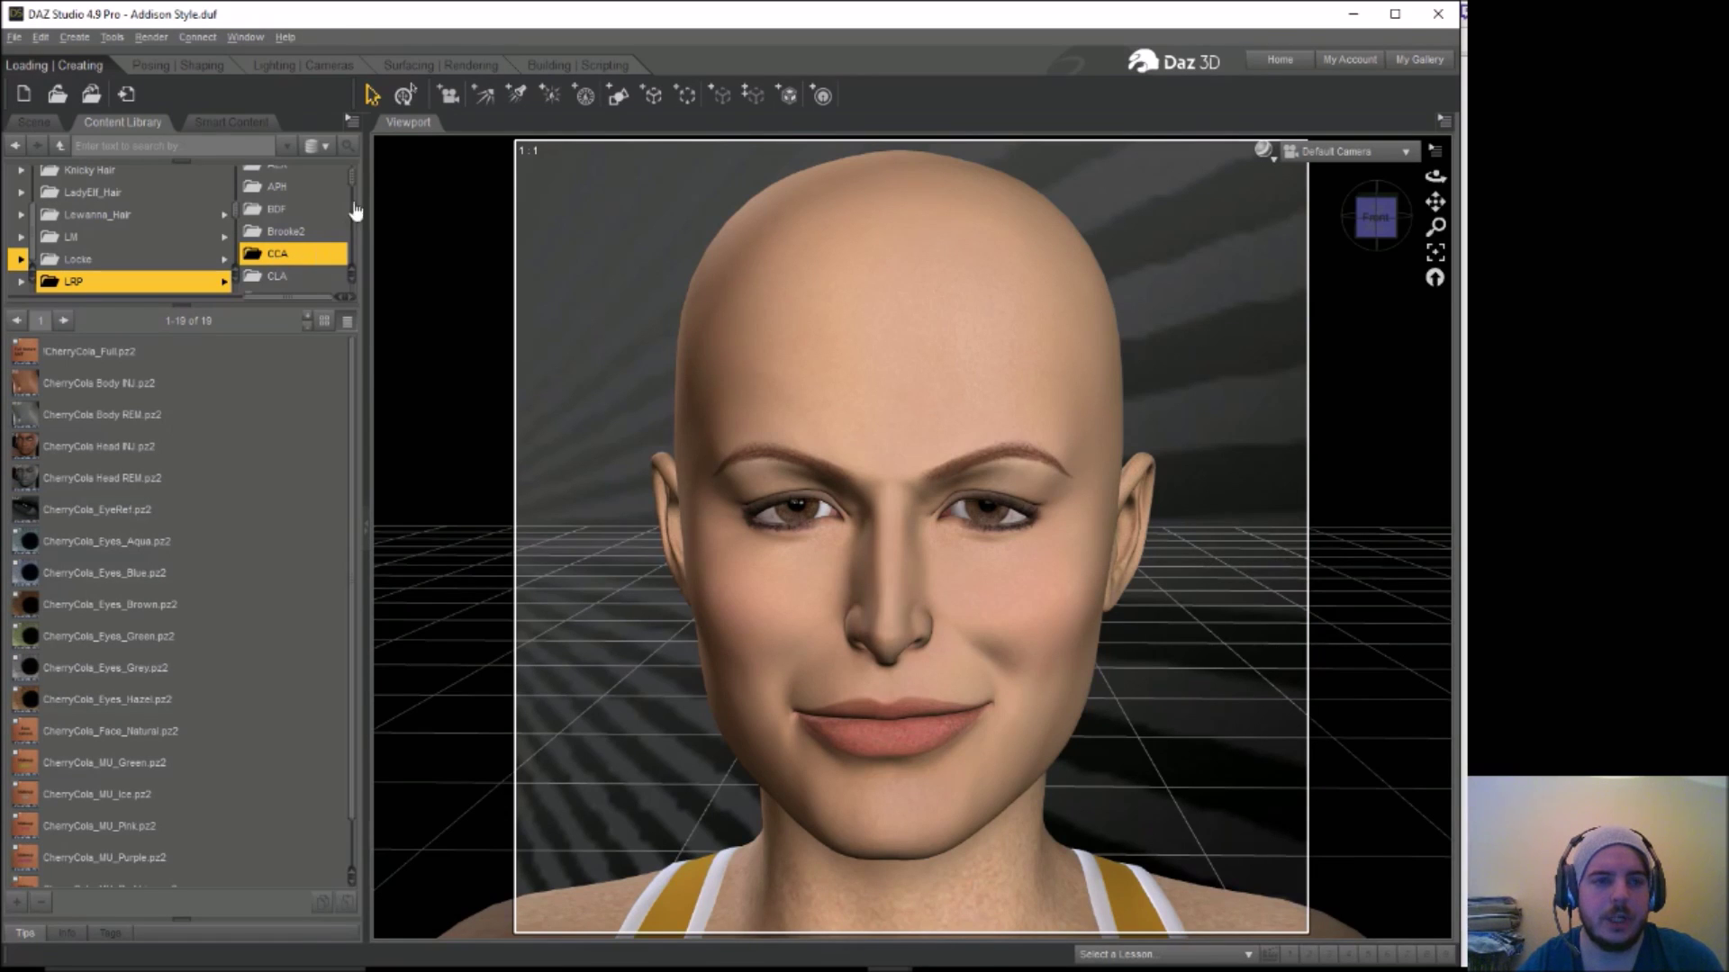
scroll(354, 190, down, 1)
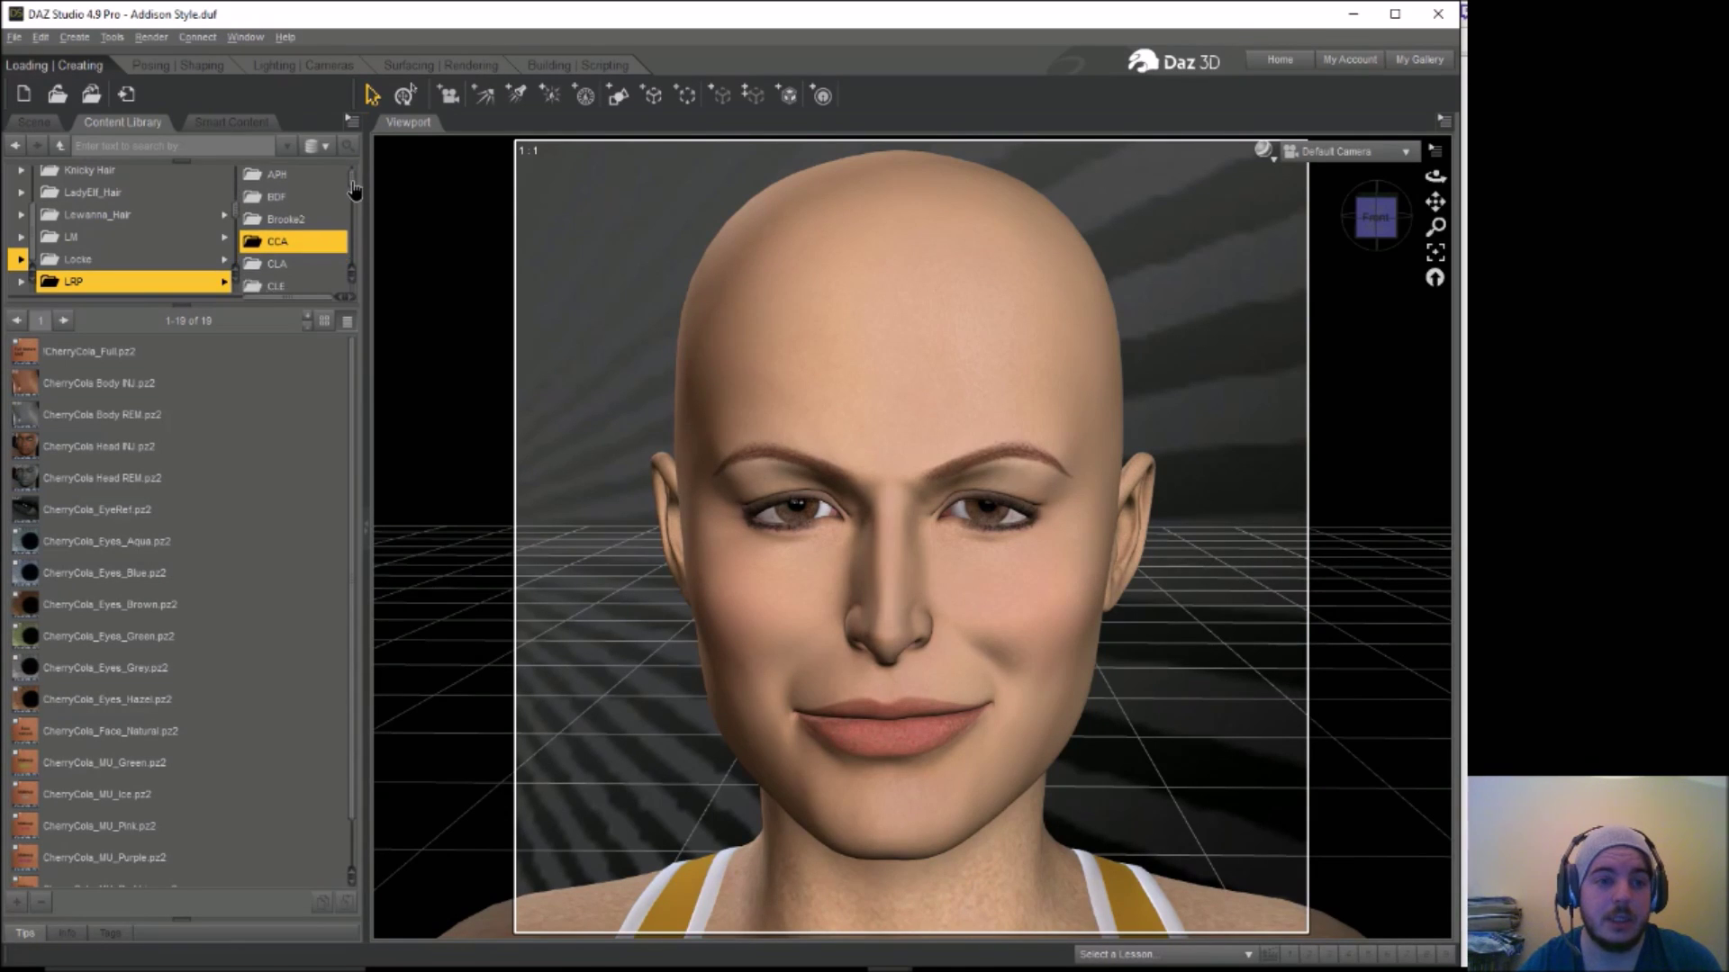
scroll(354, 192, down, 5)
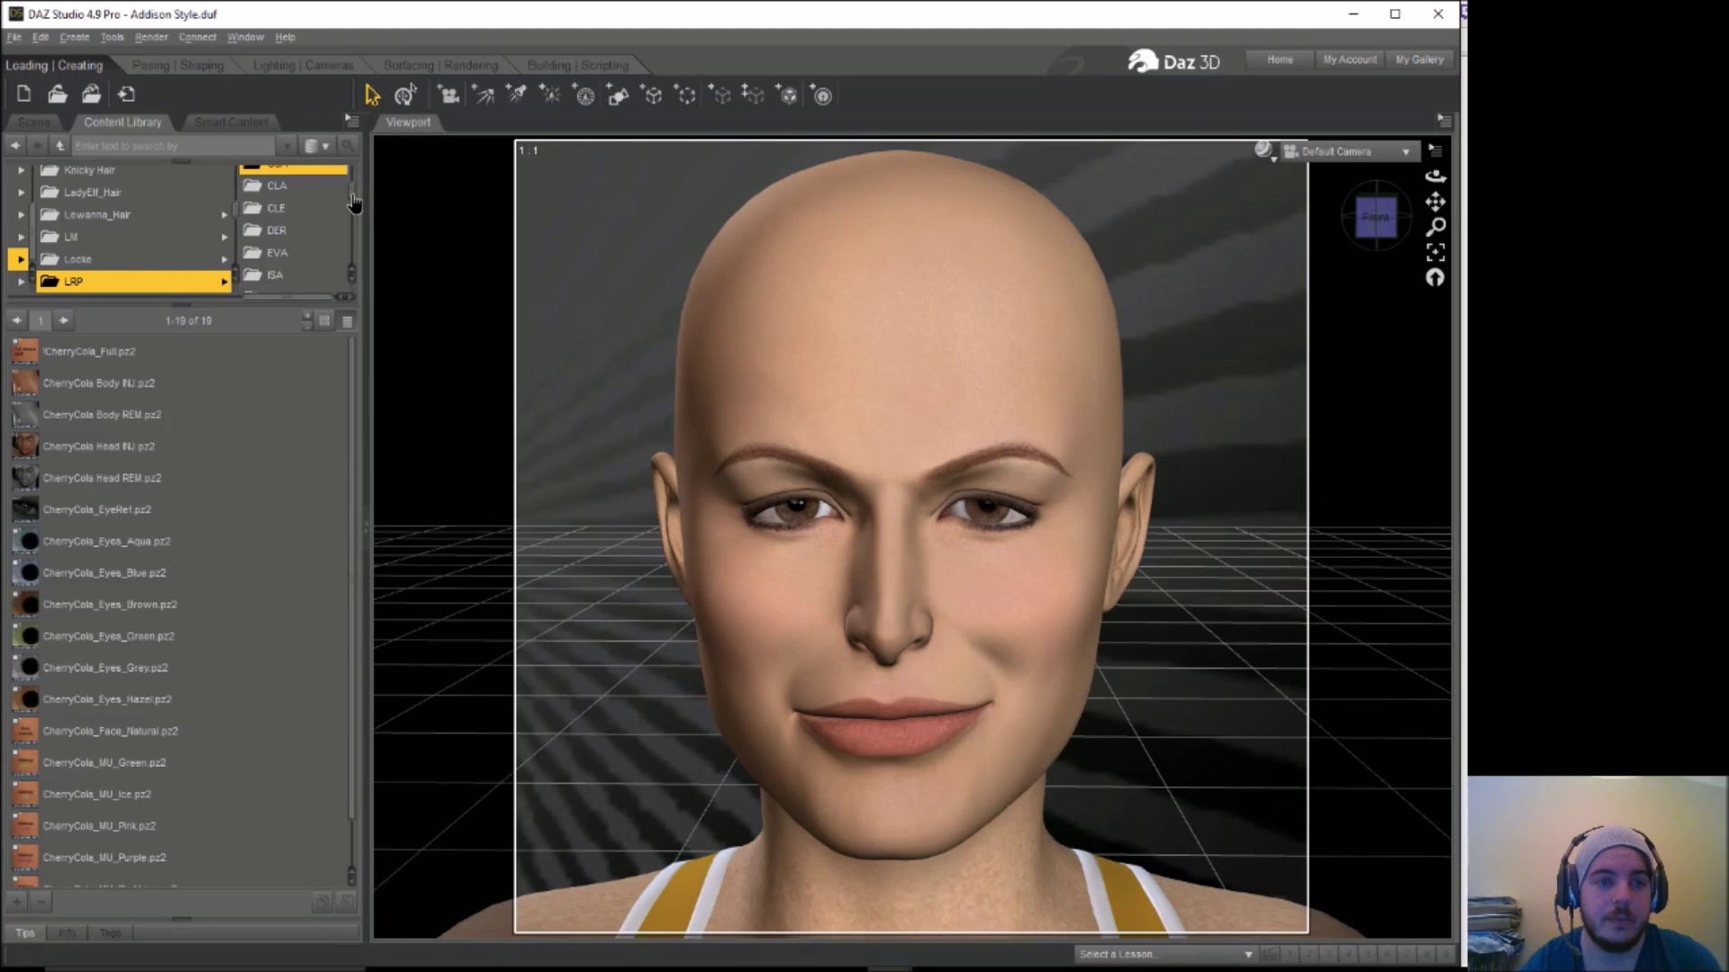
scroll(354, 207, down, 5)
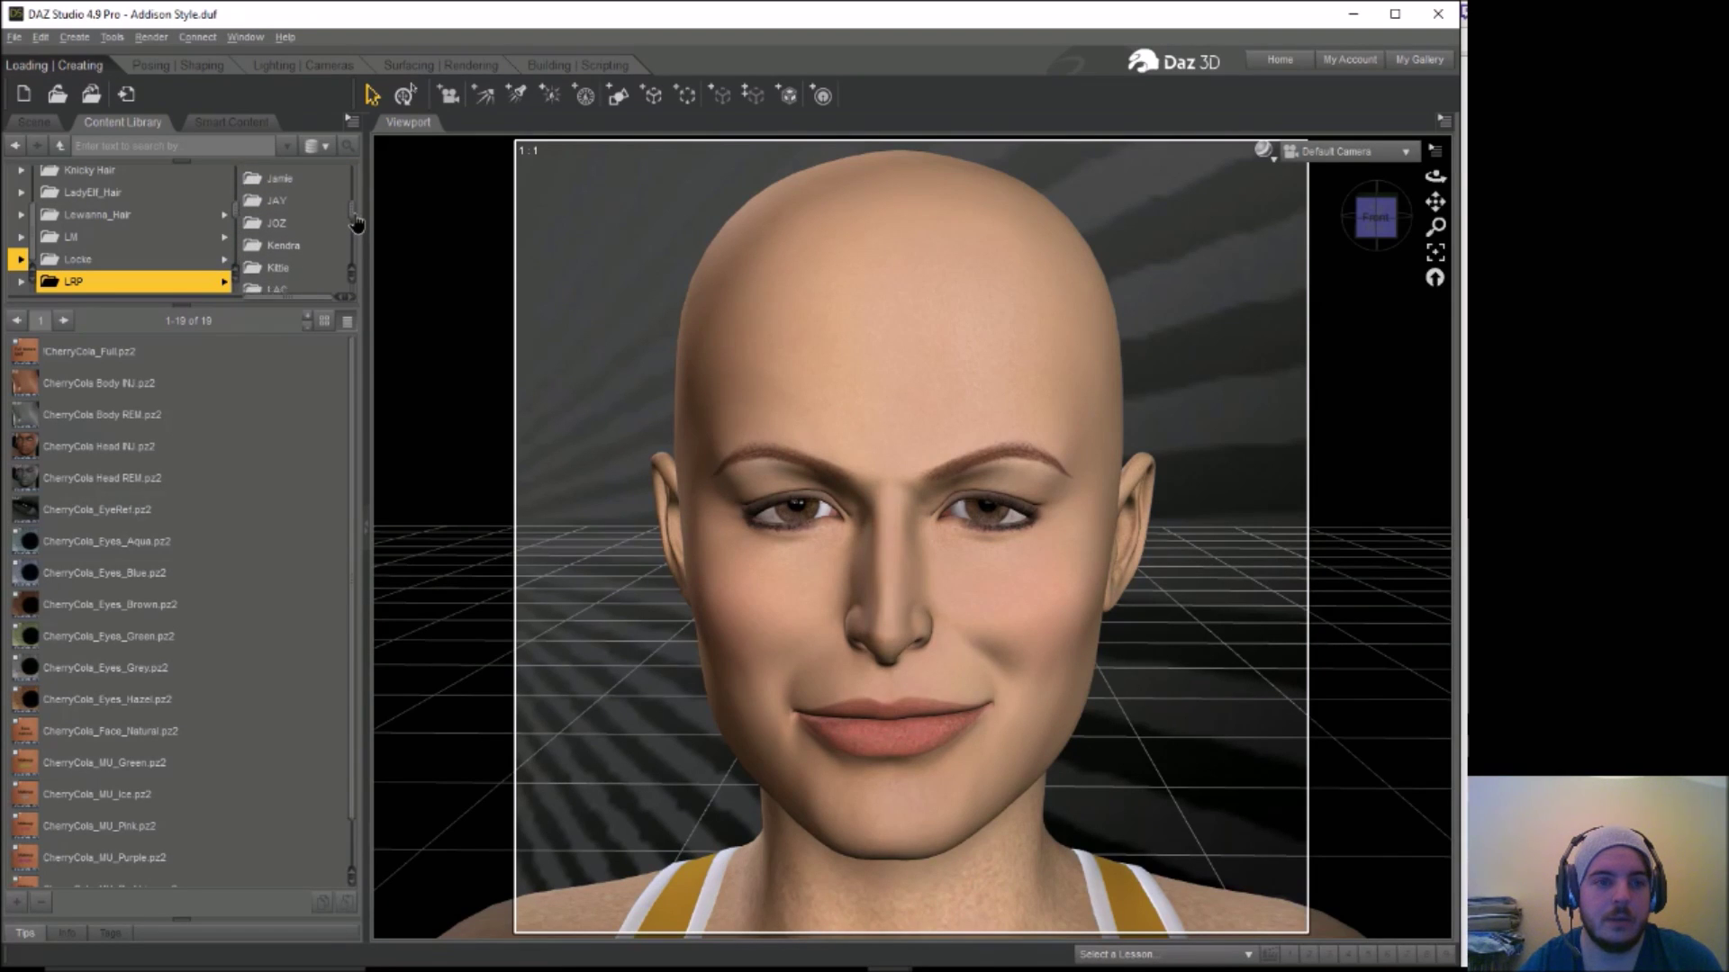
scroll(357, 232, down, 5)
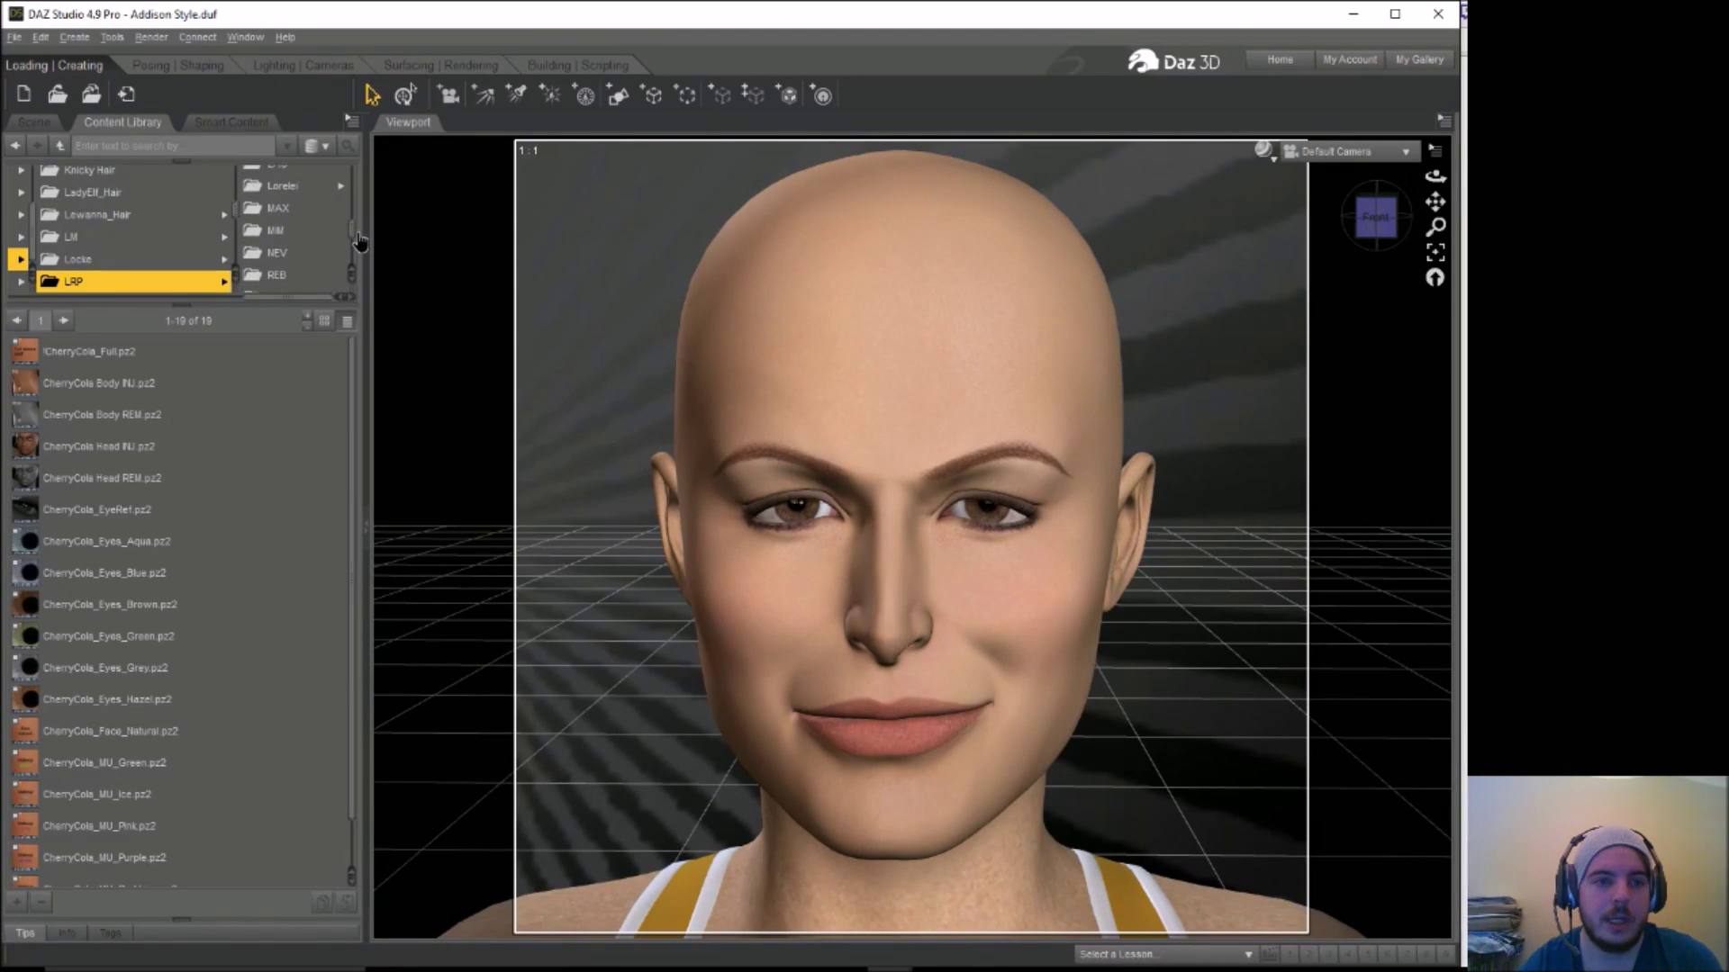
scroll(359, 248, down, 4)
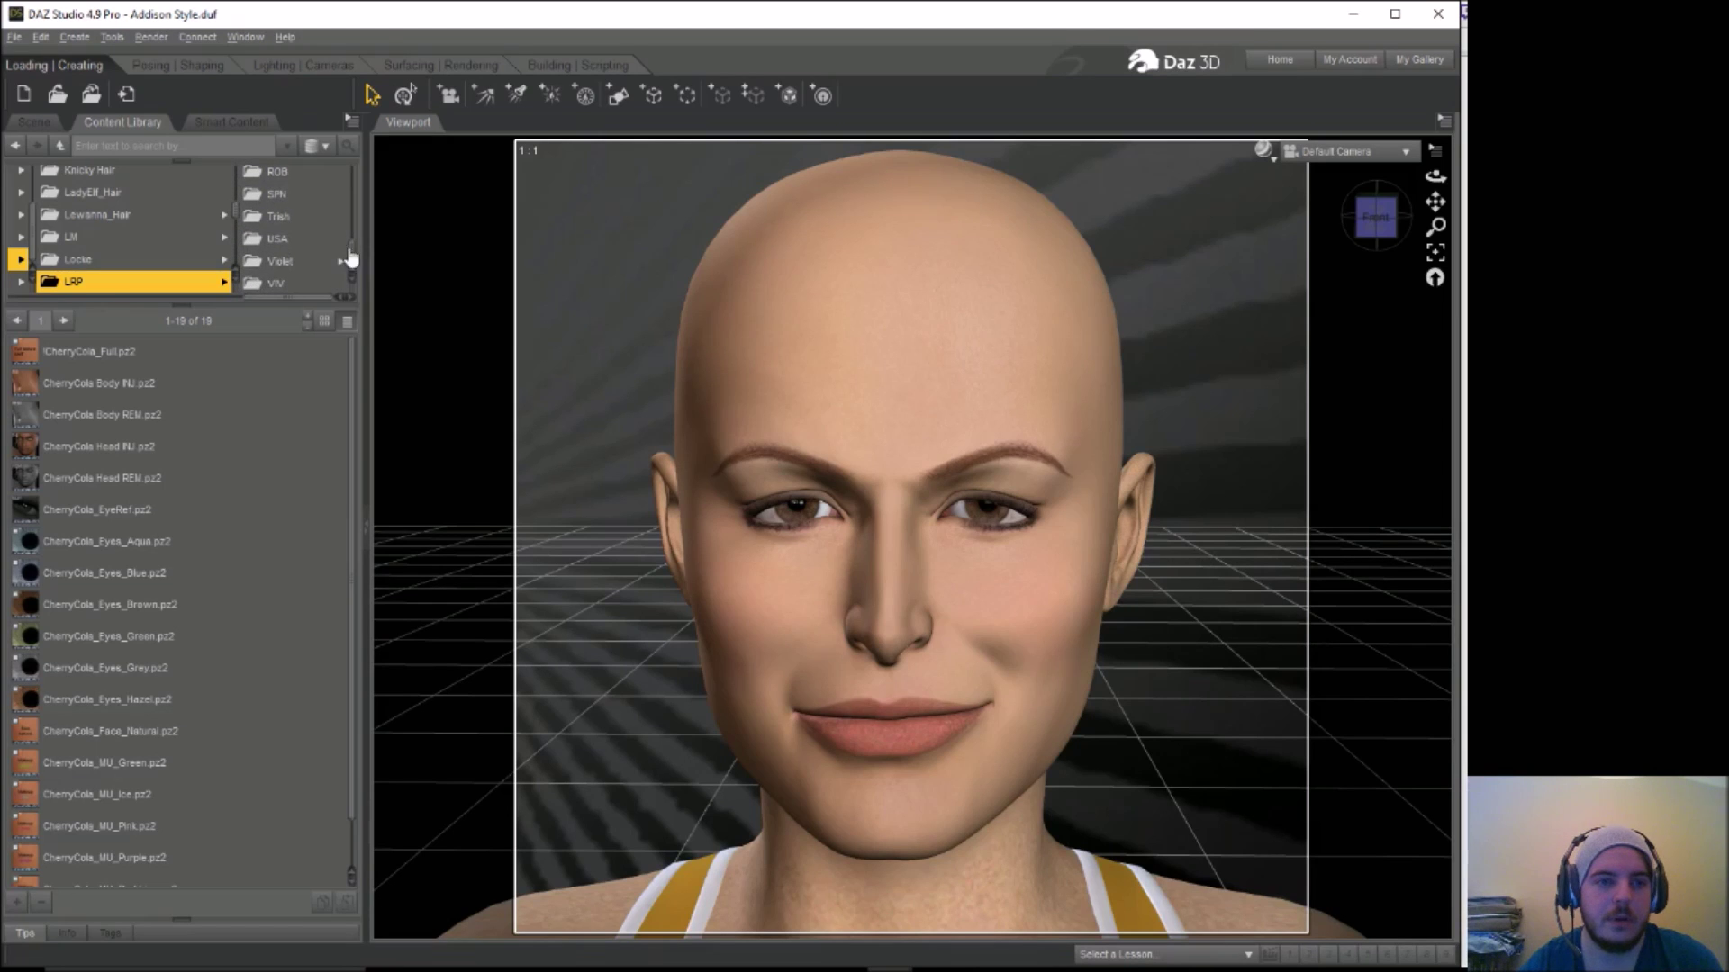
click(284, 216)
click(289, 262)
click(219, 282)
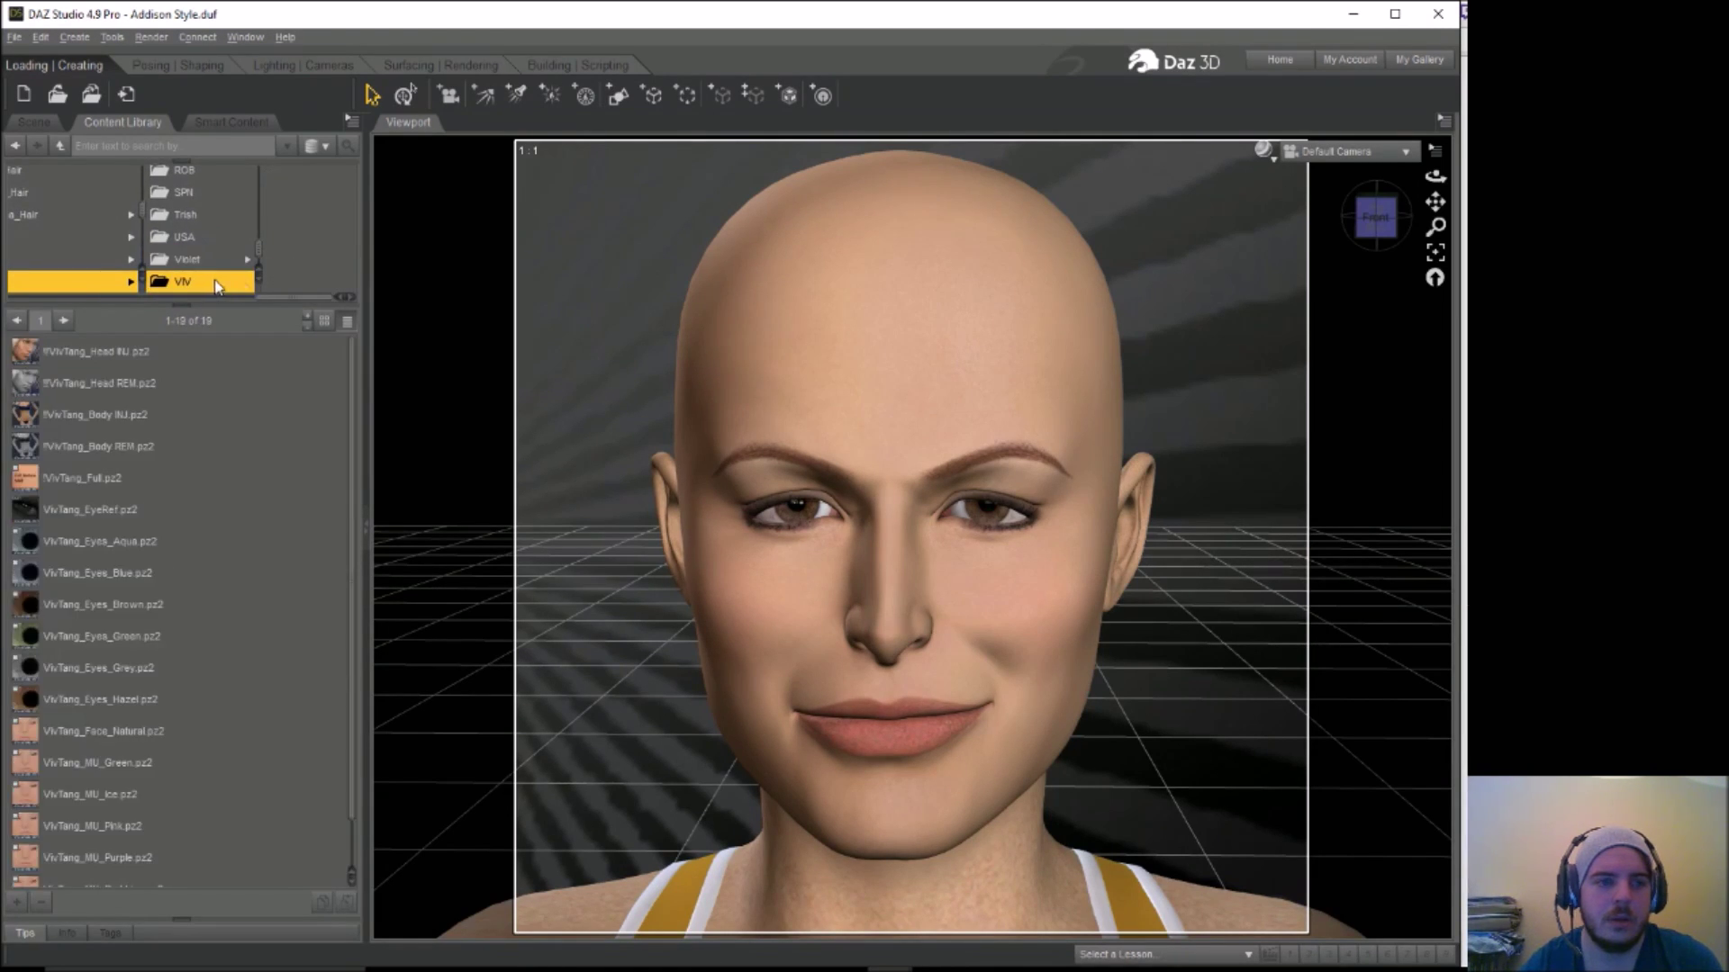
key(Down)
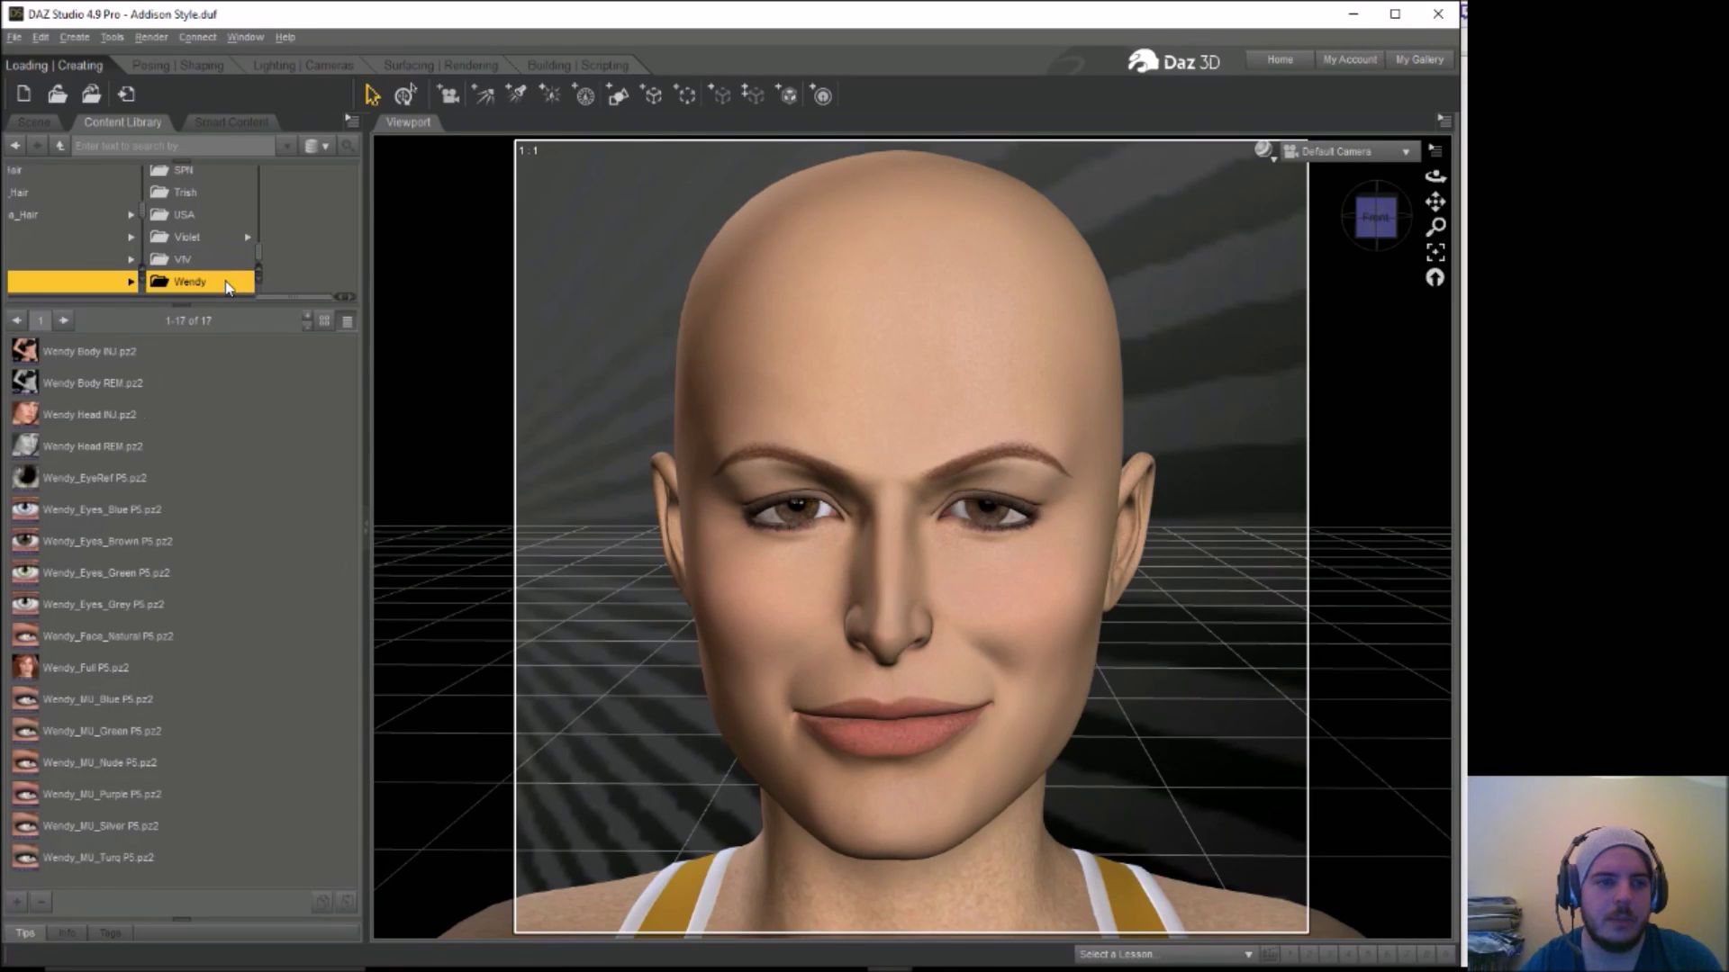
scroll(301, 302, left, 3)
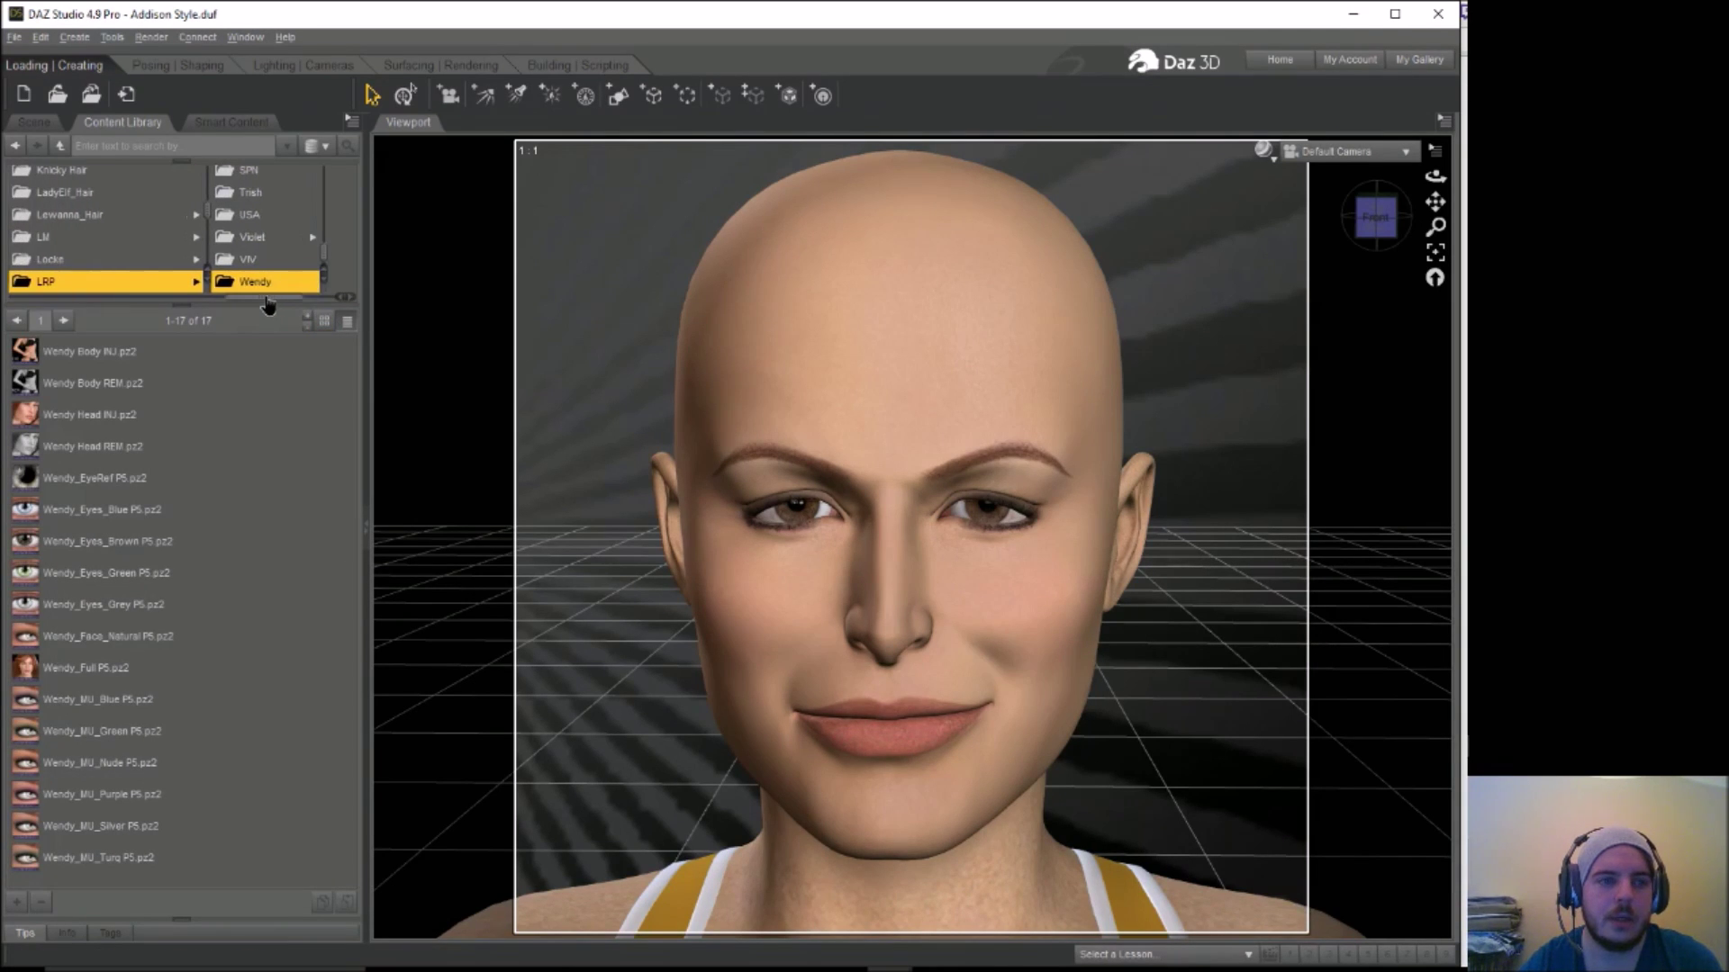
Apply the babs_MAT skin preset from the RC_Babs set in the !Reciecup pose folder to the figure
scroll(223, 220, up, 10)
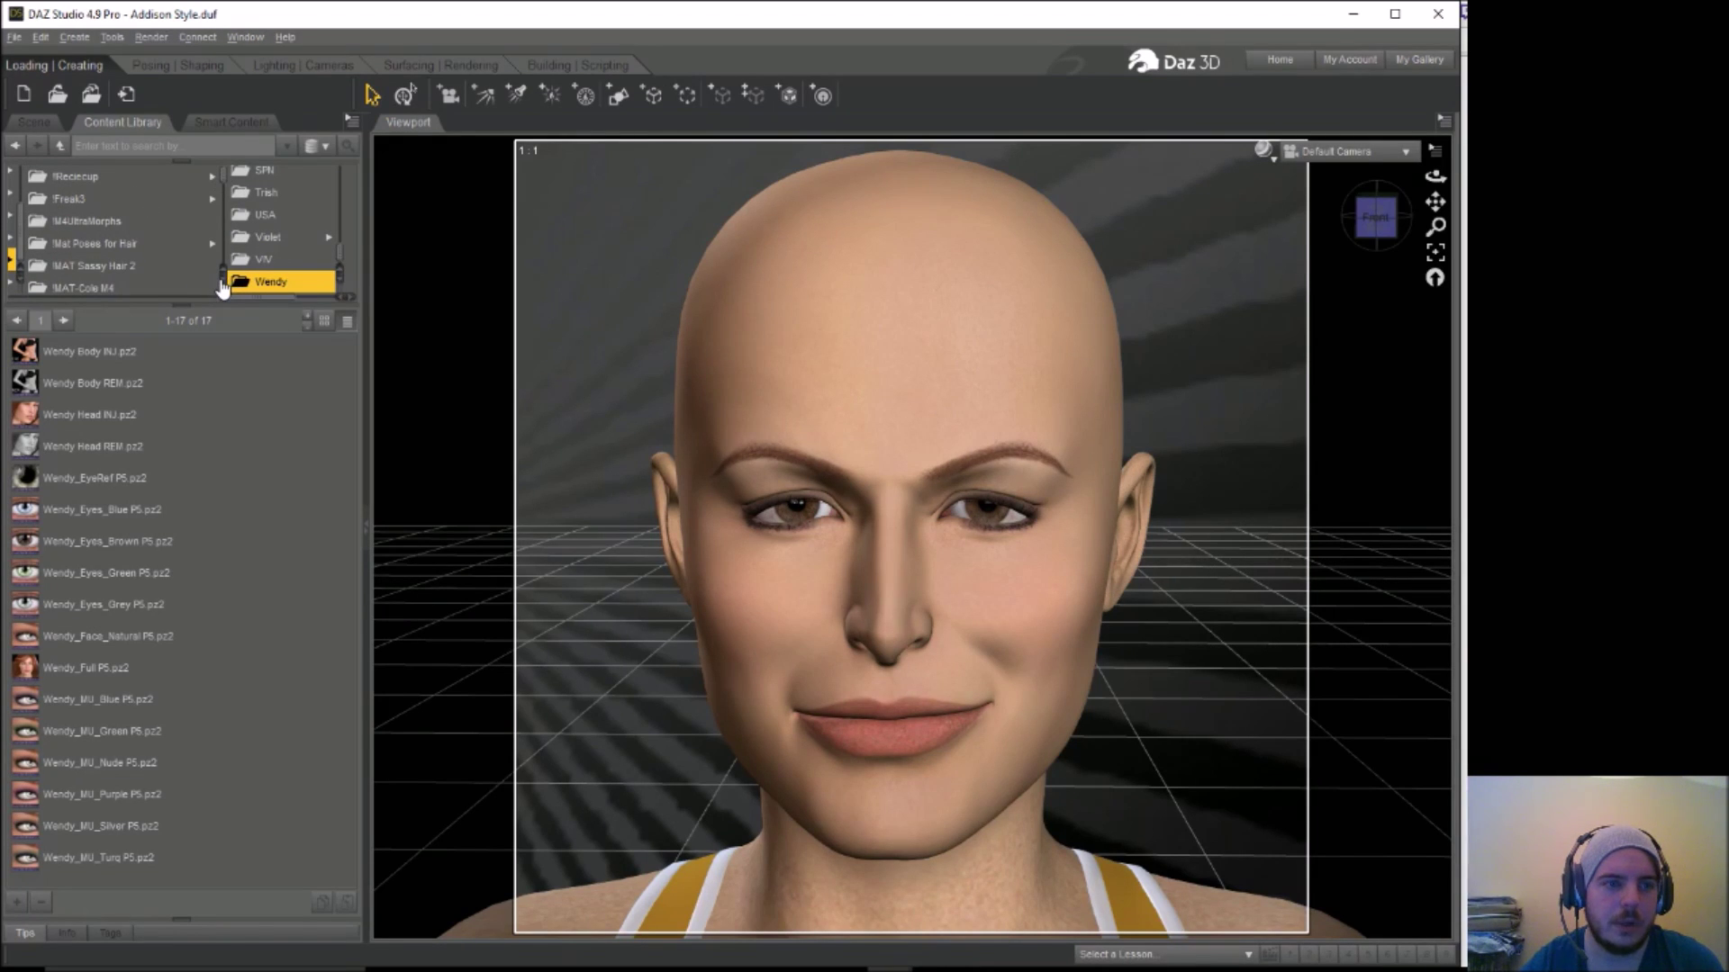
scroll(223, 286, down, 4)
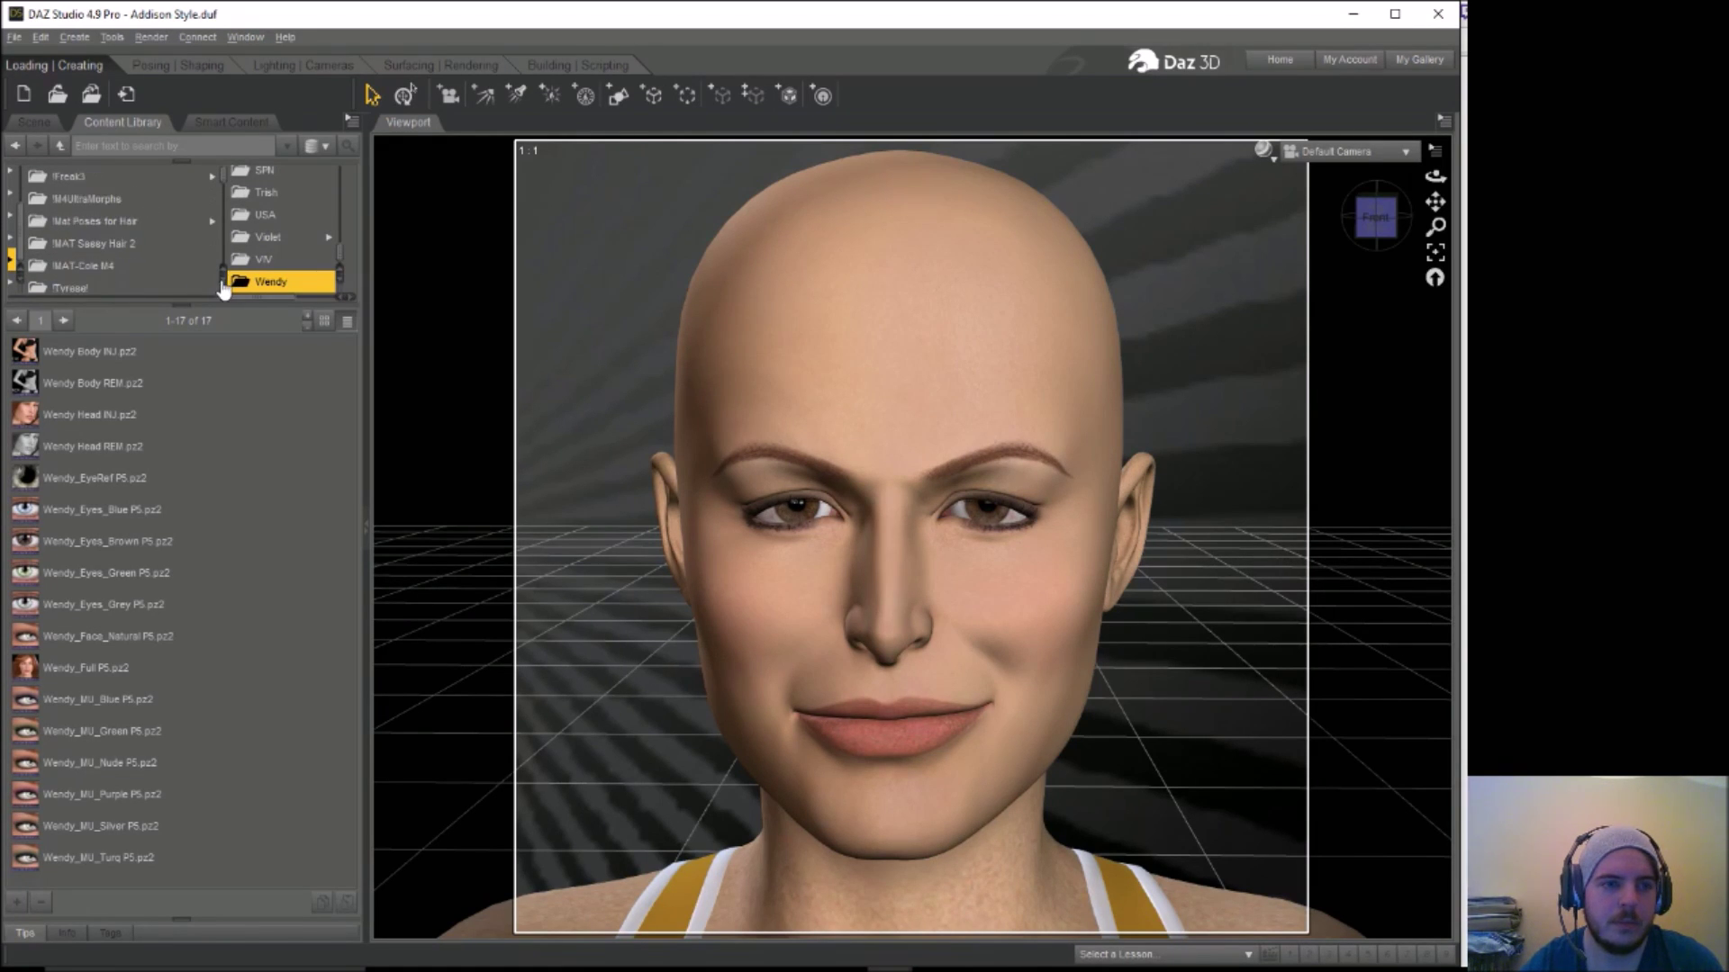
scroll(223, 288, up, 4)
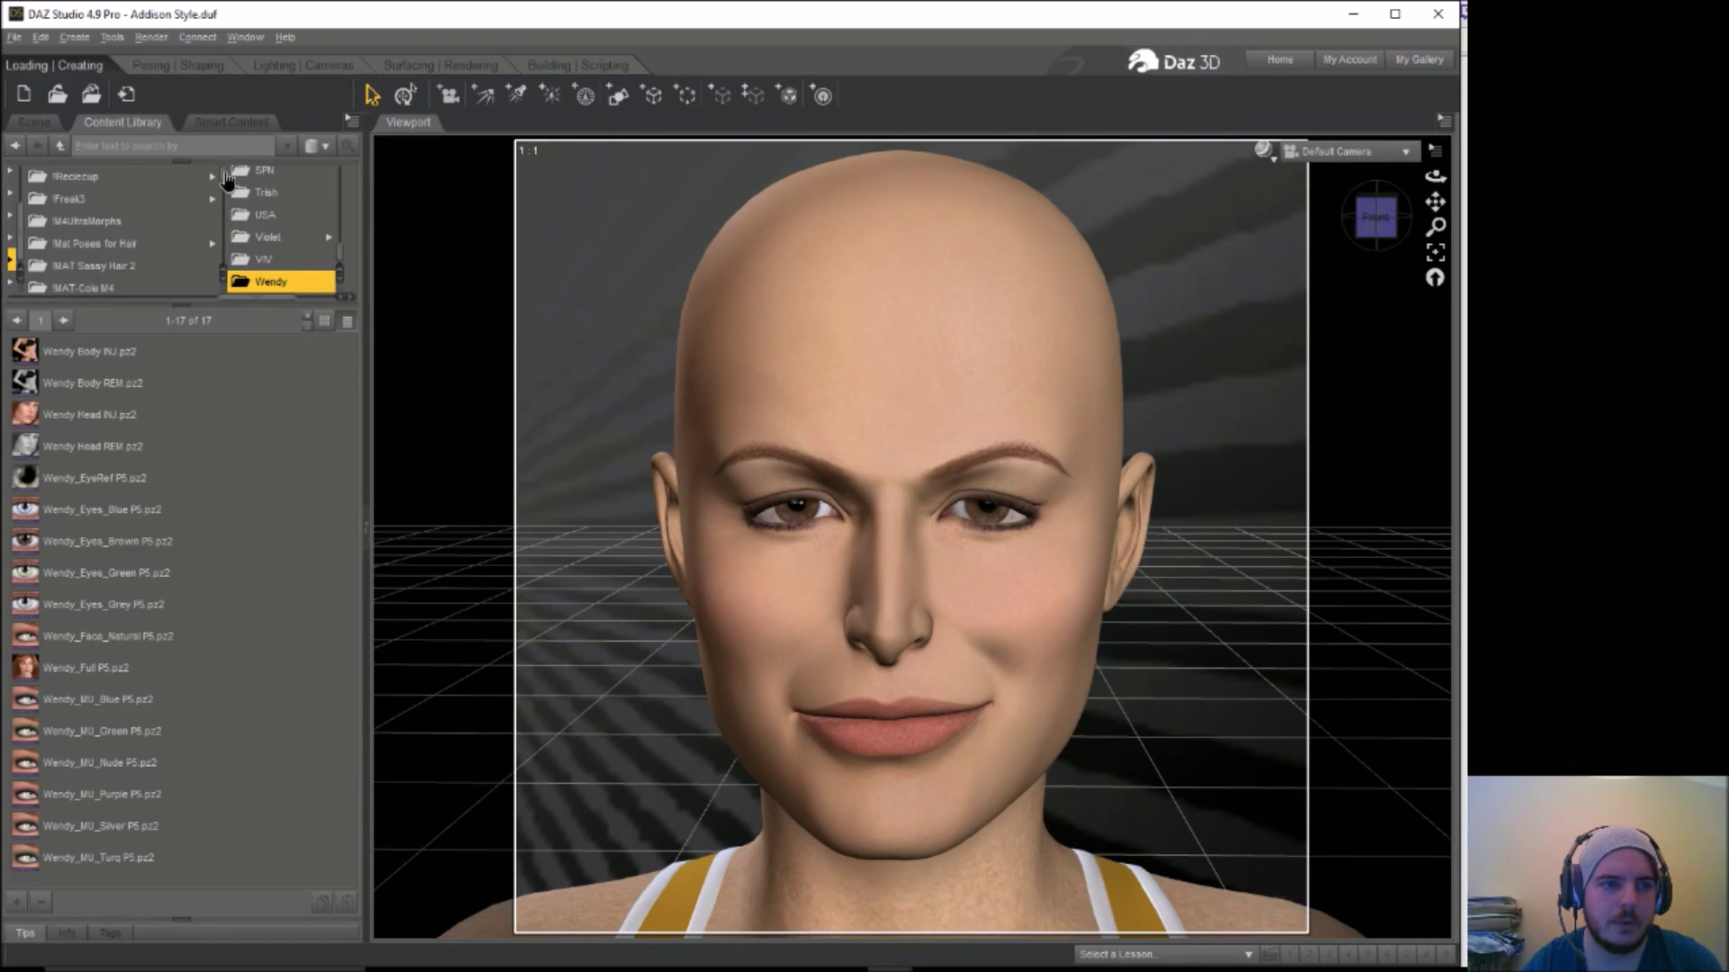
click(212, 177)
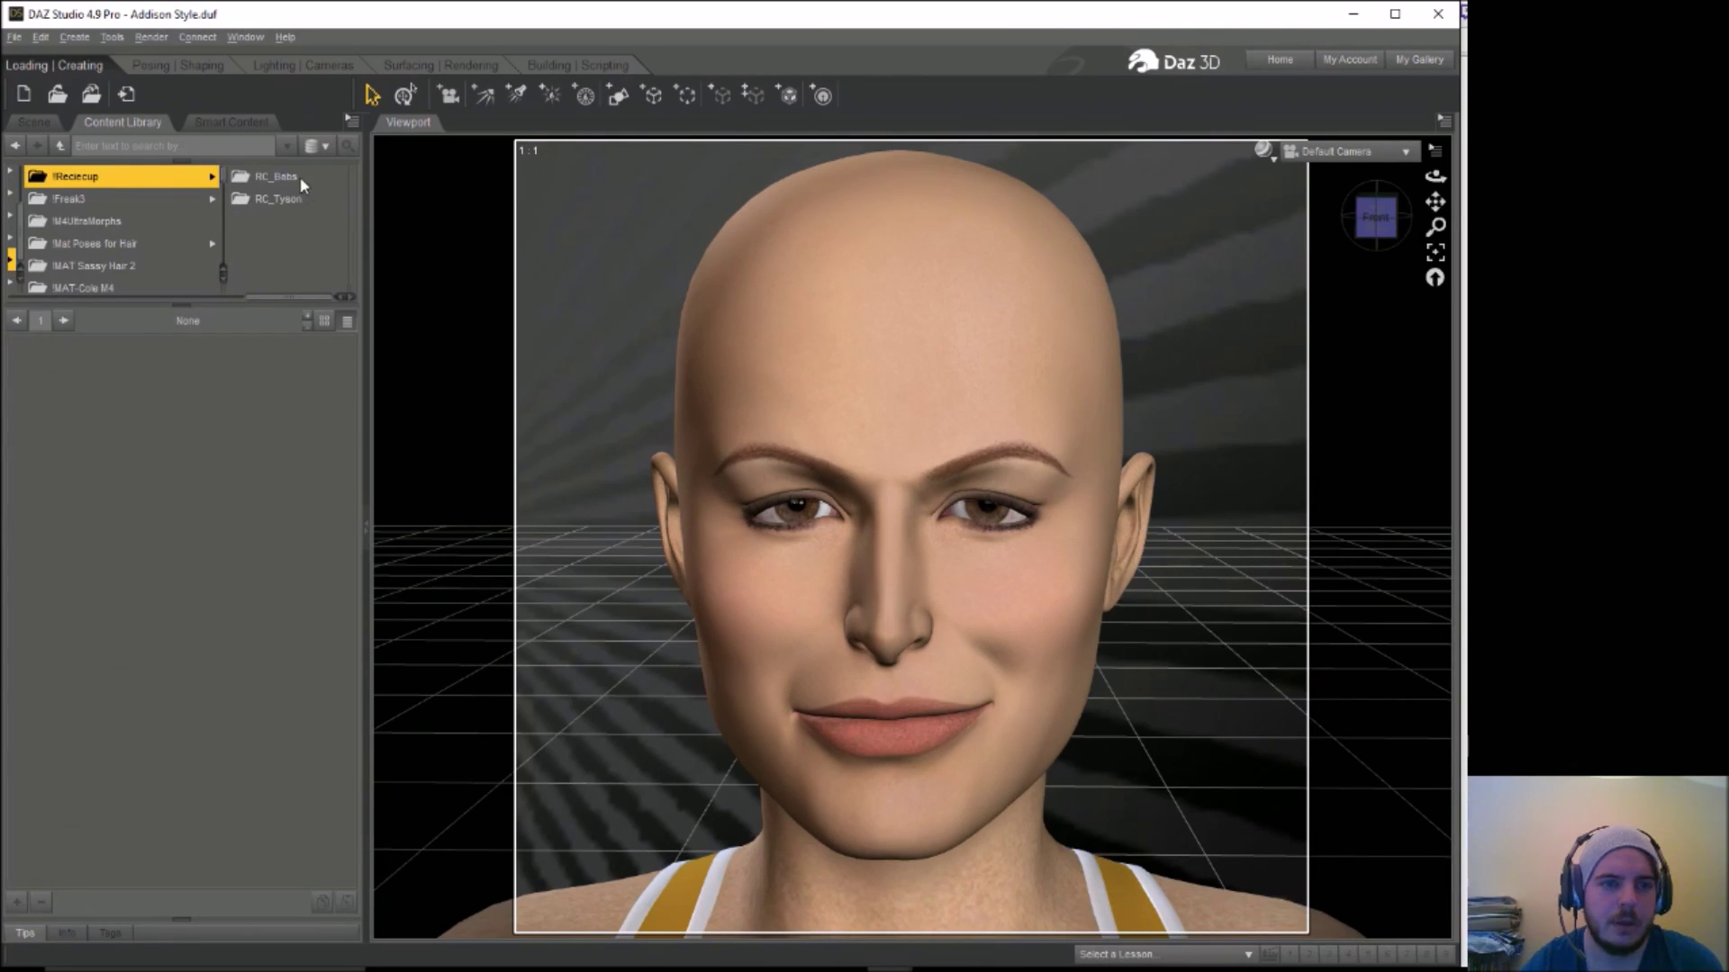
click(275, 178)
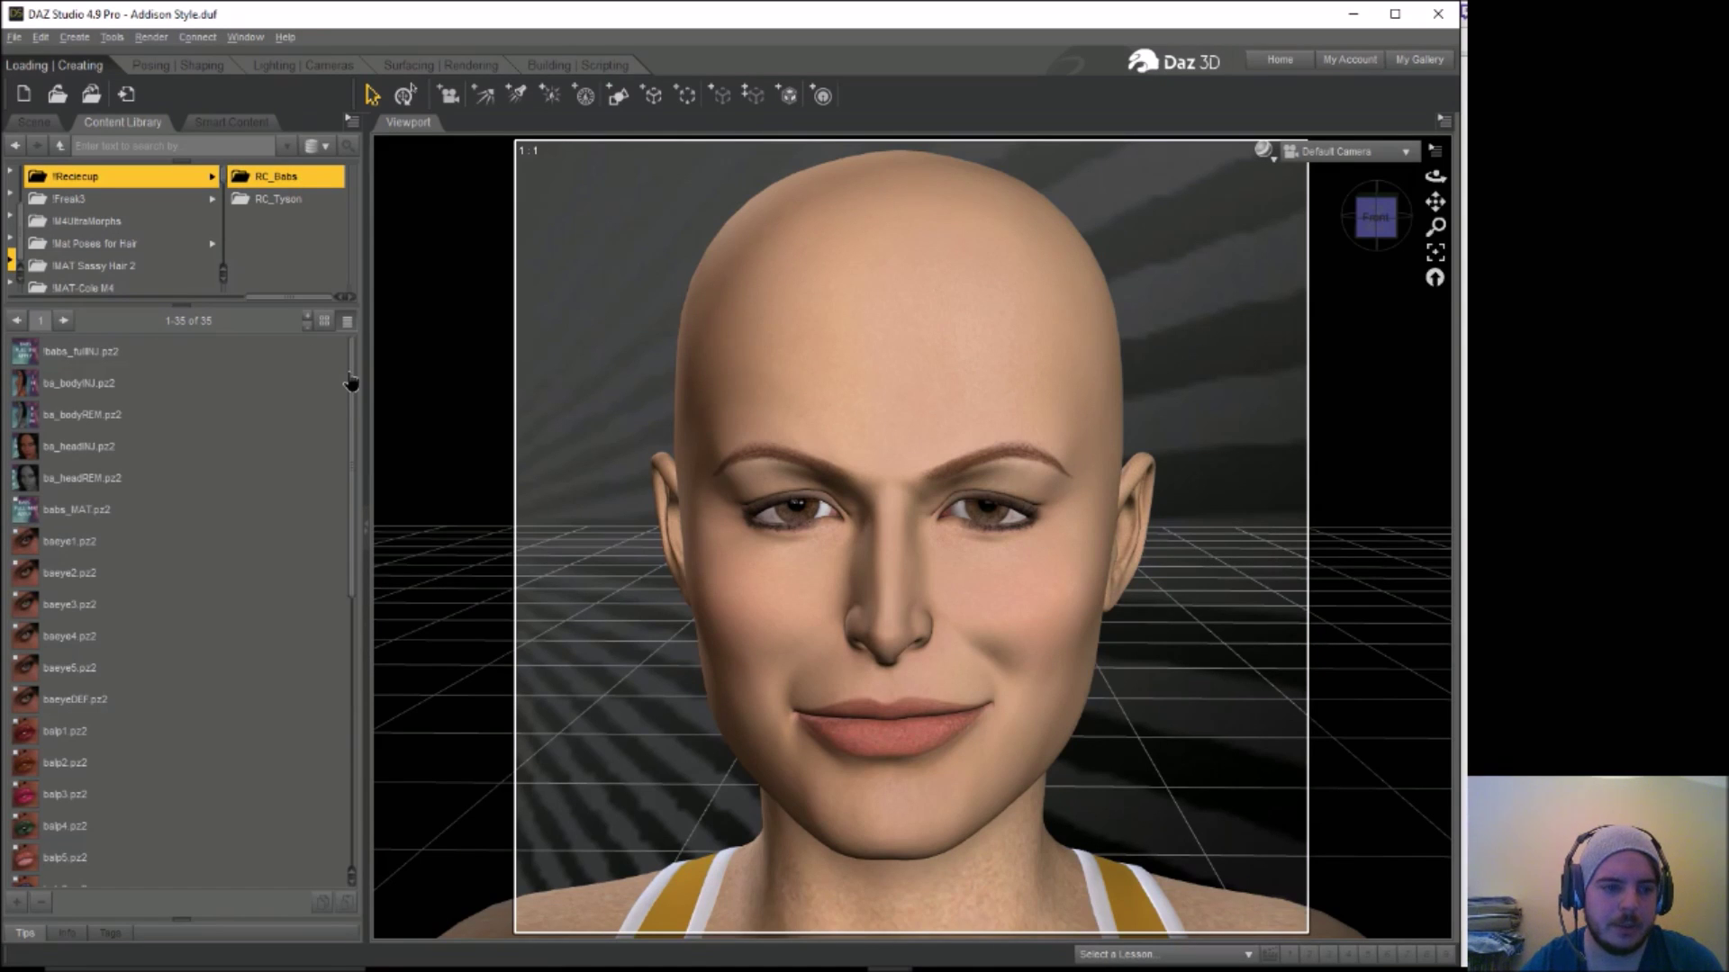
scroll(351, 382, down, 1)
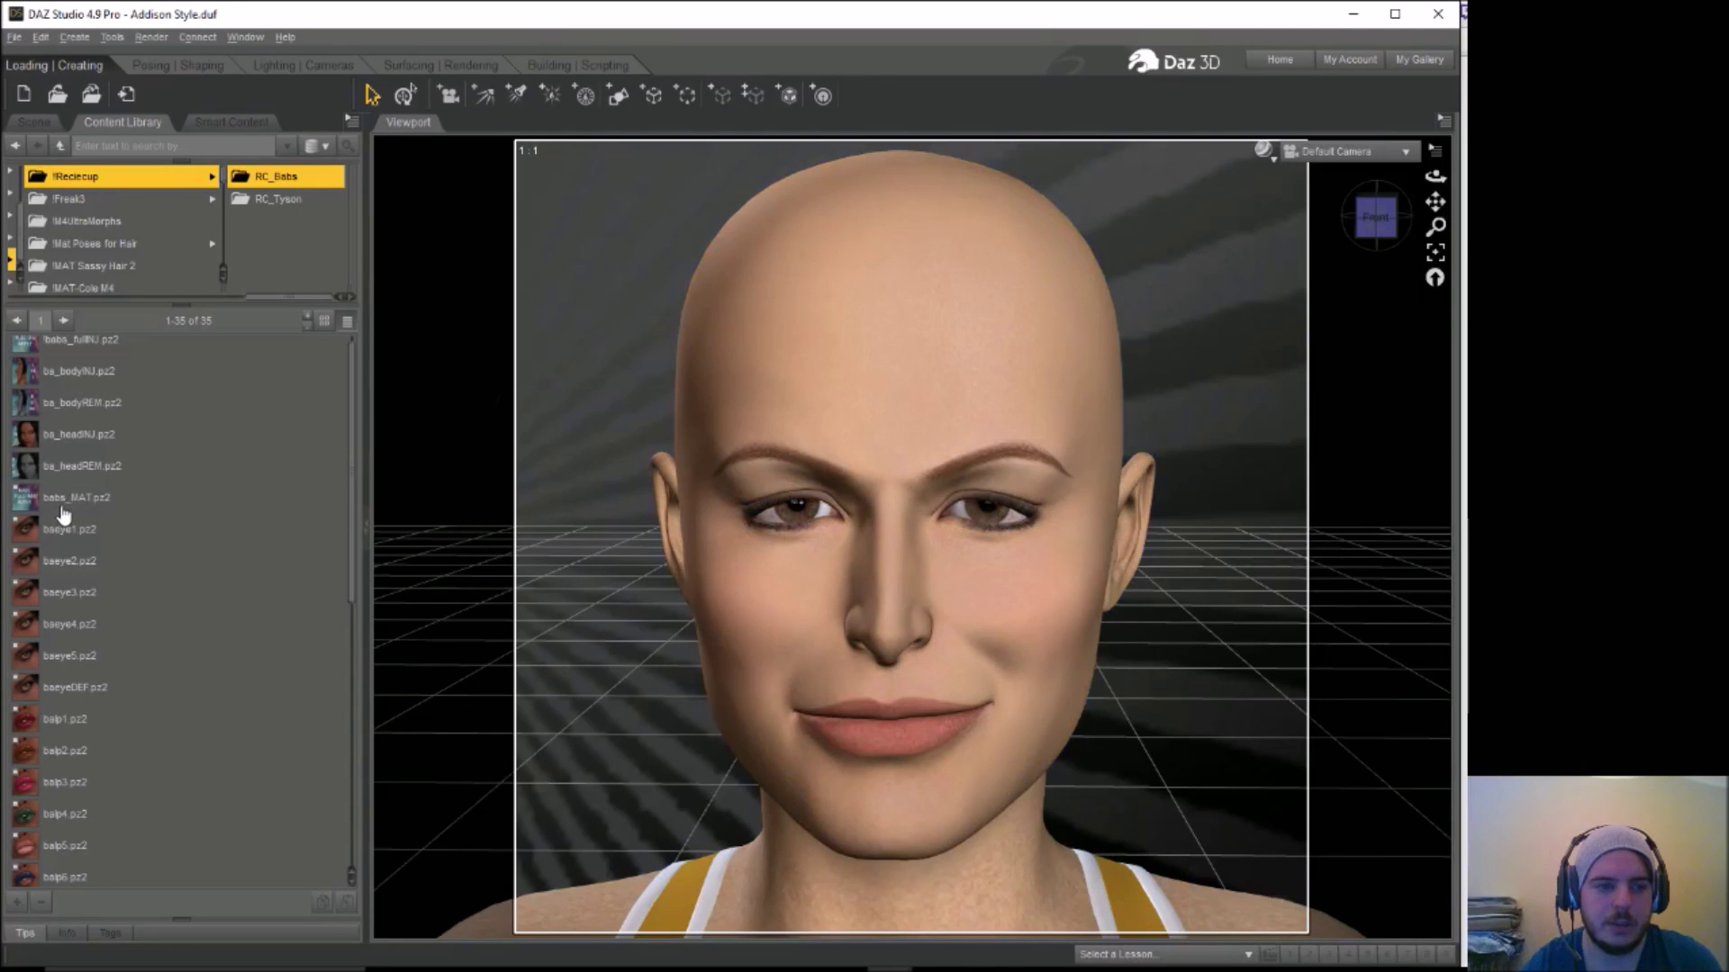
click(65, 500)
double_click(65, 500)
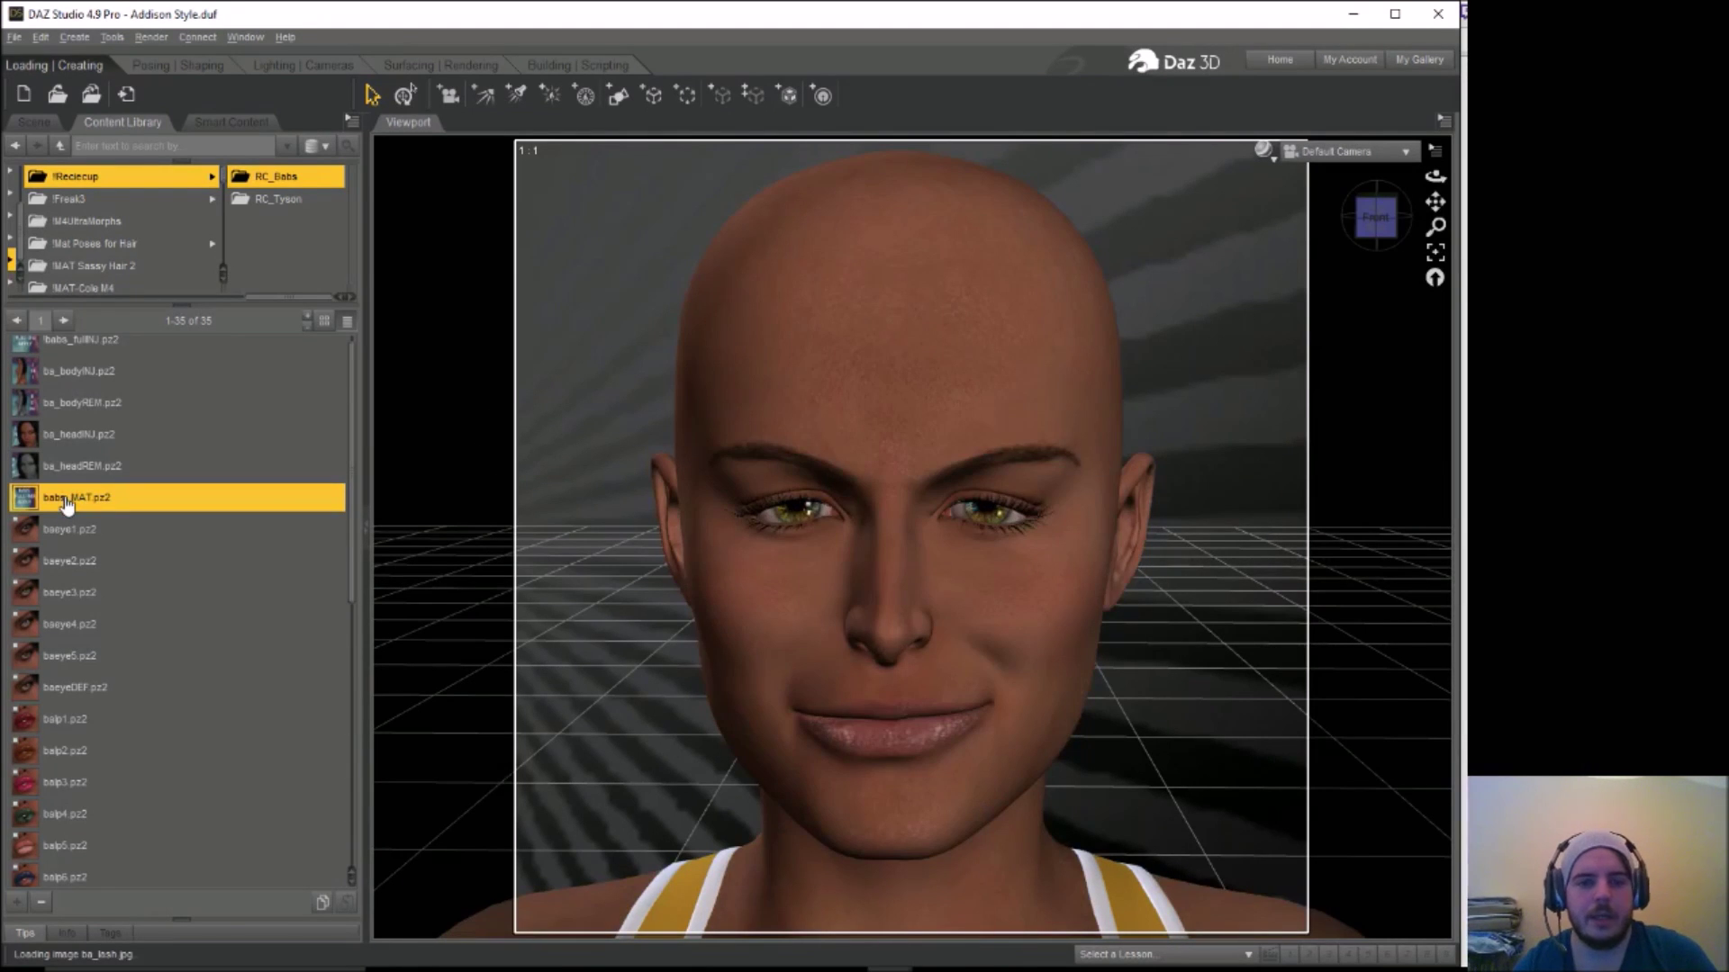
Try the ba_headINJ head shape preset on the figure and undo it
double_click(91, 437)
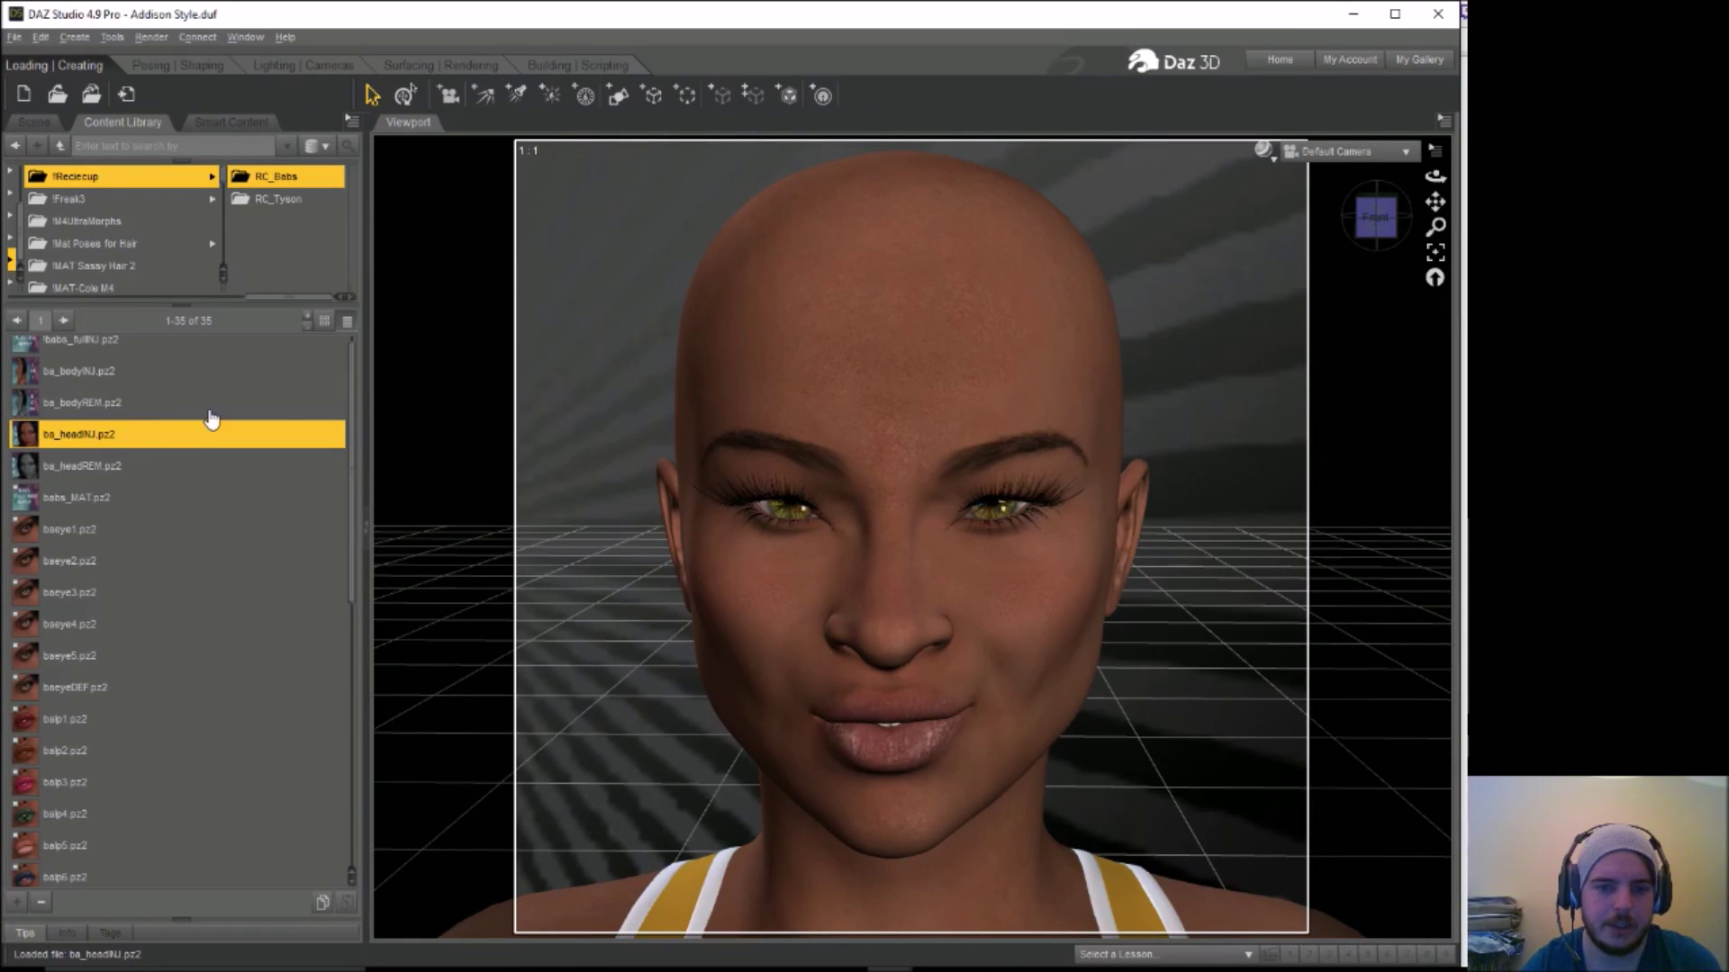
mouse_move(210, 419)
click(40, 36)
click(62, 65)
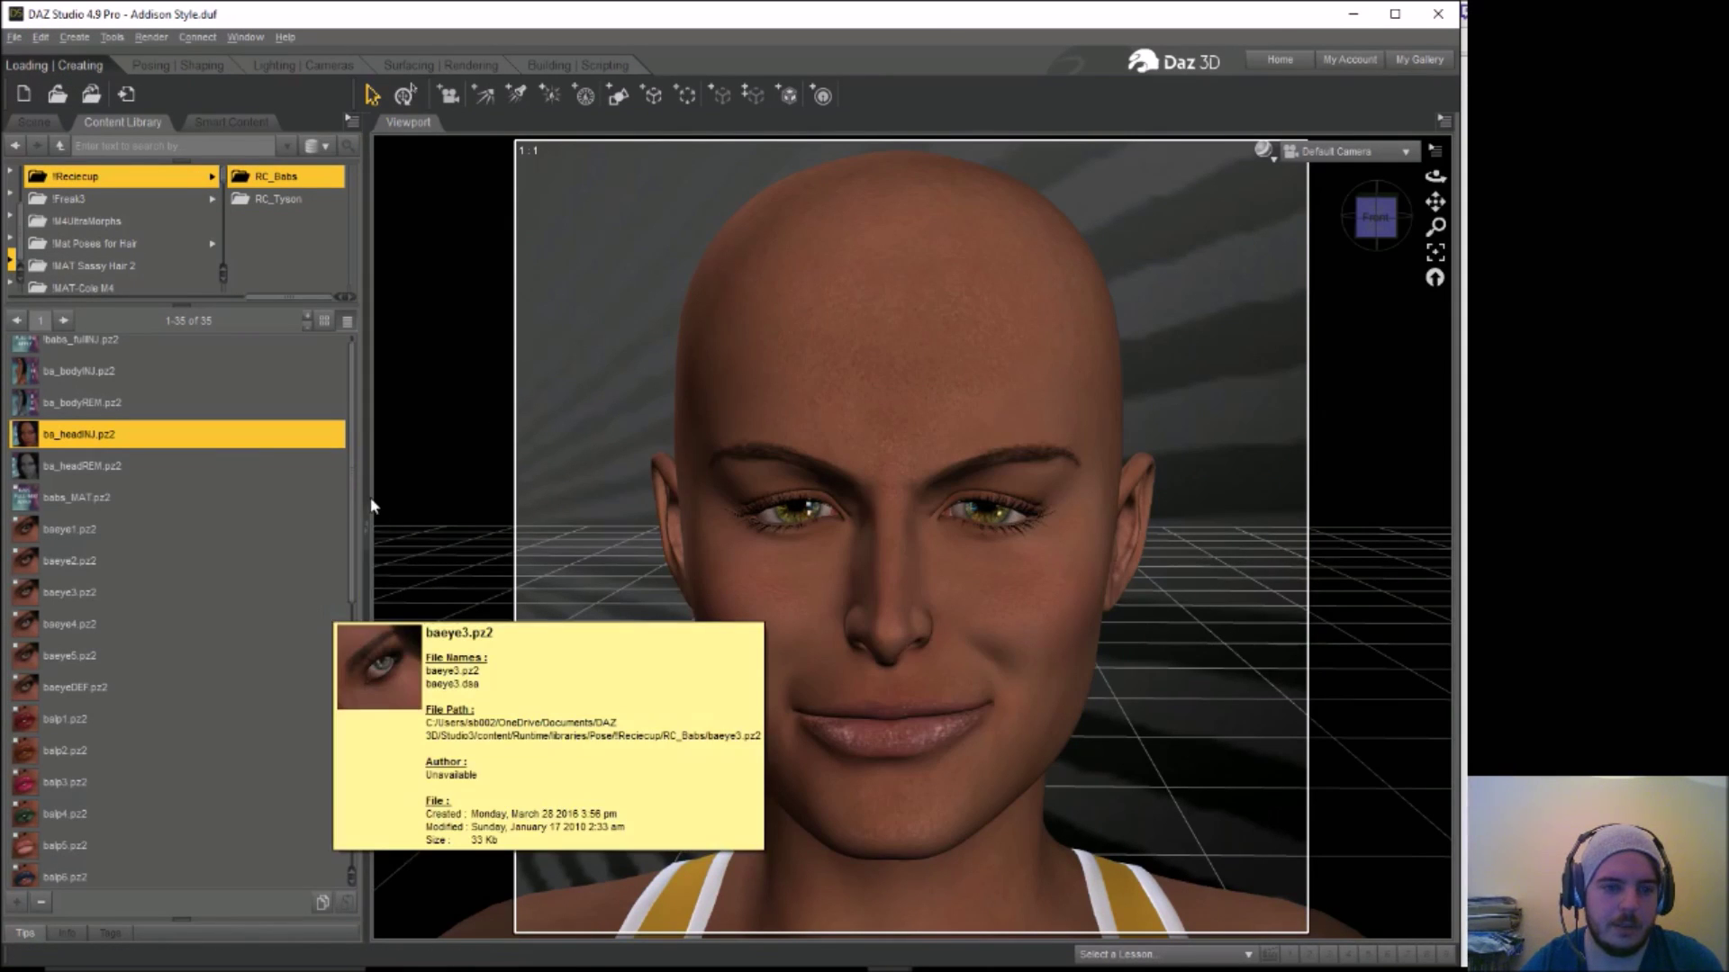
Try the balp5 and balp7 lip presets and restore the original lips by reapplying babs_MAT
drag(352, 498, 352, 502)
scroll(352, 502, down, 2)
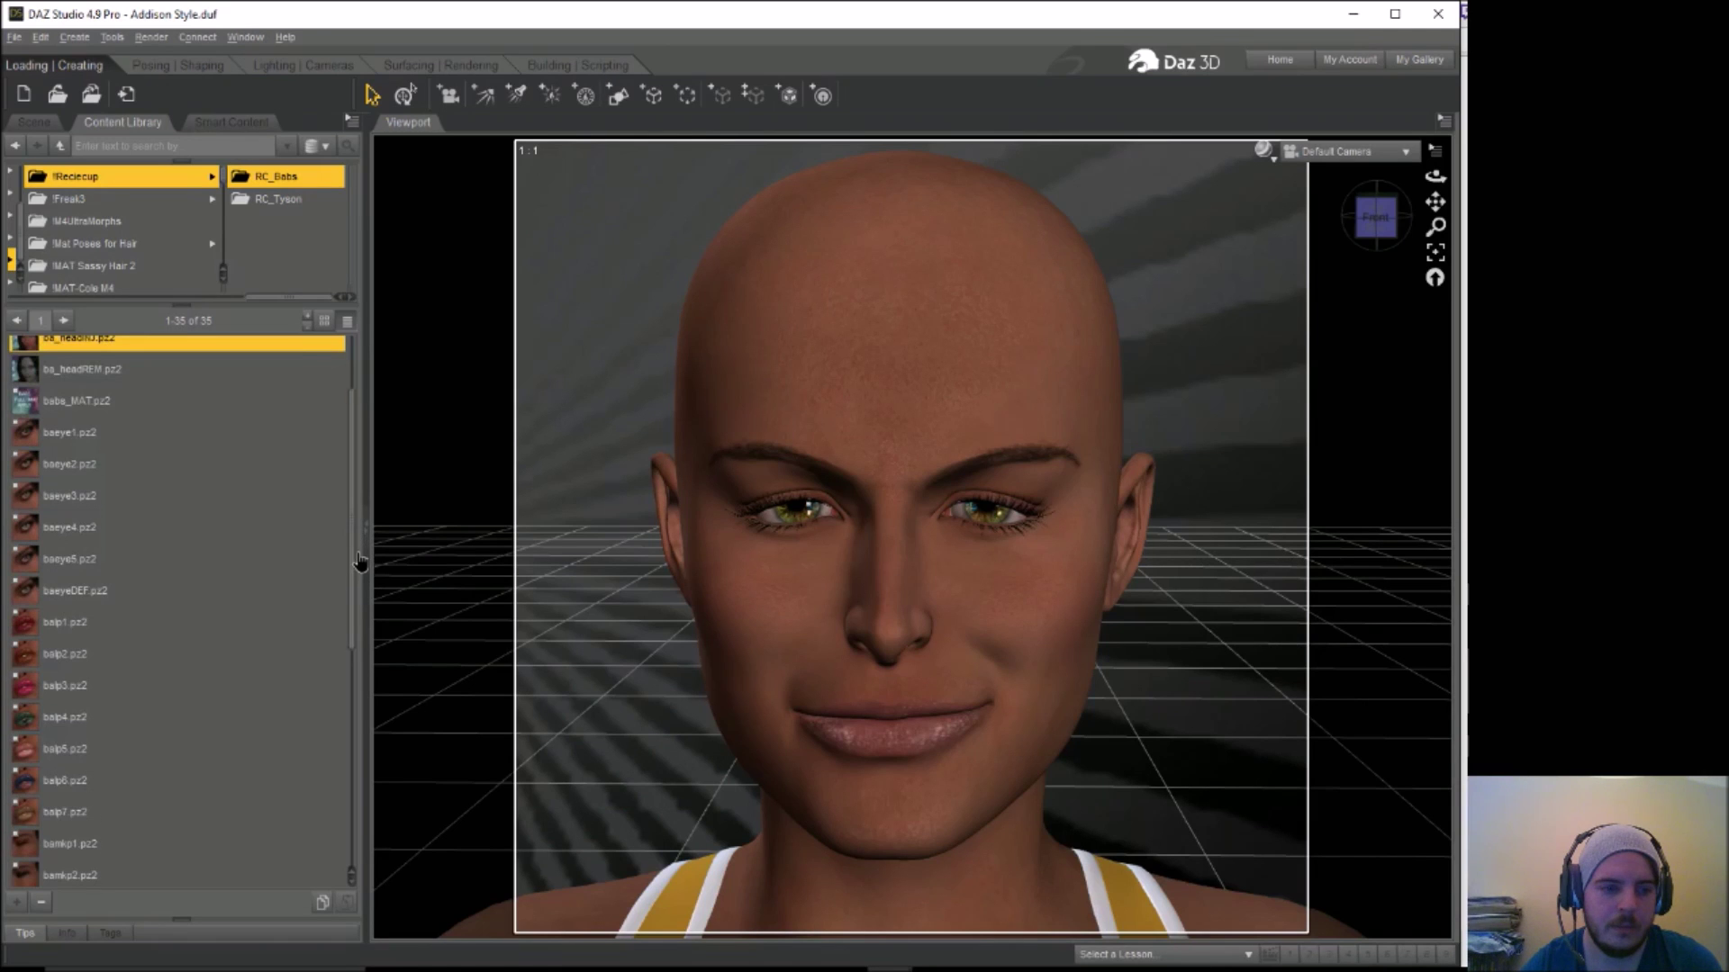
scroll(356, 540, down, 2)
double_click(70, 707)
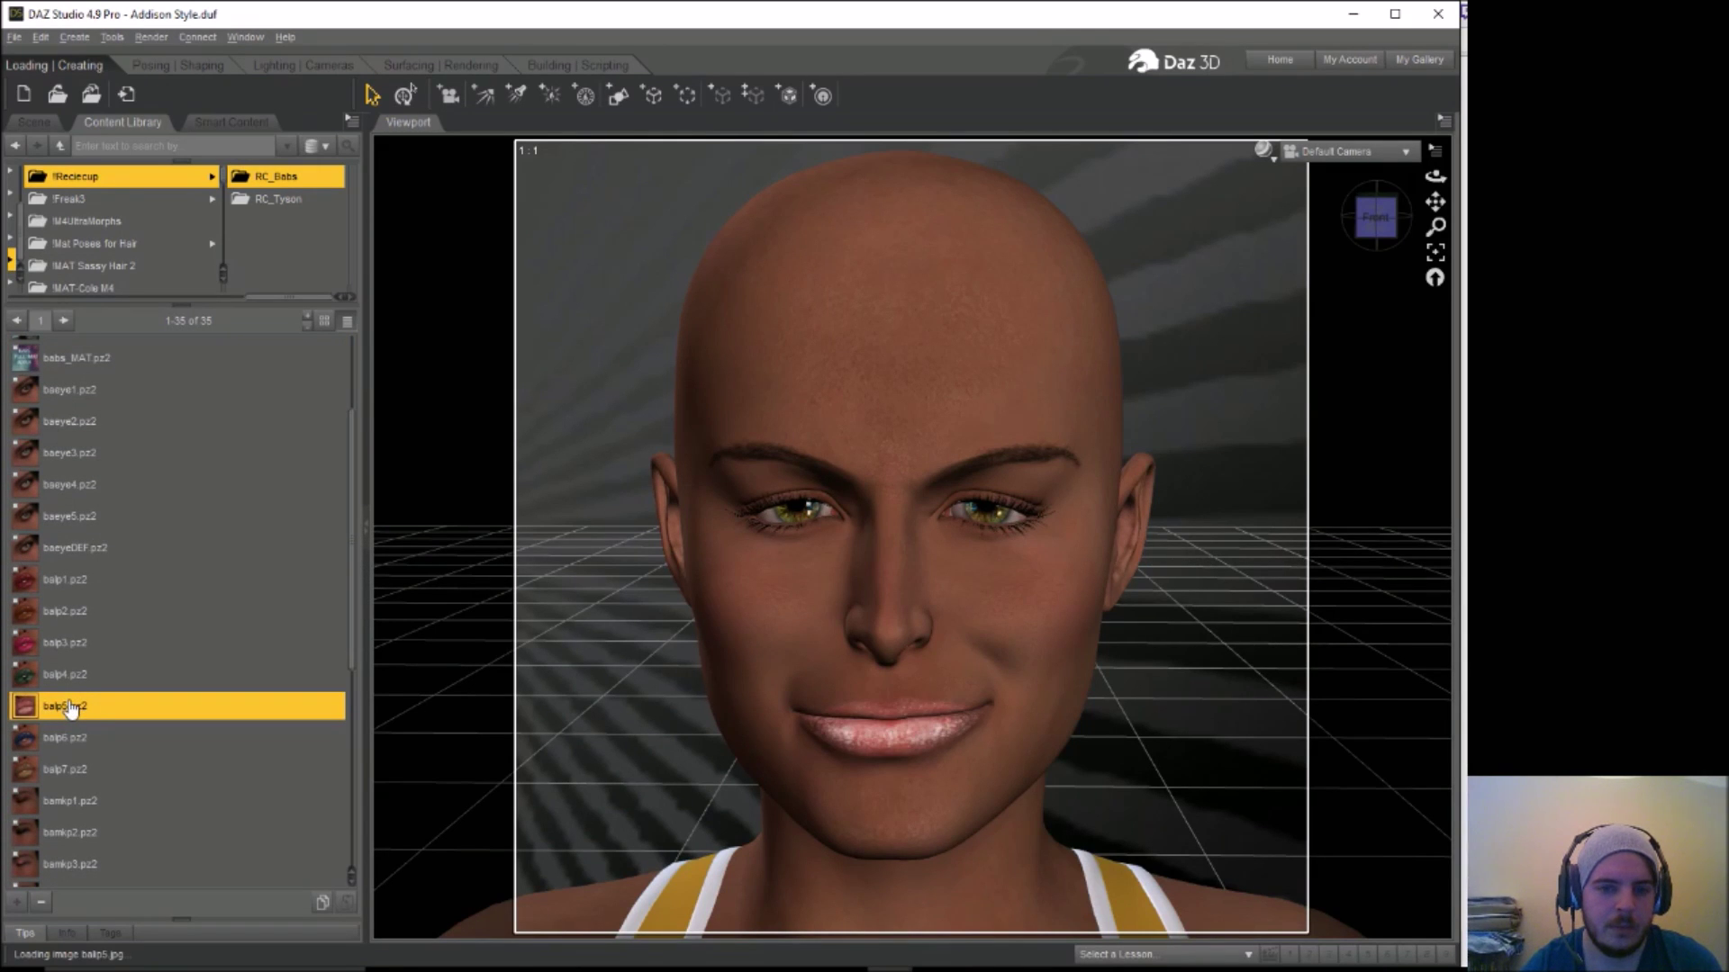
click(75, 772)
double_click(75, 774)
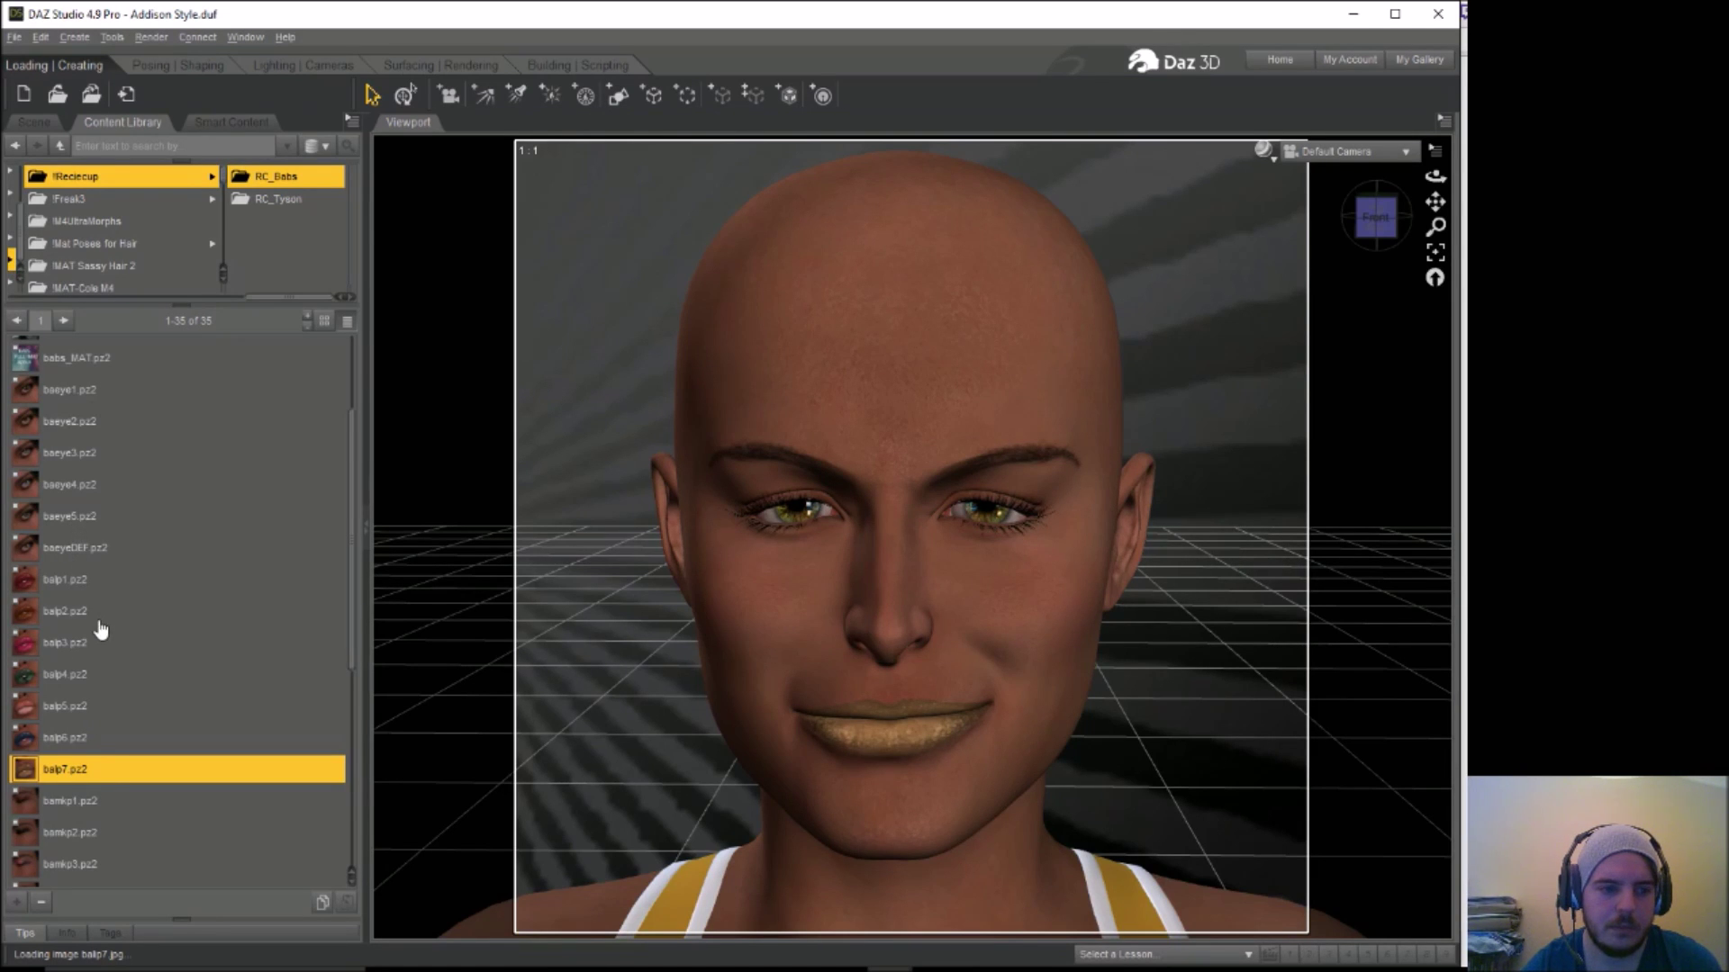
double_click(77, 358)
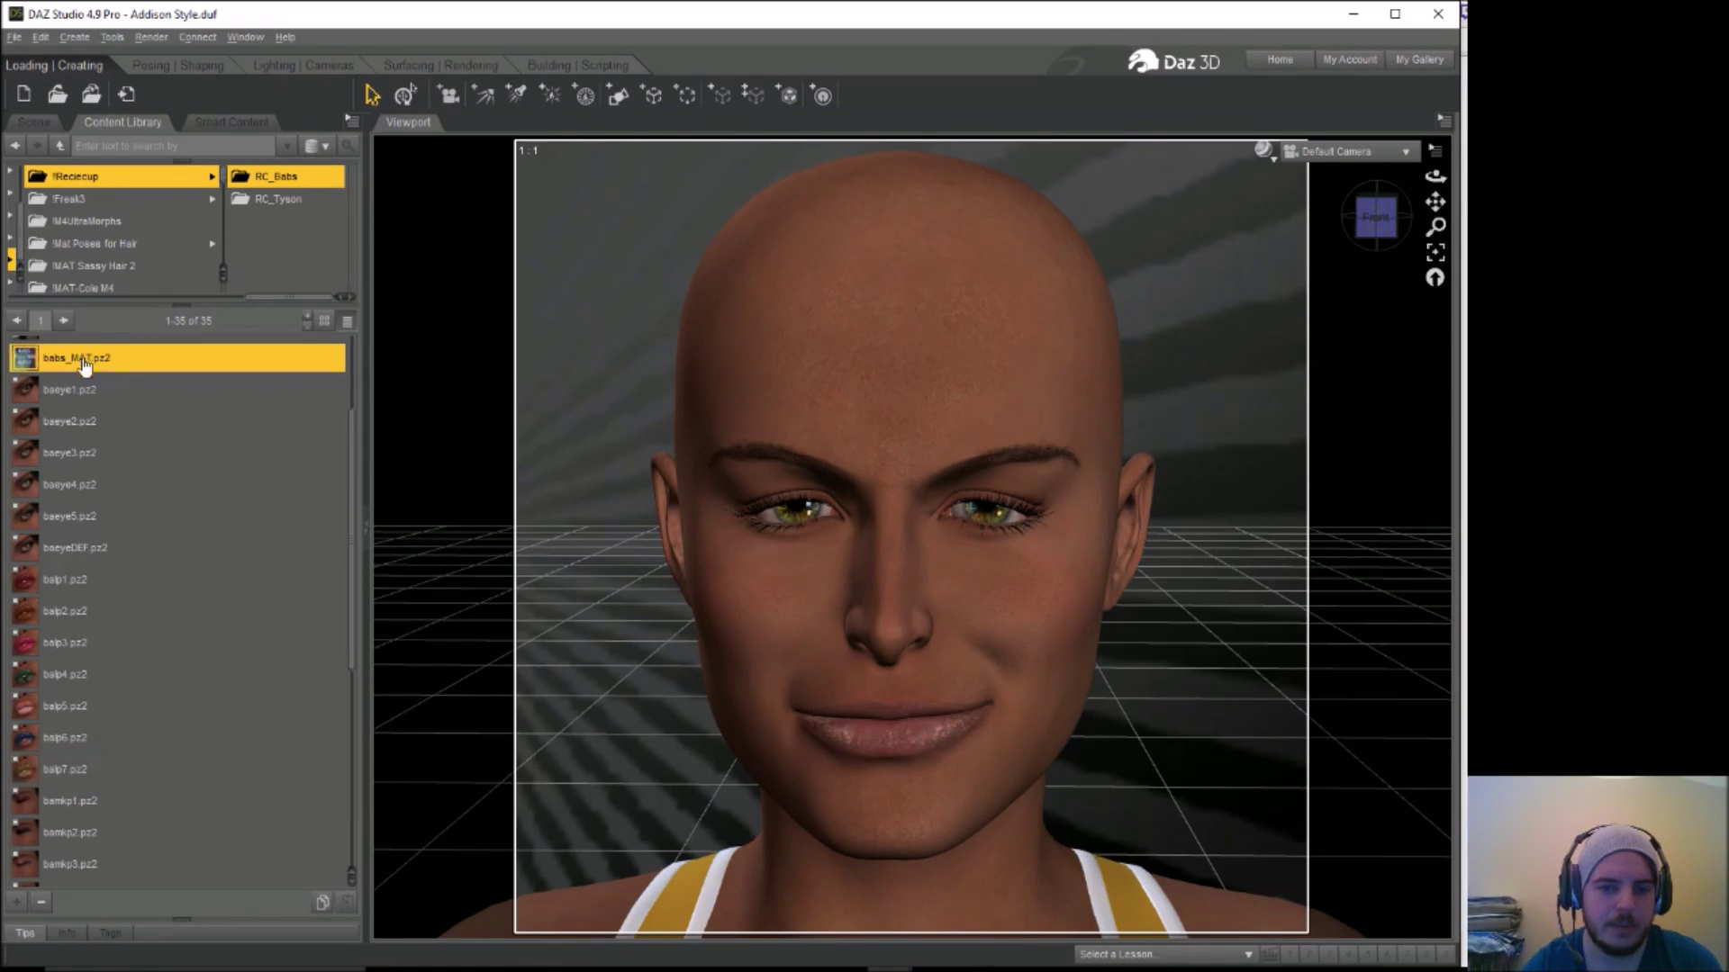
In the head's Base expression morphs, set MouthSmileSimple to -18.3% and MouthSmile-FrownL to 5.3%
click(803, 320)
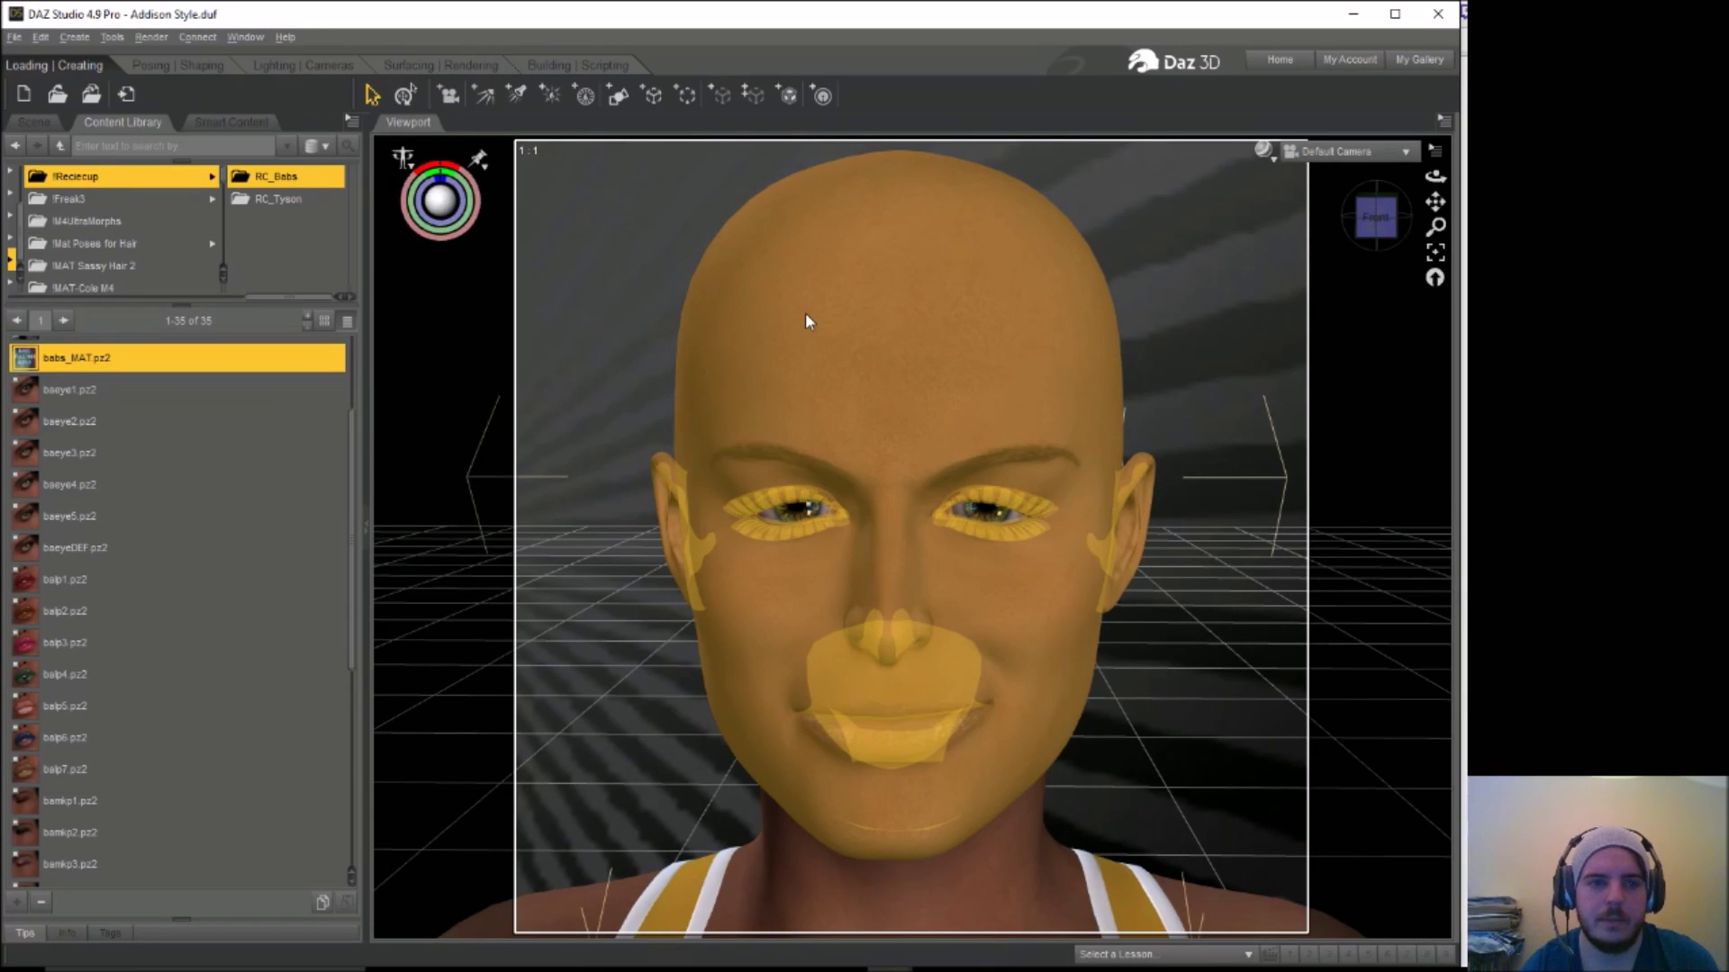
click(177, 64)
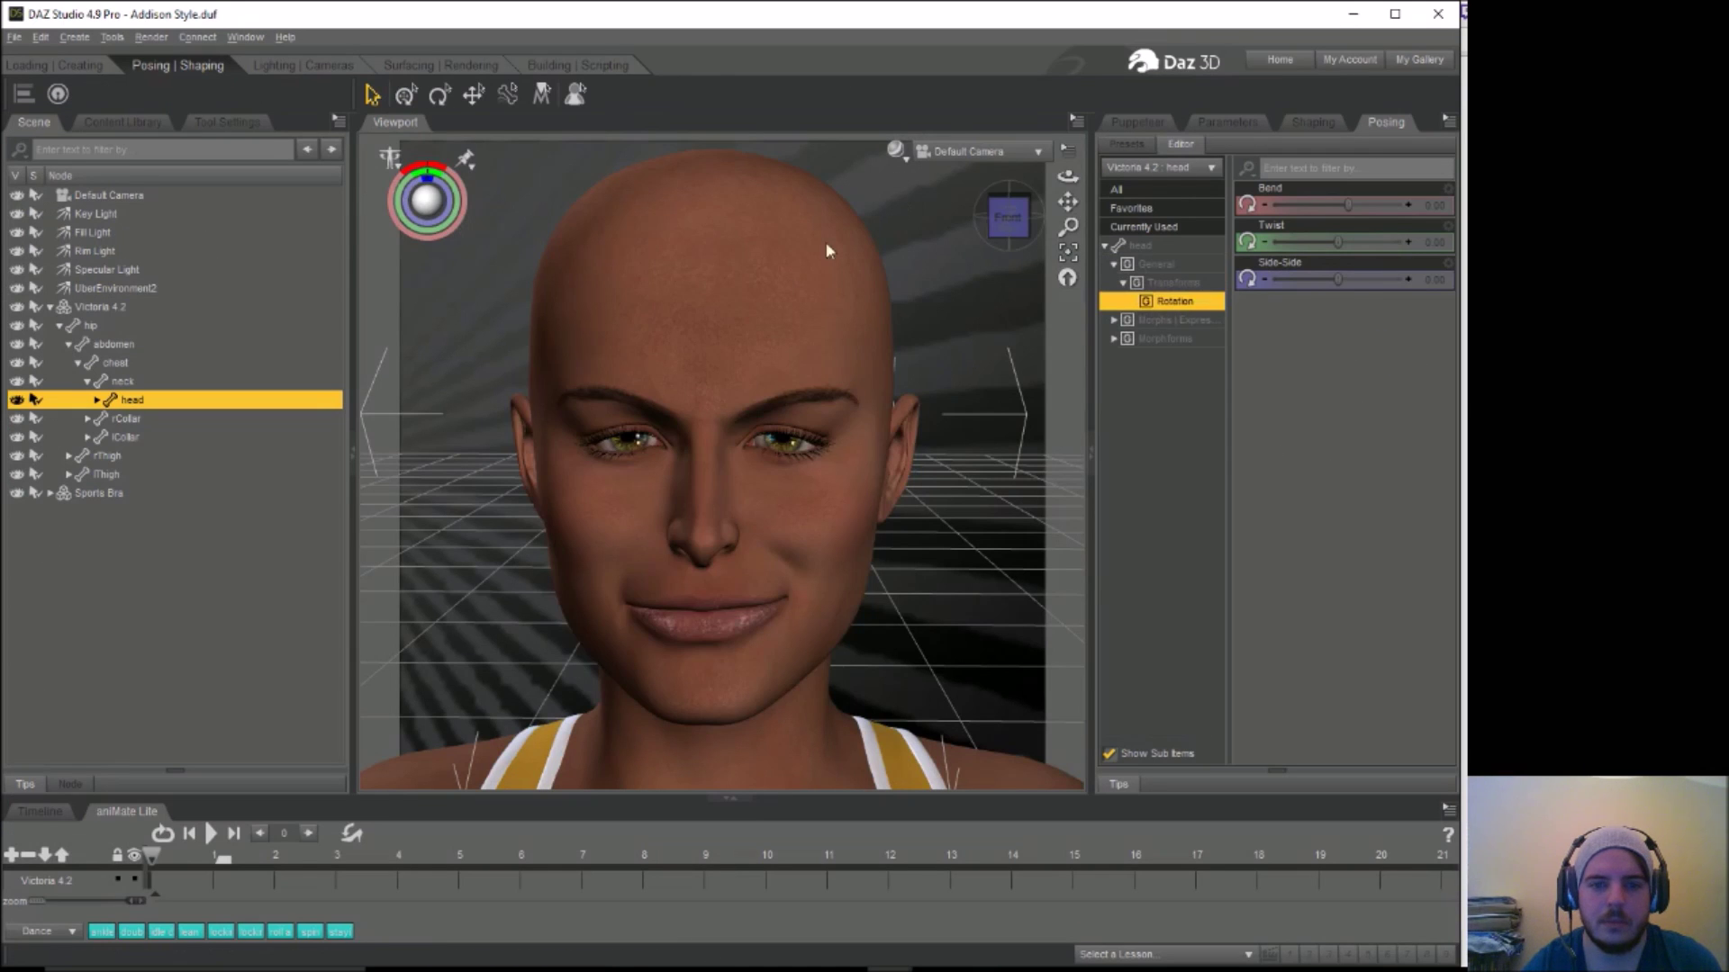
click(1302, 126)
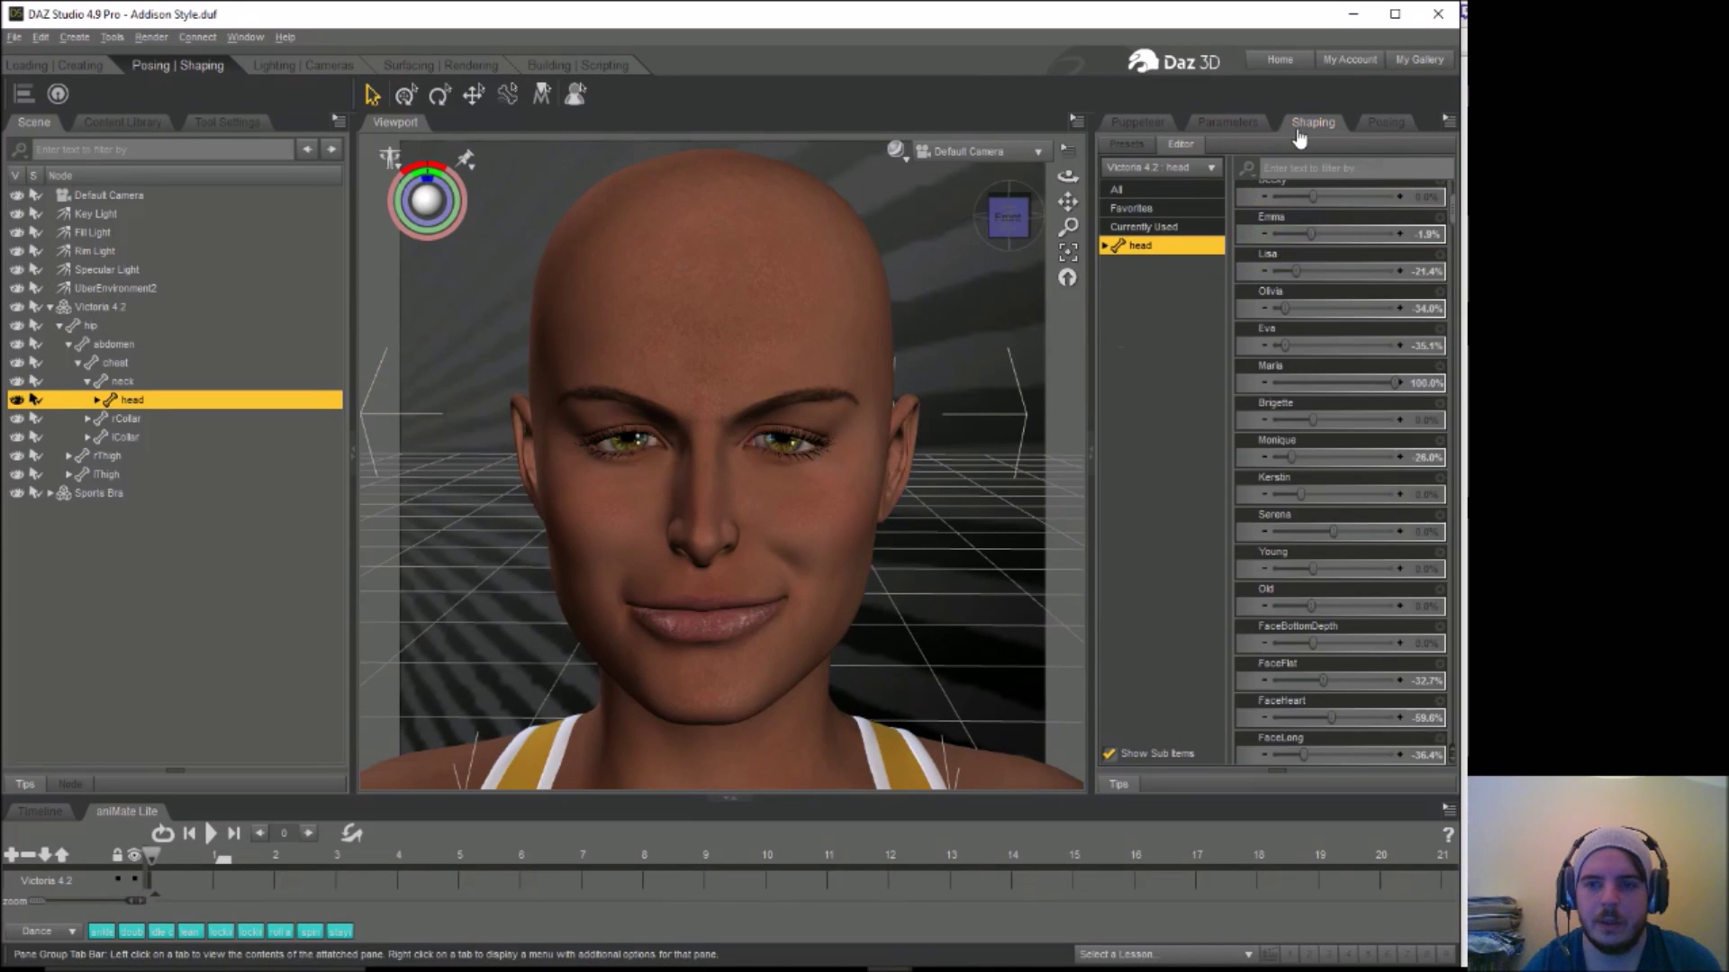
click(1367, 126)
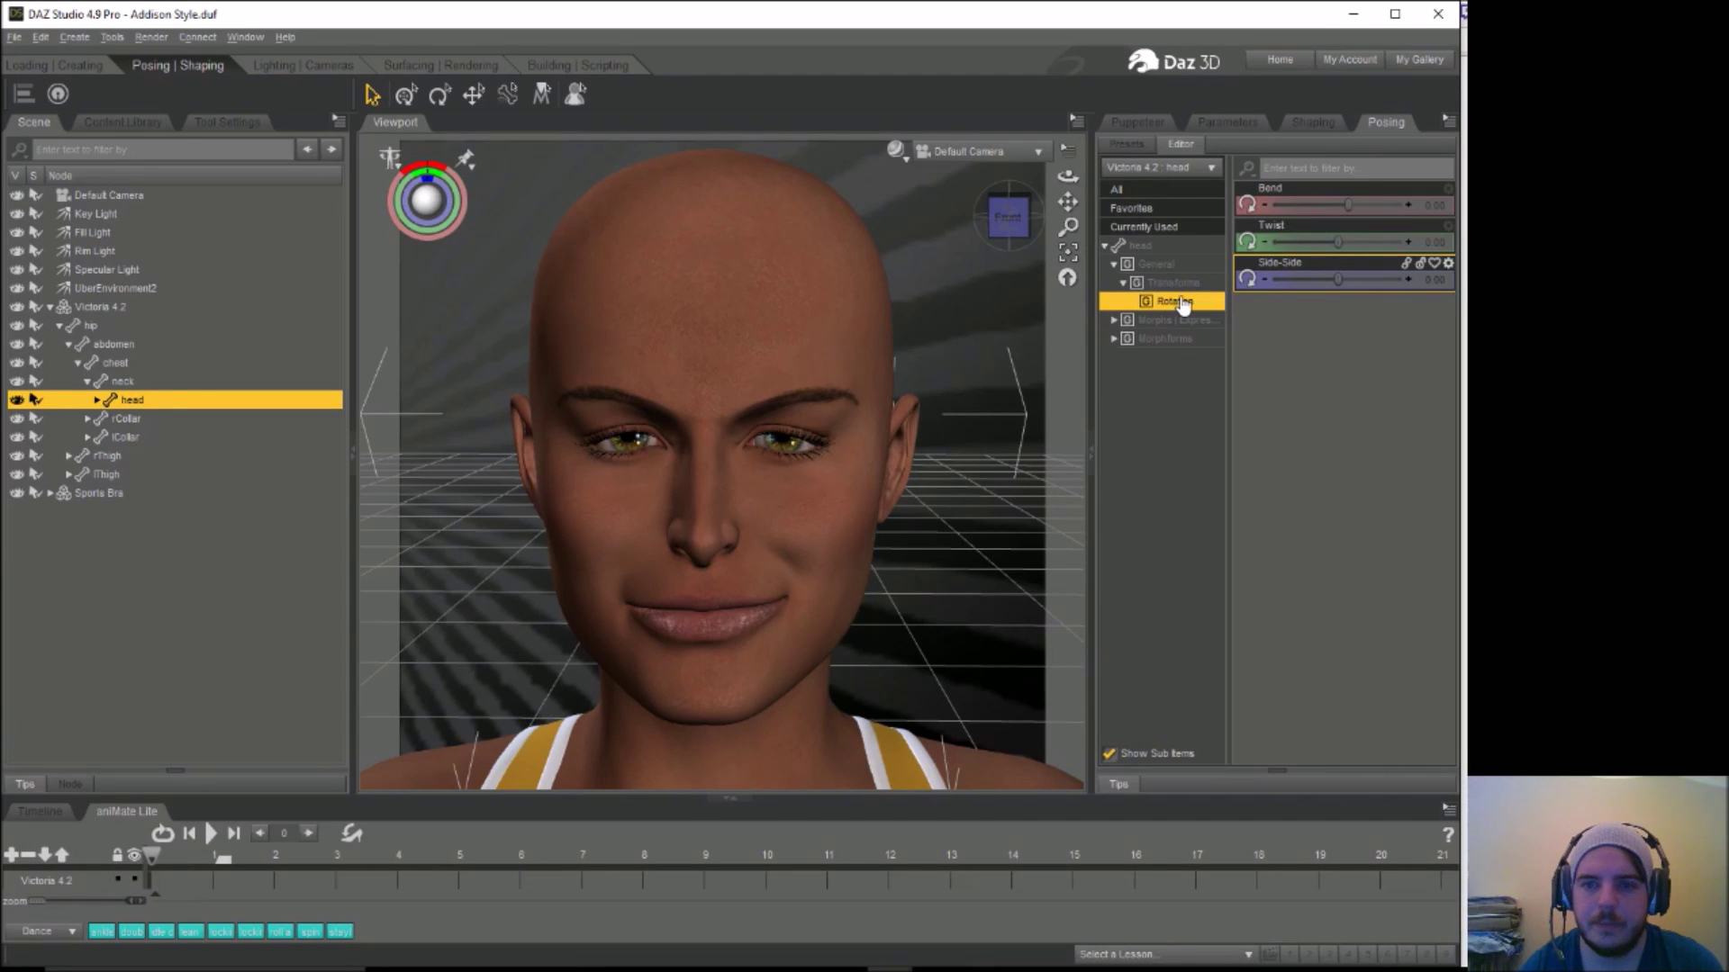
click(1114, 322)
click(1159, 340)
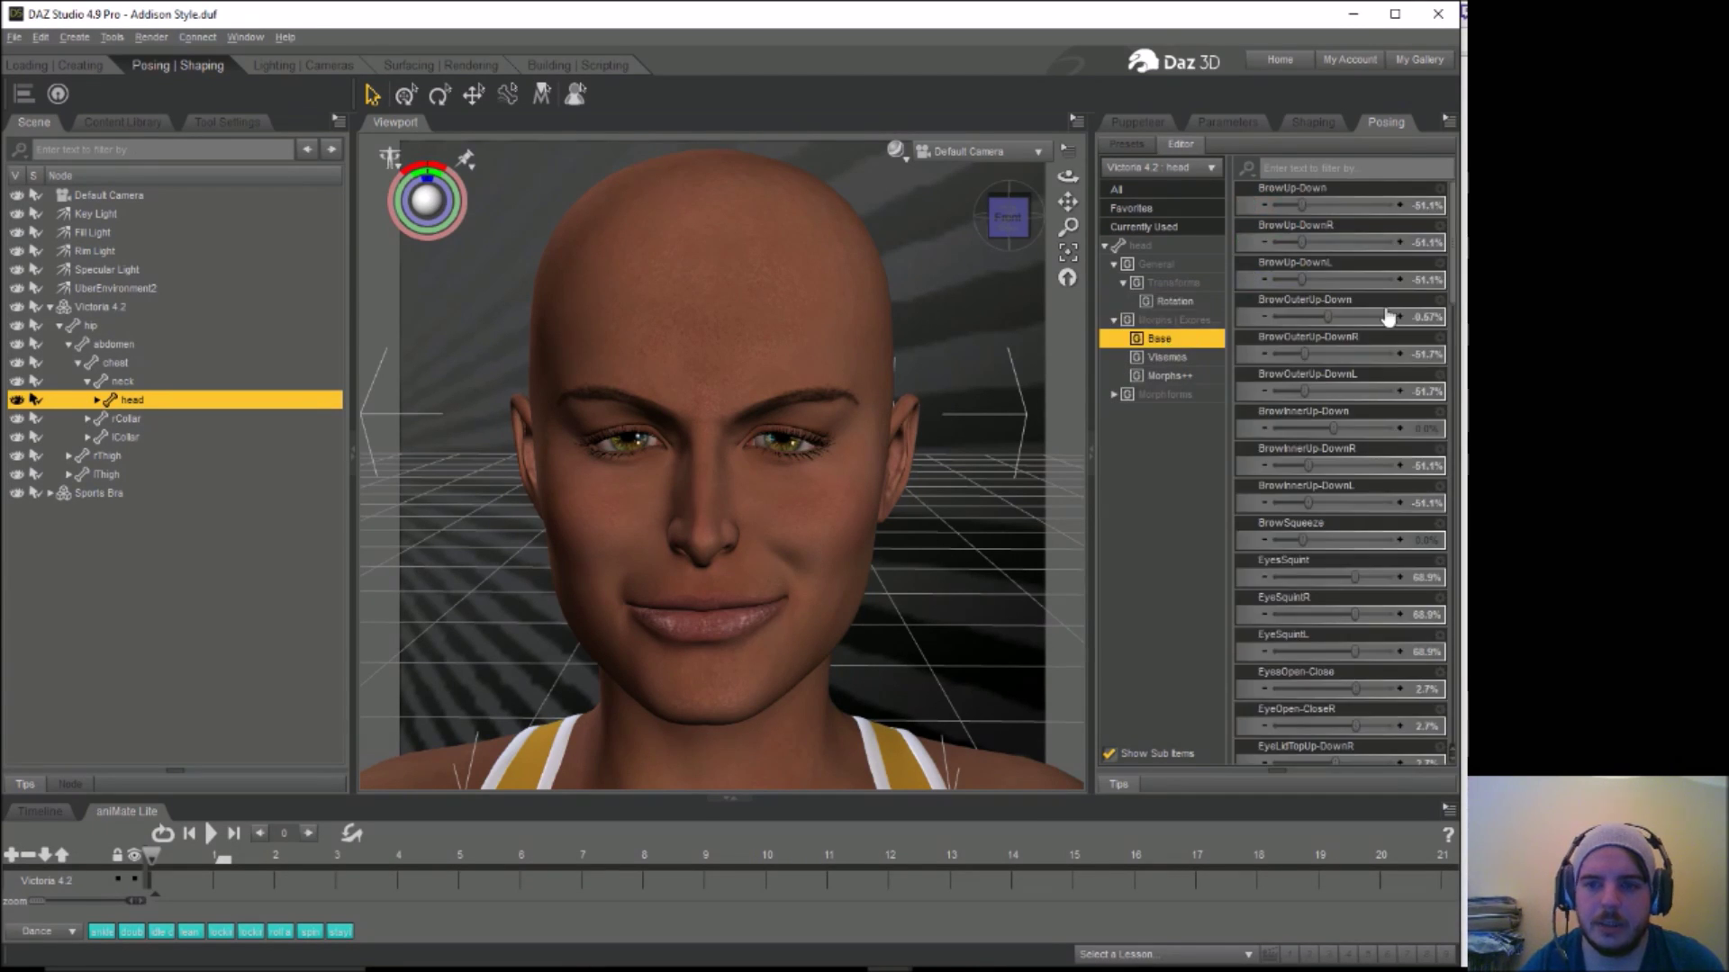
drag(1453, 277, 1460, 484)
drag(1318, 494, 1304, 493)
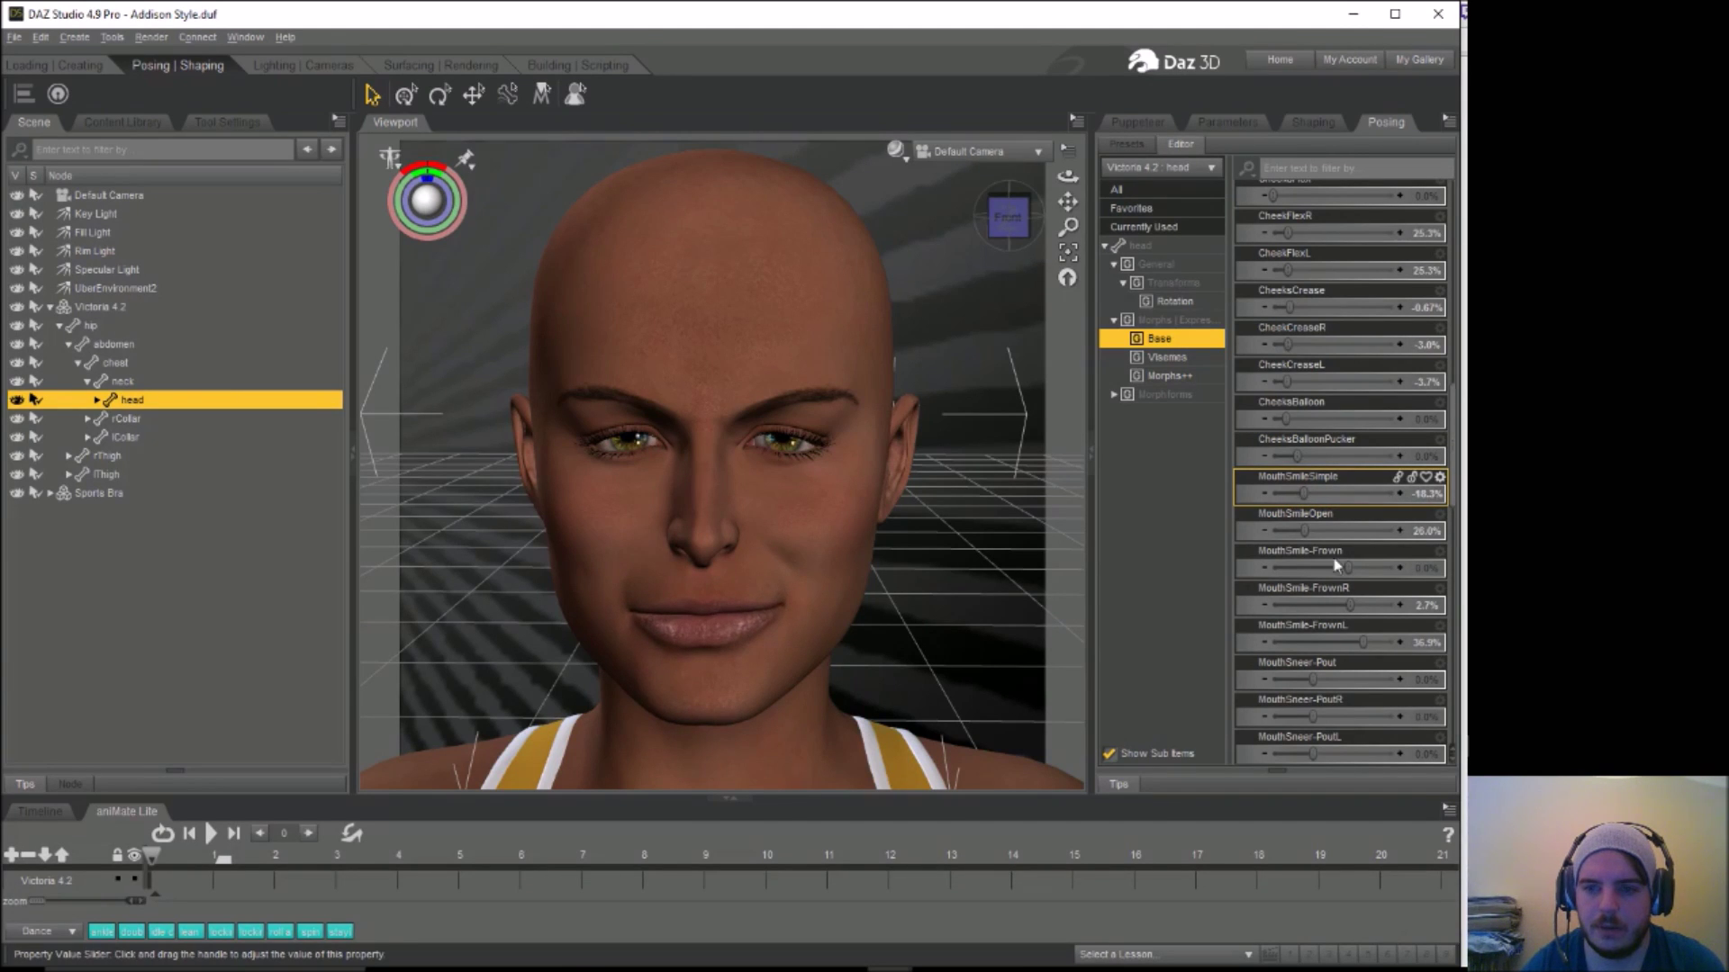
drag(1357, 645, 1350, 643)
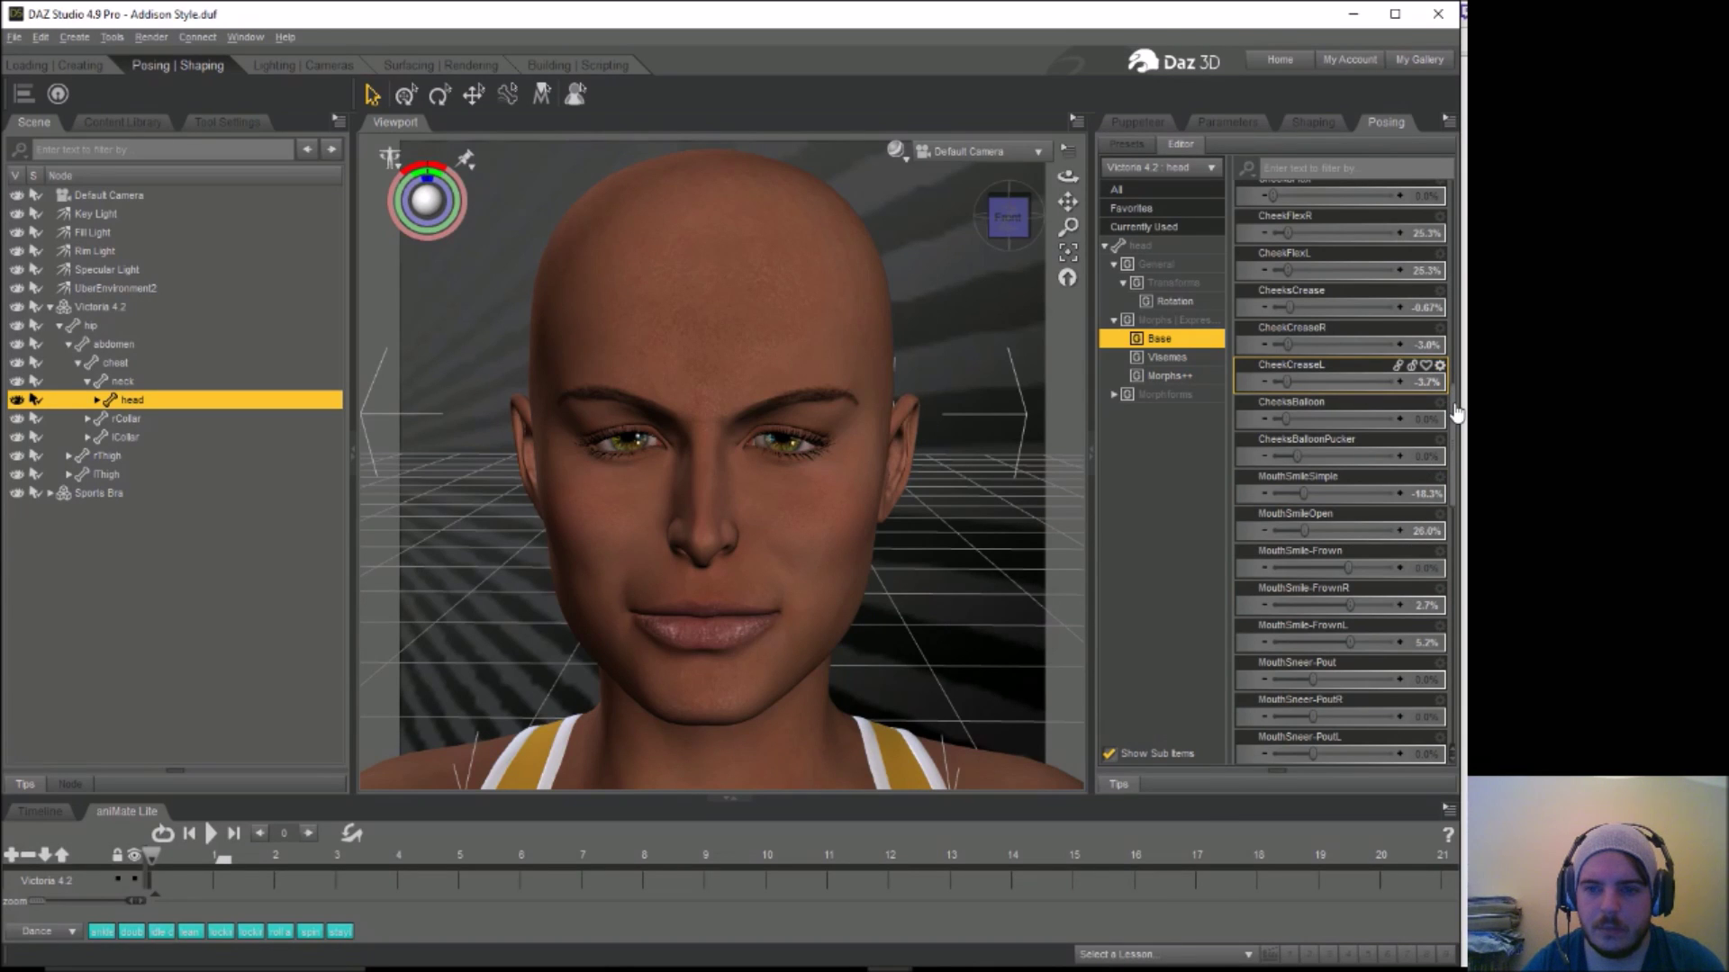
In the head's International Faces shape morphs, set AmericanIndian to 14.9% and raise SouthAmericanIndian and Ethiopian_Faceshape to about 60% each
click(1313, 123)
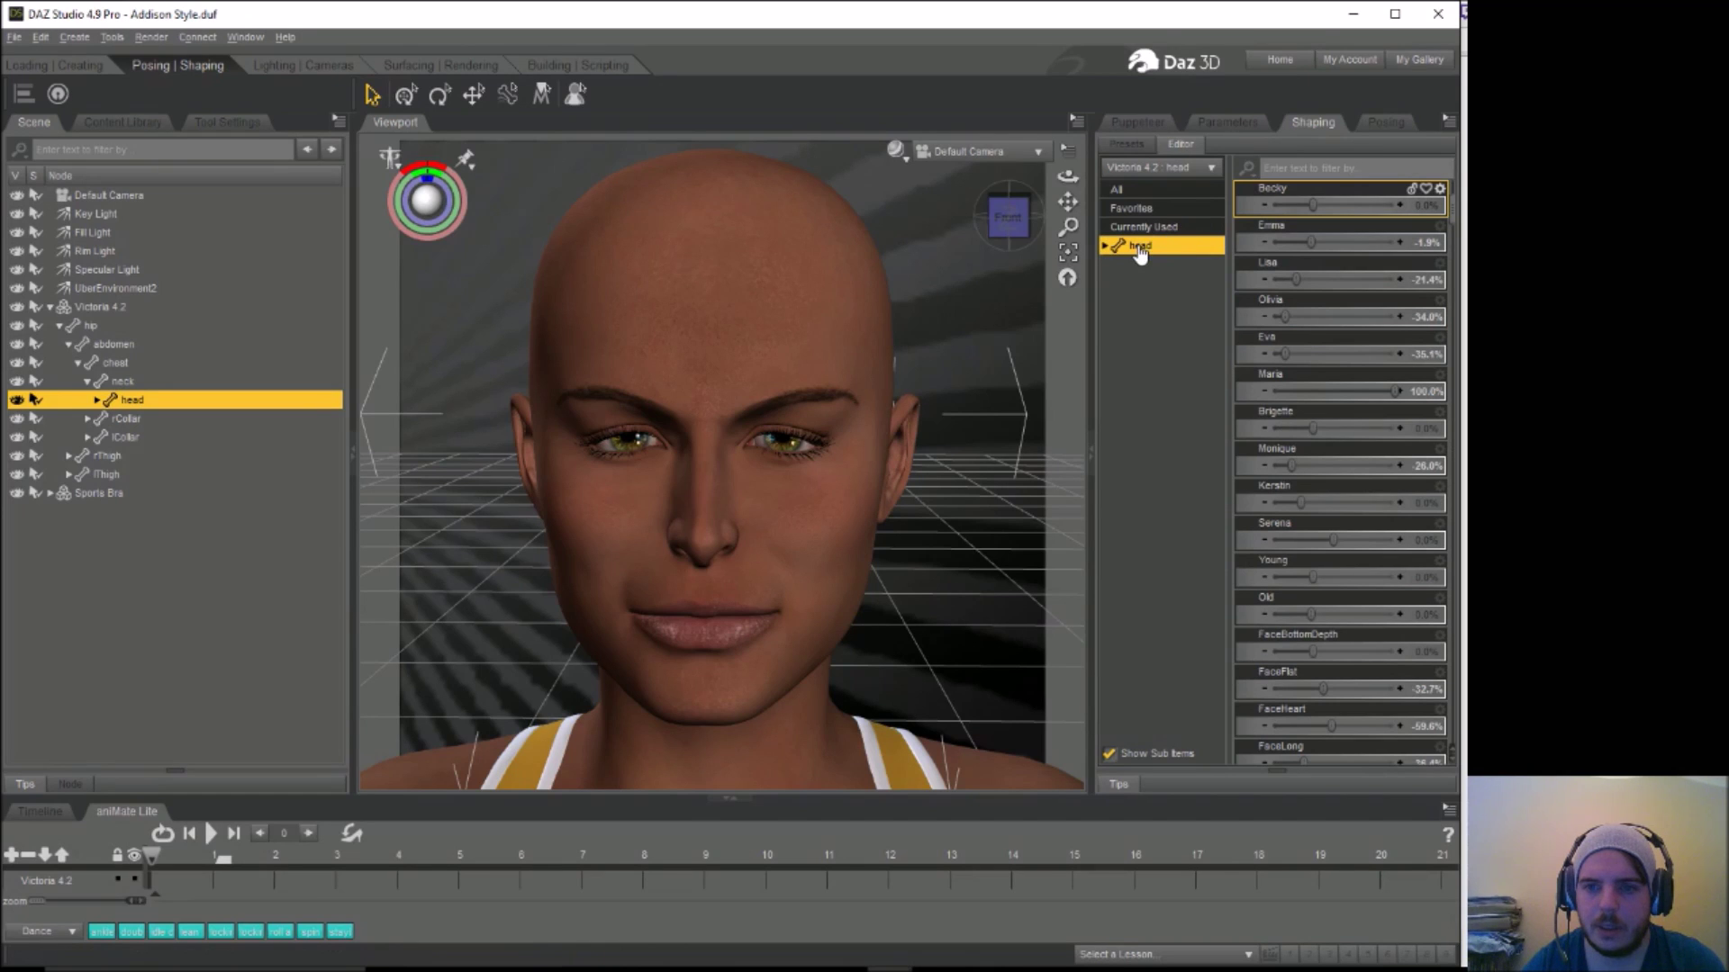
click(1105, 246)
click(1115, 265)
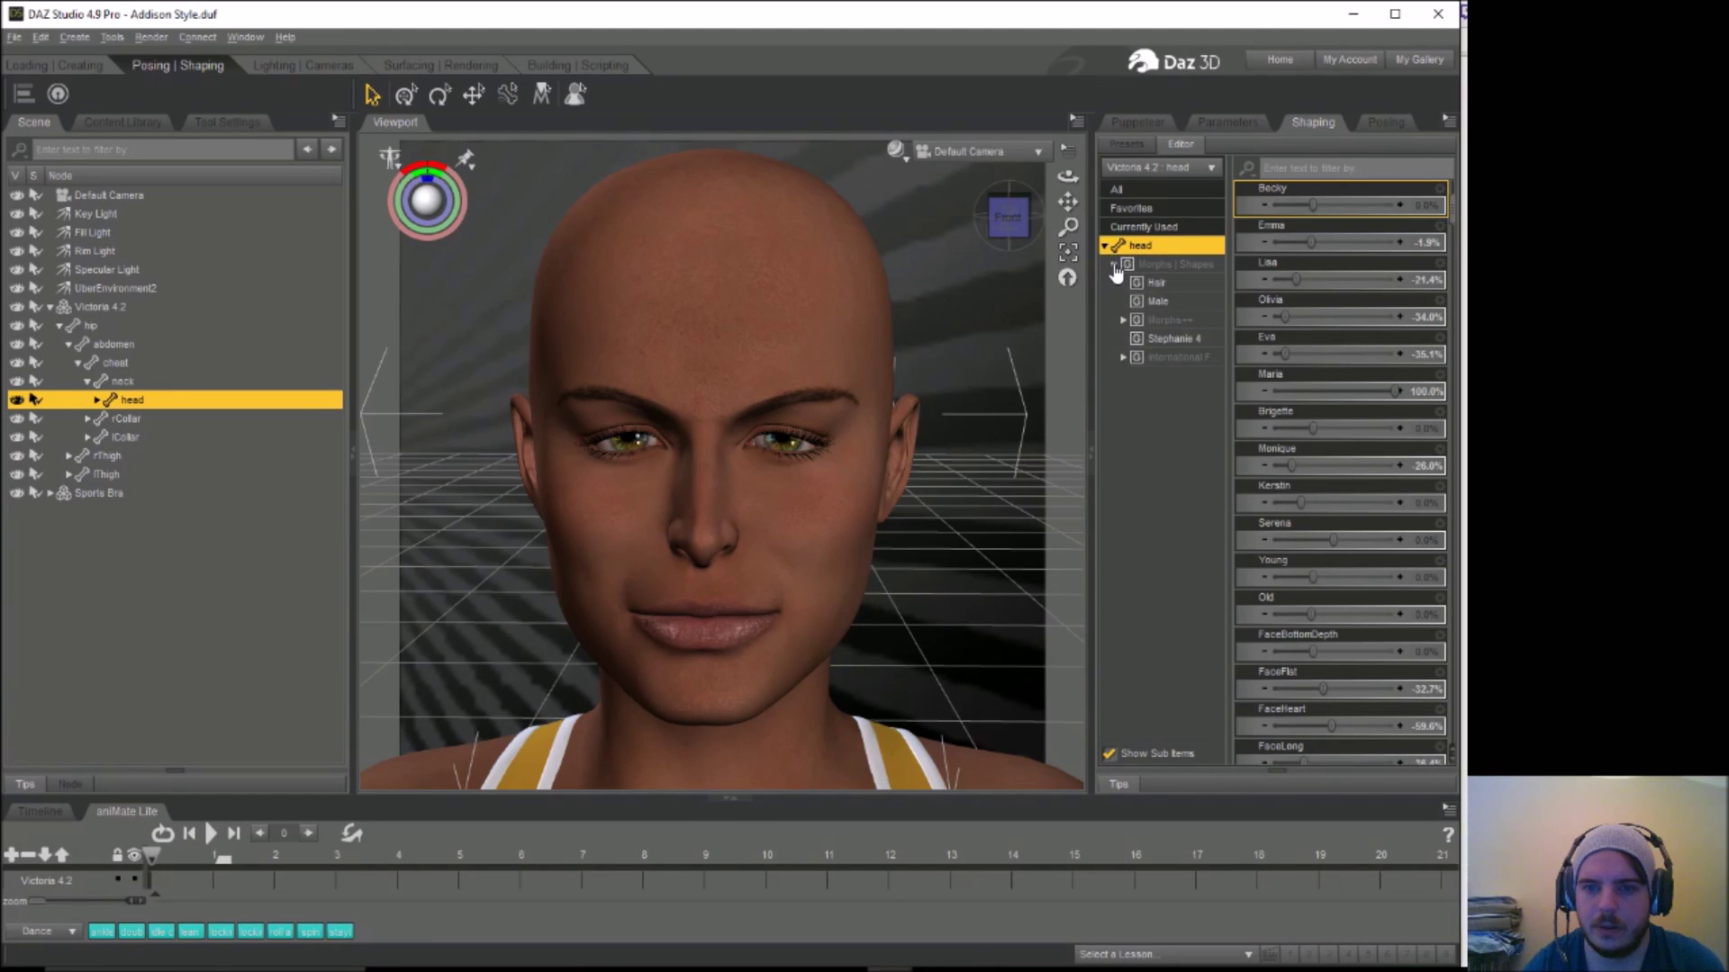
click(1181, 357)
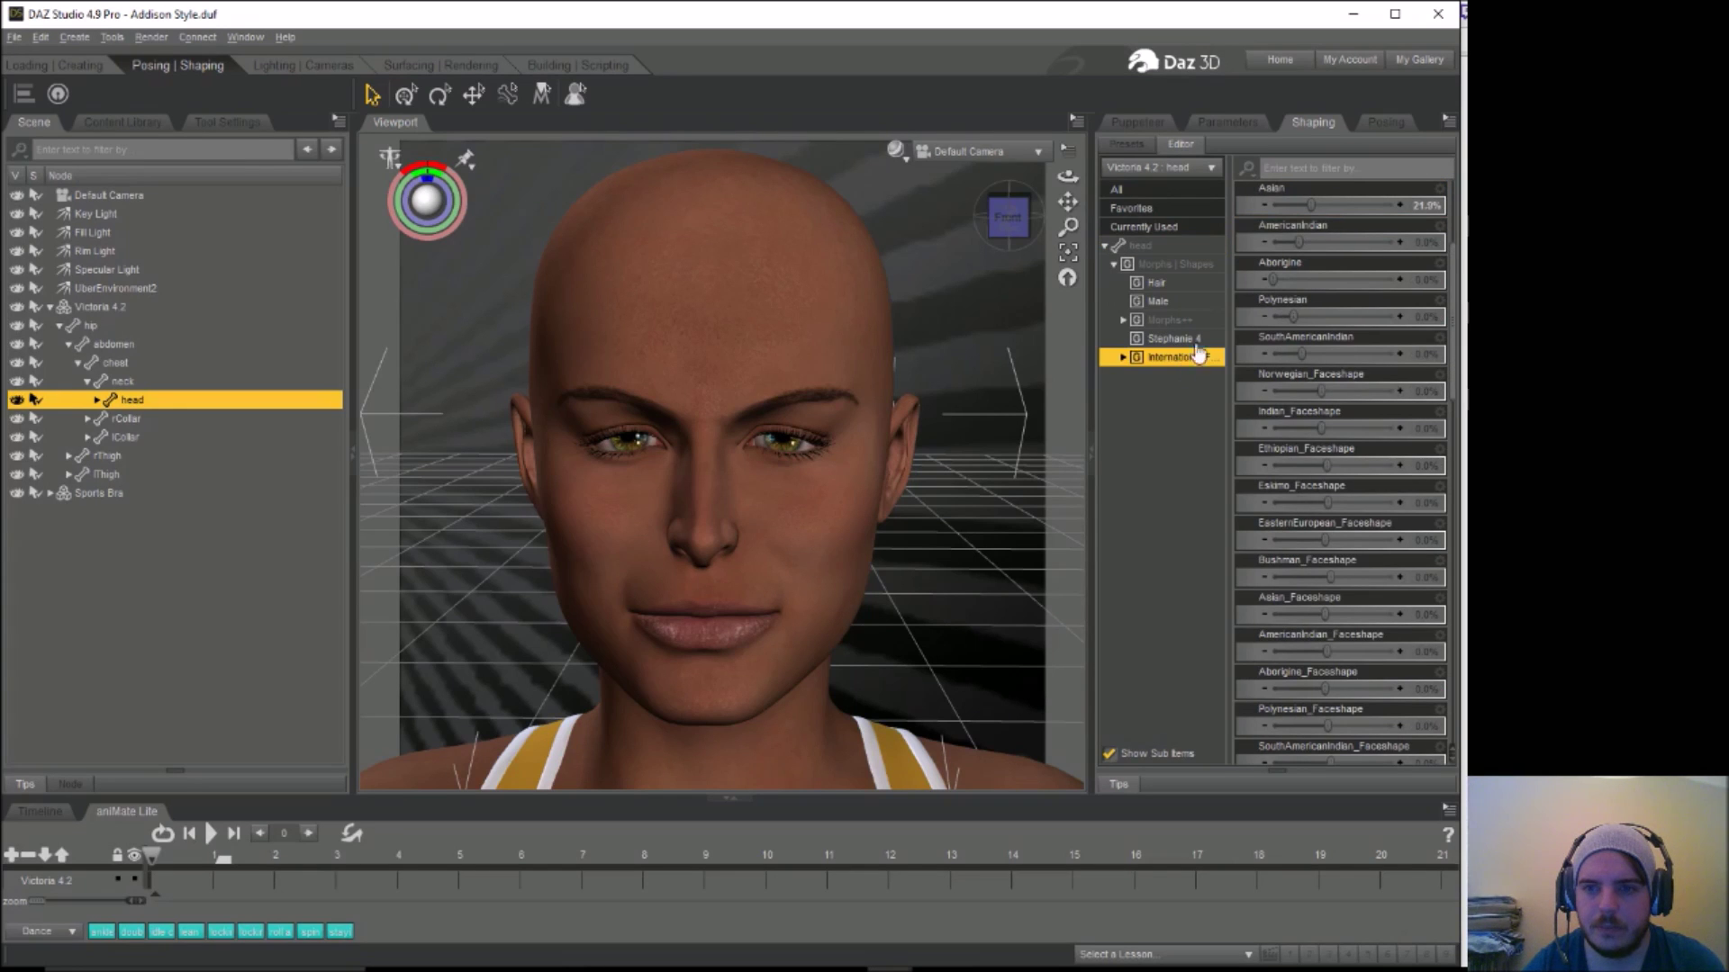
mouse_move(1299, 243)
mouse_down()
mouse_move(1347, 245)
mouse_move(1313, 261)
mouse_up()
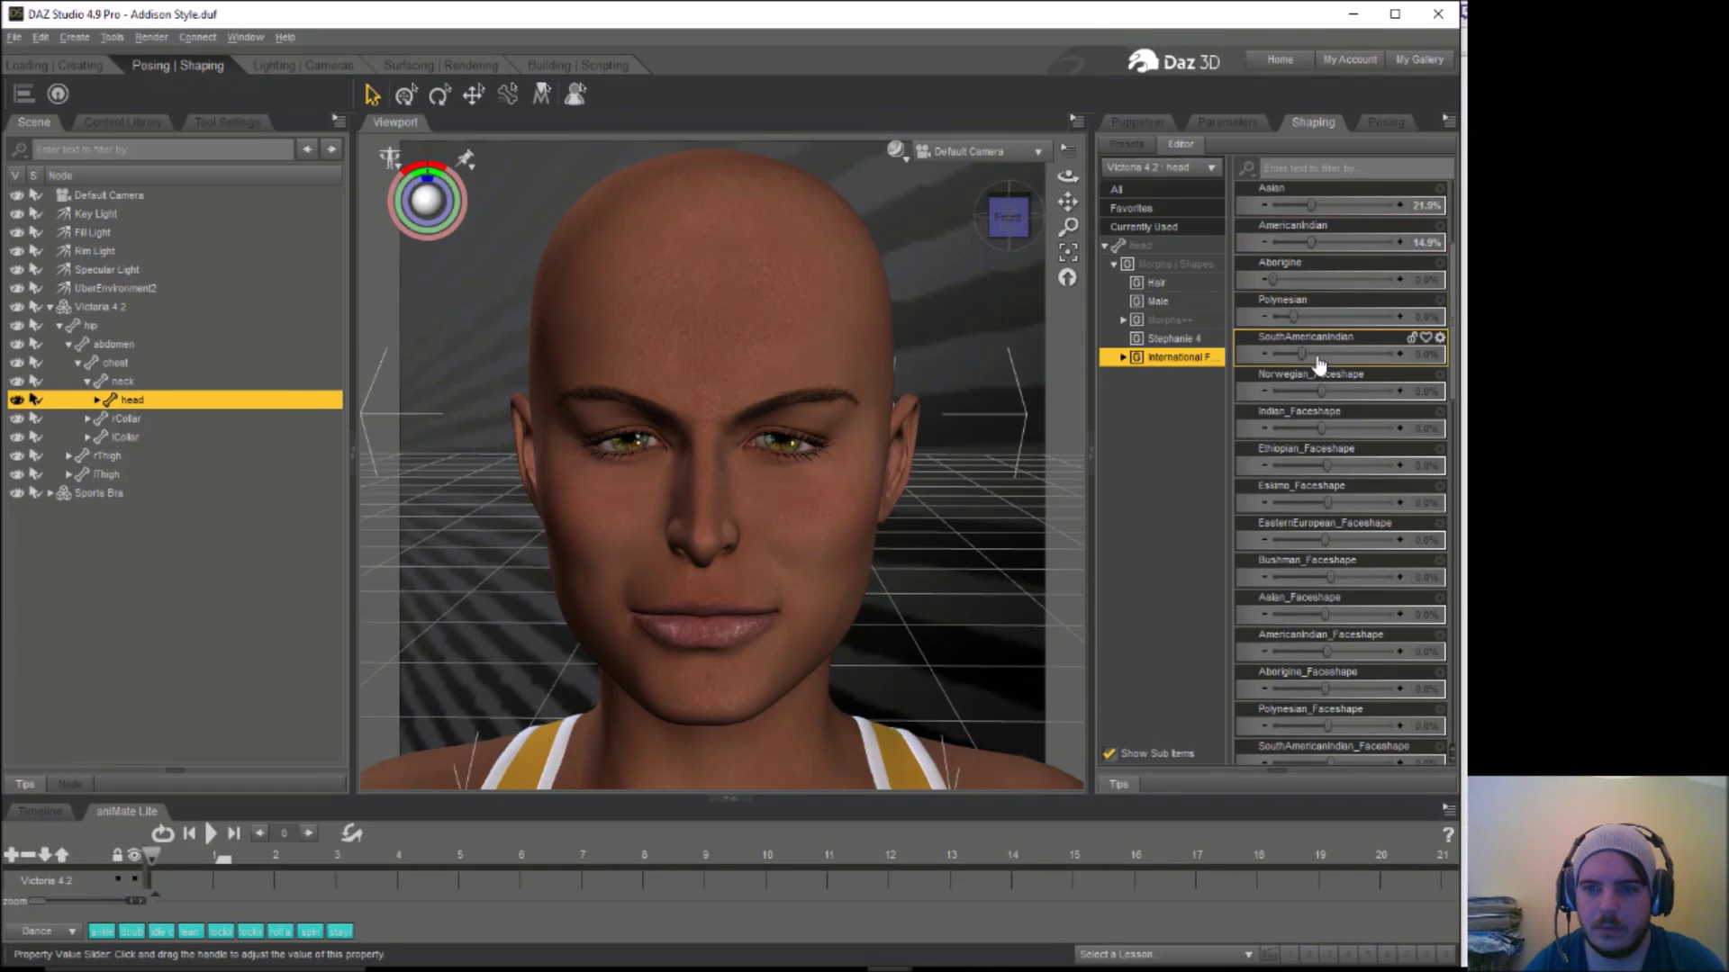
drag(1301, 355, 1351, 355)
drag(1330, 467, 1368, 465)
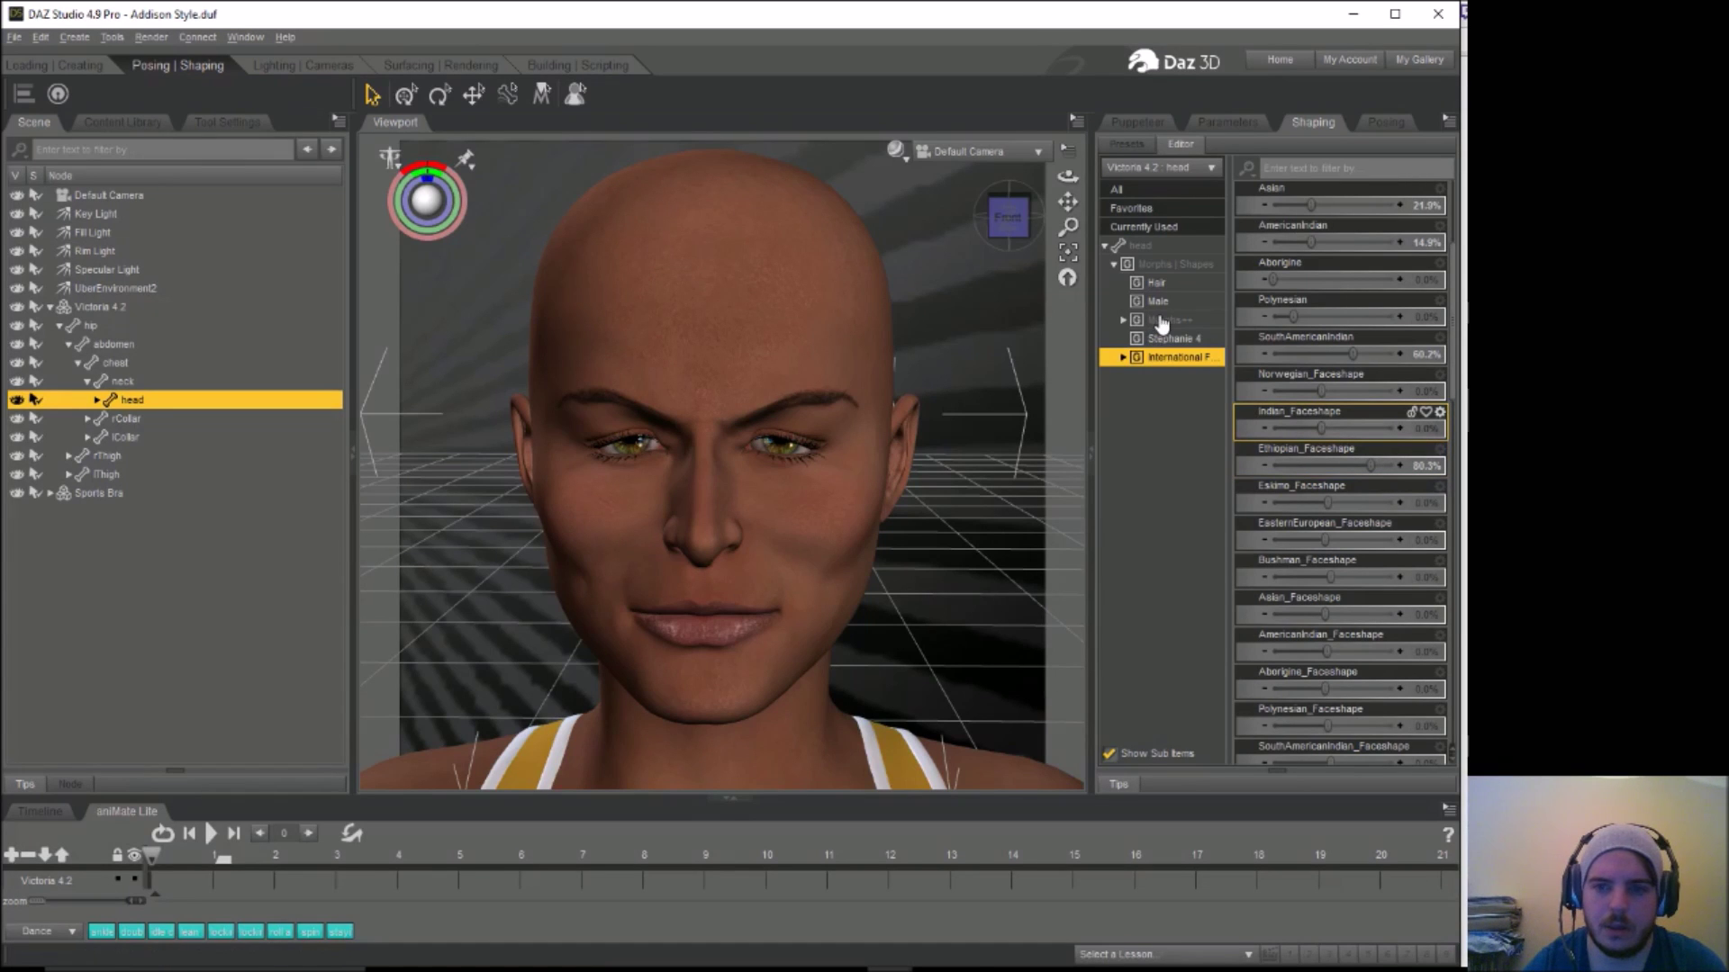
In the head's Morphs++ shapes, set the mouth's MouthSize to 72.3% and the ears' EarsIn-Out to -60.3%
click(1122, 322)
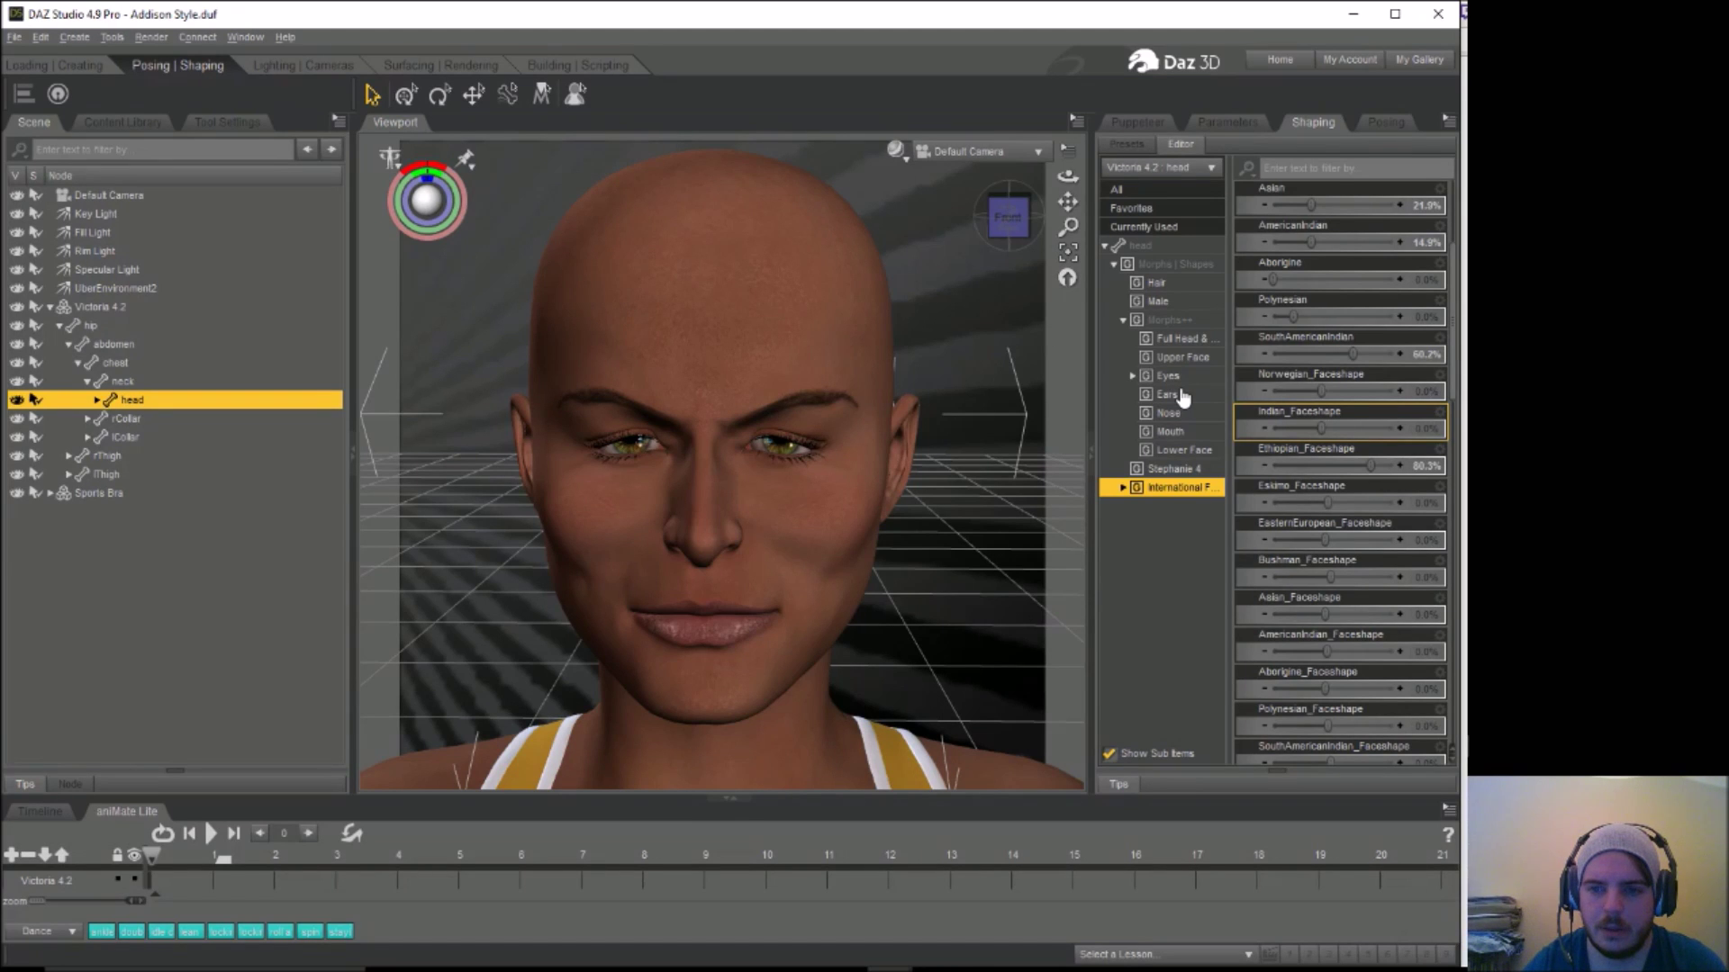
click(1170, 433)
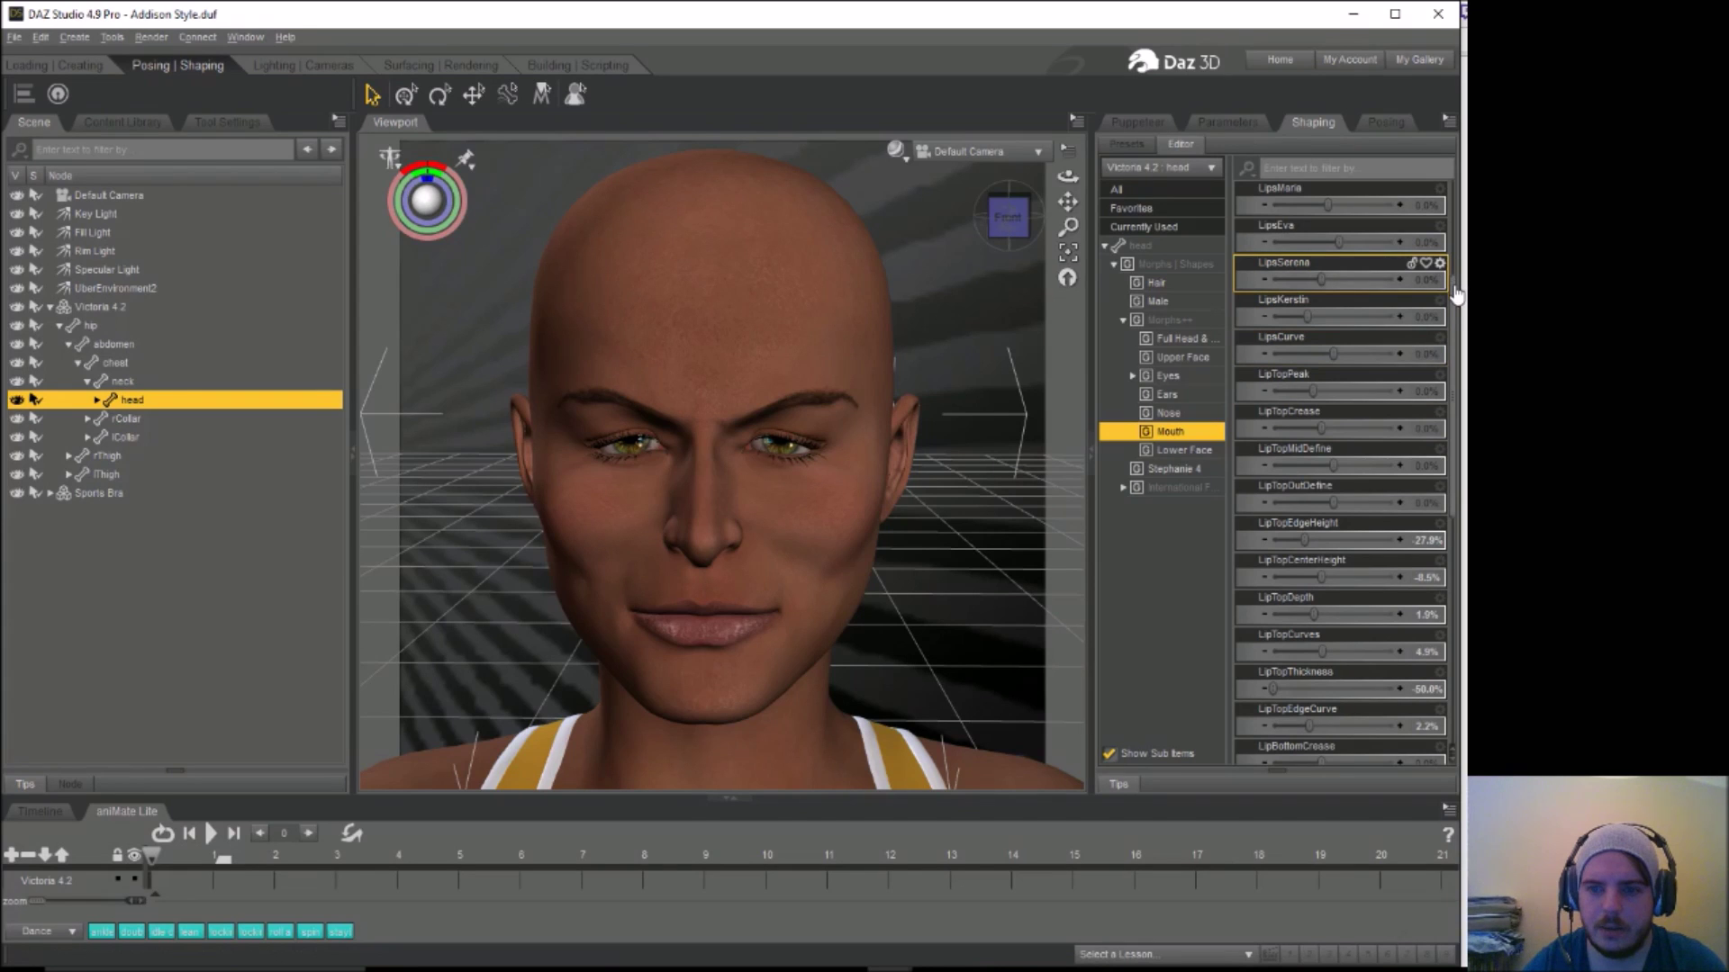
drag(1456, 293, 1464, 196)
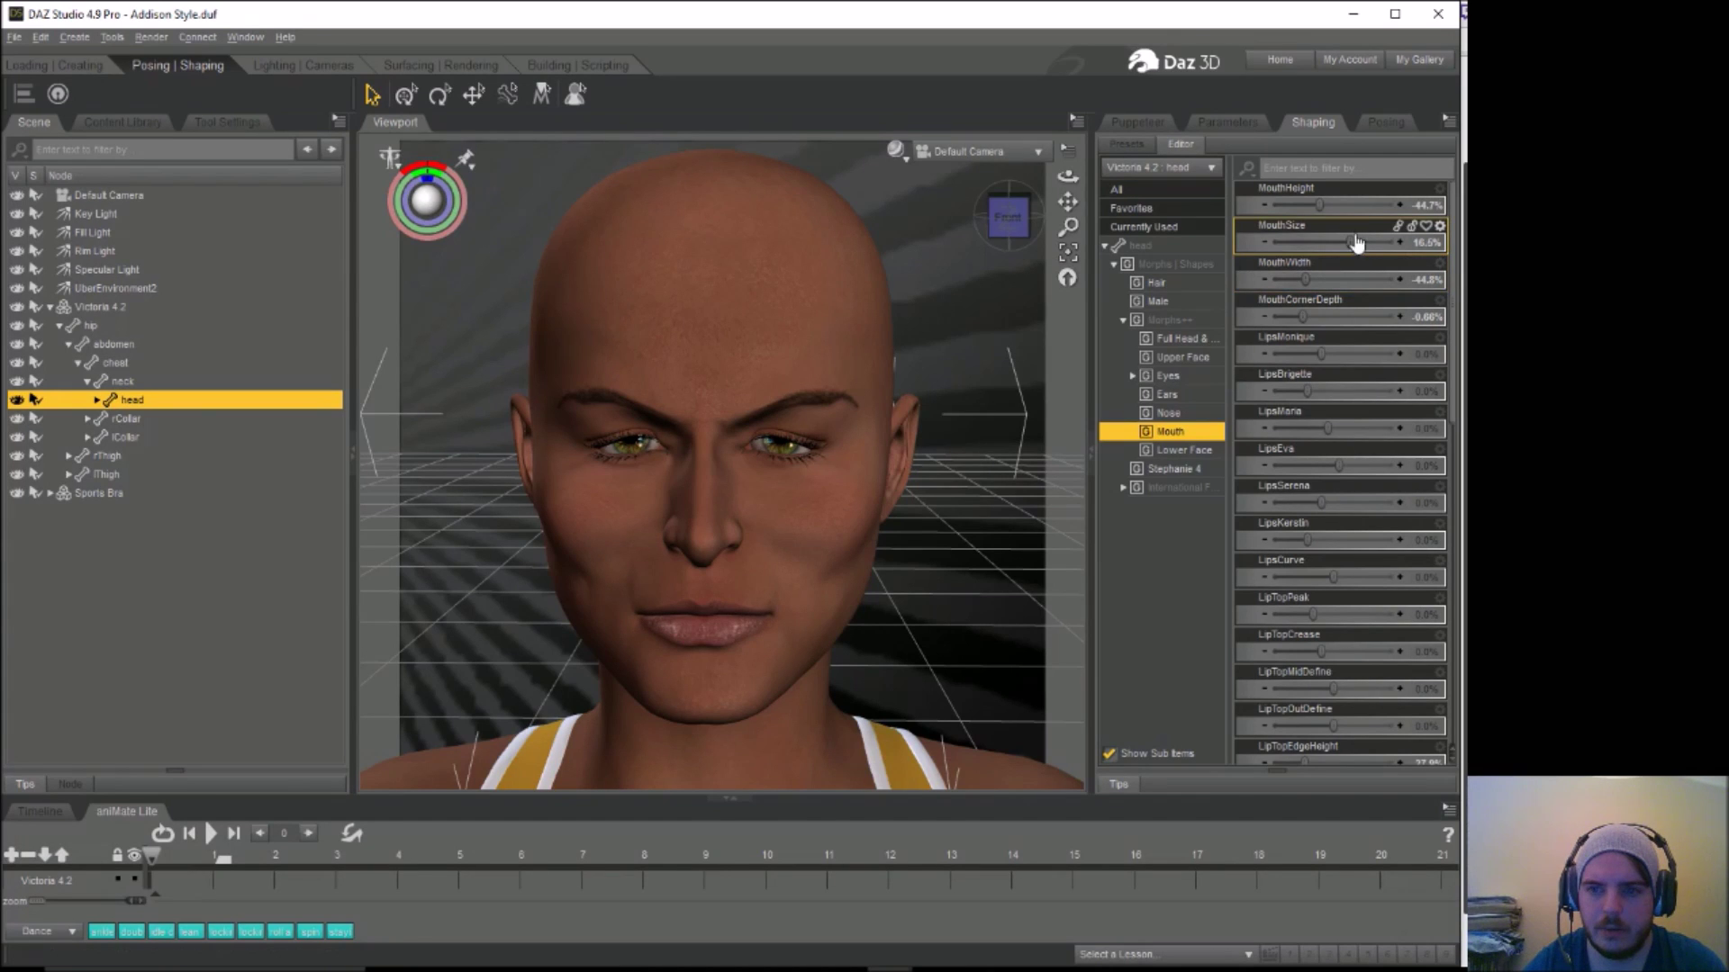
drag(1357, 244, 1370, 252)
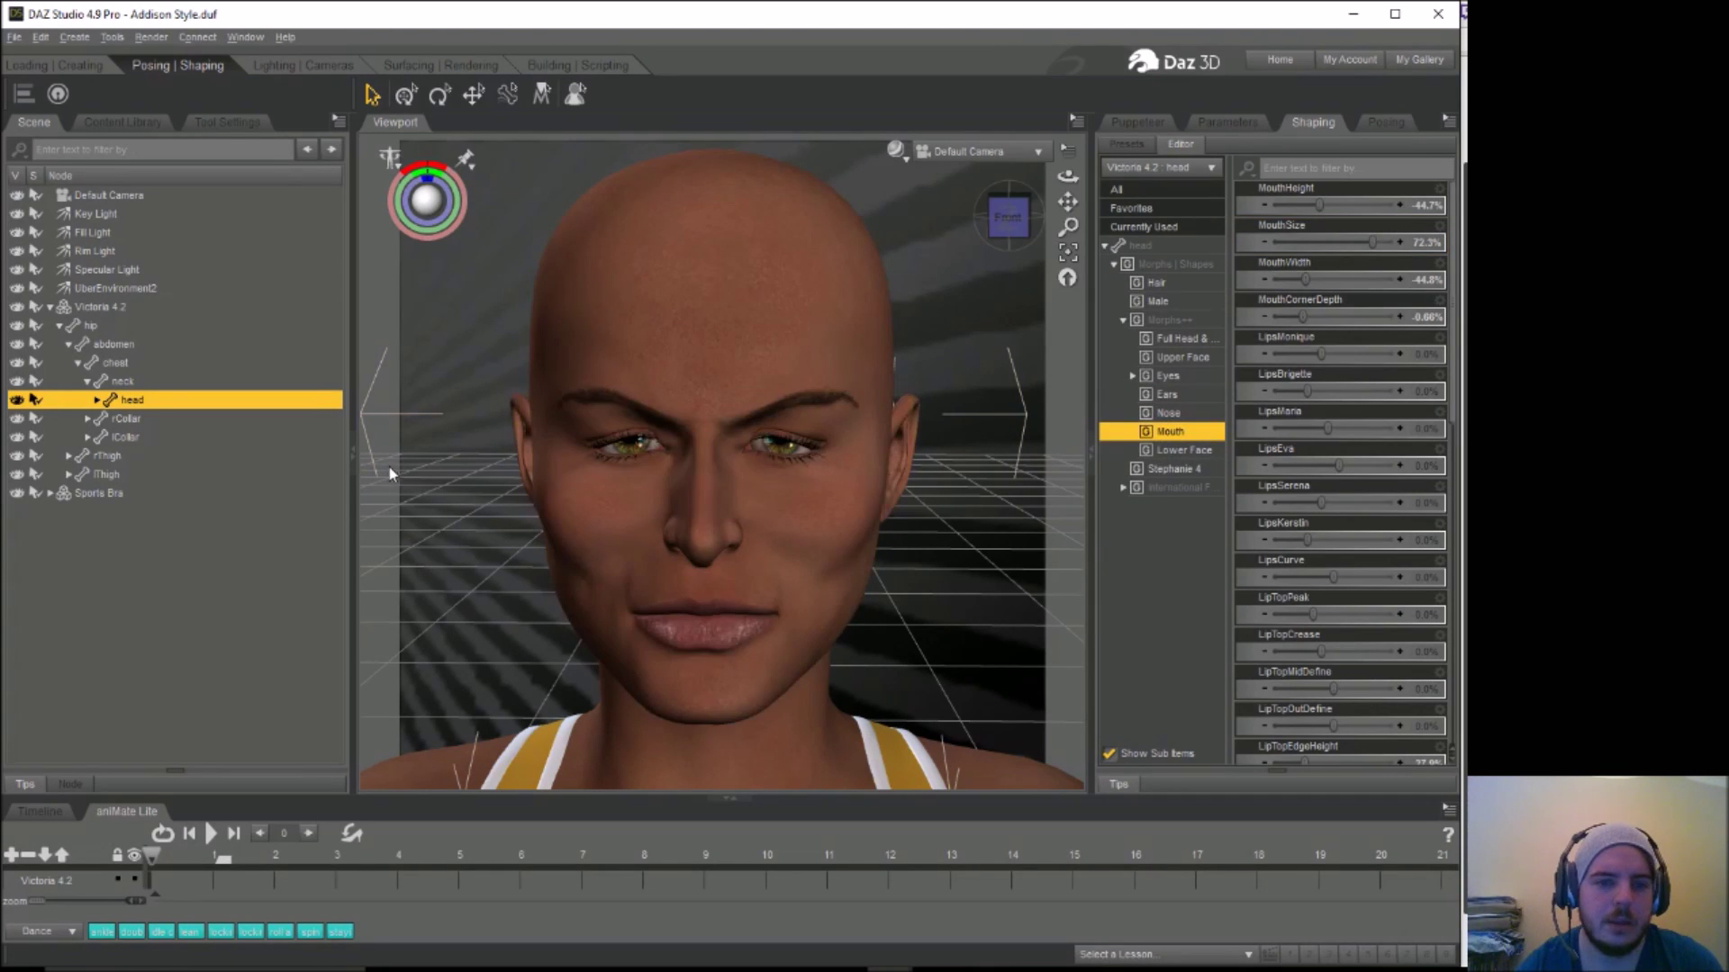
click(1192, 397)
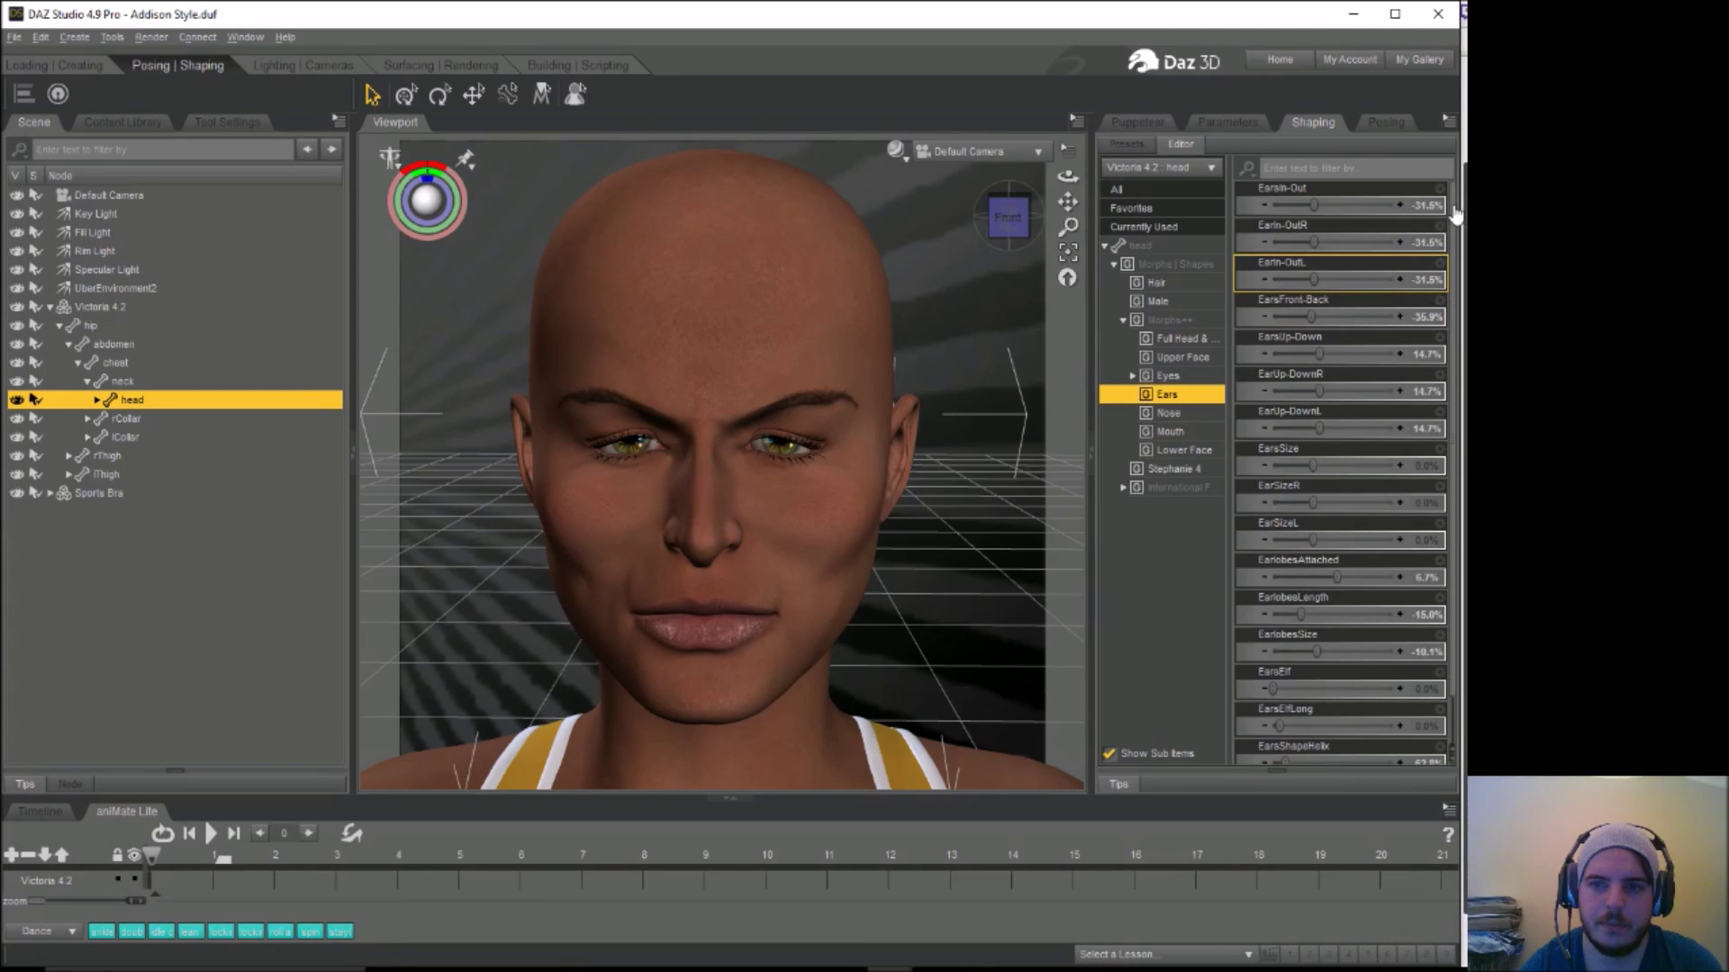
mouse_move(1316, 203)
mouse_down()
mouse_move(1337, 203)
mouse_move(1292, 204)
mouse_up()
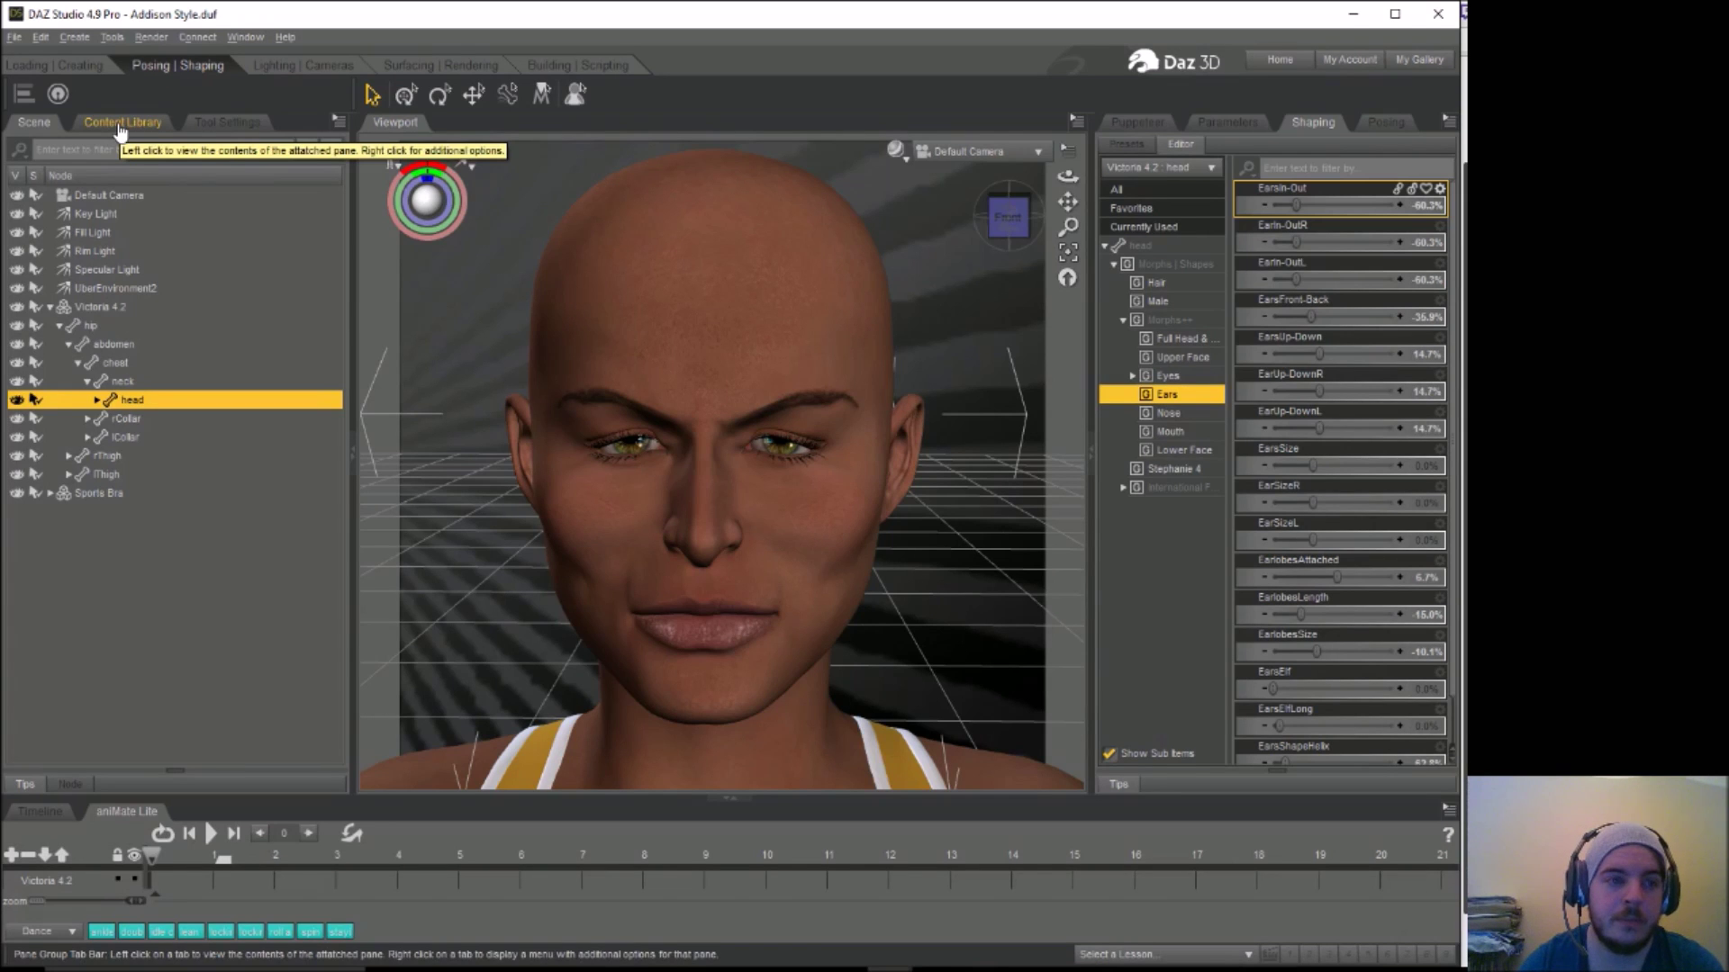
Apply the baeye1 eye preset and the bamkp2 makeup preset from the RC_Babs set to the figure
click(79, 69)
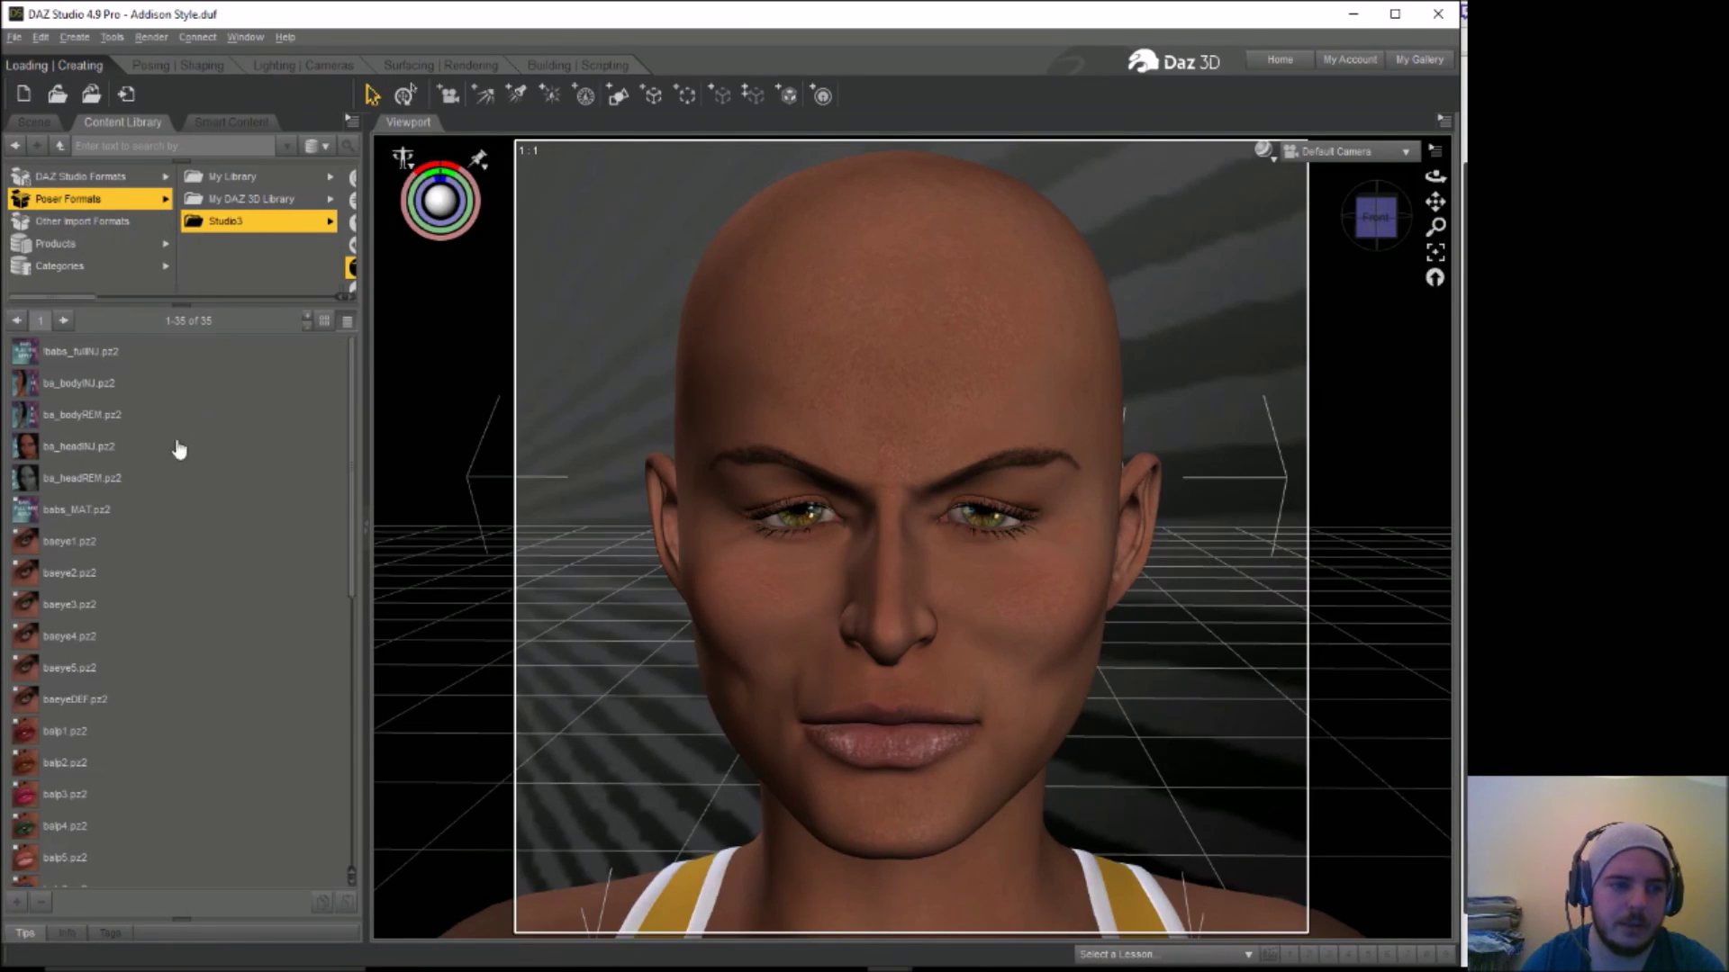
double_click(79, 544)
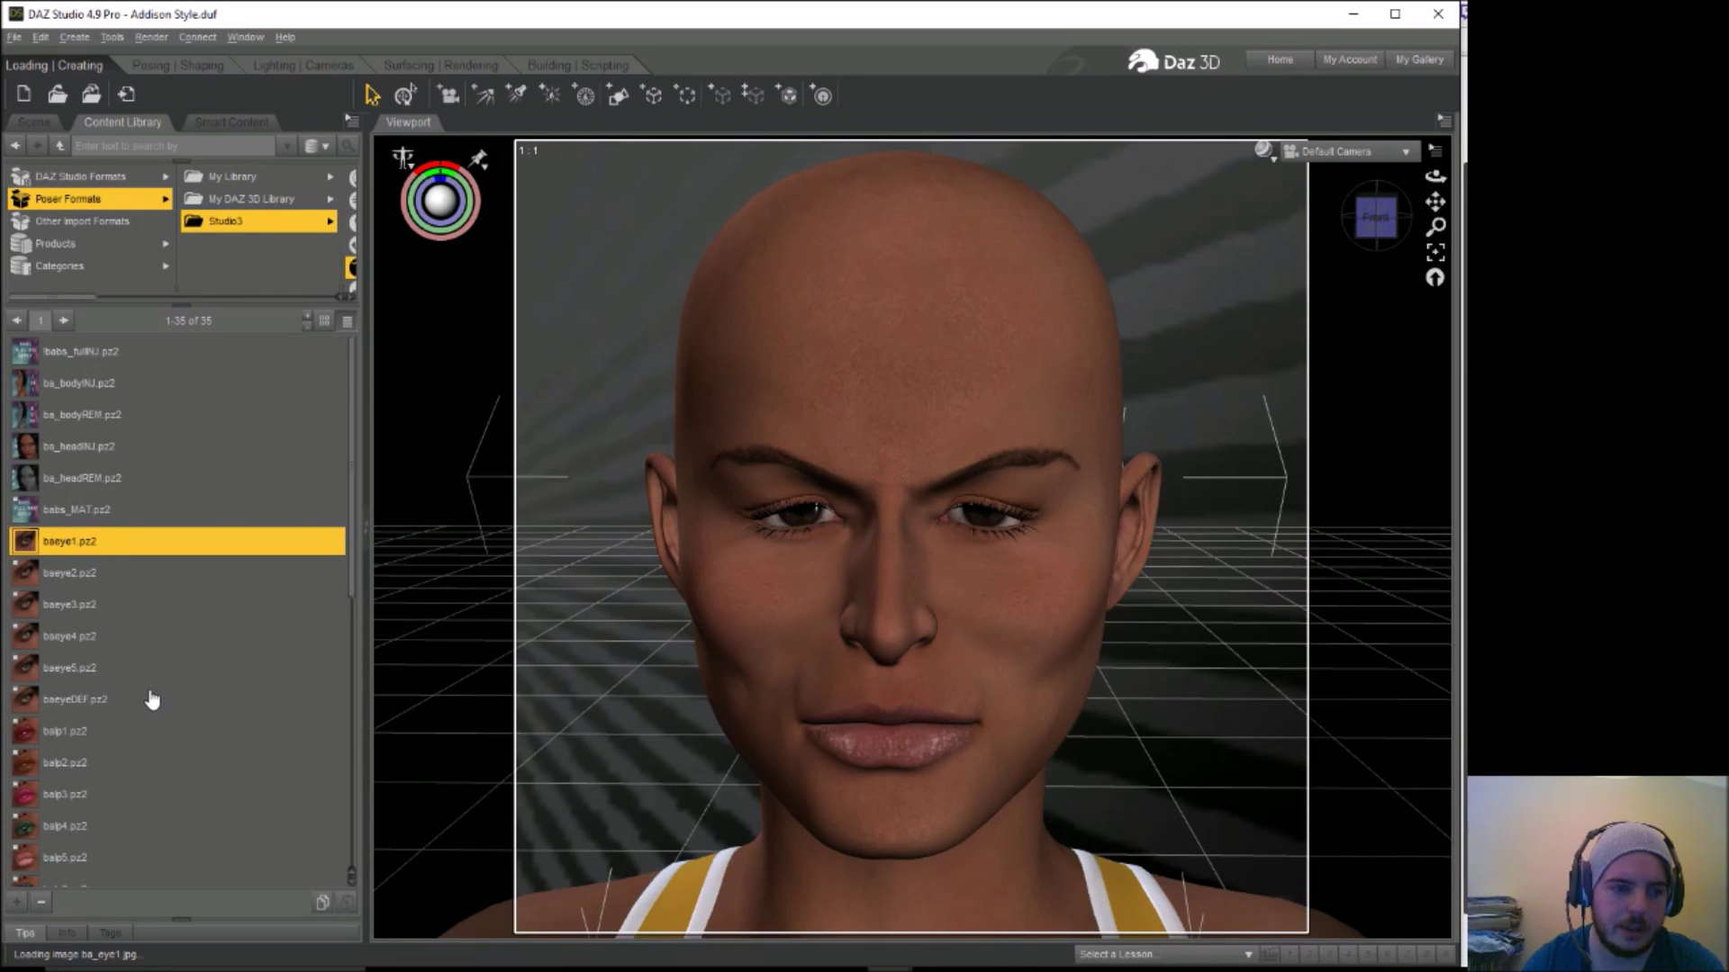
drag(351, 459, 363, 694)
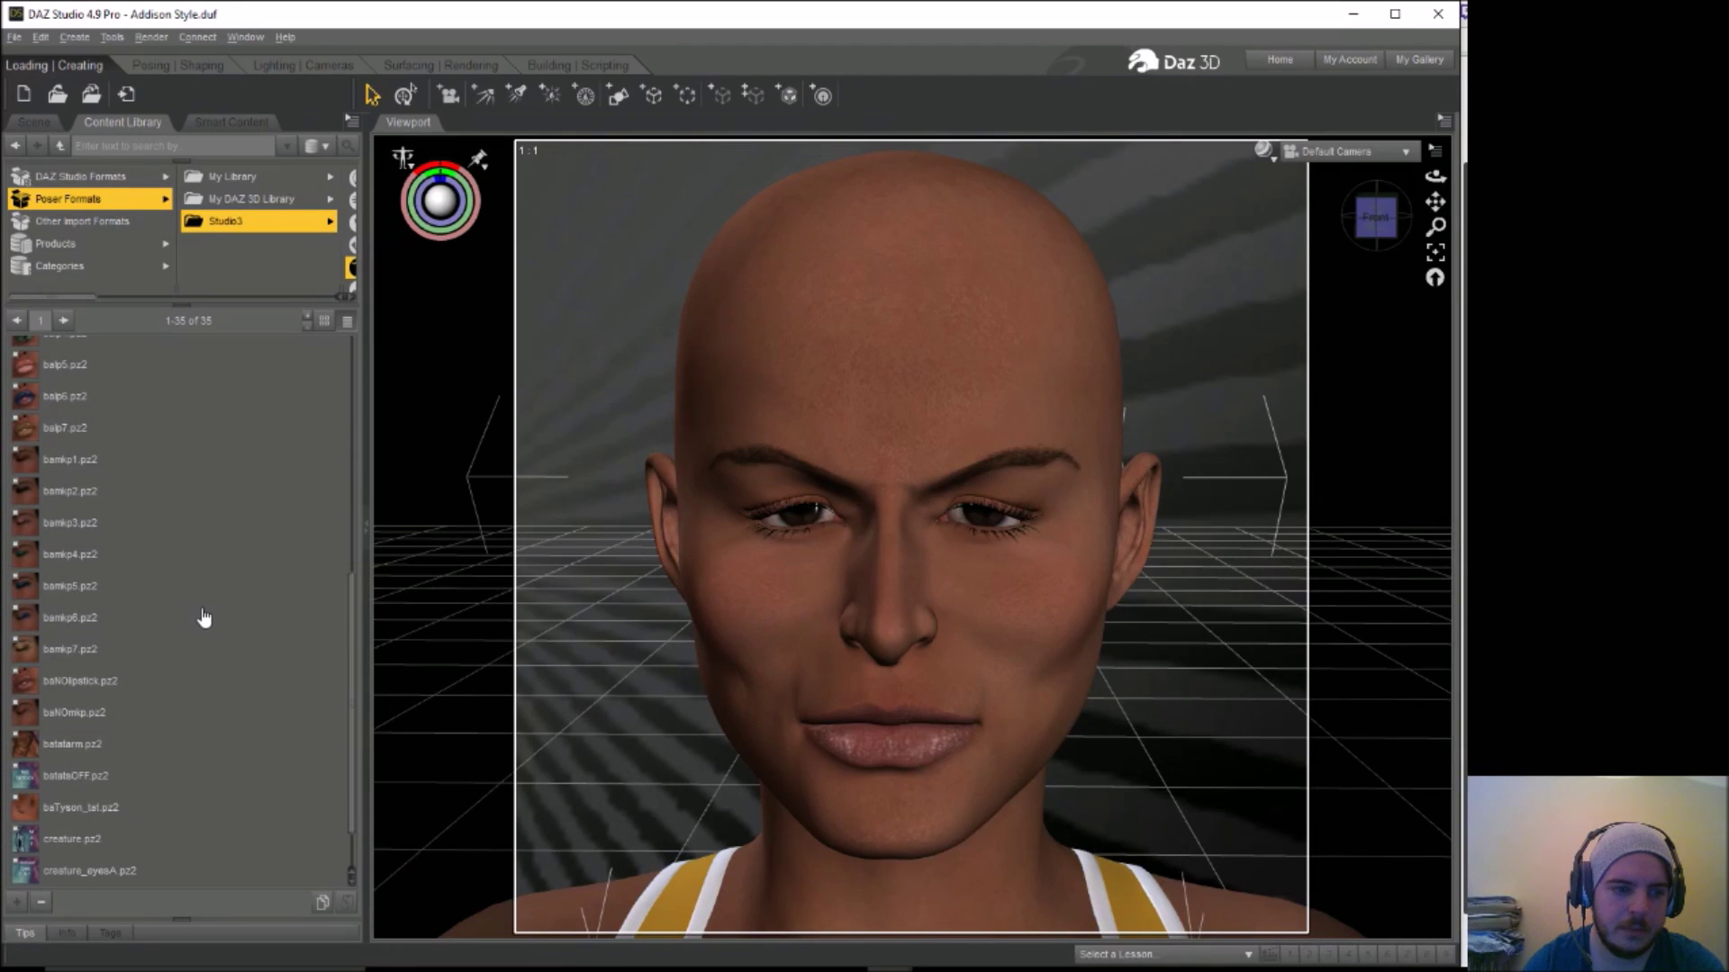
mouse_move(203, 617)
mouse_move(88, 774)
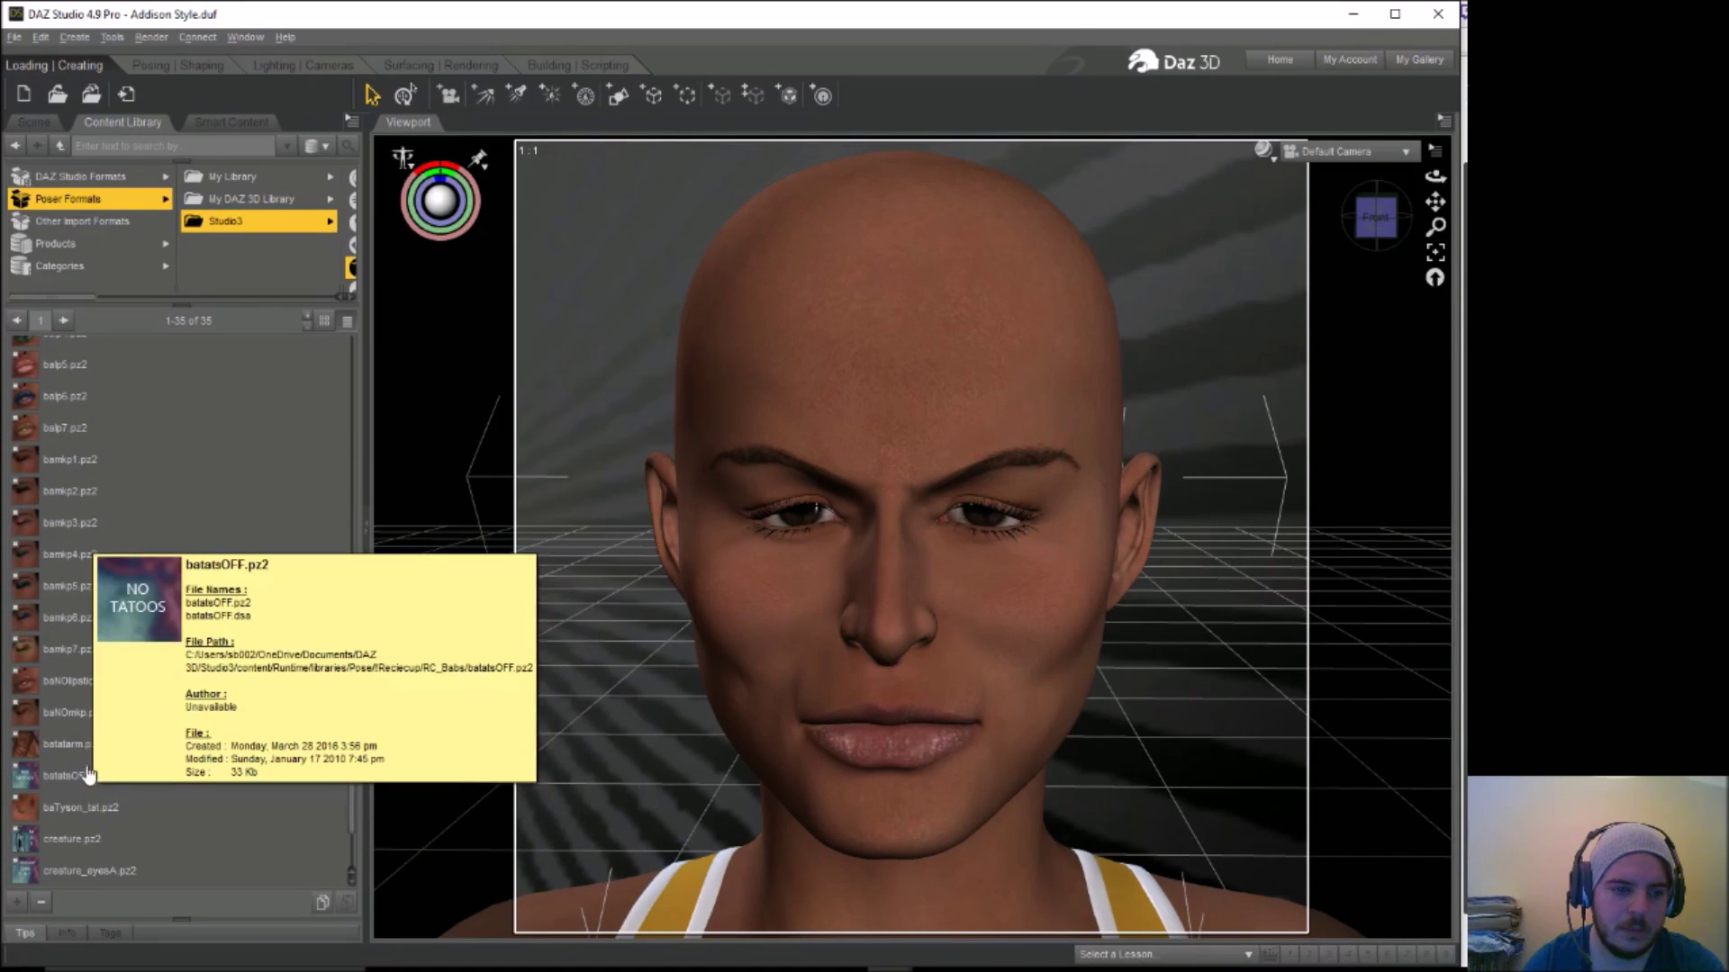
mouse_move(66, 572)
mouse_move(55, 495)
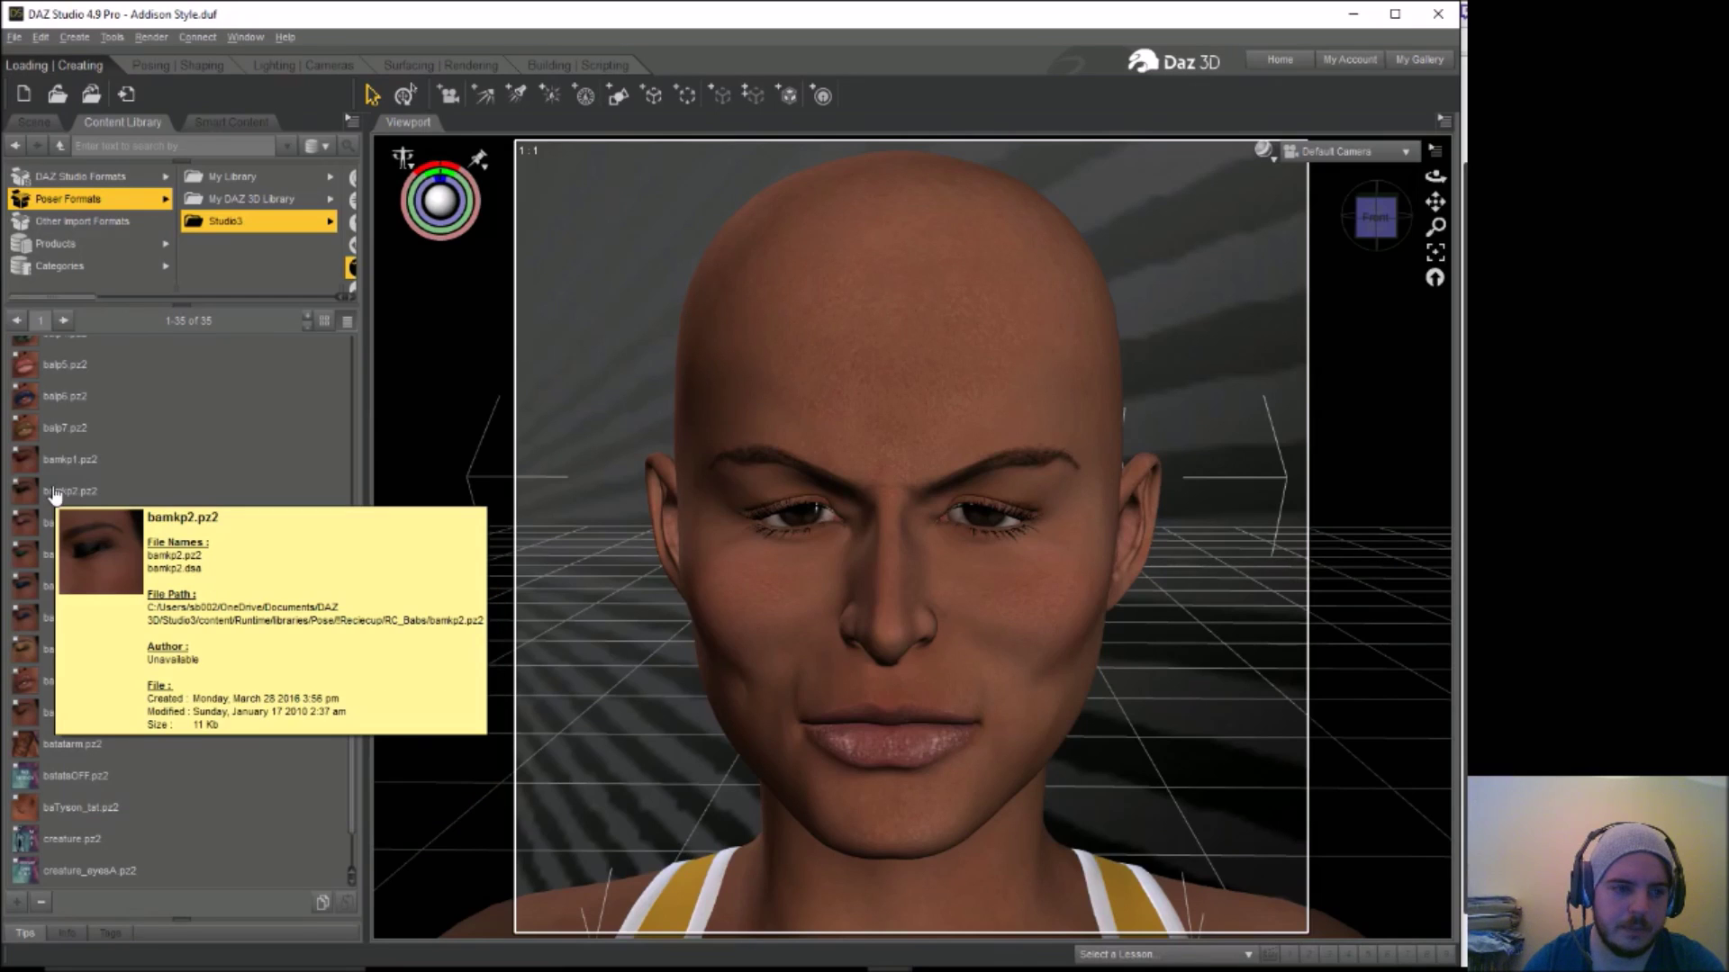
double_click(57, 501)
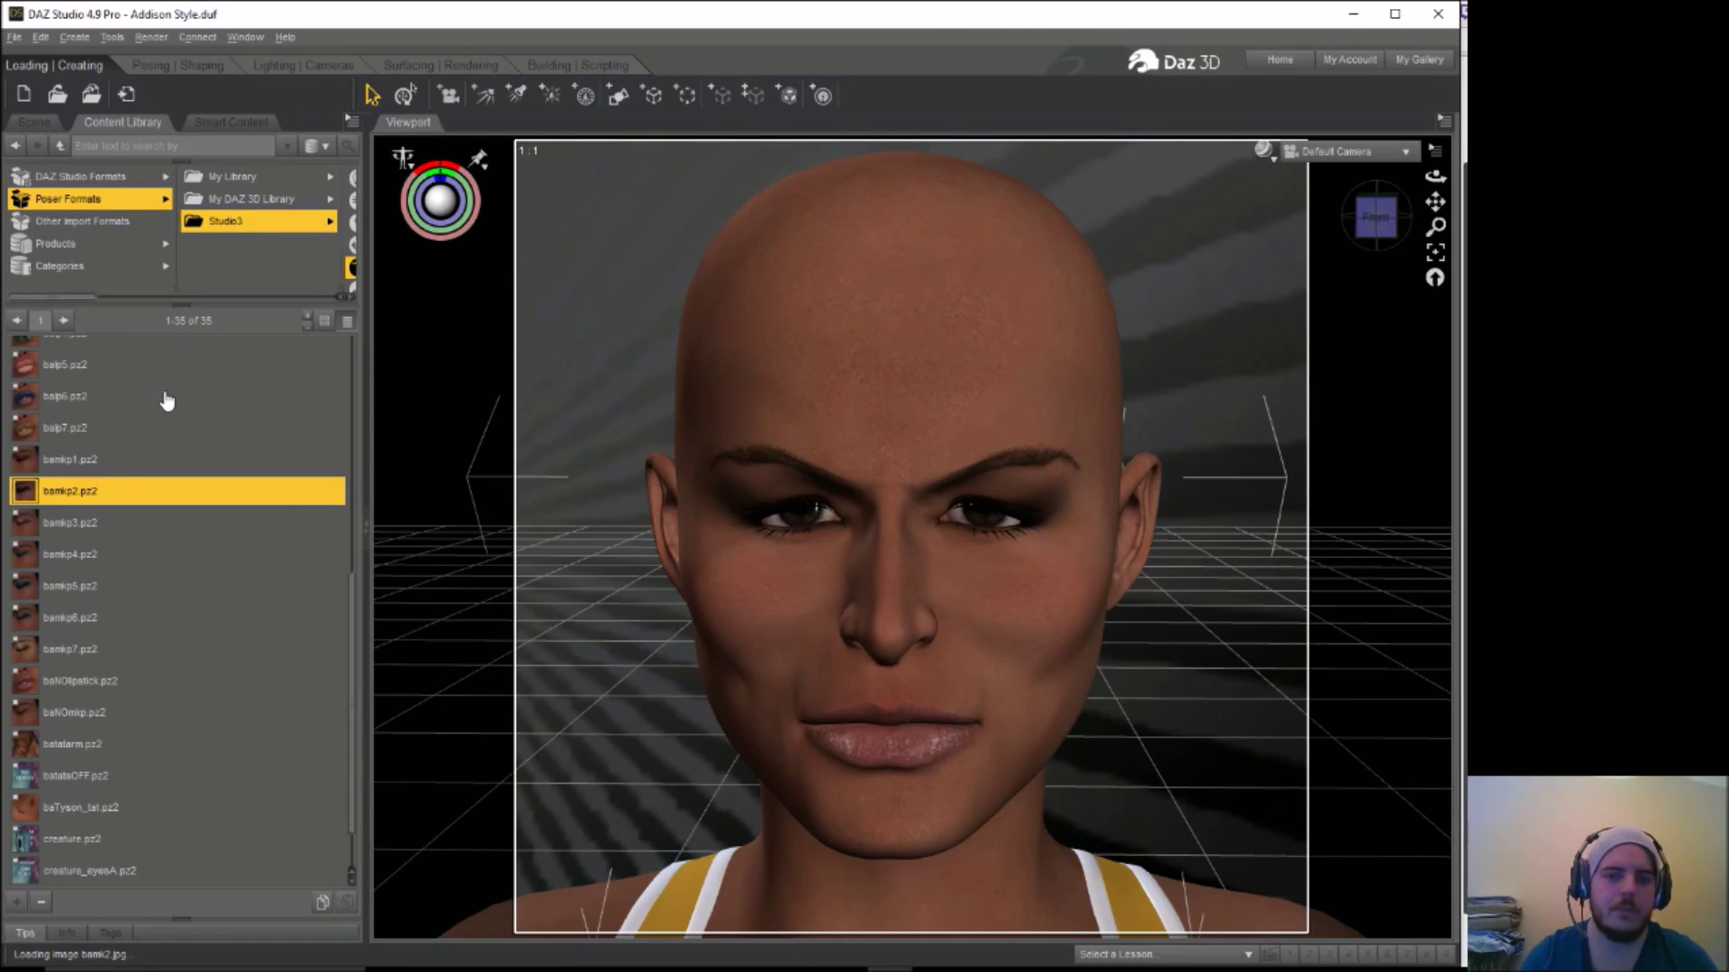
mouse_move(166, 398)
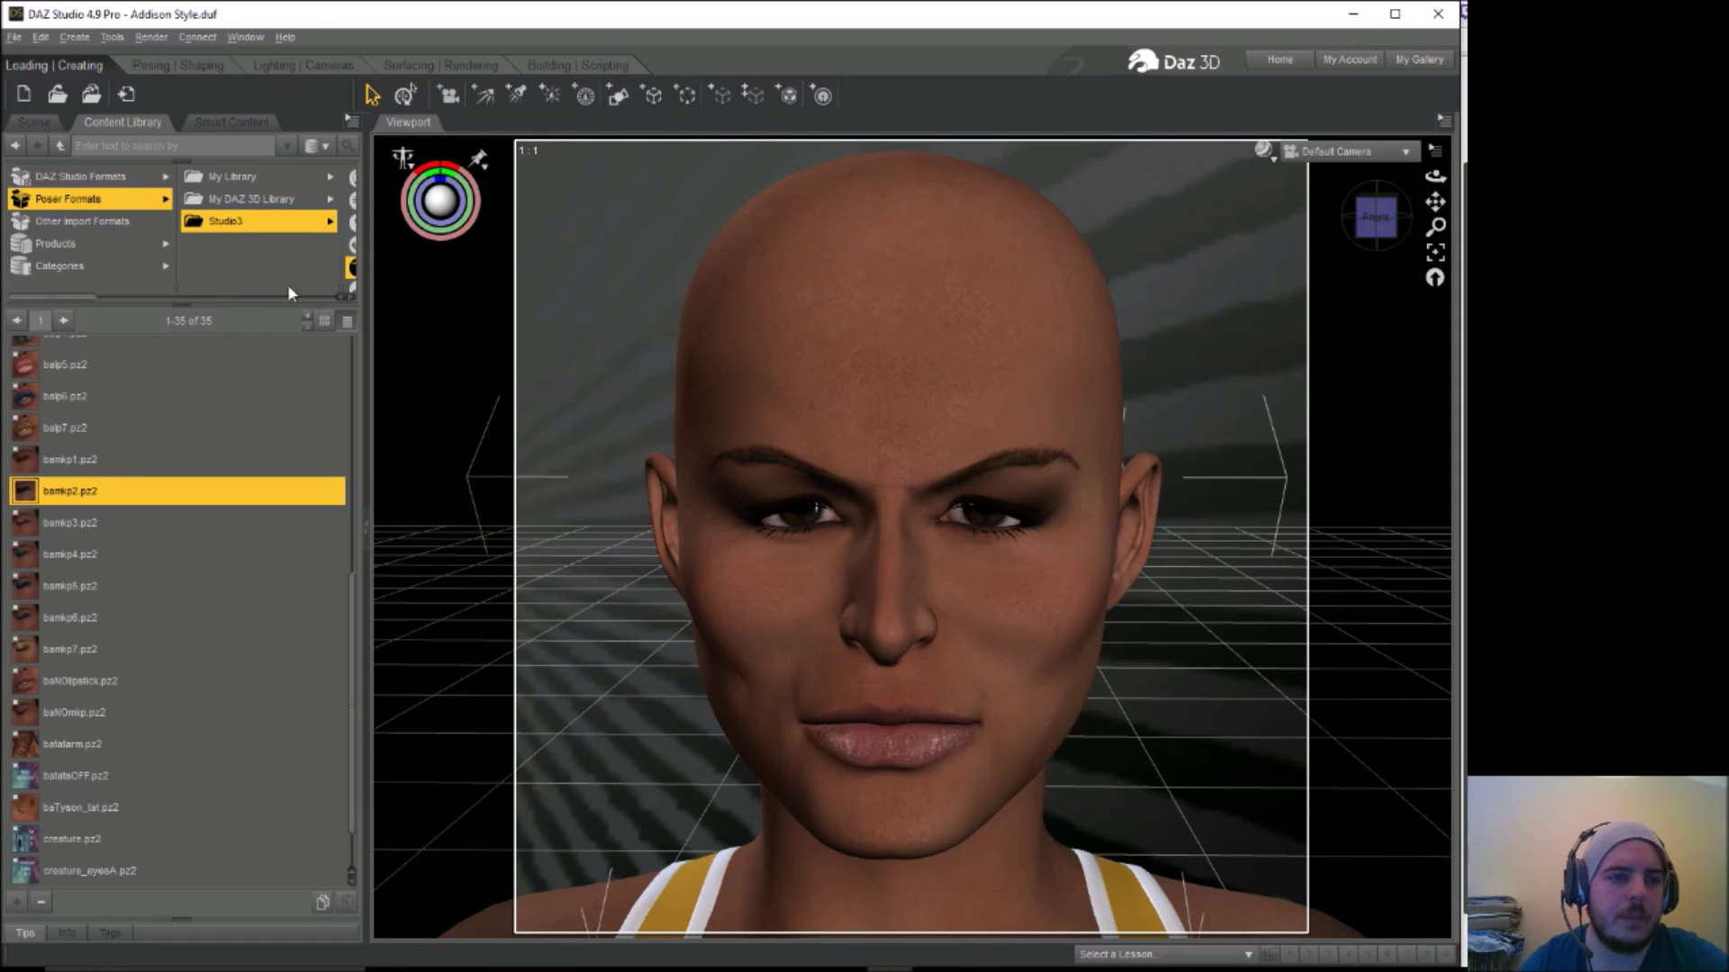
Browse the Hair folders of the Studio3 Poser library, including All Time Hair and Alexandre, for a suitable hairstyle
click(230, 224)
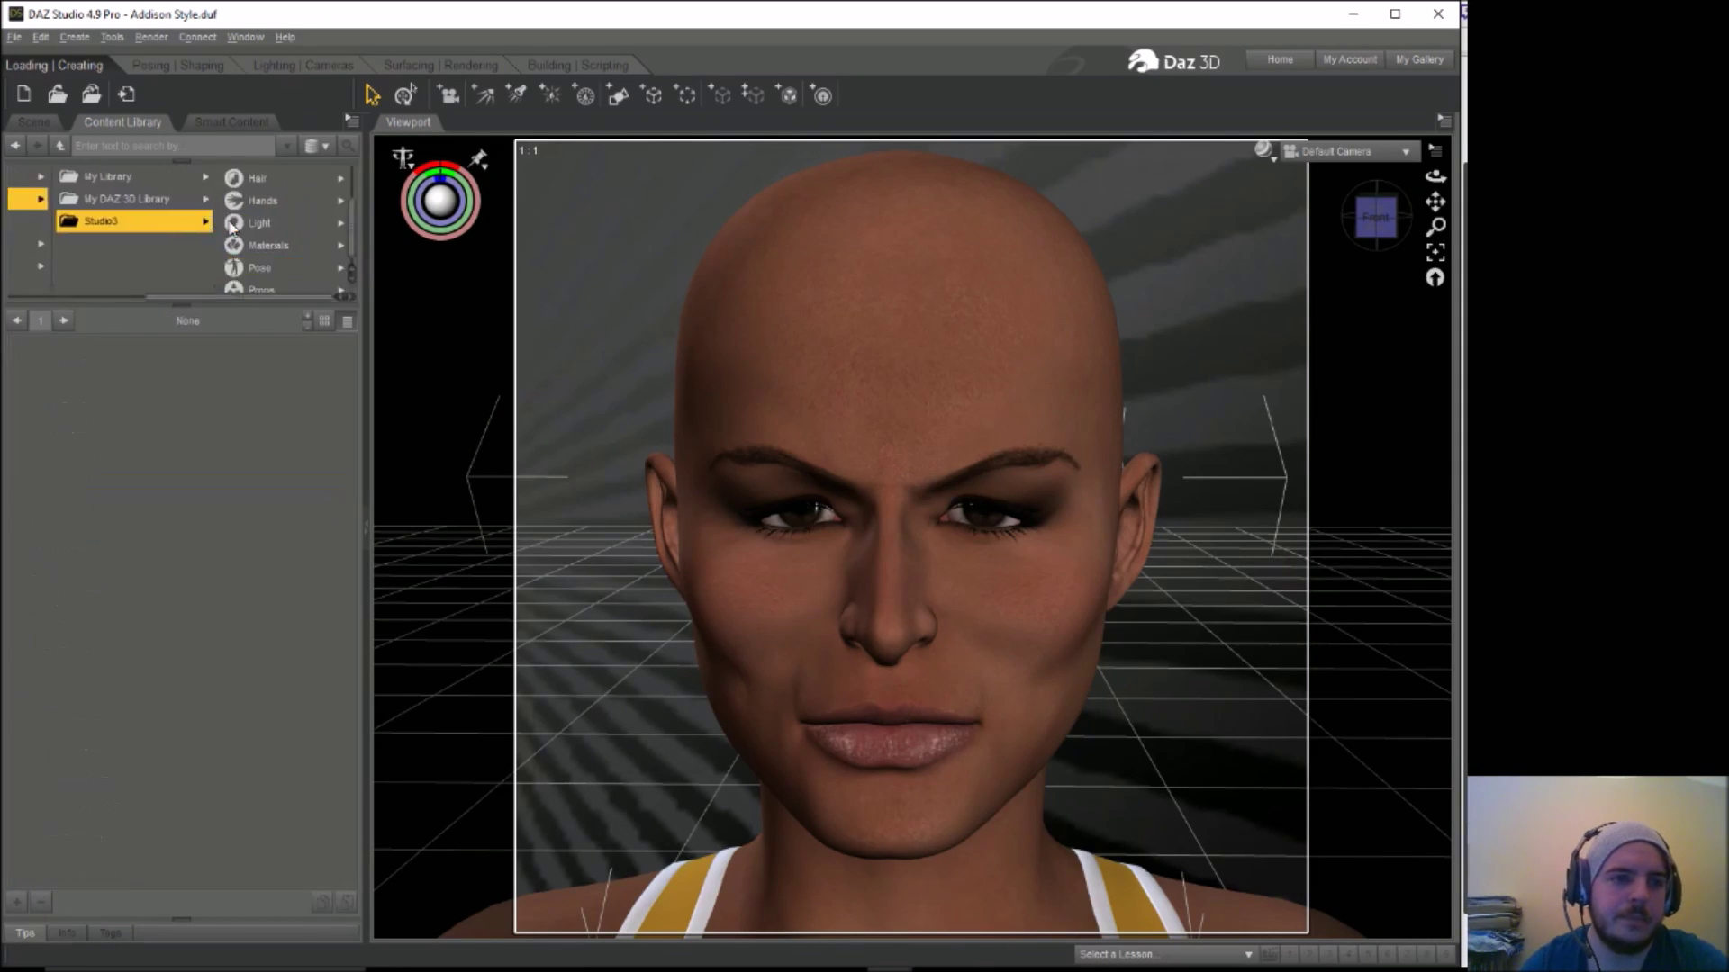
click(264, 184)
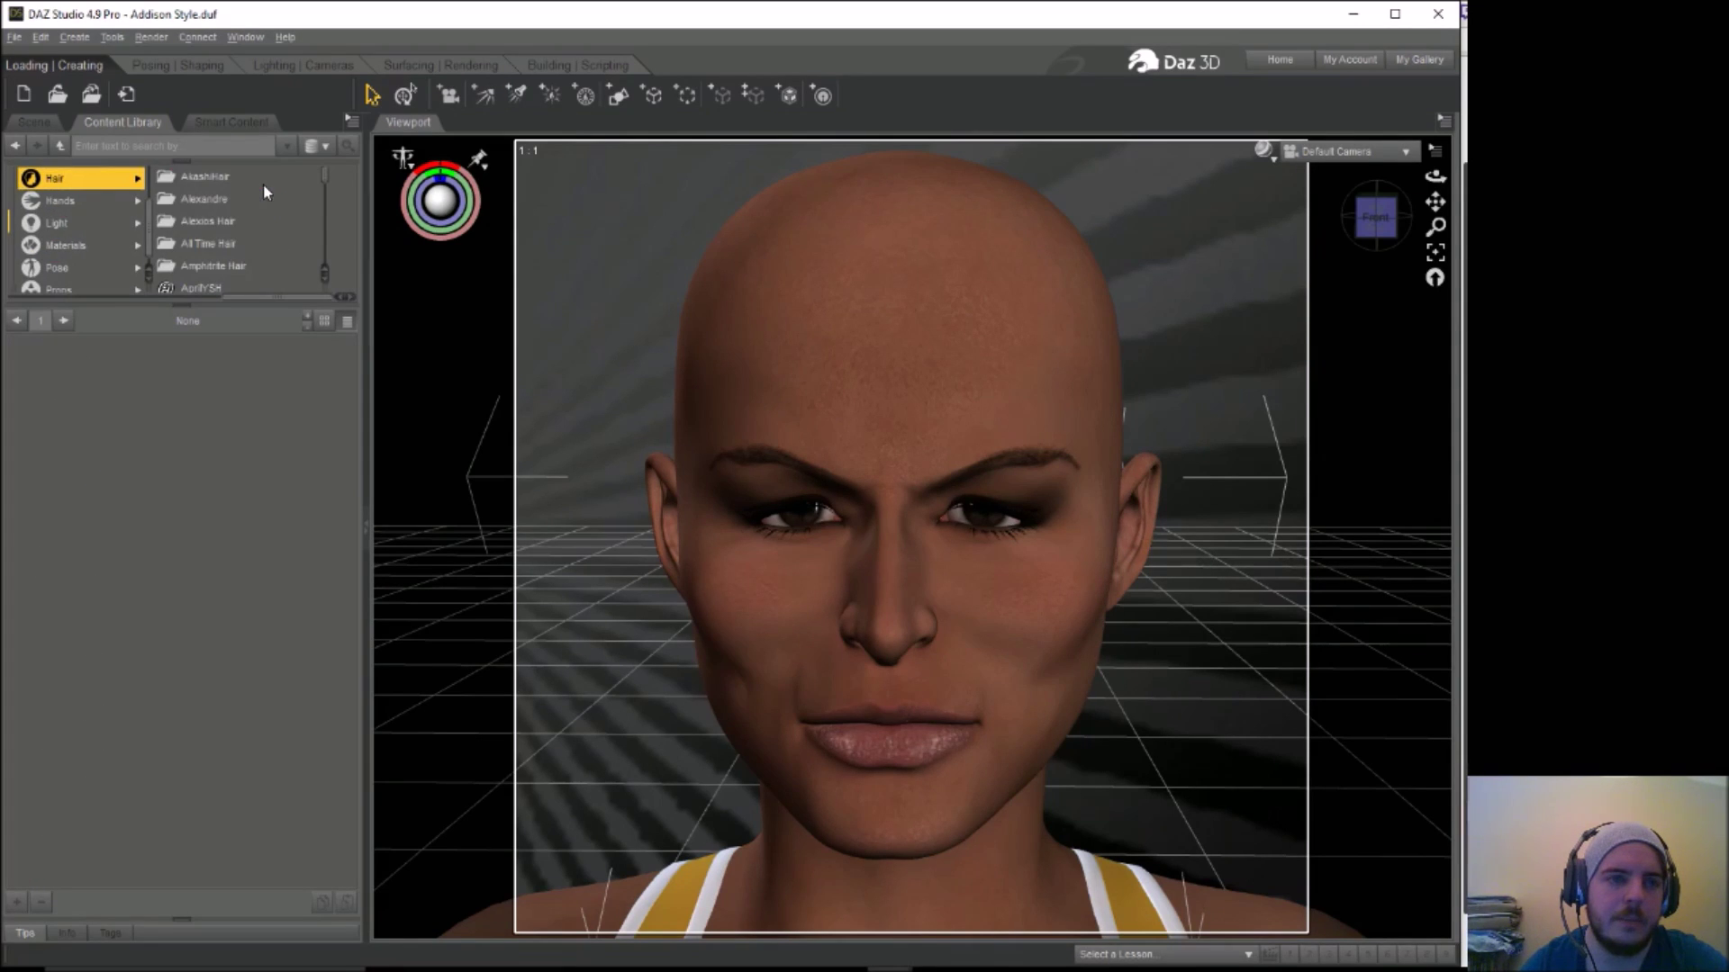
click(243, 241)
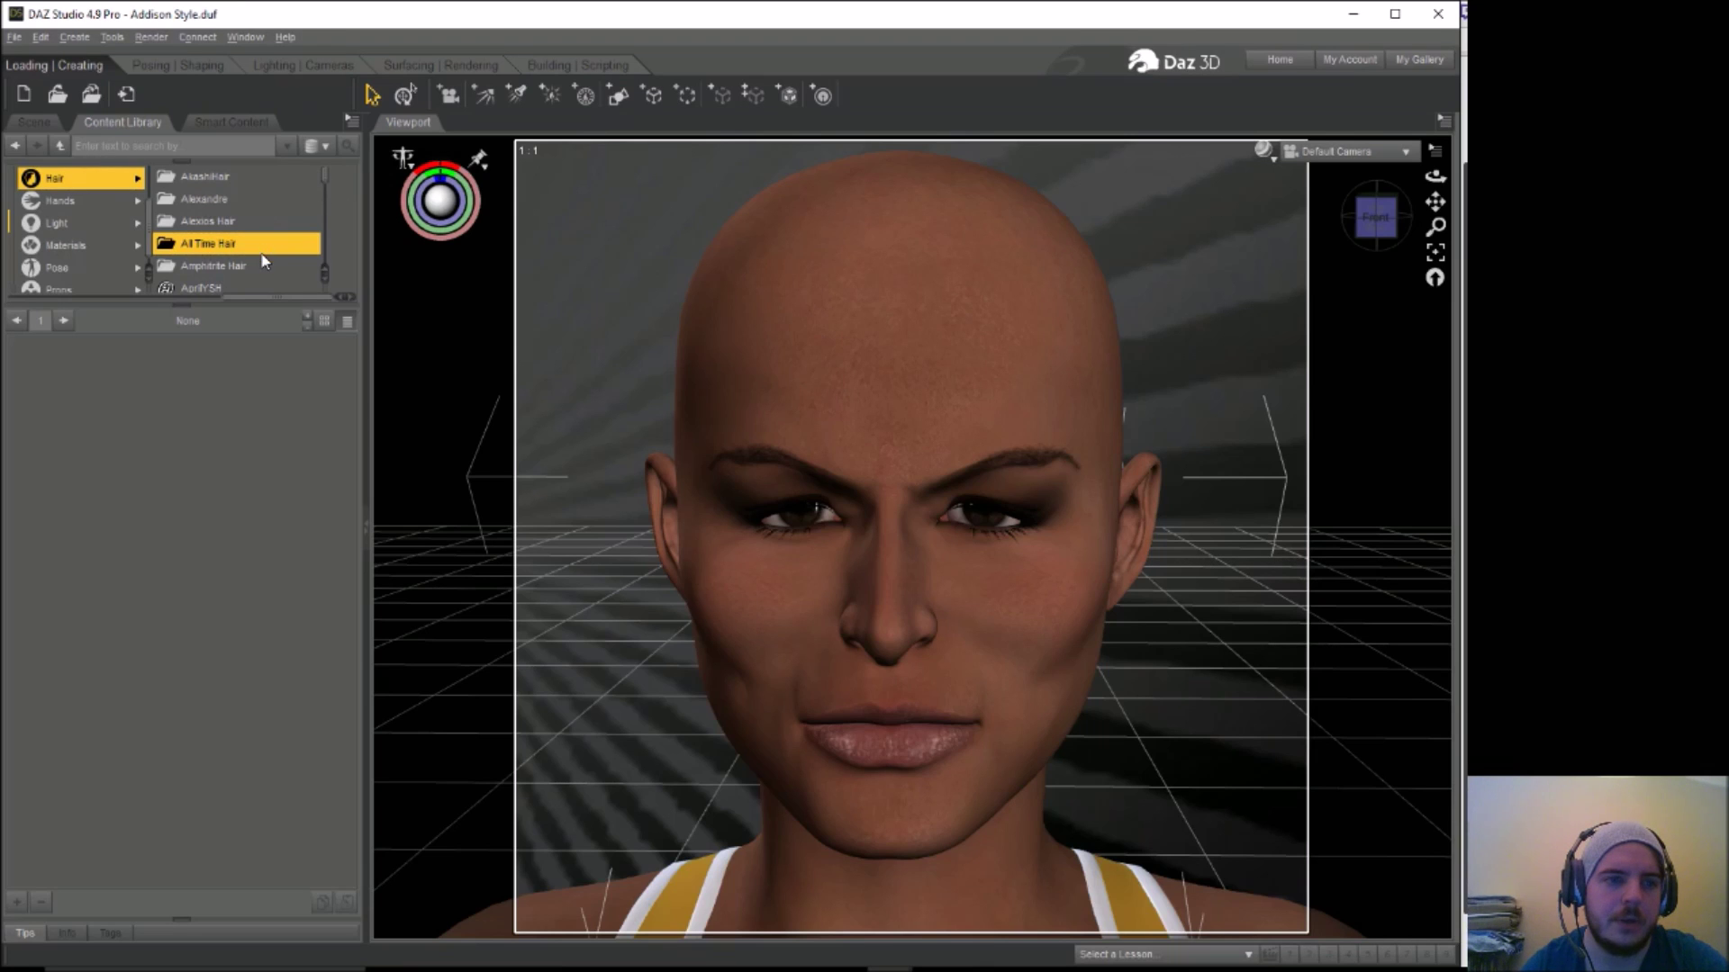
click(258, 262)
click(248, 240)
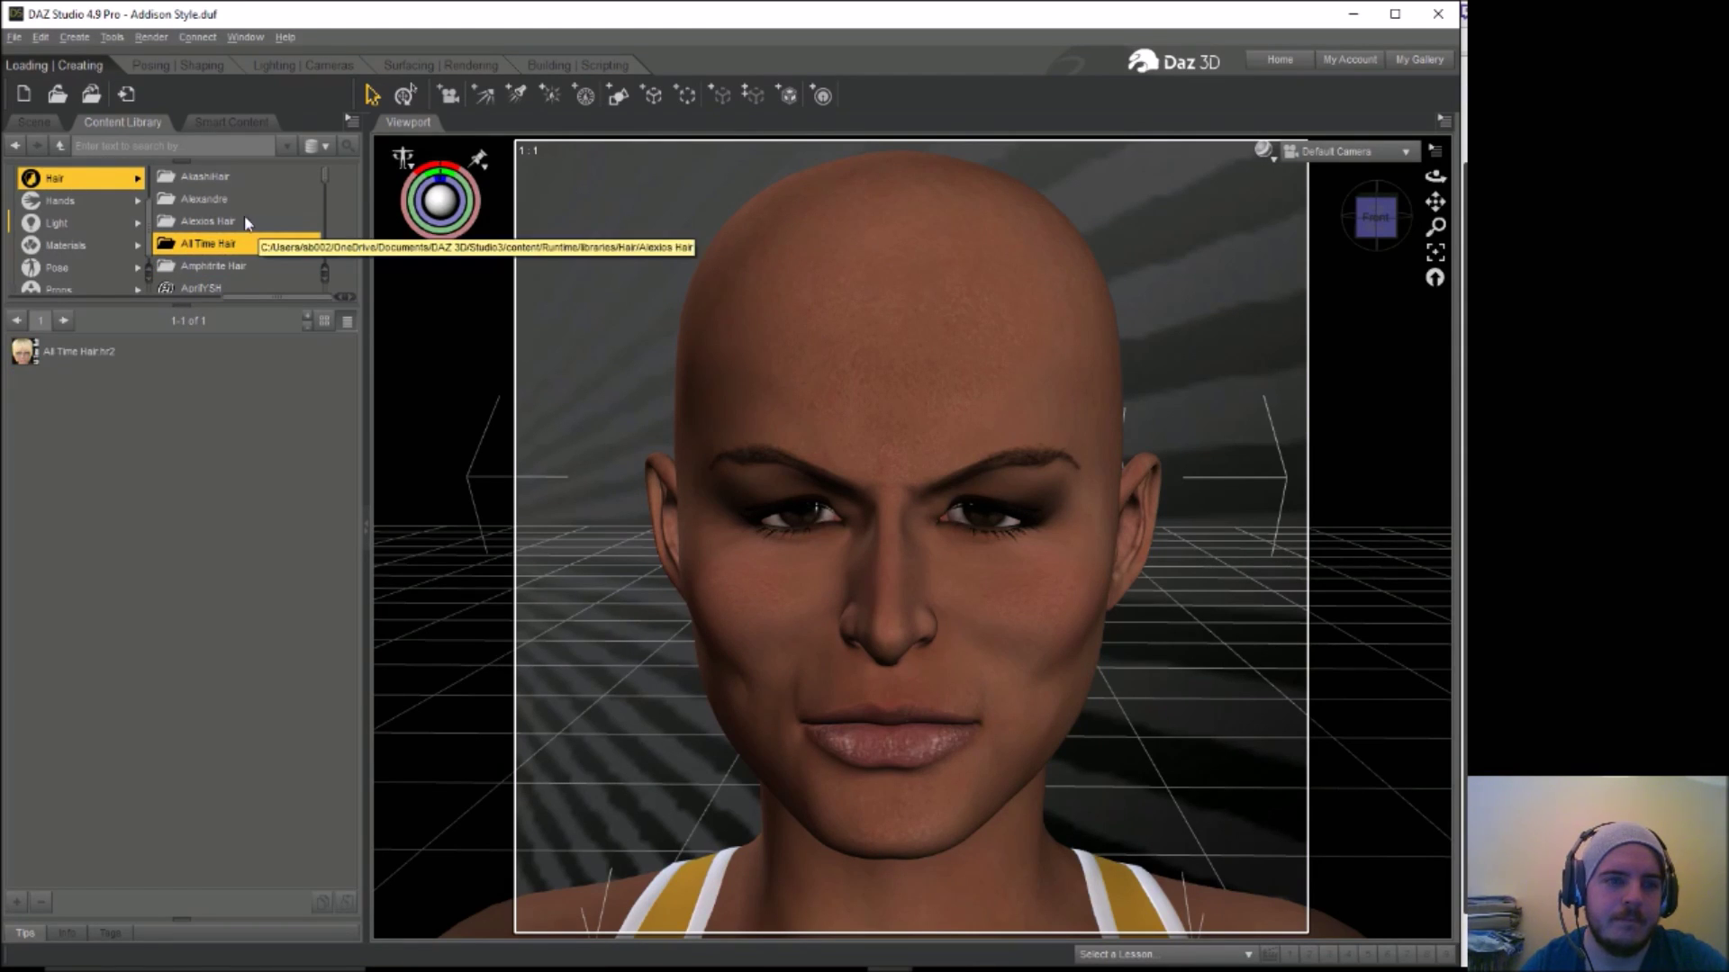
click(246, 222)
click(249, 202)
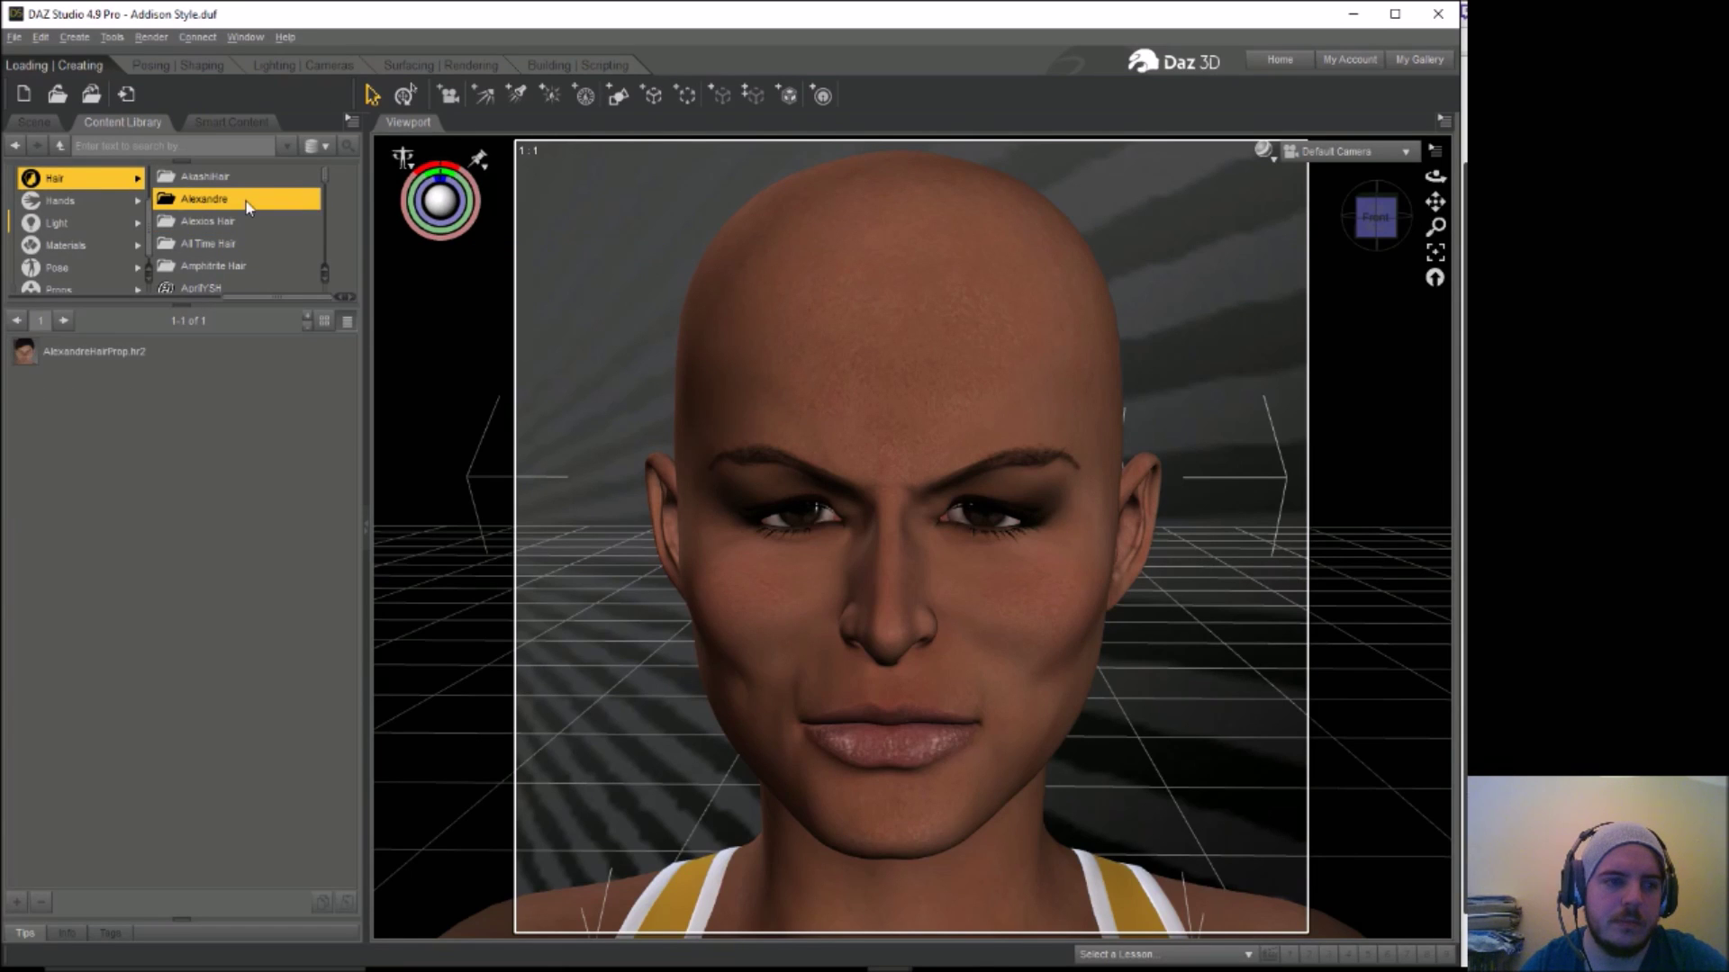
scroll(326, 194, down, 3)
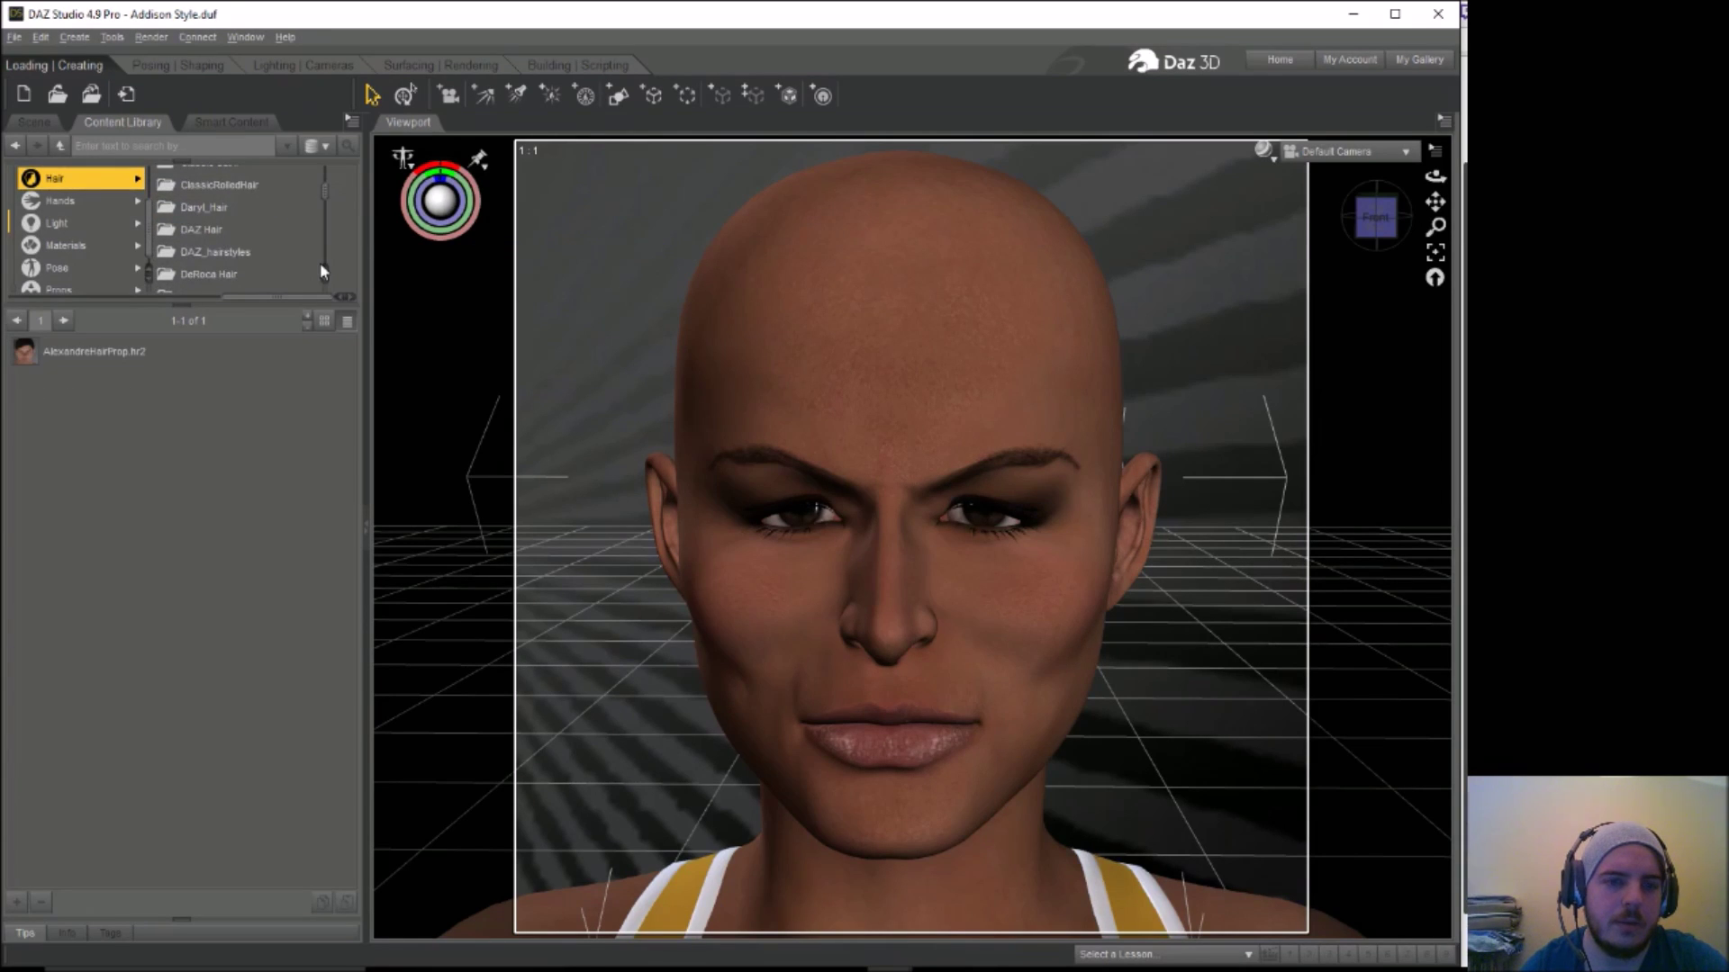
Add the Evan.hr2 hair from the AprilYSH hair folder of My Library to the figure's head
drag(279, 300, 182, 300)
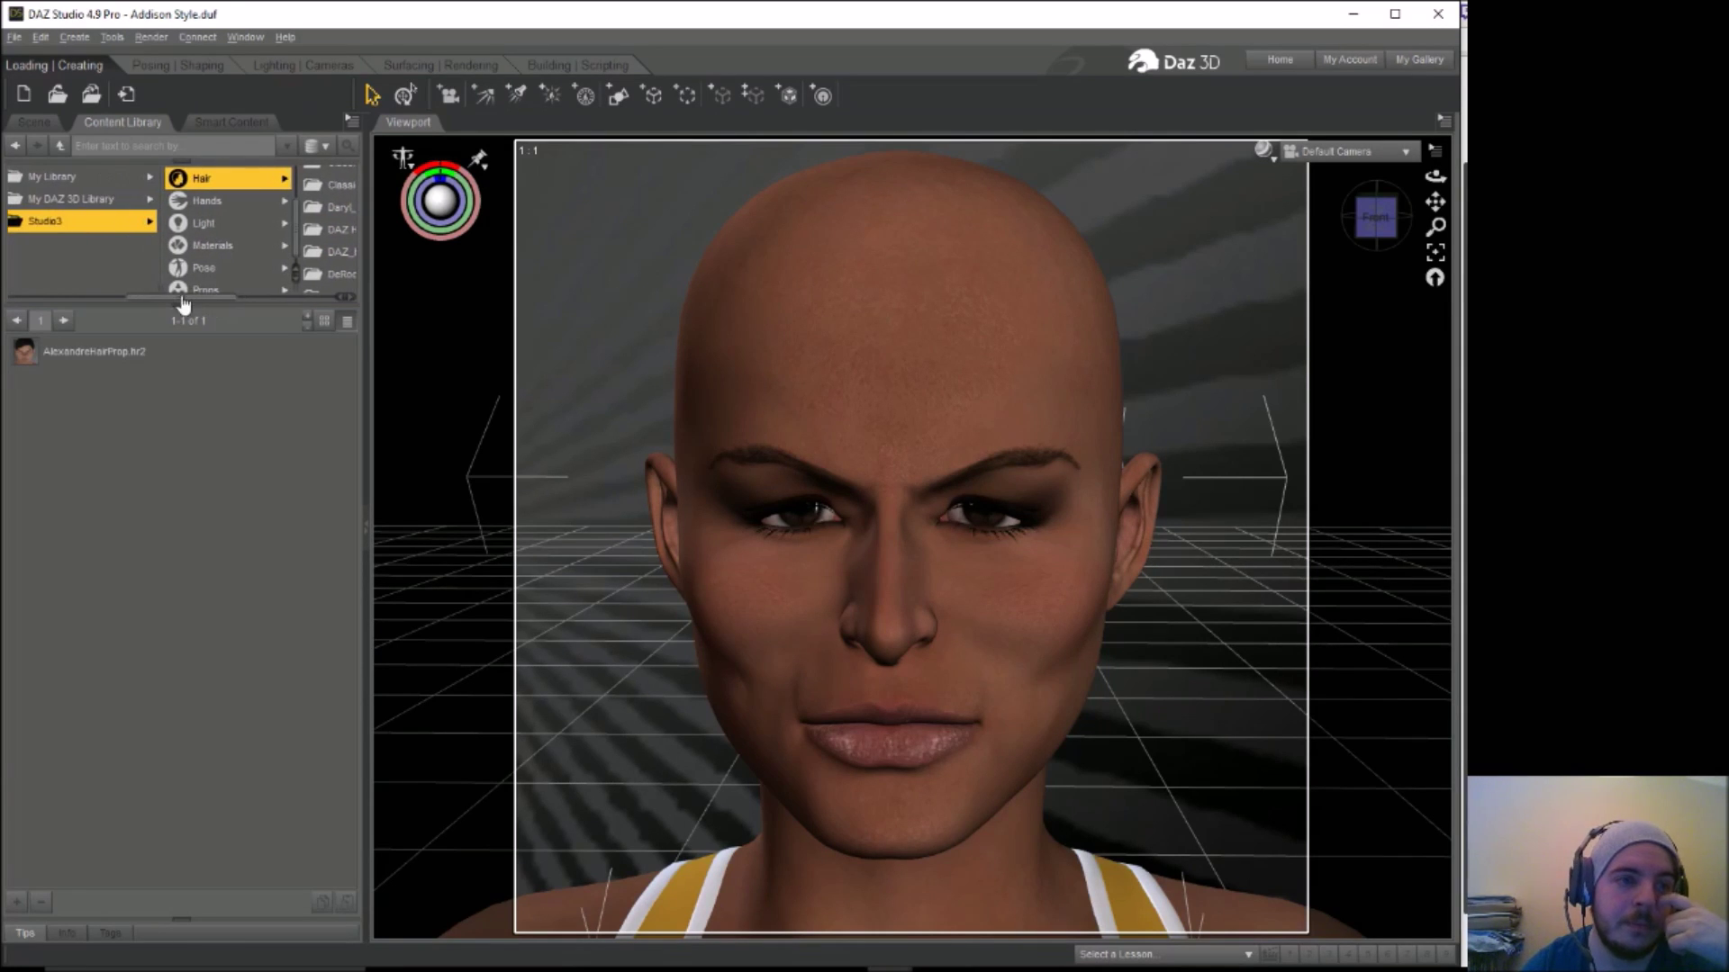
click(83, 177)
click(223, 201)
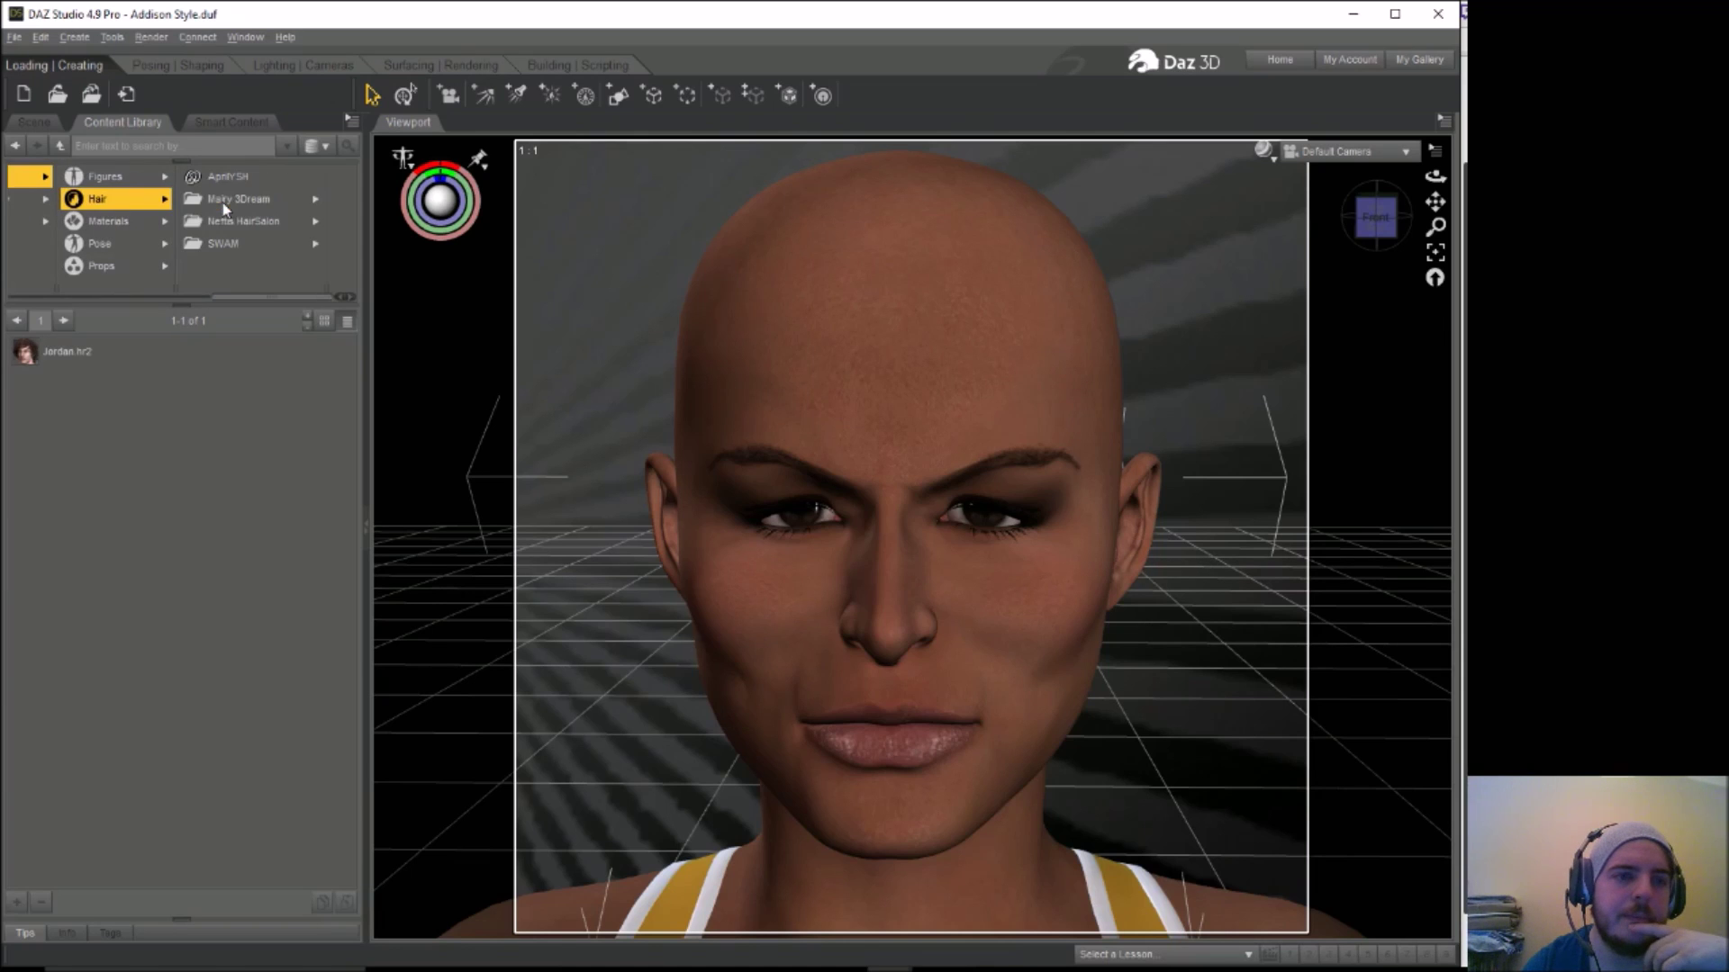
click(236, 180)
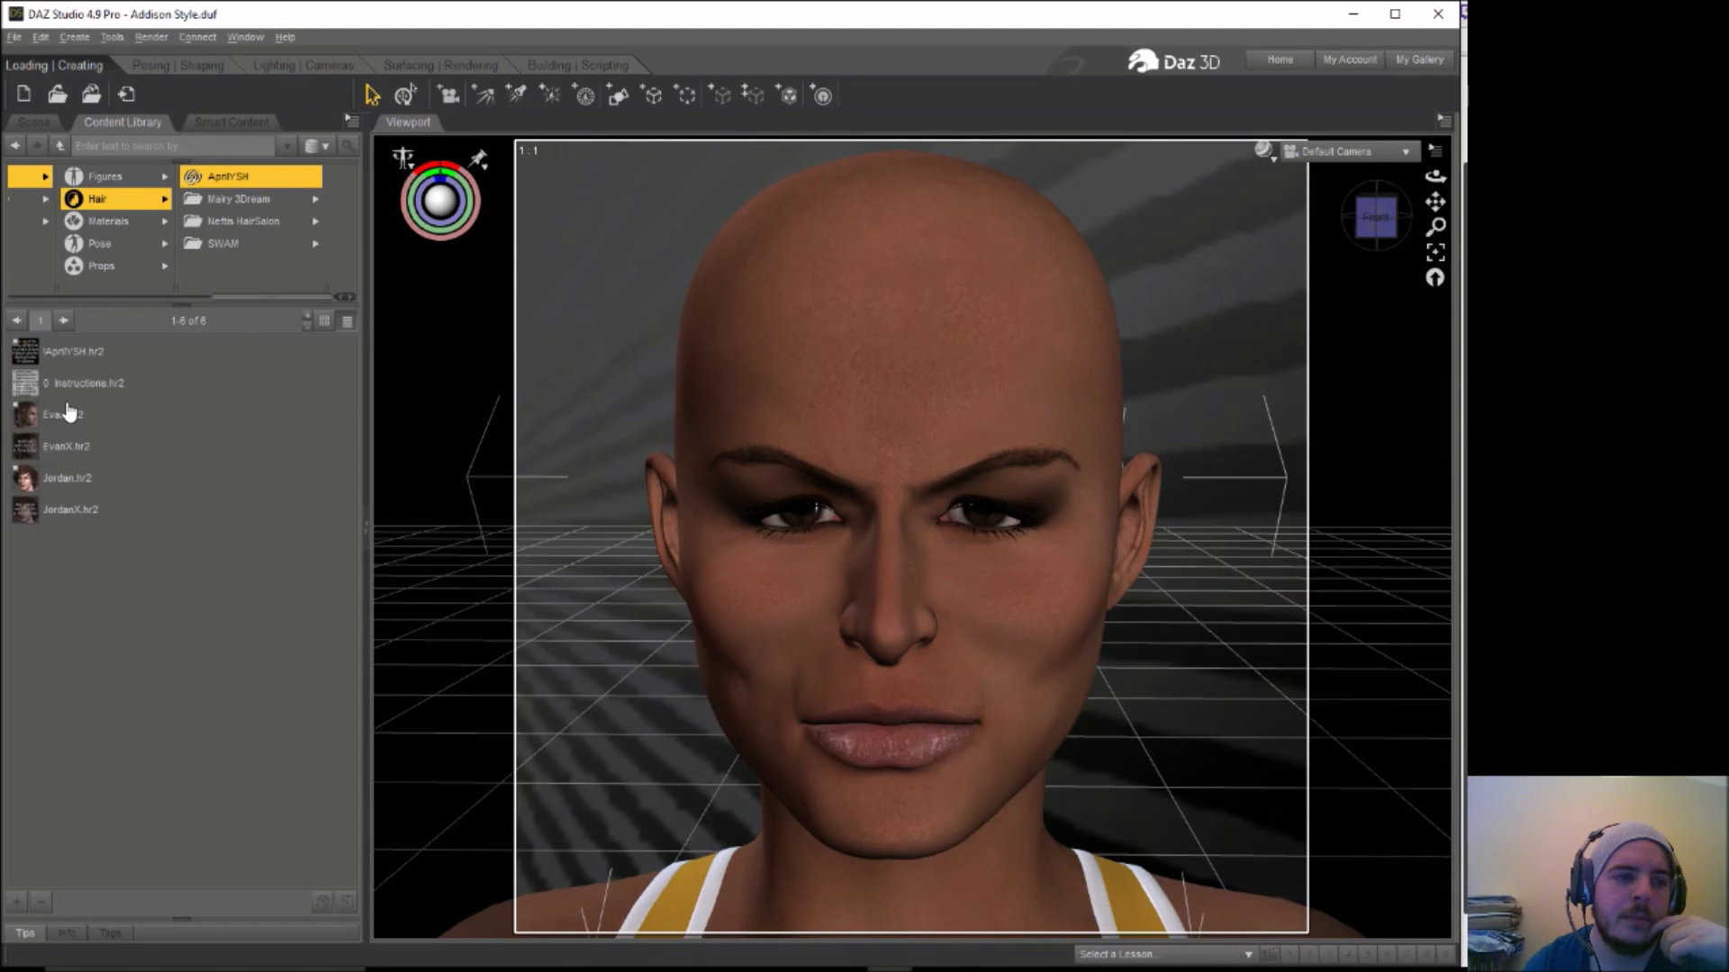
click(64, 419)
drag(212, 343, 807, 293)
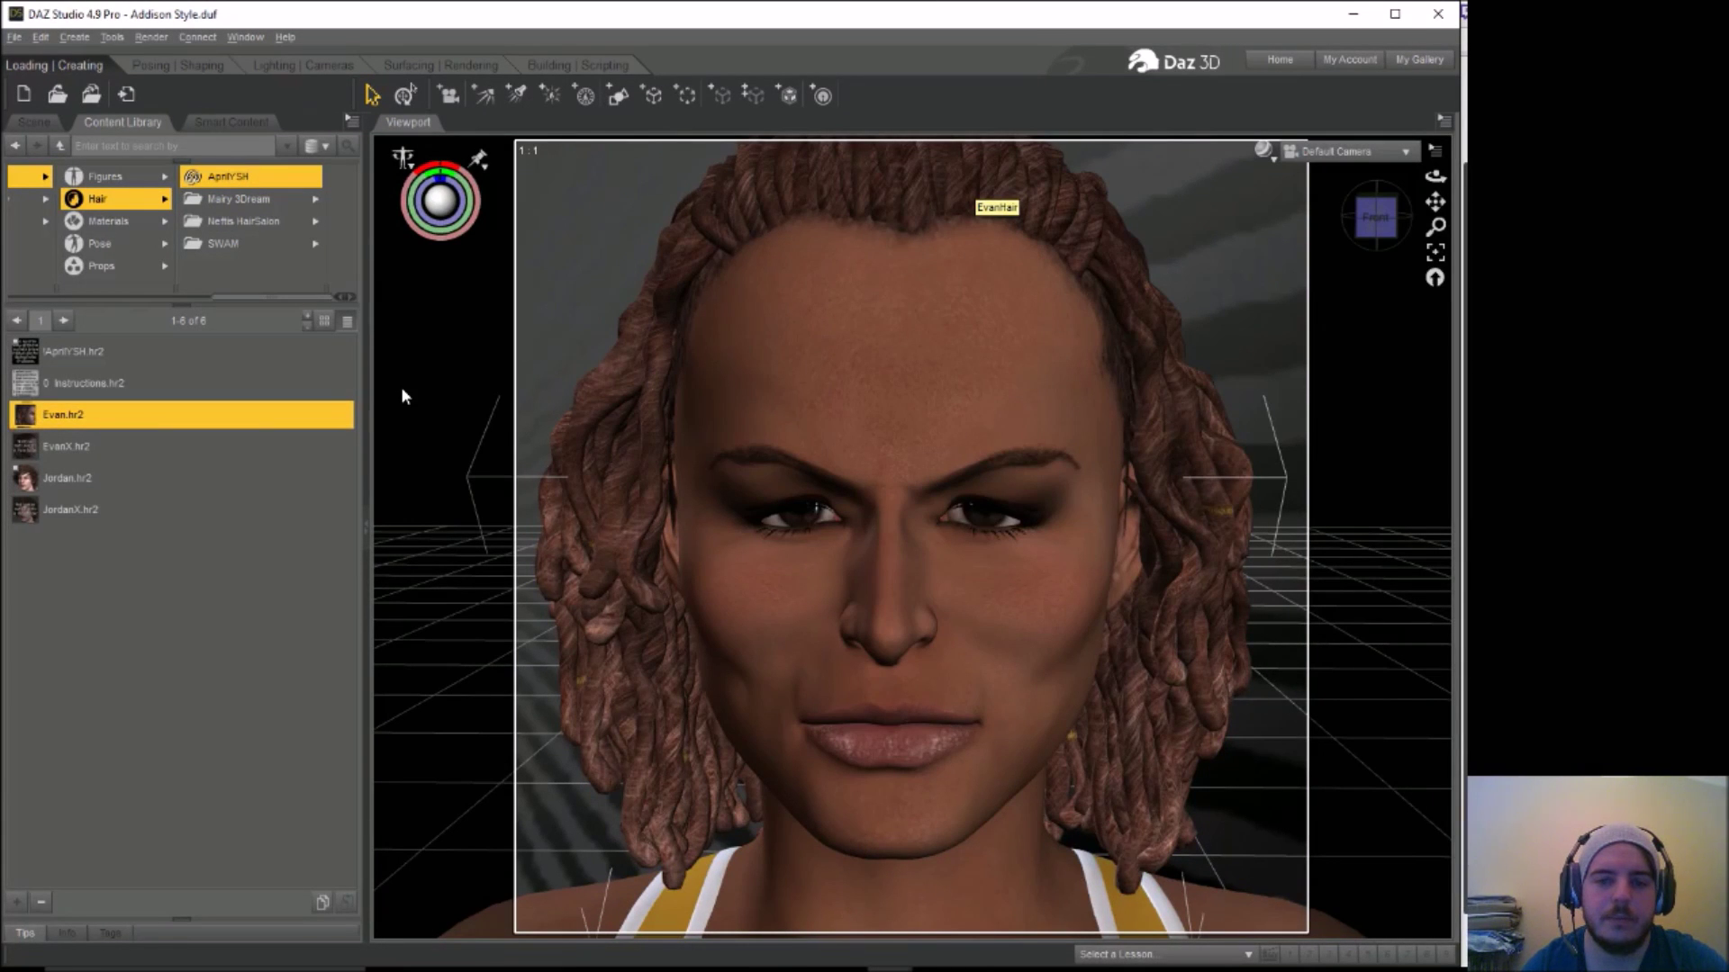
Apply the 2 M Black material preset from the AprilYSH AprilEvan pose folder to the Evan hair
click(559, 489)
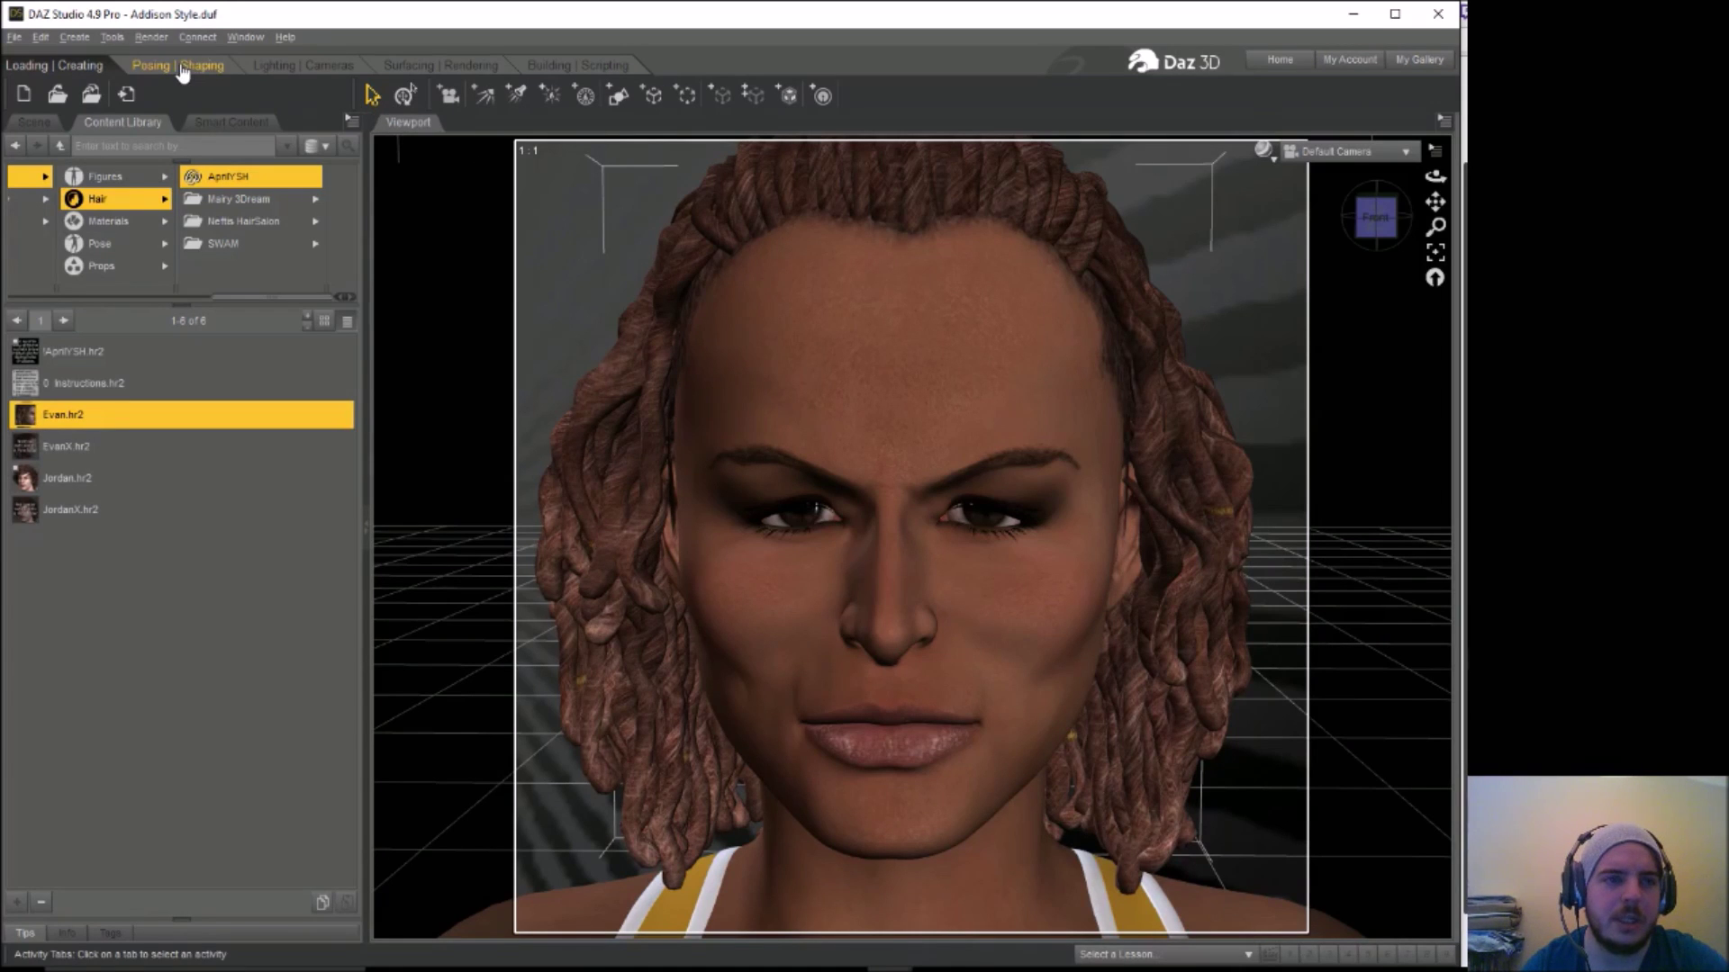
click(142, 246)
click(243, 177)
click(340, 180)
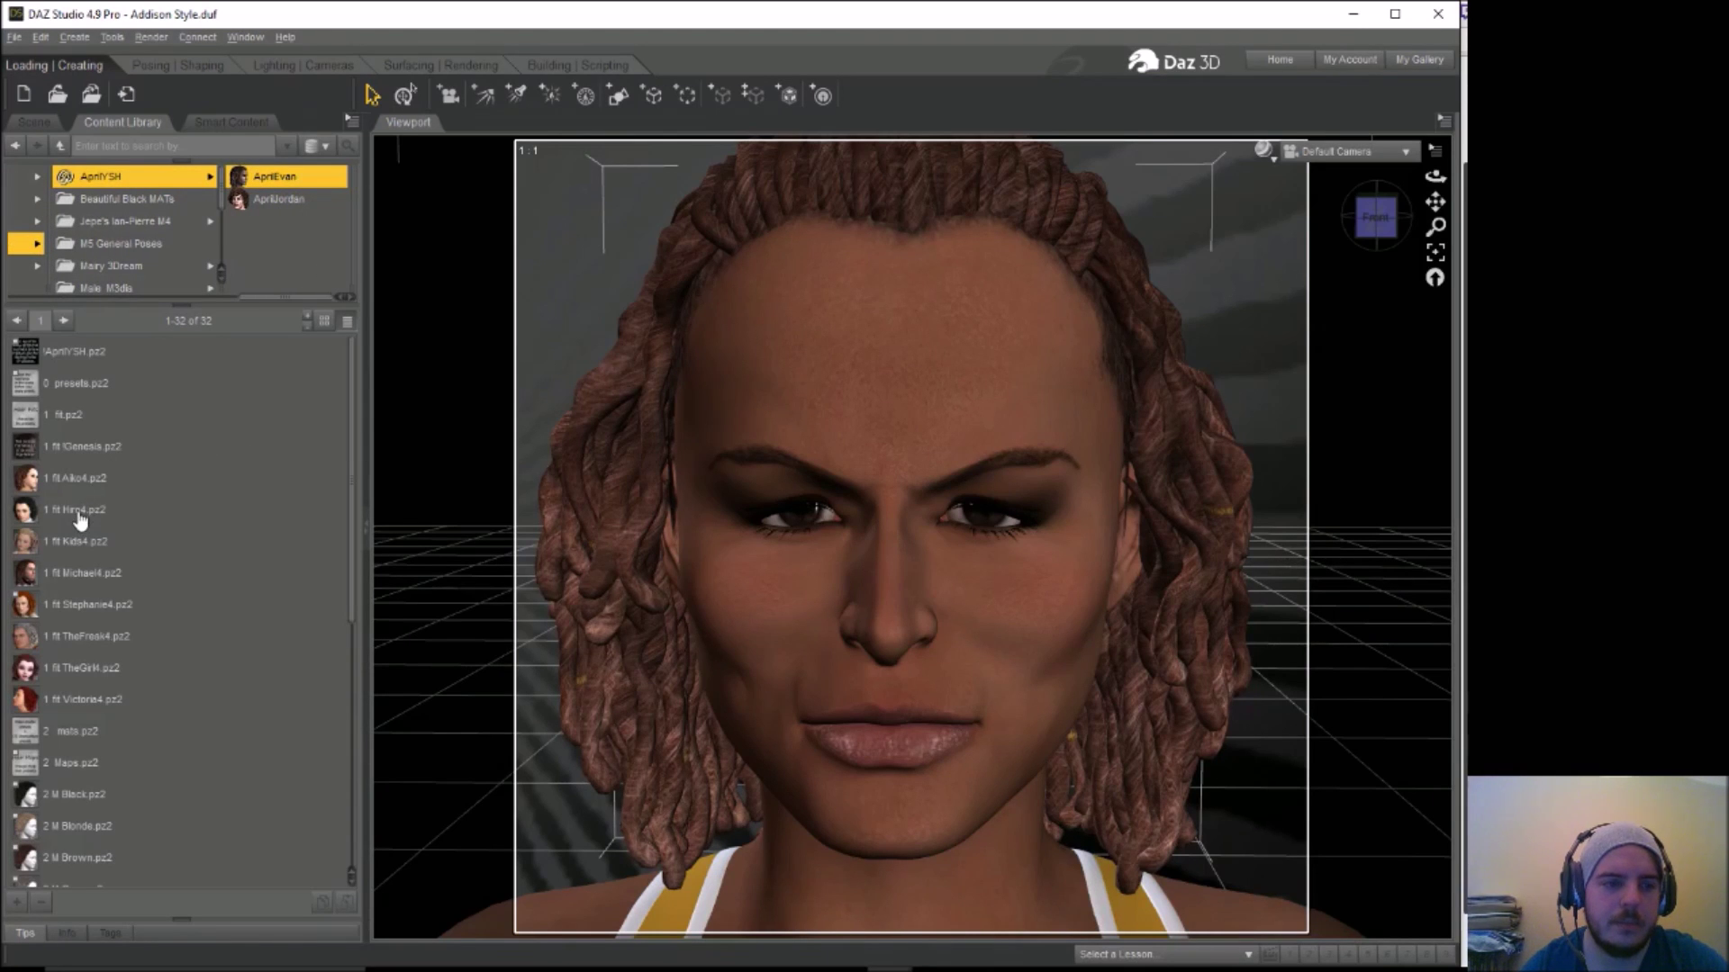
scroll(85, 685, down, 2)
double_click(80, 663)
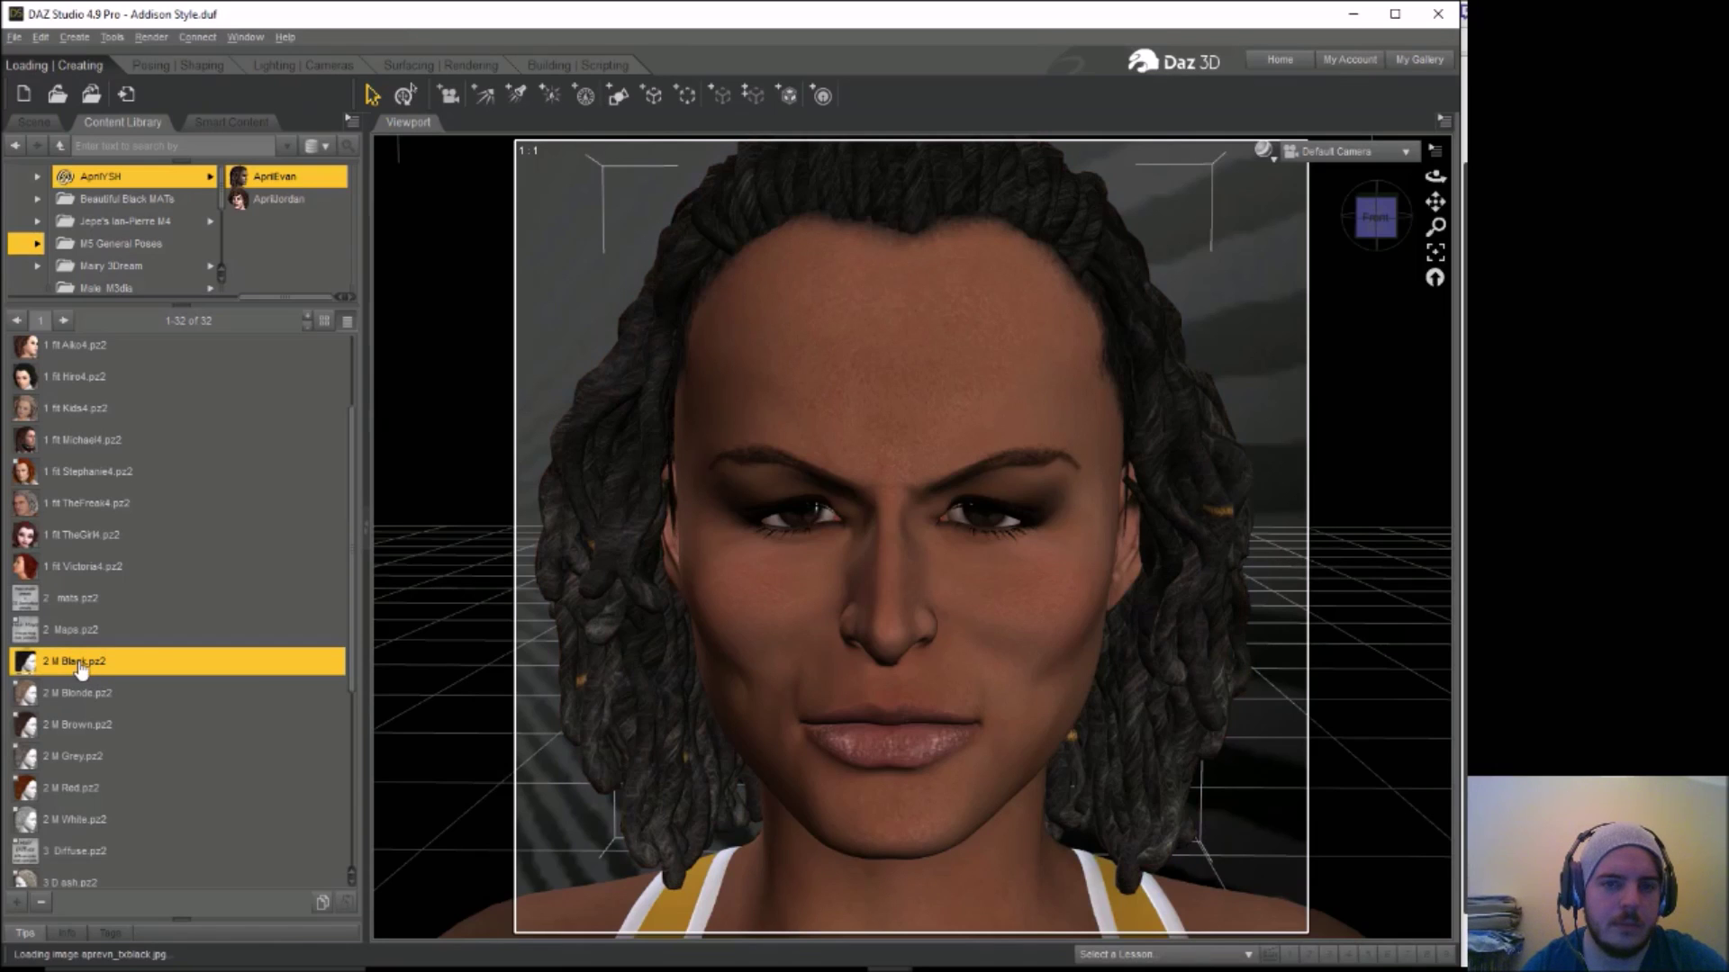
drag(351, 606, 357, 434)
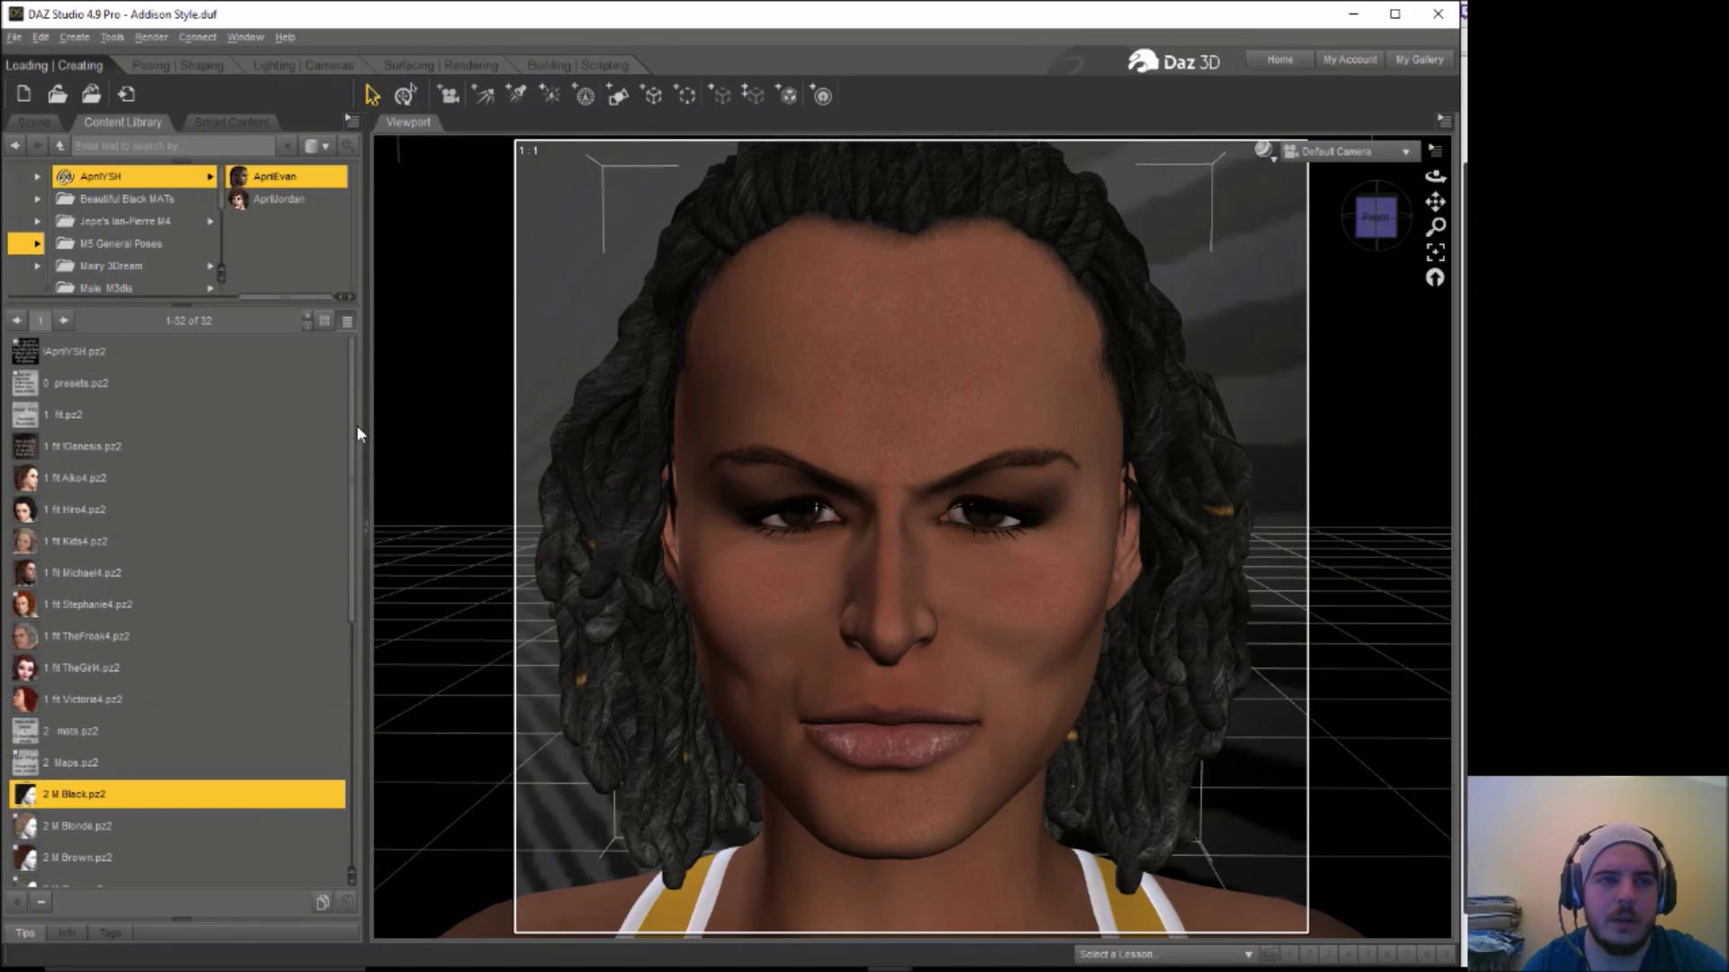
Lengthen the Evan hair with lengthLong1 at about 140% and push its back outward with backOut at 42%
click(171, 65)
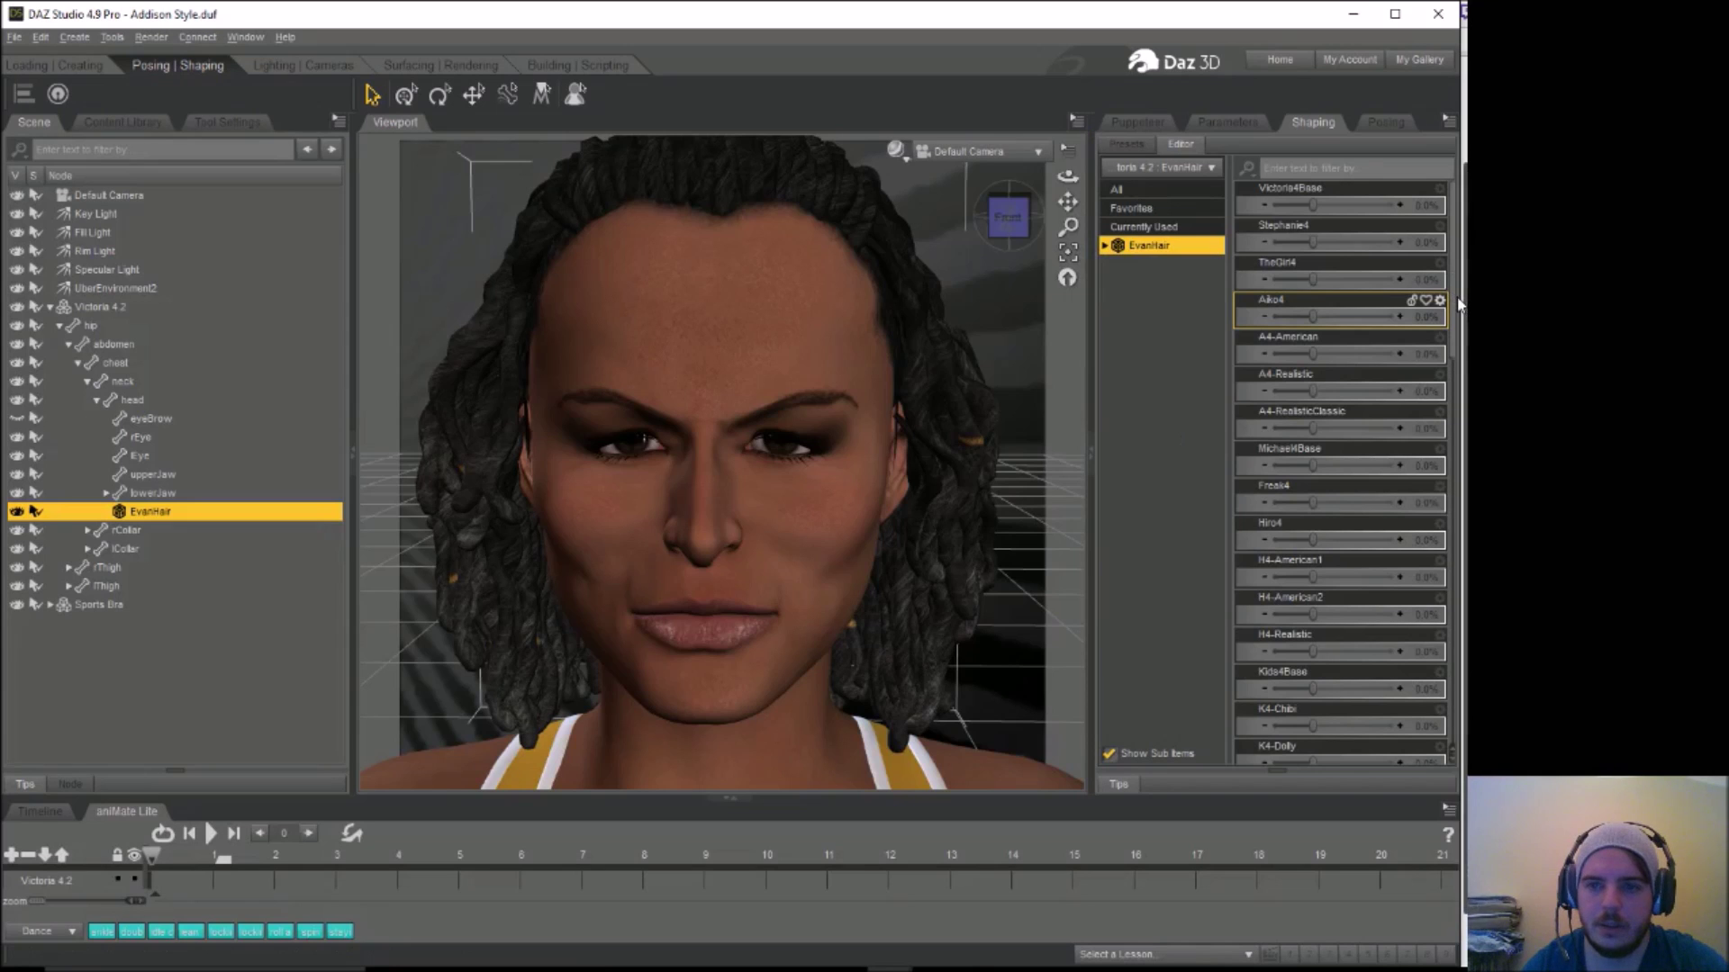
drag(1456, 308, 1462, 527)
scroll(1341, 472, down, 2)
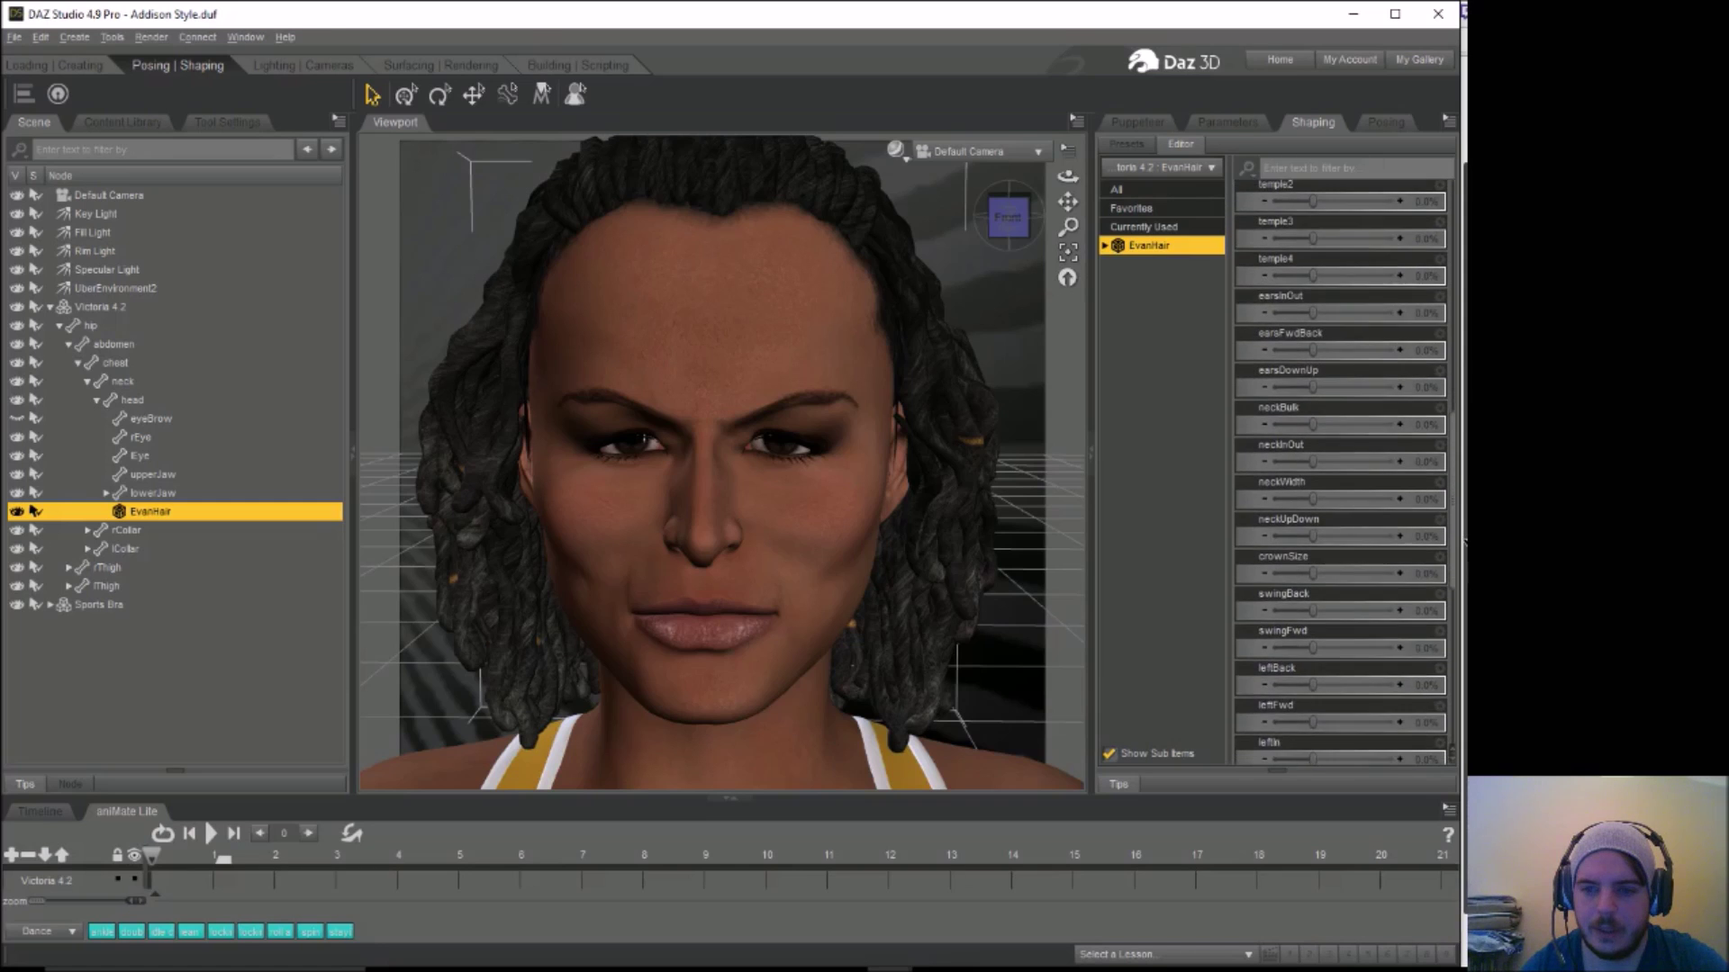
scroll(1342, 473, up, 2)
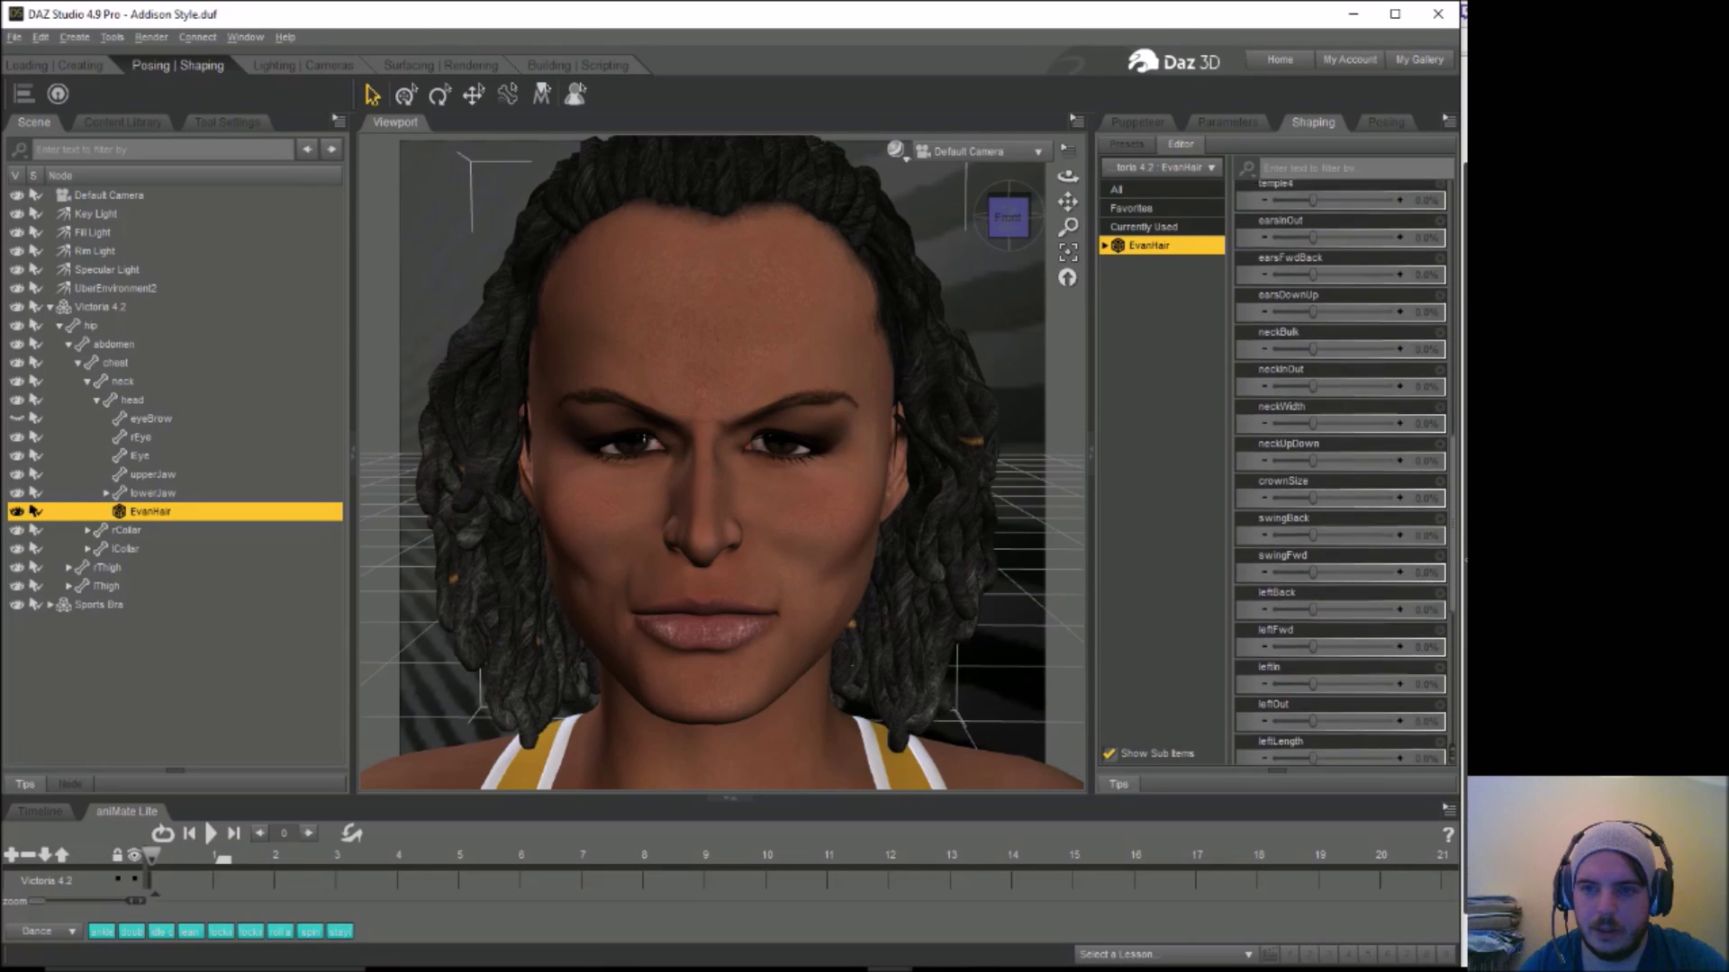
scroll(1342, 473, up, 1)
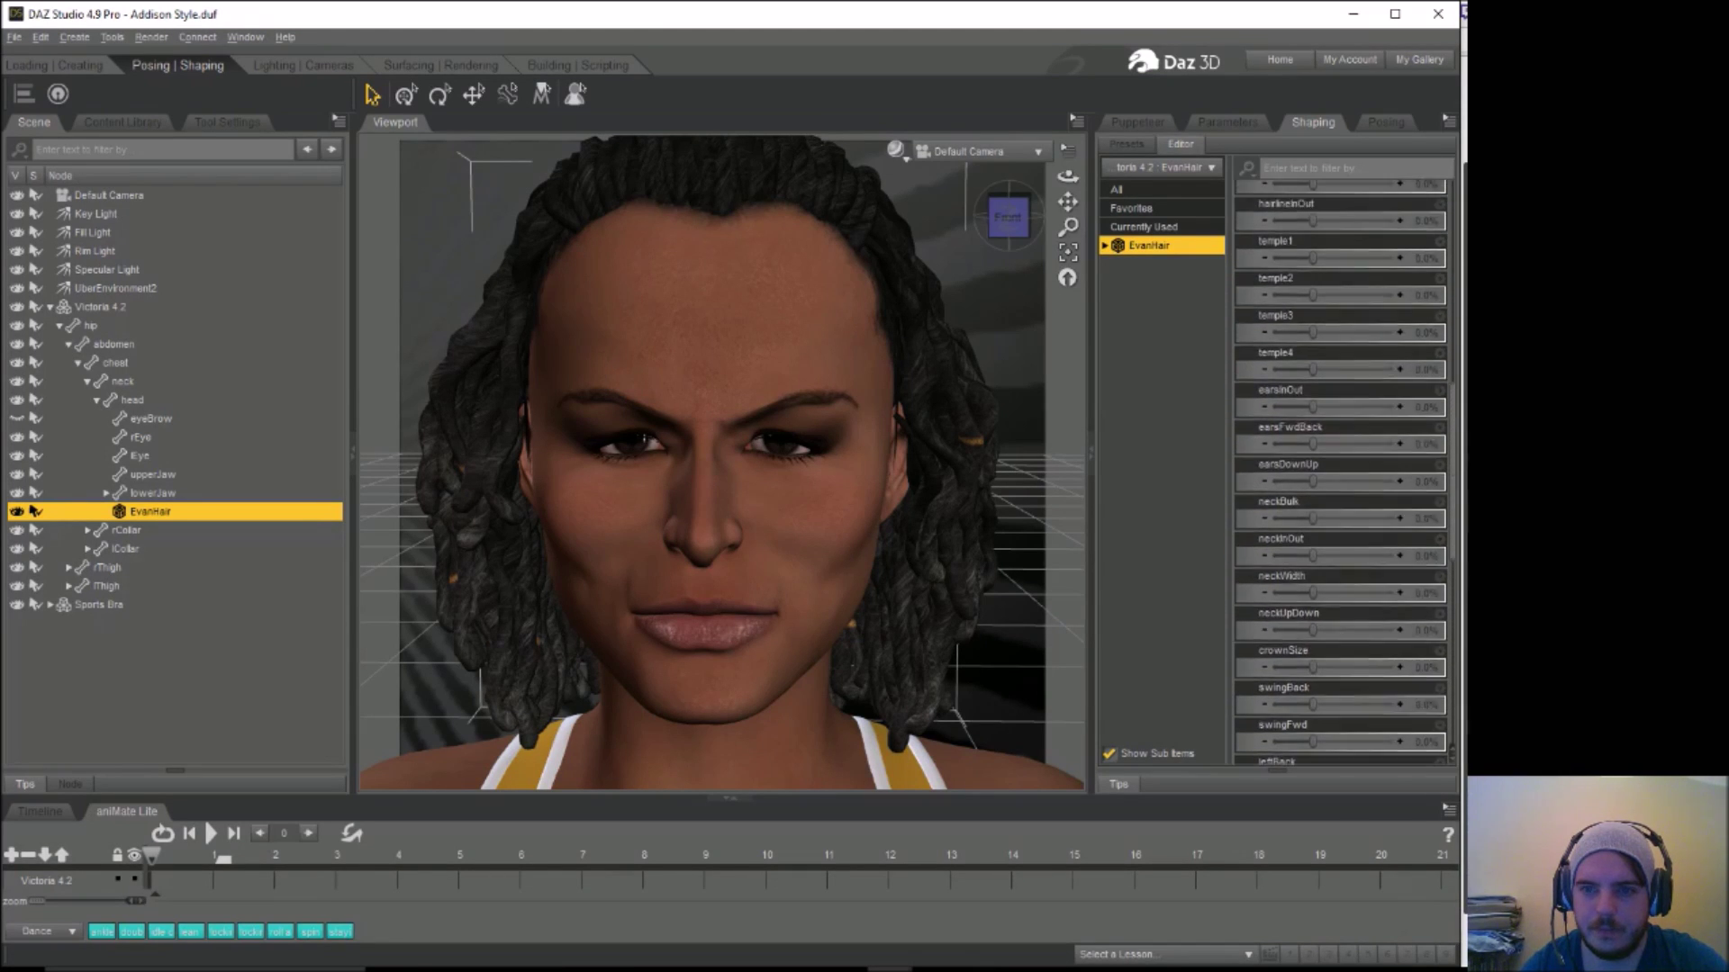
scroll(1341, 473, down, 14)
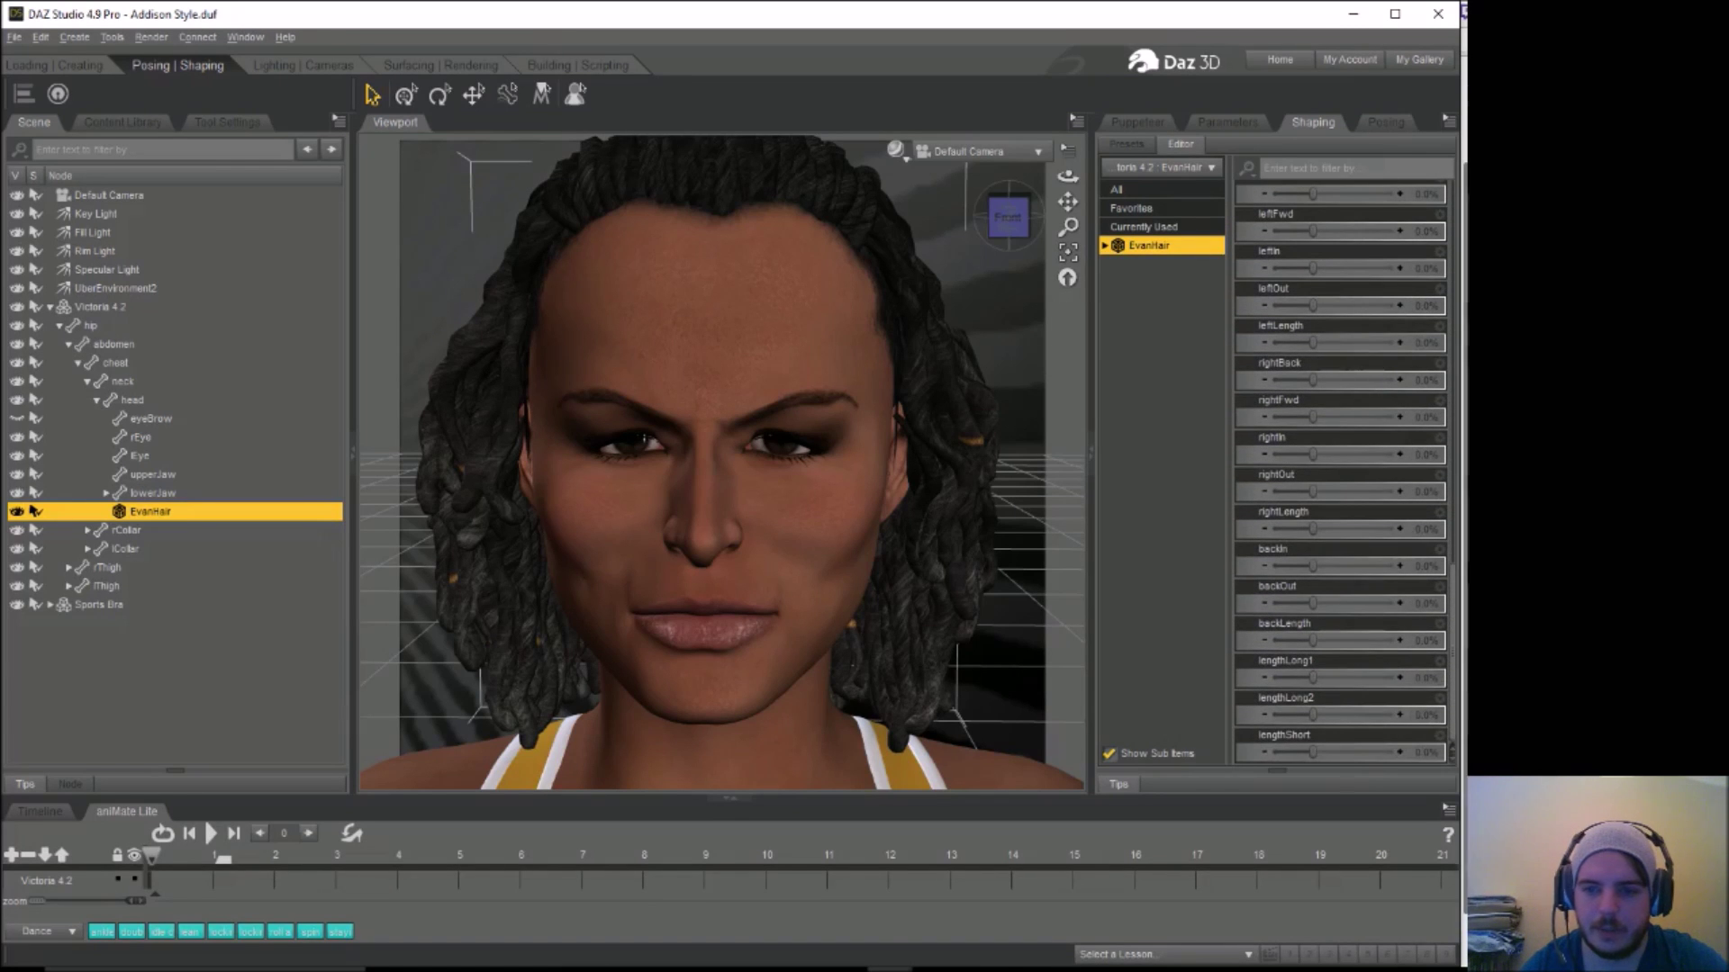
drag(1314, 677, 1369, 689)
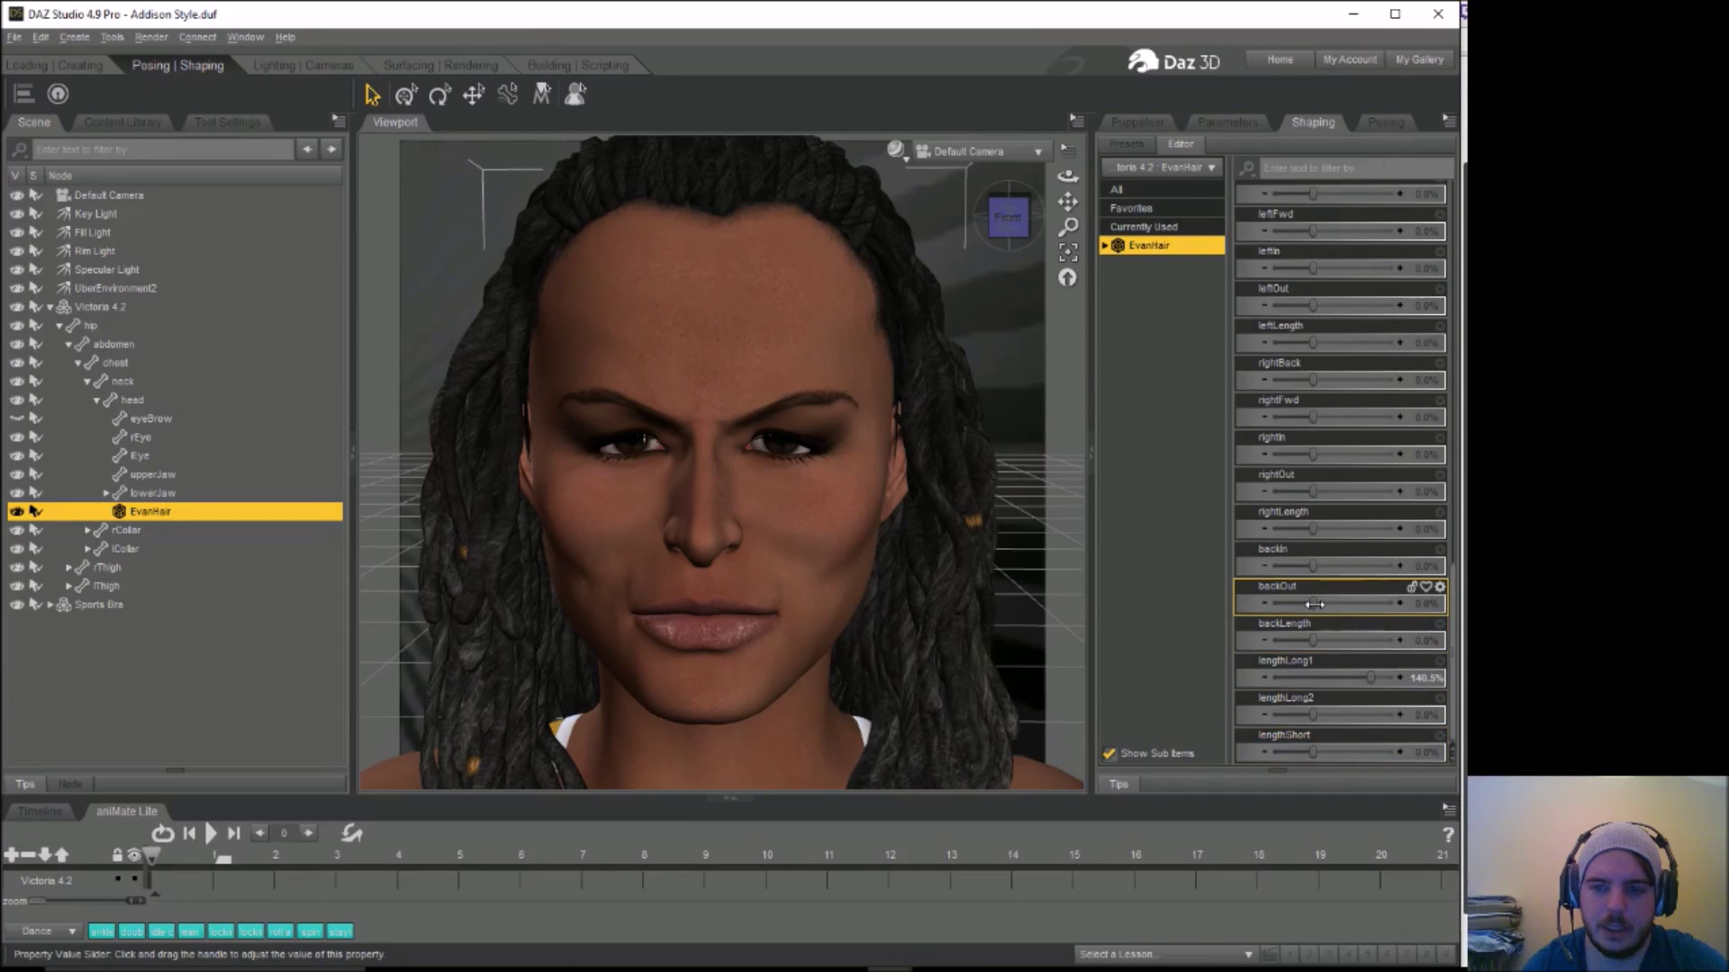
drag(1314, 604, 1326, 609)
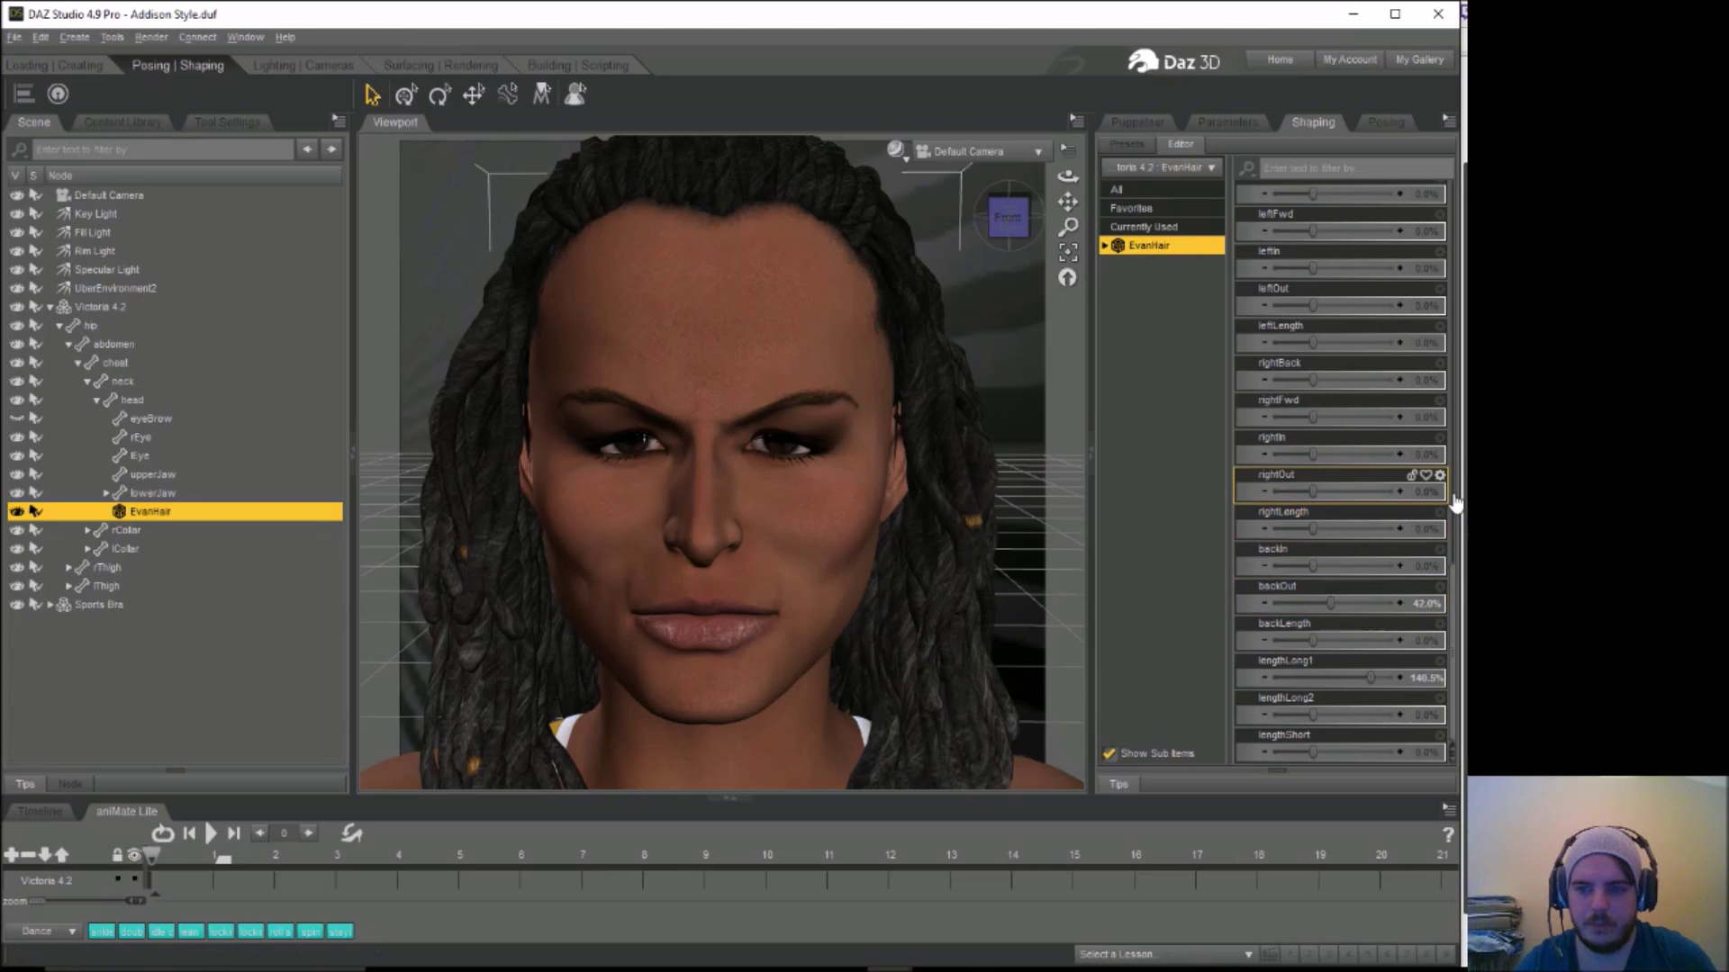
Sweep the Evan hair backward by setting leftBack to about 97% and swingBack to about 40%
scroll(1456, 595, up, 1)
scroll(1456, 594, up, 5)
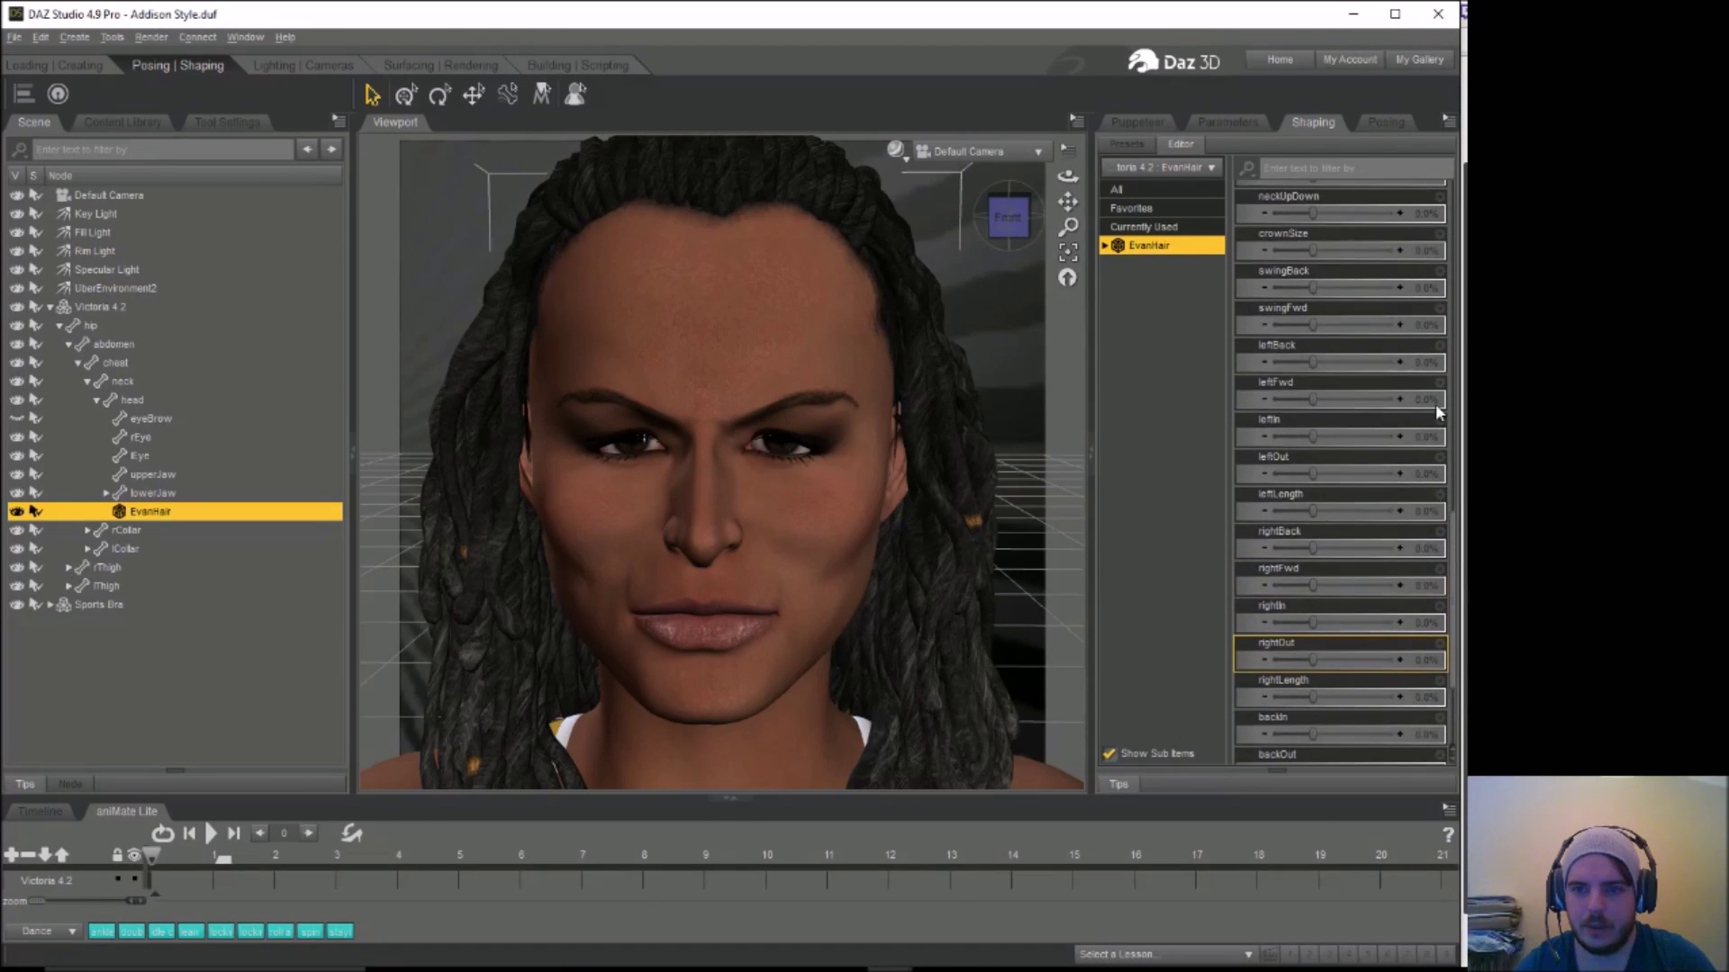
drag(1313, 362, 1404, 379)
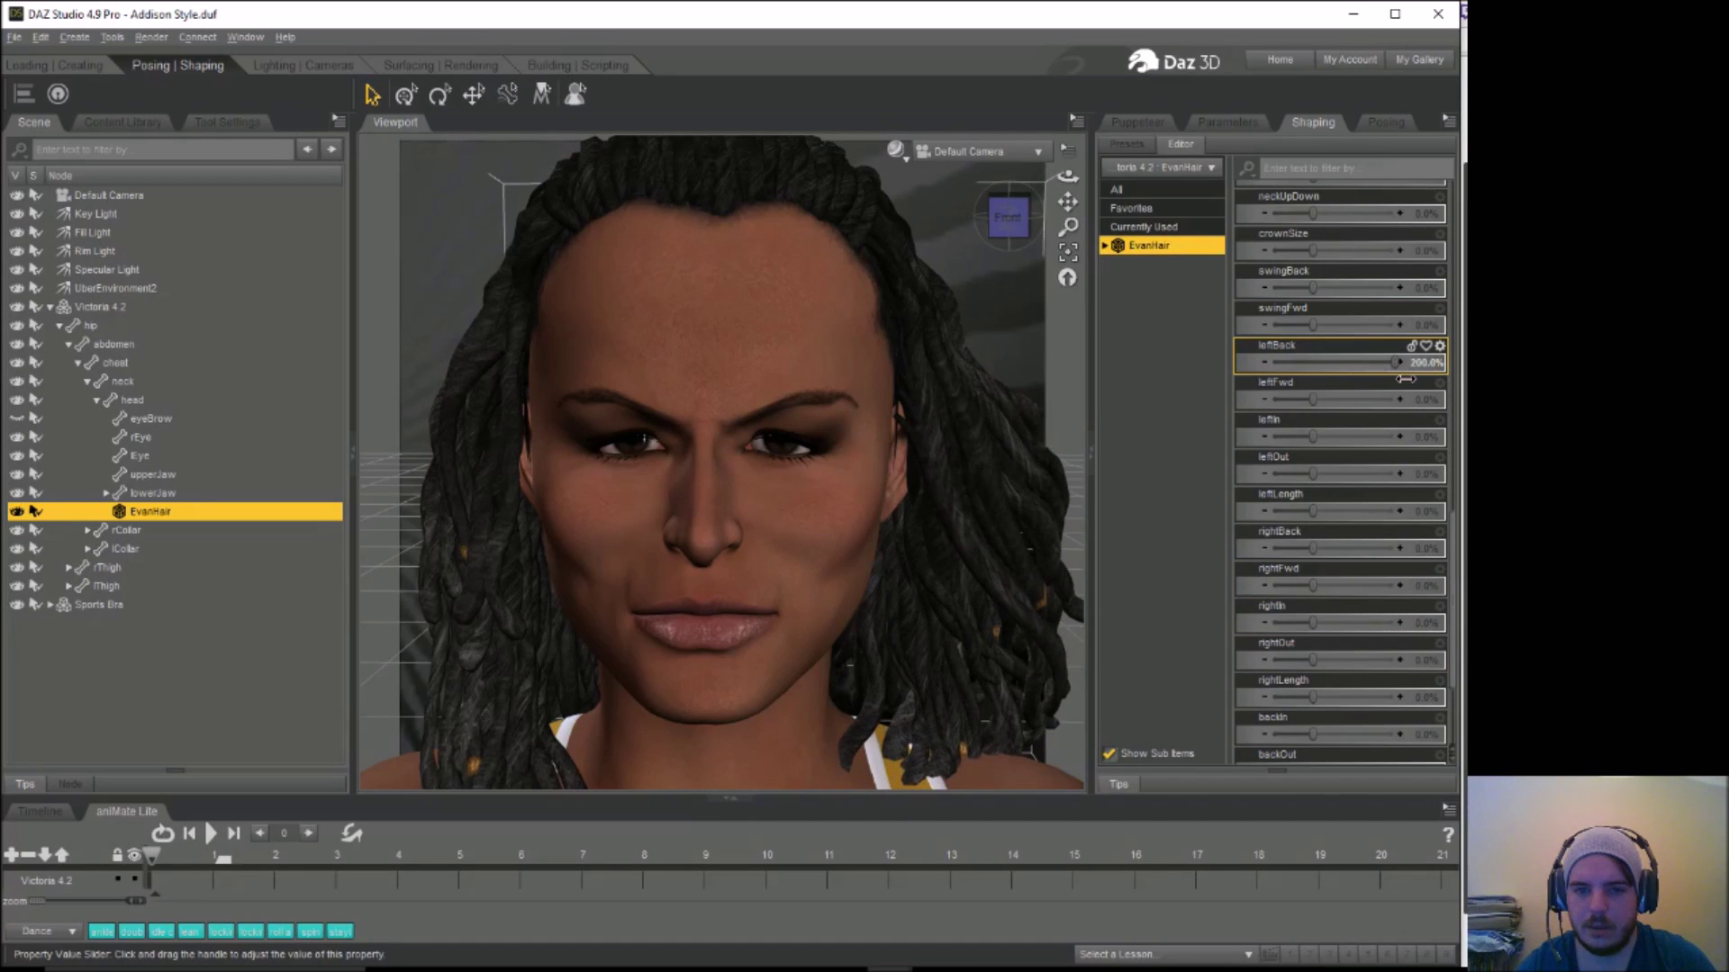
drag(1403, 394, 1359, 406)
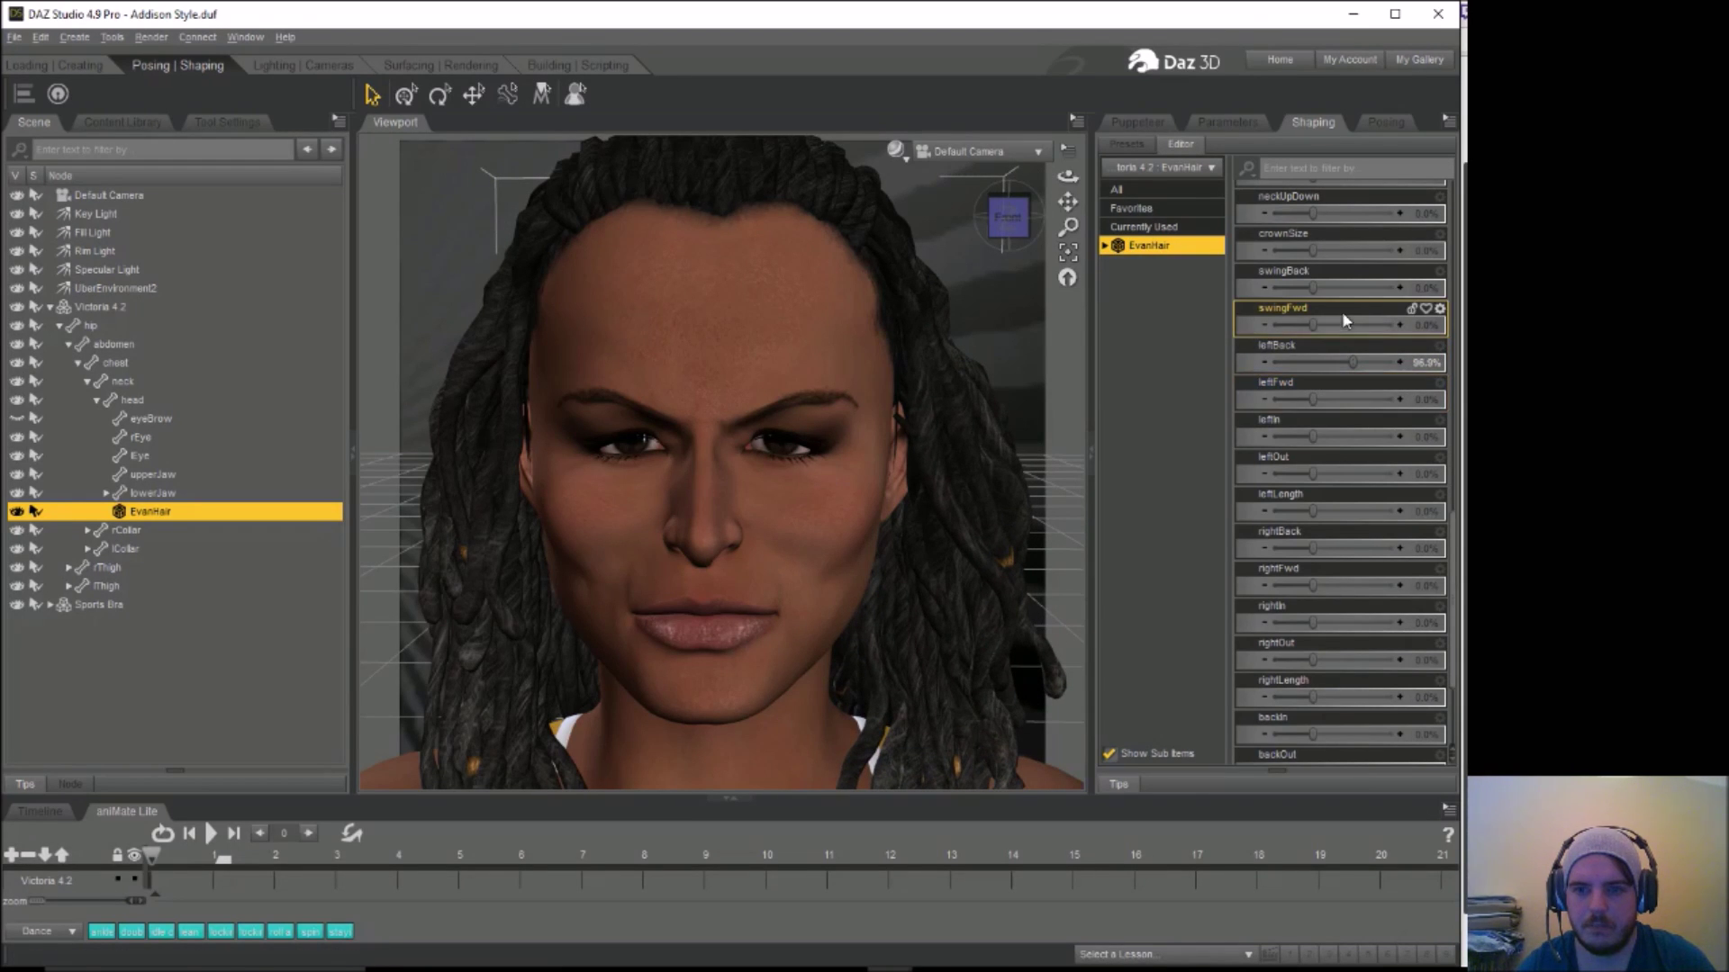
drag(1315, 288, 1331, 323)
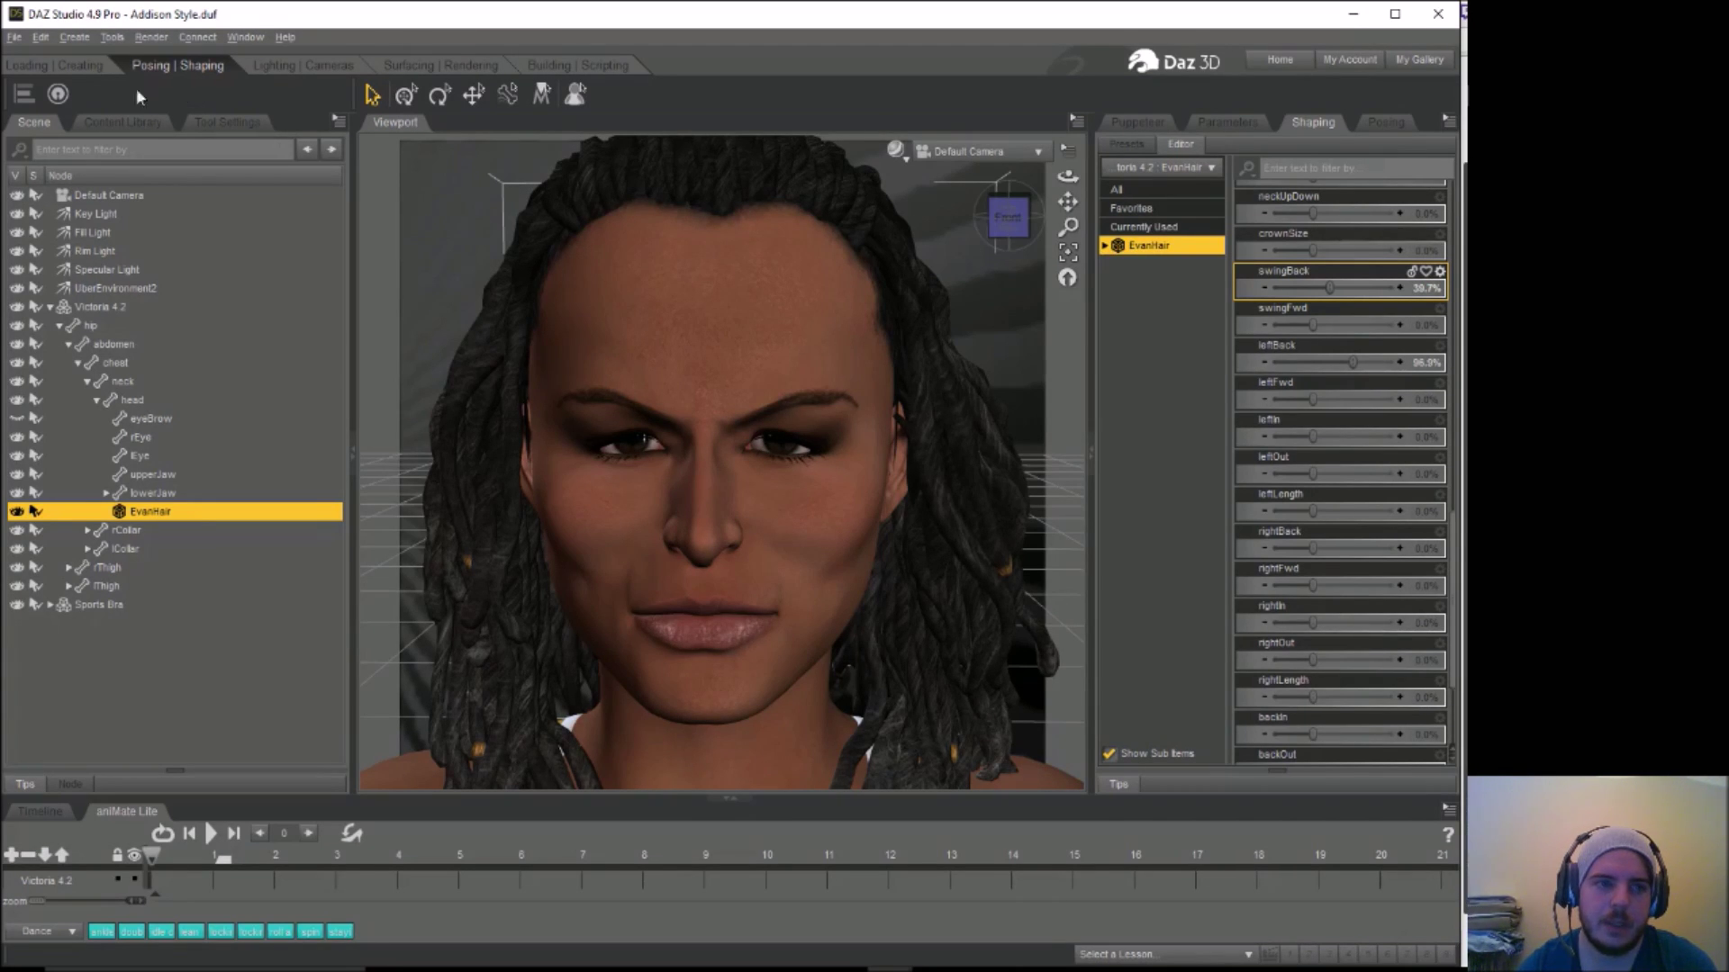
Browse the Props folders of the Studio3 Poser library, including Zephyrus Hat, WoS and VMask, for a head accessory
click(54, 65)
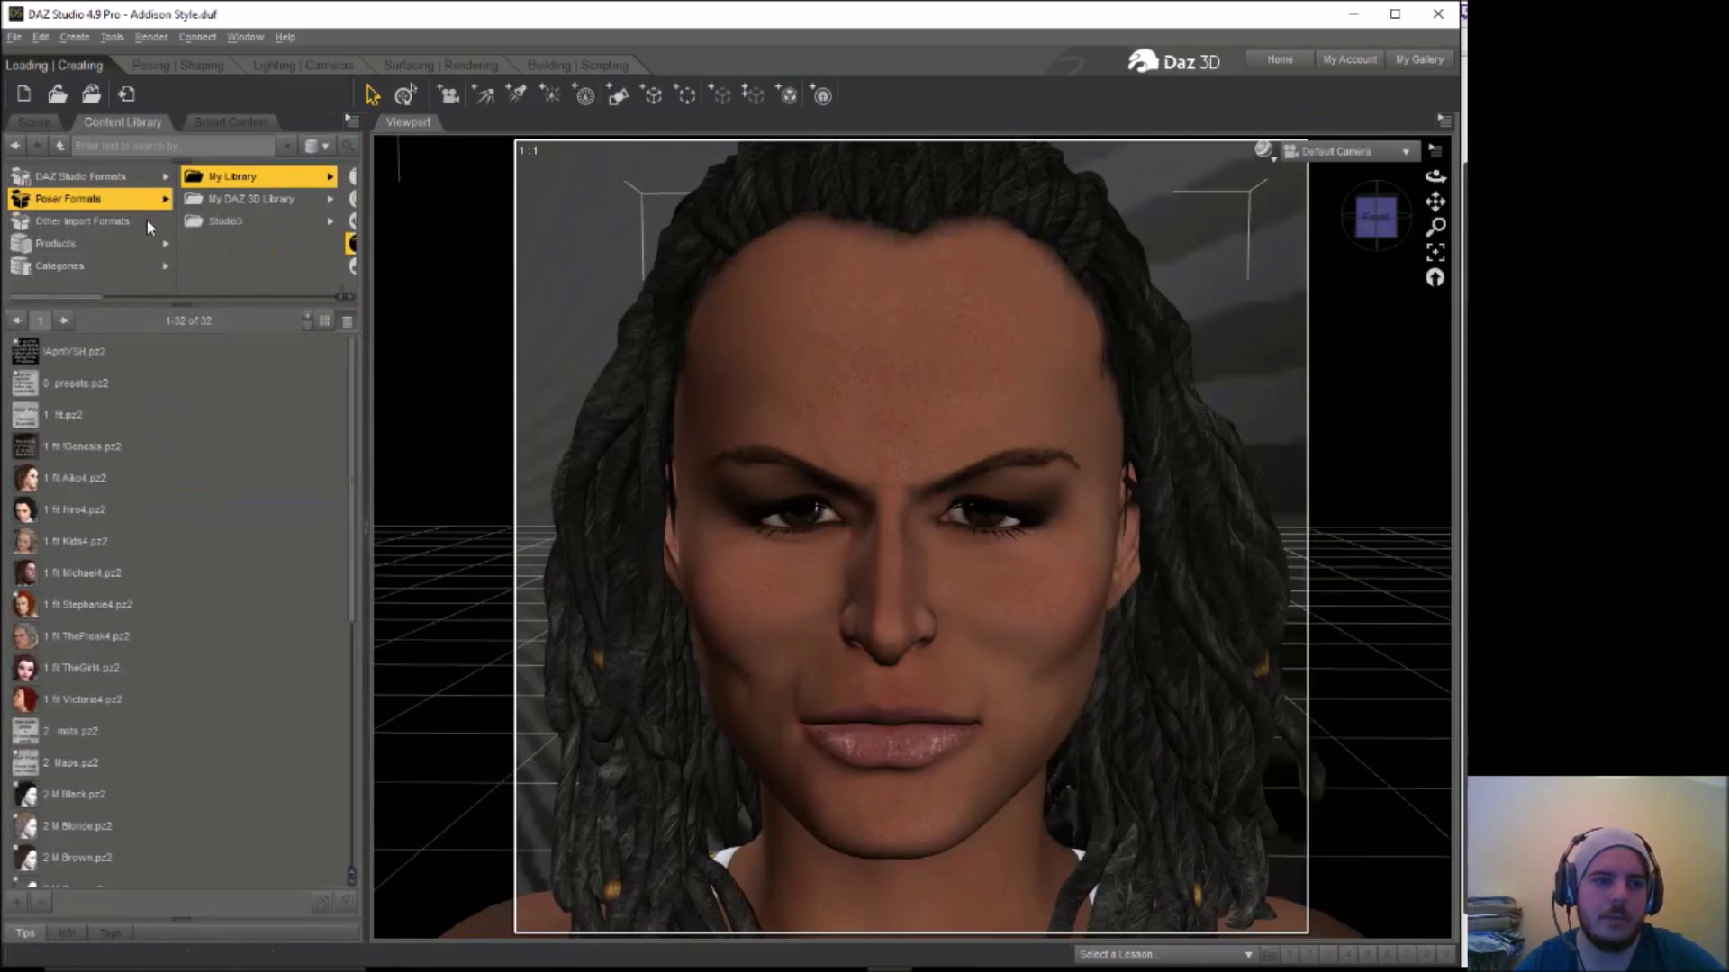
click(306, 221)
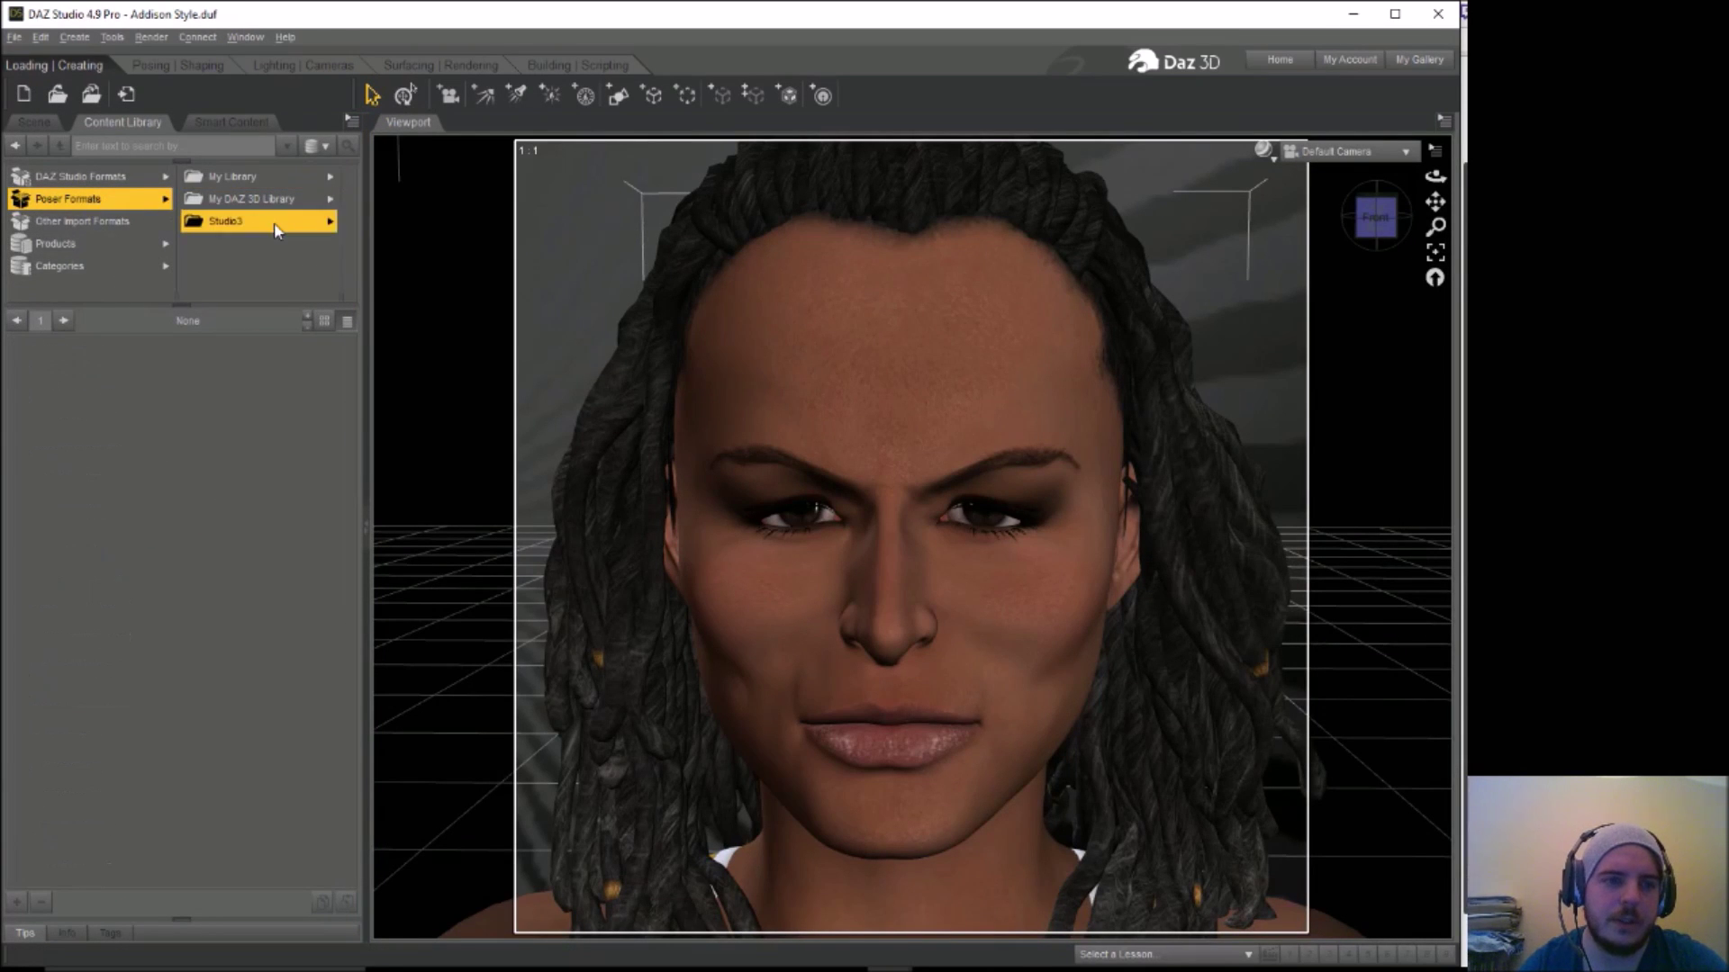
click(273, 286)
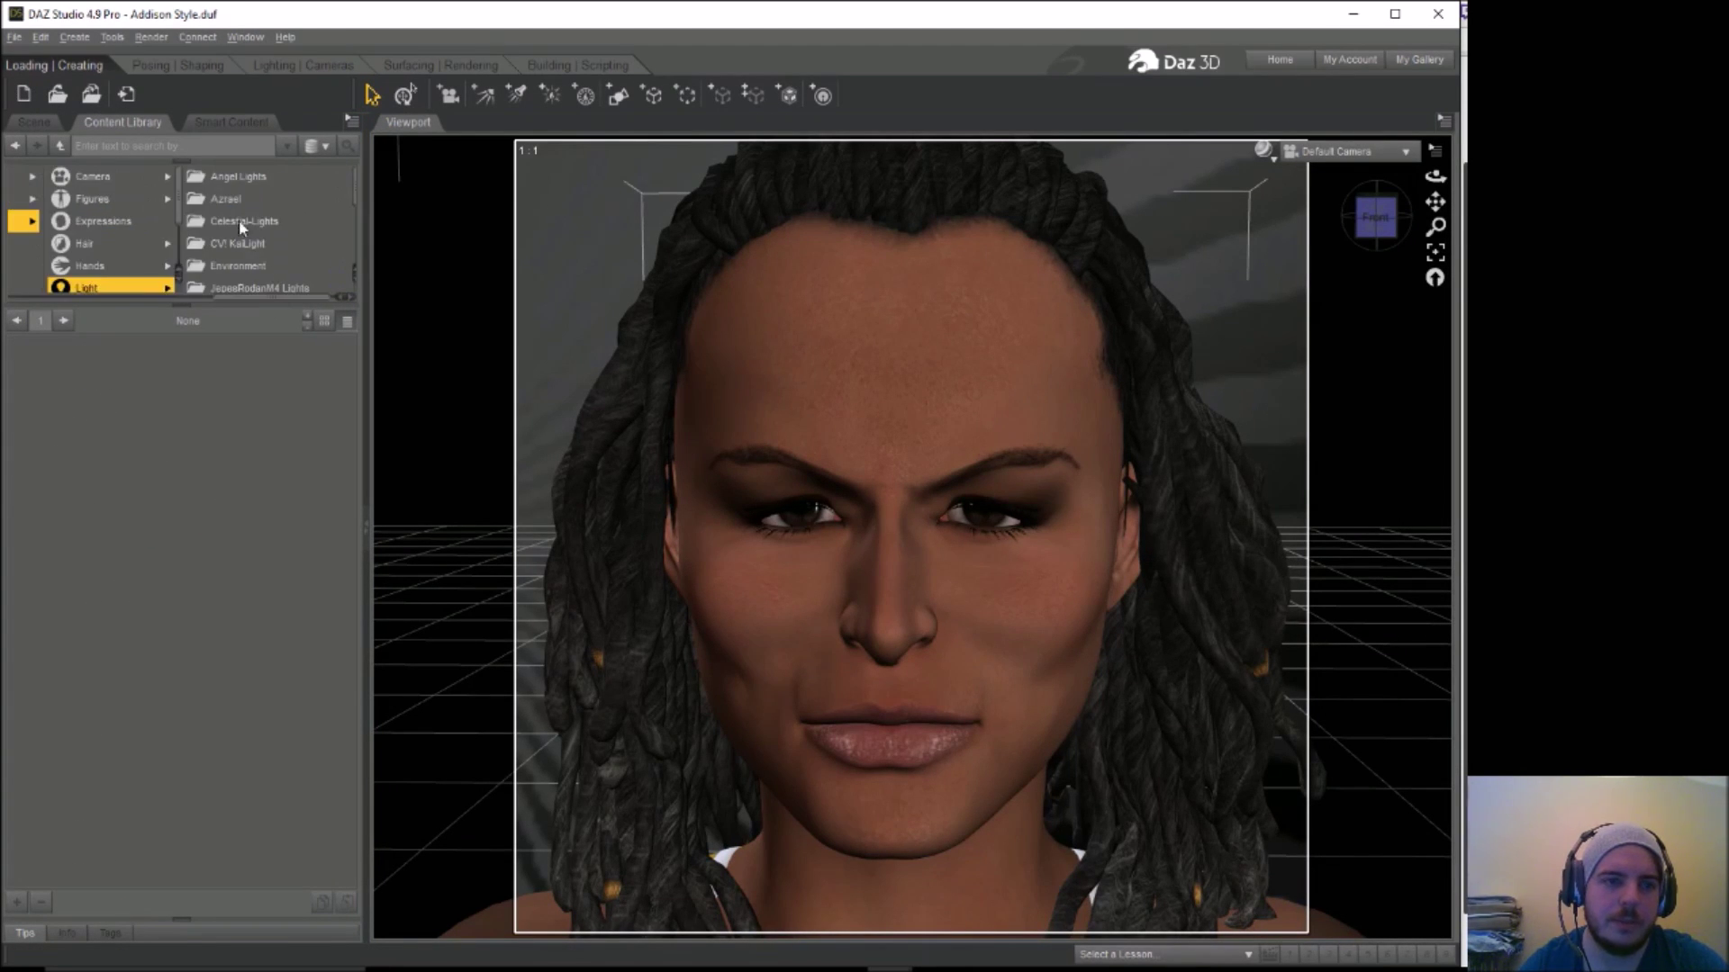
scroll(179, 206, down, 1)
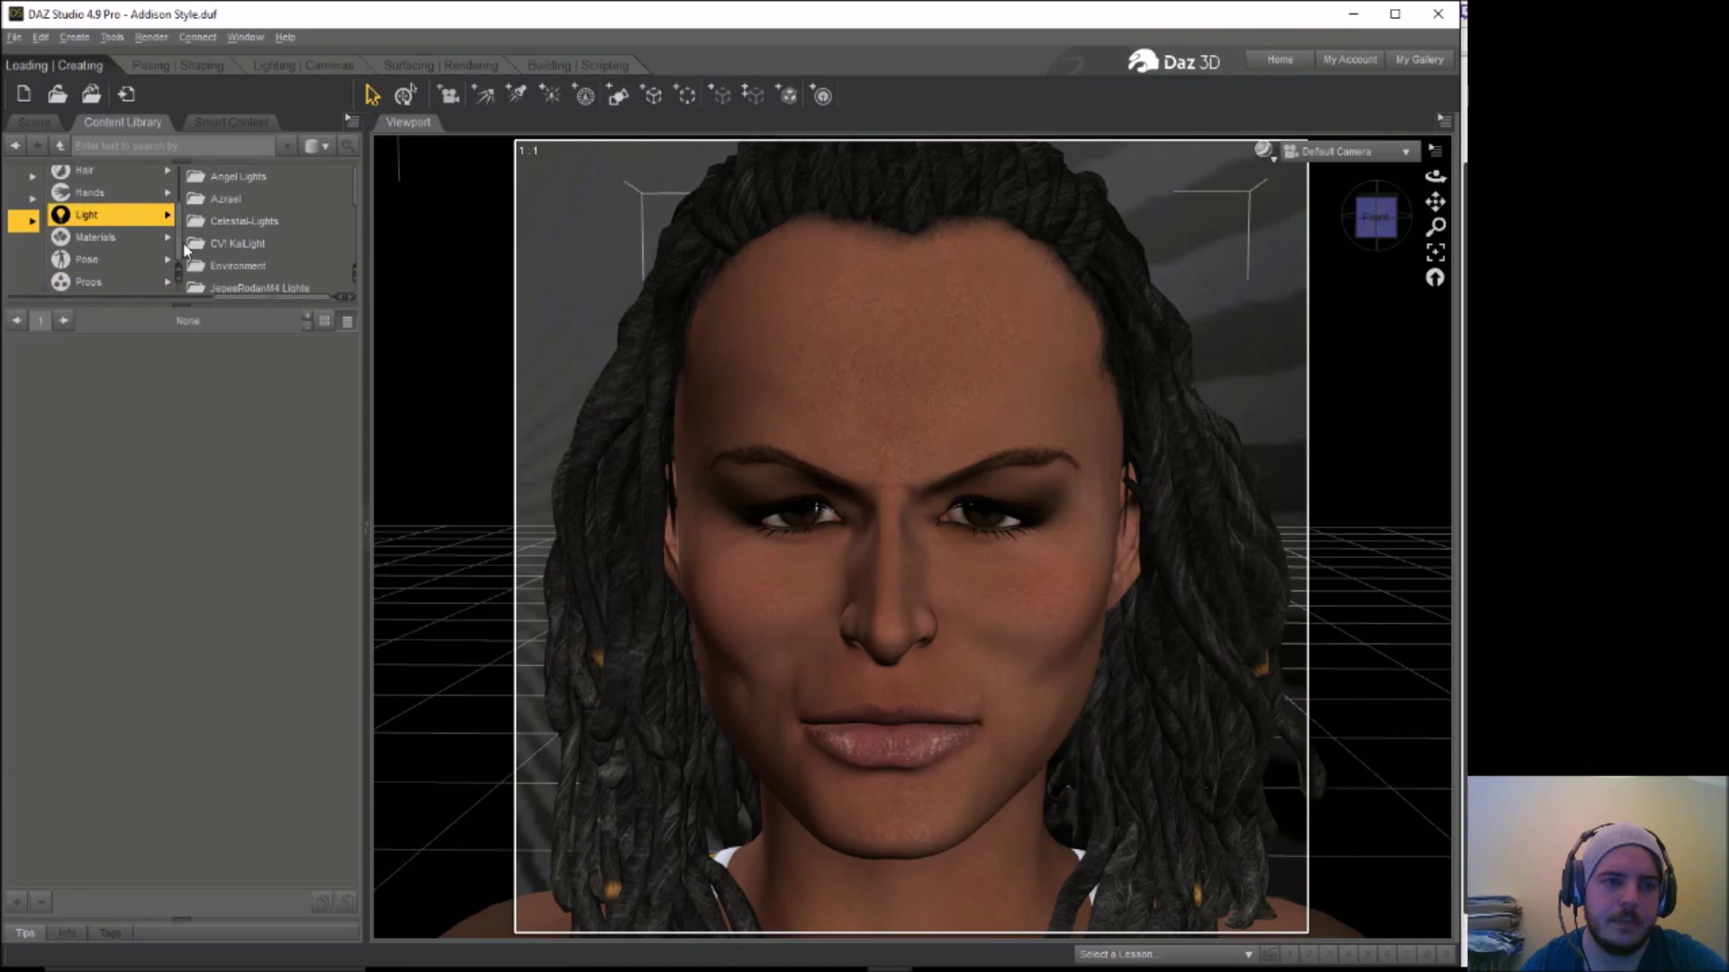
click(88, 282)
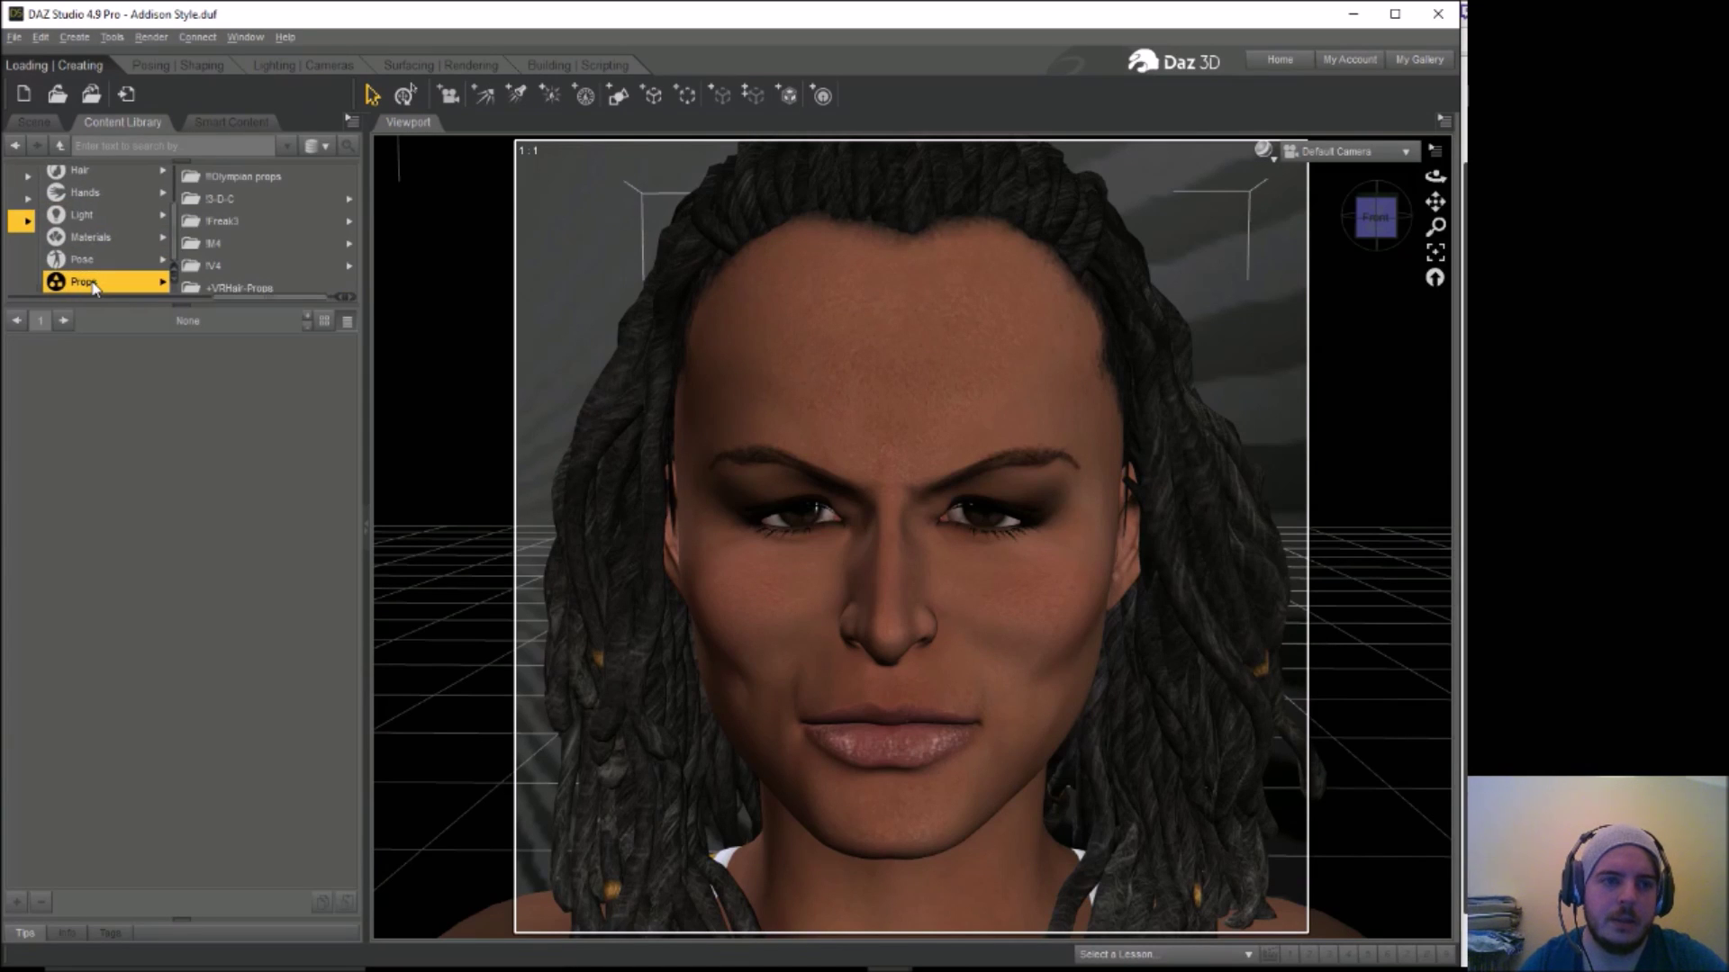
click(223, 225)
scroll(221, 198, down, 2)
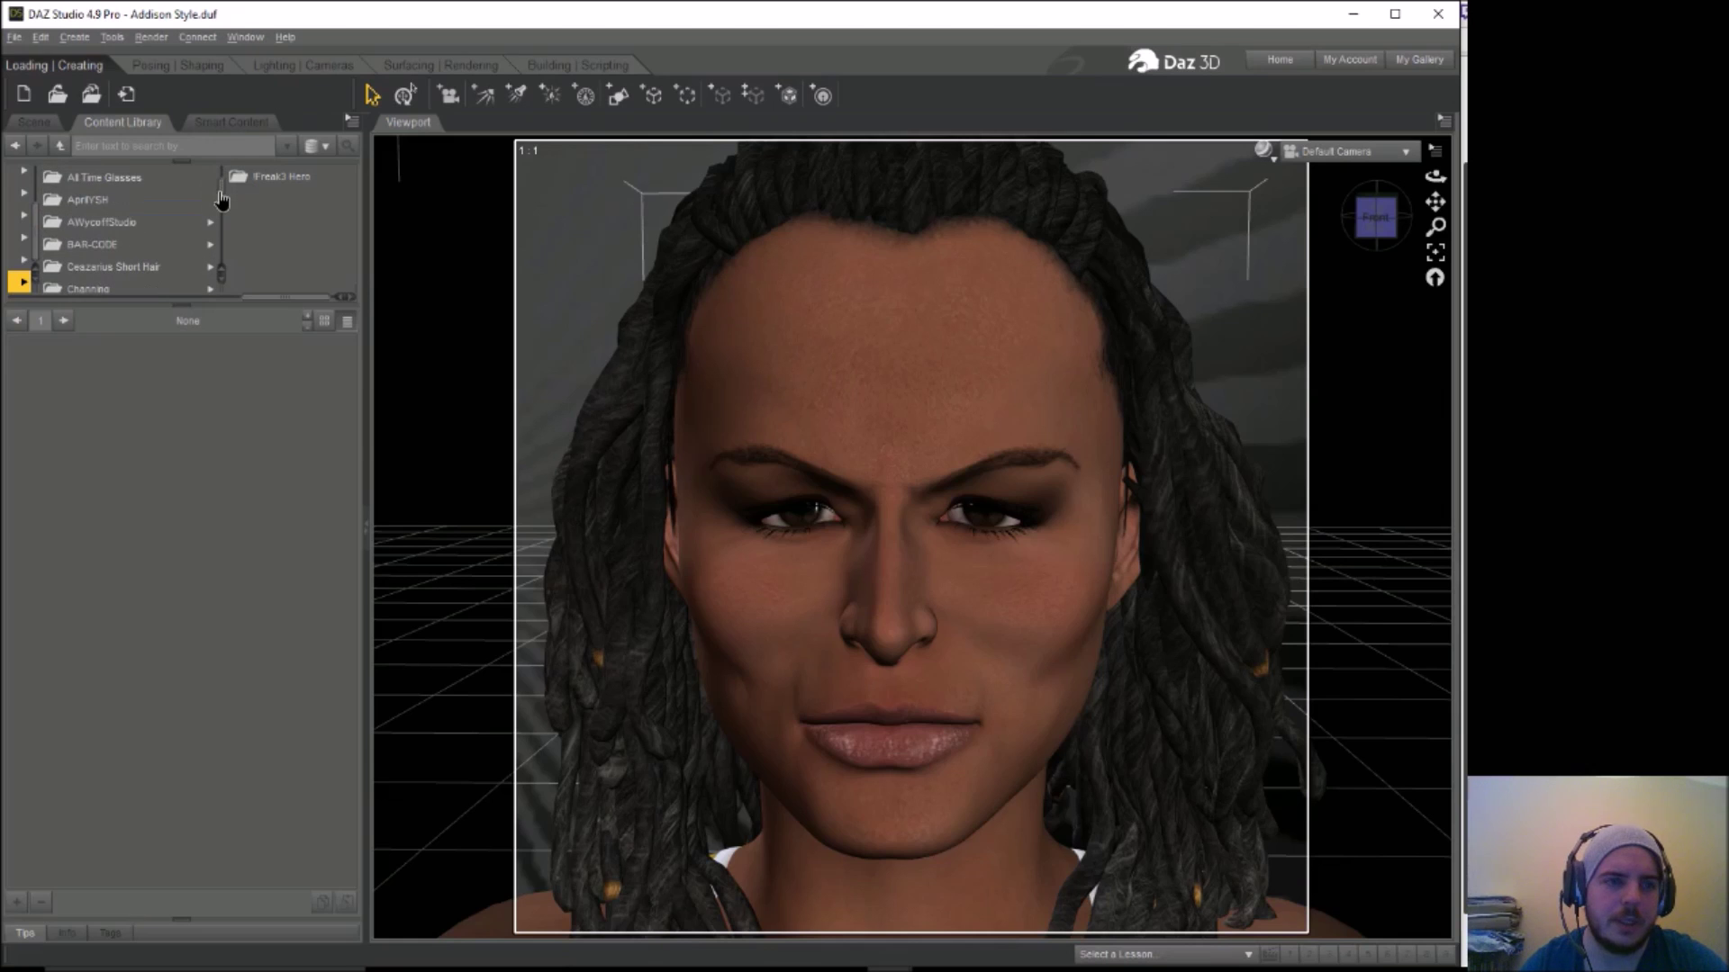
click(137, 245)
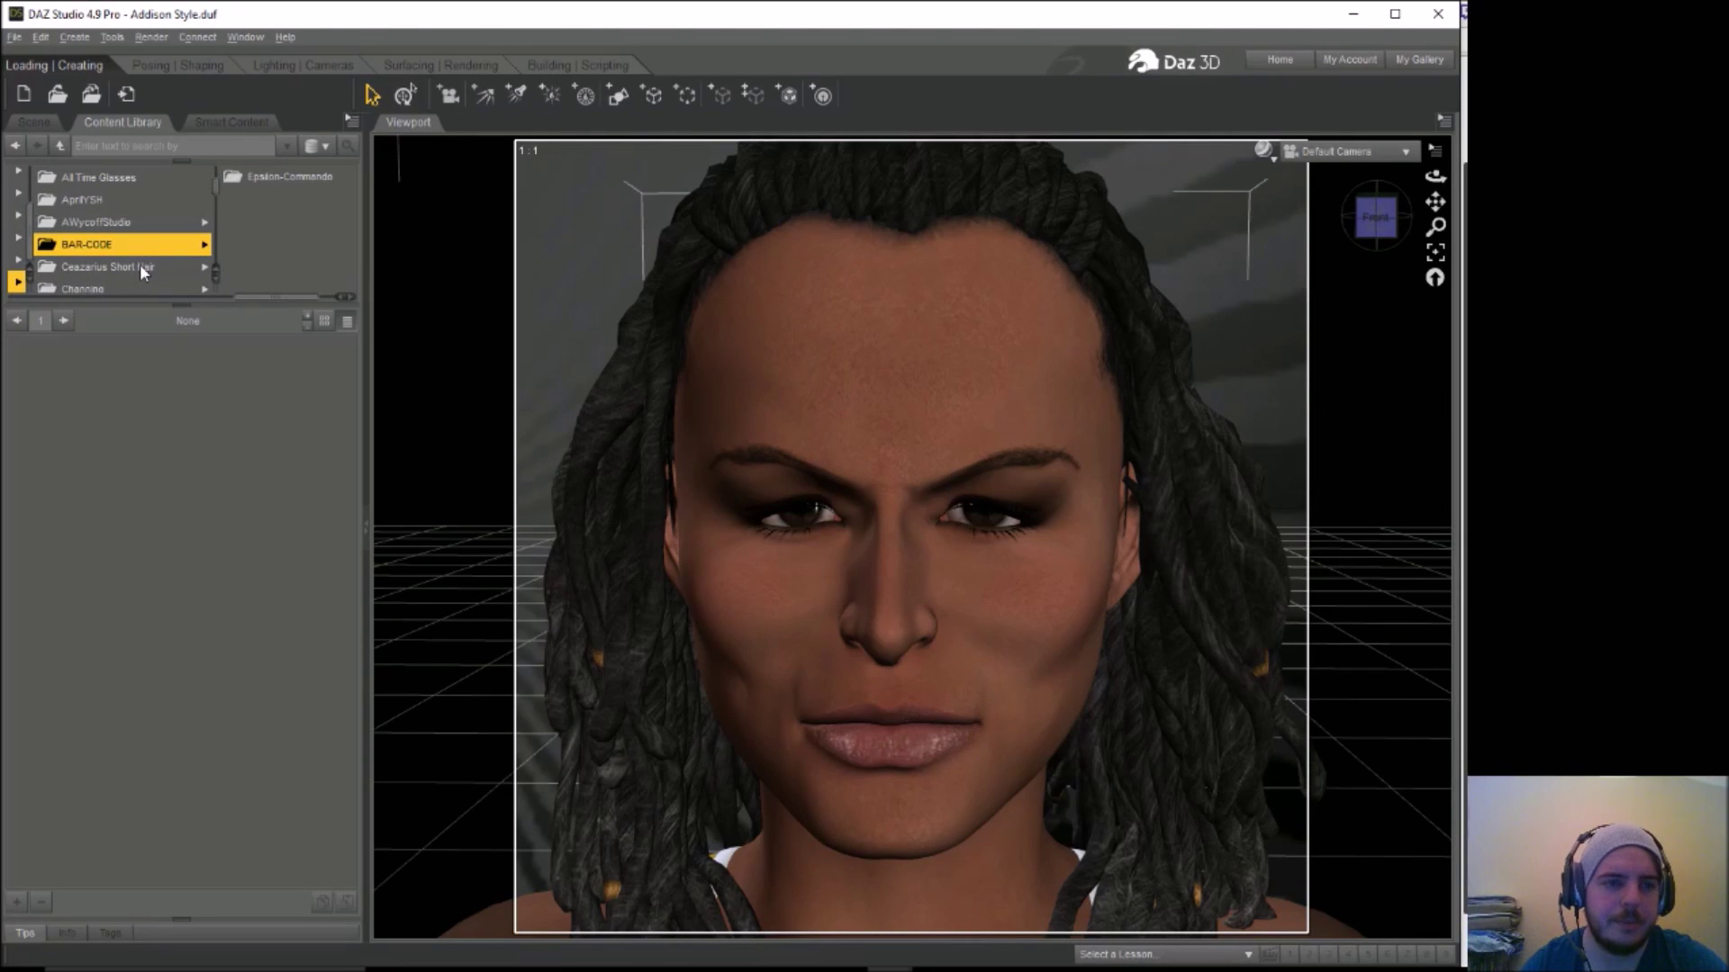
drag(215, 193, 218, 270)
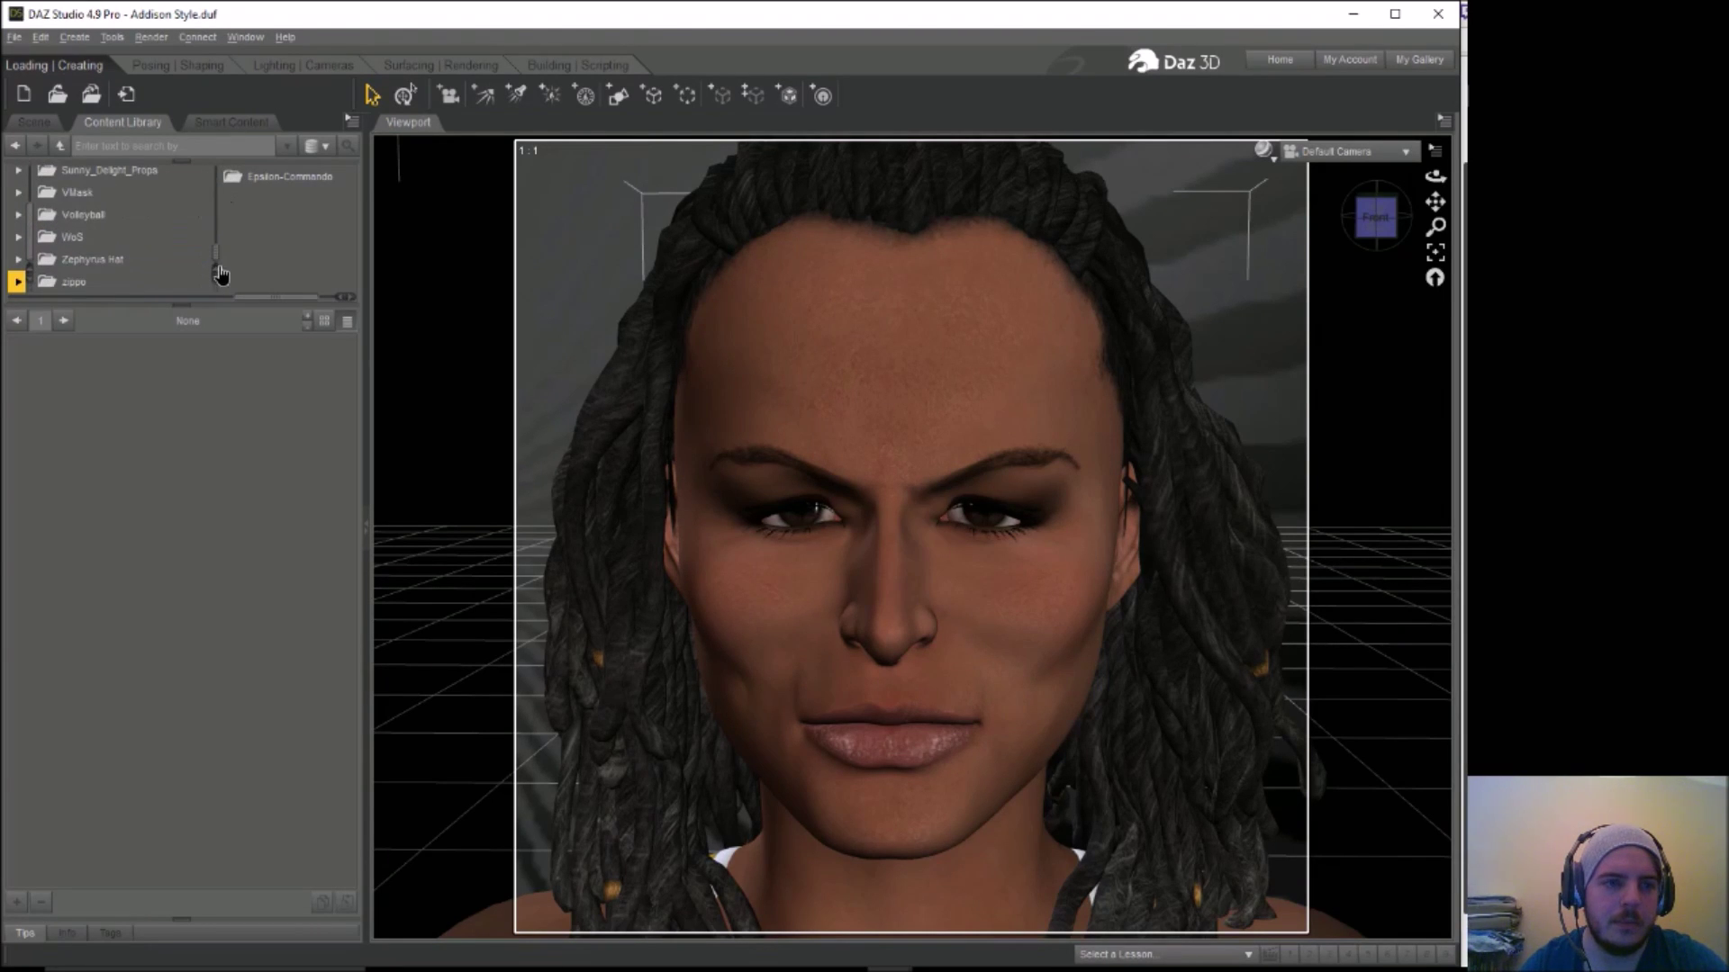
click(116, 267)
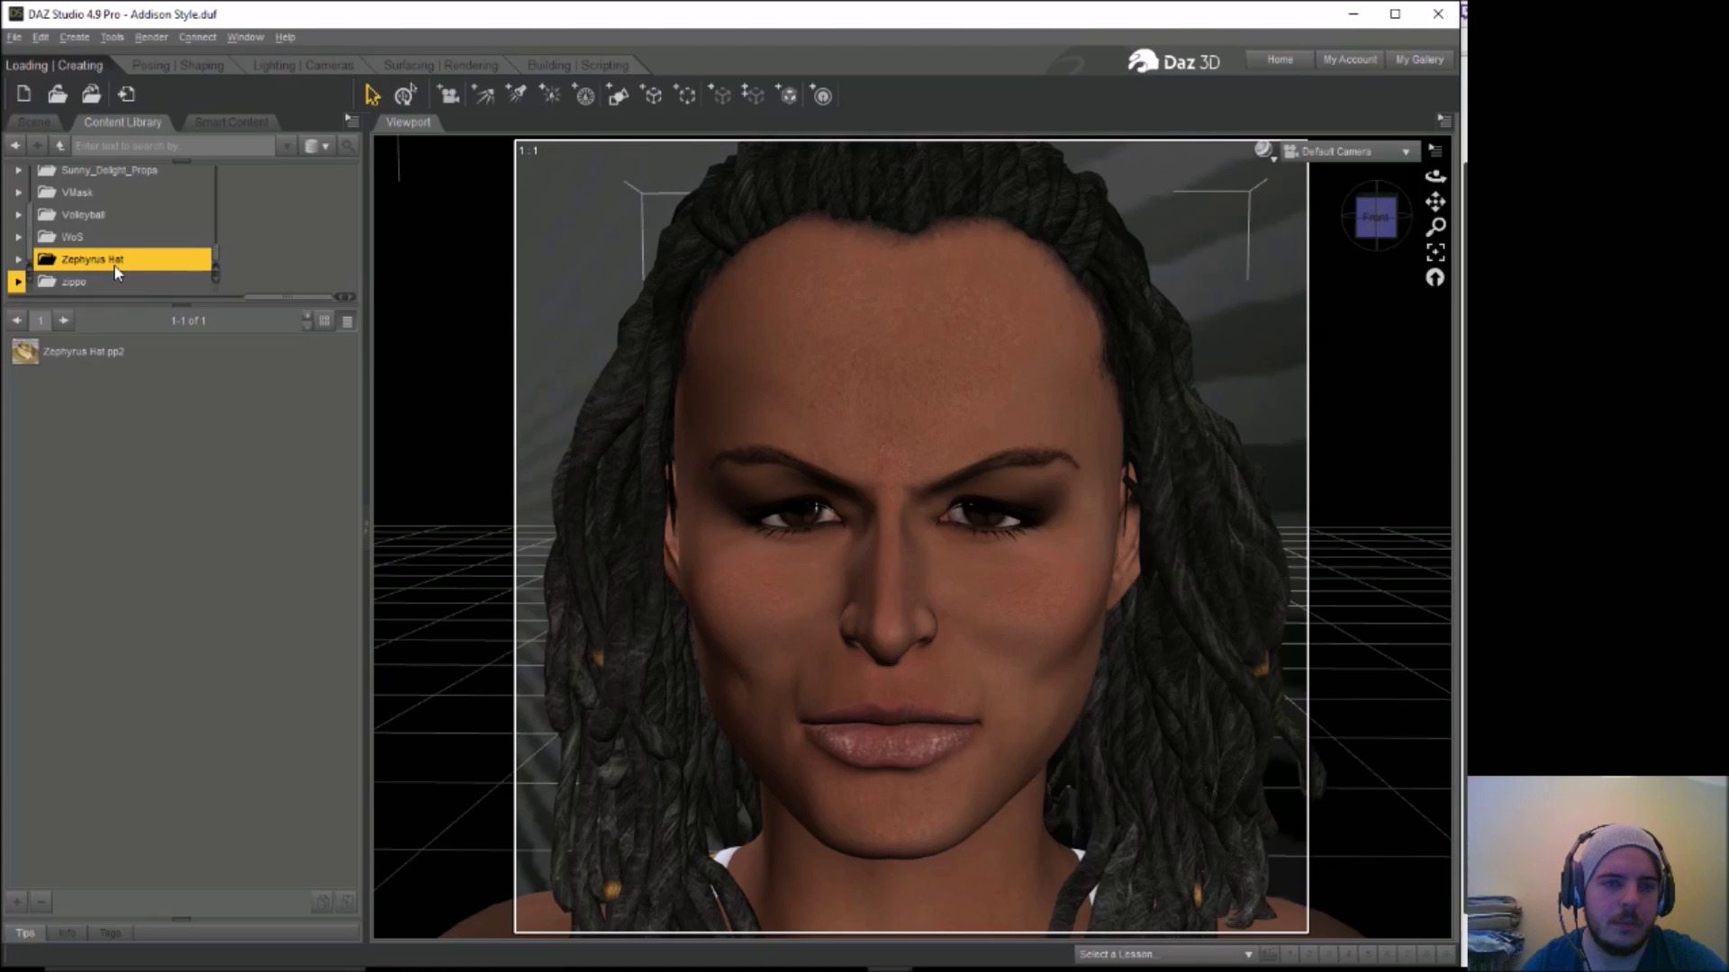
click(76, 283)
click(90, 237)
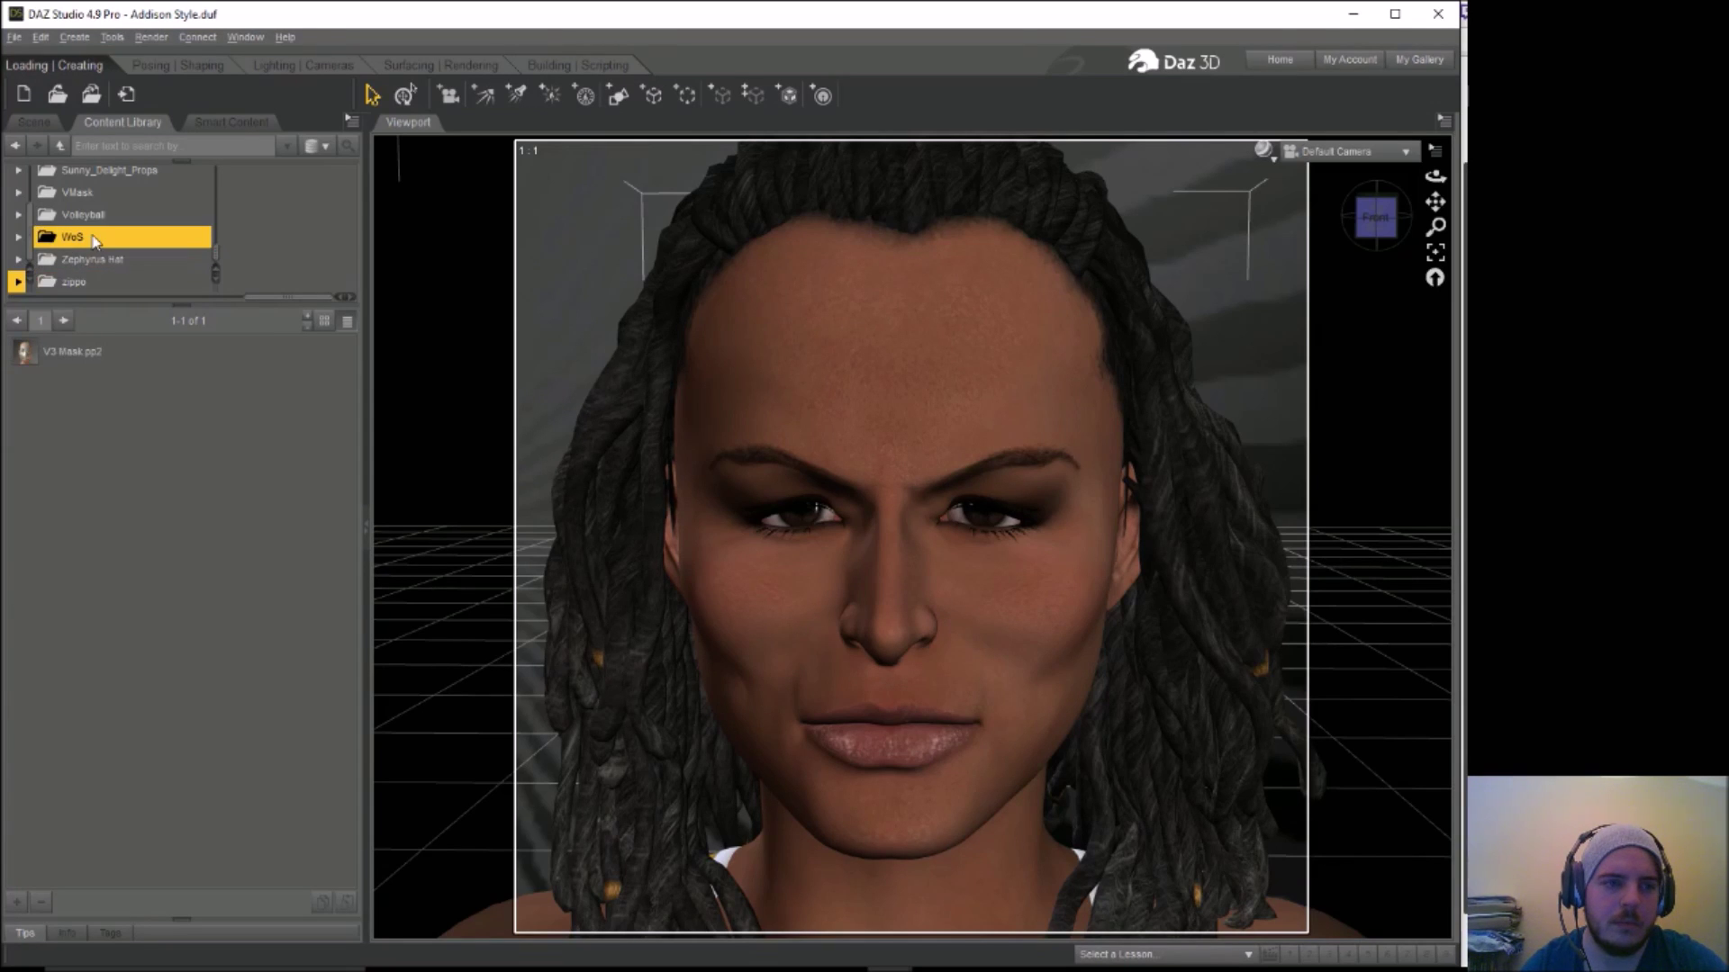
click(94, 218)
click(100, 195)
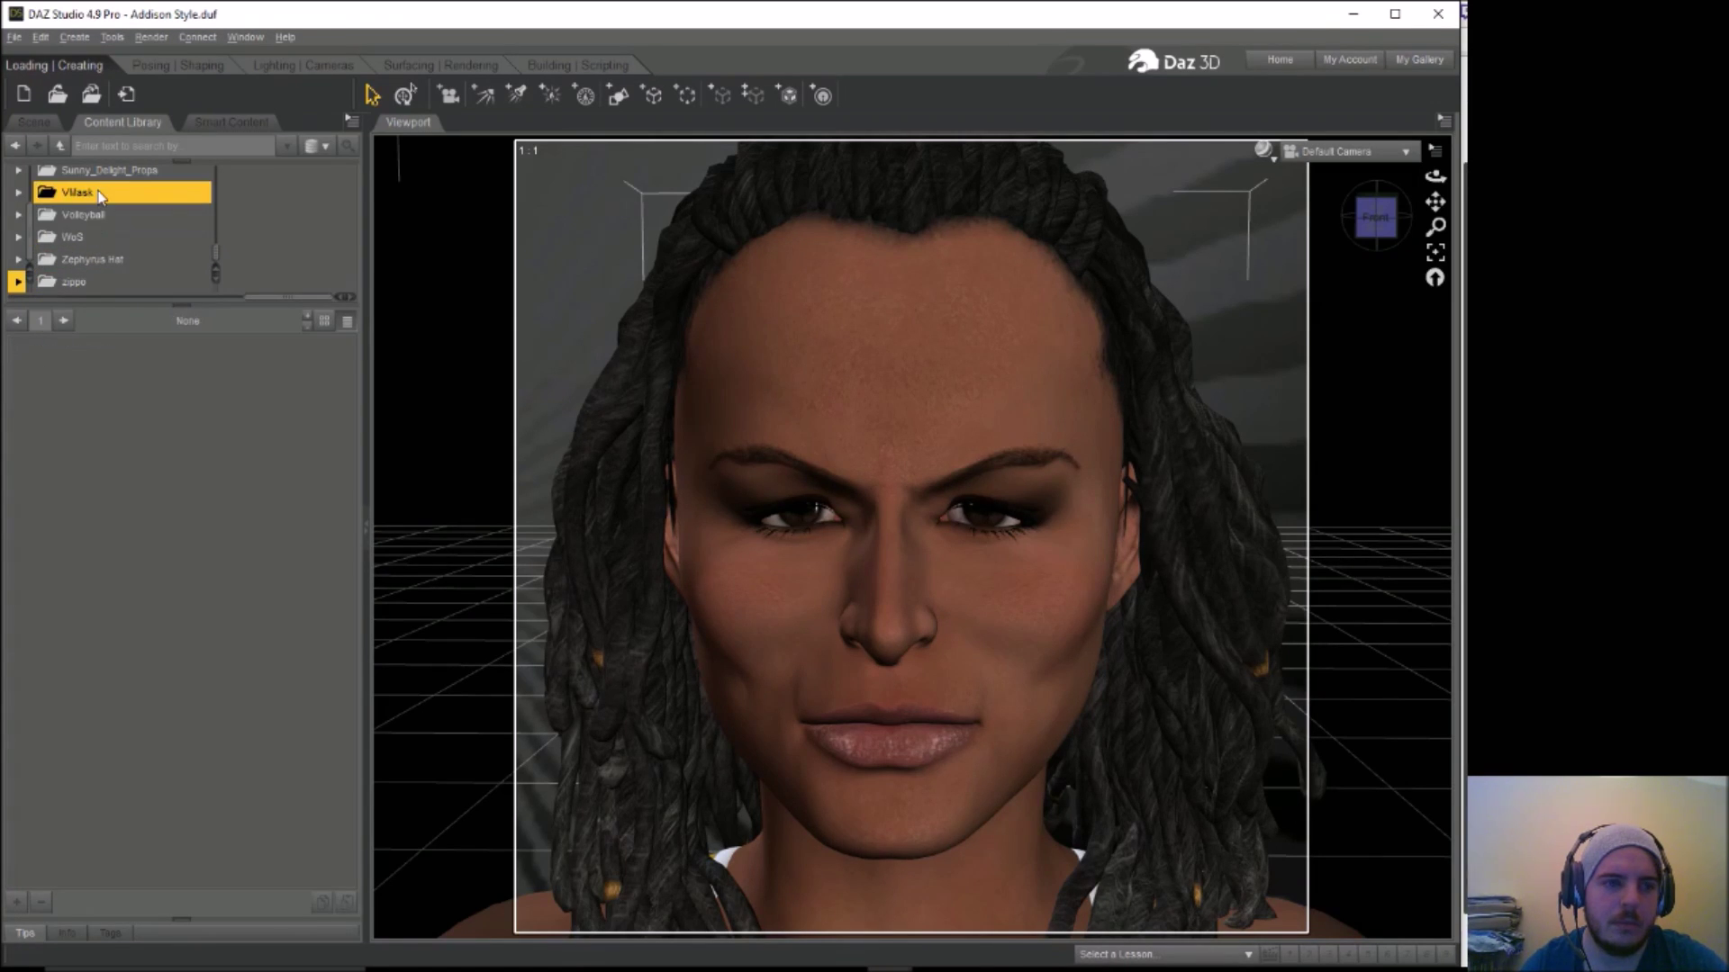
Add Delight_Hairband.pp2 from the Sunny_Delight_Props folder to the figure's head
scroll(216, 261, up, 2)
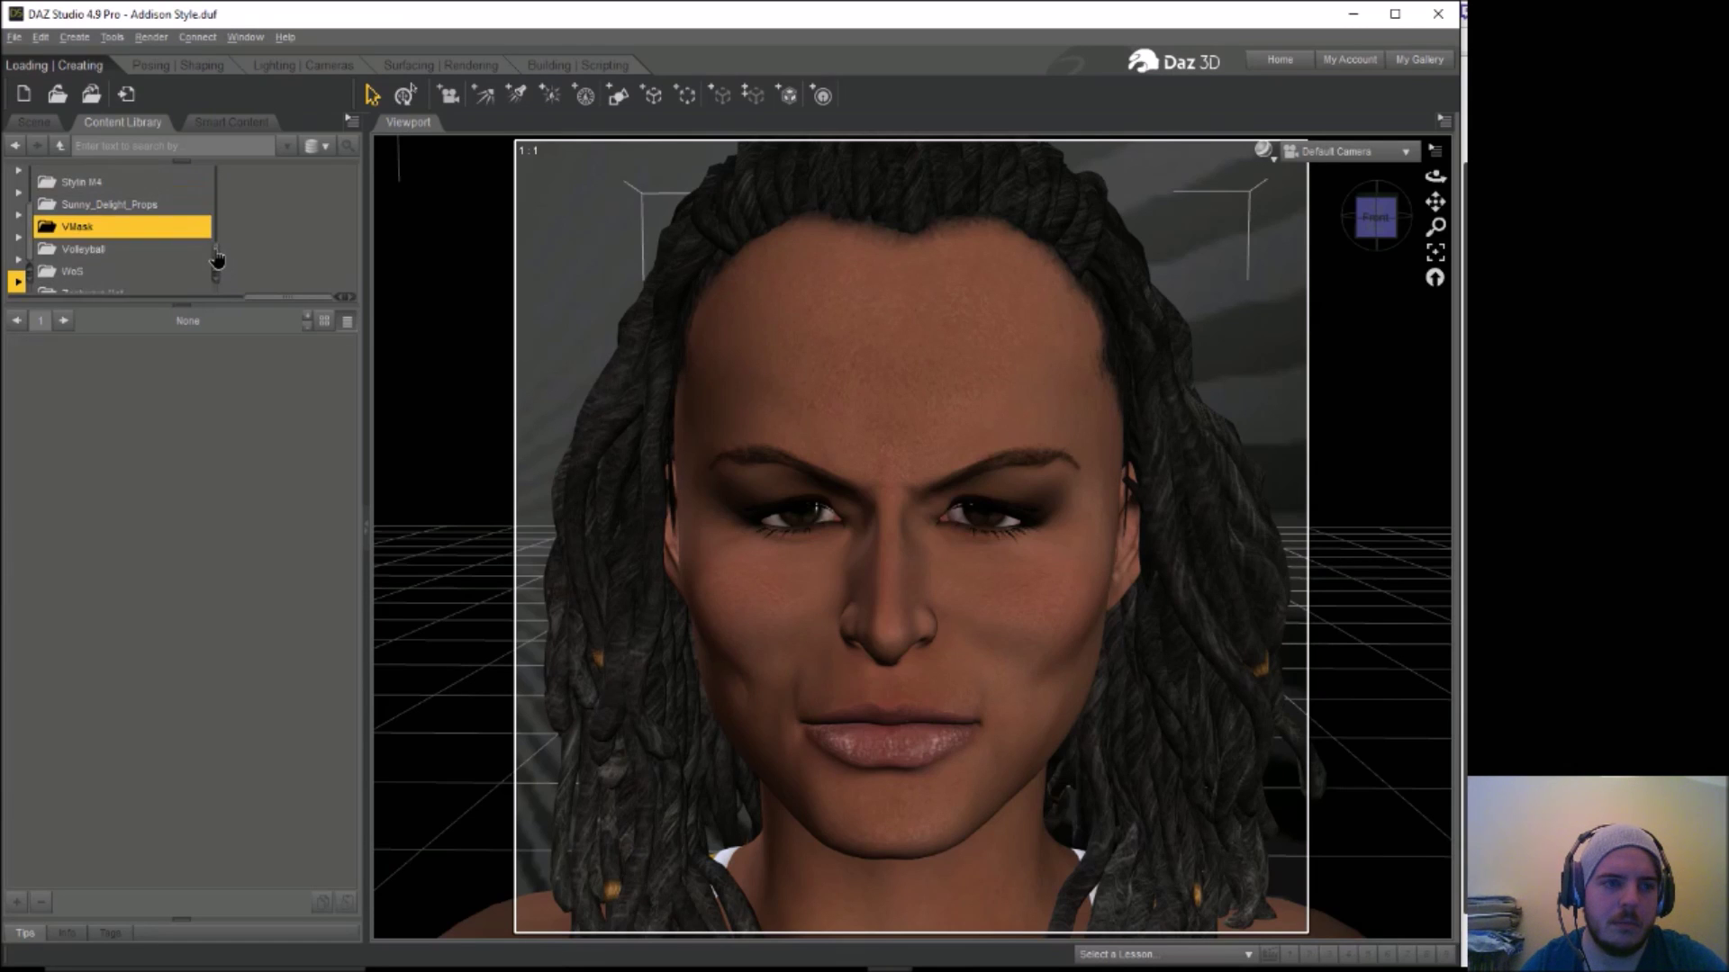
click(149, 225)
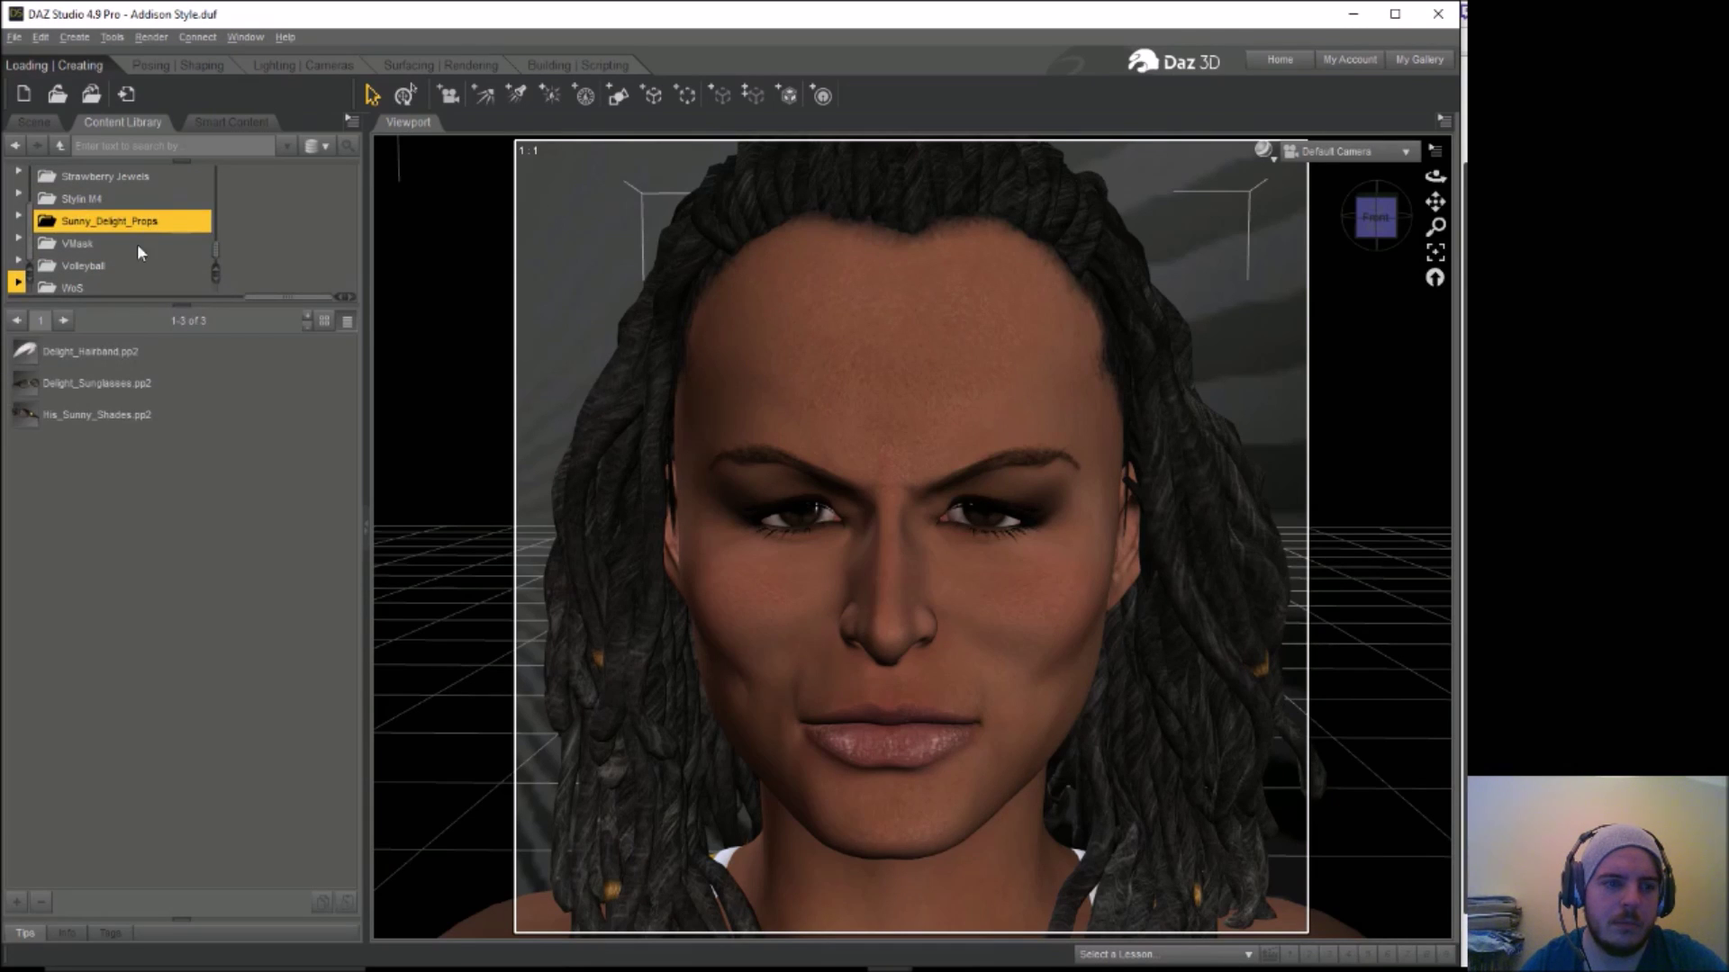
drag(108, 353, 889, 364)
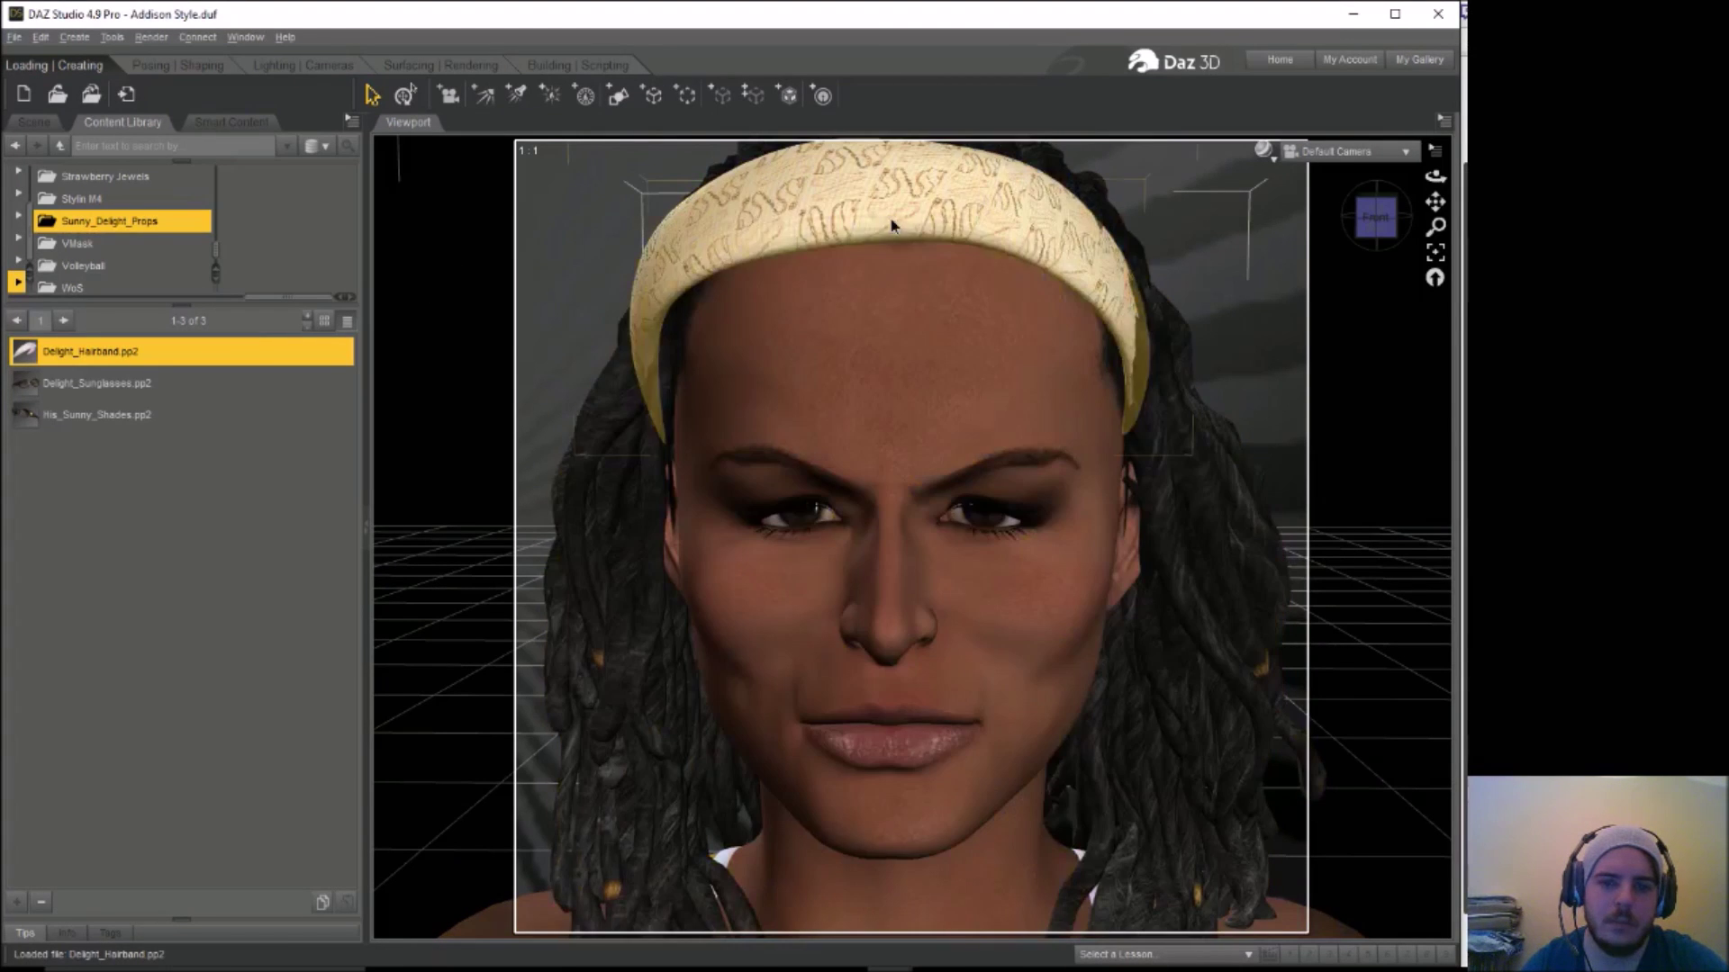
Lower the hairband to a Y translation of about -1.9 and move it forward to a Z translation of 1.11
click(205, 67)
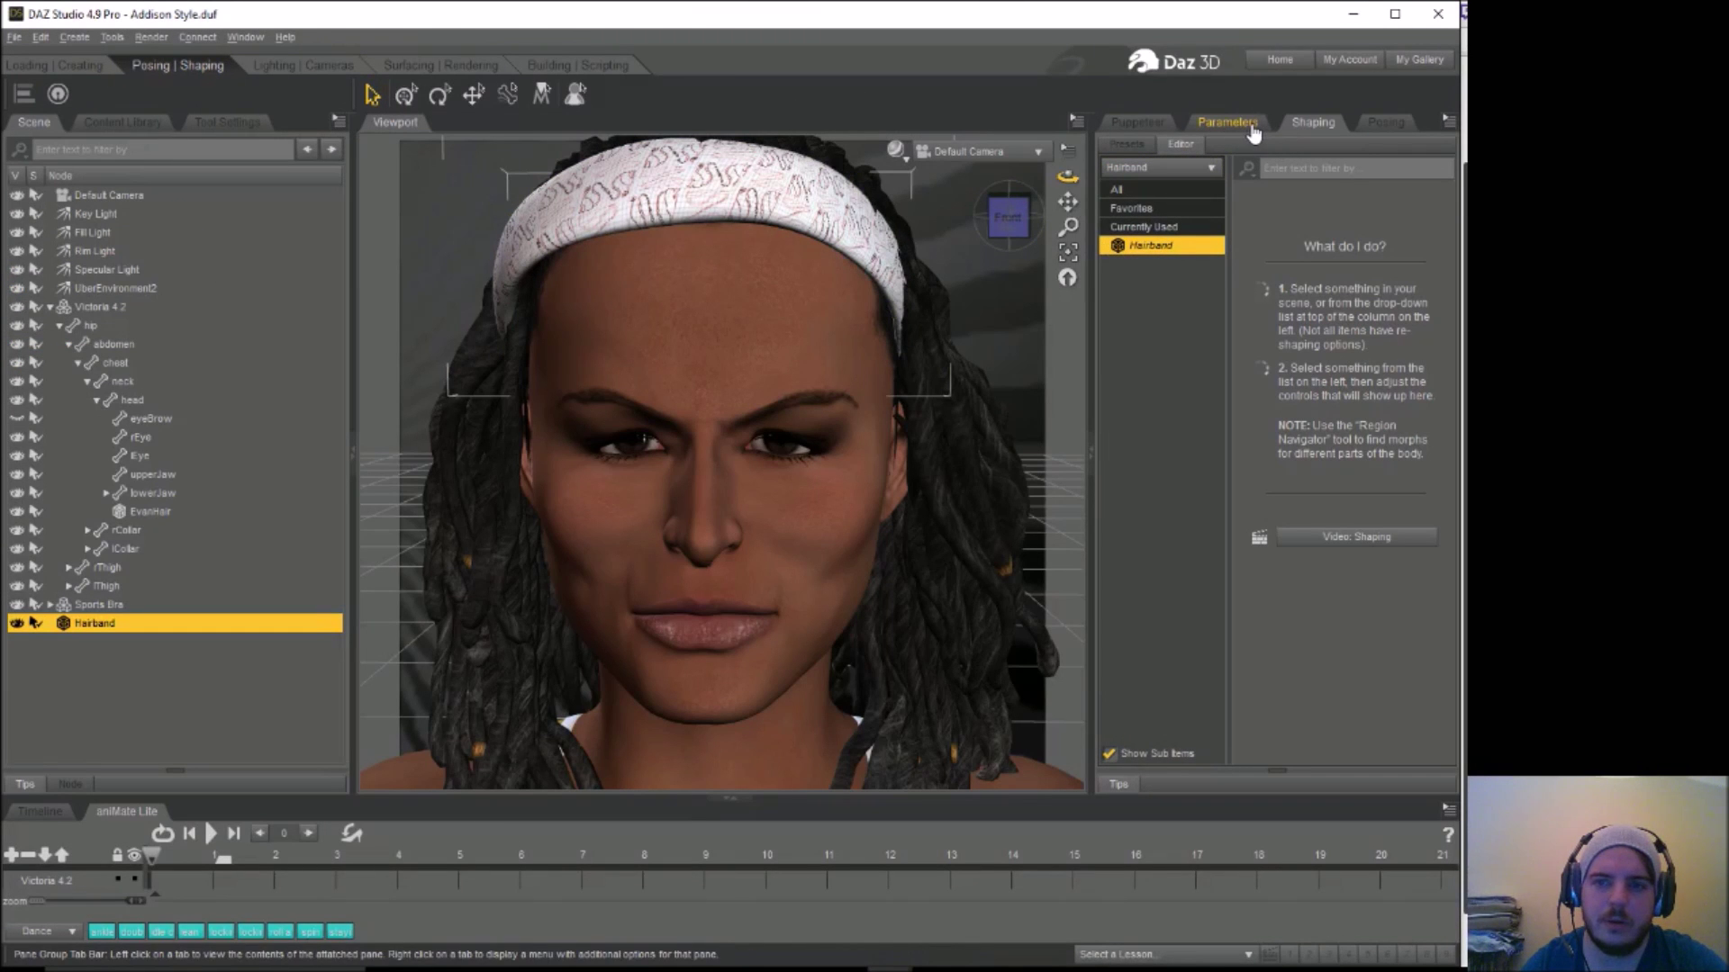
click(1387, 123)
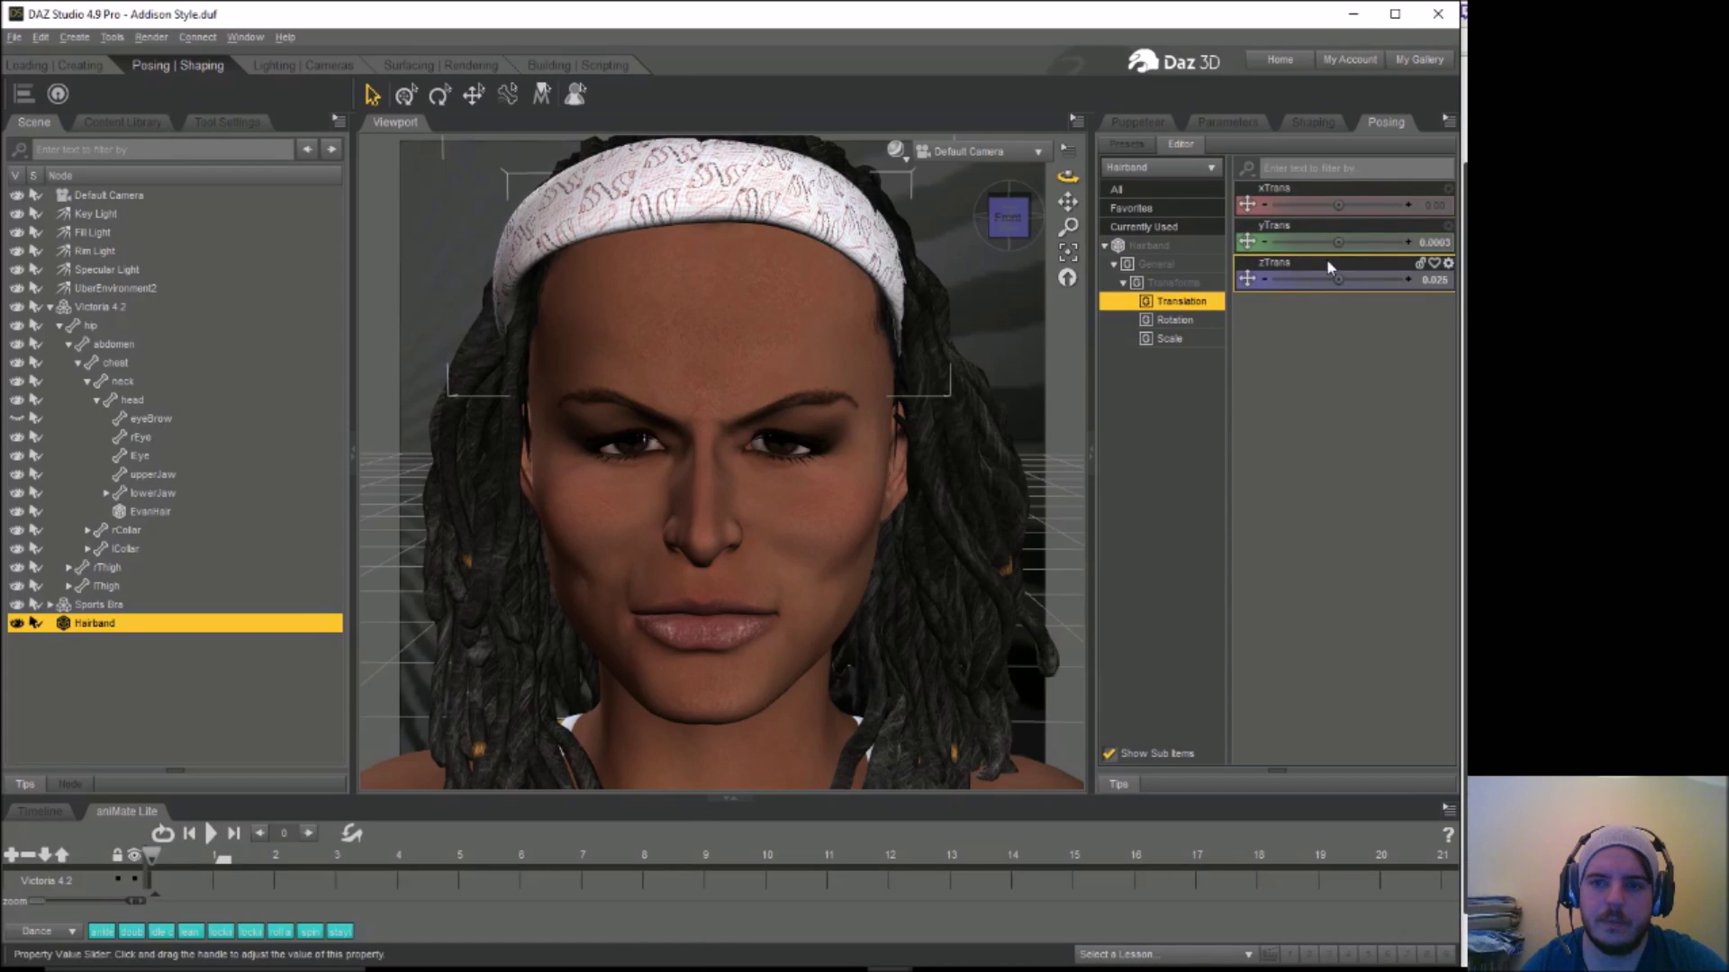
drag(1336, 242, 1305, 241)
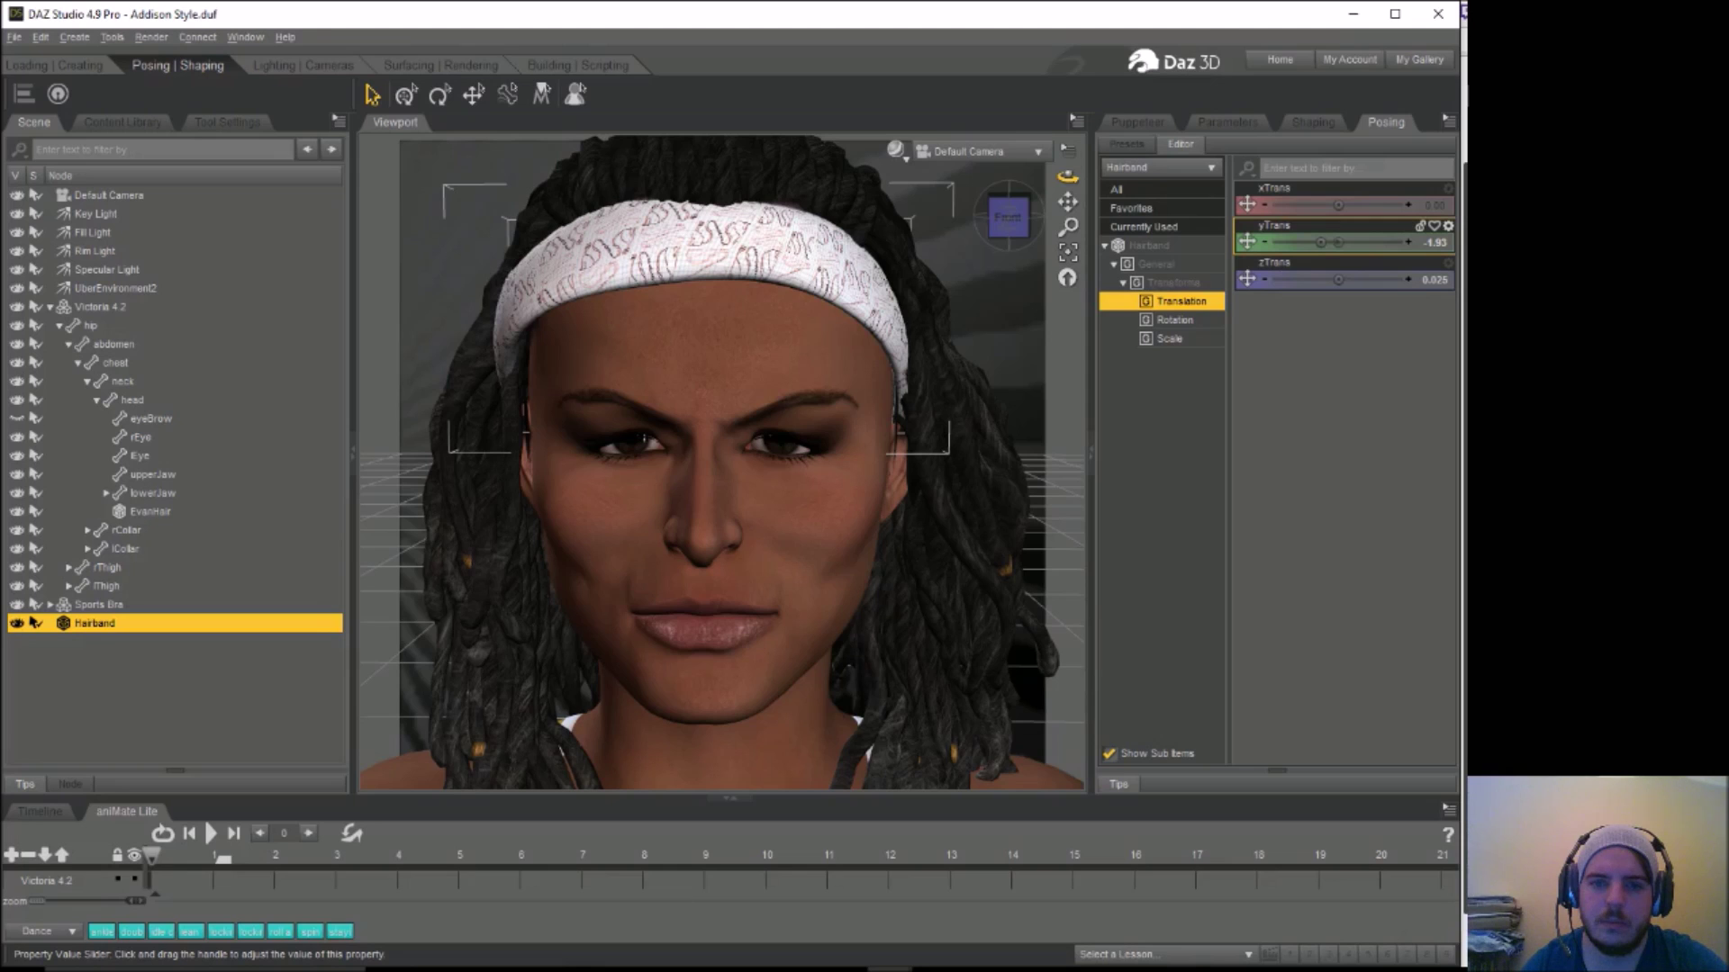
drag(1339, 279, 1352, 279)
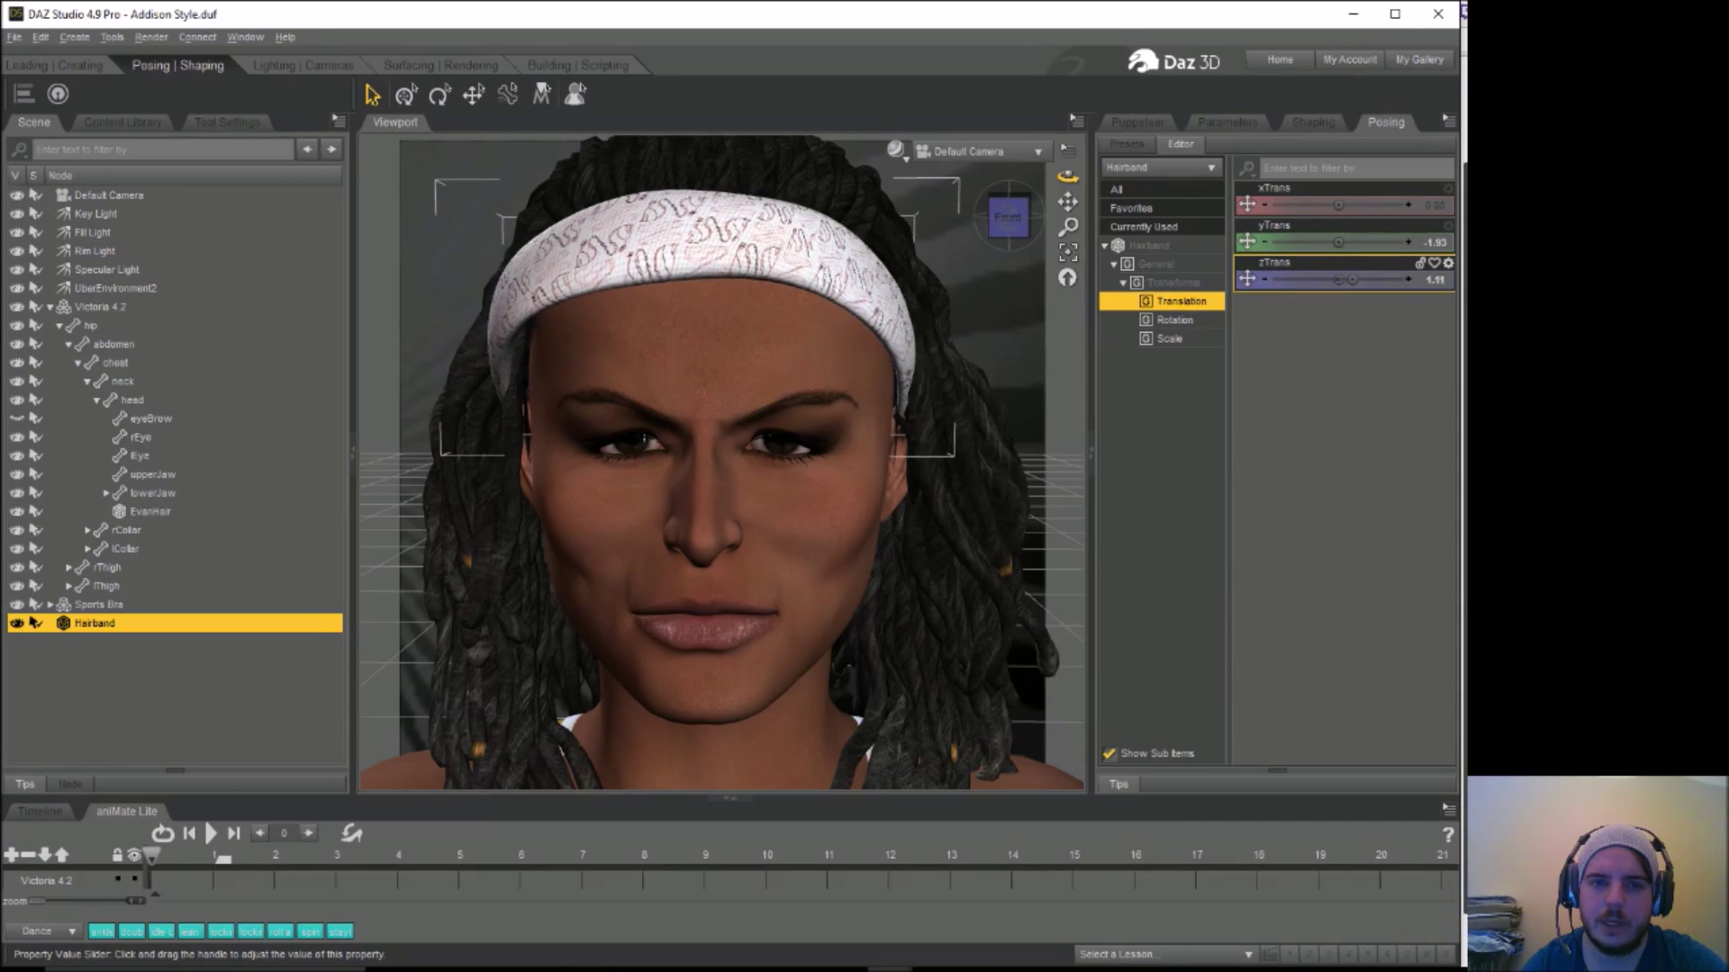
Narrow the hairband to an X scale of about 91.8% and shift it sideways to an X translation of 0.35
click(1193, 341)
drag(1339, 242, 1311, 242)
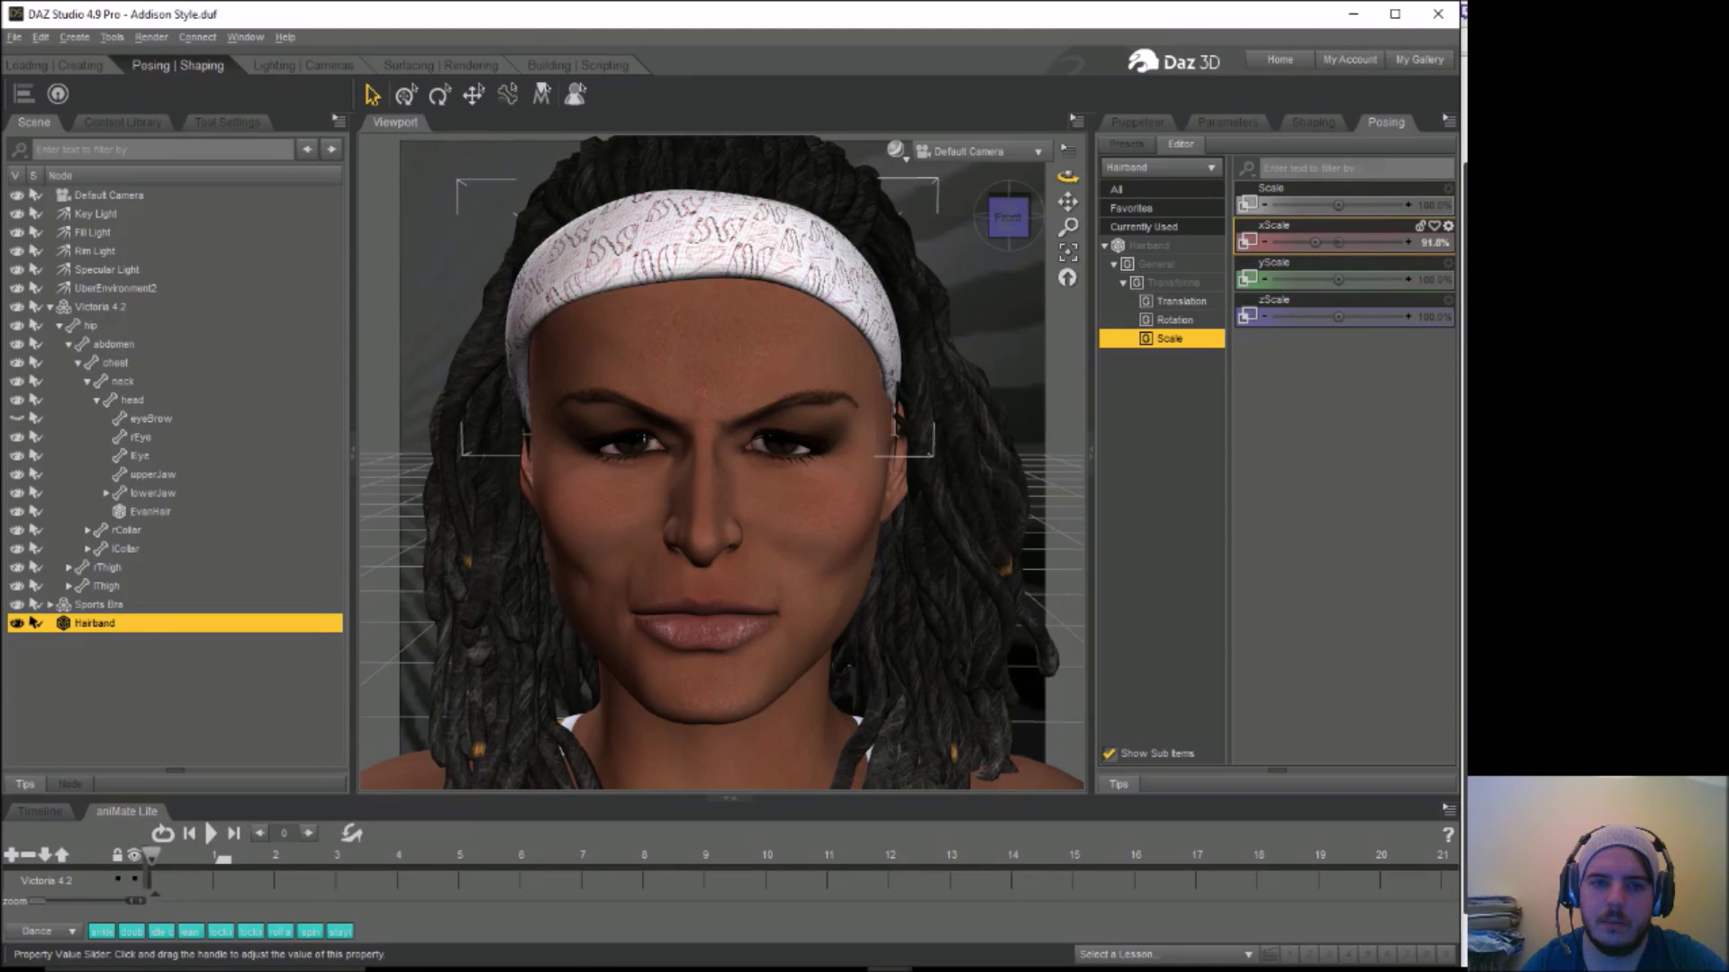
click(1187, 306)
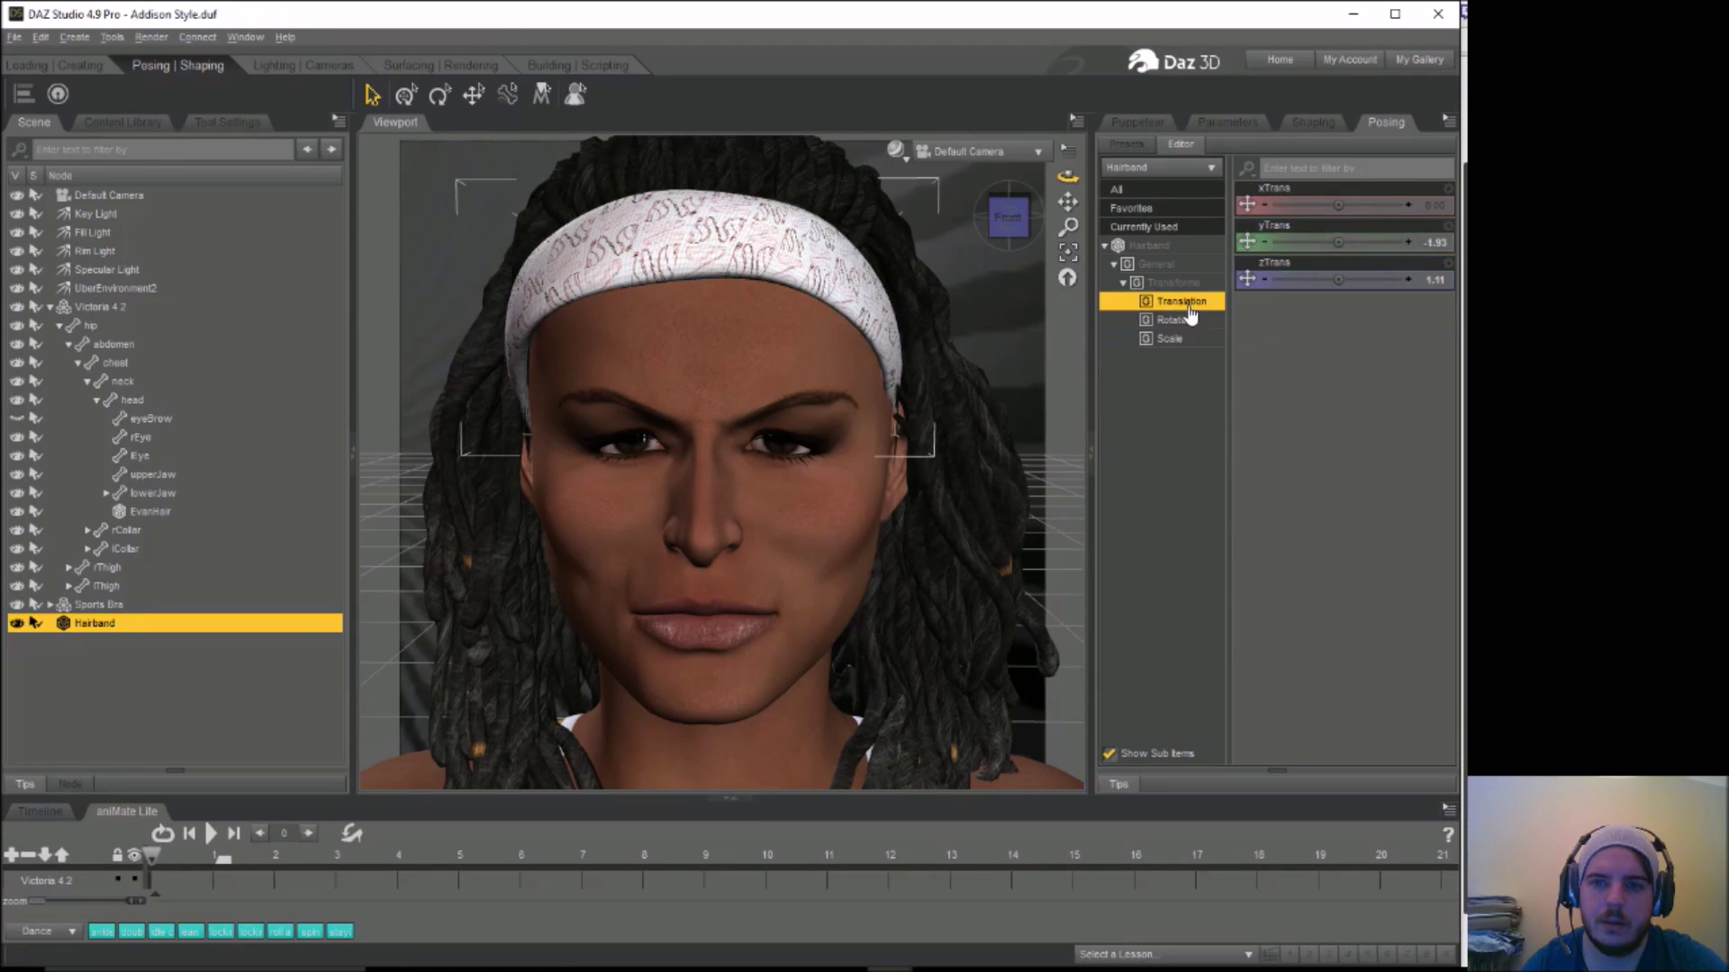
drag(1338, 205, 1345, 205)
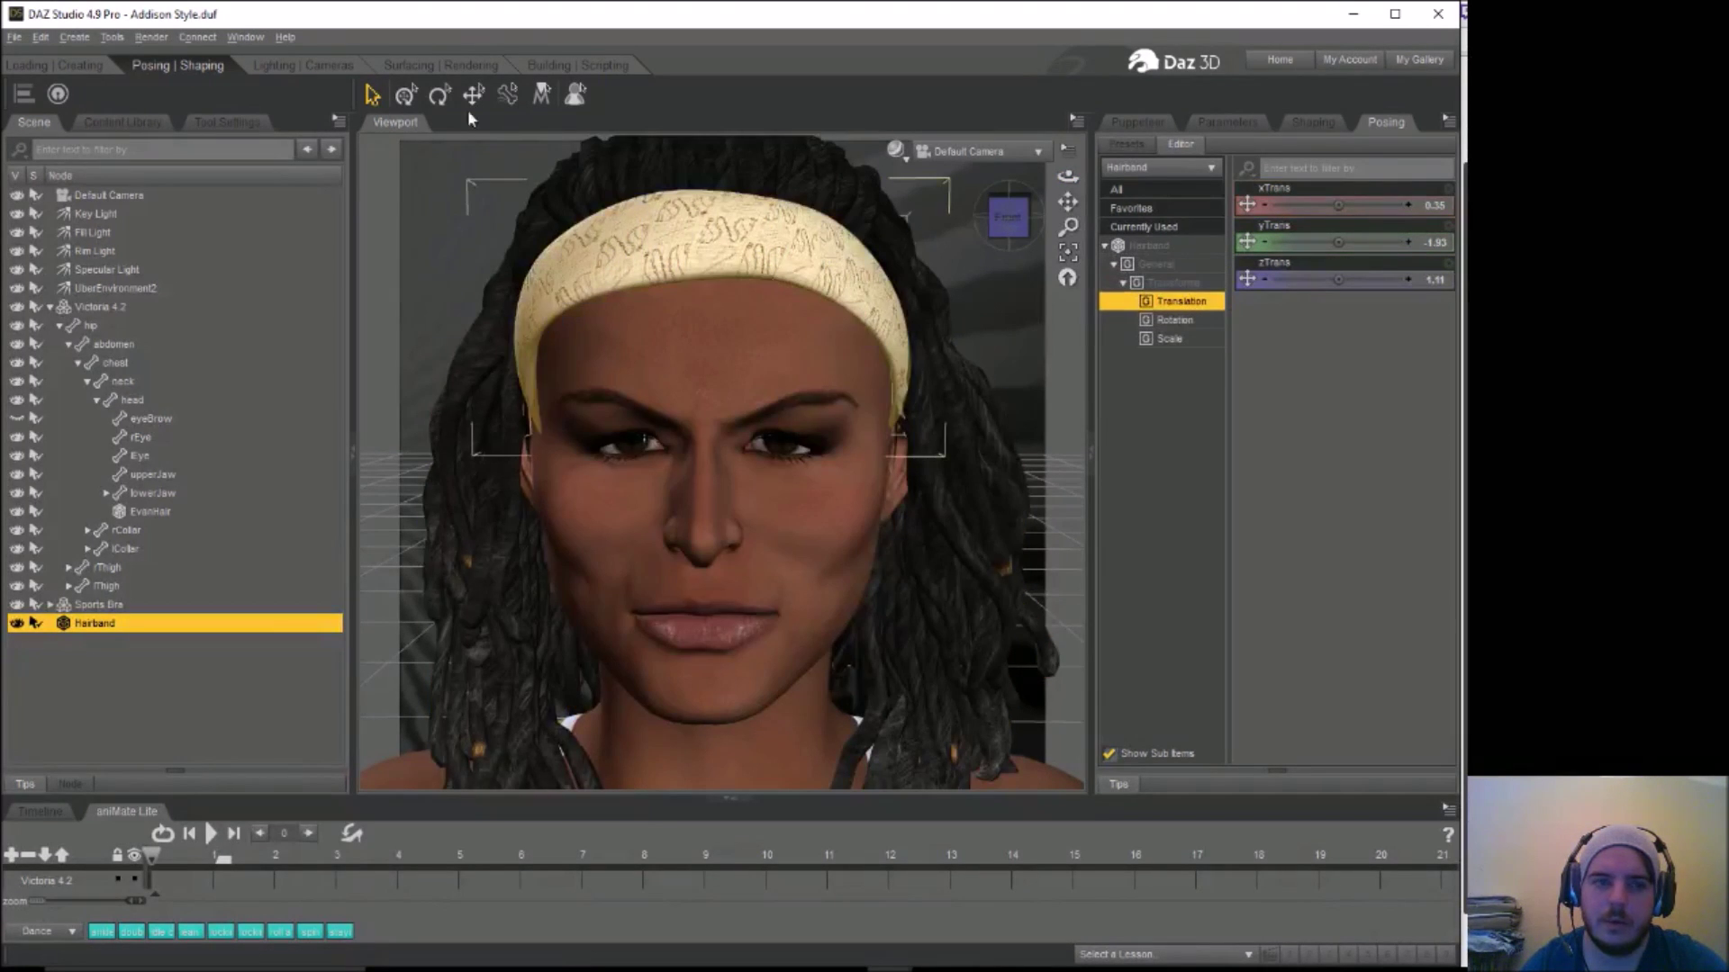
Recolor all surfaces of the hairband to a dark yellow diffuse color of RGB 151, 119, 24
click(441, 64)
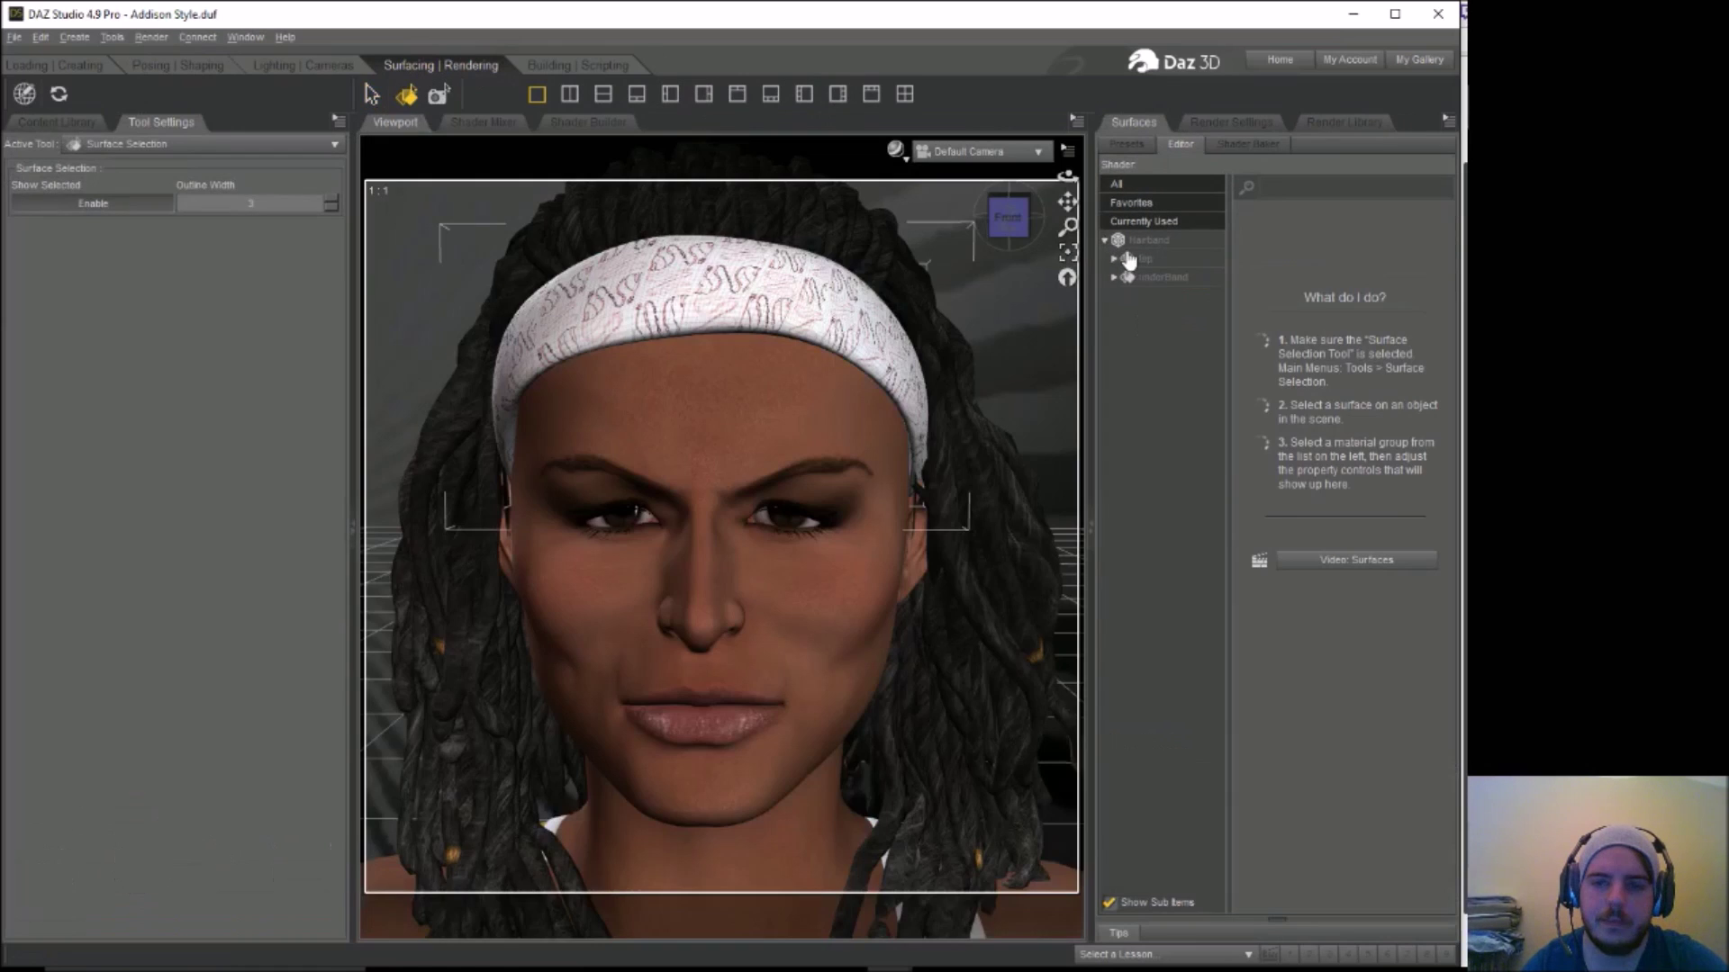
click(1158, 240)
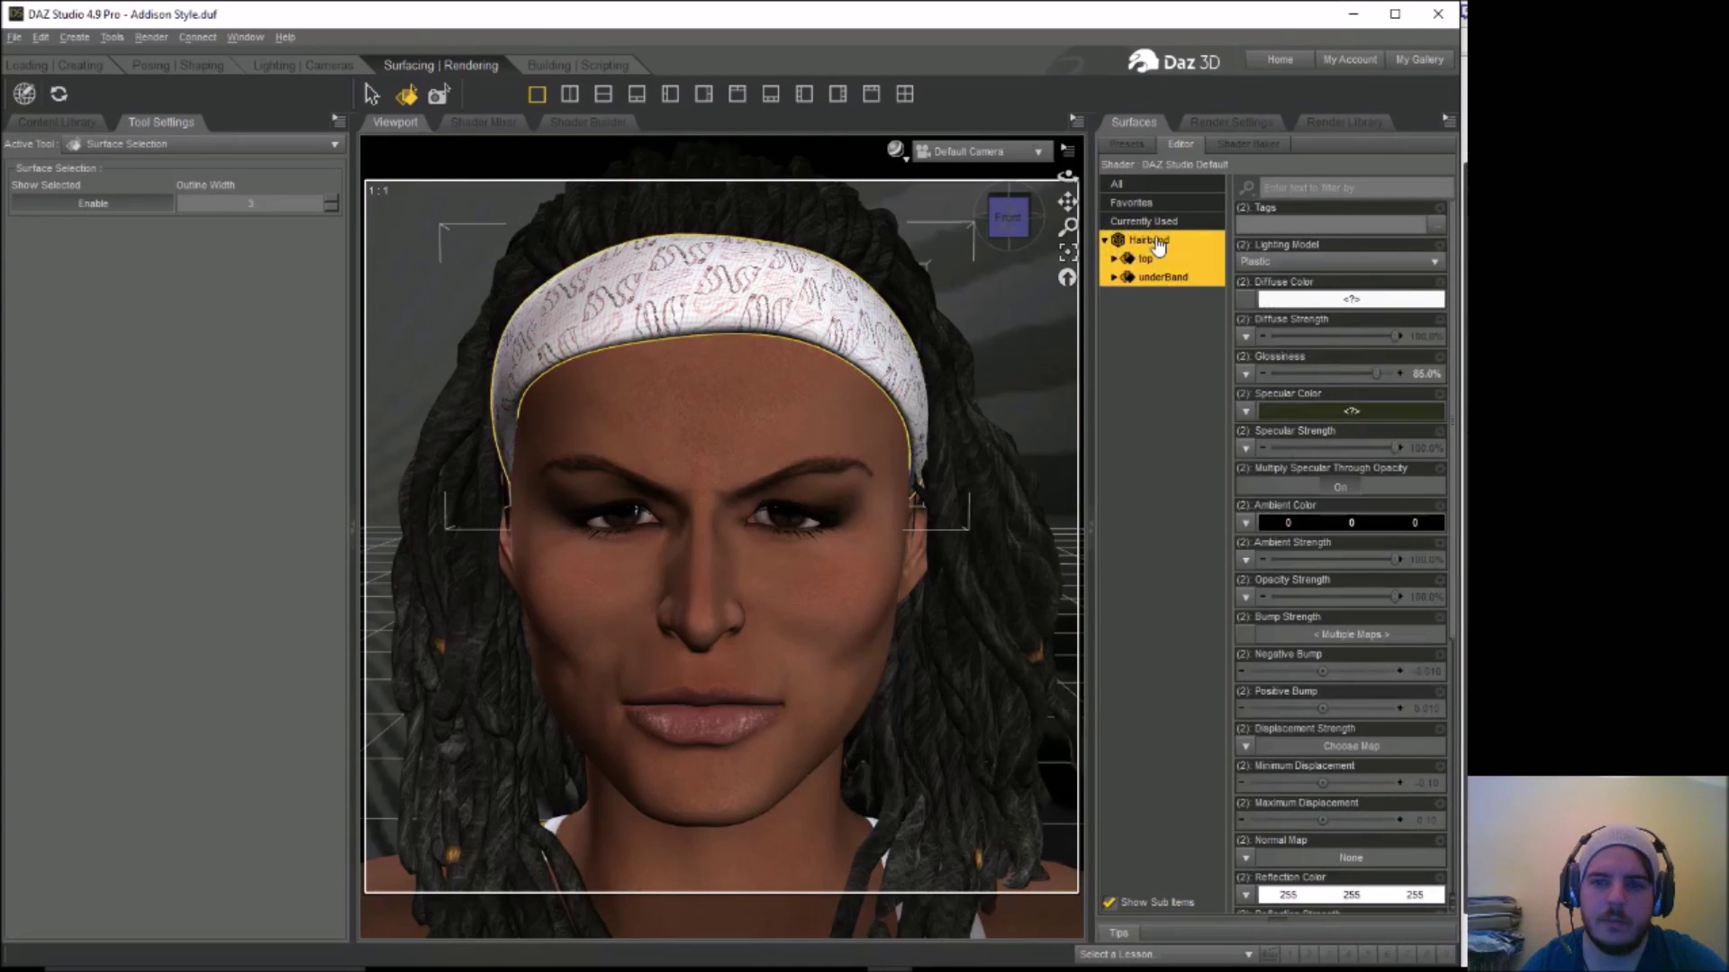
click(1308, 302)
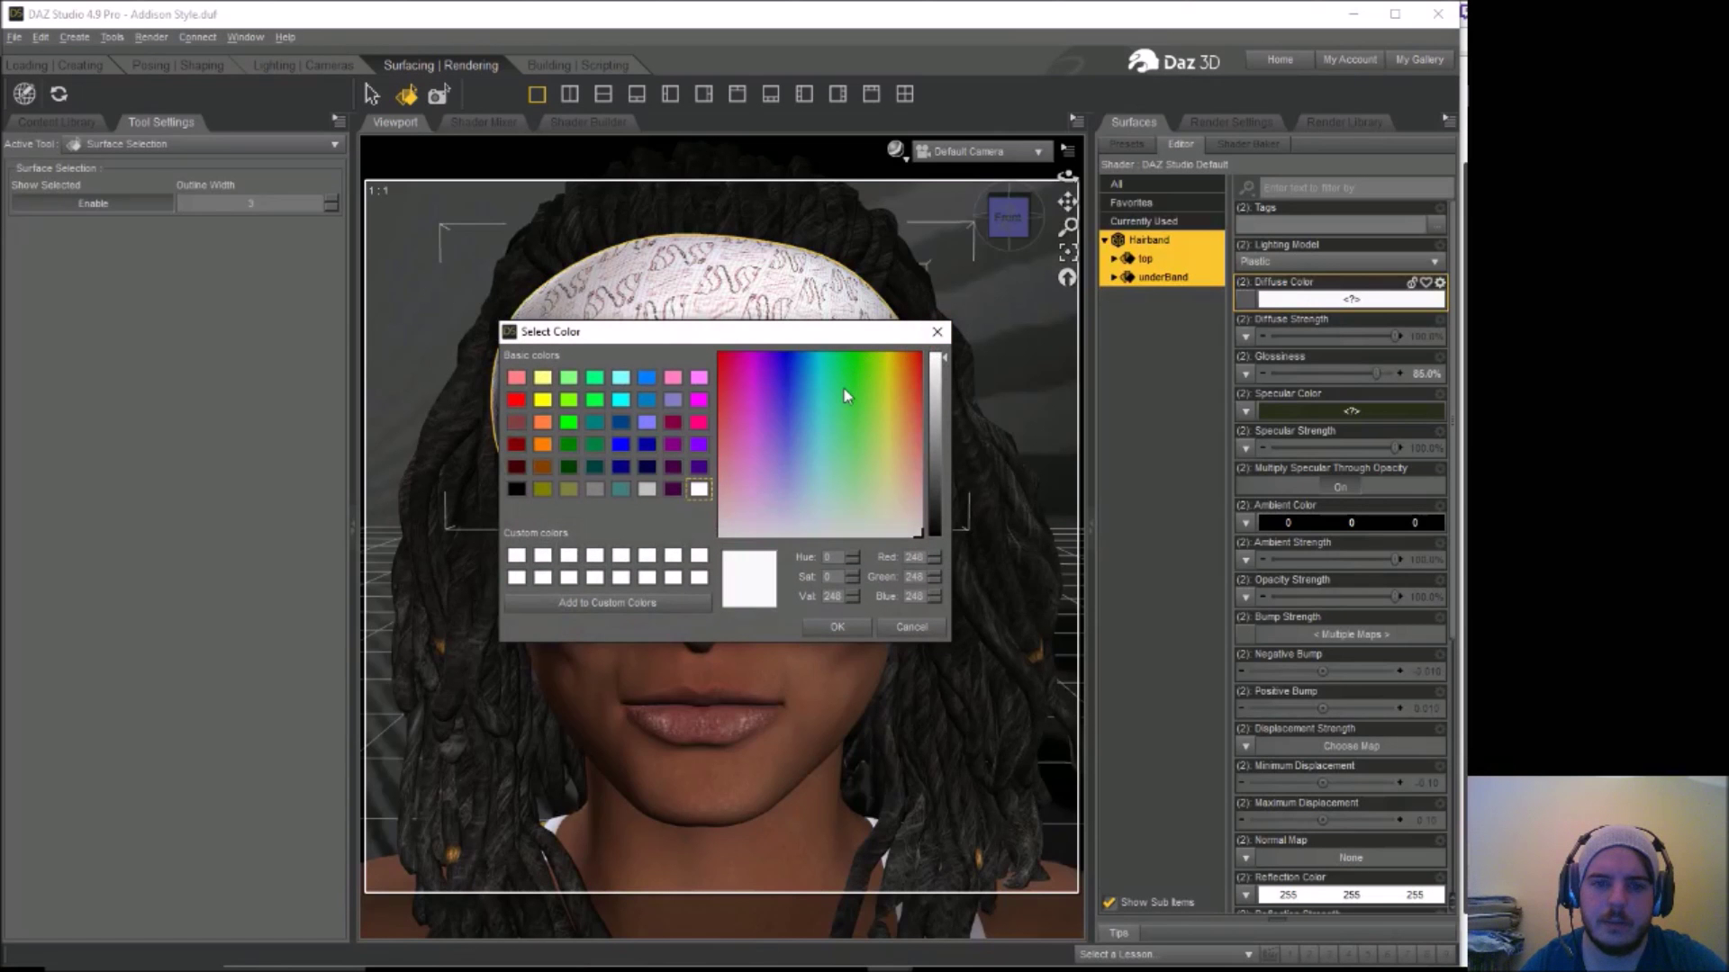
click(894, 384)
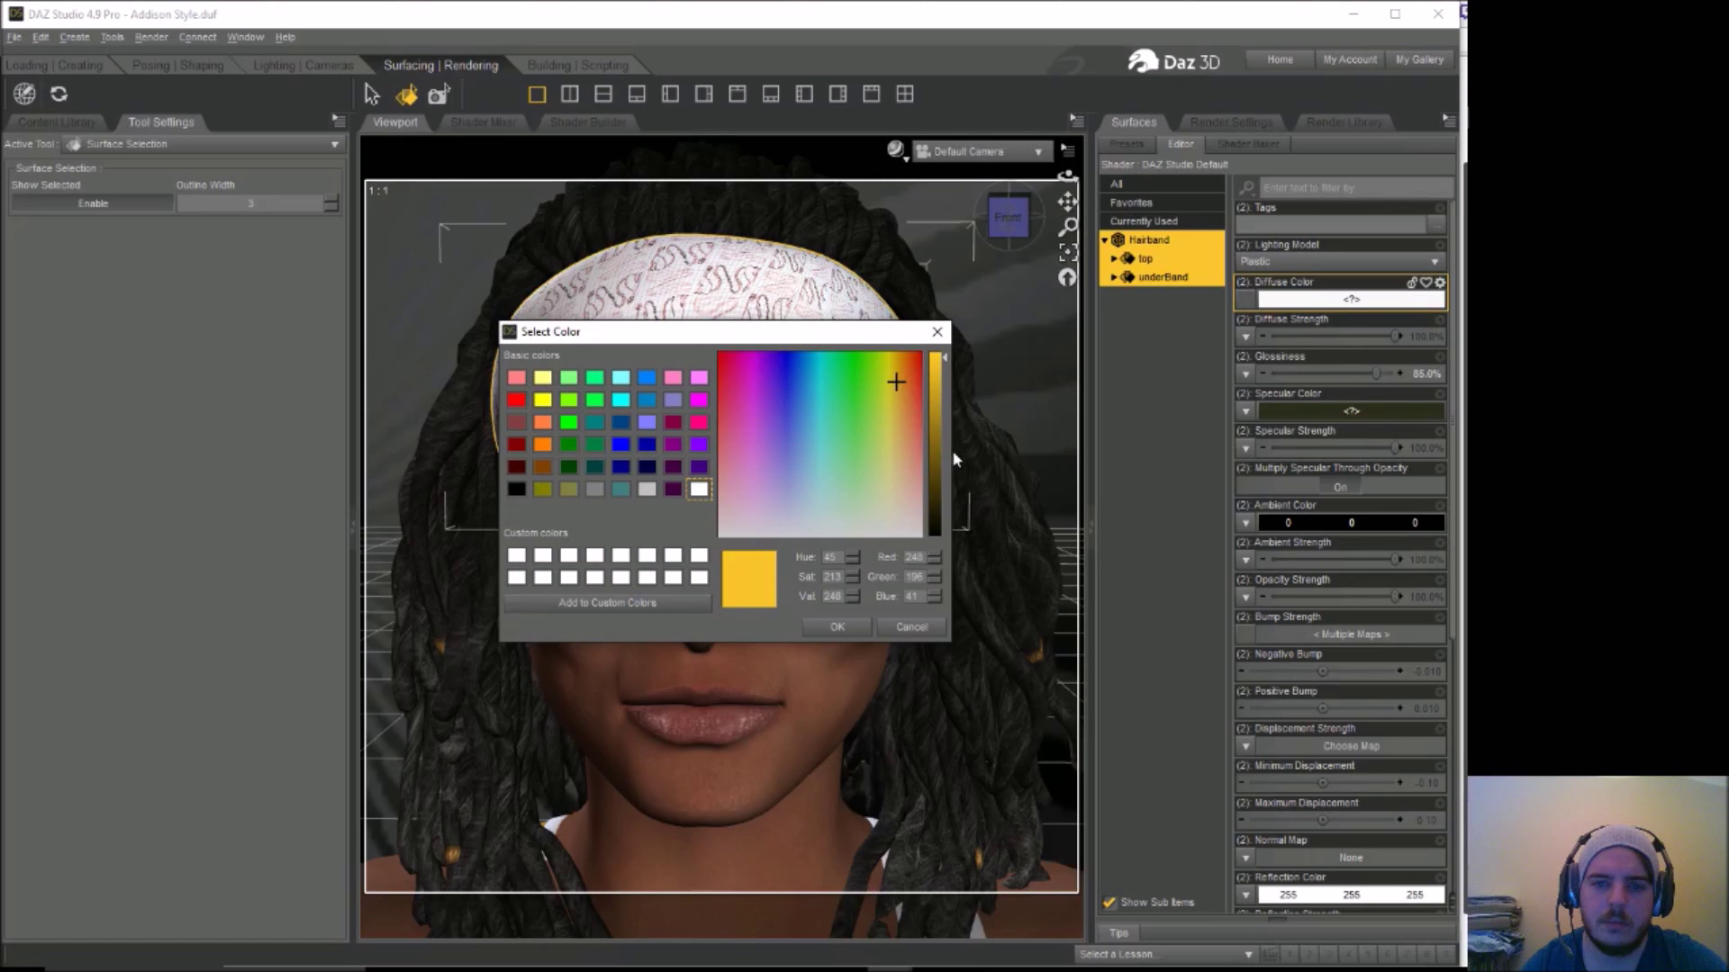
drag(942, 450, 936, 430)
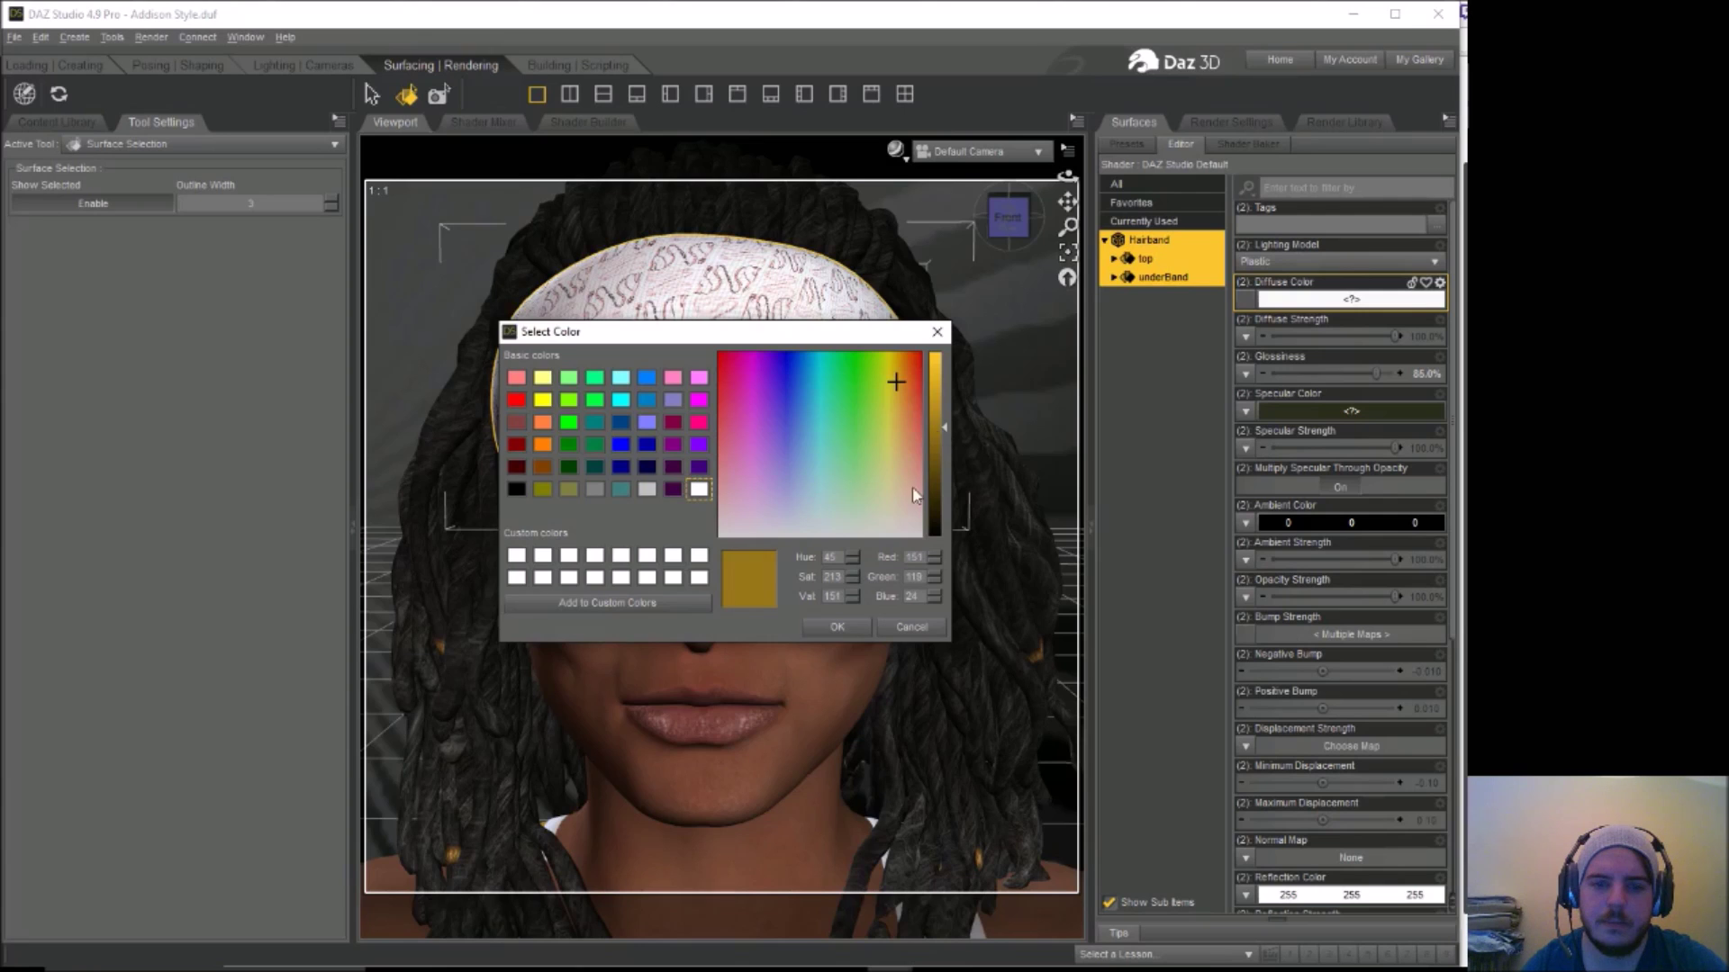
click(837, 628)
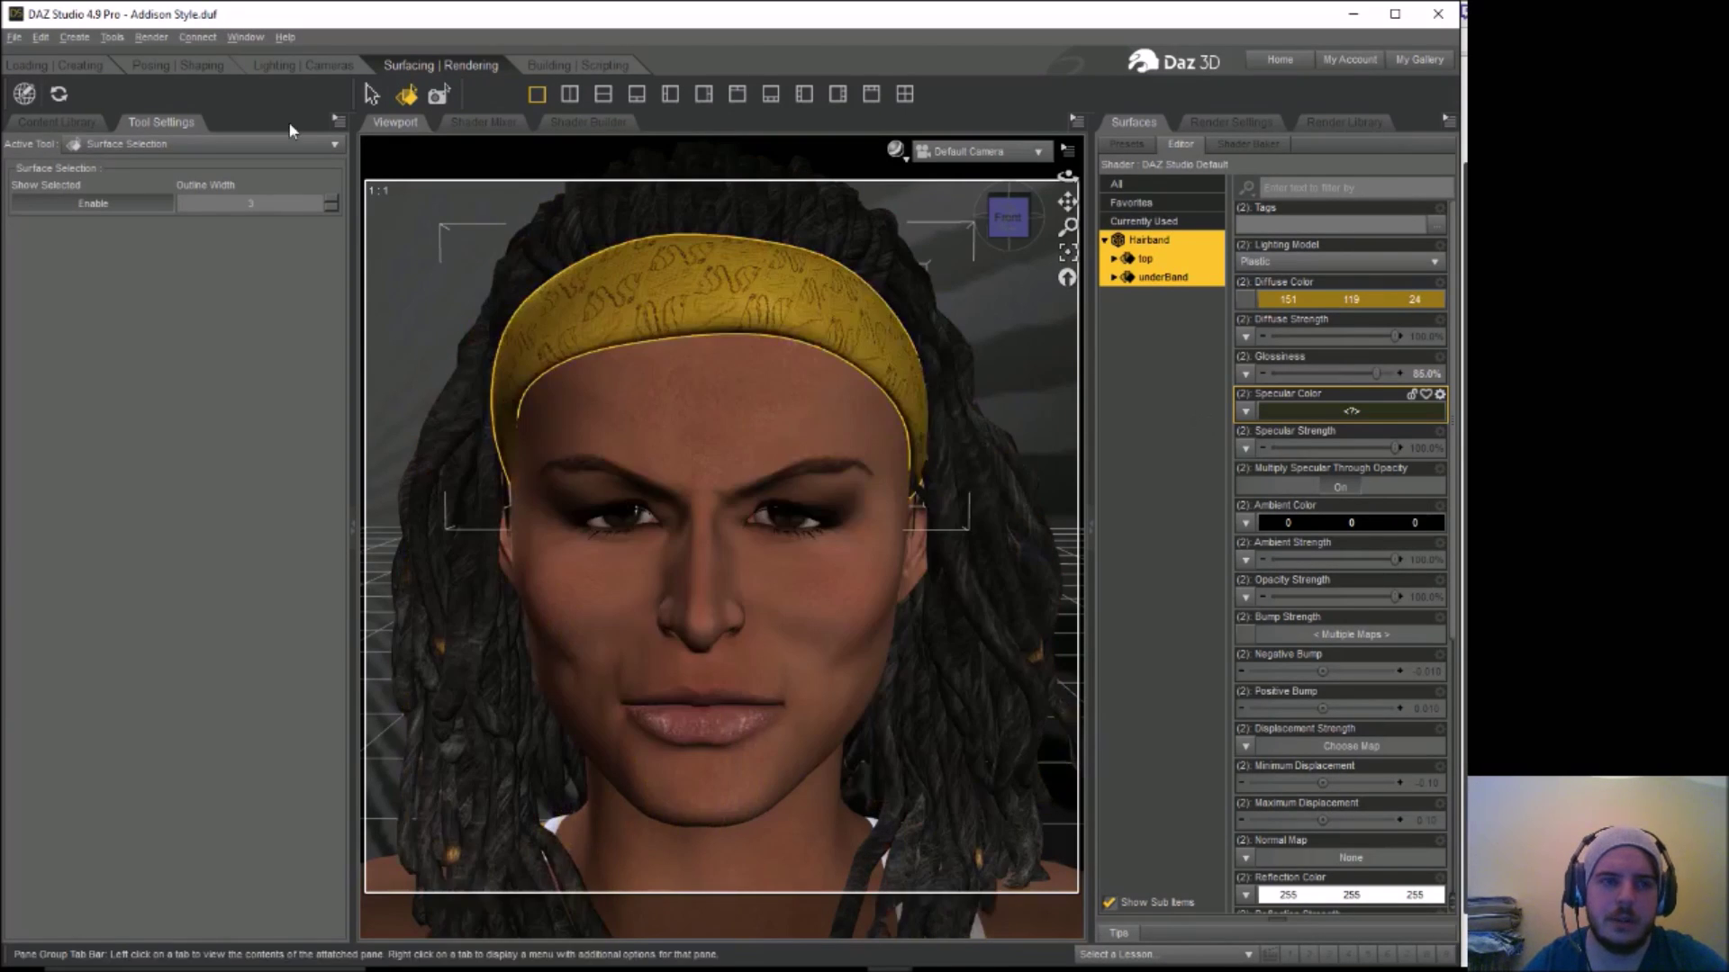
Render the scene to check the recolored hairband, then close the render without saving it
click(151, 37)
click(173, 58)
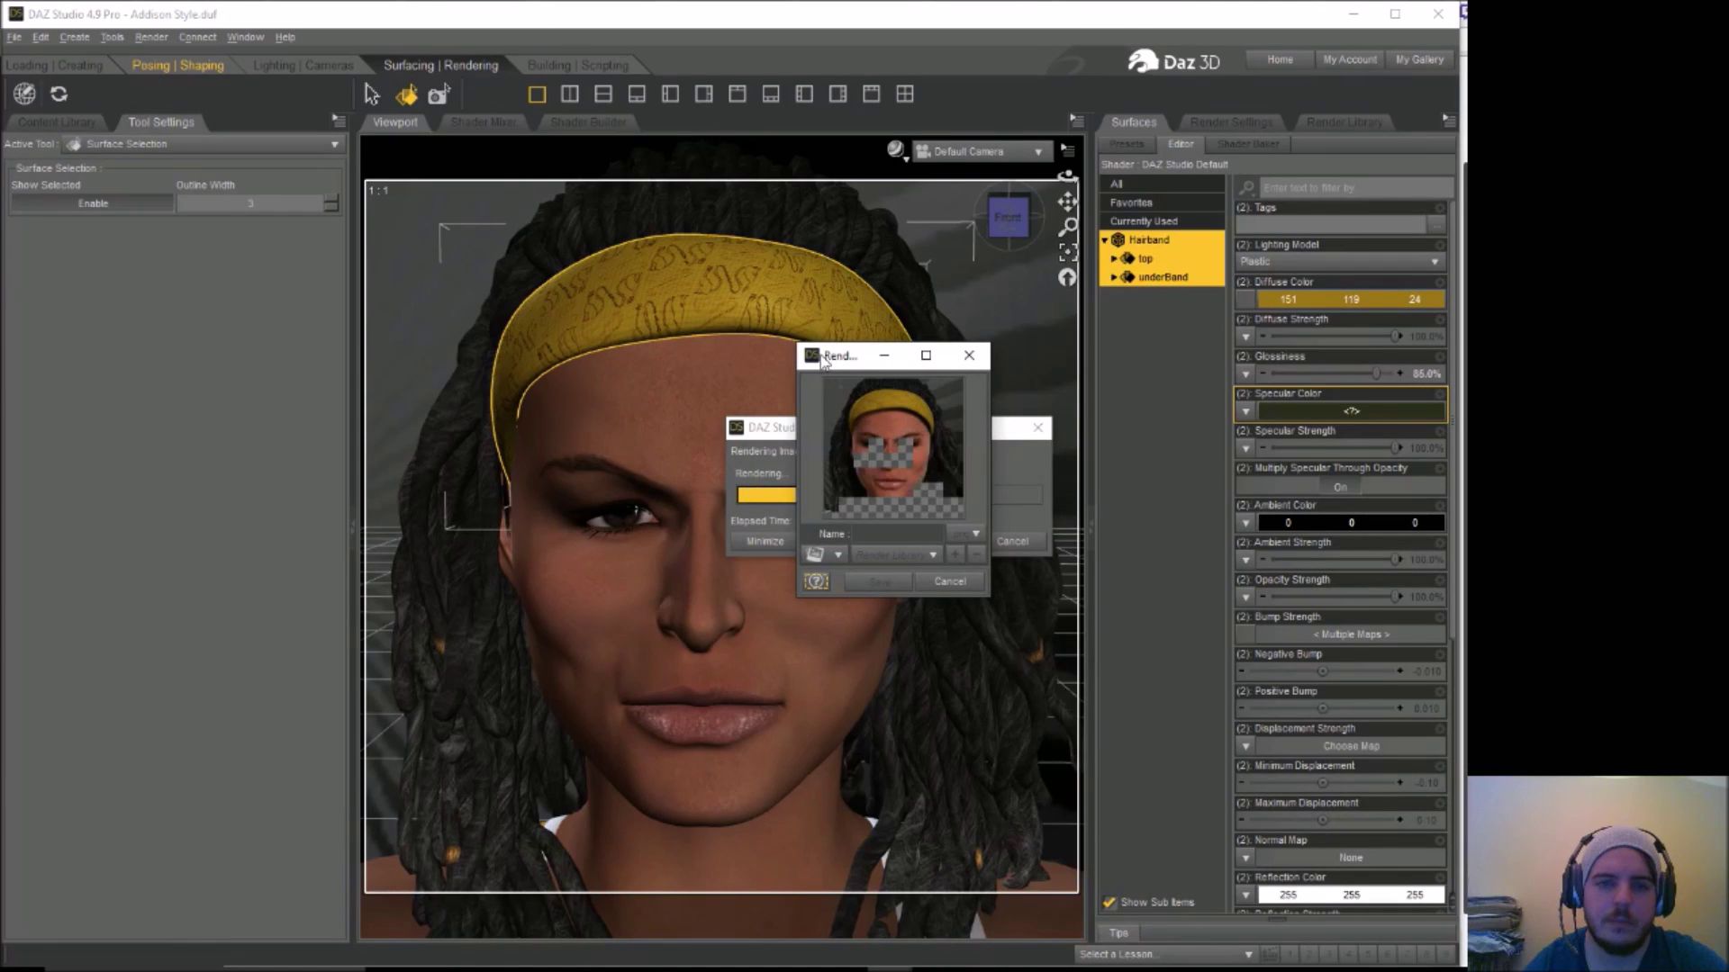
click(969, 354)
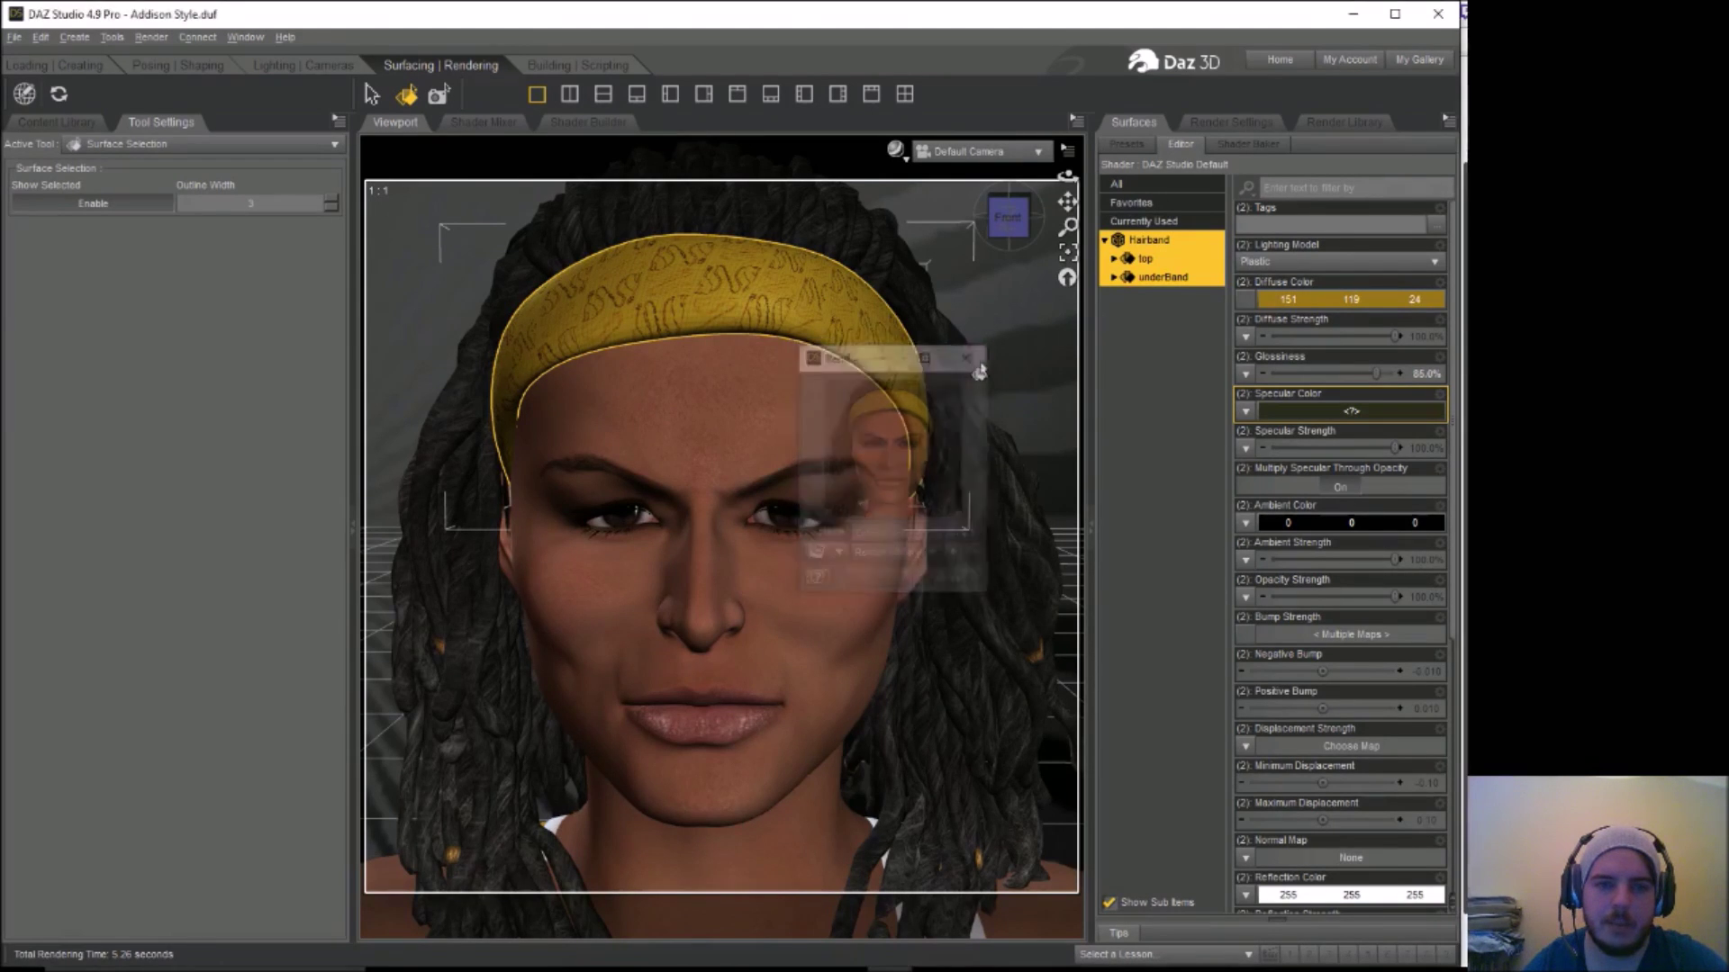
click(41, 37)
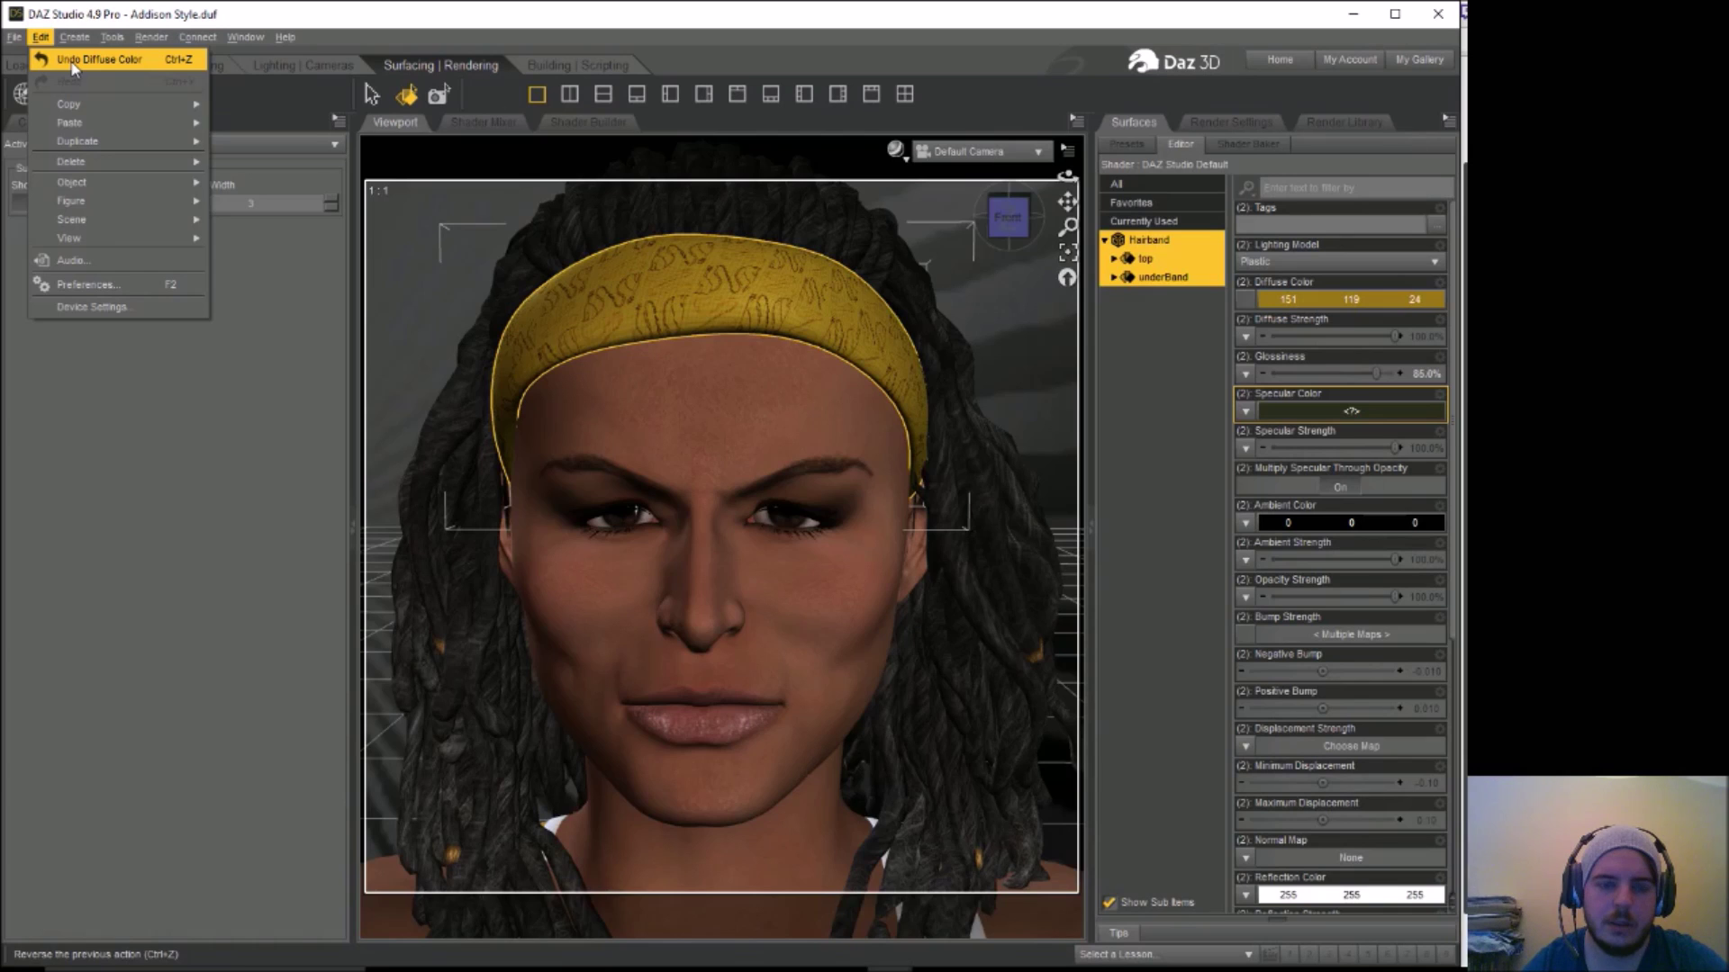
click(223, 324)
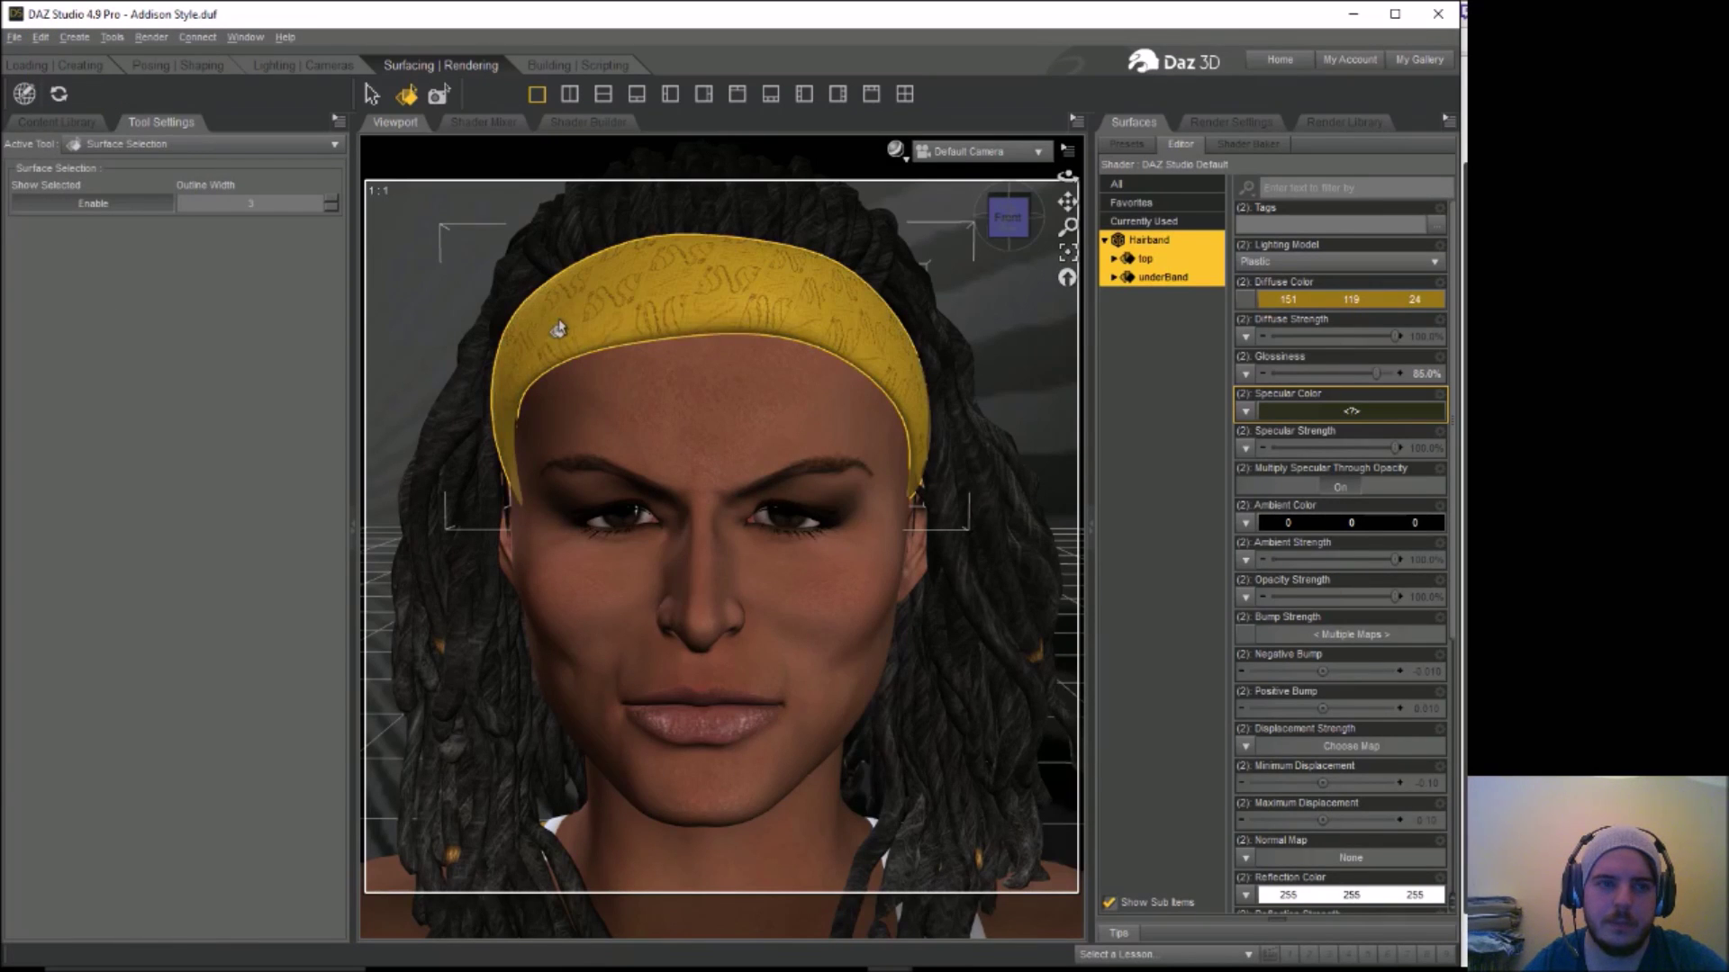
Move the hairband slightly back on the head to a Z translation of about 0.55
click(178, 65)
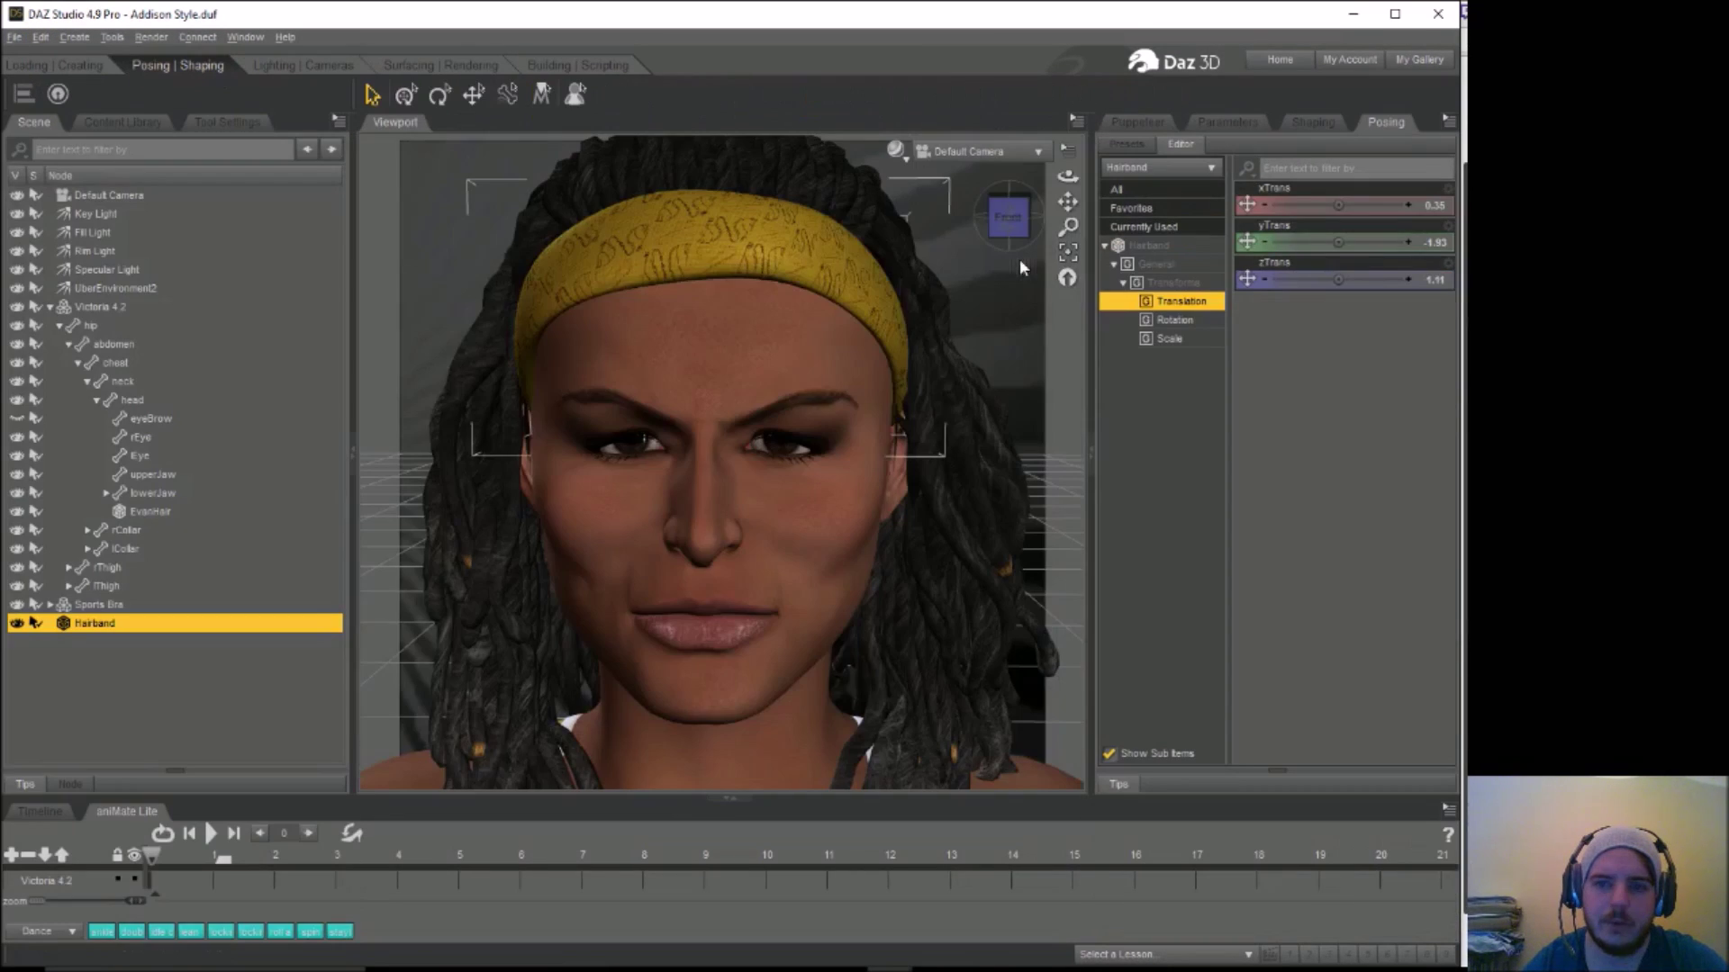
drag(1338, 279, 1324, 279)
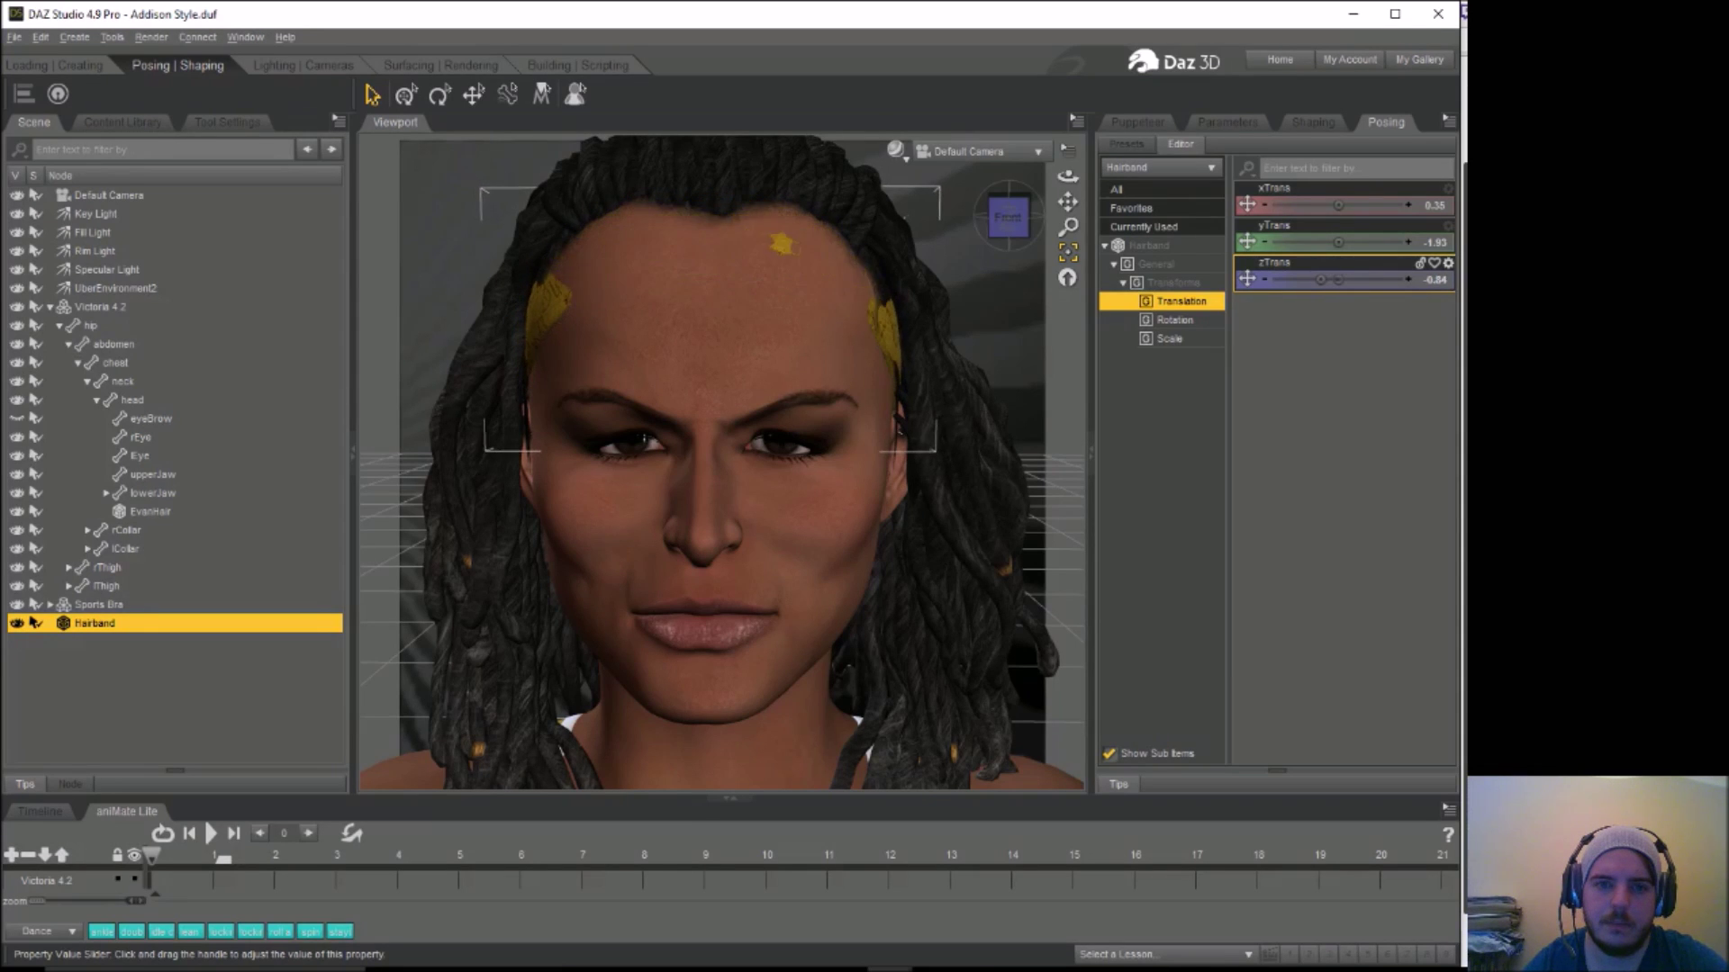
drag(1323, 279, 1328, 279)
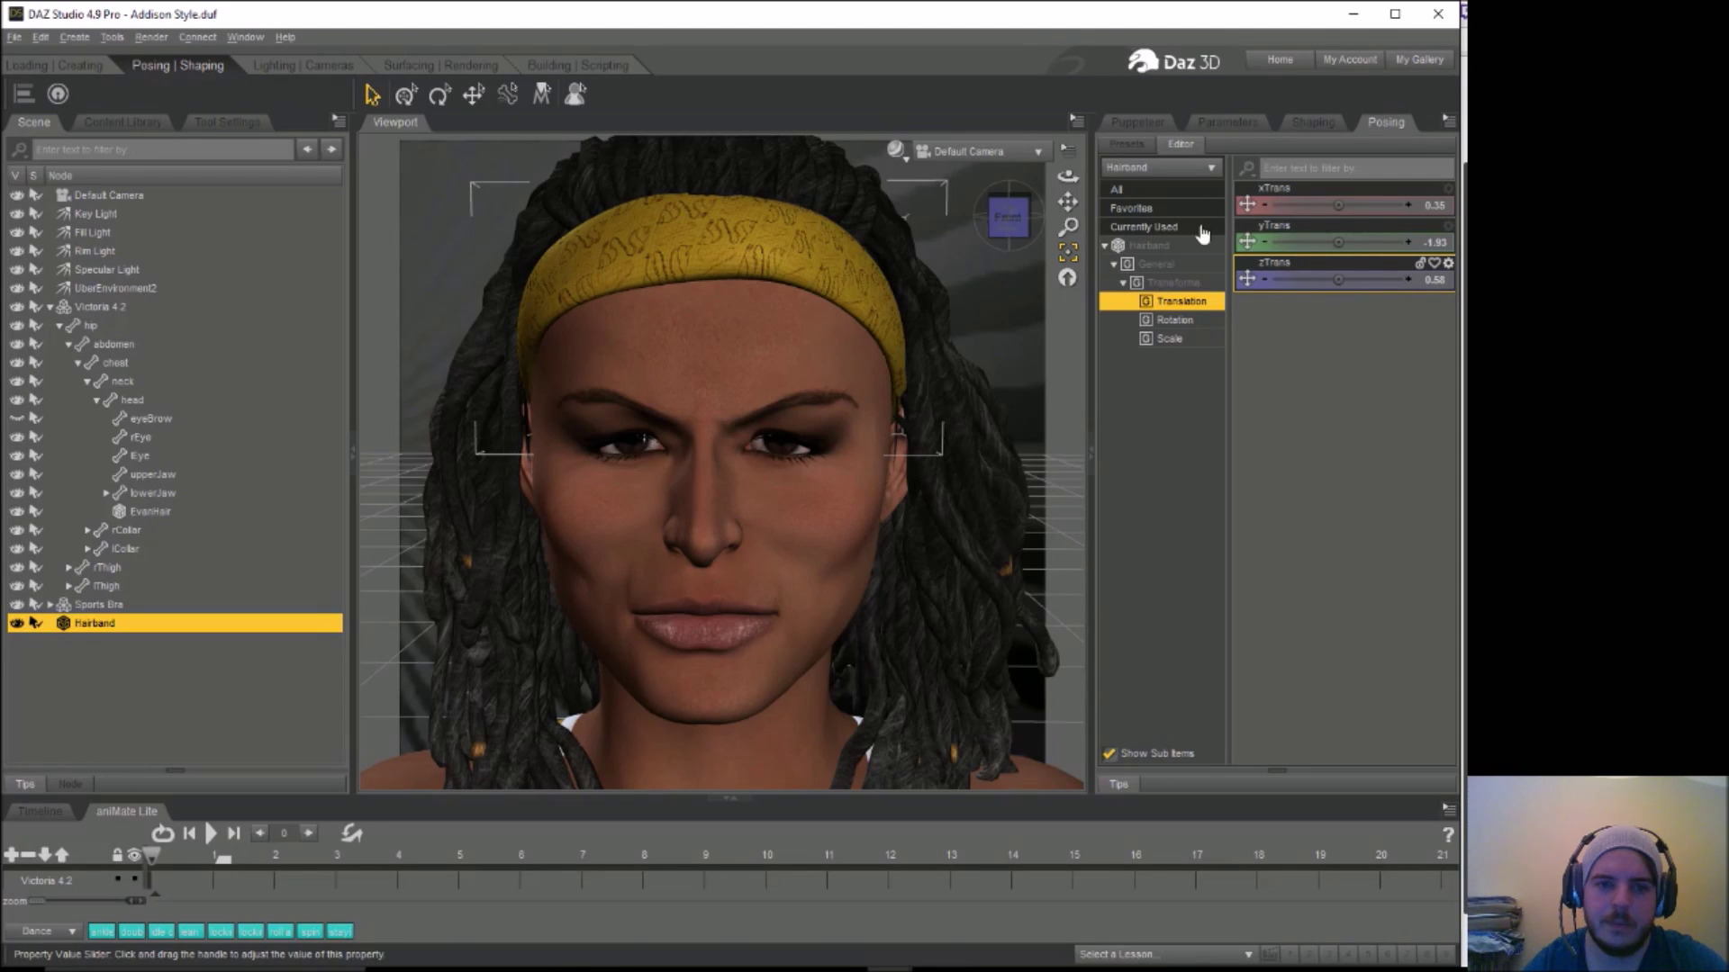
Render the scene again with the repositioned hairband and close the render window
click(152, 37)
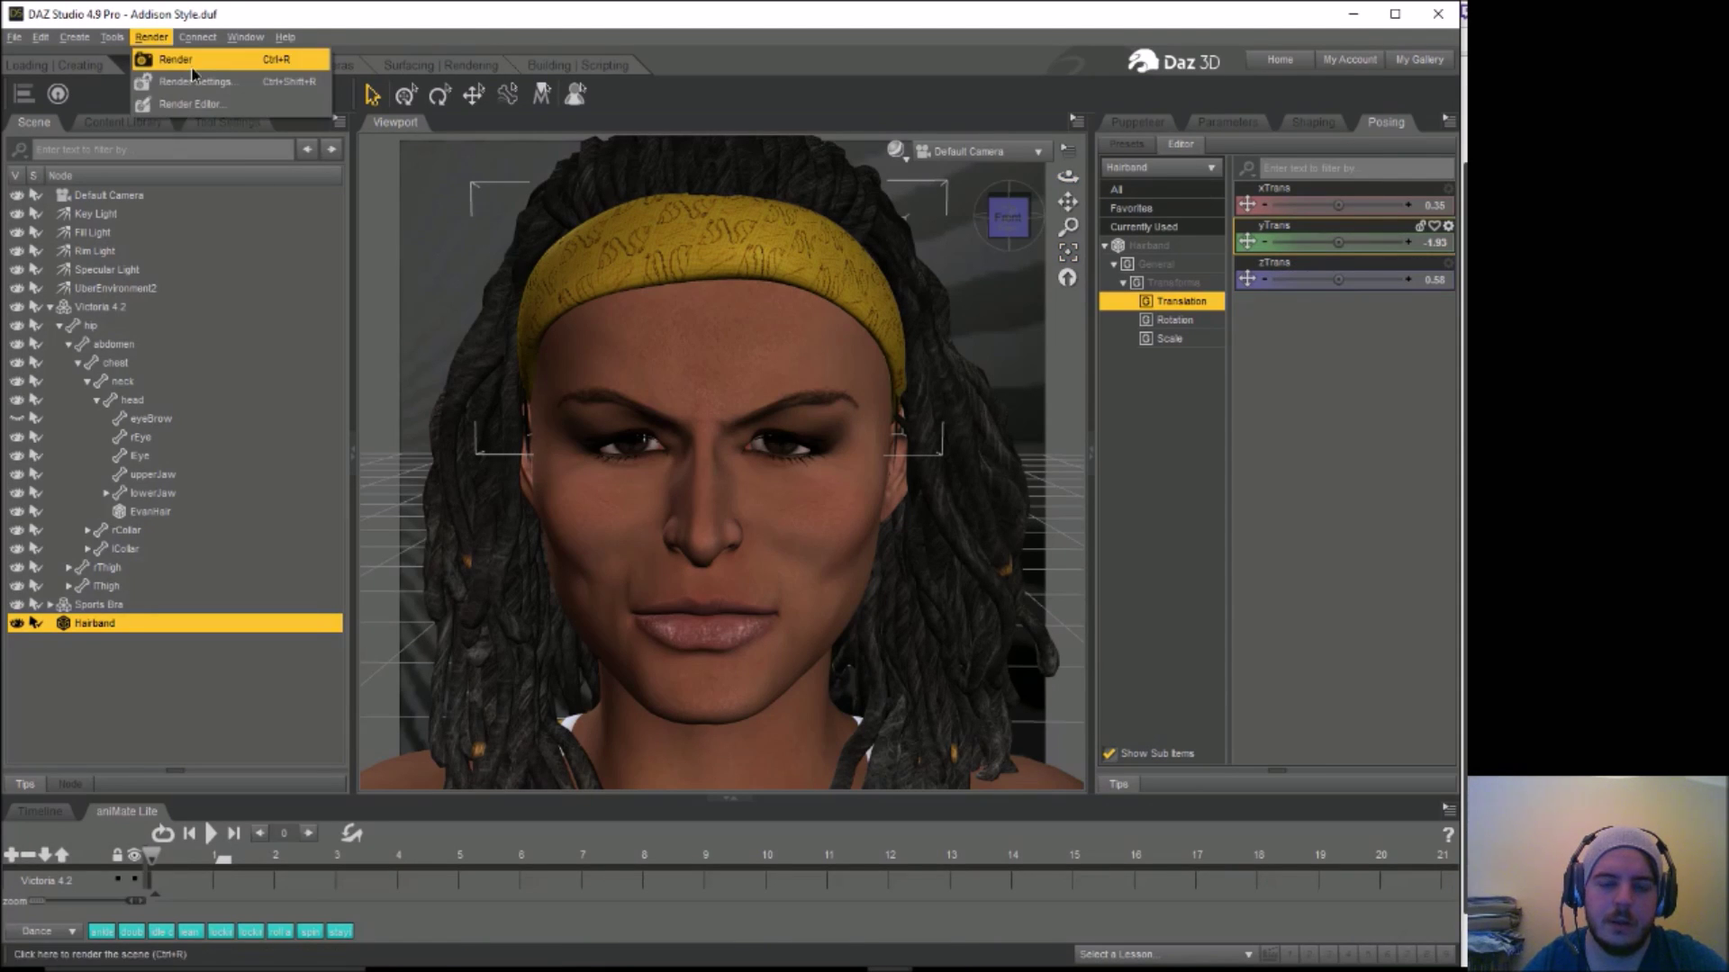
click(180, 60)
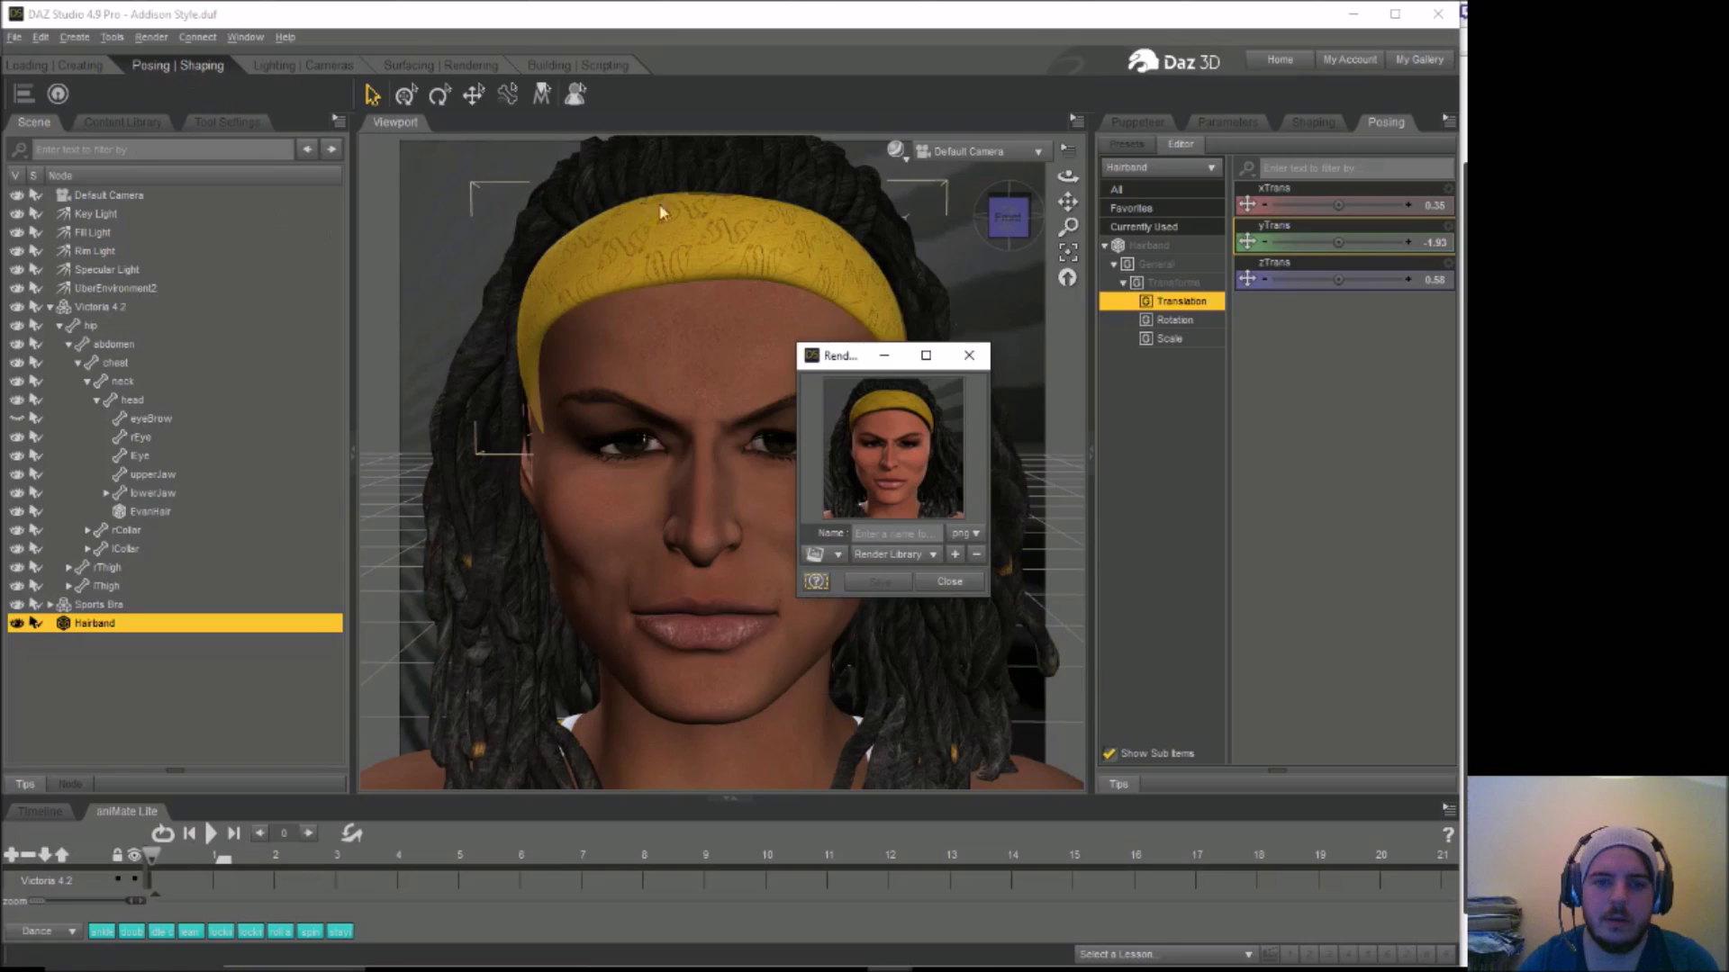
click(969, 357)
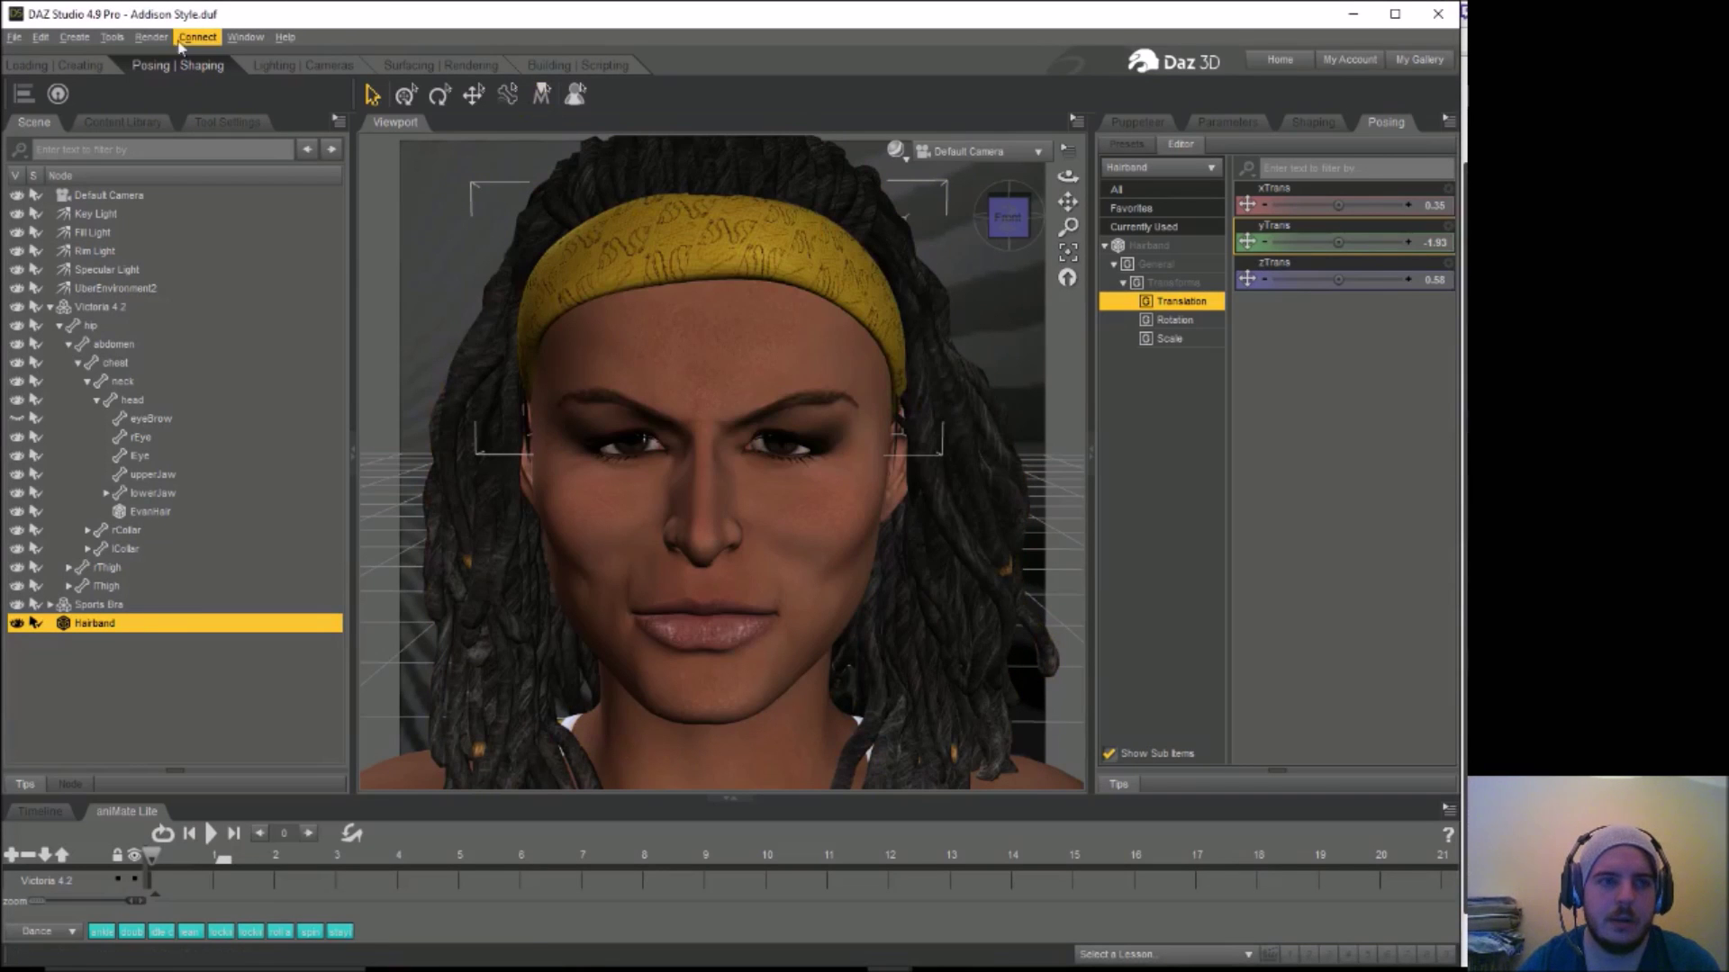
Find the latest hairband render, Render 20, in the Render Editor and start saving it as an image
click(151, 37)
click(187, 105)
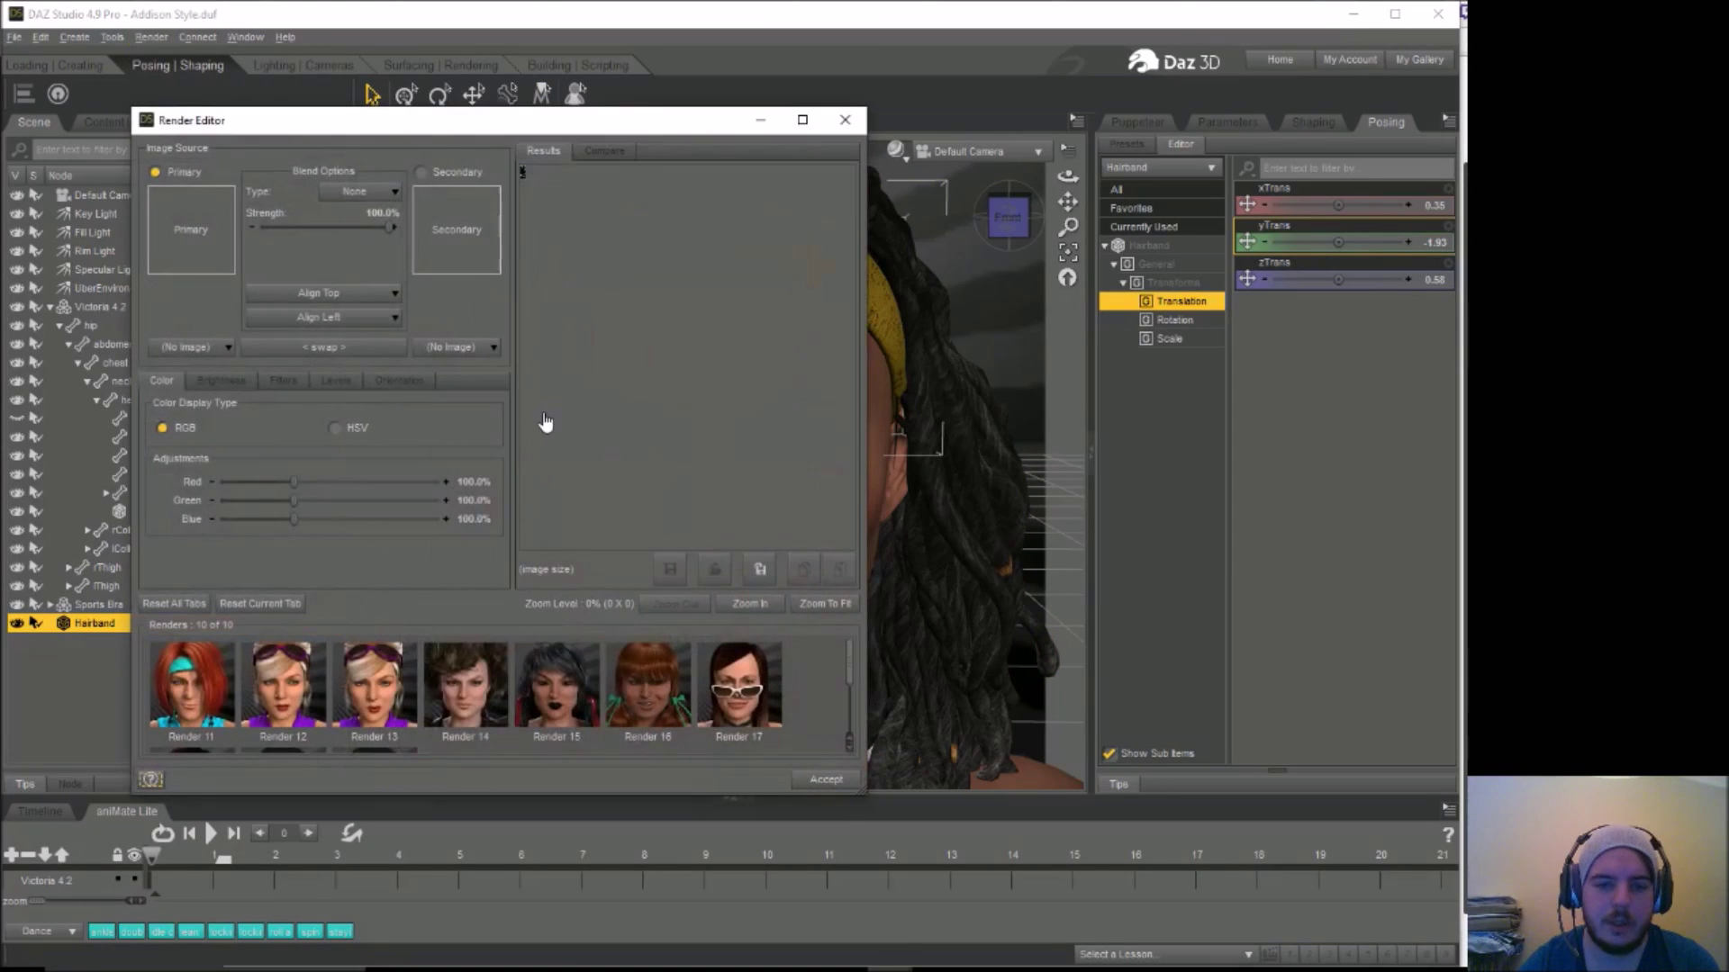
scroll(852, 671, down, 1)
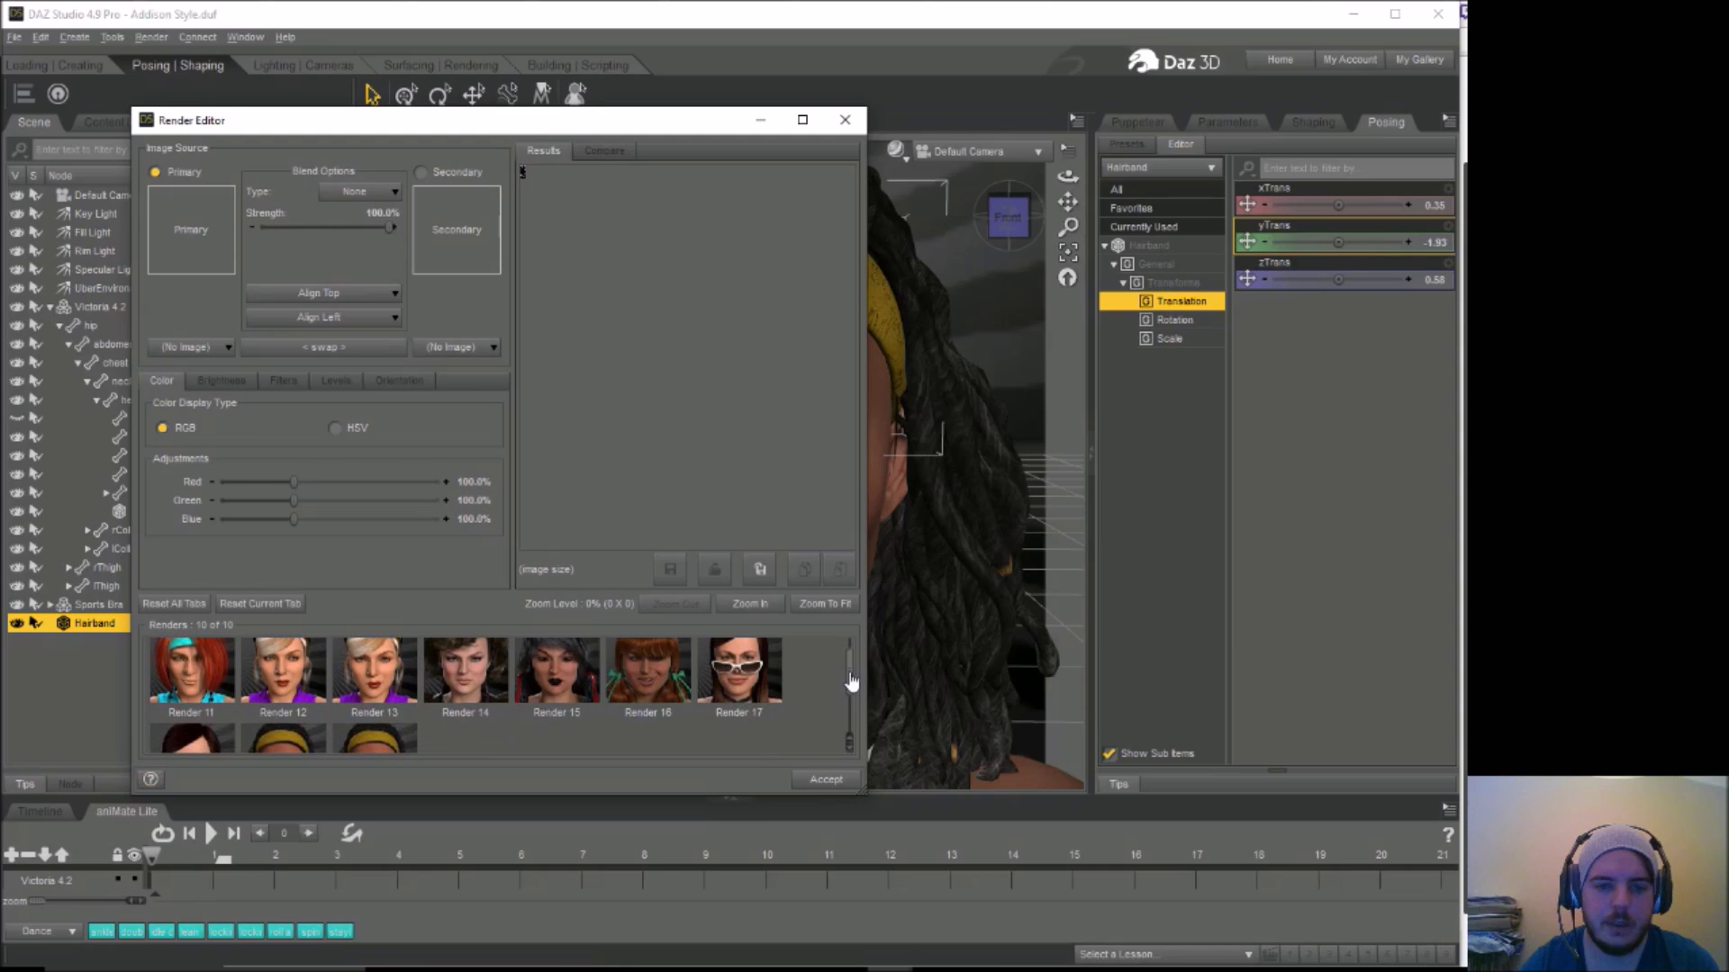
click(659, 675)
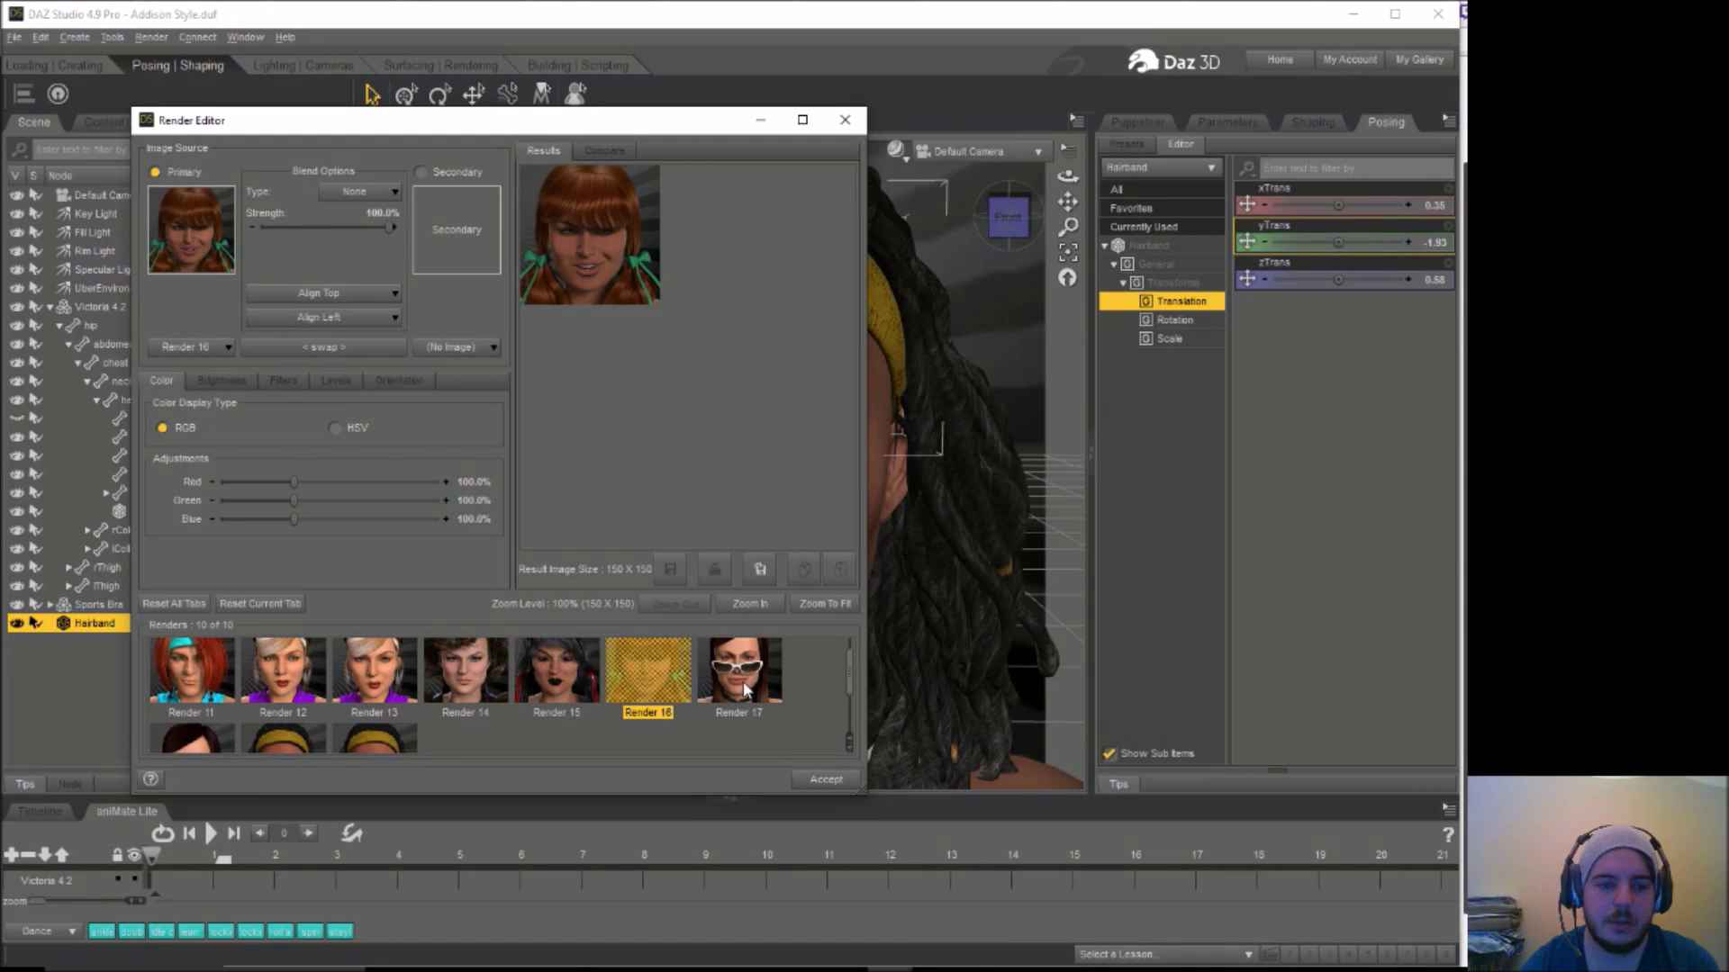
click(178, 740)
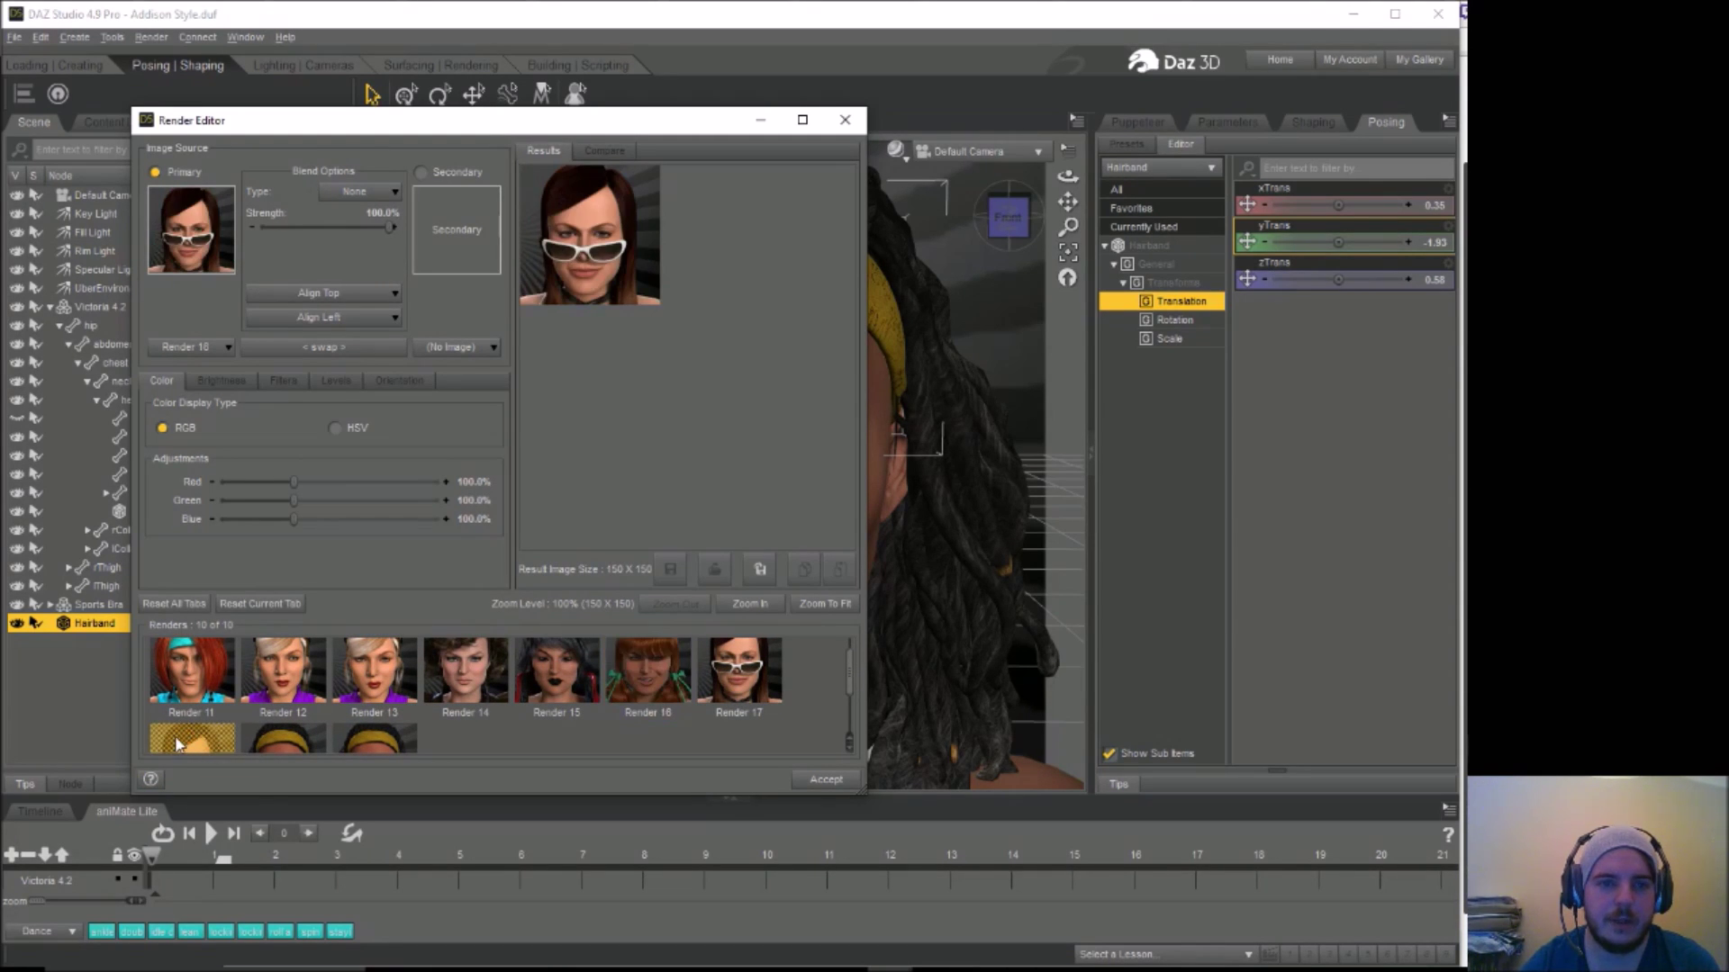
click(365, 732)
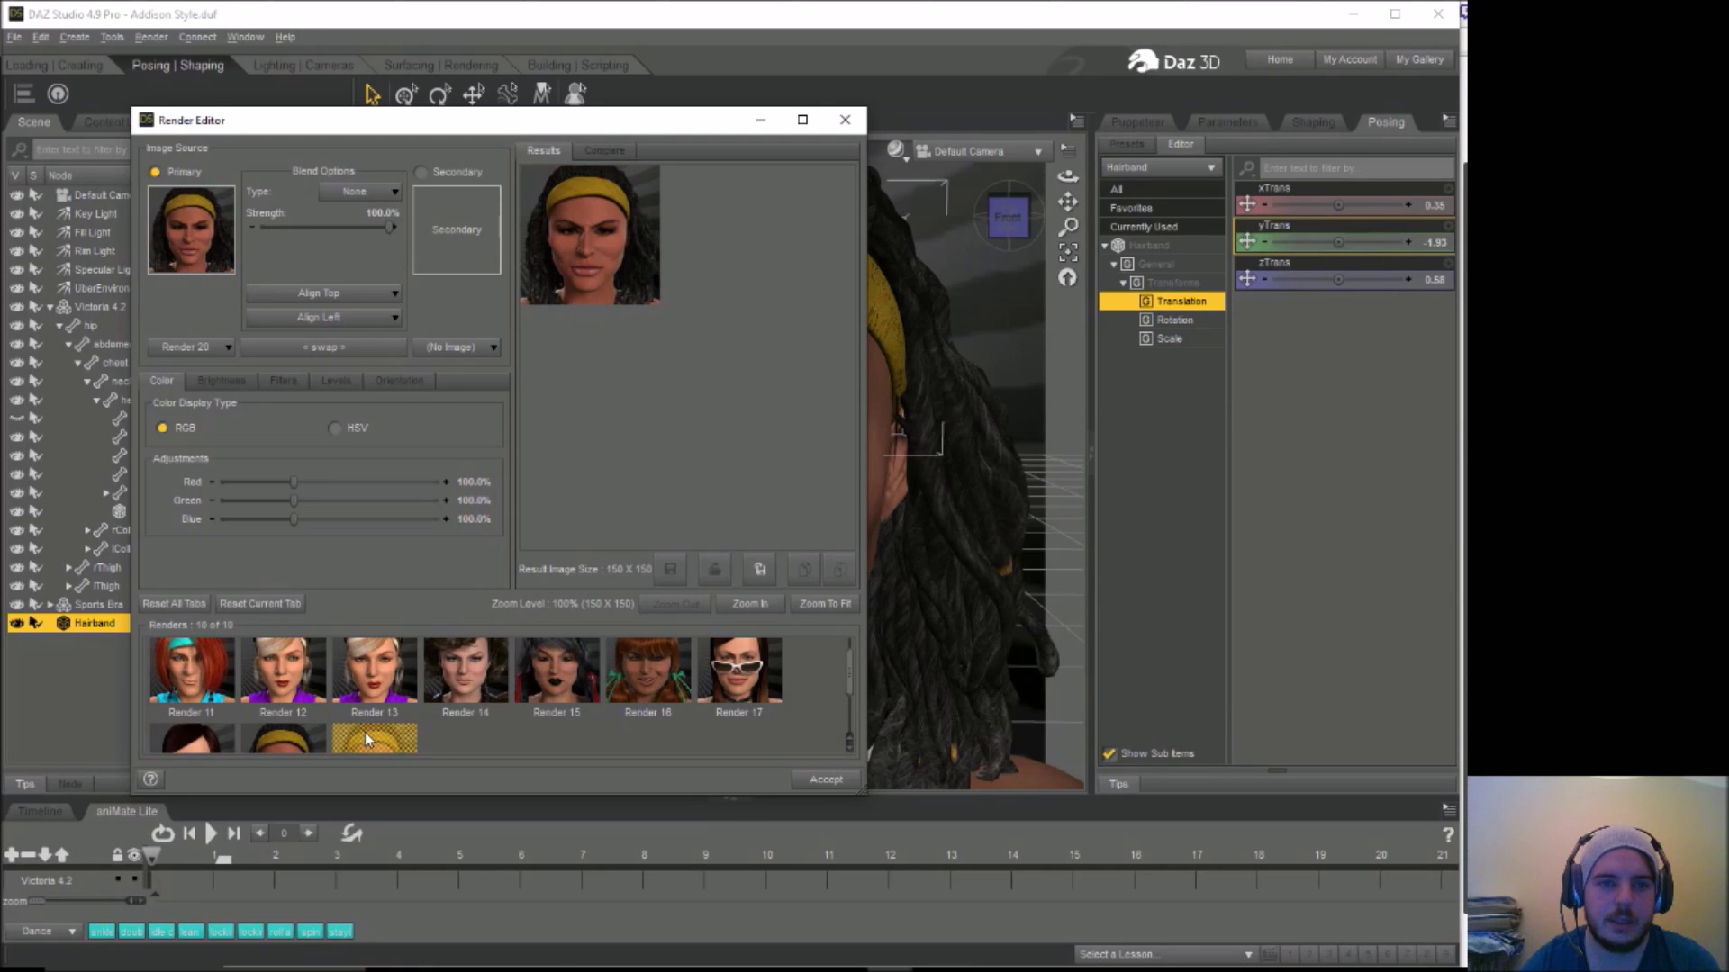
right_click(364, 732)
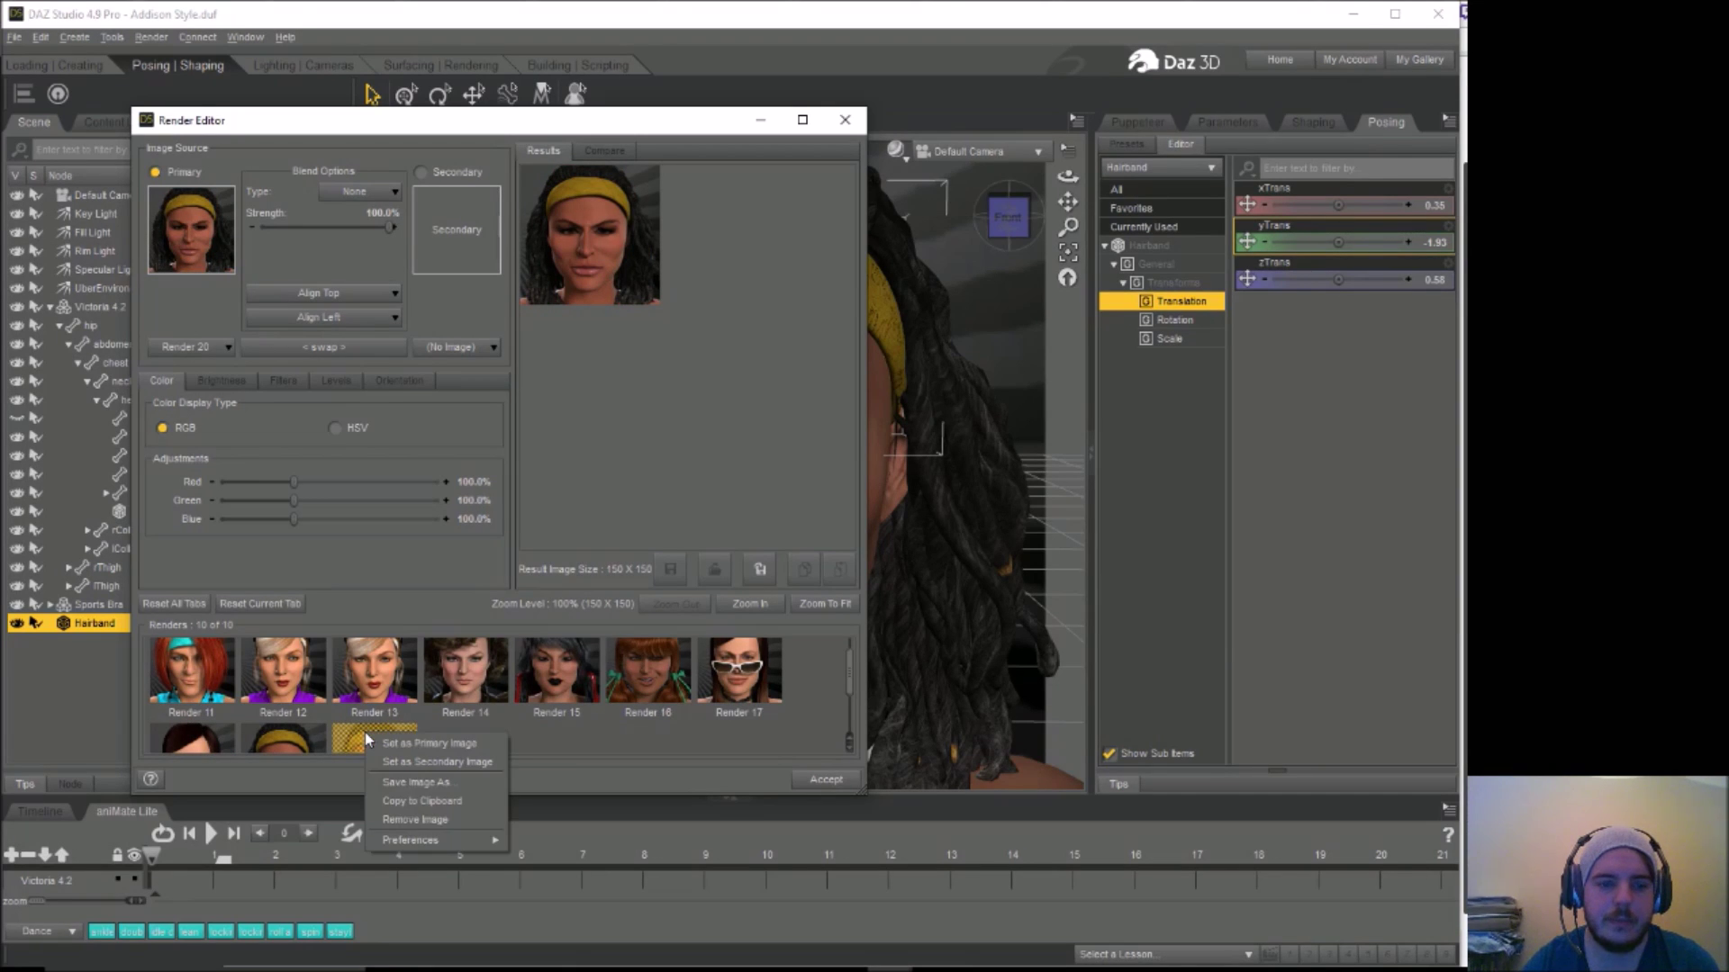
click(410, 782)
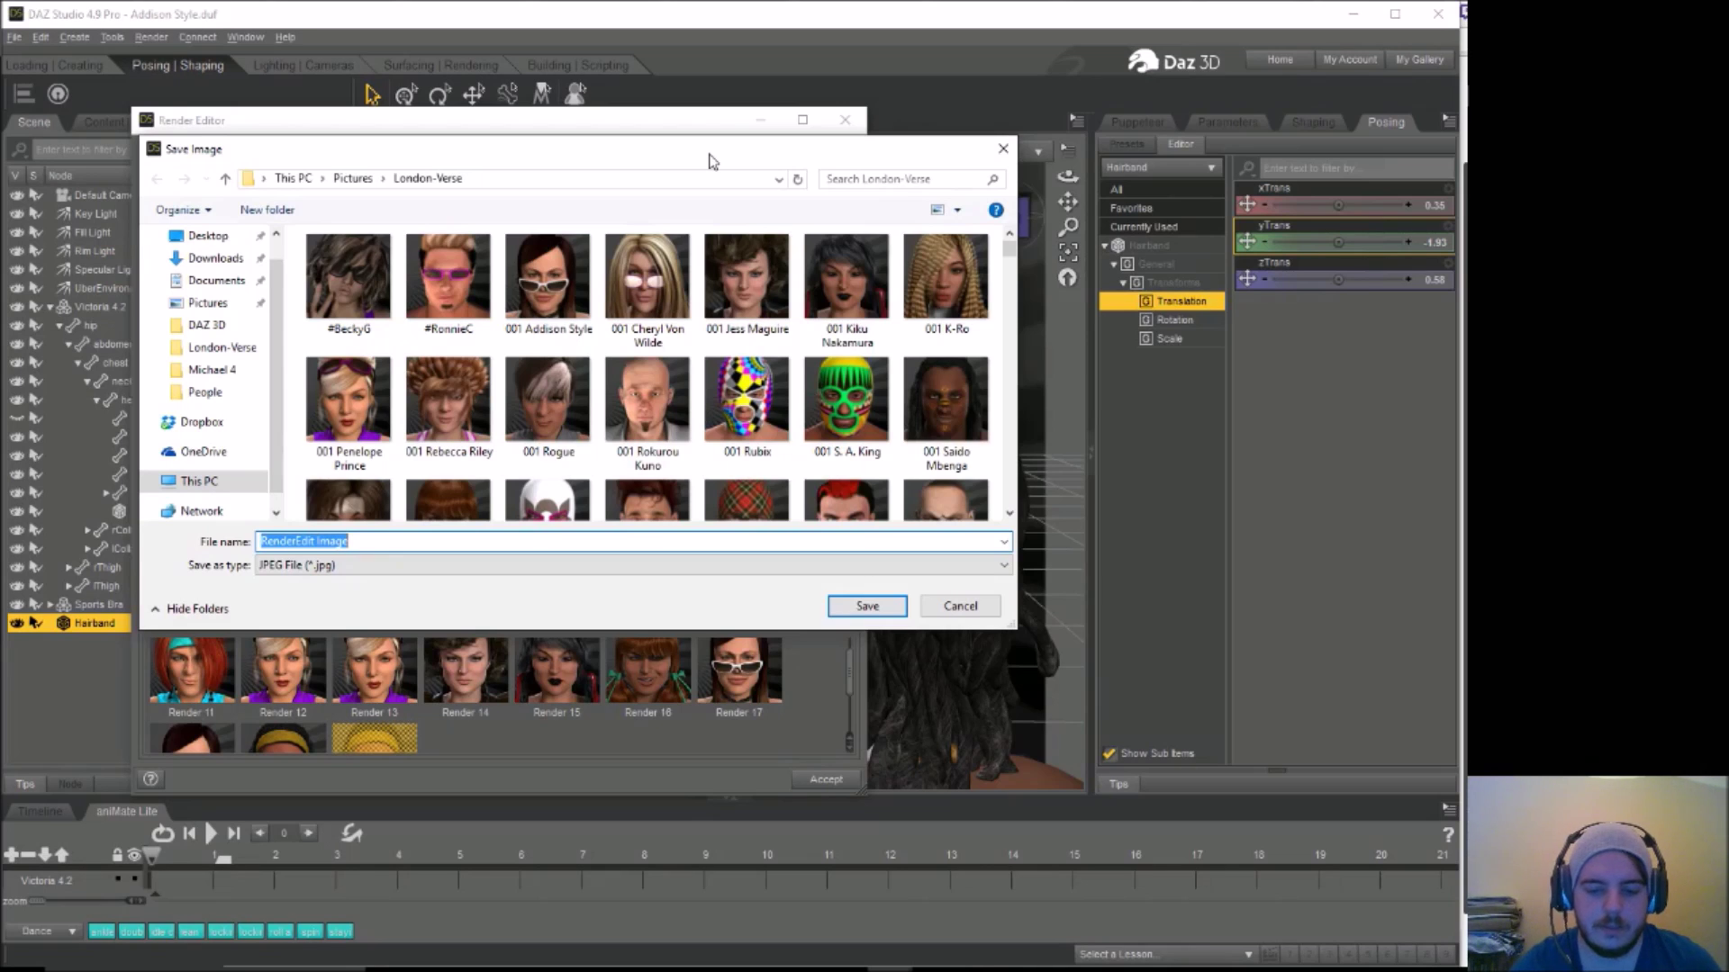
Save the render as the JPEG file "001 Teresa Bold" in the London-Verse folder, copying "Teresa Bold" from the name, and close the Render Editor
text(001)
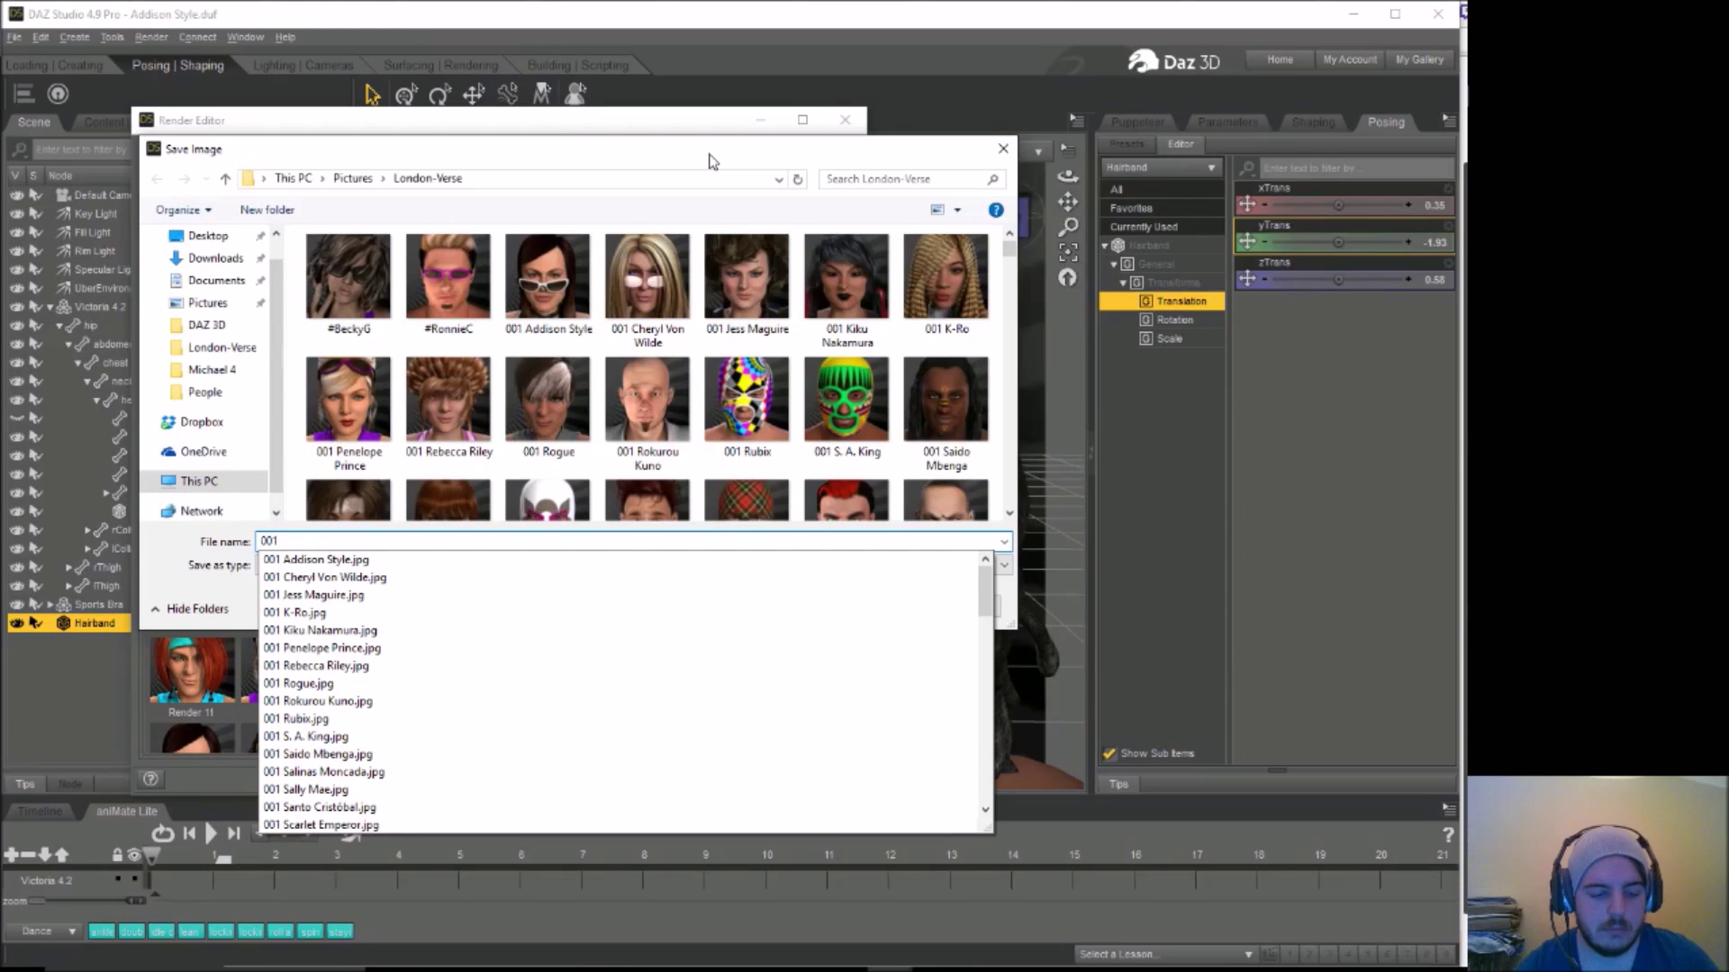
text(Teresa)
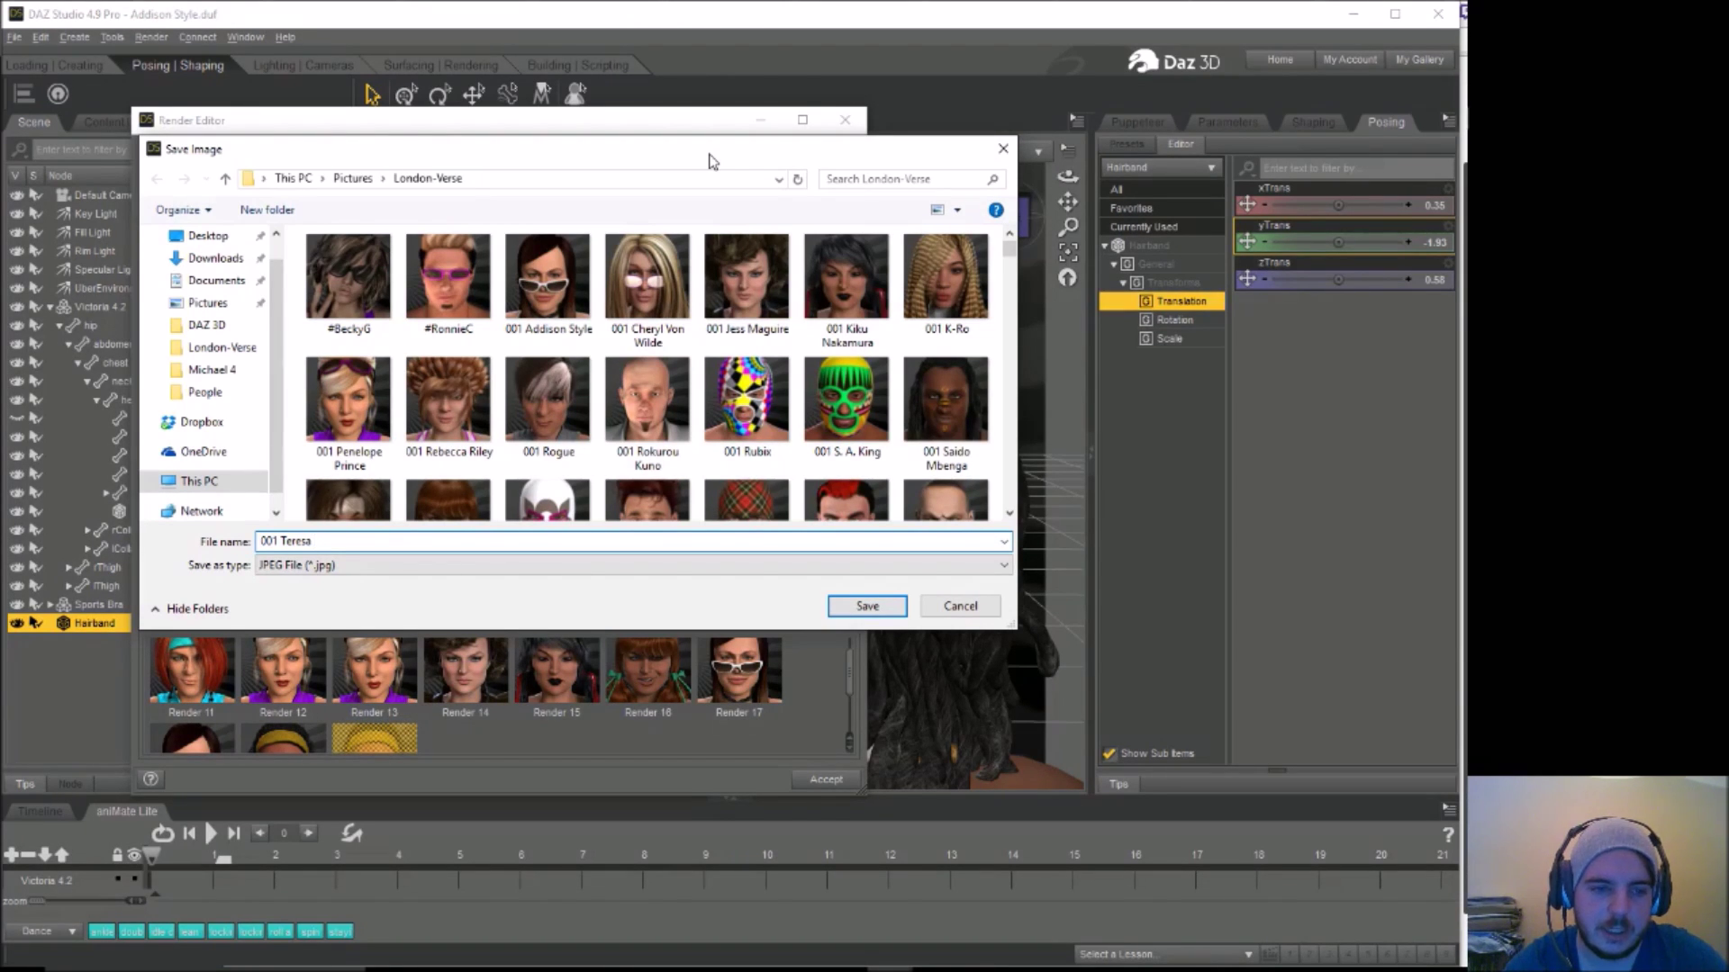
text(Bold)
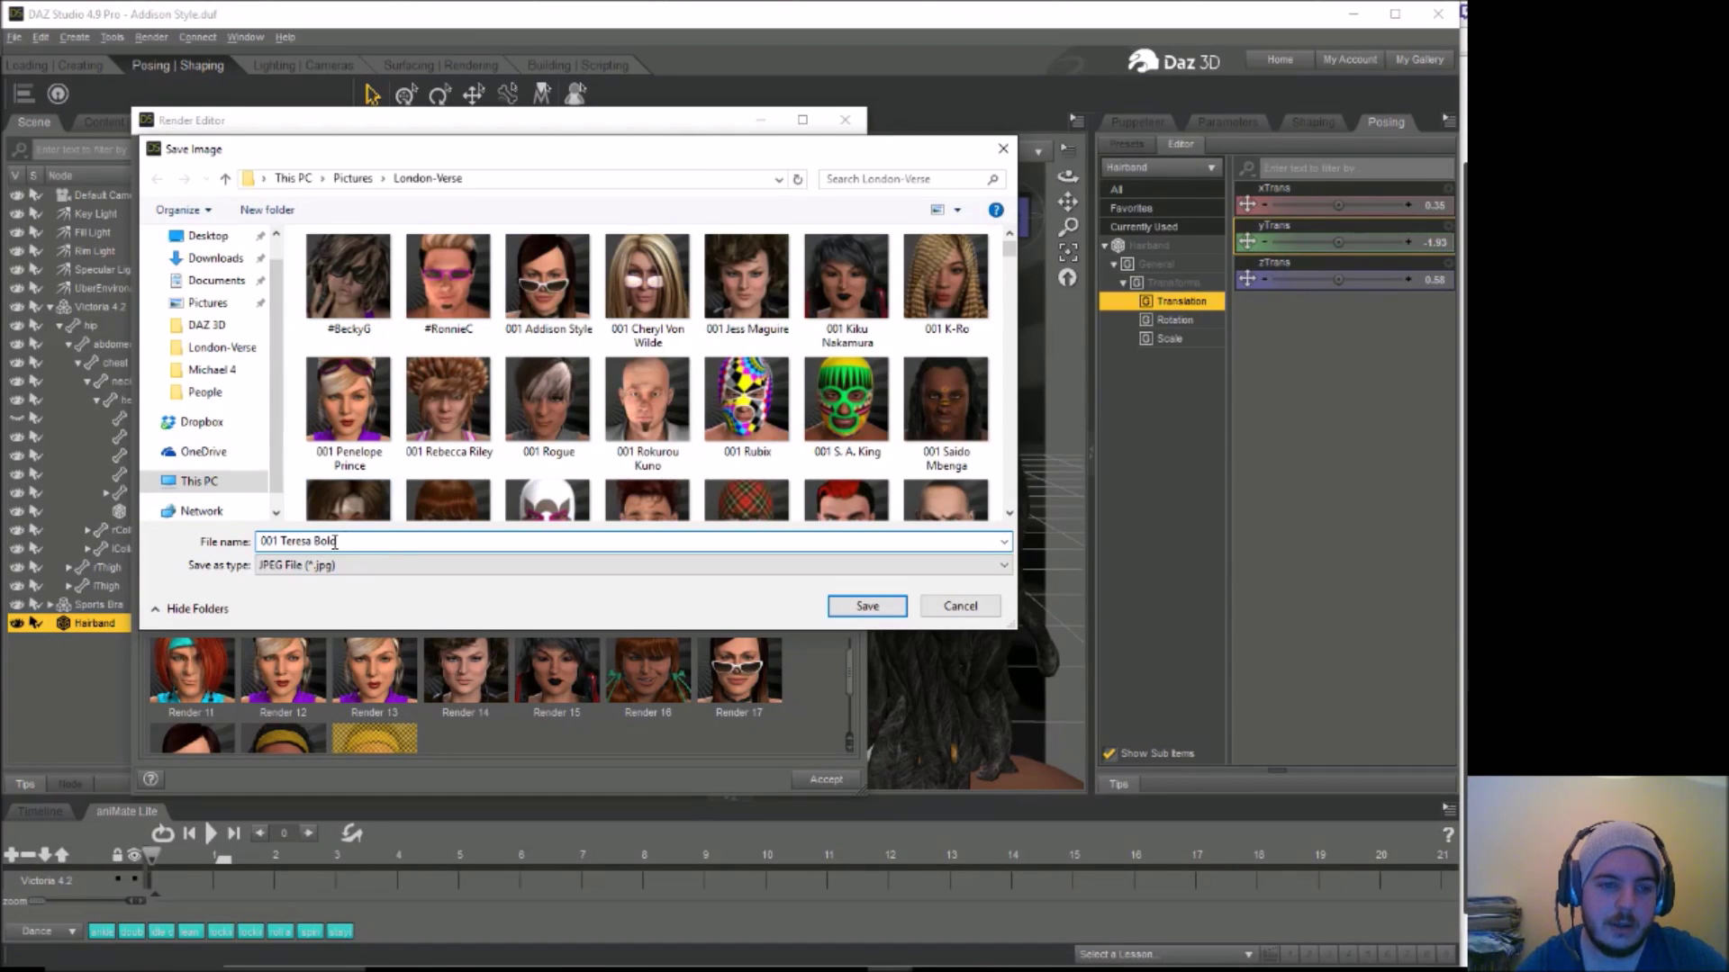
drag(341, 540, 281, 541)
right_click(281, 541)
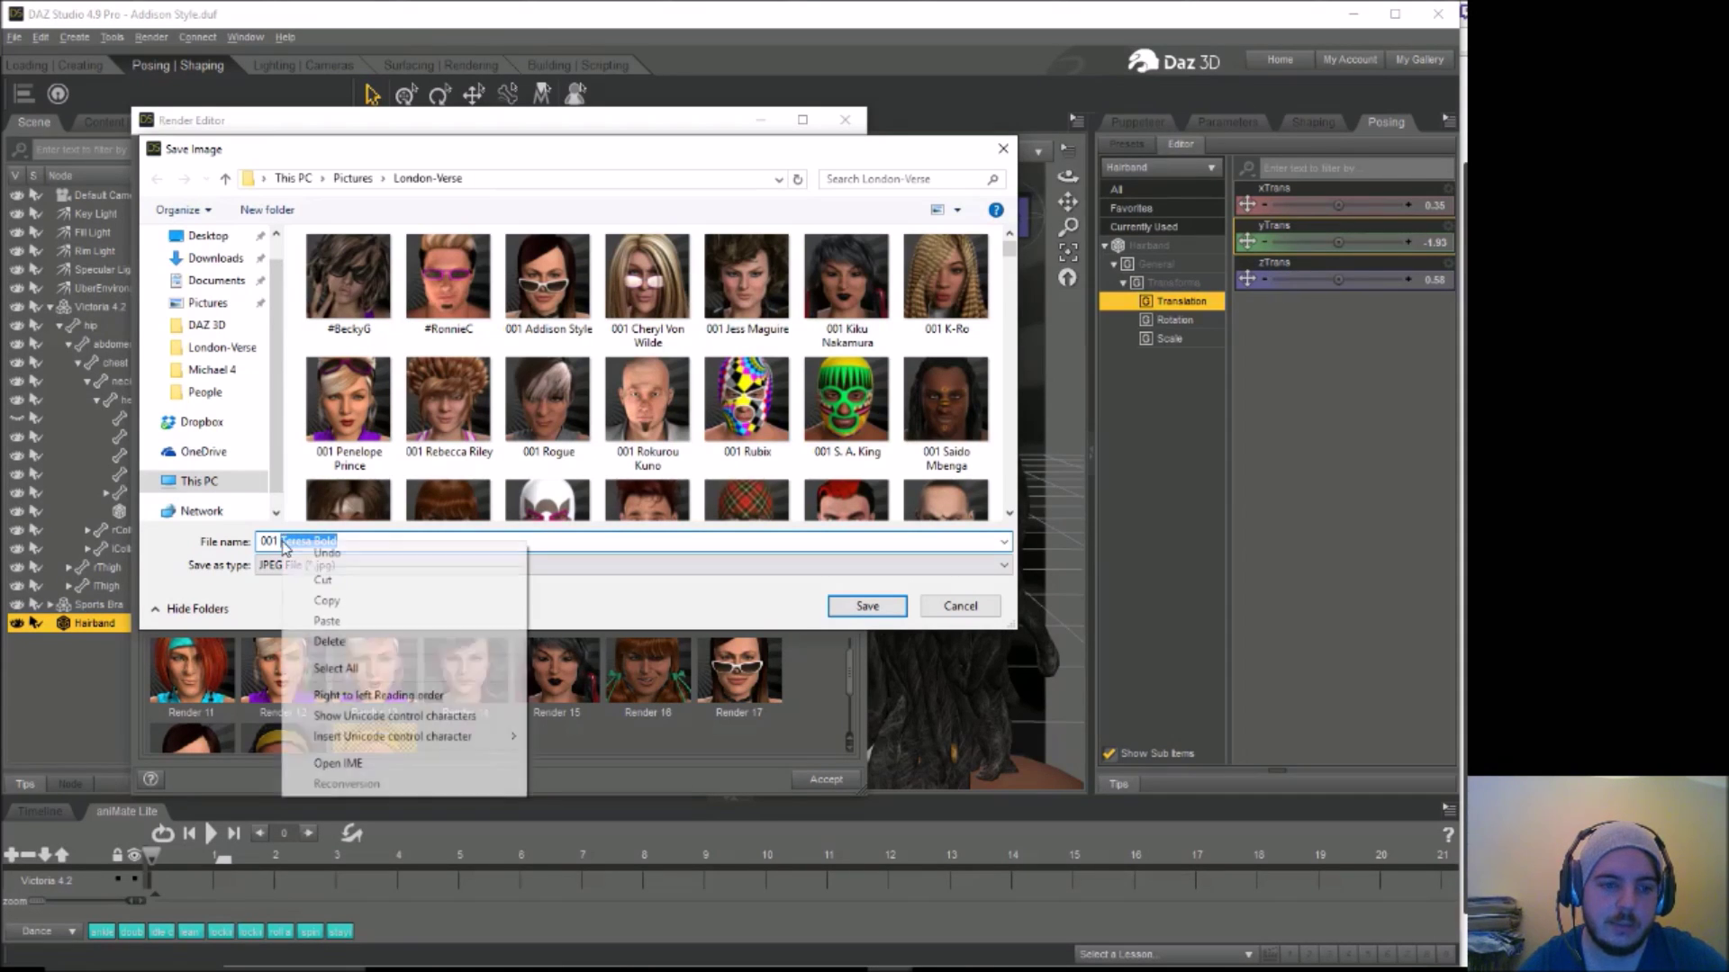
click(338, 602)
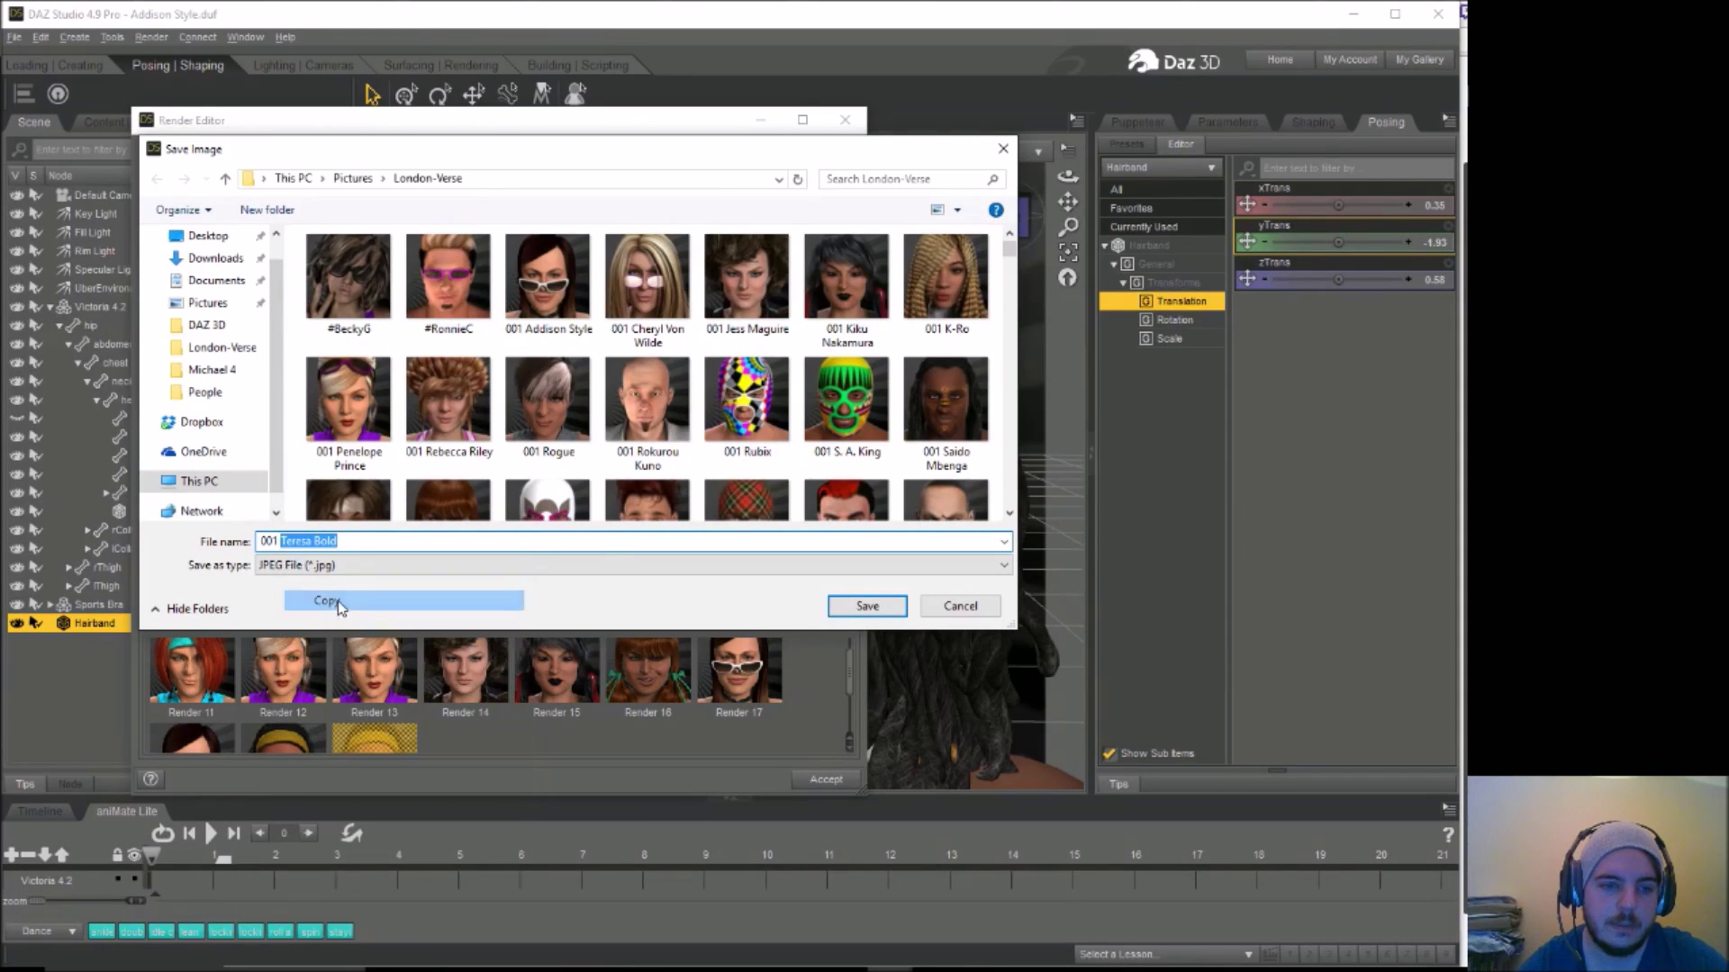
click(866, 609)
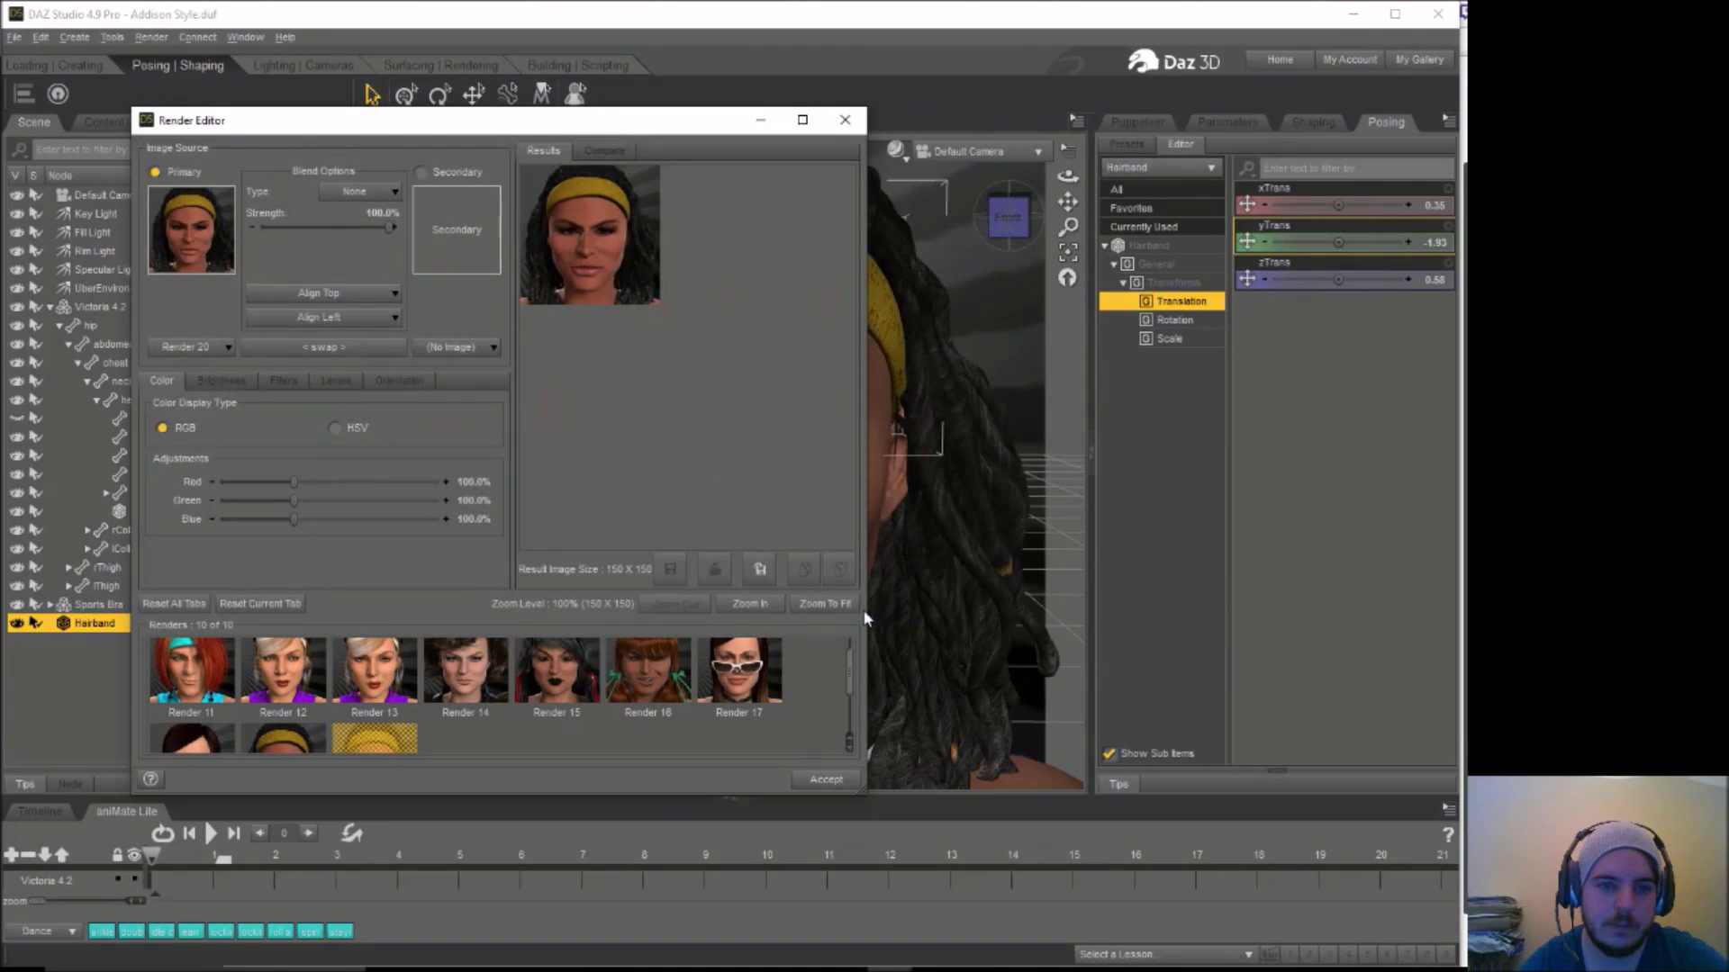
click(845, 121)
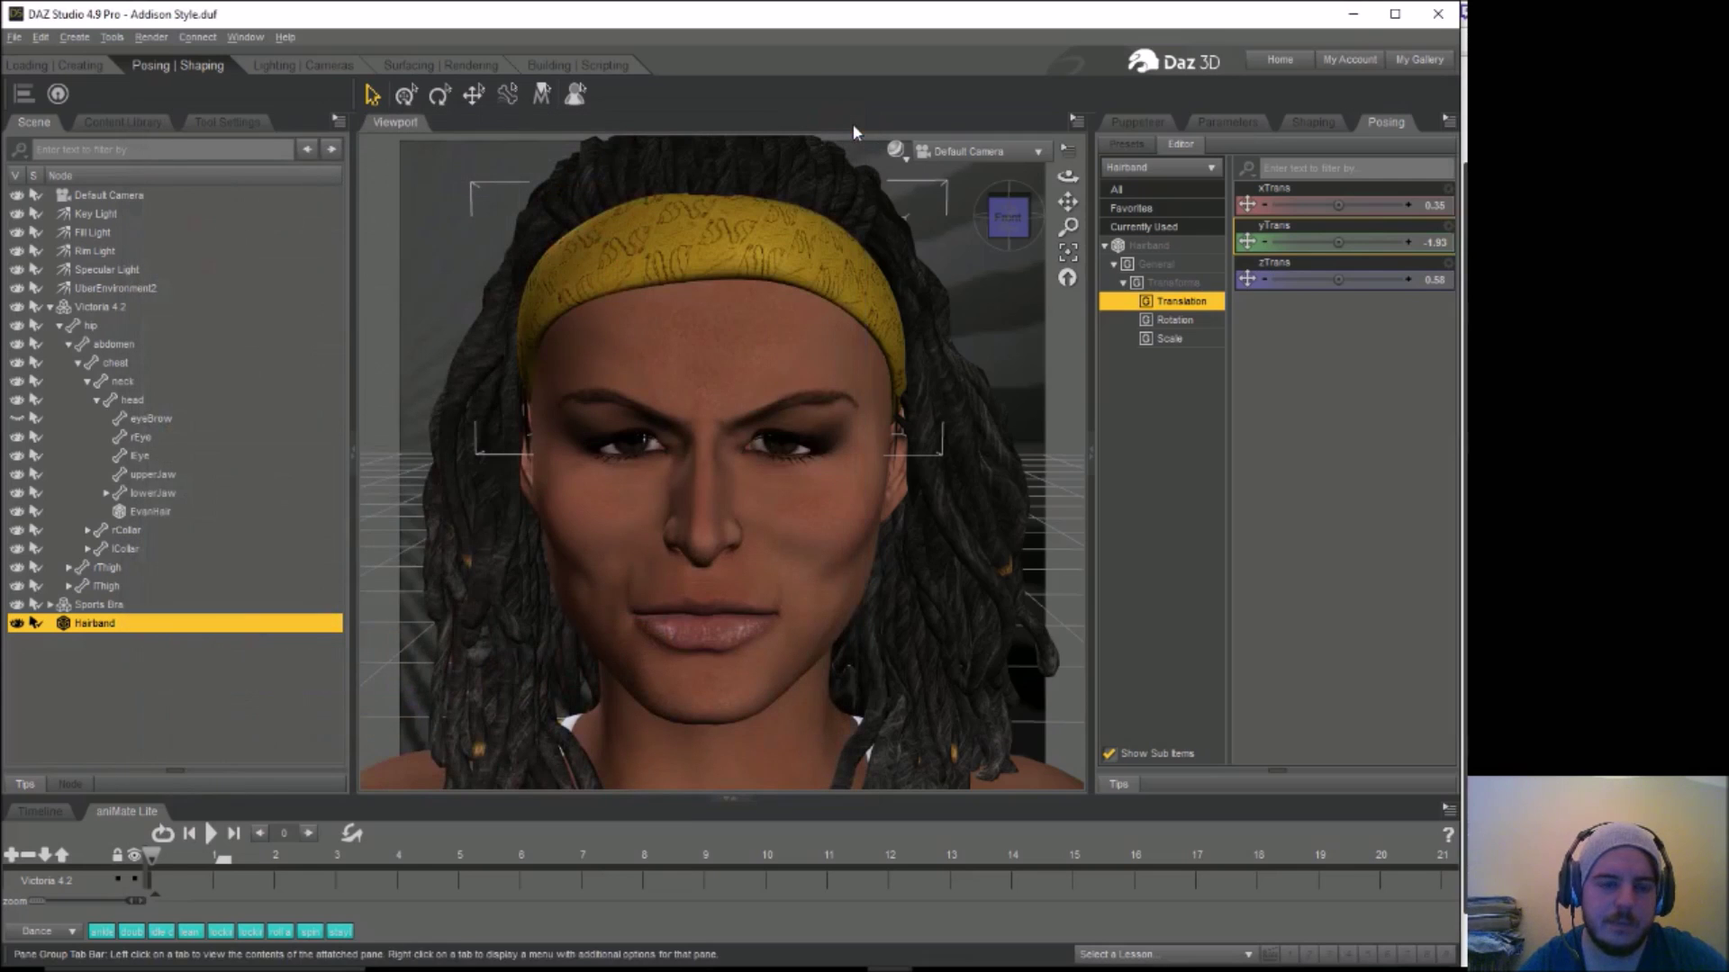
Save the scene as a new DSON user file named "Teresa Bold" in the Michael 4 folder, pasting the copied name
click(14, 37)
mouse_move(87, 171)
click(225, 171)
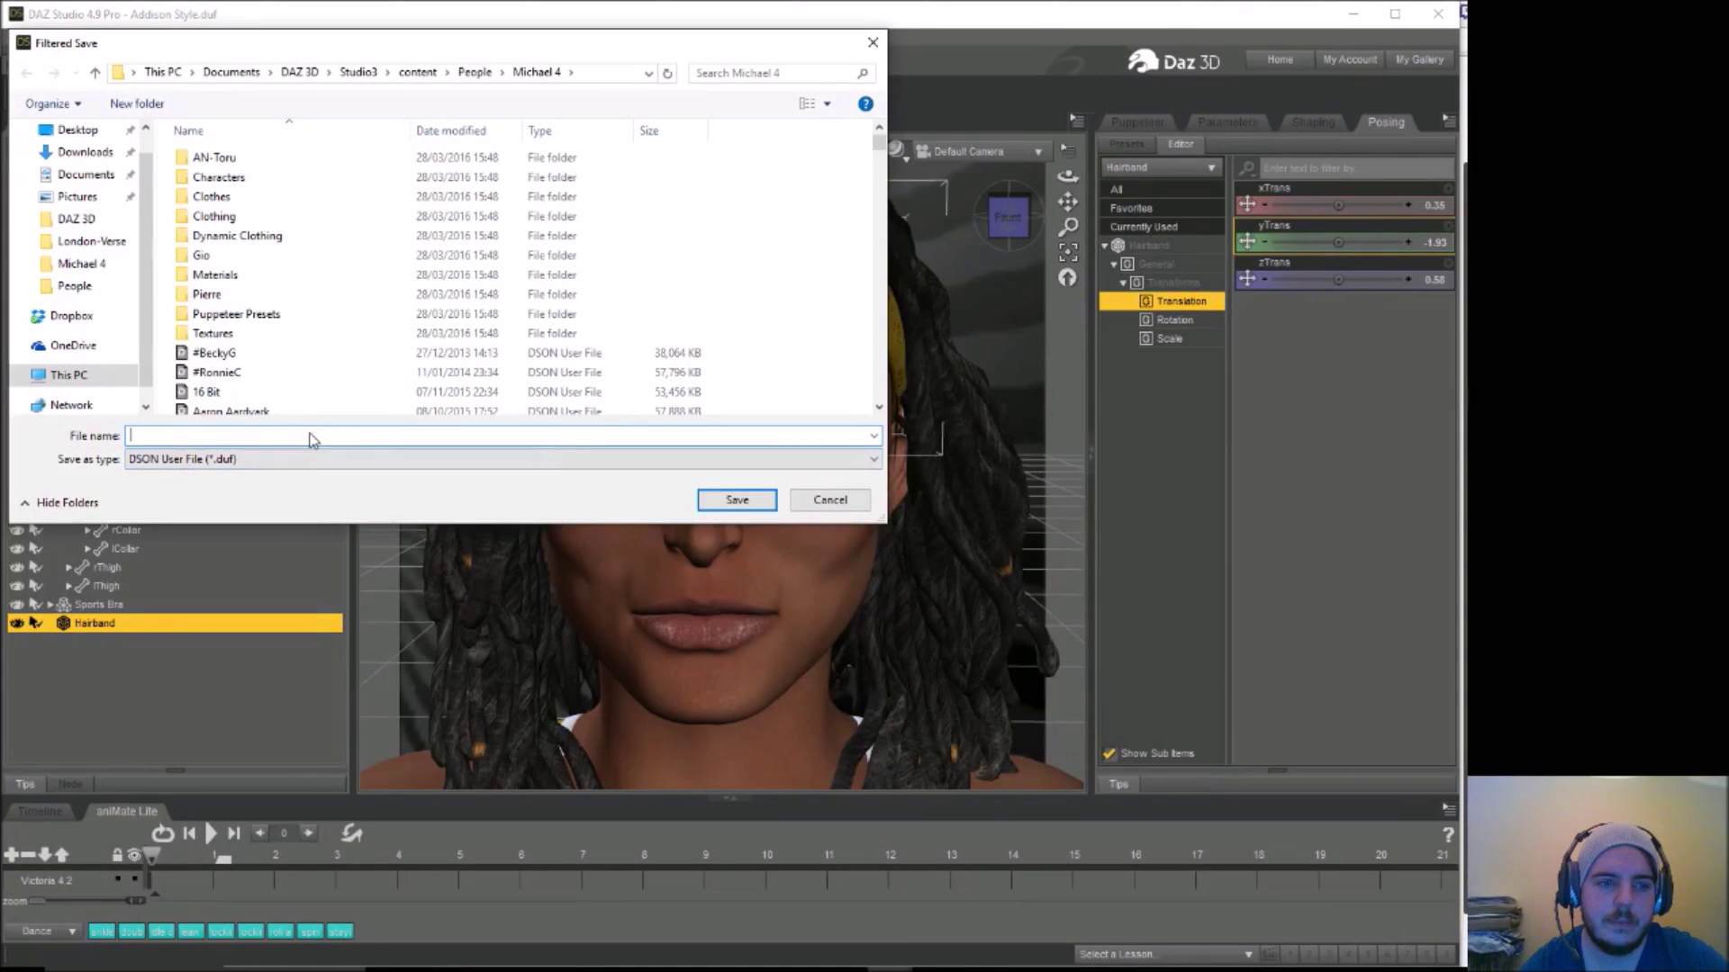
right_click(310, 435)
click(365, 513)
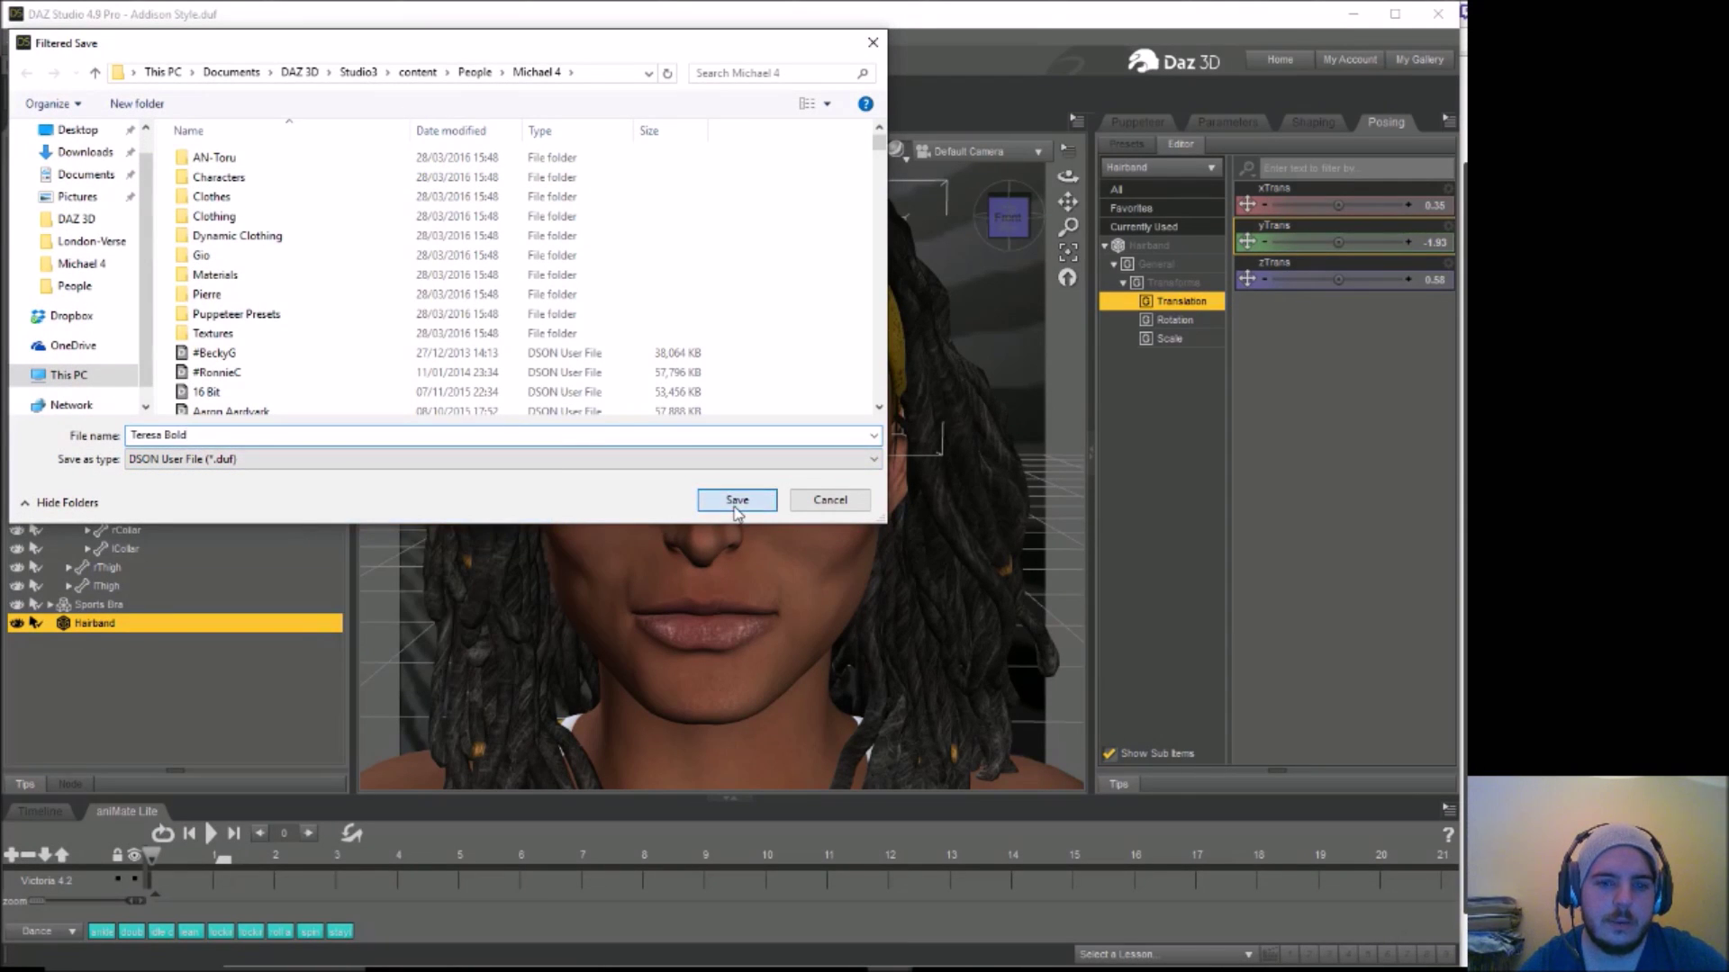
click(735, 502)
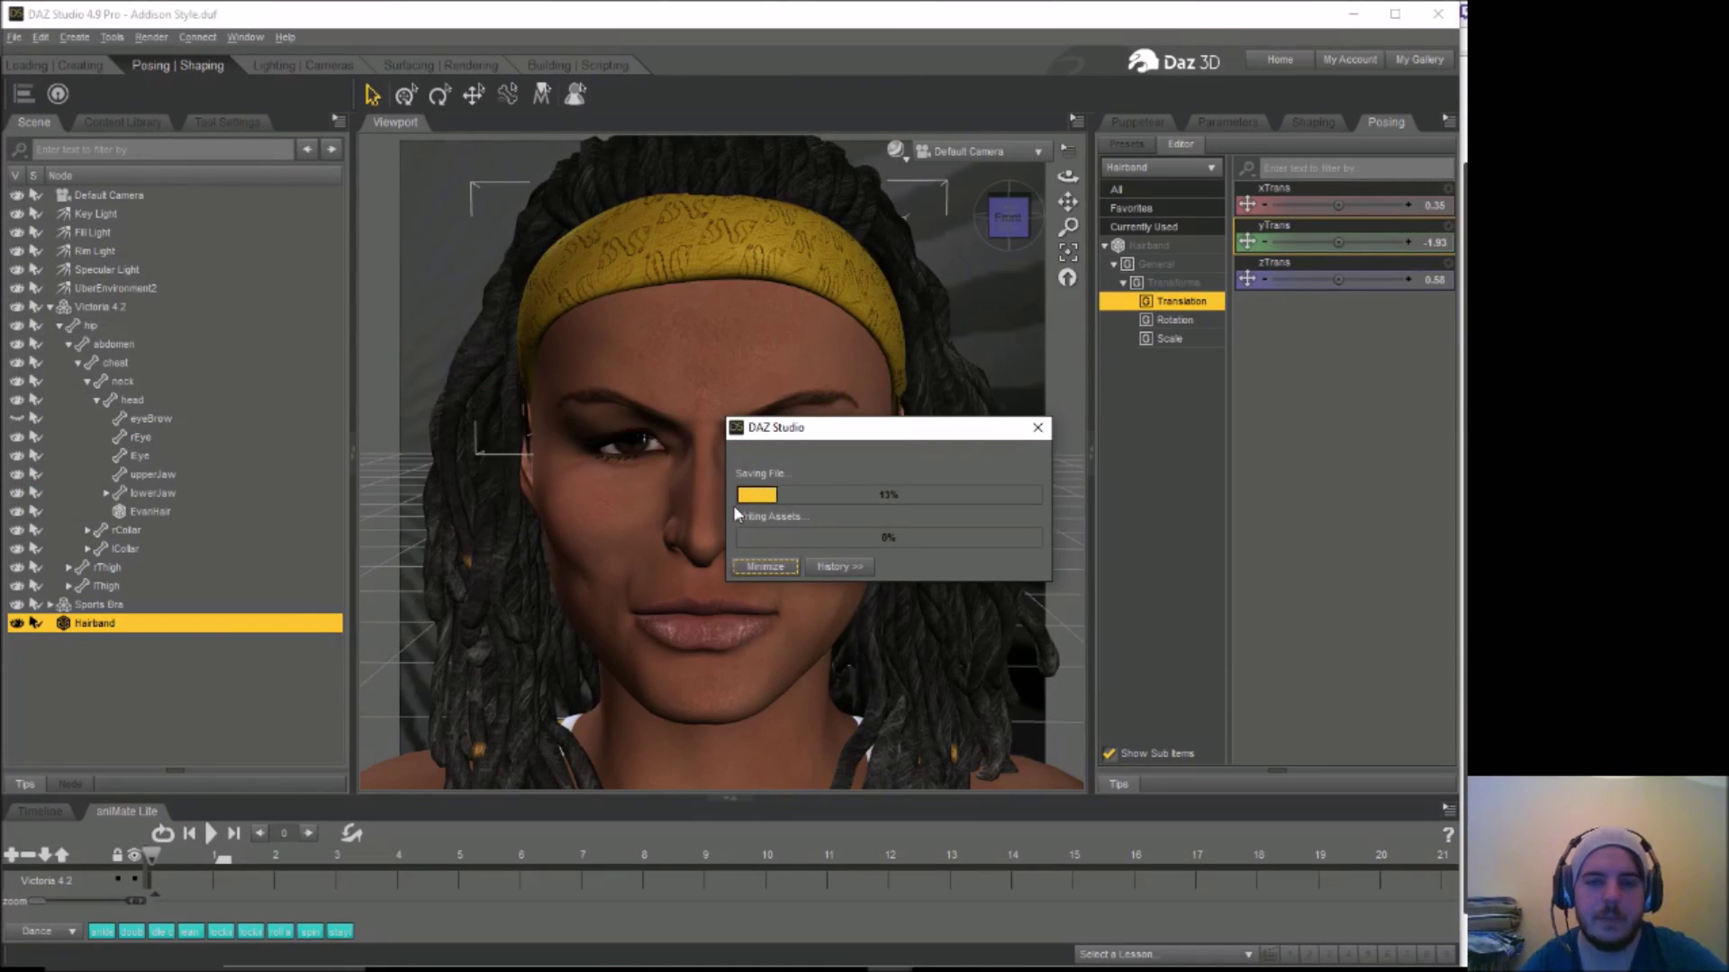